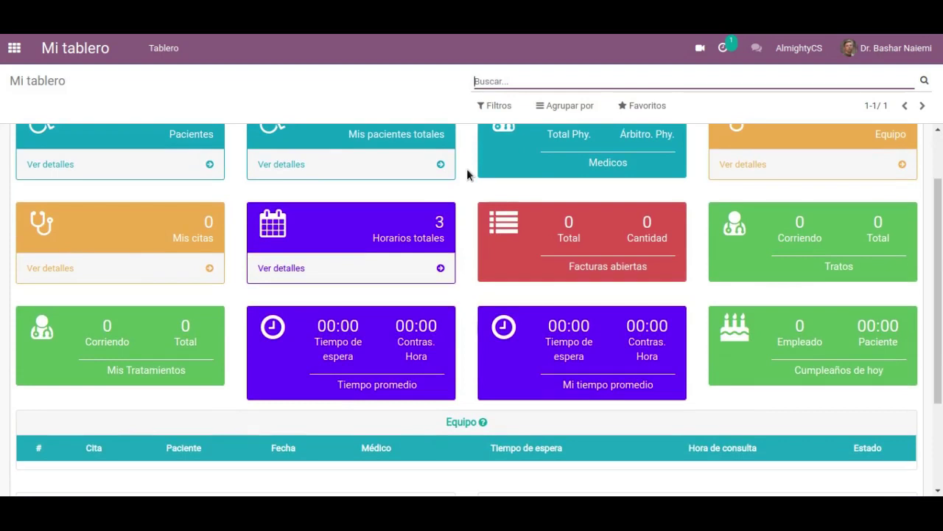
Review the summary cards, the Equipo table and the patient charts on the Mi tablero dashboard
scroll(467, 171, "down", 2)
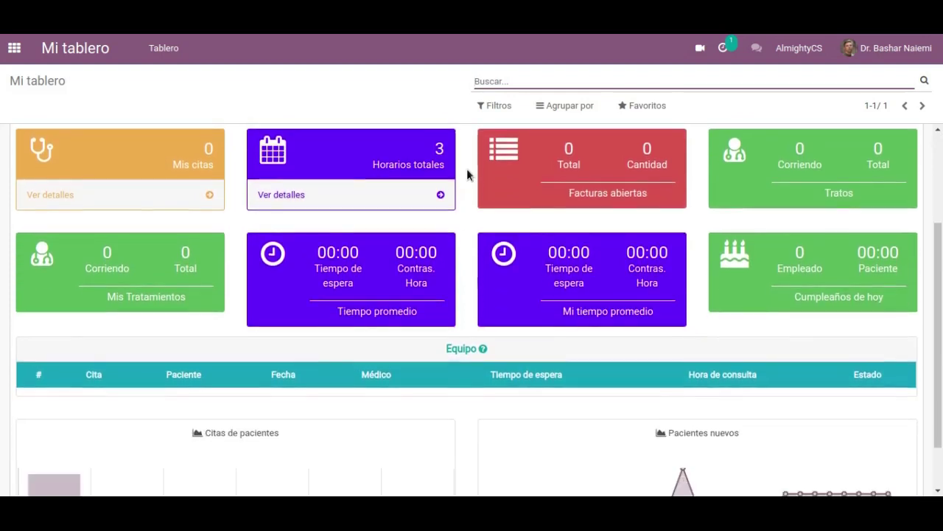
scroll(466, 175, "down", 2)
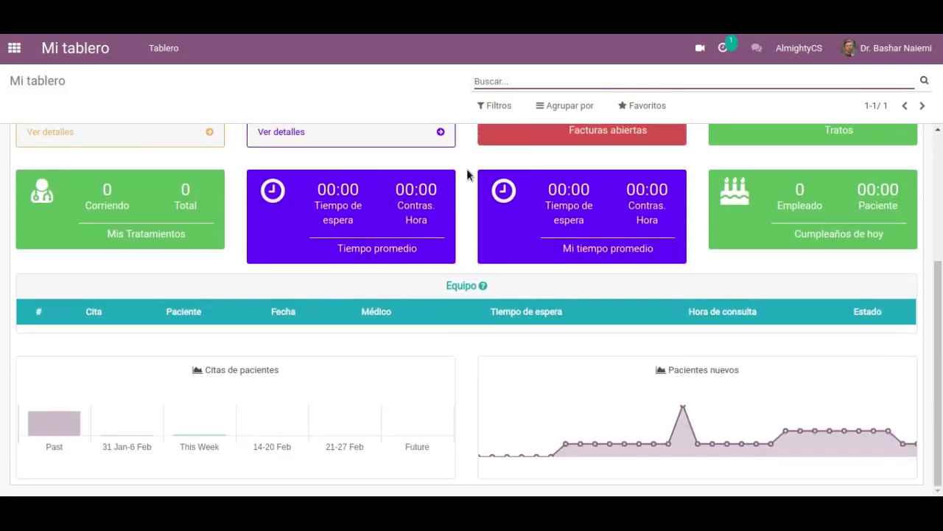
scroll(468, 175, "up", 6)
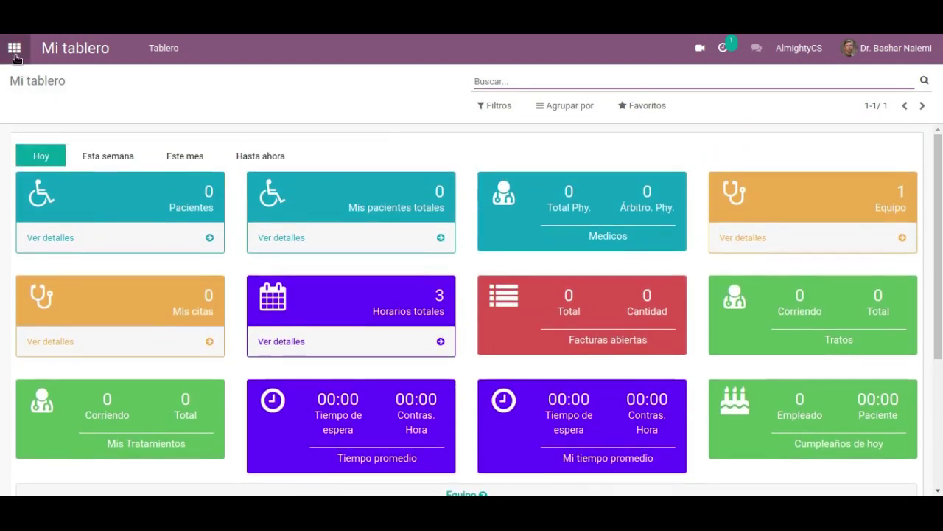
Open the Paciente app and browse through the patient cards
left_click(14, 49)
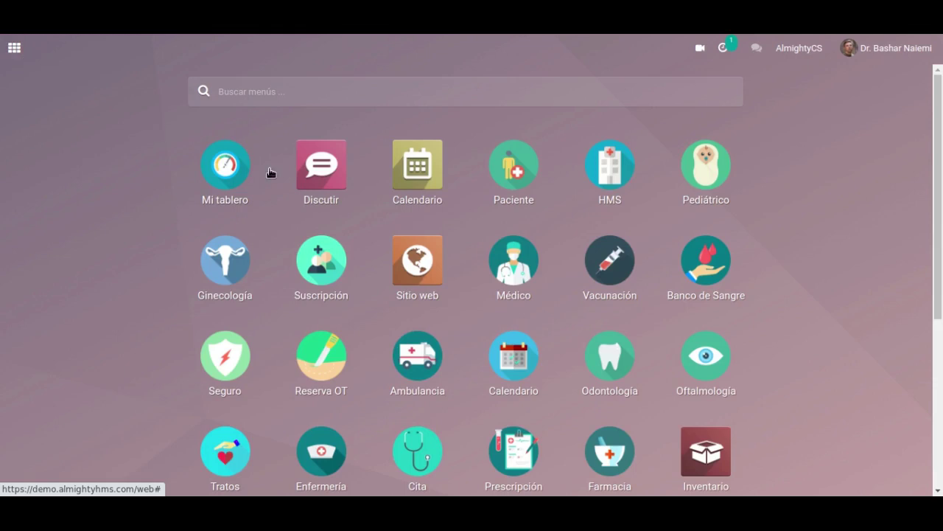
left_click(519, 183)
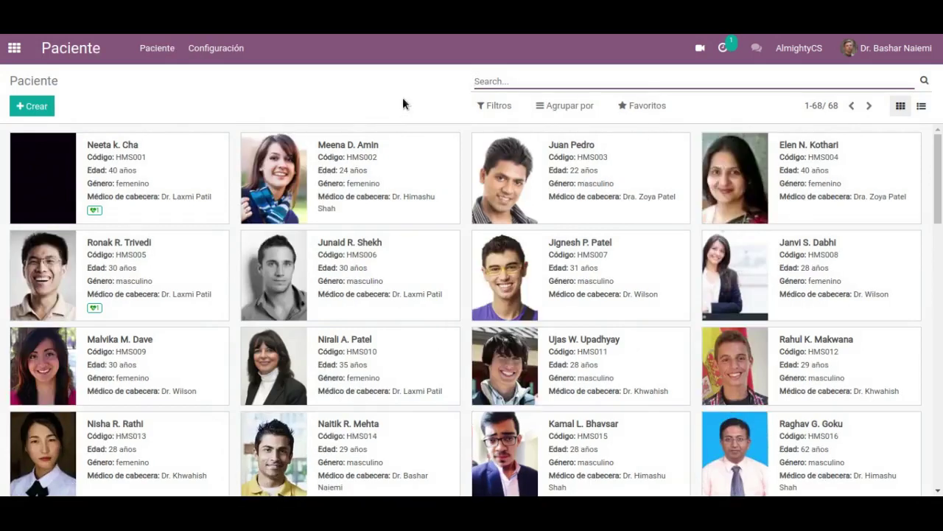
scroll(463, 172, "down", 3)
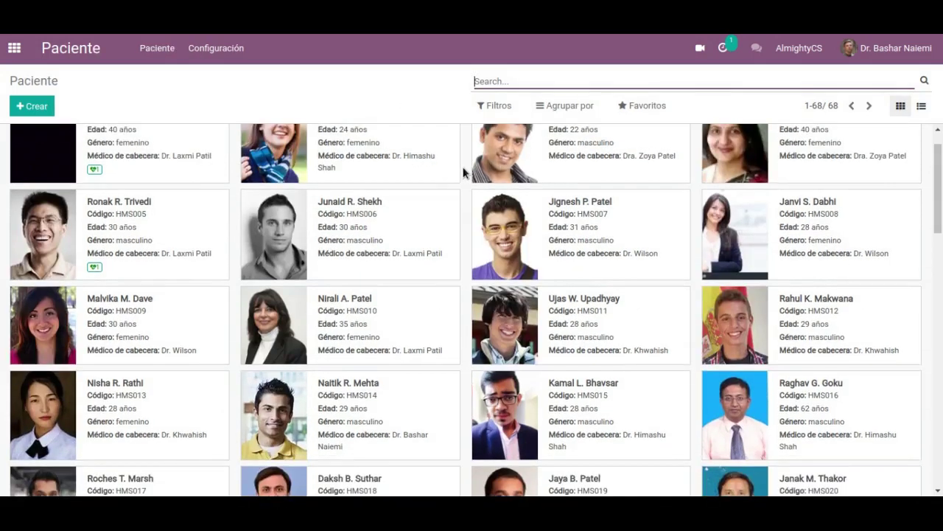
scroll(463, 173, "down", 4)
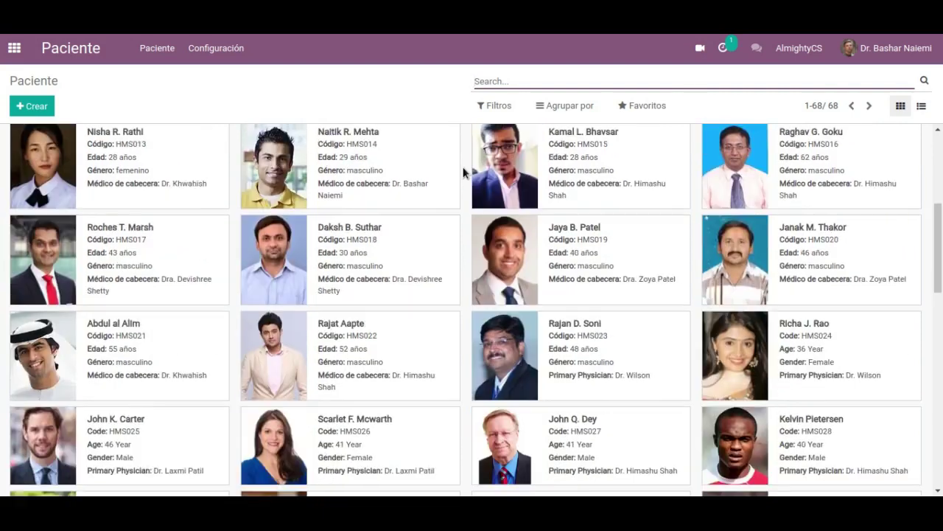
scroll(463, 172, "down", 5)
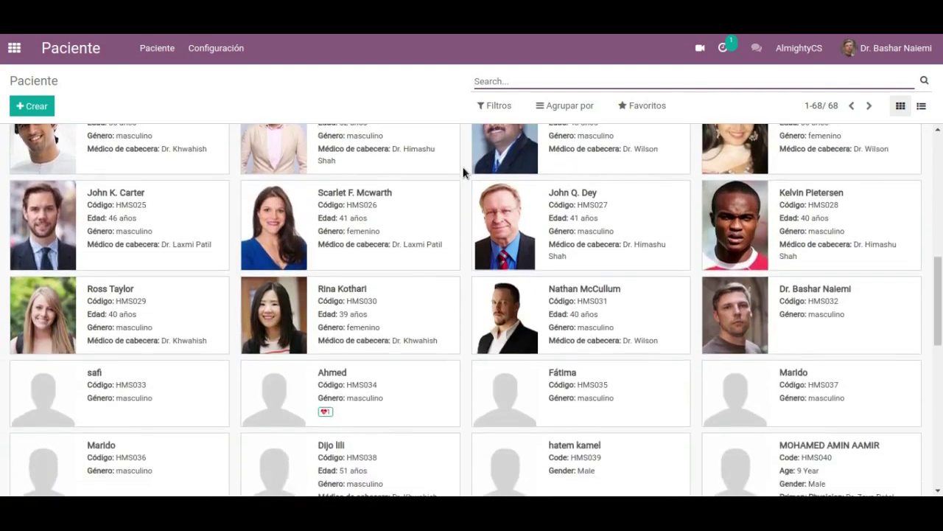
scroll(463, 173, "down", 5)
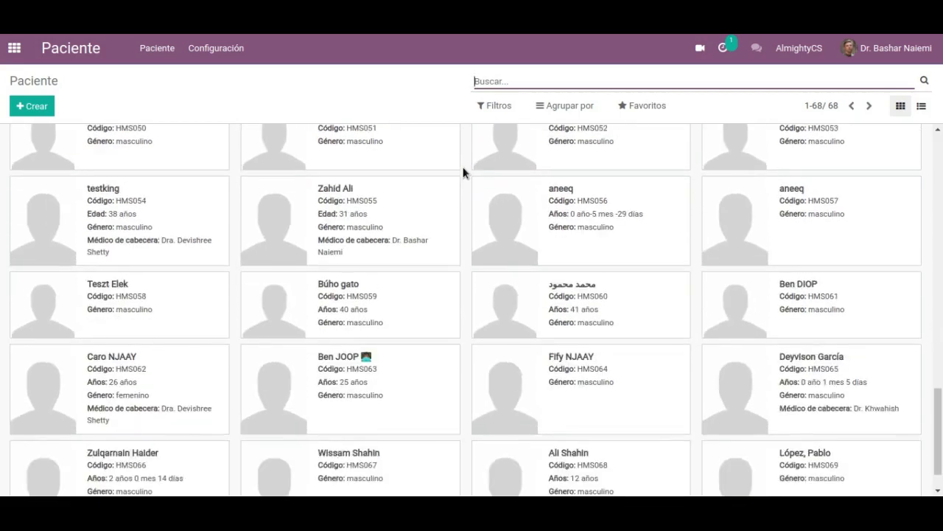
scroll(462, 172, "up", 7)
scroll(463, 172, "up", 3)
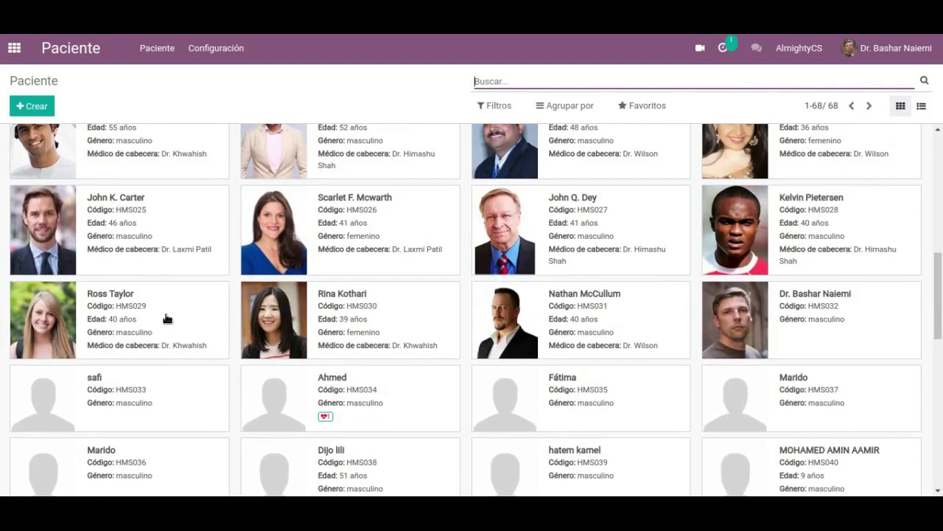
Open the 29th patient's record and review its general information and activity log
left_click(168, 318)
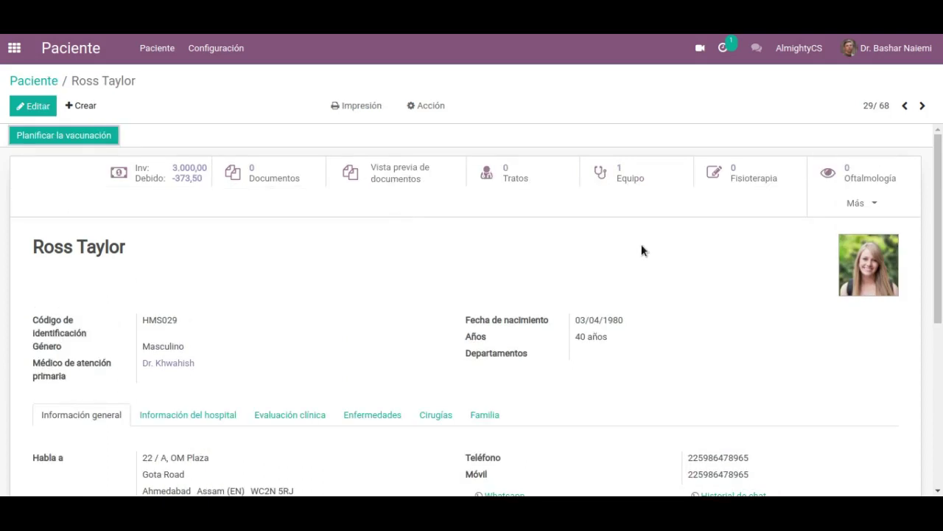
scroll(271, 249, "down", 3)
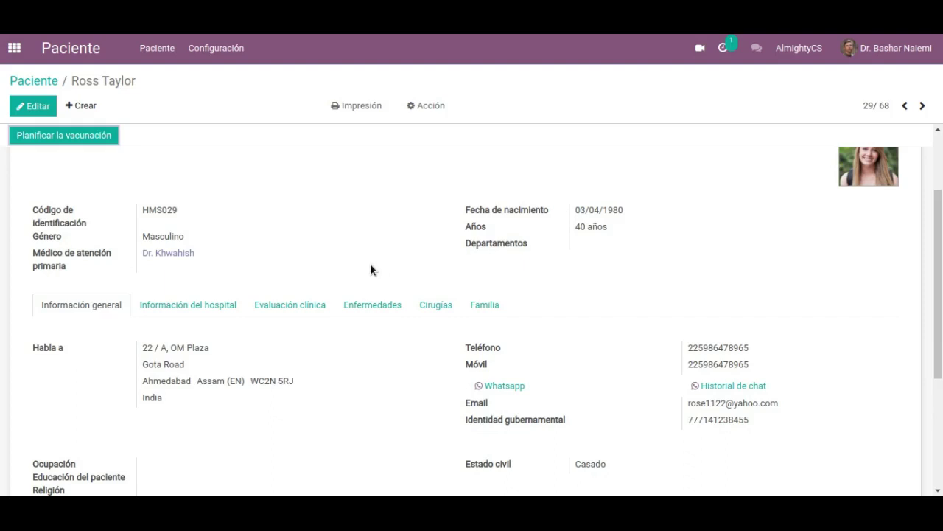
scroll(370, 264, "down", 3)
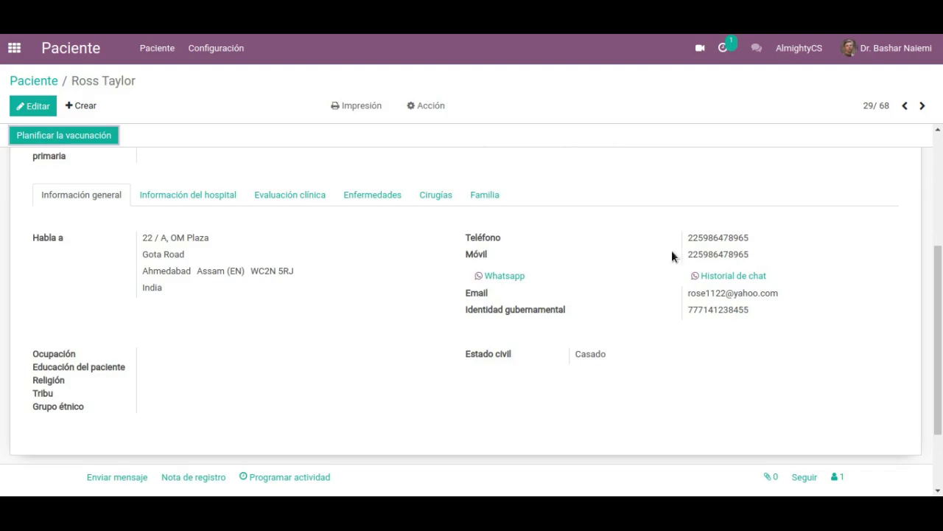
scroll(689, 343, "down", 3)
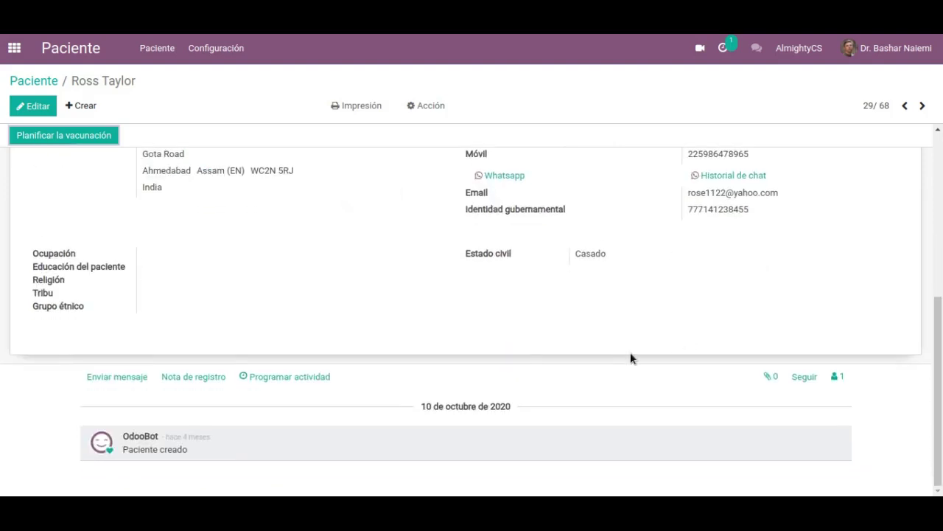
scroll(629, 352, "up", 4)
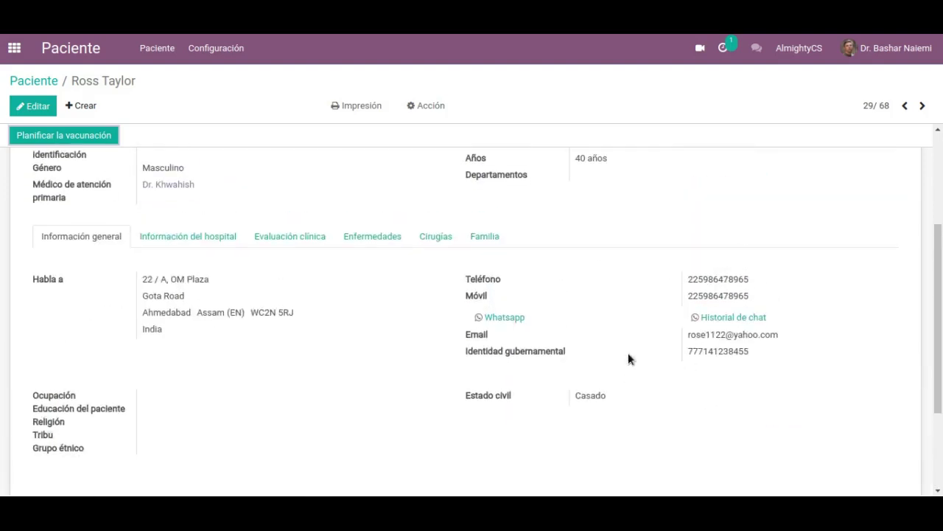
View the patient's hospital information and clinical evaluation details
left_click(225, 249)
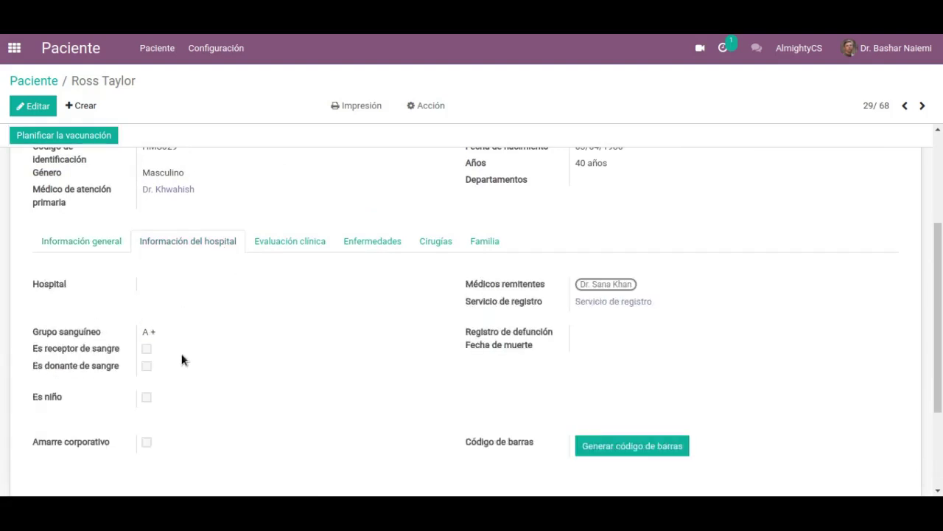
scroll(182, 353, "down", 1)
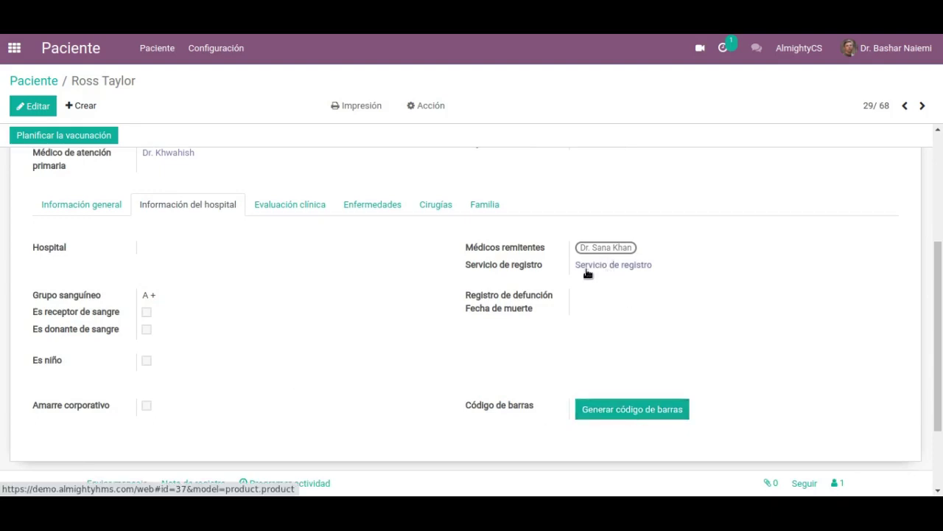
left_click(289, 213)
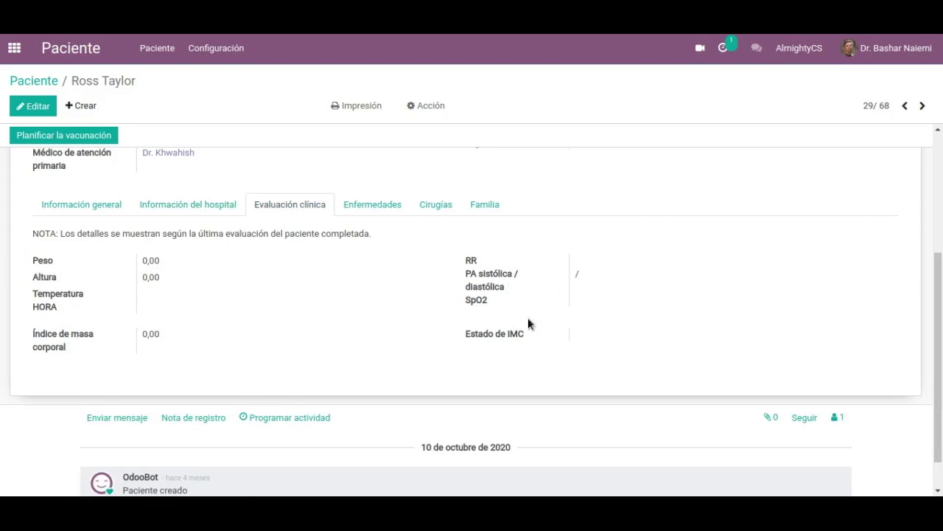
Review the patient's Enfermedades details: medical alerts, past medical history, disease history, family disease history and genetic risk
left_click(359, 210)
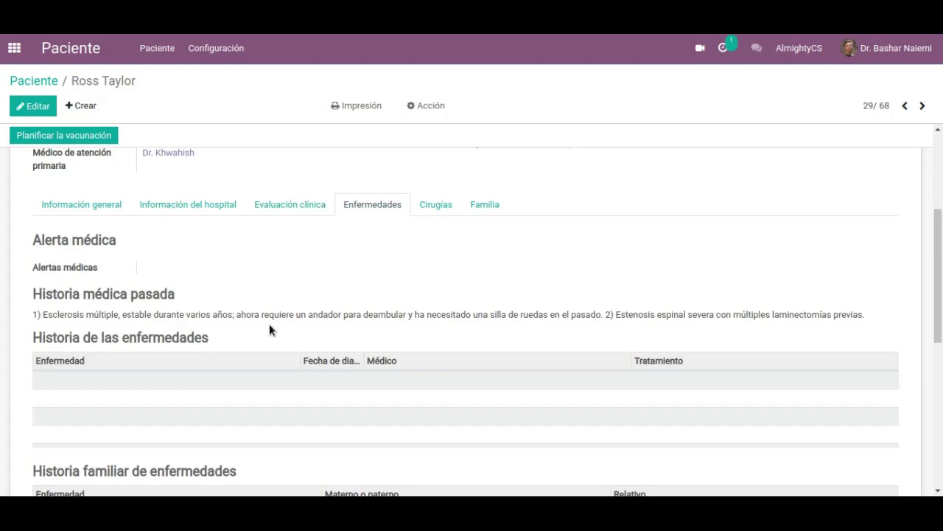
scroll(269, 329, "down", 2)
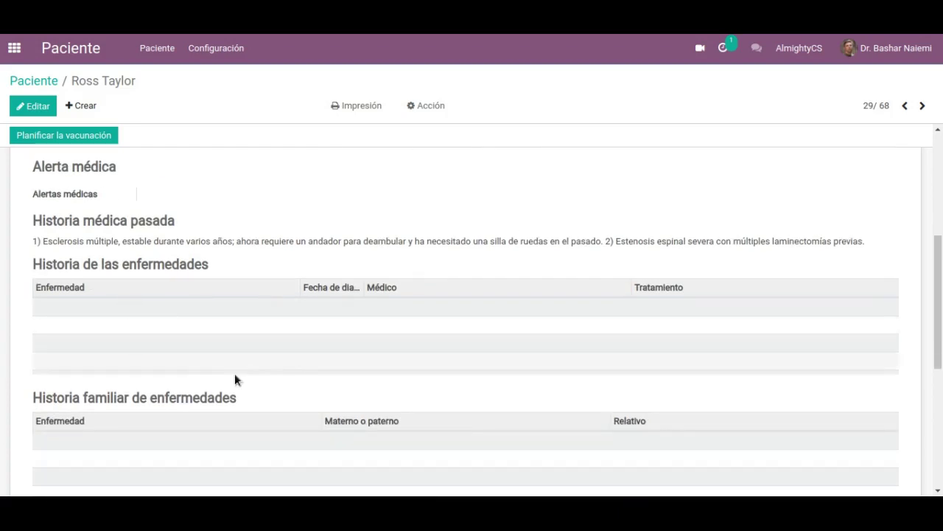
scroll(265, 380, "down", 3)
scroll(271, 333, "down", 2)
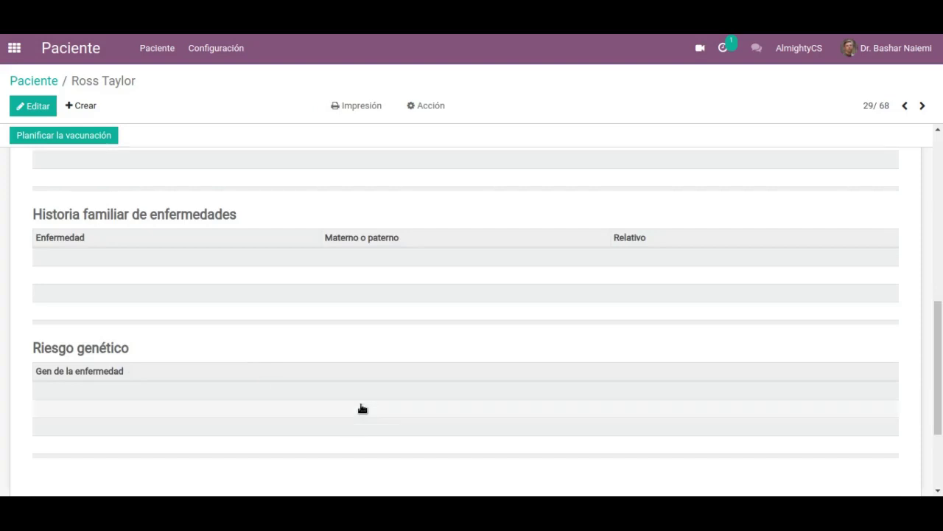
scroll(362, 408, "down", 4)
scroll(361, 408, "up", 5)
scroll(363, 408, "up", 10)
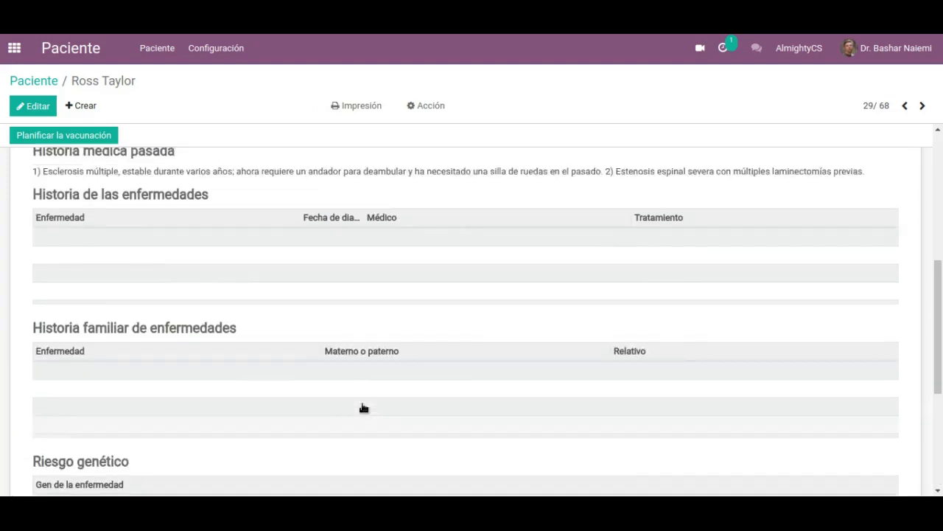
View the patient's past surgeries and family members
left_click(435, 357)
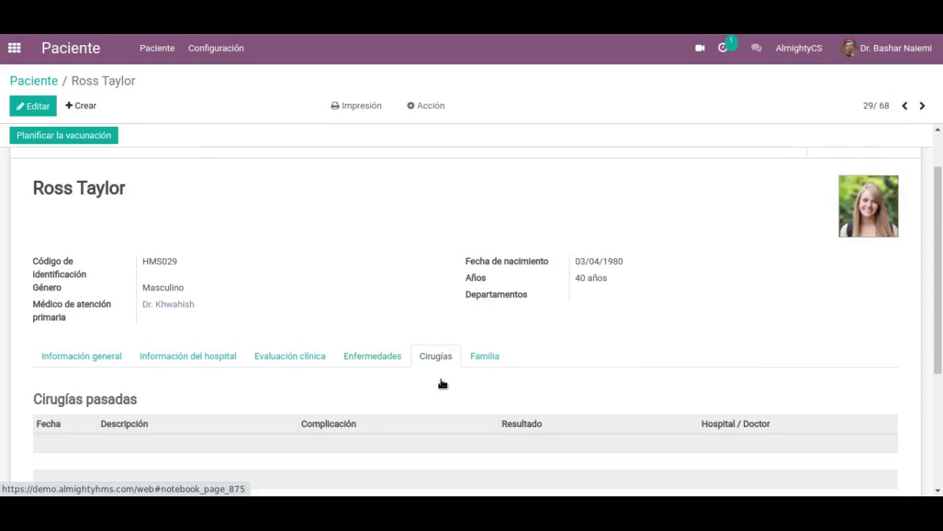
scroll(446, 380, "down", 4)
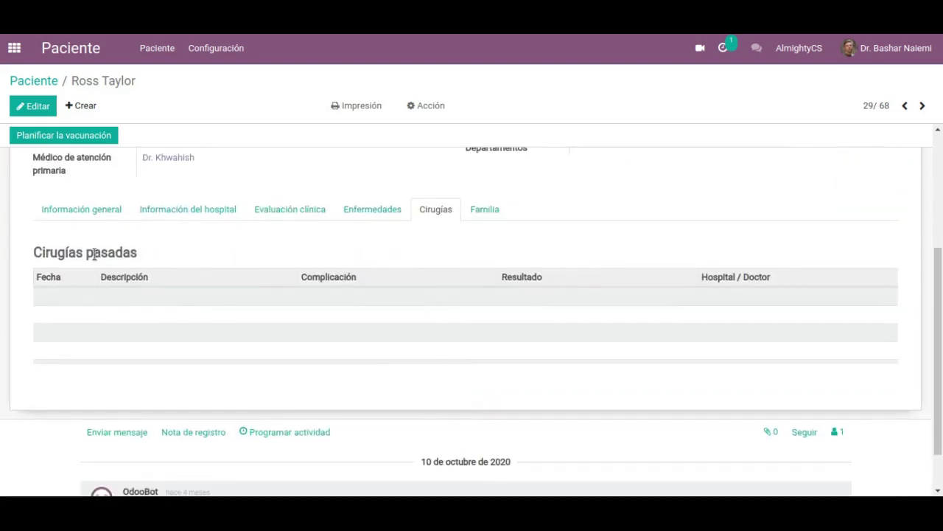
left_click(496, 213)
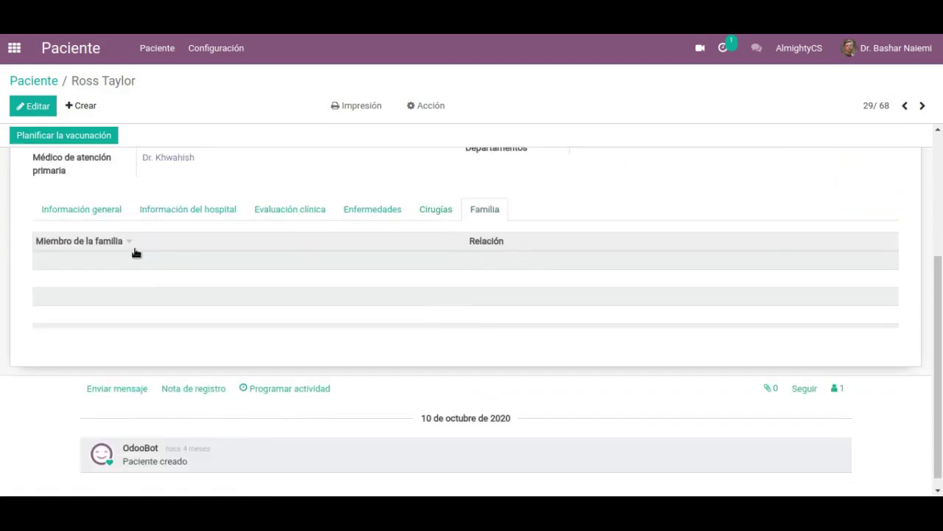
Examine the additional related-record shortcuts of the patient, from Evaluaciones to the blood requests, and close the list
scroll(620, 255, "up", 5)
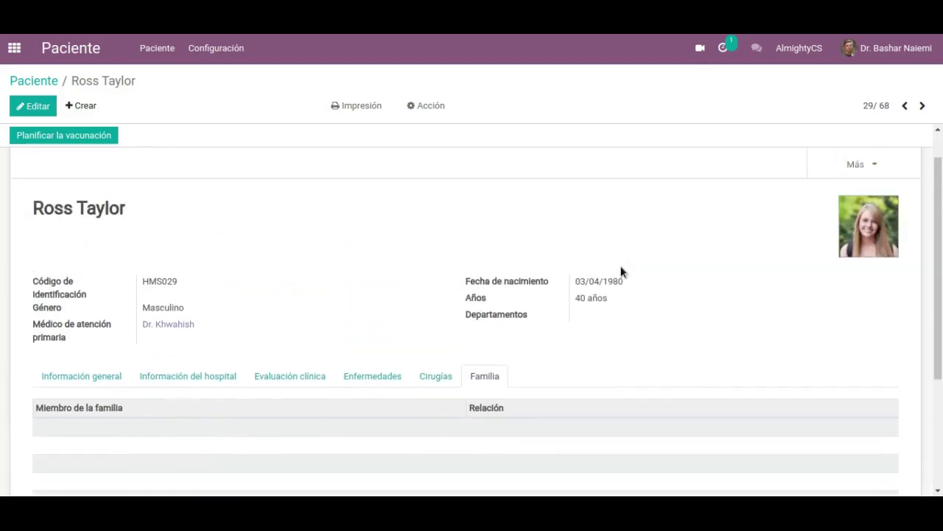
scroll(582, 273, "up", 1)
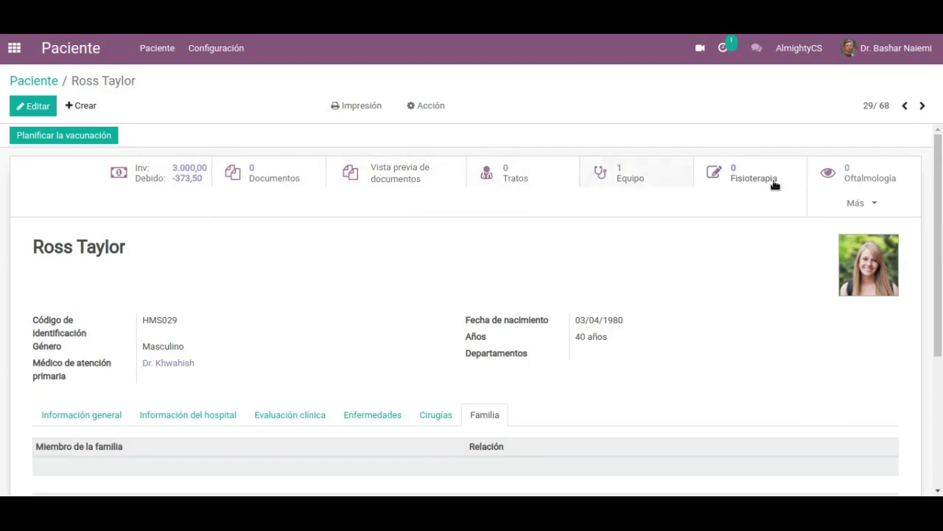
left_click(875, 206)
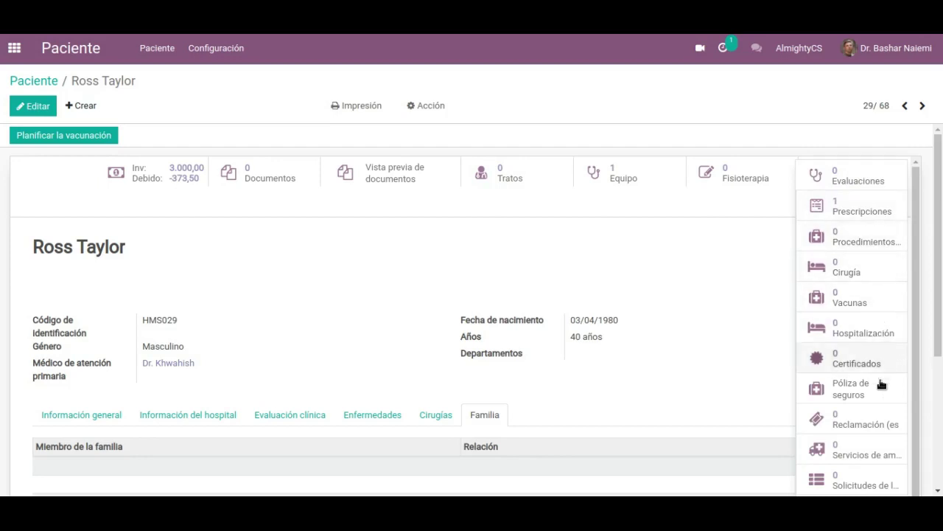
scroll(888, 411, "down", 1)
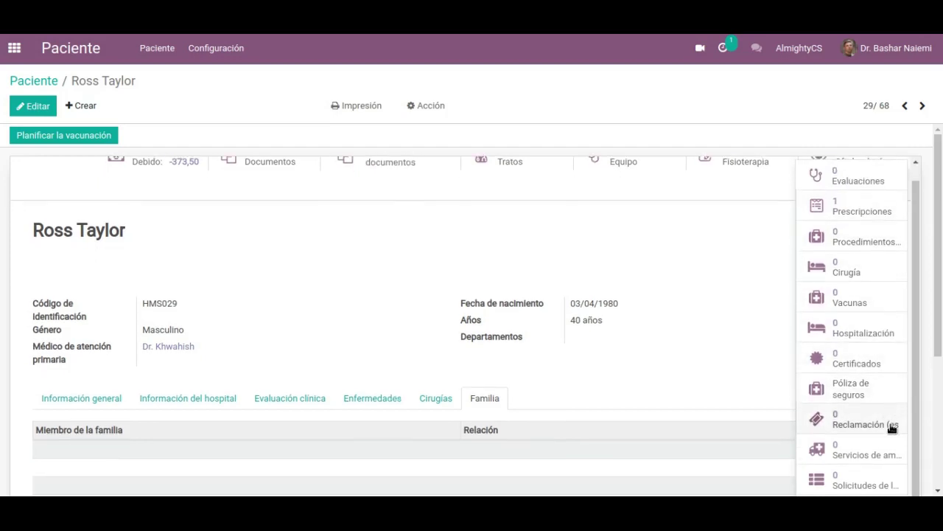
scroll(891, 426, "down", 1)
scroll(891, 426, "down", 2)
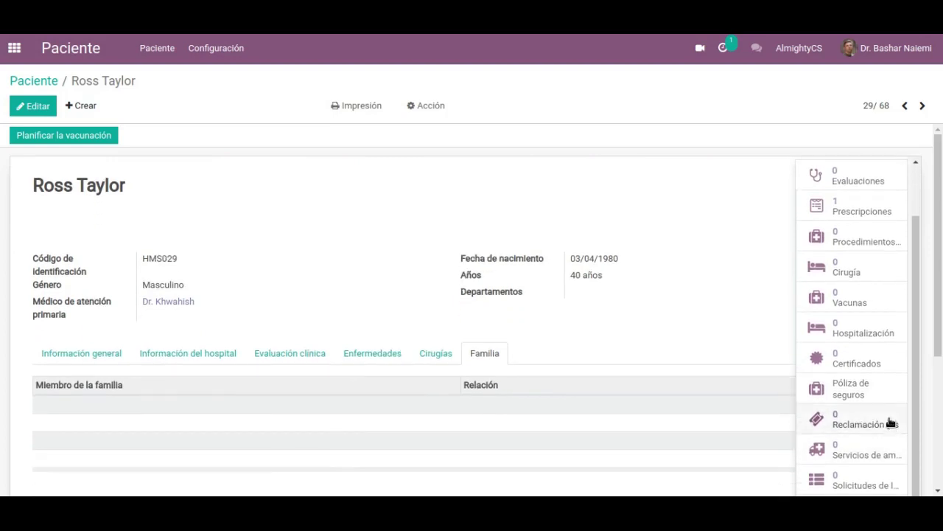
scroll(931, 404, "down", 5)
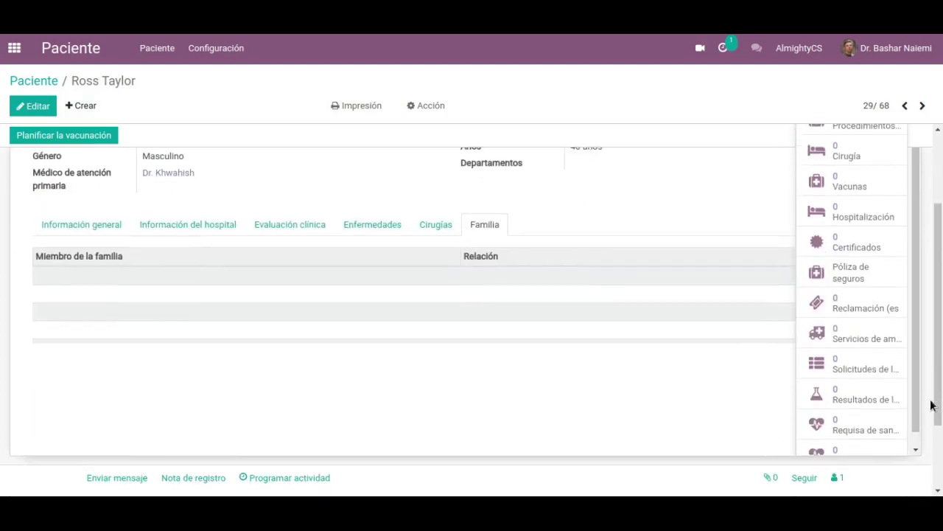
scroll(921, 295, "down", 1)
scroll(918, 302, "up", 1)
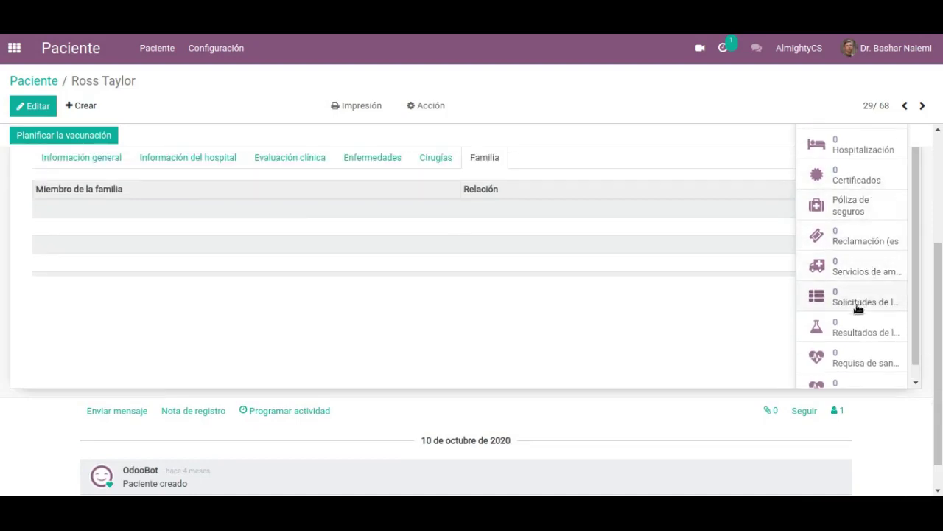
scroll(871, 360, "down", 1)
scroll(870, 361, "up", 1)
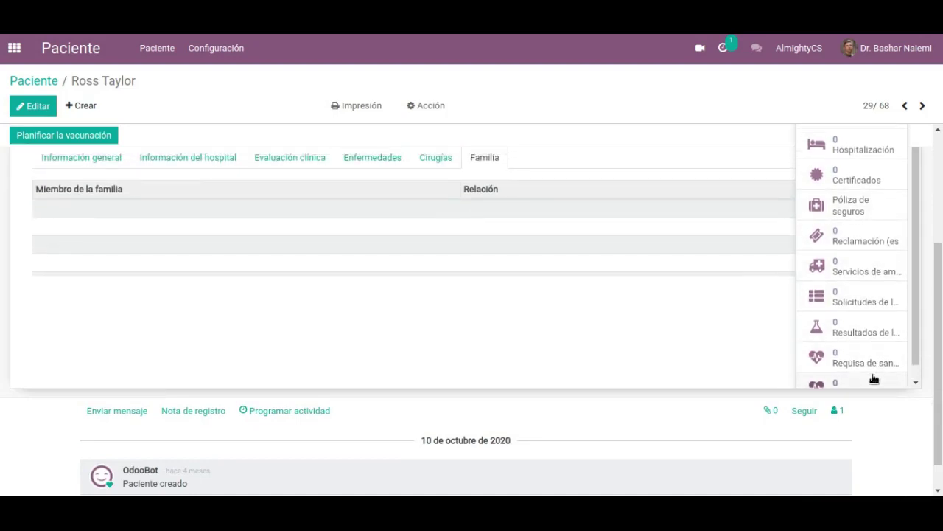
left_click(745, 324)
scroll(746, 317, "up", 5)
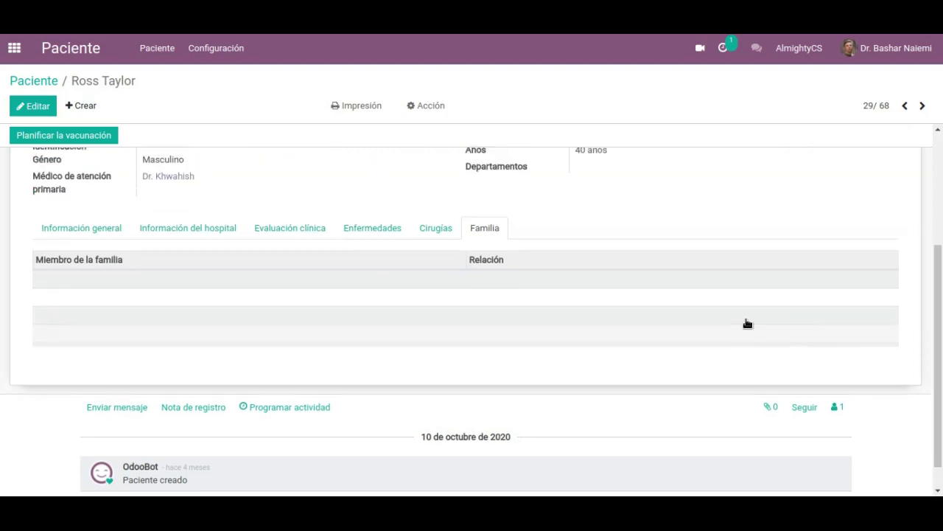
scroll(453, 258, "up", 1)
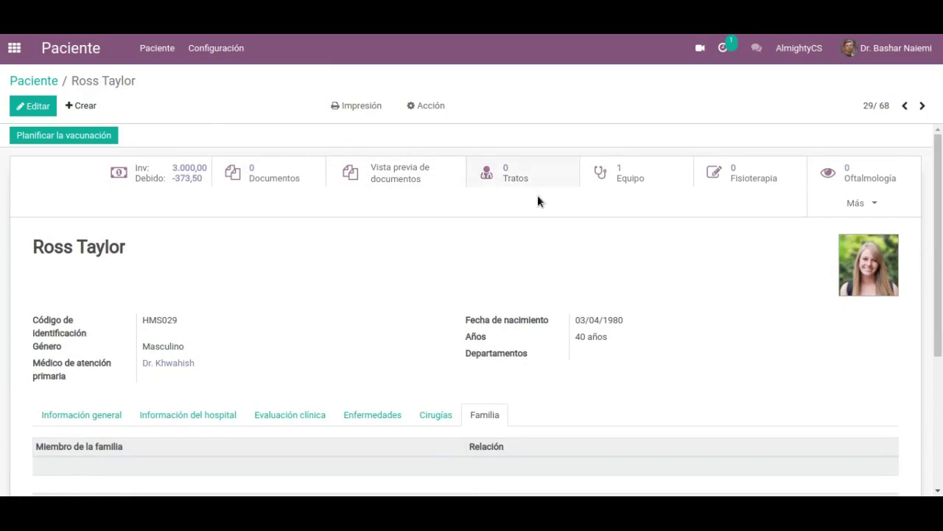
Examine the actions and printouts available for the patient record
left_click(441, 109)
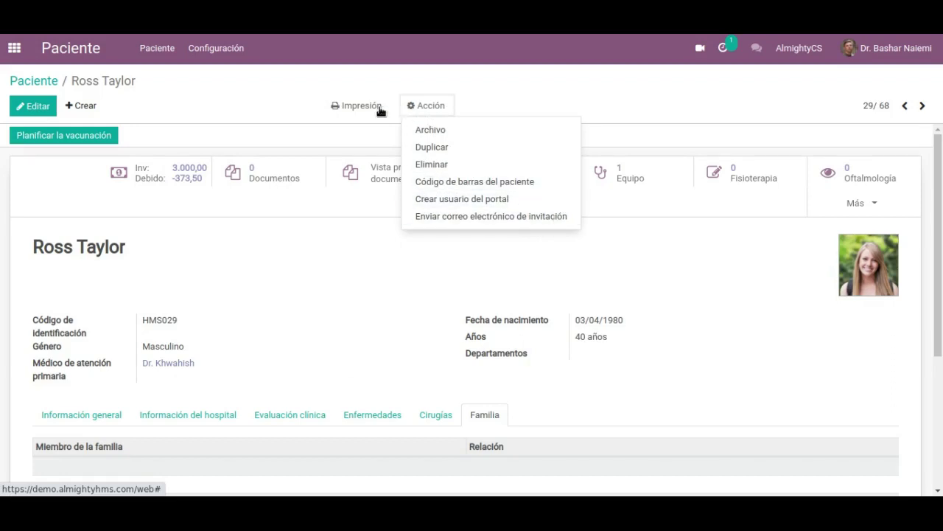
left_click(351, 120)
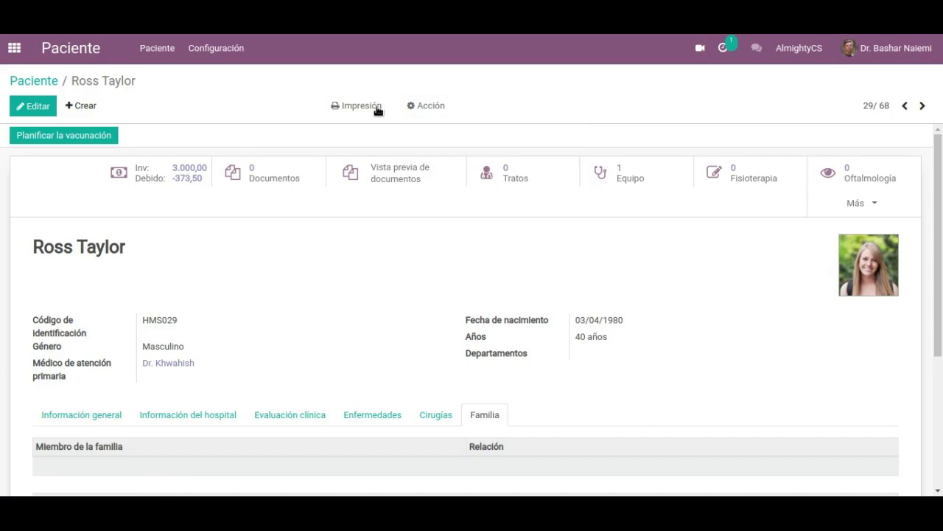
left_click(378, 109)
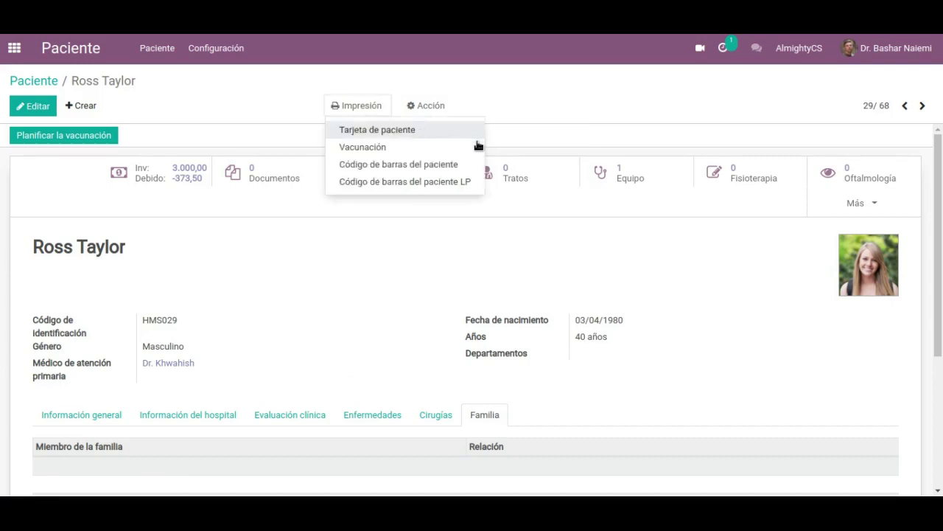
left_click(424, 182)
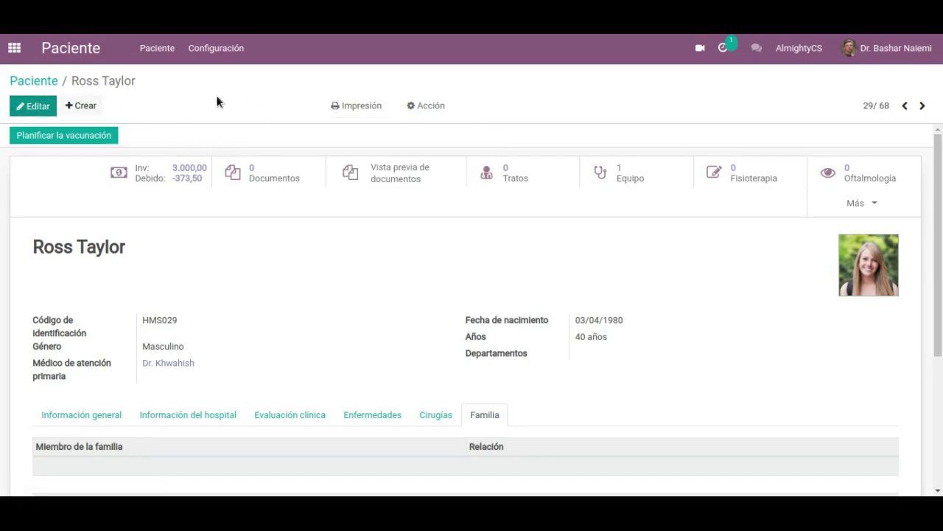
Return to the patient list and look over the Paciente configuration options, from medical alerts to disease categories
left_click(174, 52)
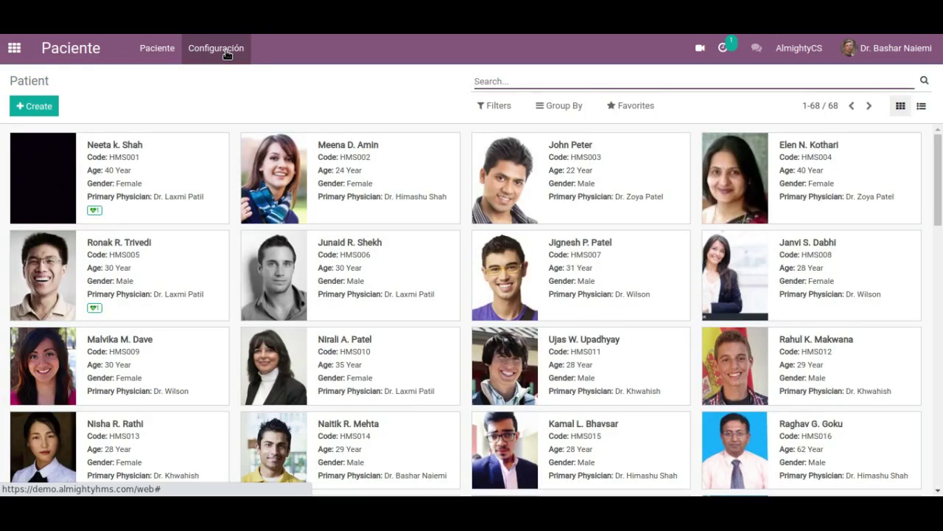
left_click(226, 52)
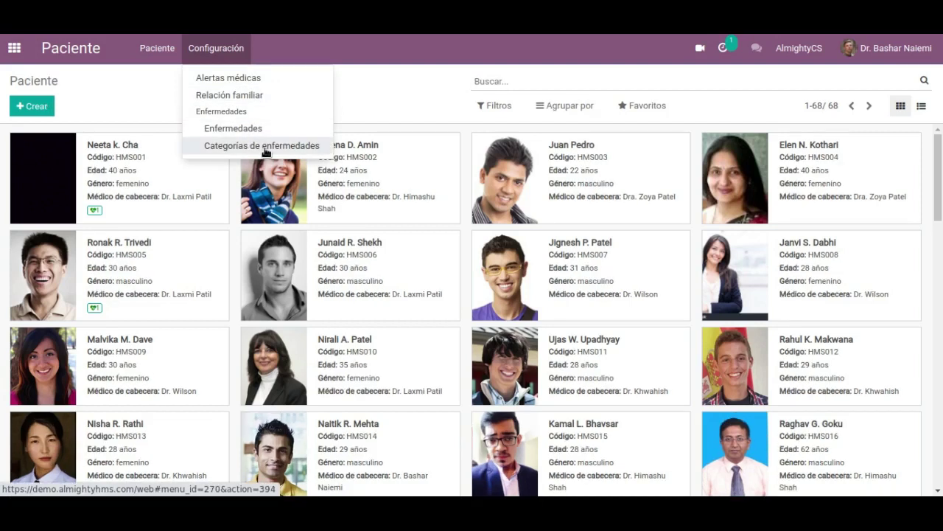
left_click(148, 88)
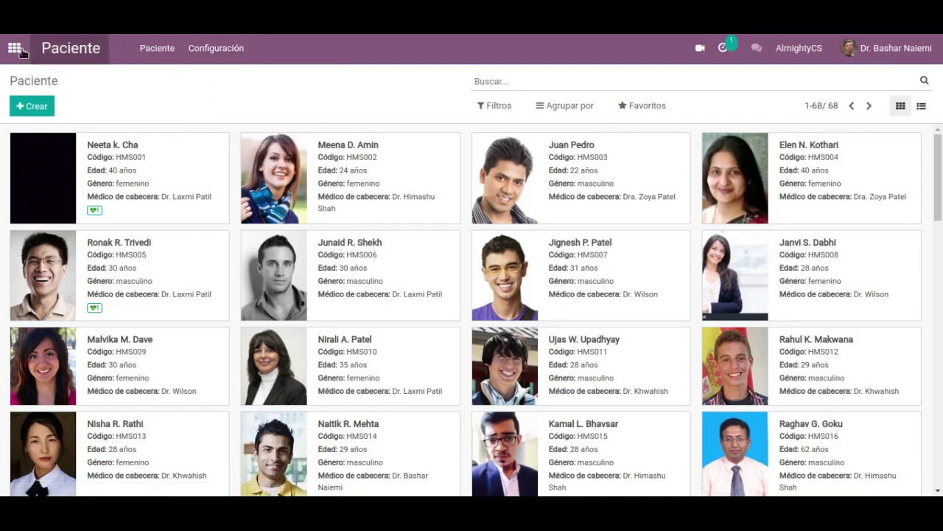
Switch to the HMS module and show its patient list
left_click(15, 49)
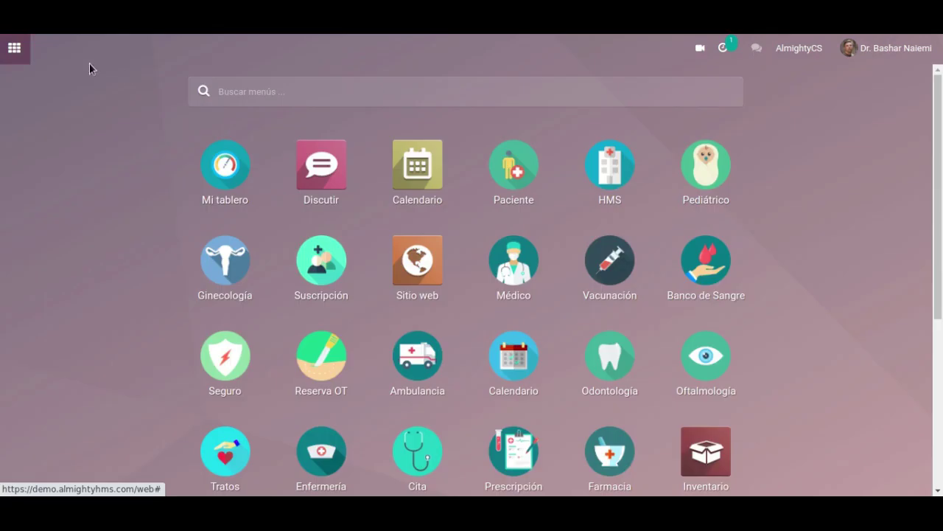
left_click(603, 167)
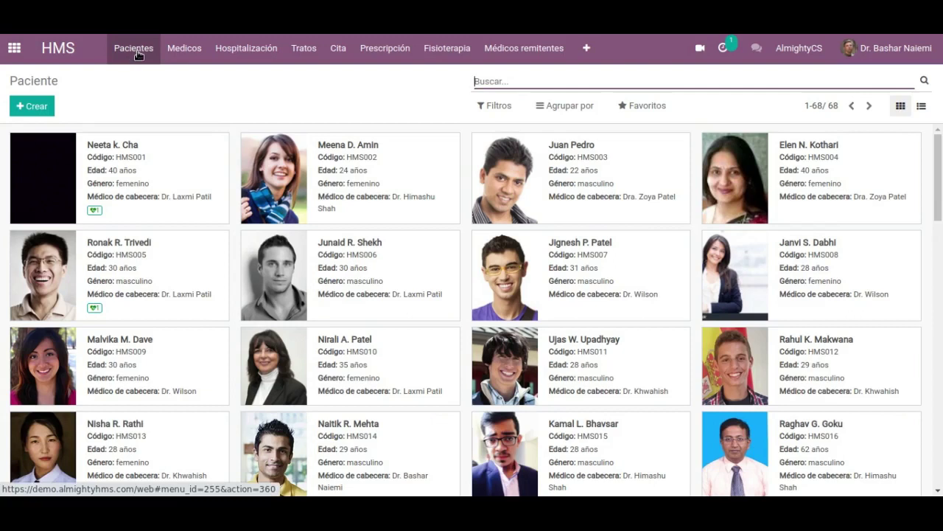
left_click(136, 53)
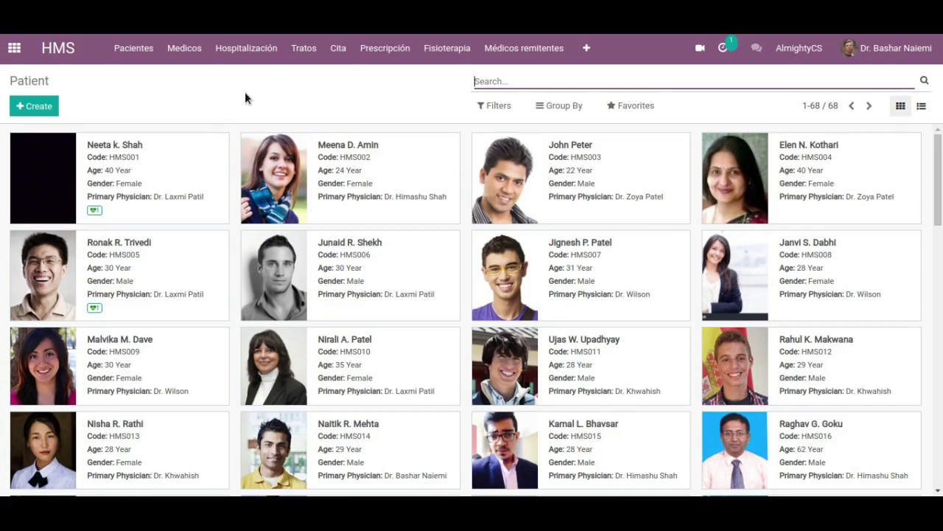
Open the cardiologist's record with code 001 from the physician list and review its general information
left_click(186, 50)
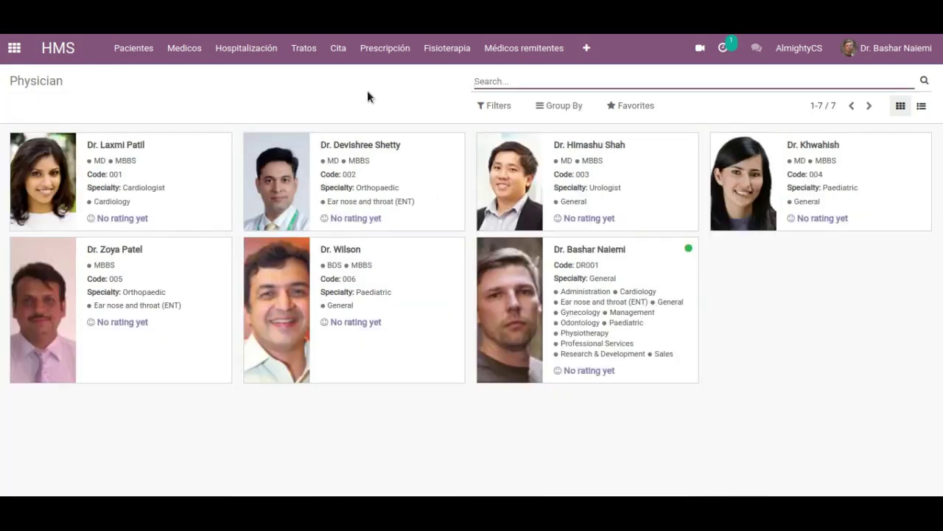
left_click(188, 163)
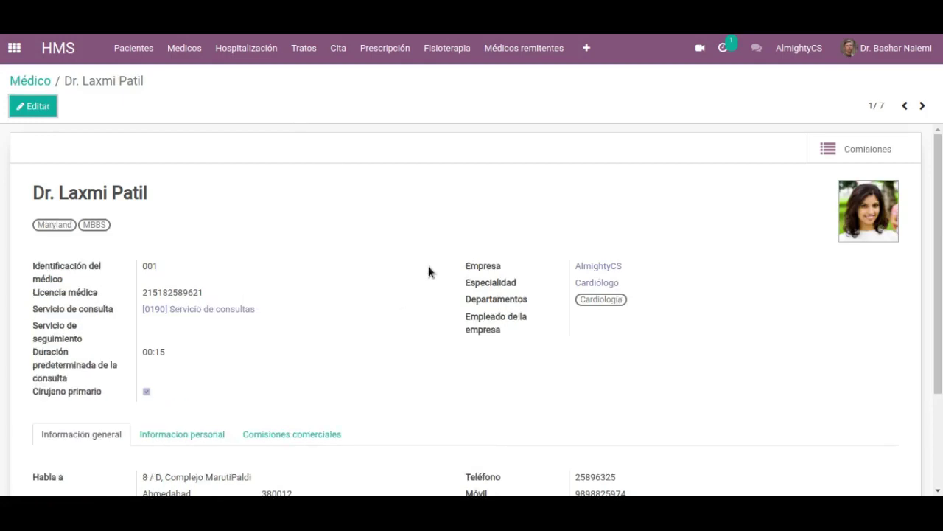
scroll(430, 270, "down", 2)
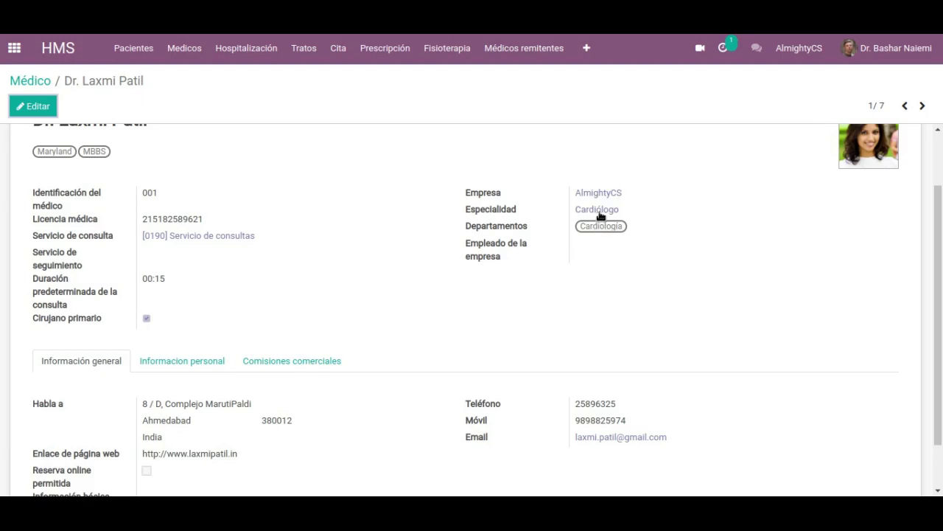
scroll(561, 224, "down", 2)
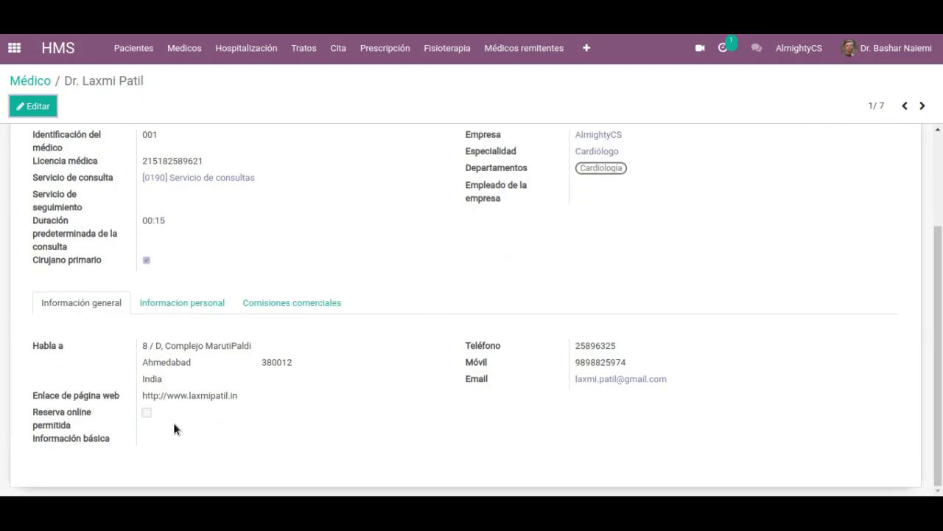
View the physician's personal information, commission settings and commission records, and return to the physician record
left_click(209, 304)
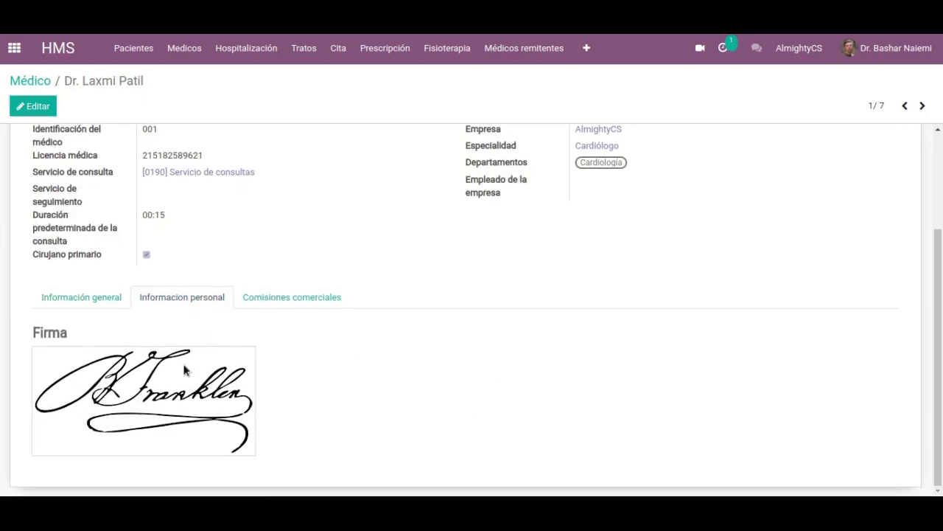
left_click(307, 300)
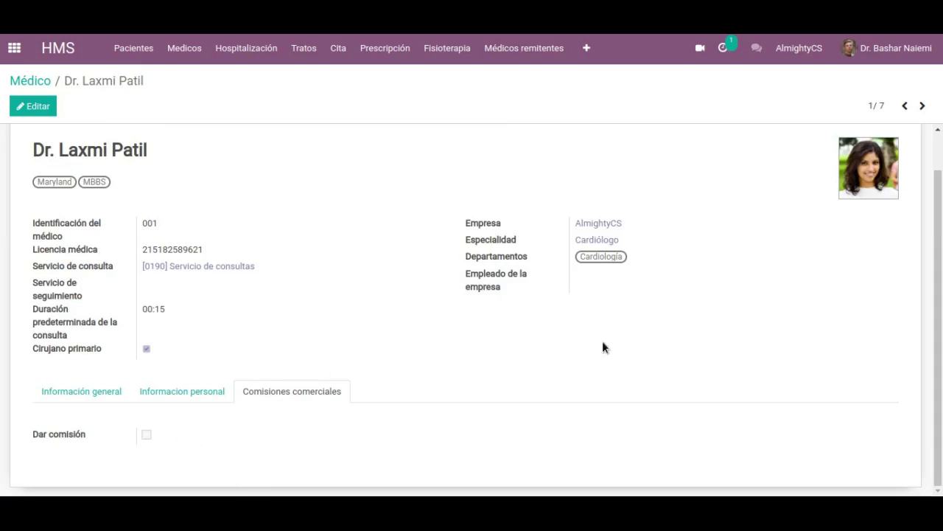
scroll(683, 170, "up", 1)
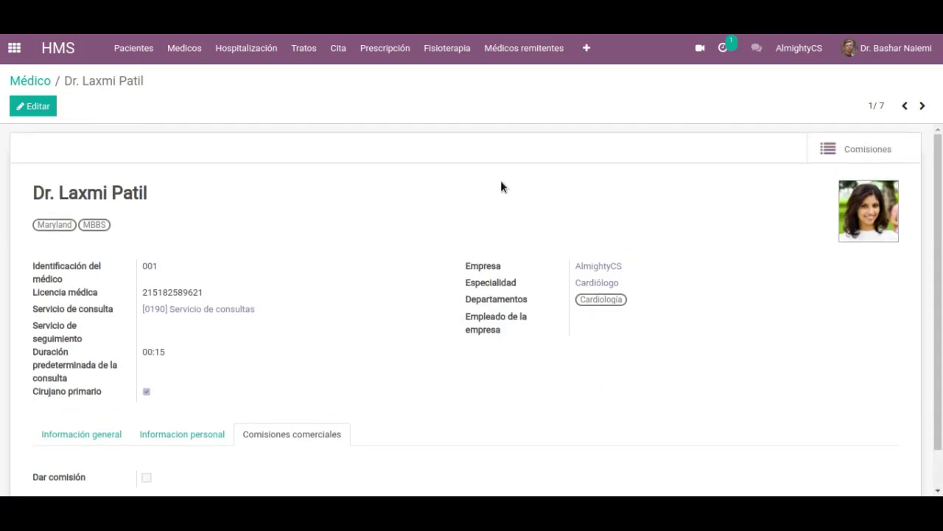
left_click(855, 150)
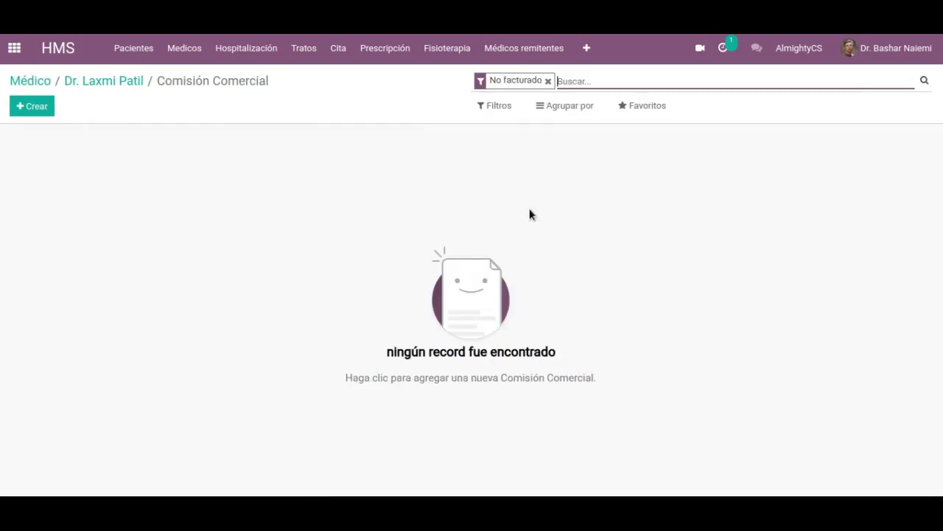
left_click(105, 82)
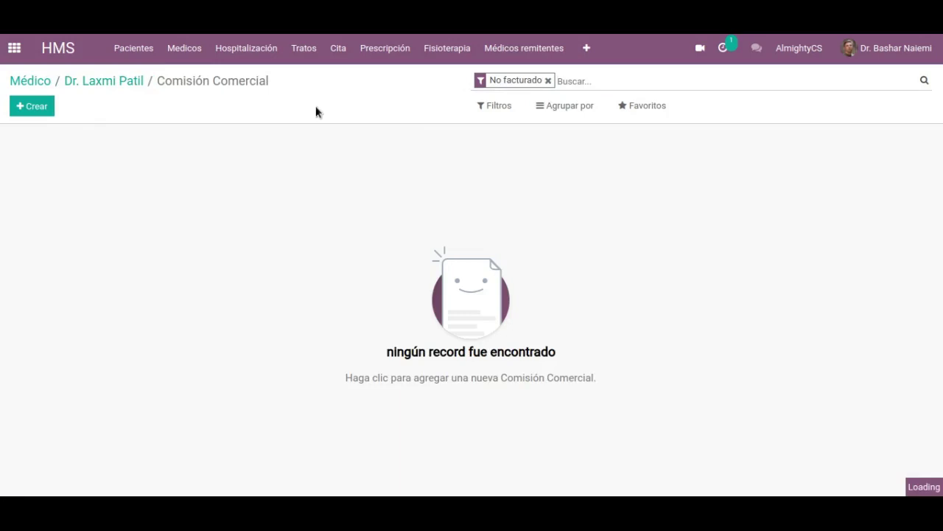
Open the hospitalized patient's admission record from the Hospitalización list and review its general information and message history
left_click(240, 57)
left_click(258, 80)
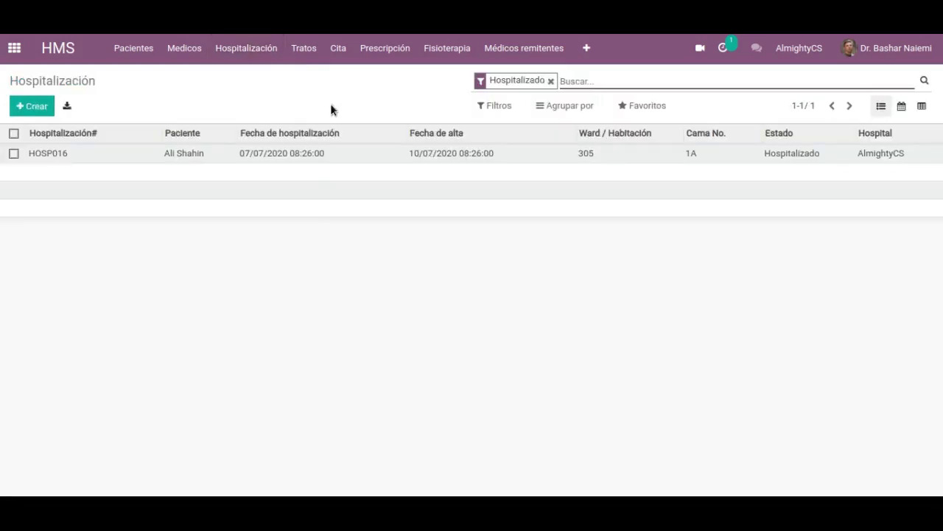
left_click(128, 157)
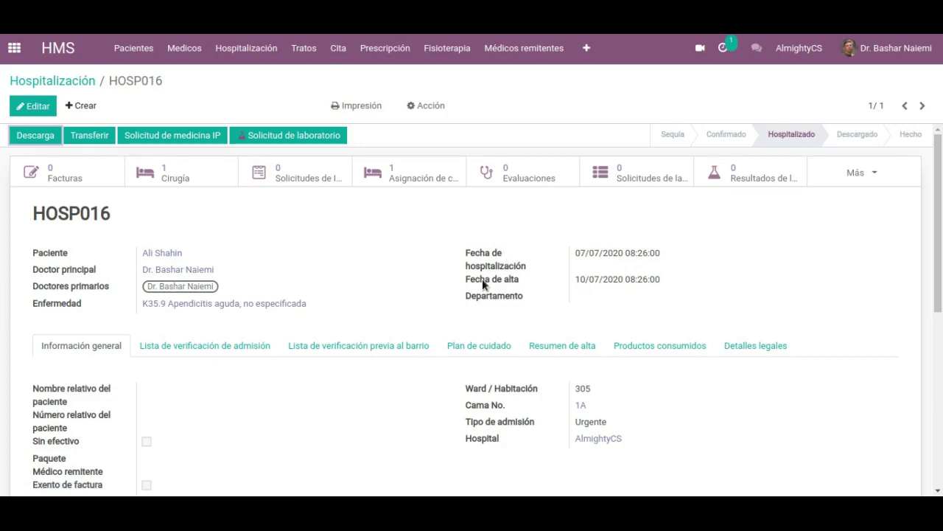
scroll(394, 290, "down", 2)
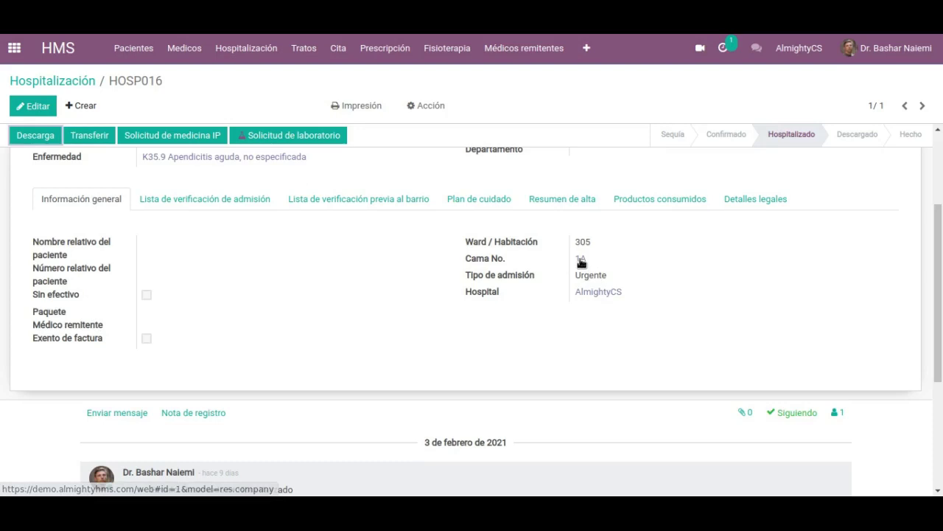
scroll(367, 259, "down", 6)
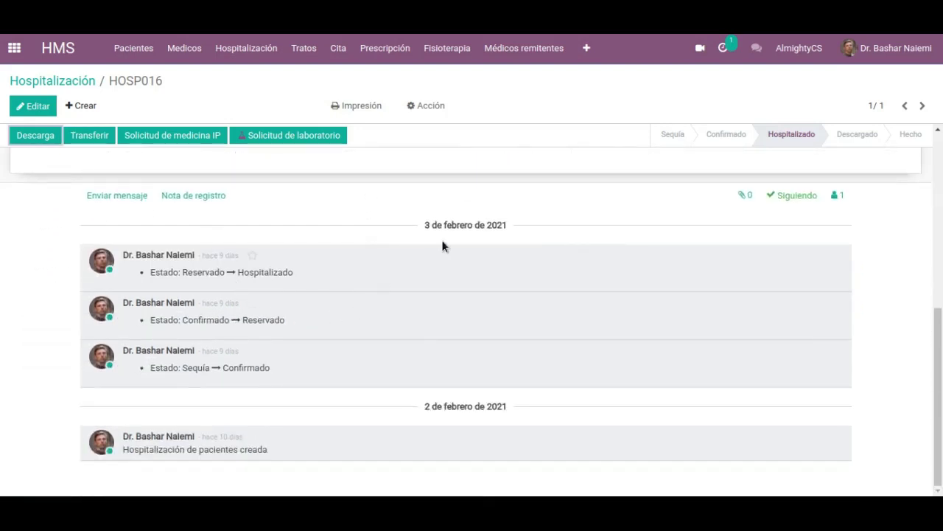
scroll(444, 302, "up", 8)
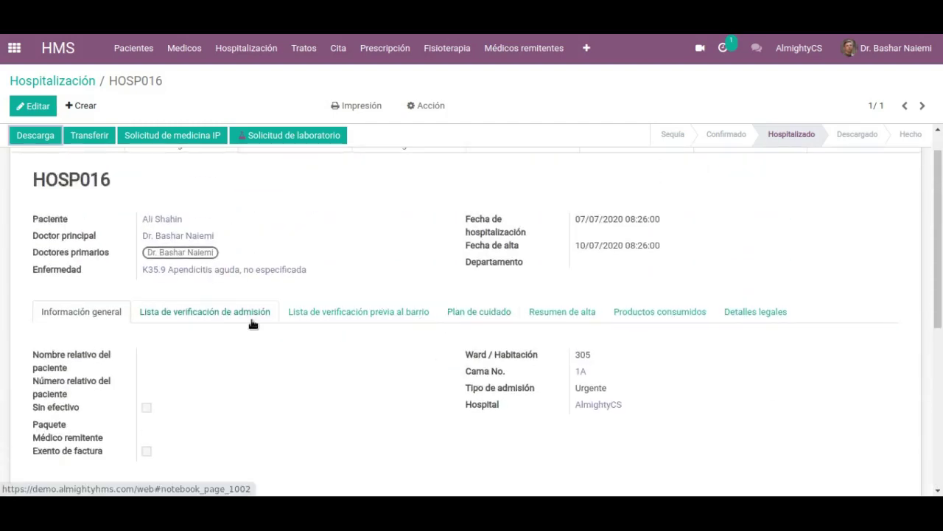
Review the admission checklist and the pre-ward checklist of the hospitalization
left_click(253, 321)
scroll(354, 347, "down", 2)
scroll(354, 345, "down", 1)
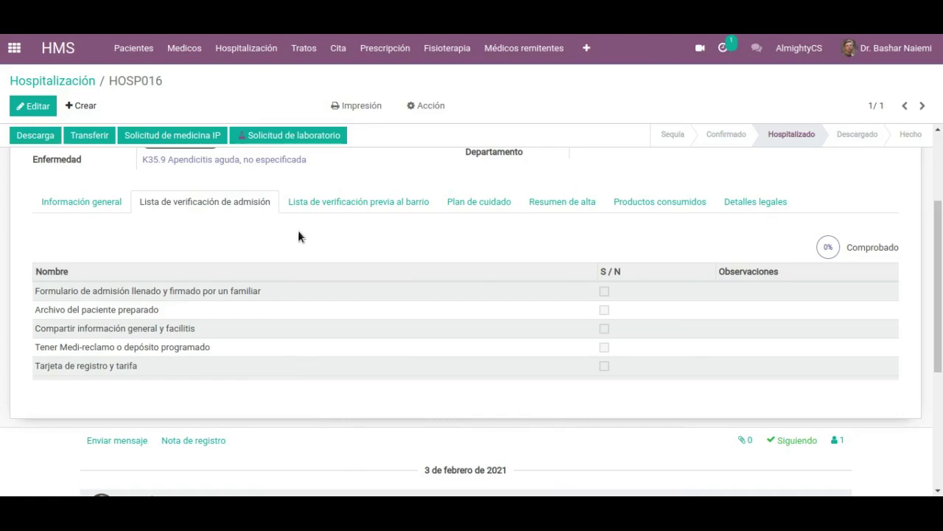
left_click(348, 208)
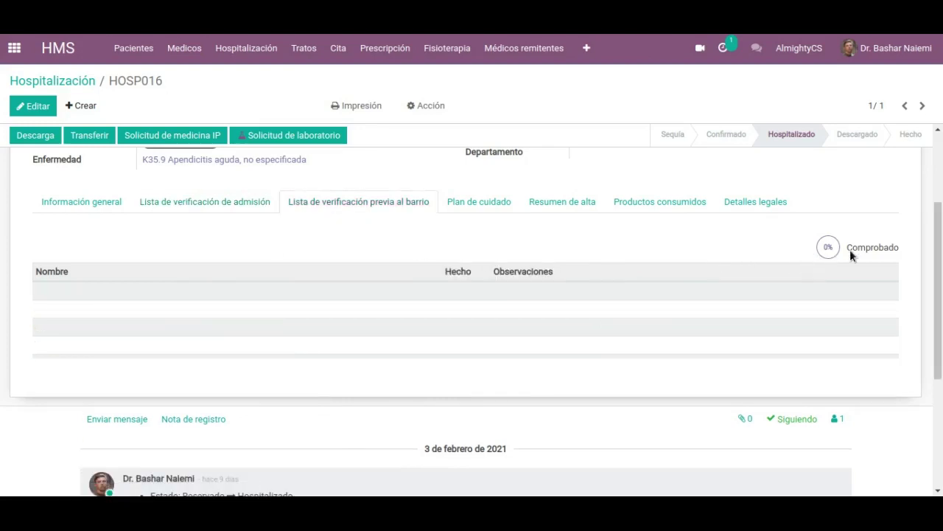
Review the hospitalization's Plan de cuidado, including the nursing rounds and the doctors' ward rounds
left_click(488, 203)
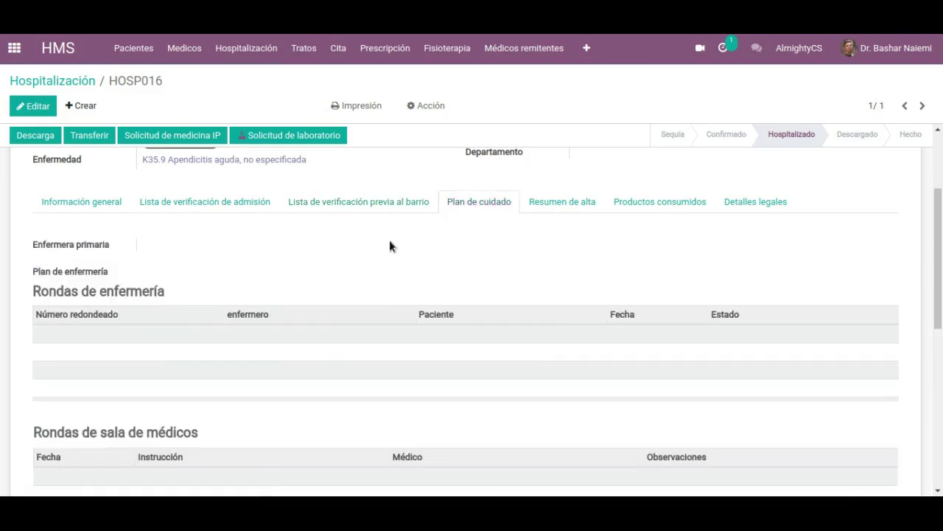
scroll(176, 251, "down", 1)
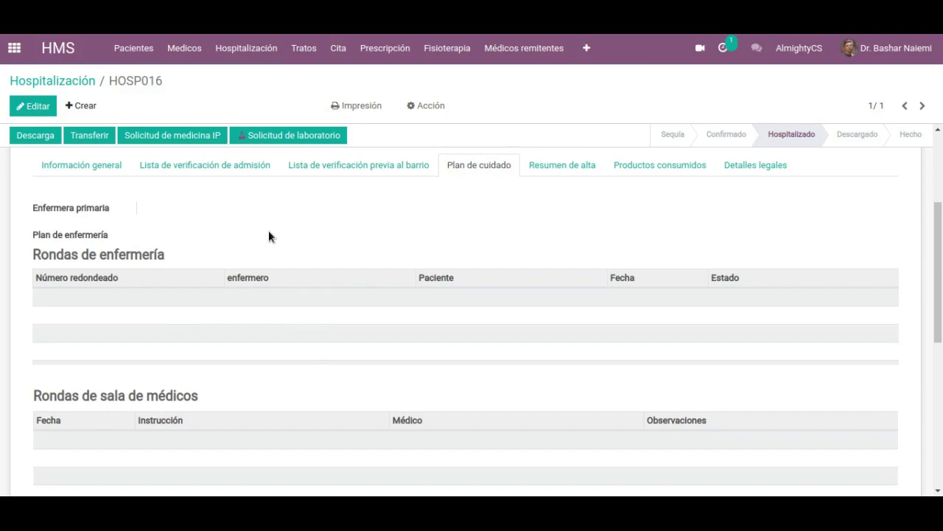
scroll(269, 236, "down", 3)
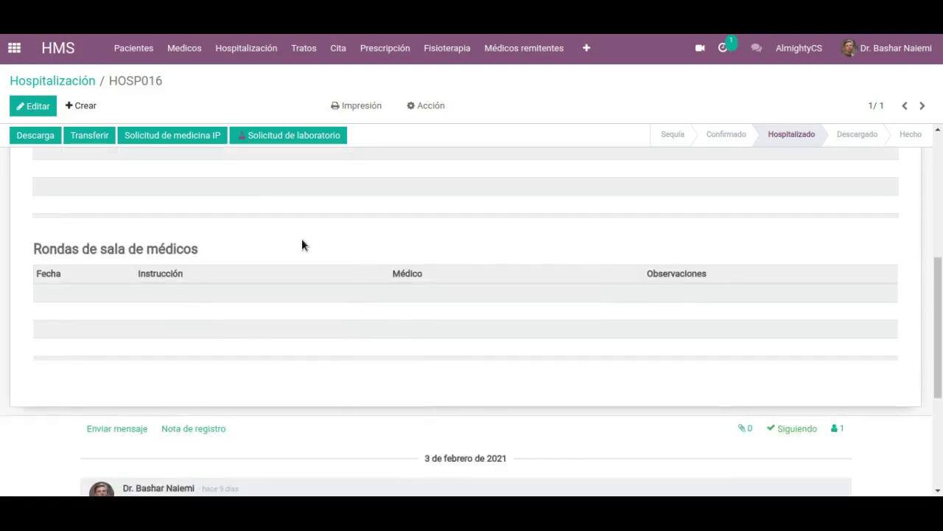
scroll(496, 266, "up", 4)
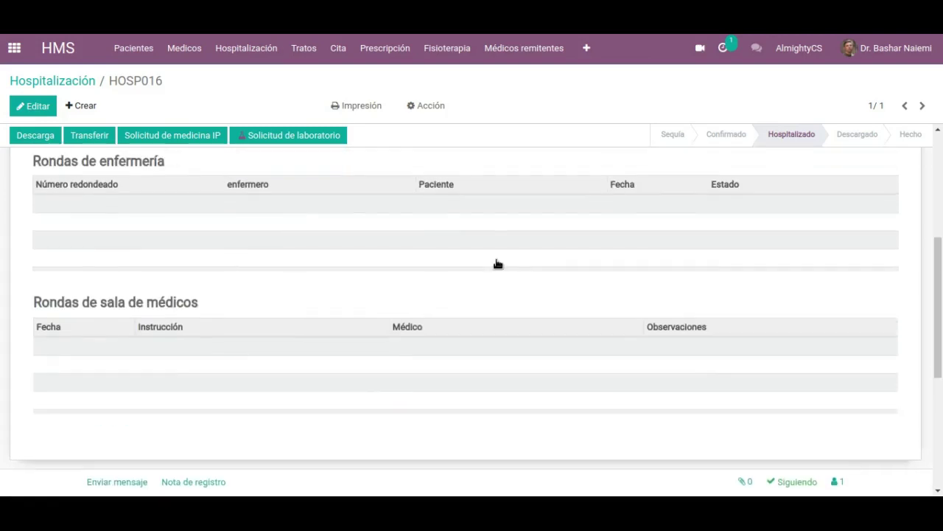
scroll(497, 266, "up", 2)
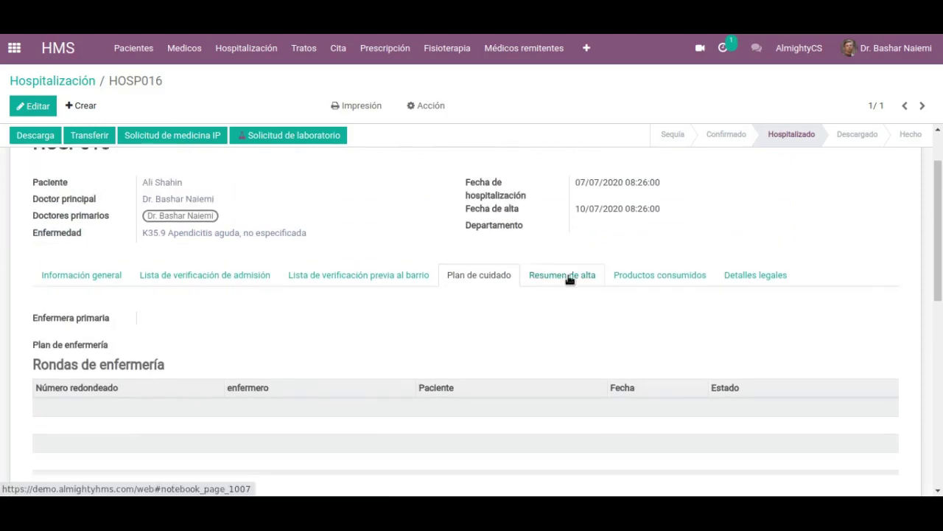
View the hospitalization's discharge summary, consumed products and legal details
left_click(567, 276)
scroll(410, 337, "down", 2)
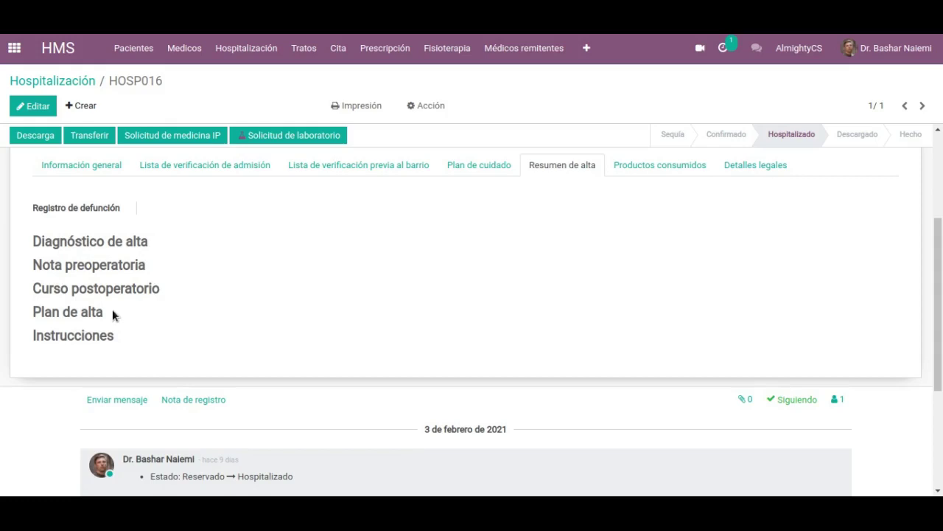
left_click(668, 166)
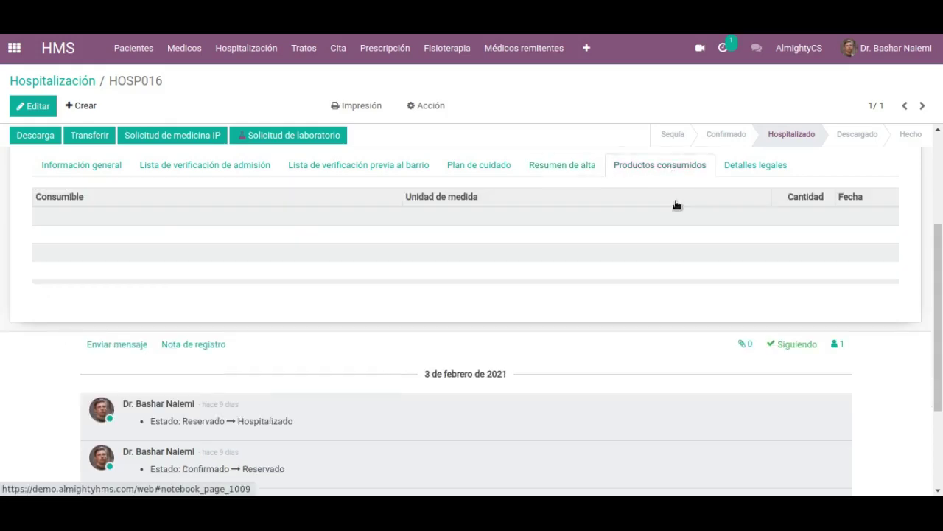
left_click(754, 169)
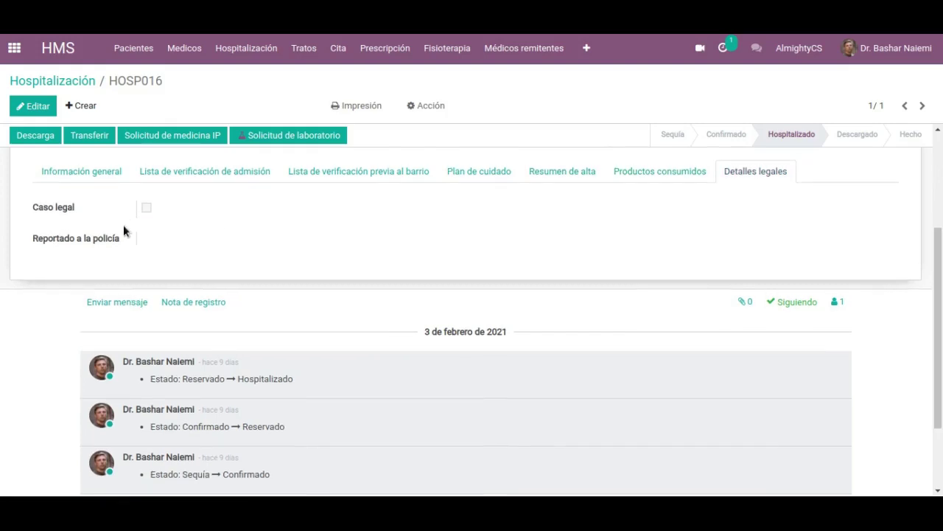
scroll(121, 234, "up", 1)
scroll(486, 280, "up", 4)
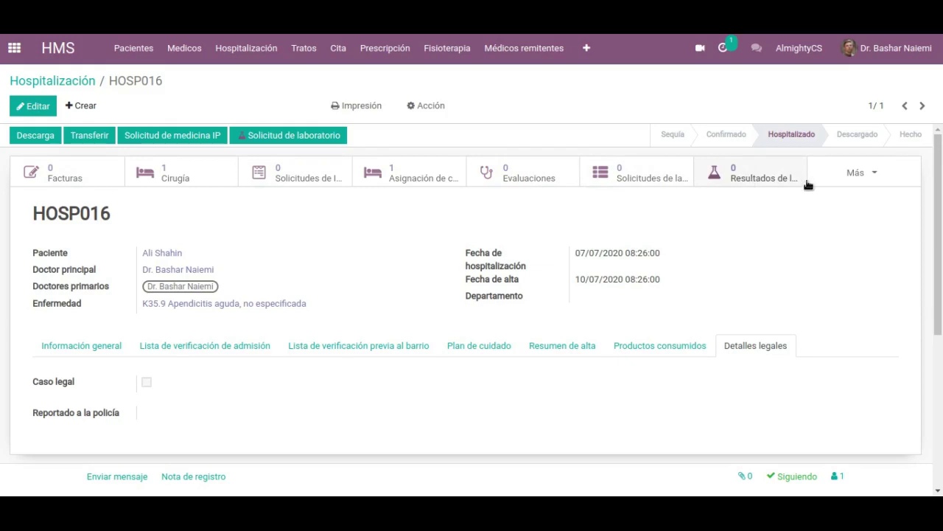
Look through the hospitalization record's additional related records, its available actions and its printable documents
left_click(871, 177)
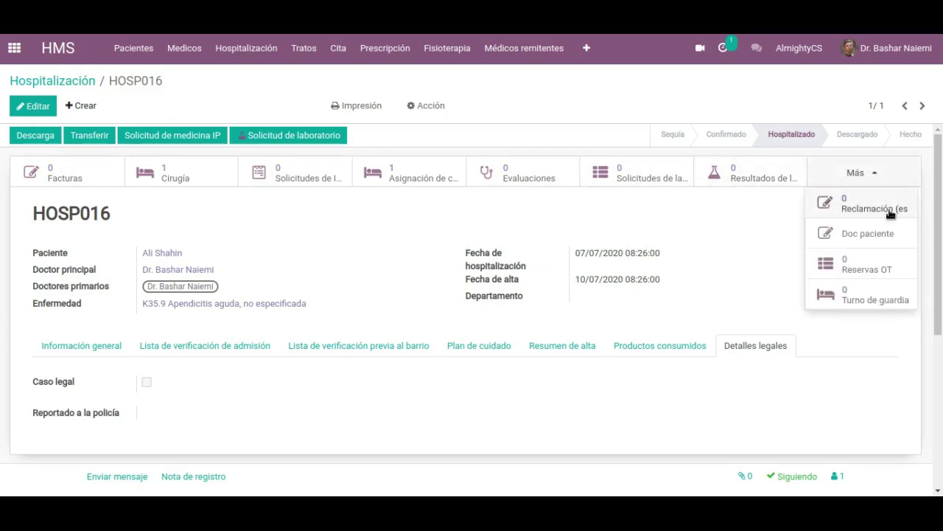
left_click(748, 234)
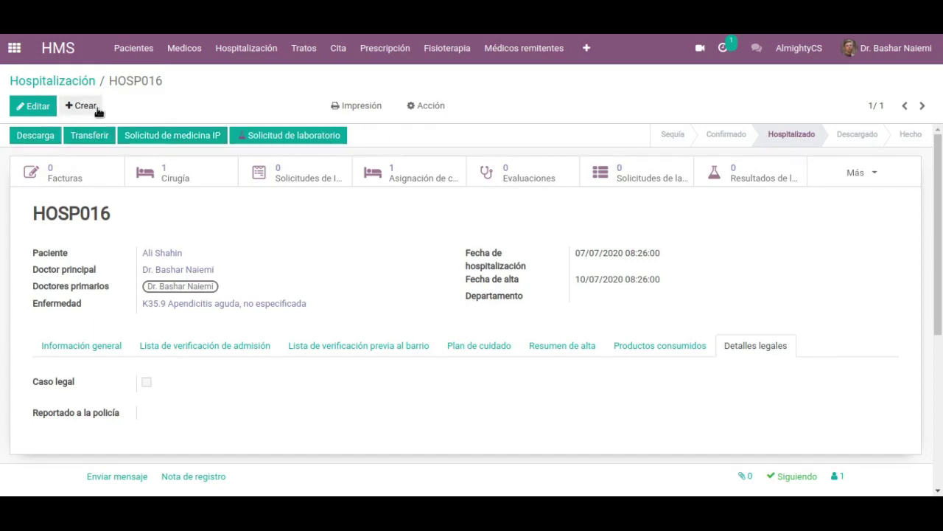
left_click(435, 109)
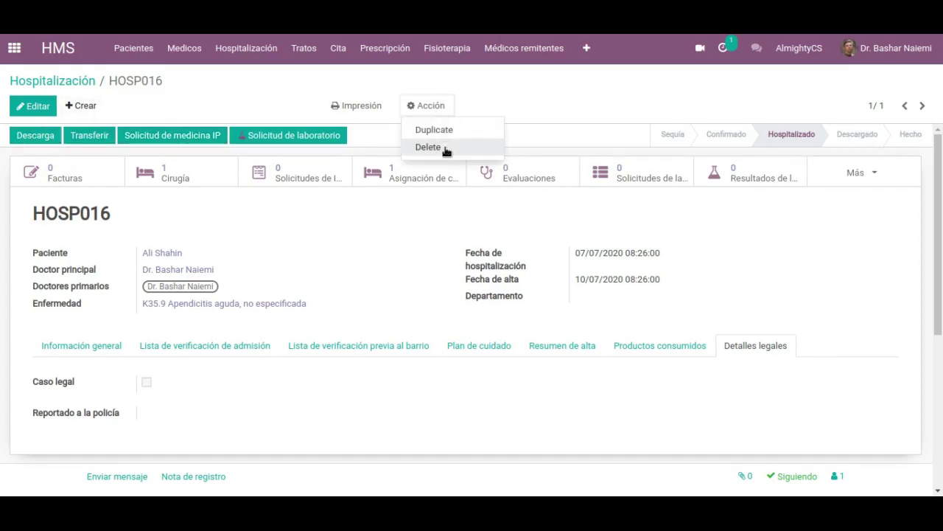
left_click(379, 111)
left_click(379, 107)
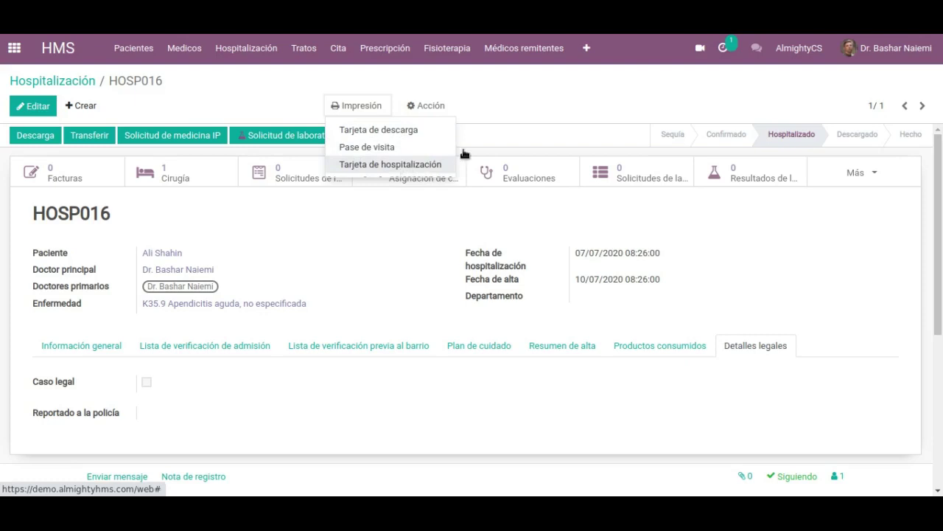
left_click(504, 104)
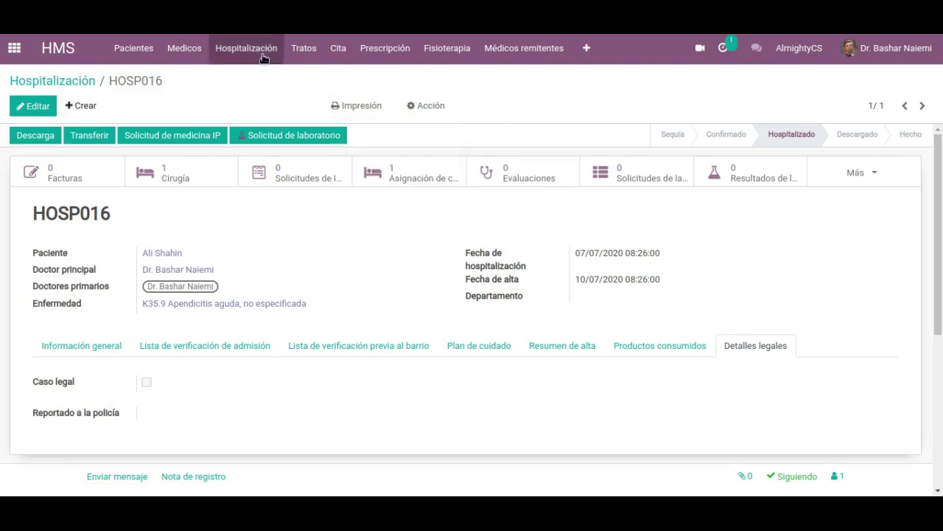
Open the first case in the Tratos list and review its general details and prescribed medicine section
left_click(308, 56)
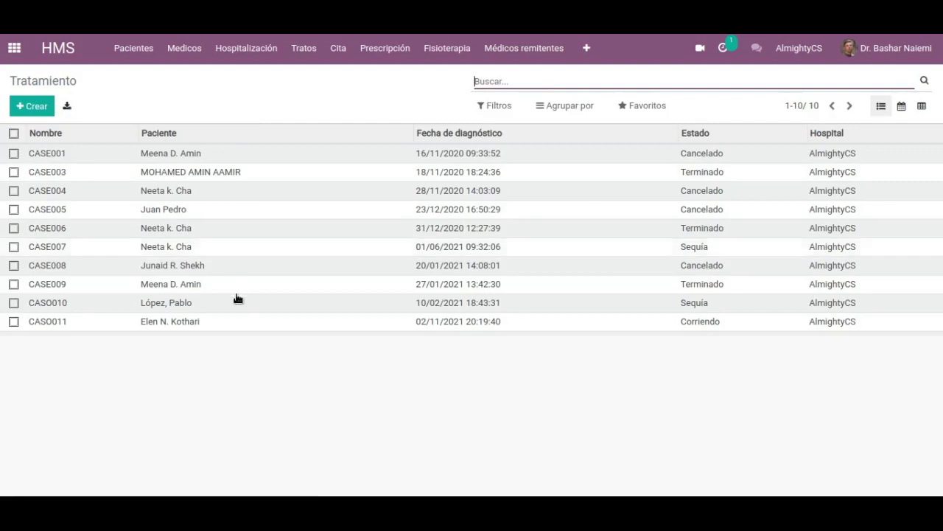
left_click(196, 157)
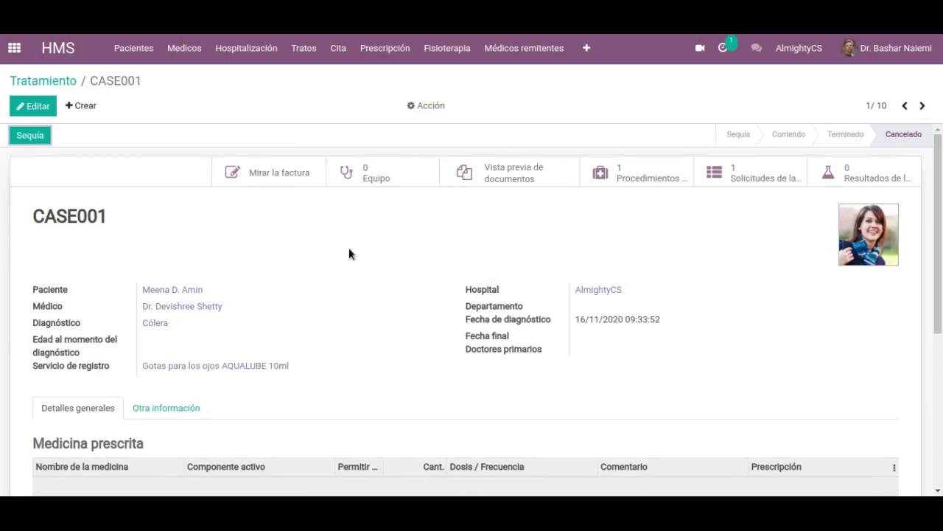
scroll(353, 247, "down", 1)
scroll(362, 240, "down", 1)
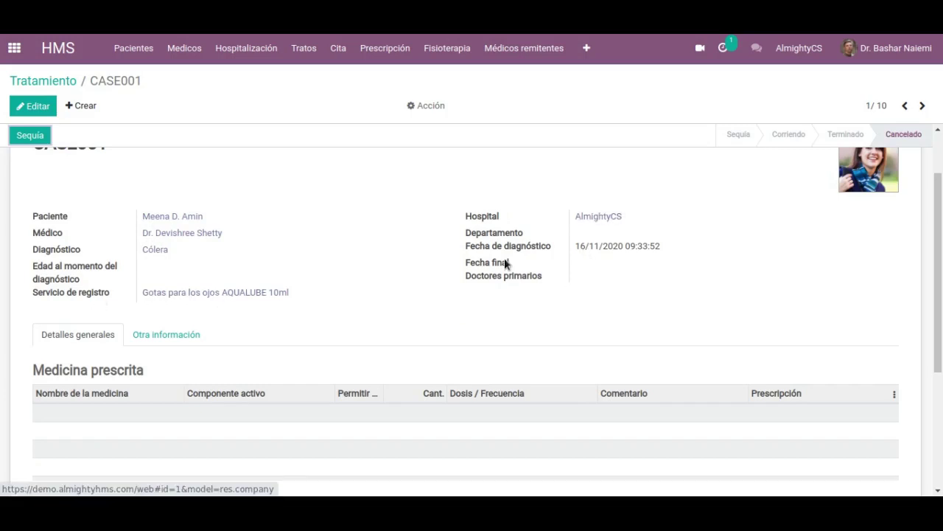
scroll(413, 298, "down", 2)
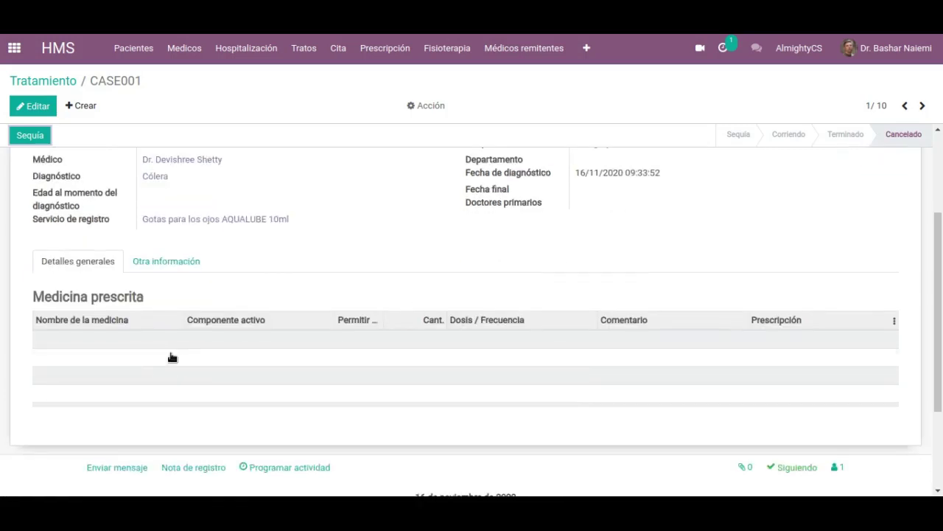
Review the treatment's Otra información section and check the actions available for the record
left_click(182, 267)
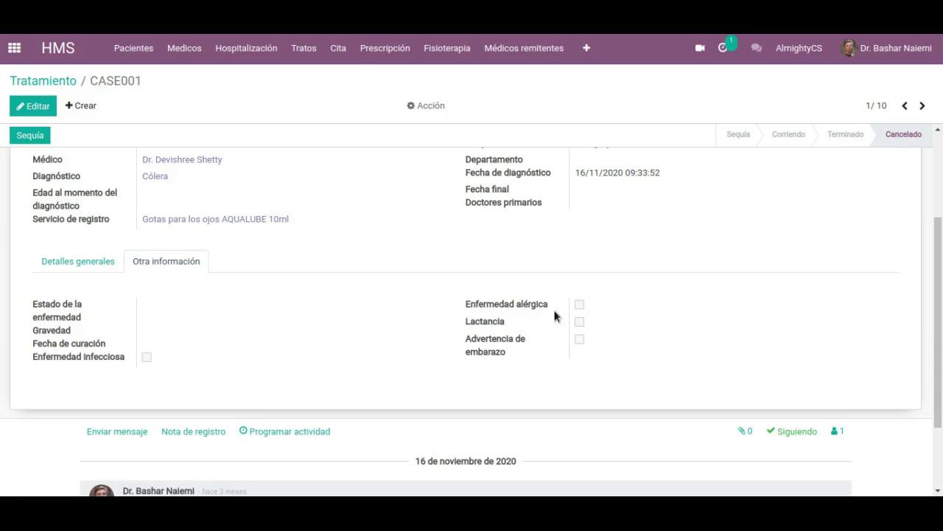
scroll(611, 253, "up", 4)
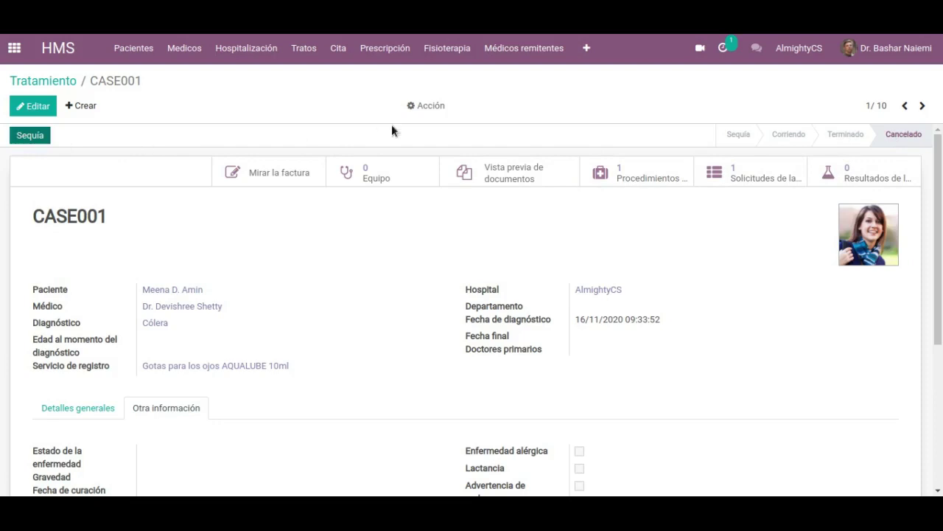
left_click(428, 107)
left_click(334, 102)
Open today's confirmed appointment from the Cita list and review its general information
left_click(341, 53)
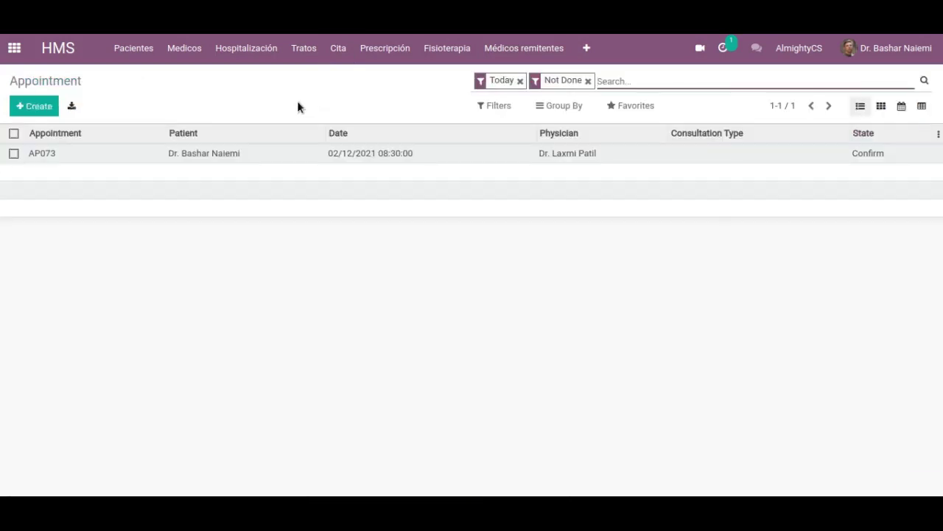
left_click(190, 156)
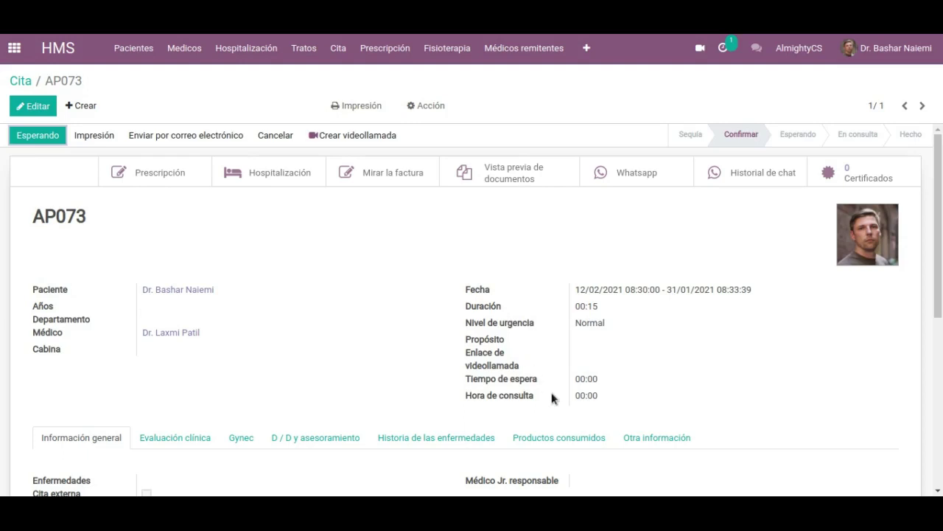
scroll(553, 382, "down", 3)
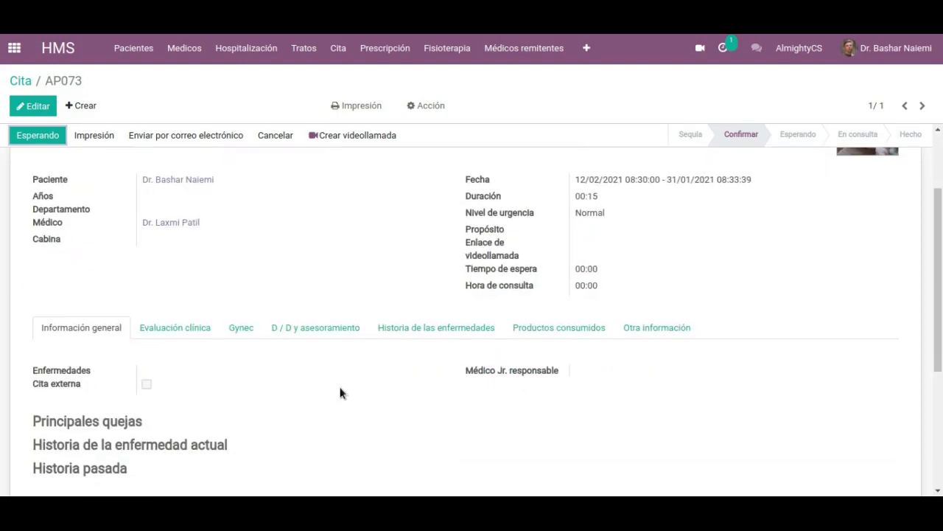
scroll(343, 380, "down", 1)
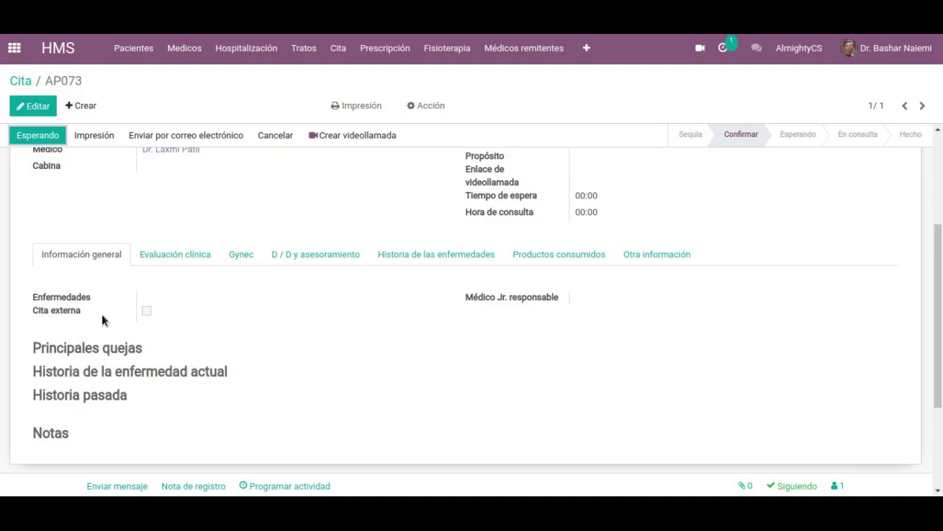
Review the appointment's clinical evaluation and the systemic examination in its Gynec section
left_click(171, 258)
scroll(361, 328, "down", 1)
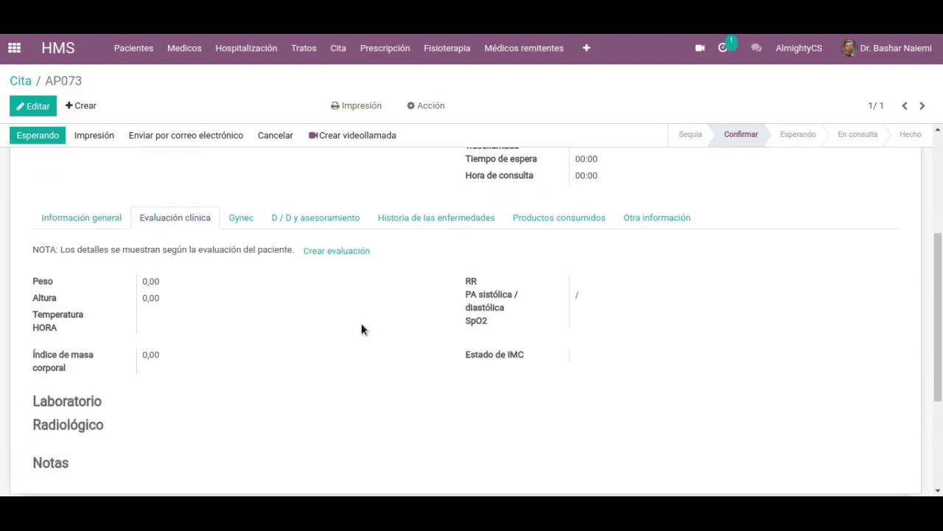
scroll(361, 329, "down", 1)
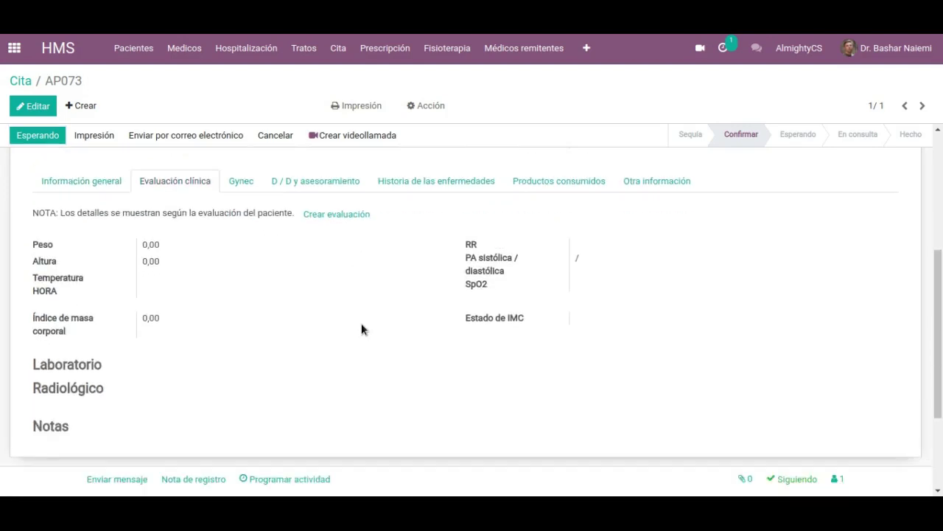
left_click(243, 184)
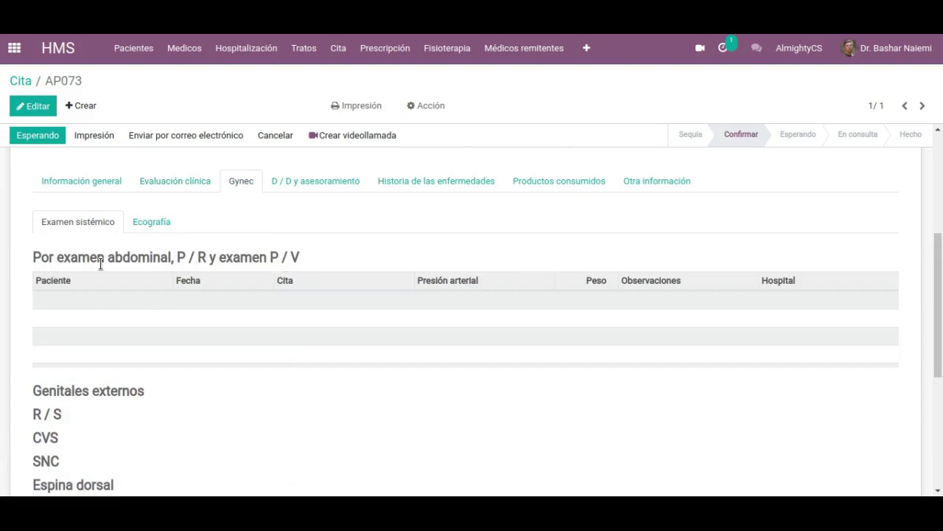
scroll(291, 298, "down", 3)
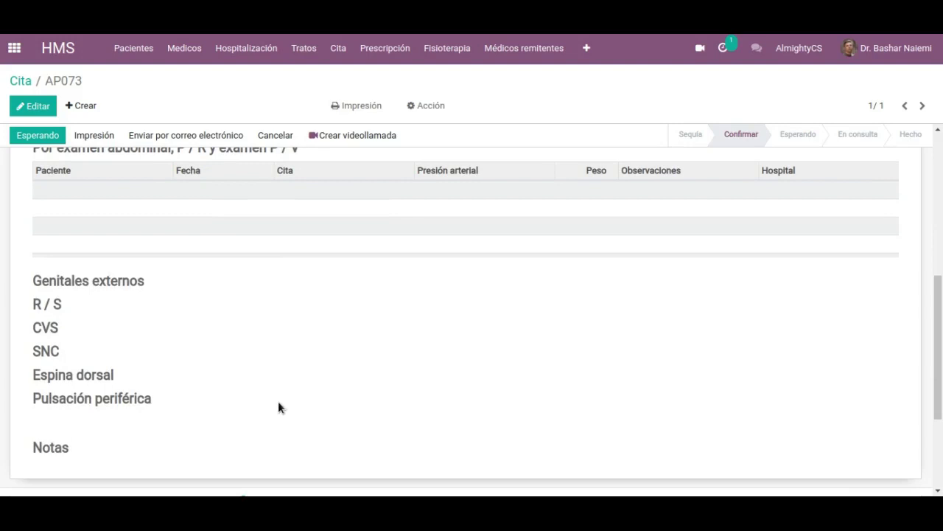
scroll(382, 310, "up", 4)
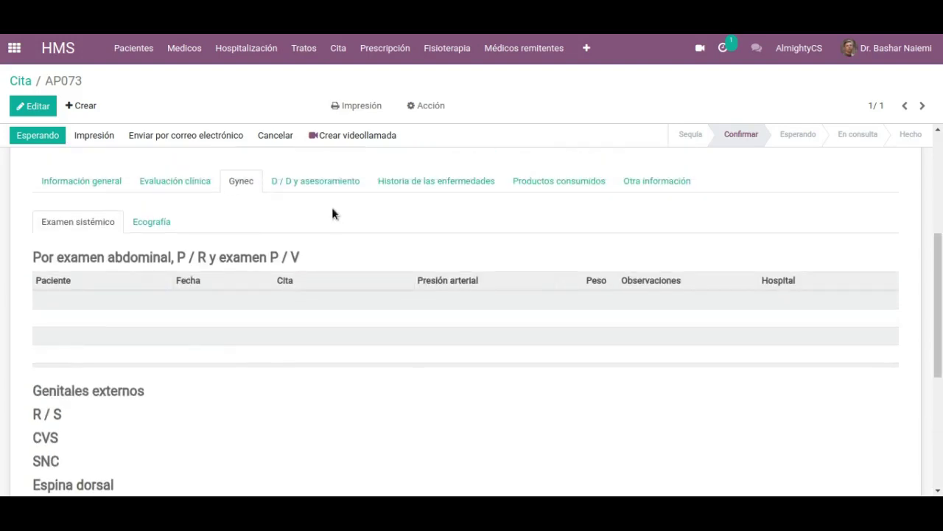
View the appointment's differential diagnosis and advice, disease history, consumed products and other information
left_click(332, 215)
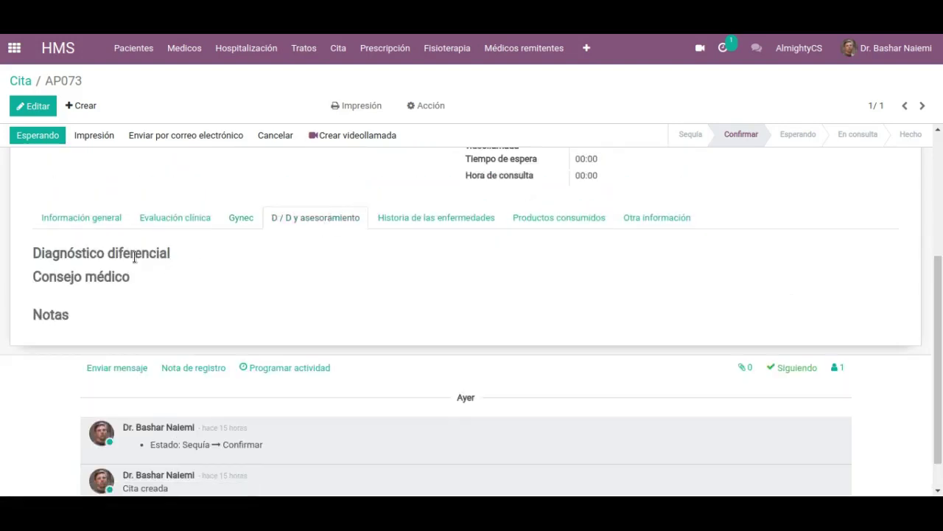
left_click(481, 222)
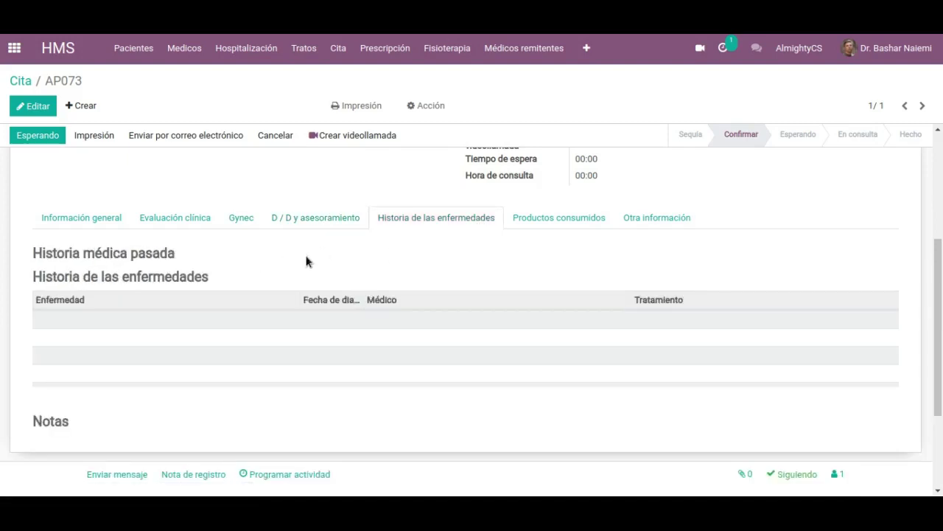
left_click(551, 223)
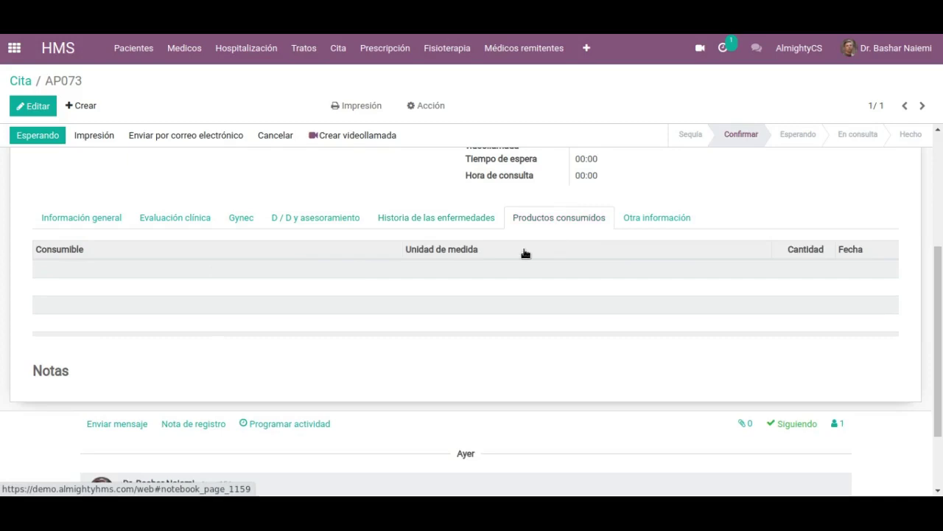
left_click(661, 221)
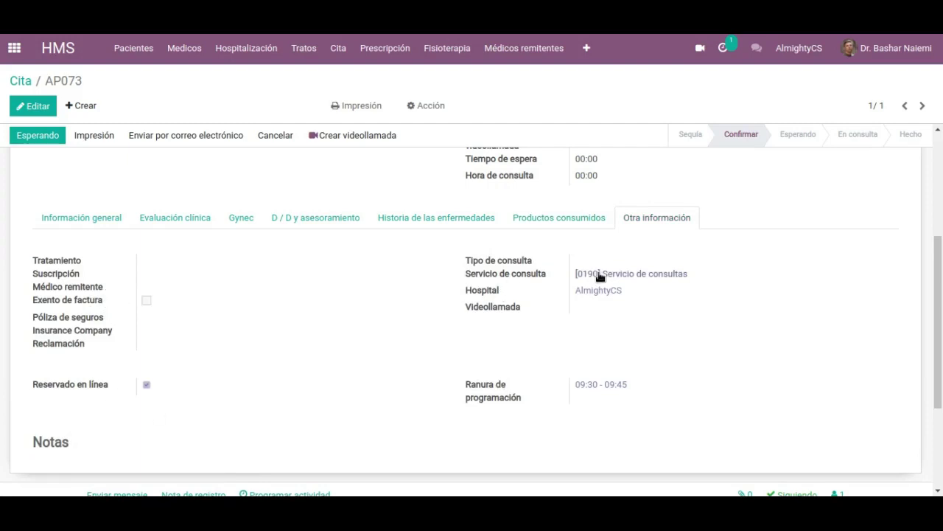
scroll(531, 301, "up", 1)
scroll(540, 289, "up", 4)
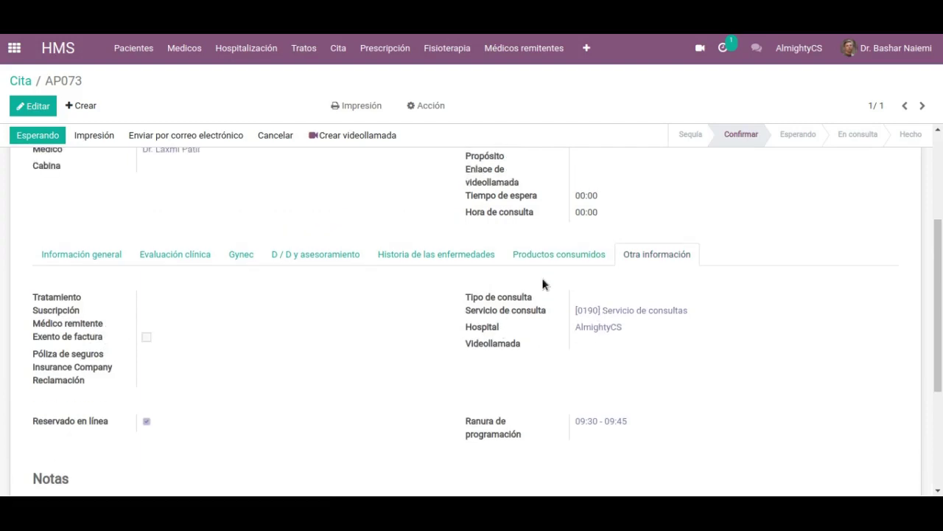
scroll(507, 255, "up", 2)
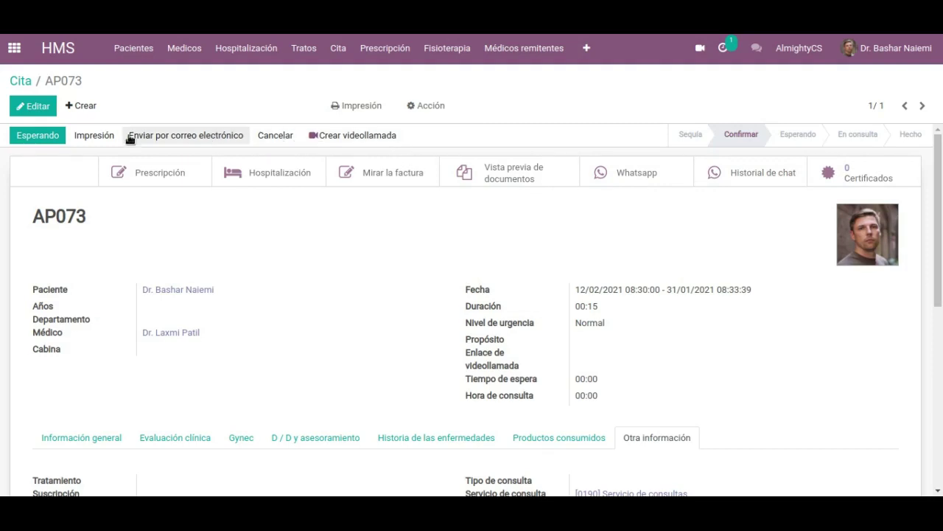
Check the actions and printable documents available for the appointment
left_click(436, 106)
left_click(373, 106)
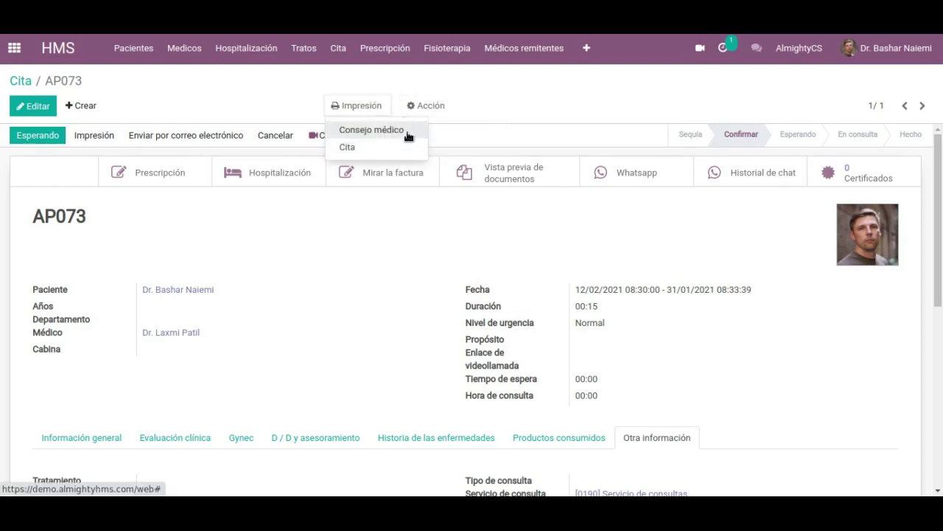
left_click(549, 95)
Create a new prescription order and select an existing patient for it
left_click(383, 52)
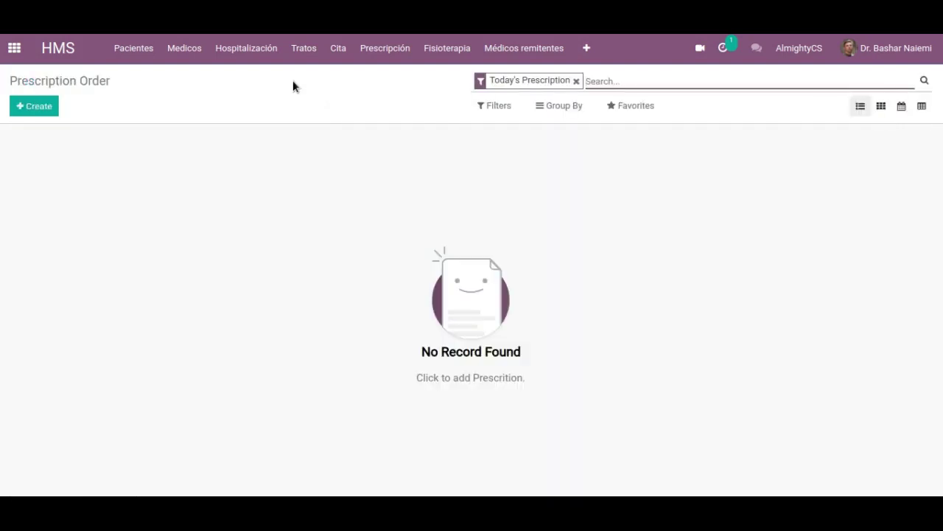
left_click(36, 104)
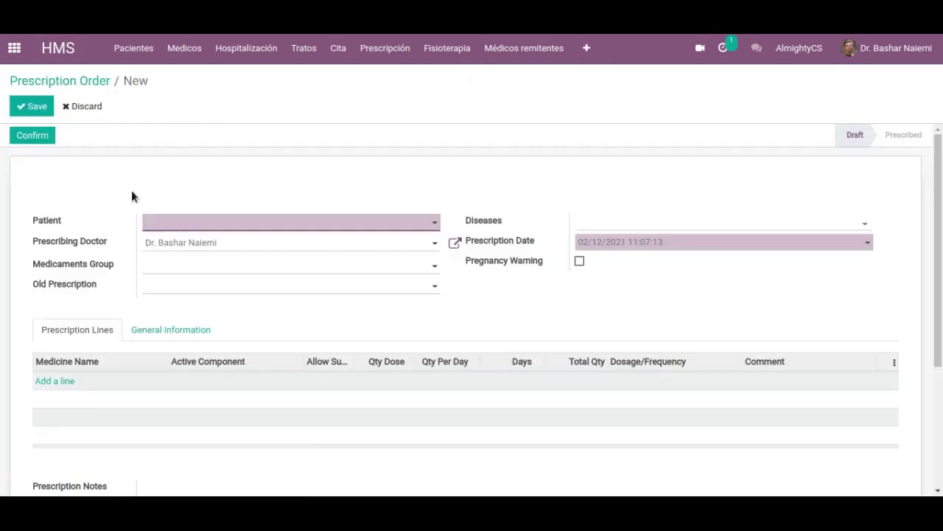
left_click(409, 226)
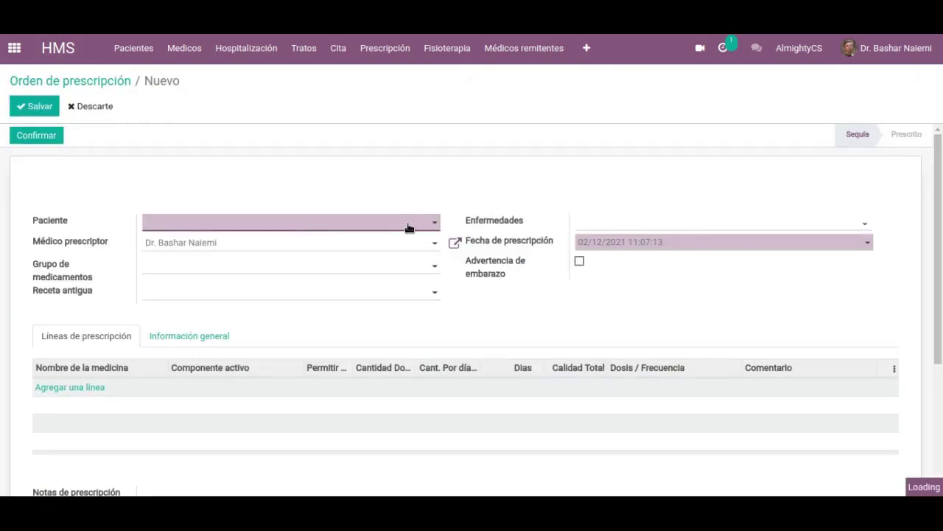
left_click(377, 278)
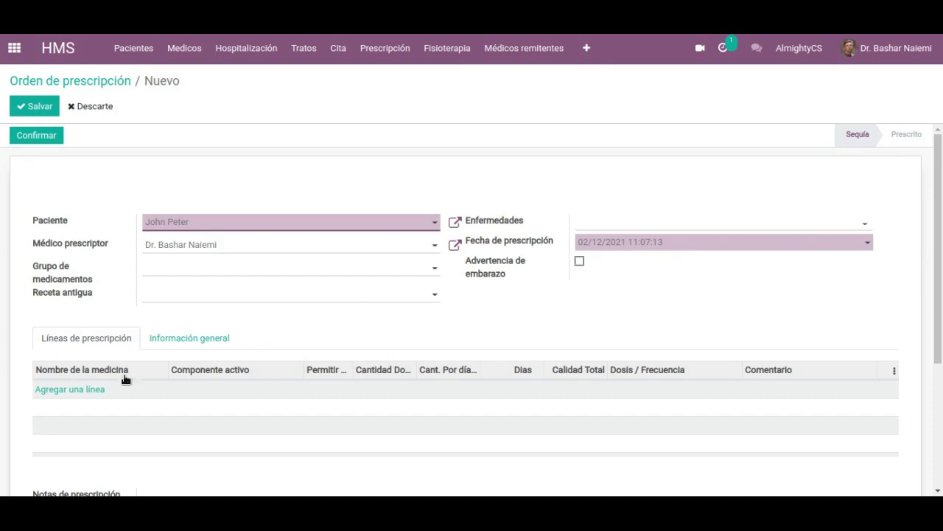
Add a prescription line for ACAMPROL 333mg and allow substitution for it
scroll(182, 354, "down", 3)
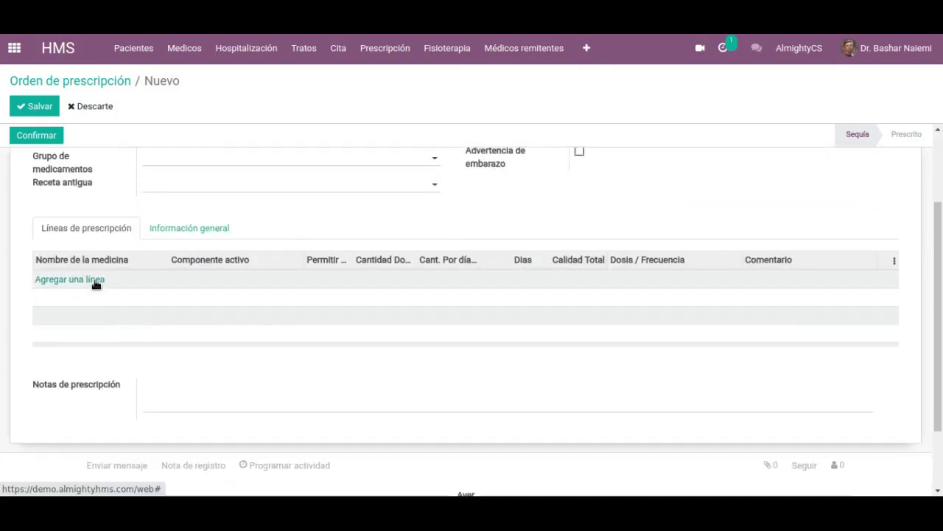
left_click(96, 280)
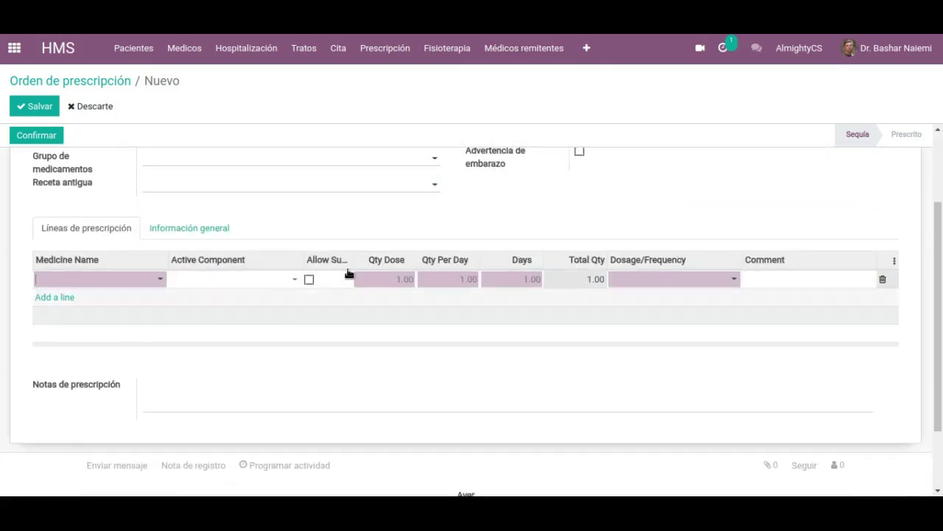
left_click(160, 281)
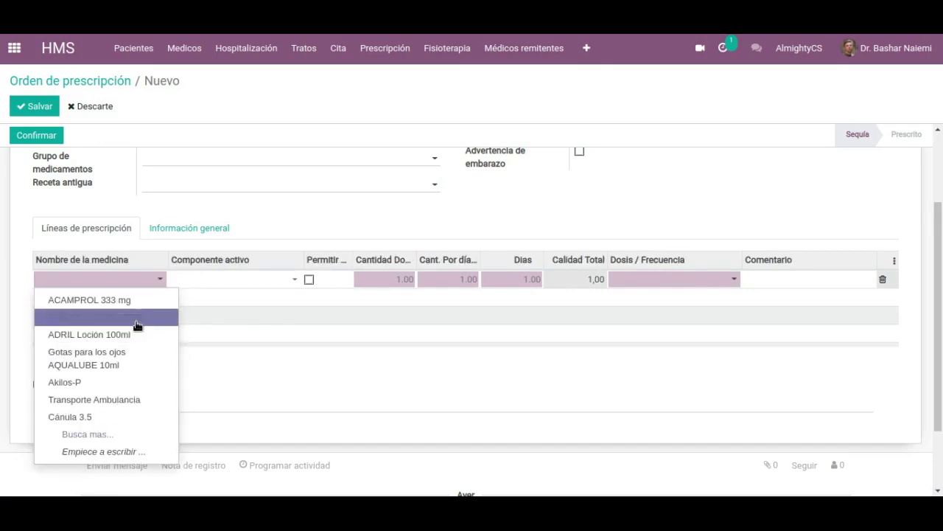
left_click(161, 281)
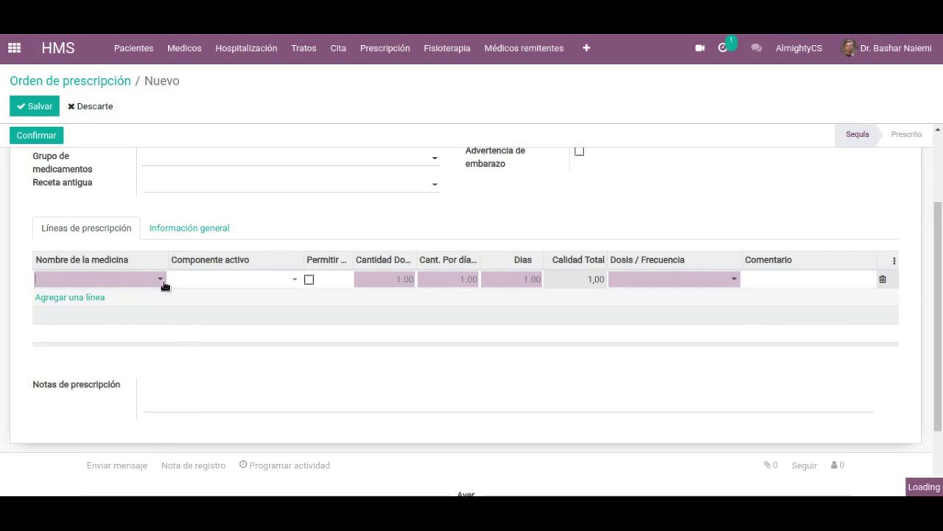
left_click(309, 279)
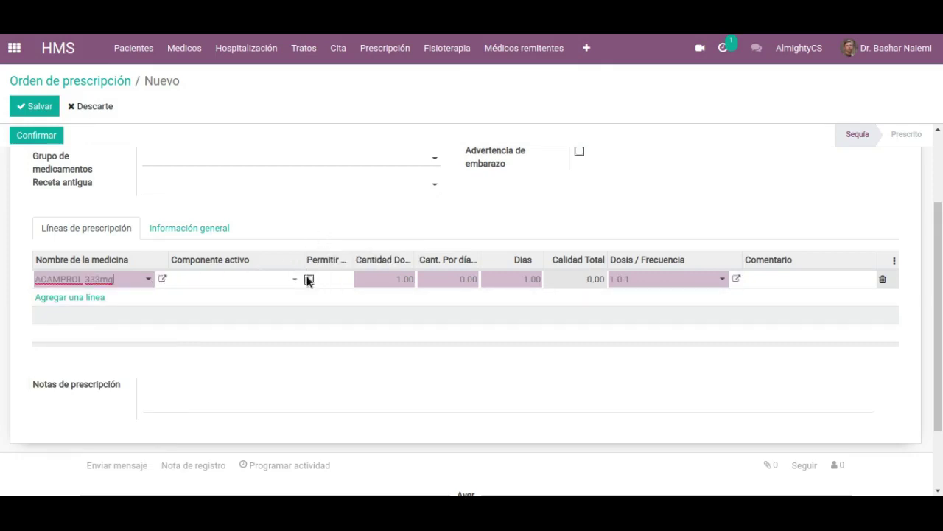
left_click(309, 281)
left_click(270, 342)
scroll(287, 339, "down", 2)
scroll(306, 320, "up", 3)
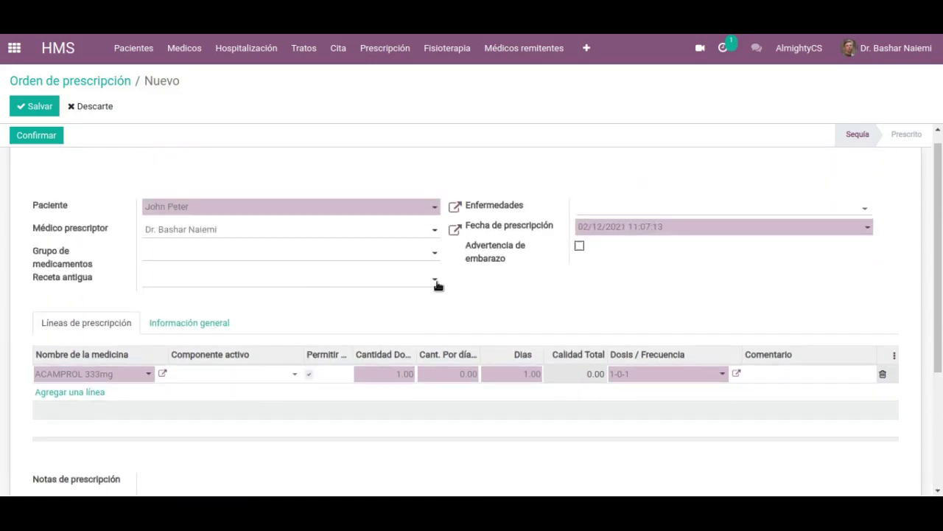
scroll(649, 236, "up", 1)
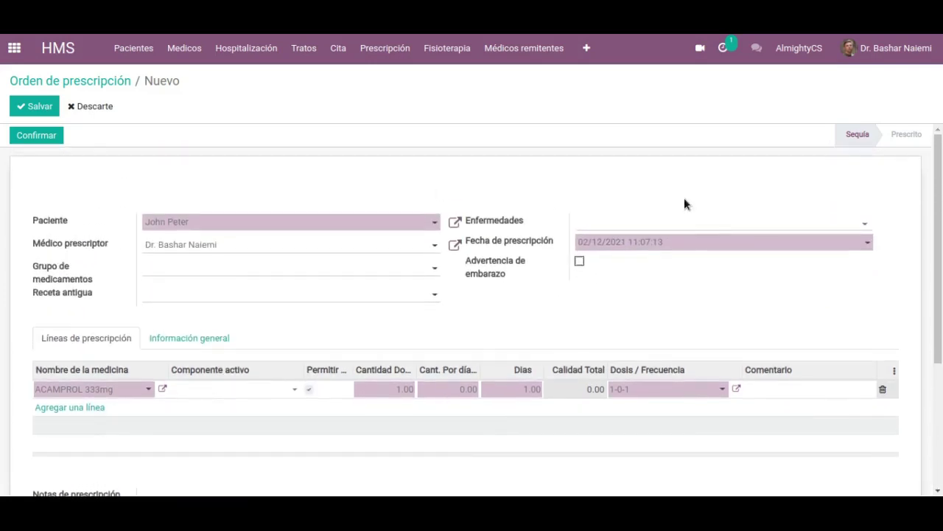
Confirm and save the prescription order, and review the saved record
left_click(40, 136)
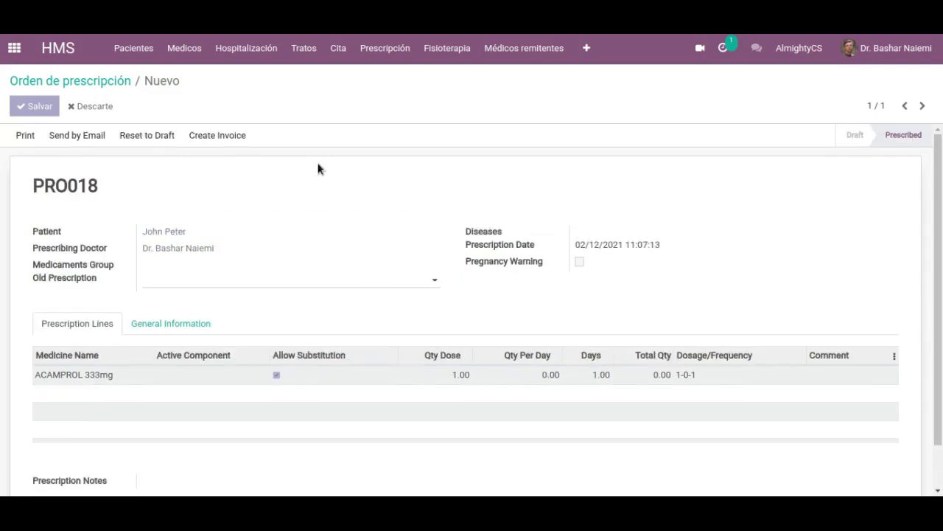
left_click(37, 108)
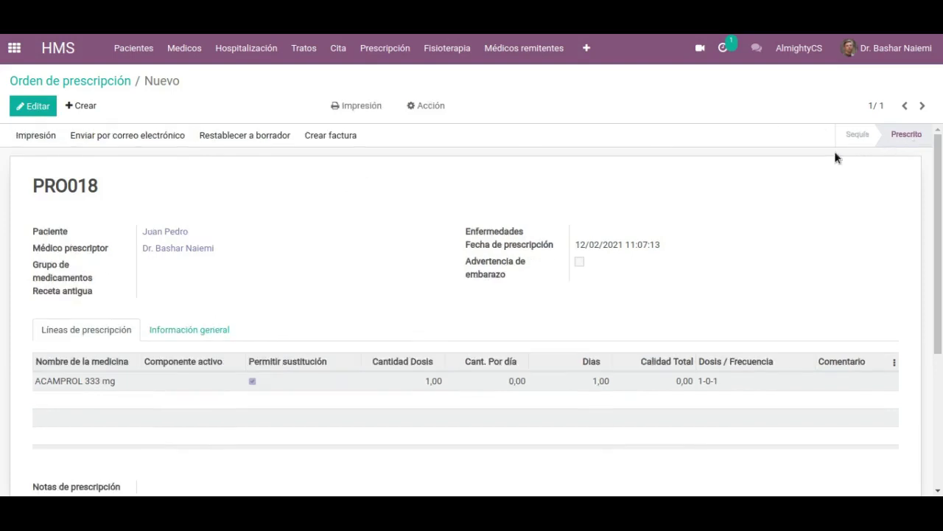
scroll(752, 380, "down", 2)
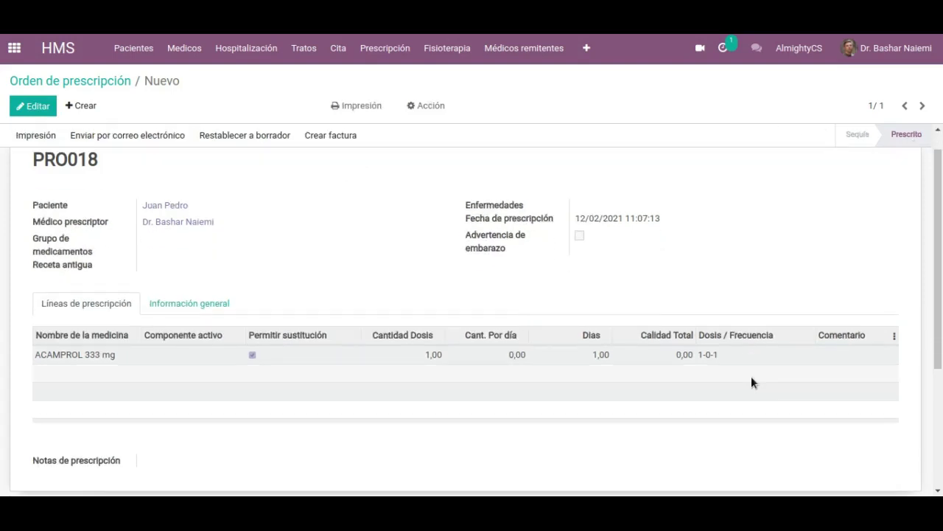
scroll(748, 377, "up", 3)
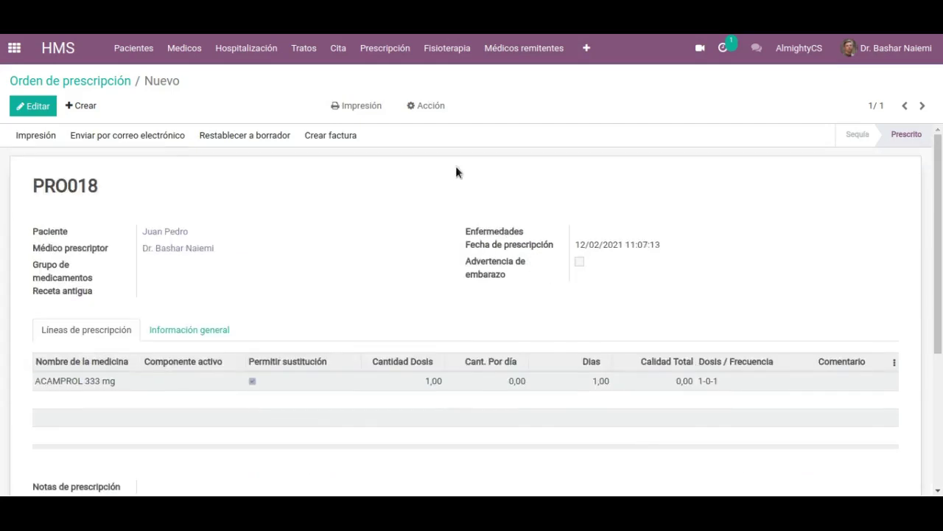
Start a new physiotherapy record and view the patients available for it without choosing one
left_click(443, 49)
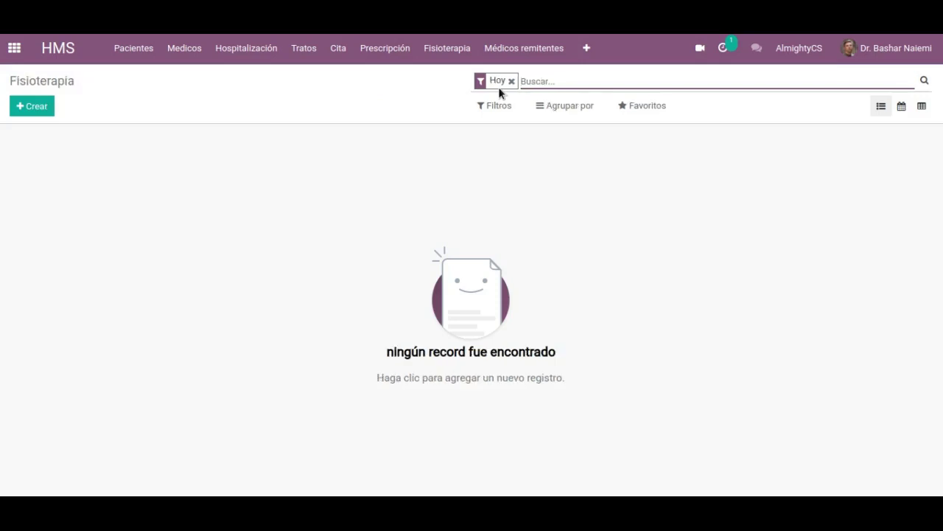
left_click(44, 108)
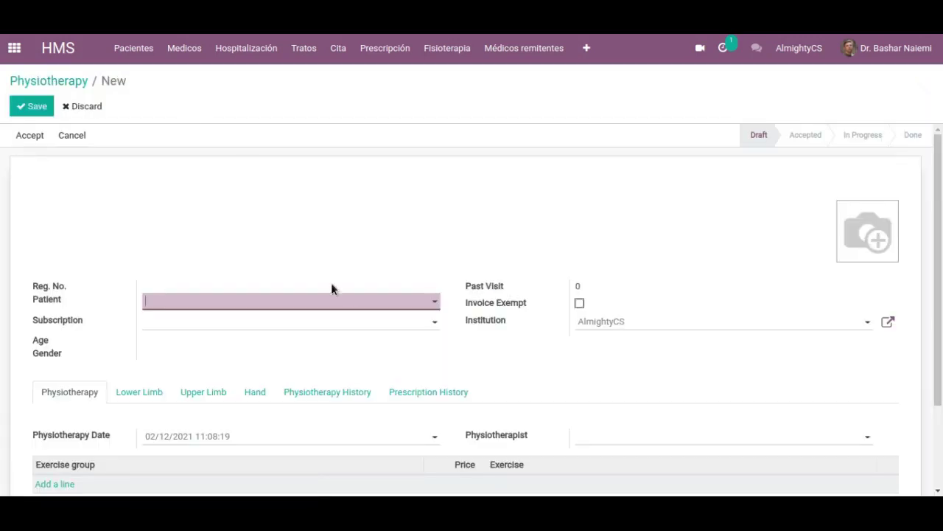
left_click(367, 302)
scroll(310, 221, "down", 2)
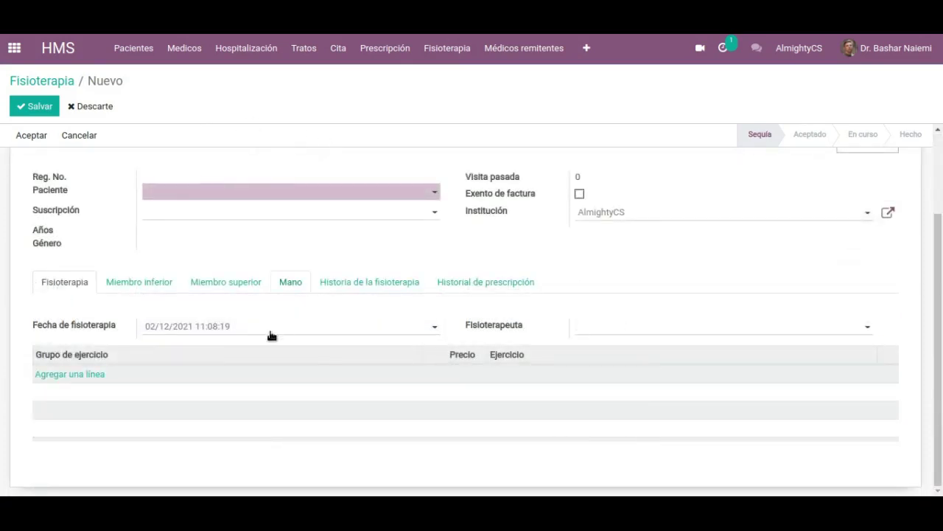
left_click(280, 190)
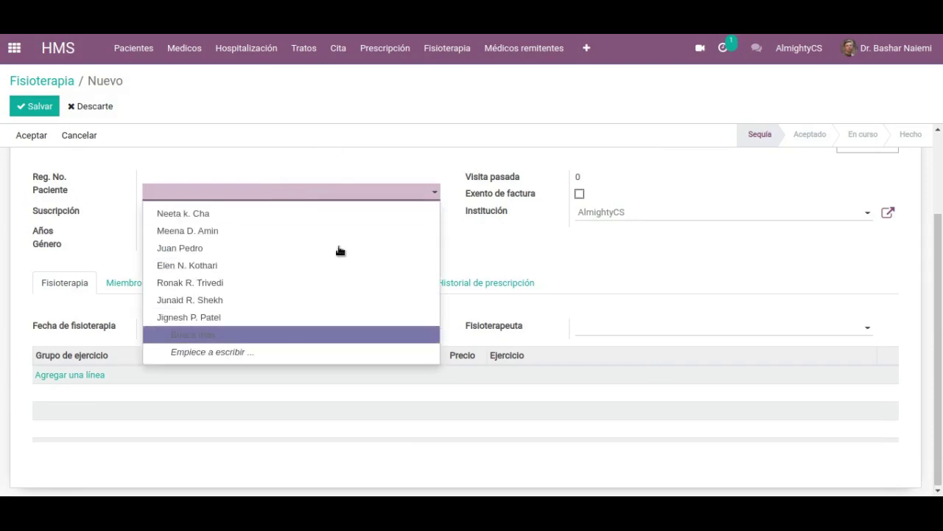
left_click(493, 164)
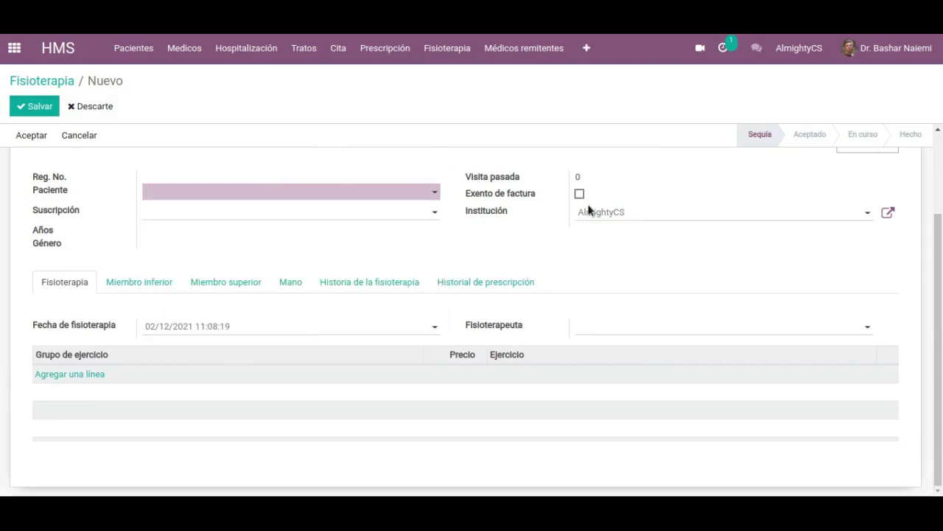
Add a blank exercise line to the physiotherapy record and check the choices for exercise group and physiotherapist
left_click(103, 376)
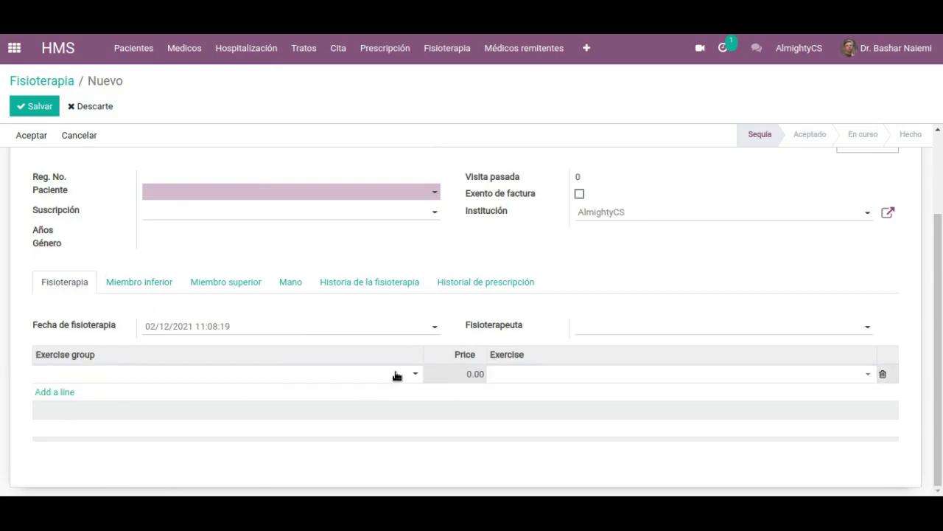
left_click(413, 375)
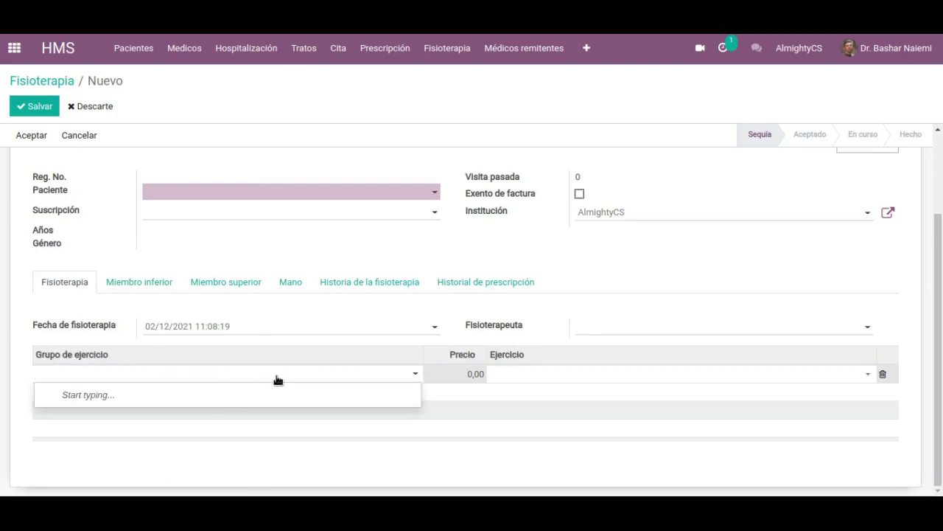
left_click(642, 332)
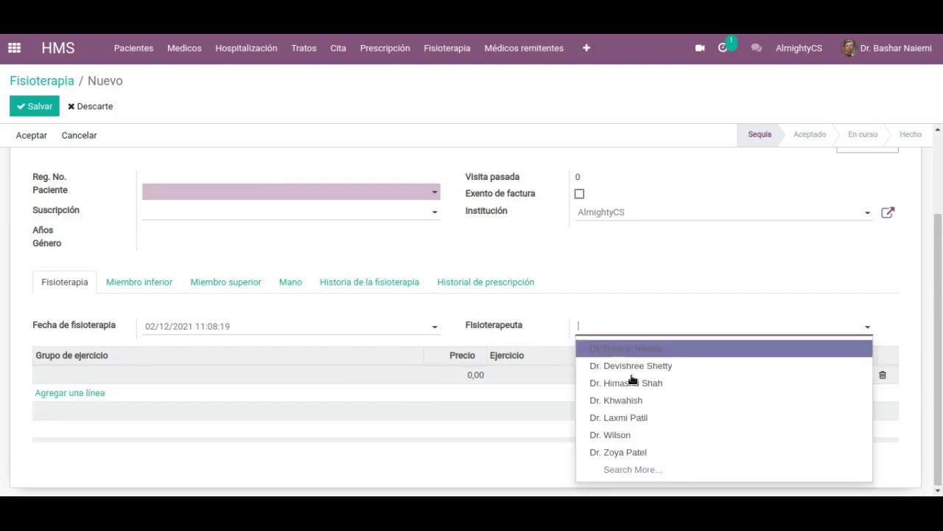
left_click(544, 355)
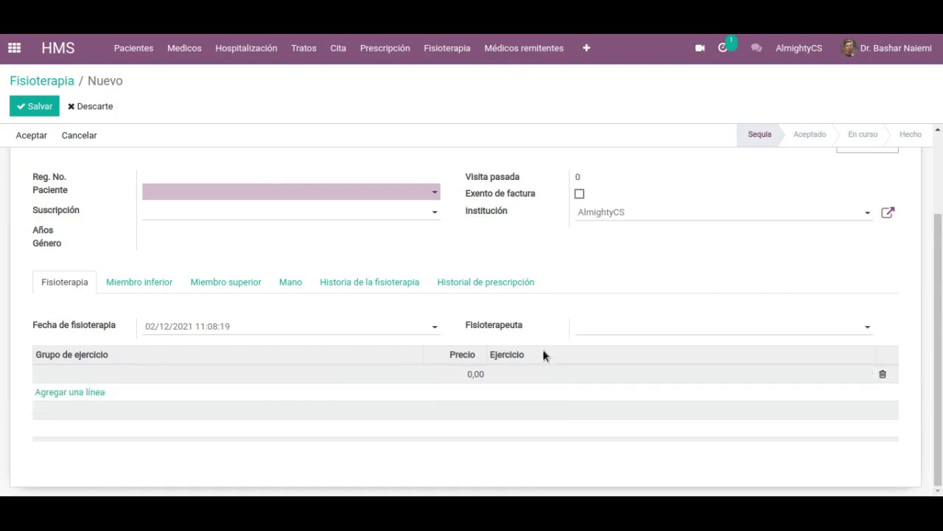
Examine the lower limb assessment of the physiotherapy record, including its muscle strength and reflex tables
left_click(148, 281)
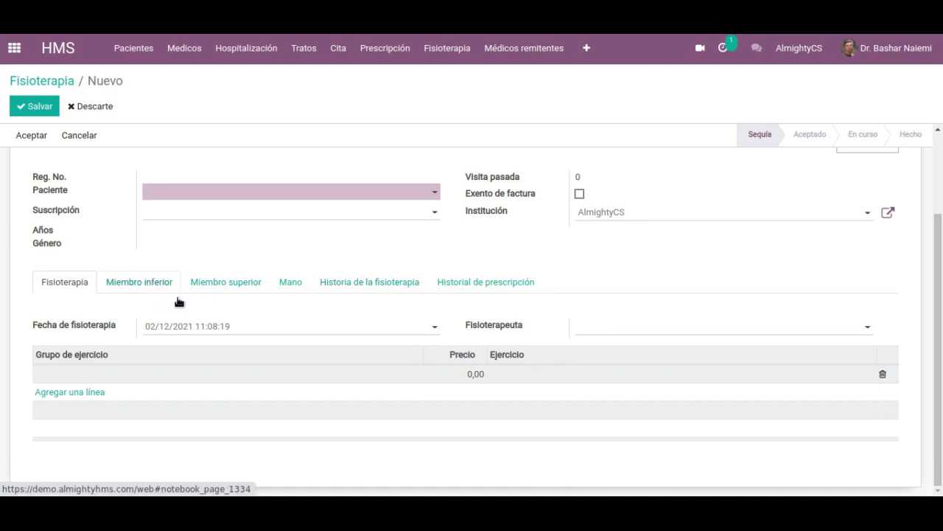
scroll(259, 330, "down", 2)
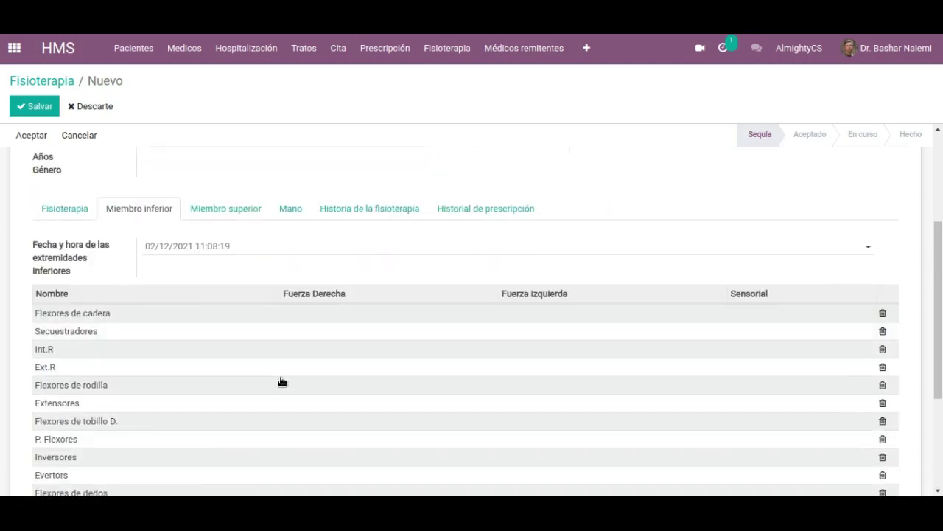
scroll(267, 328, "down", 2)
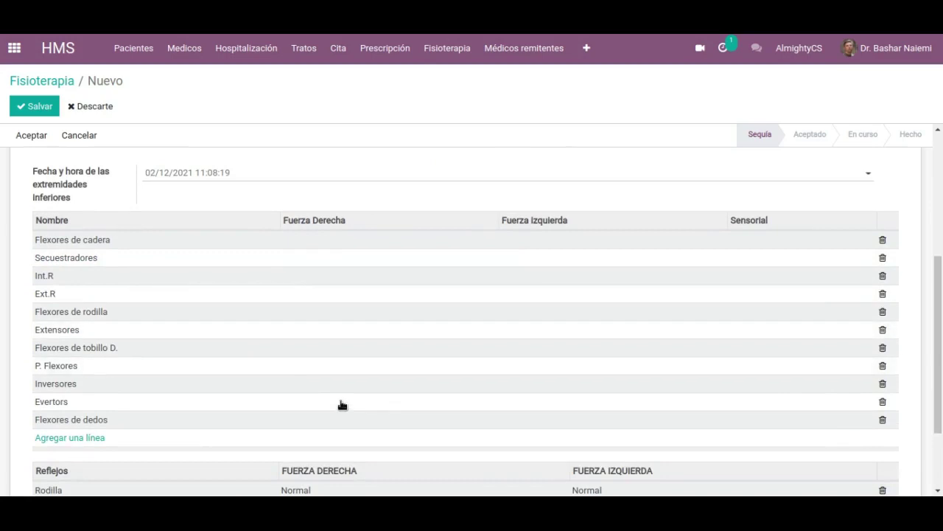
scroll(379, 289, "down", 3)
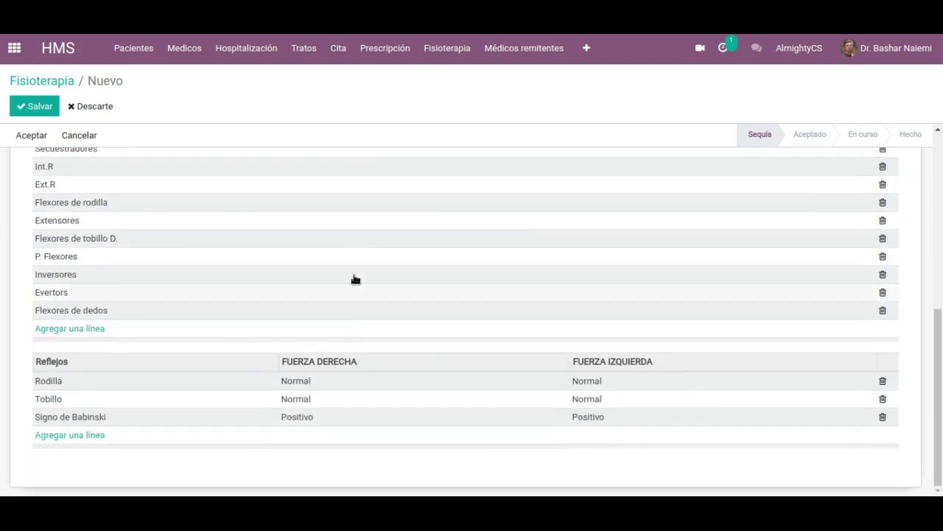
scroll(413, 364, "up", 6)
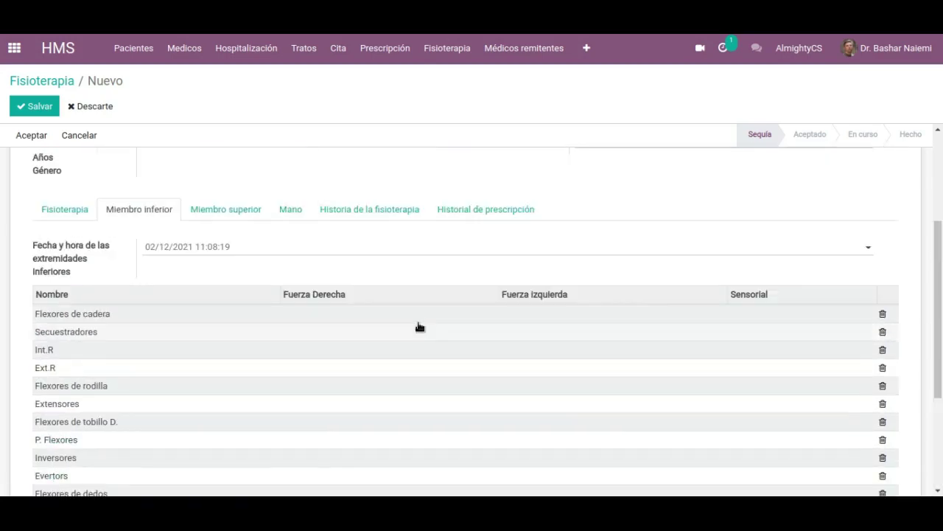
scroll(332, 334, "up", 3)
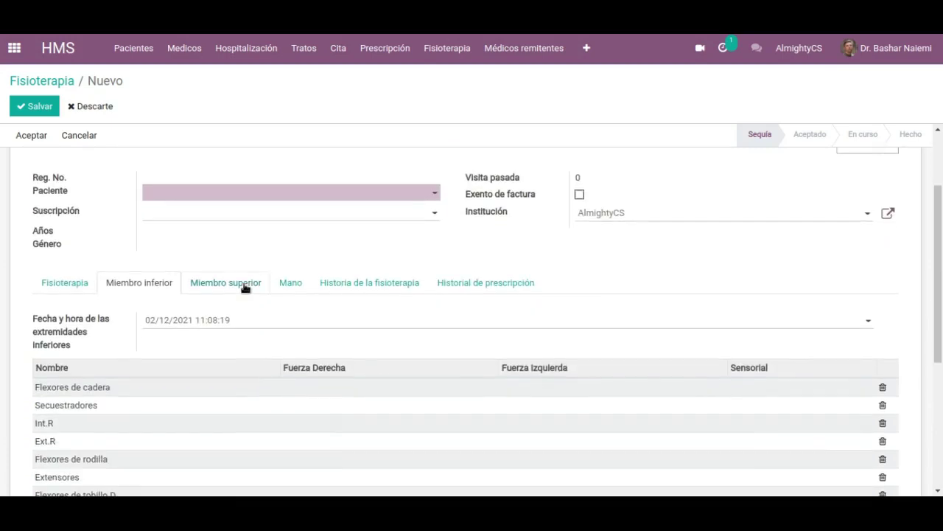
Examine the upper limb assessment of the physiotherapy record, including its muscle strength and reflex tables
left_click(245, 287)
scroll(280, 316, "down", 1)
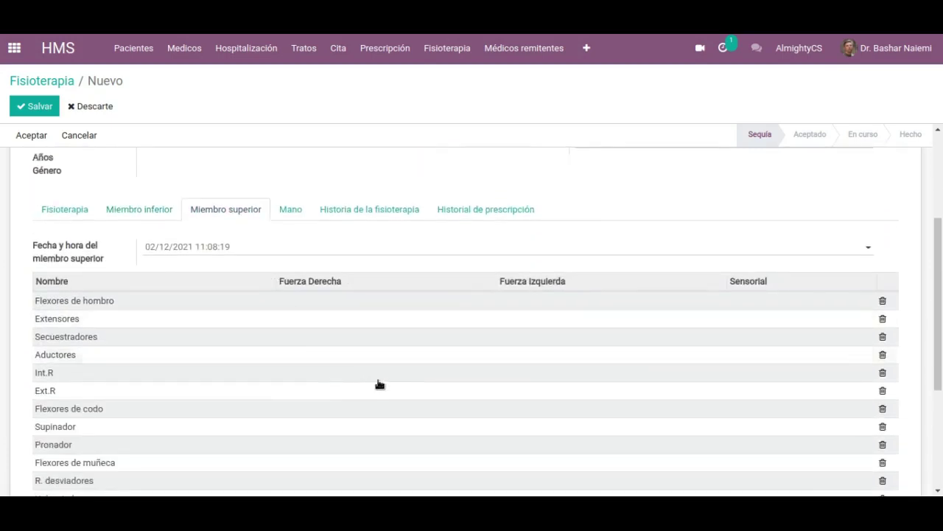
scroll(405, 334, "down", 1)
scroll(404, 334, "down", 1)
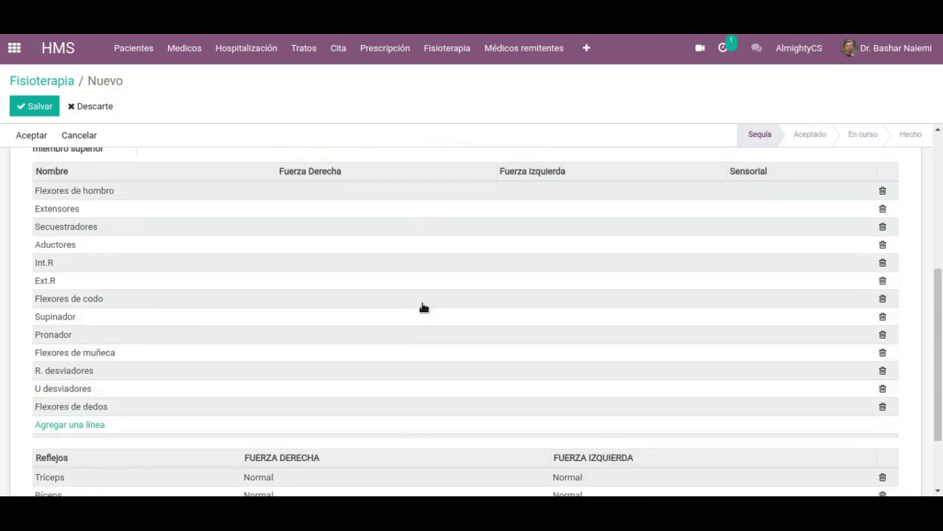
scroll(423, 308, "up", 2)
scroll(424, 307, "down", 2)
scroll(424, 307, "down", 1)
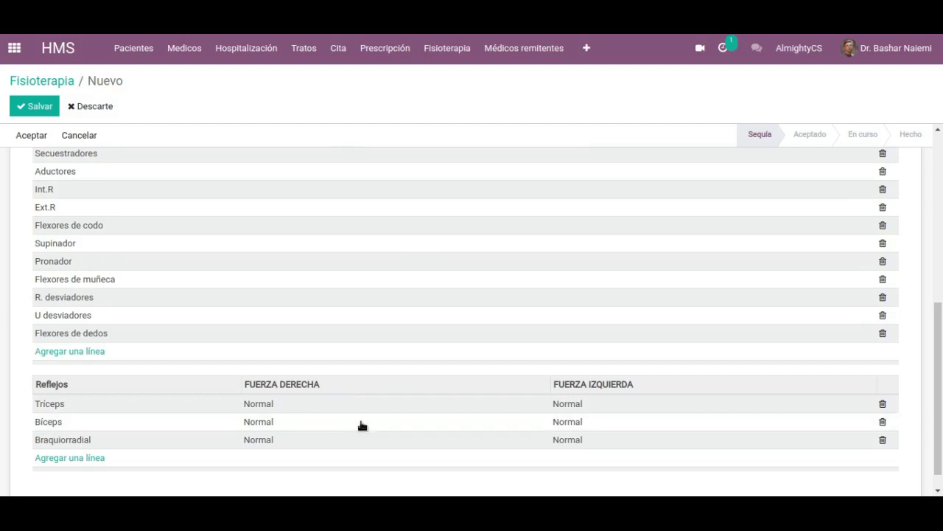
scroll(390, 337, "up", 1)
scroll(390, 339, "up", 3)
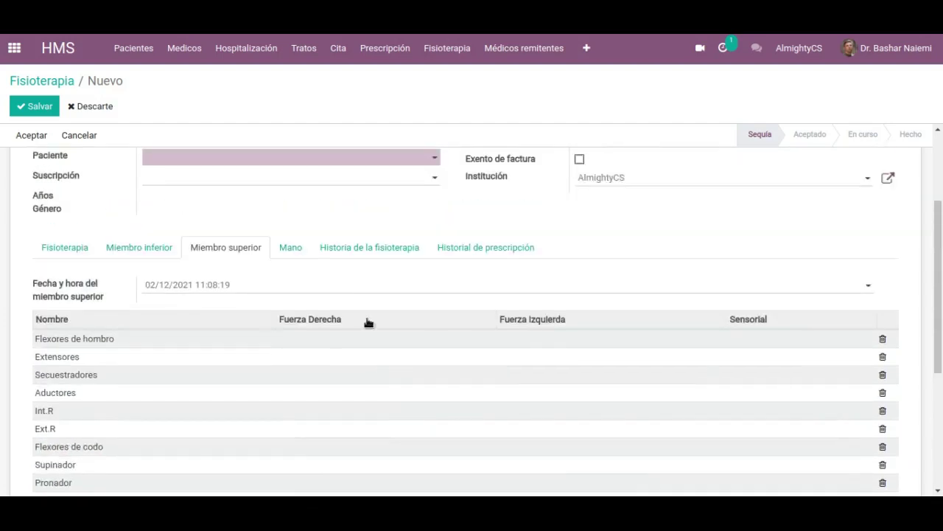
Examine the hand assessment of the physiotherapy record, going through the full muscle list
left_click(291, 285)
scroll(310, 312, "down", 2)
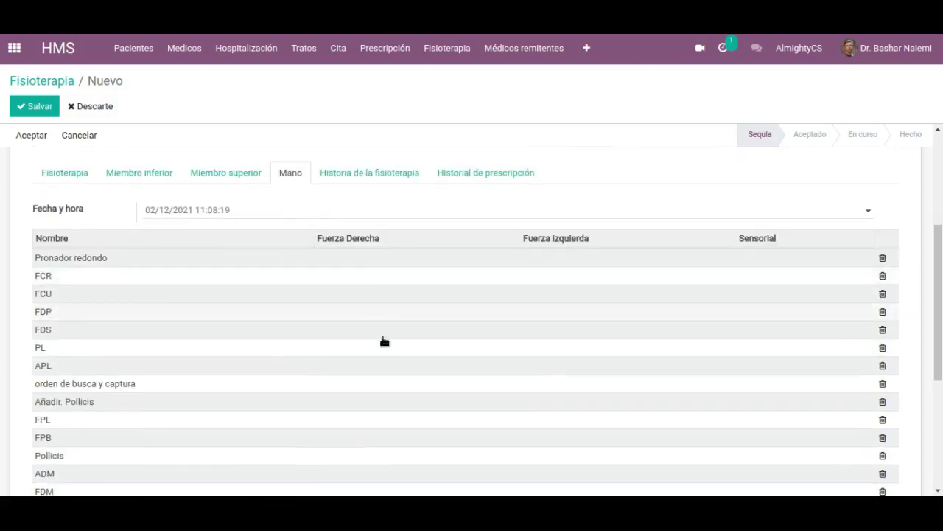
scroll(398, 347, "down", 1)
scroll(413, 324, "down", 1)
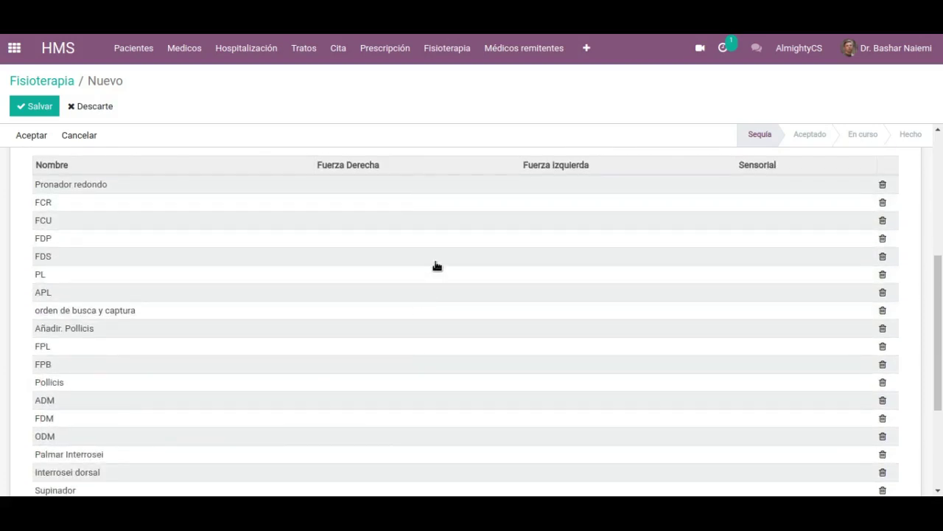
scroll(435, 267, "down", 2)
scroll(428, 309, "down", 1)
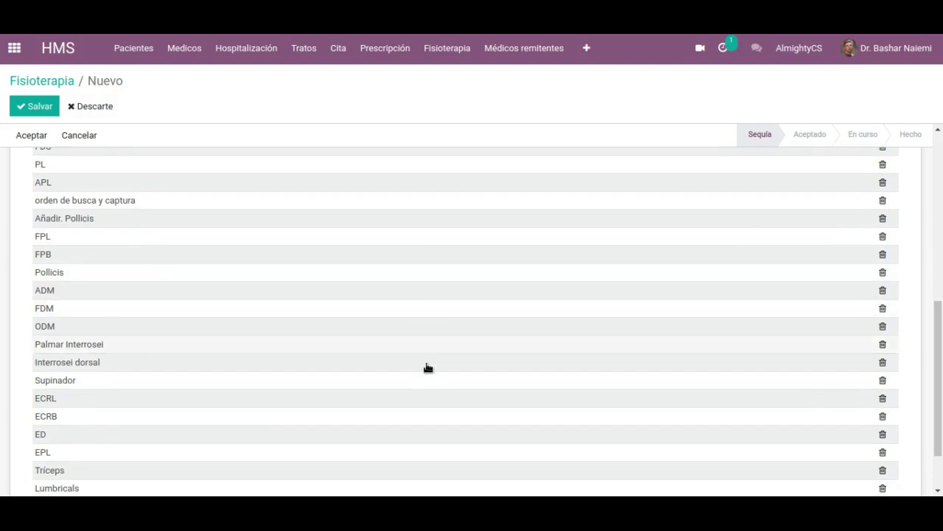
scroll(418, 362, "down", 2)
scroll(418, 372, "up", 3)
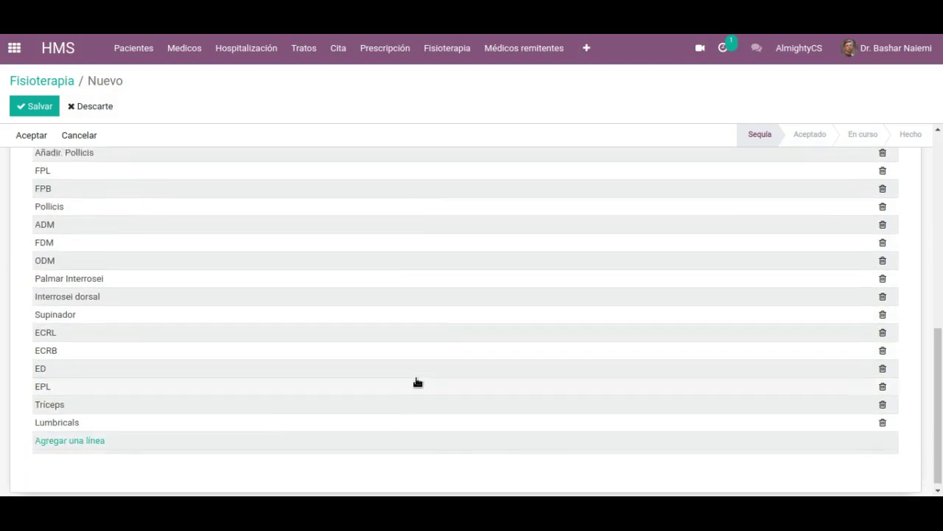
scroll(417, 381, "up", 2)
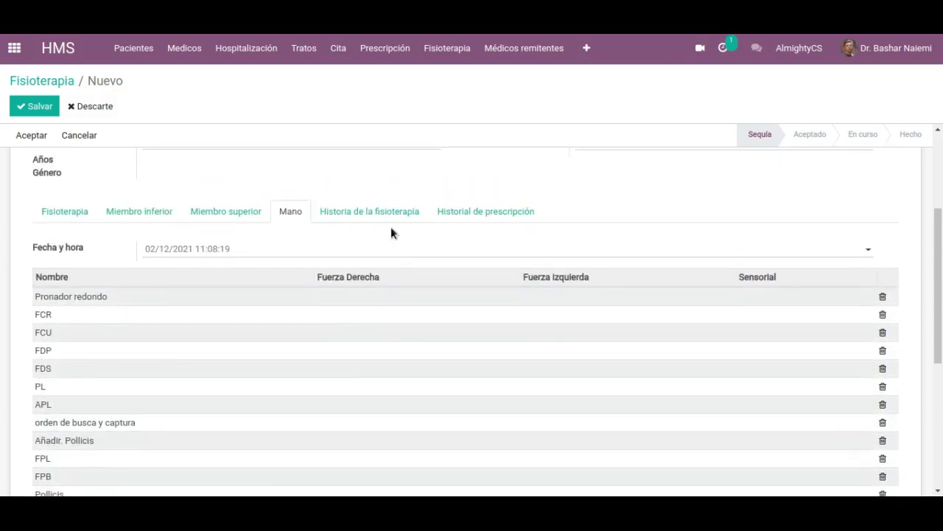
Check the physiotherapy history and prescription history sections of the new physiotherapy record
left_click(388, 214)
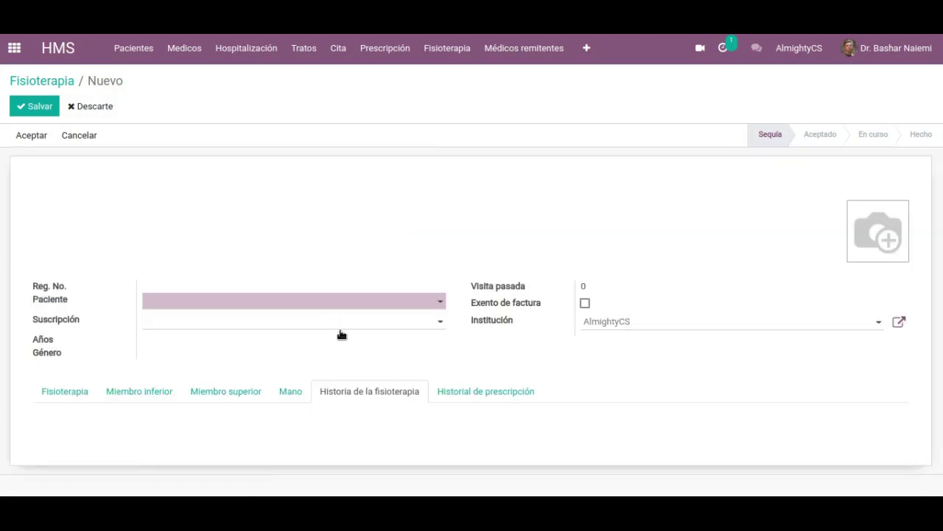
left_click(474, 395)
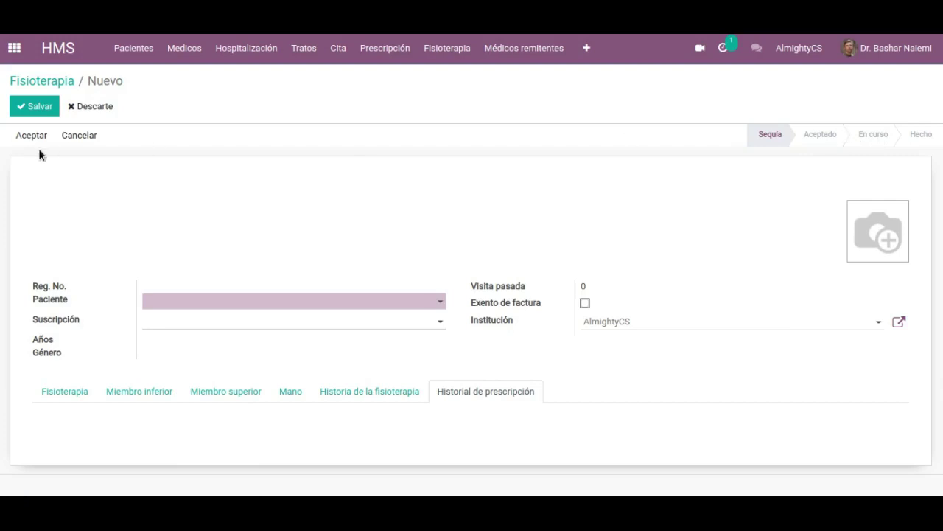
Open the second referring doctor's record and examine its contact details and hospital information
left_click(508, 58)
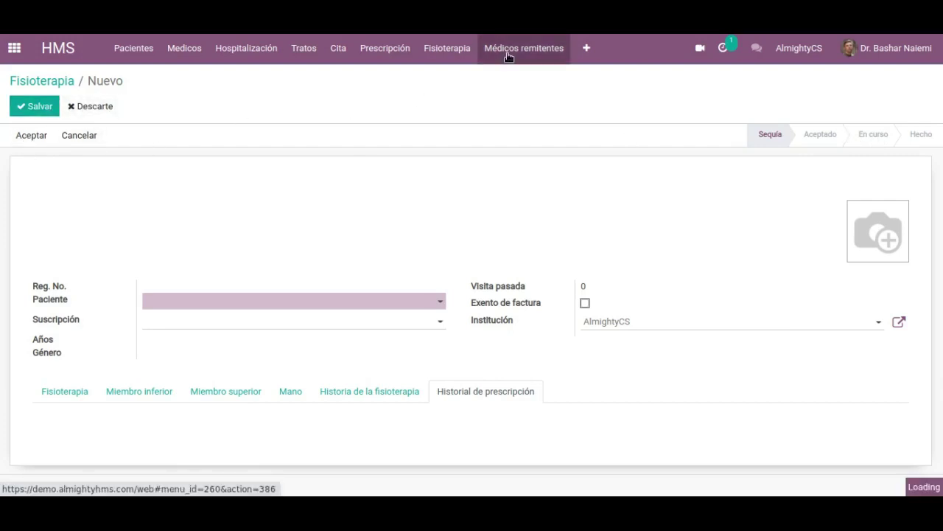
left_click(508, 58)
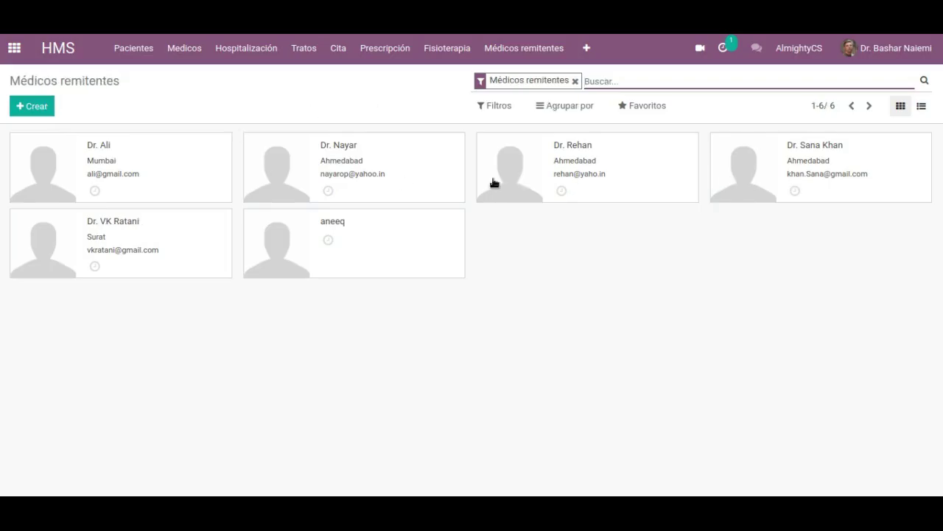
left_click(407, 166)
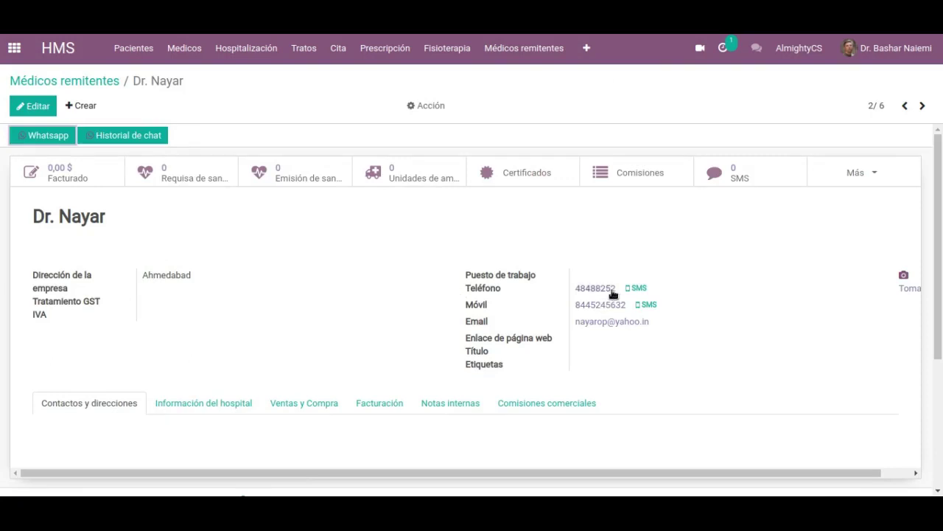
scroll(510, 305, "down", 2)
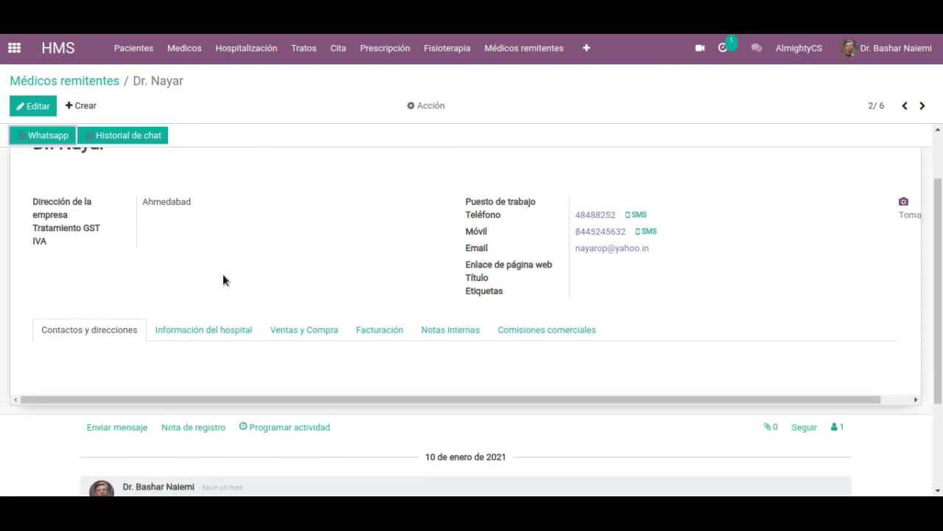
left_click(219, 317)
scroll(249, 310, "down", 3)
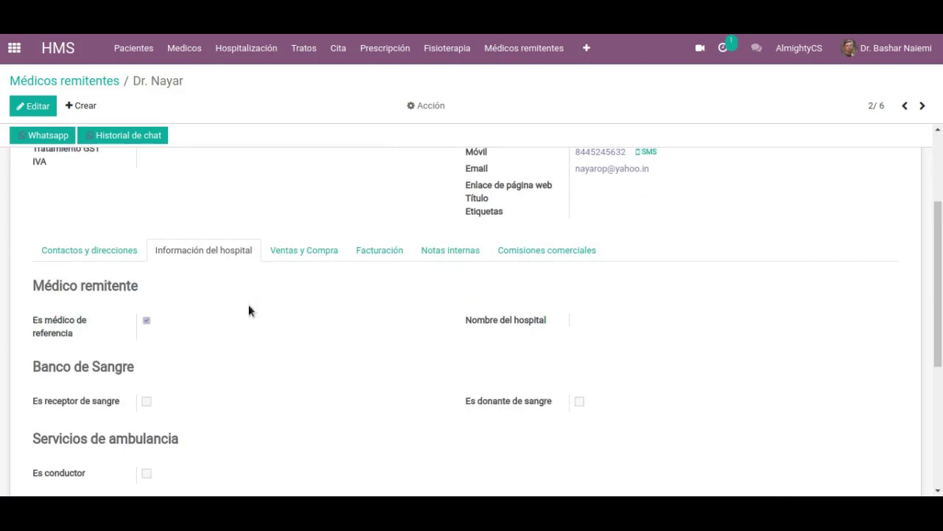
scroll(301, 290, "down", 1)
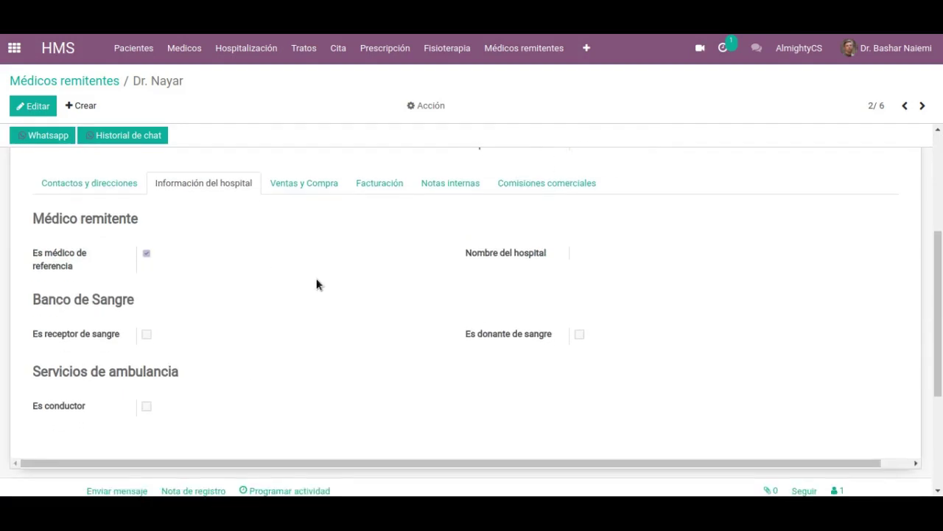
Review the referring doctor's sales and purchase, invoicing, internal notes and business commissions sections
left_click(326, 190)
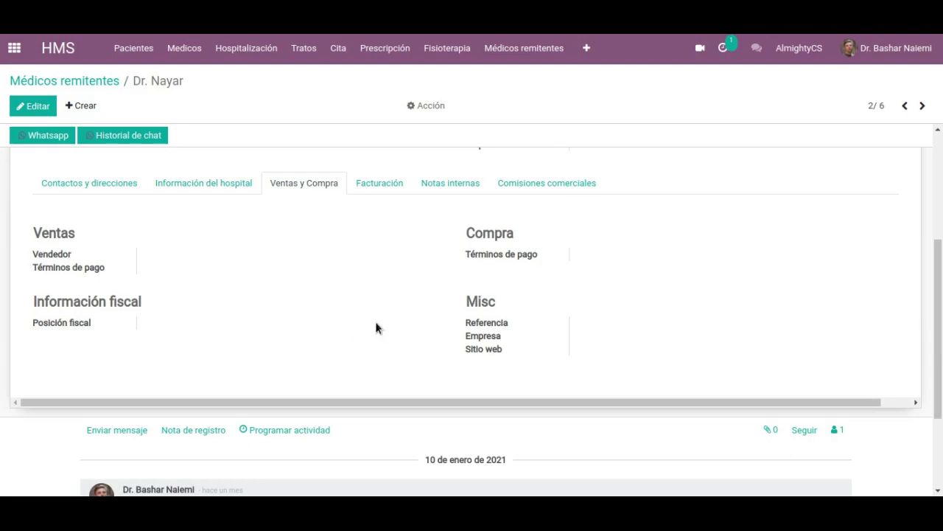
left_click(387, 187)
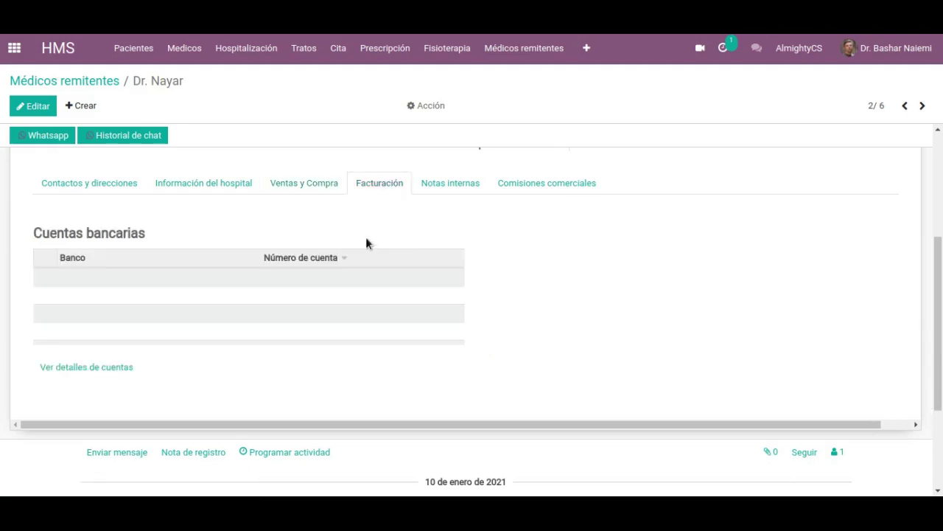
left_click(459, 183)
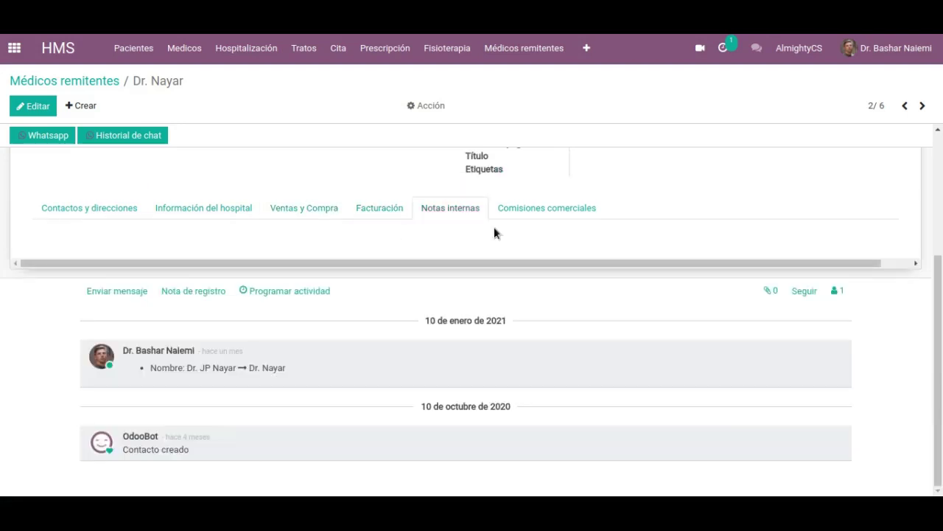
left_click(518, 213)
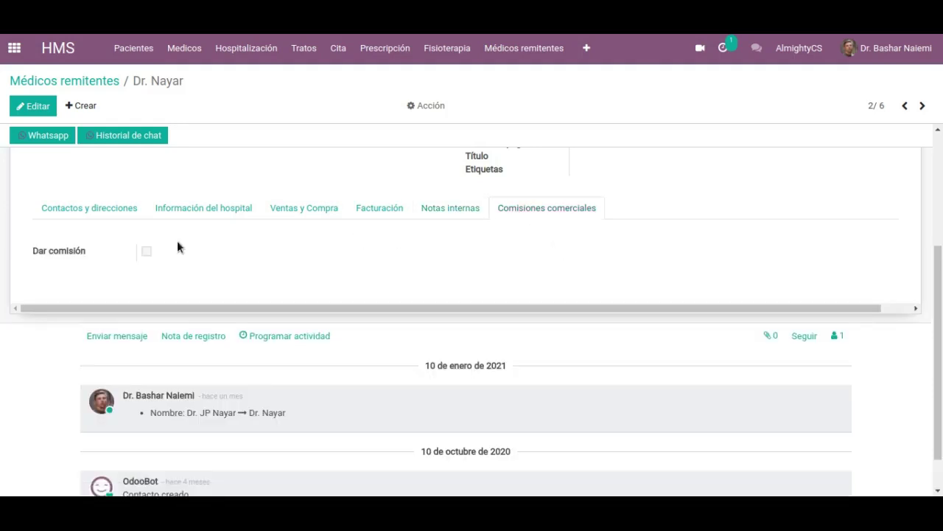
Check which additional linked records and record actions are available for the referring doctor
scroll(397, 271, "up", 3)
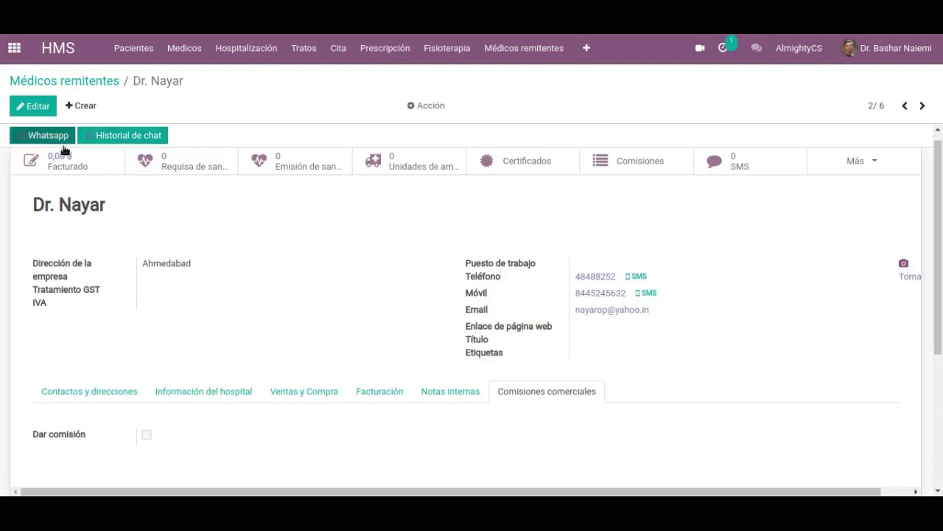
scroll(353, 250, "up", 1)
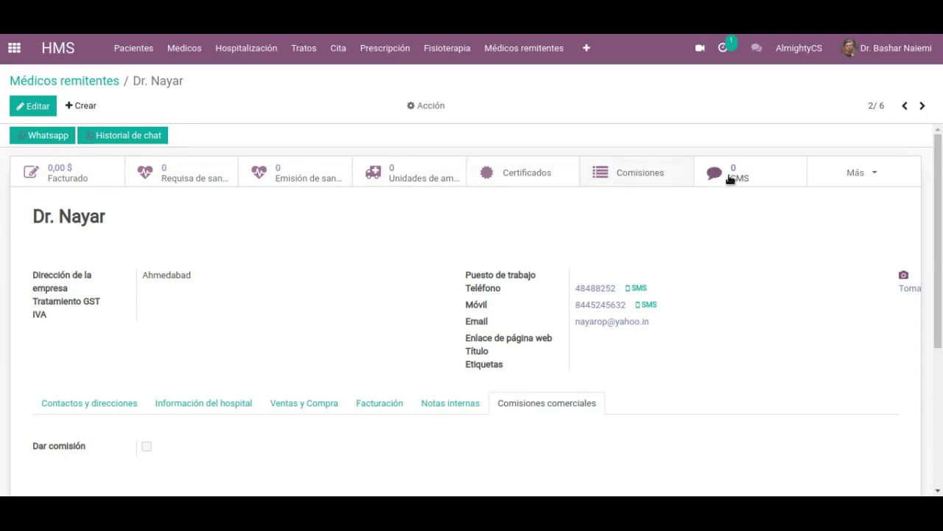
left_click(870, 176)
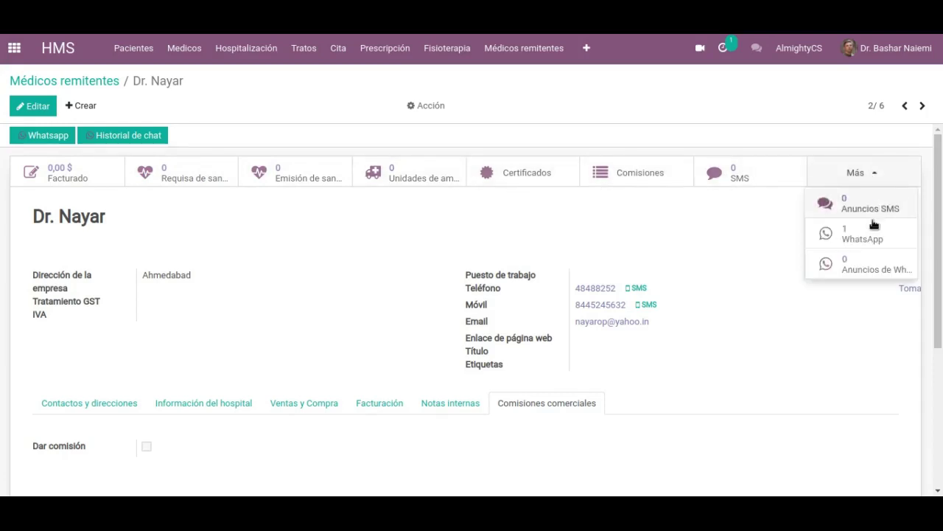
left_click(751, 294)
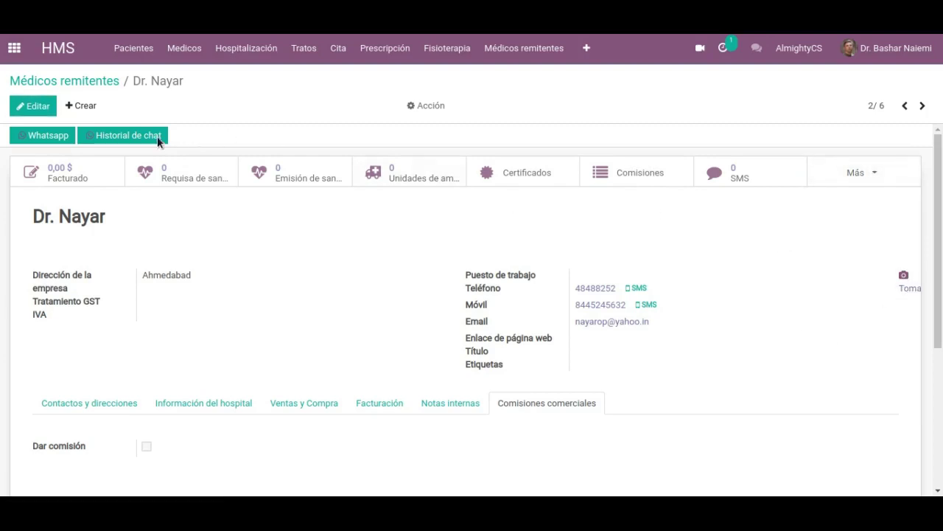
left_click(419, 107)
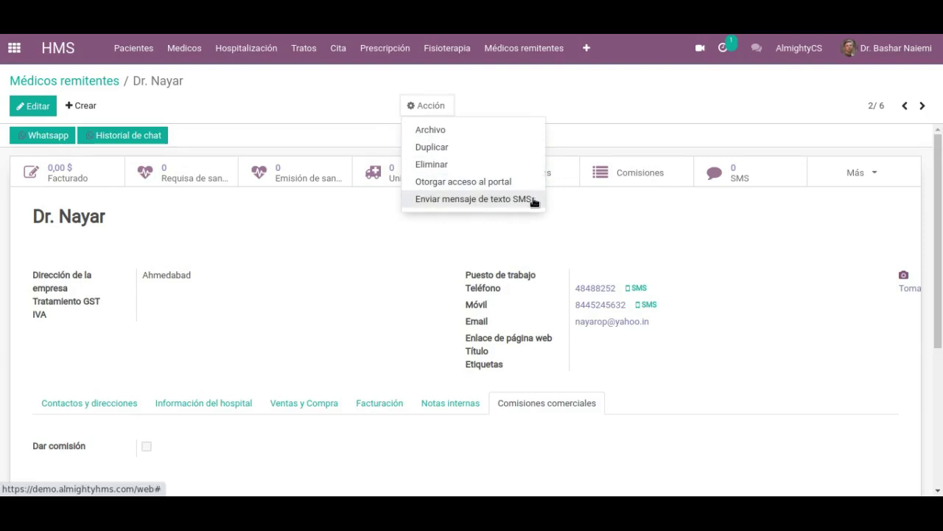
left_click(547, 106)
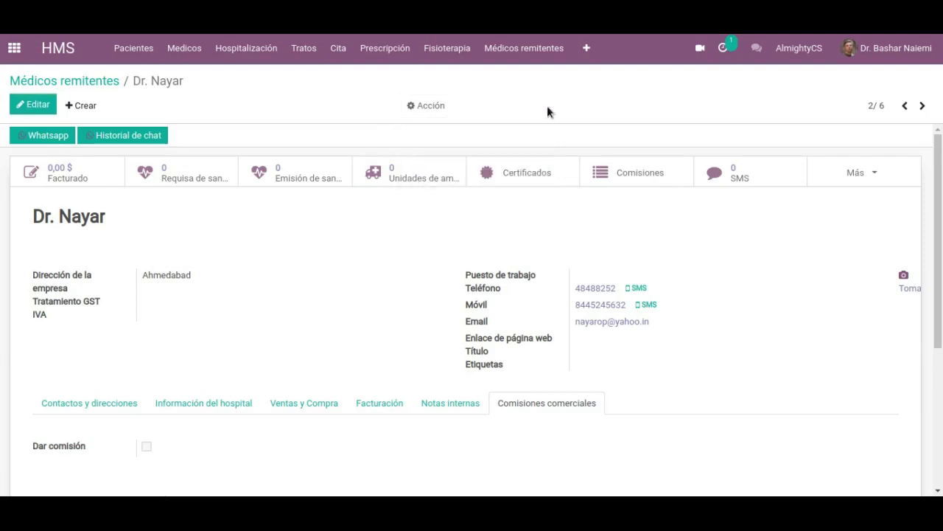
Open the draft AlmightyCS entry in the business commissions and mark it as done
left_click(590, 56)
left_click(620, 77)
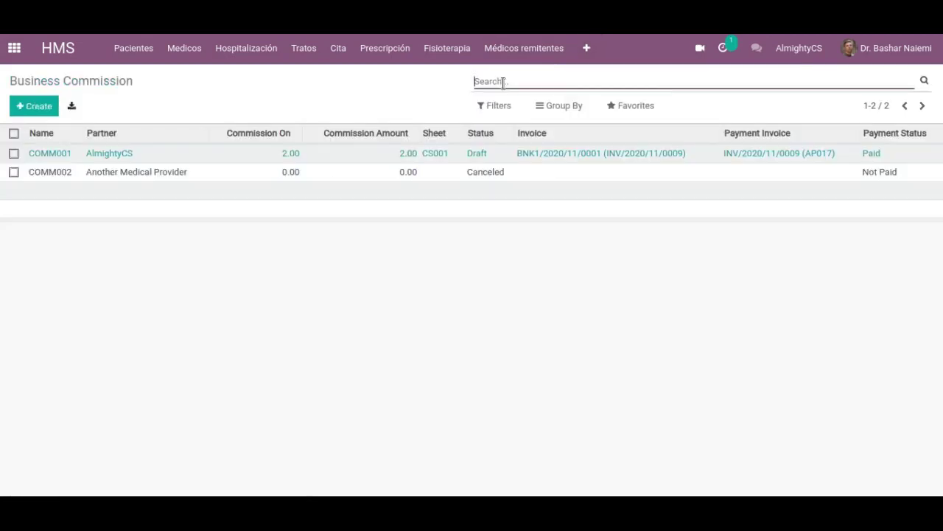
left_click(112, 157)
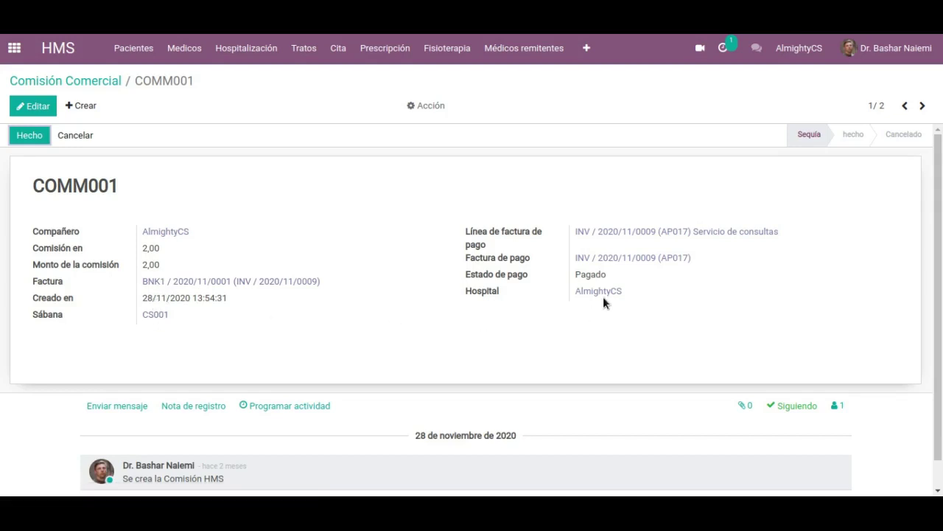
scroll(442, 174, "down", 2)
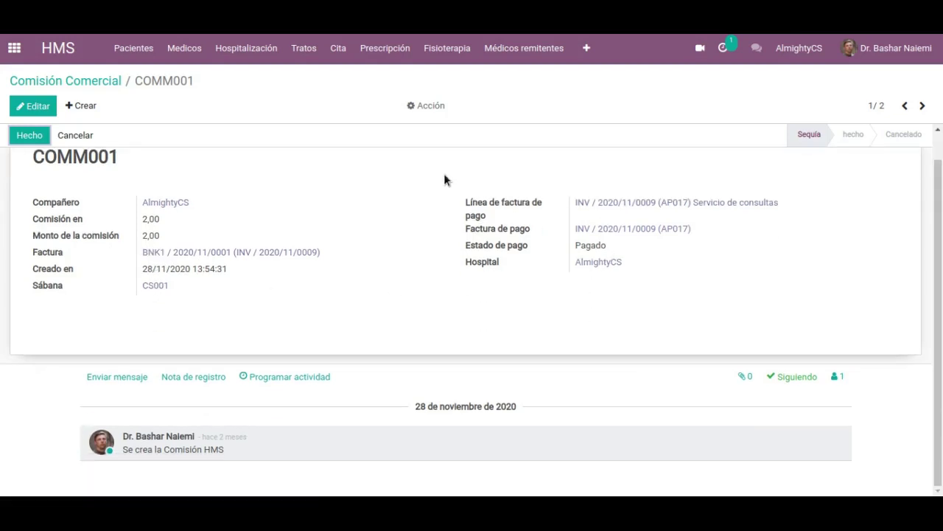
scroll(443, 174, "up", 2)
left_click(39, 137)
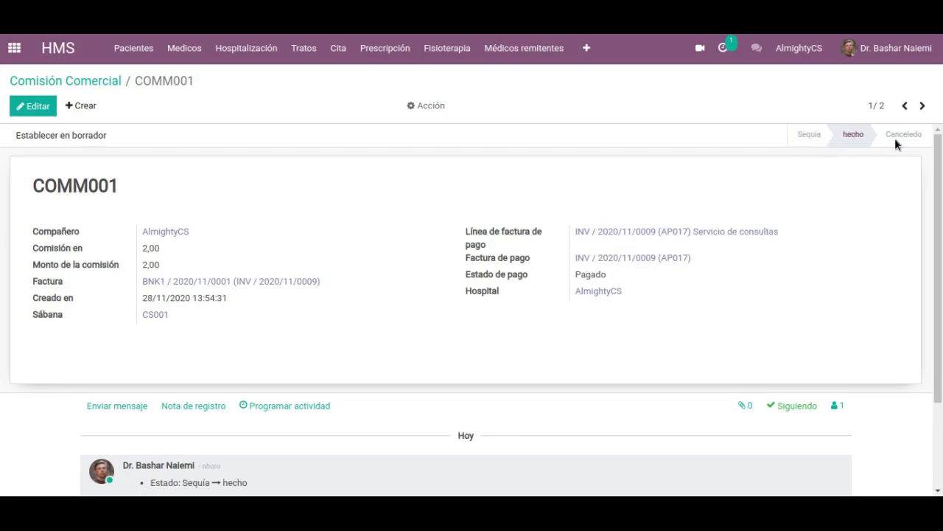
Review the commission's change log and check the actions available for it
scroll(415, 221, "down", 3)
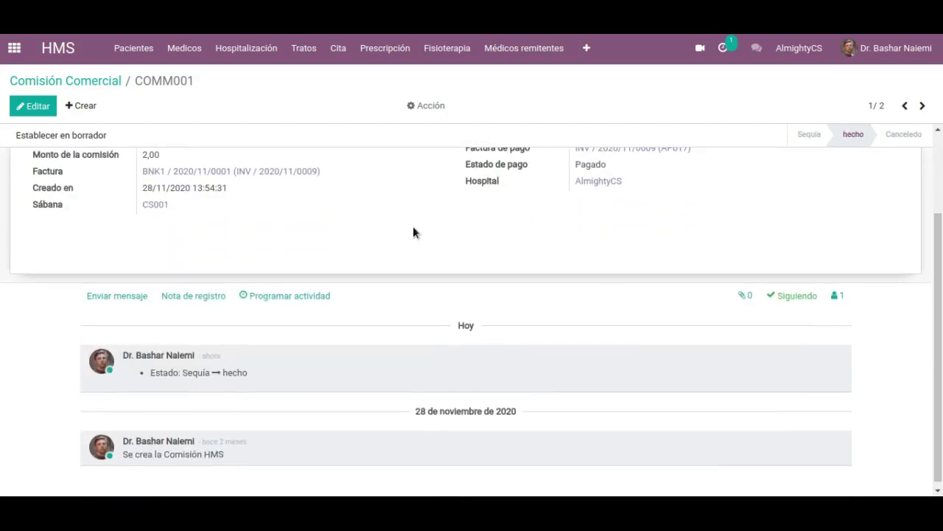
scroll(379, 346, "up", 3)
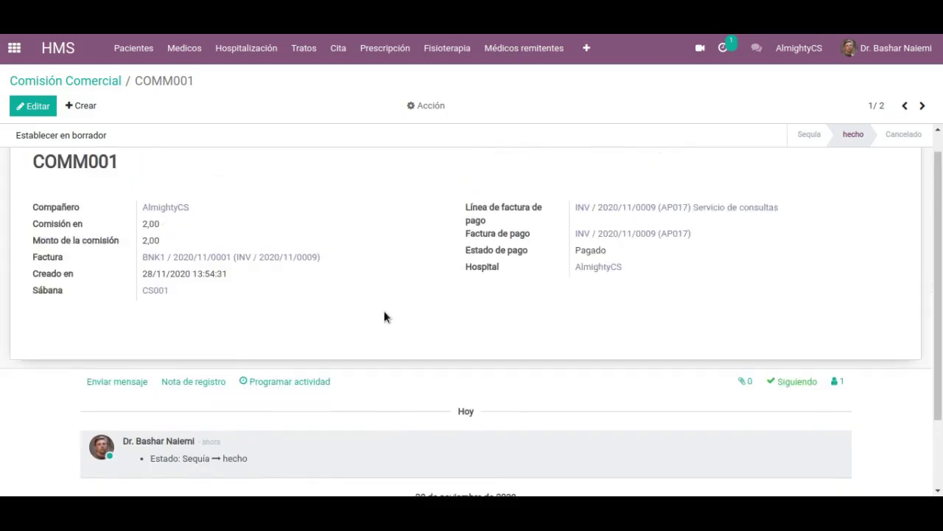
left_click(431, 106)
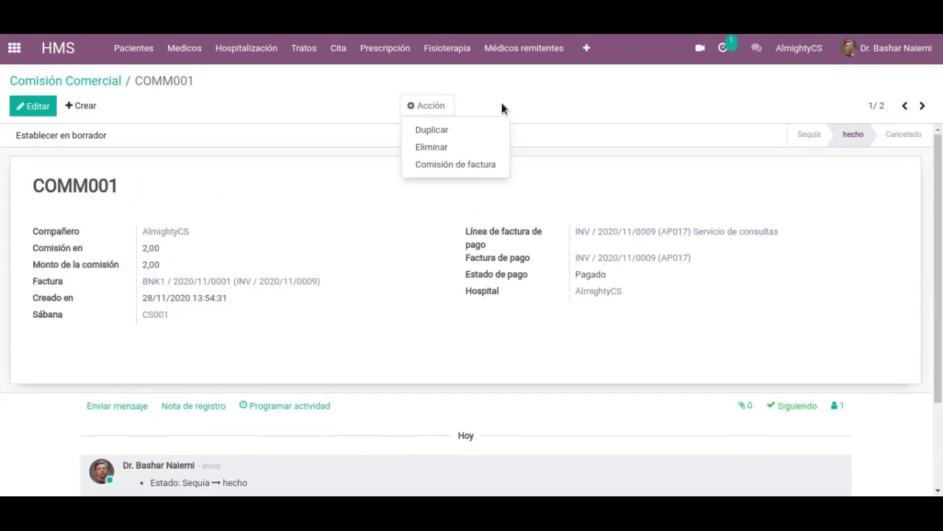
left_click(344, 181)
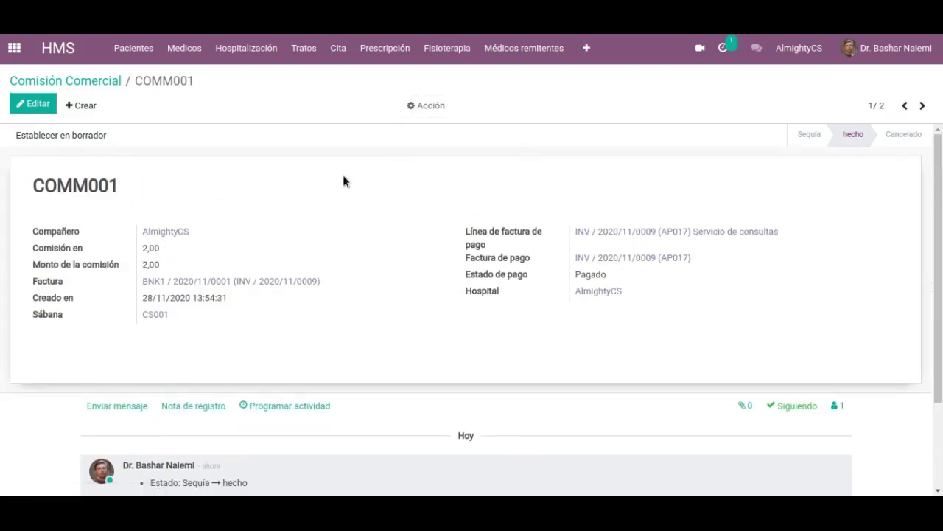
Open the Standard 40 hours/week working time and examine its weekly working hours
left_click(587, 48)
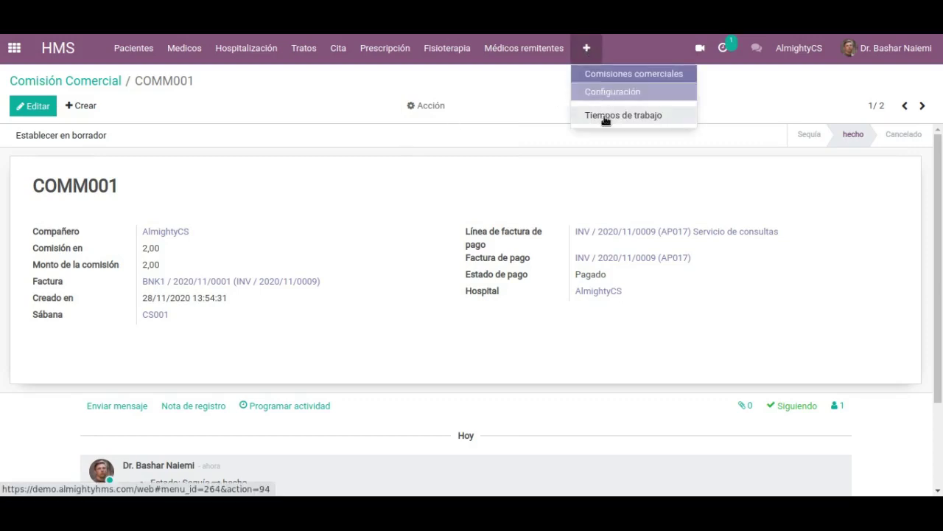
left_click(605, 115)
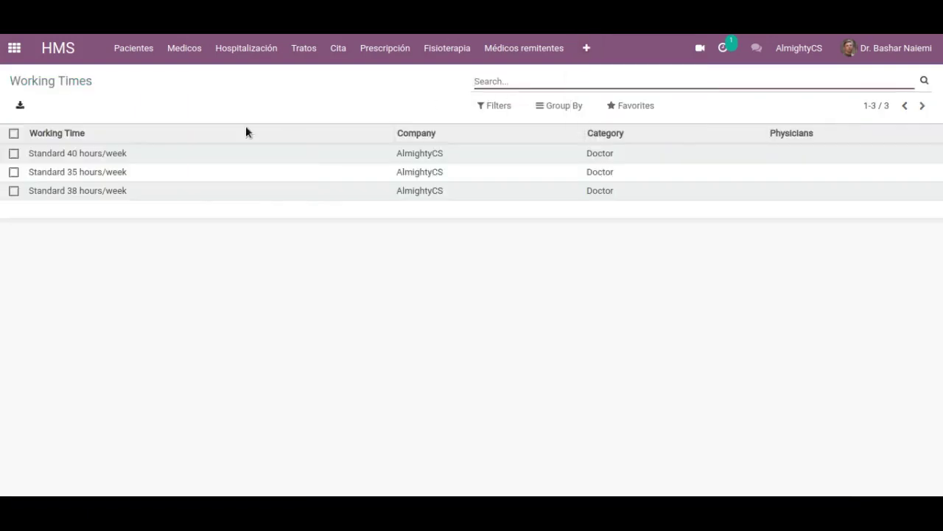
left_click(101, 155)
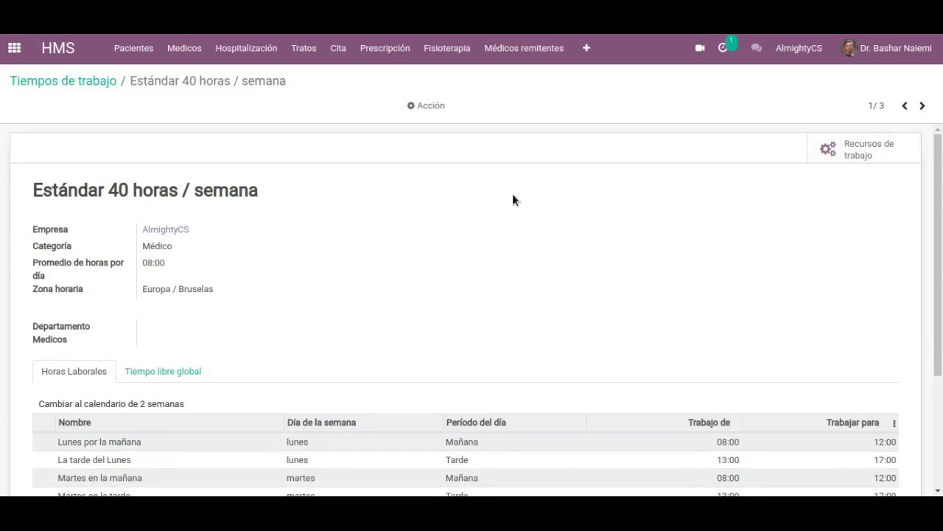
scroll(501, 195, "down", 2)
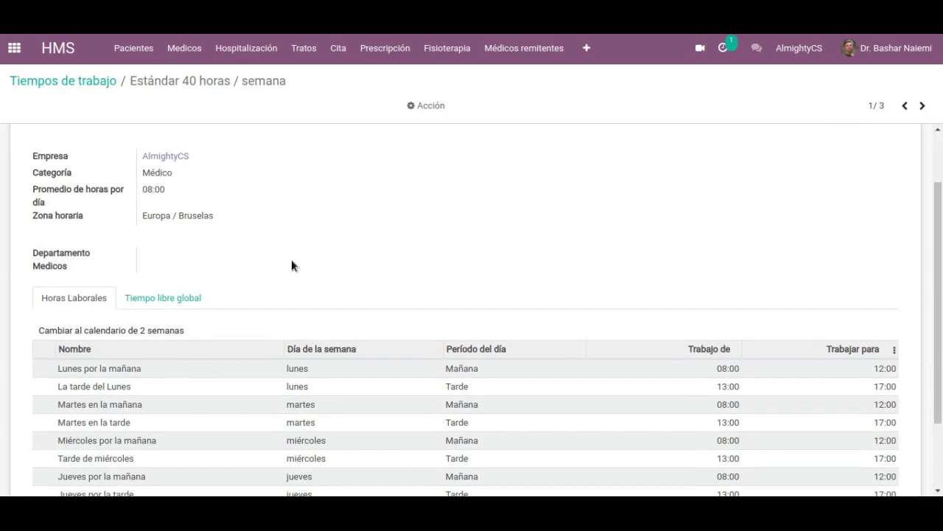
scroll(443, 228, "down", 2)
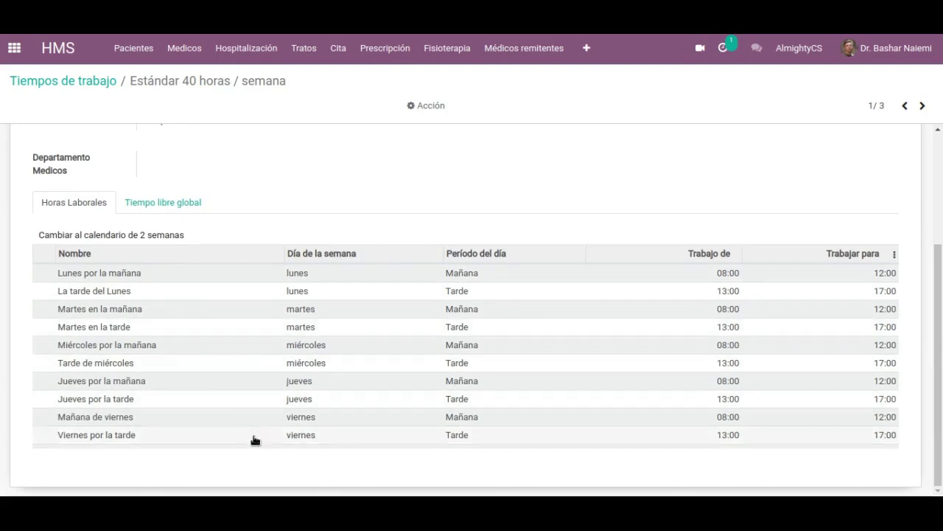
scroll(398, 368, "up", 3)
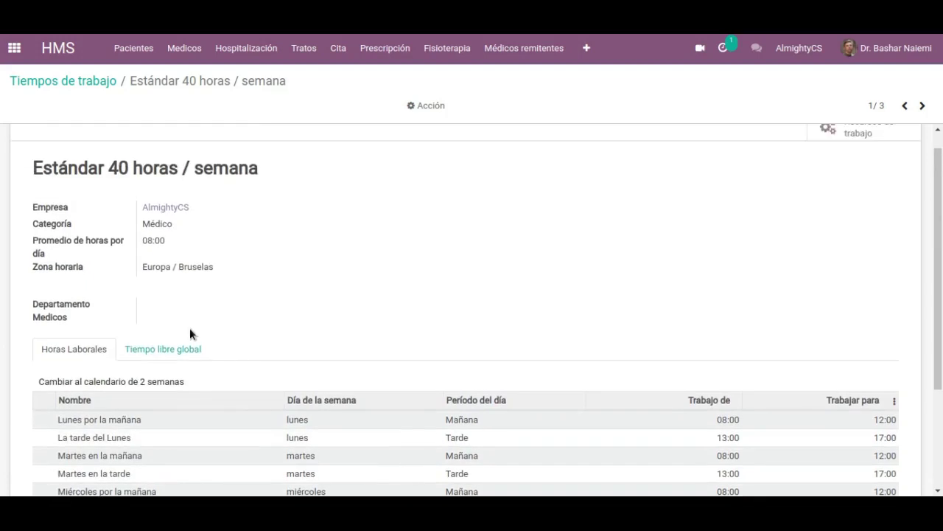
Check the global time off of the 40-hour working time and go through its assigned work resources
left_click(198, 351)
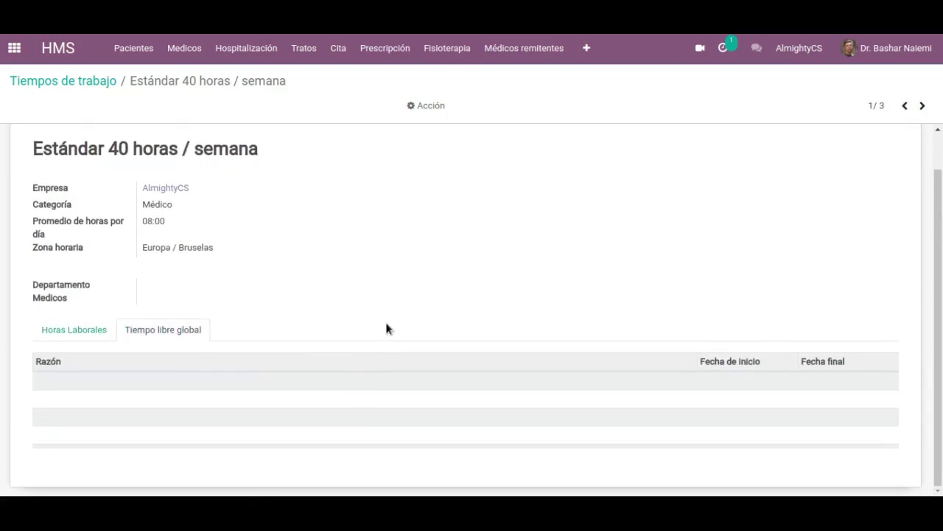
left_click(846, 150)
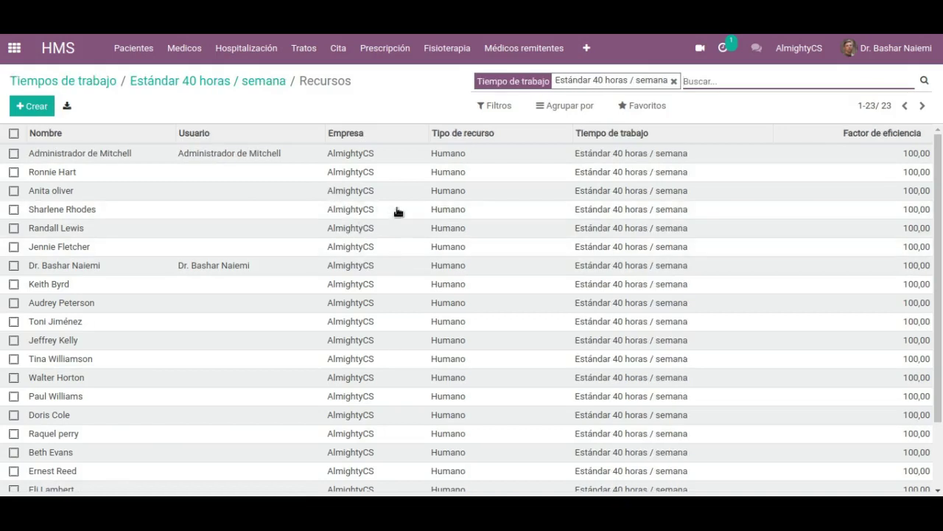
scroll(418, 223, "down", 3)
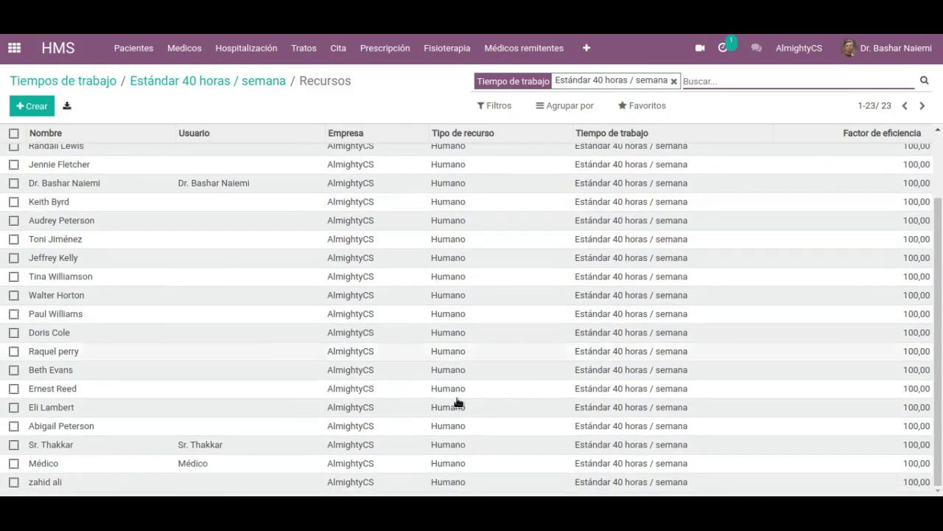
Switch to the Pediátrico module, open its patient record and read through the general information
scroll(494, 405, "up", 3)
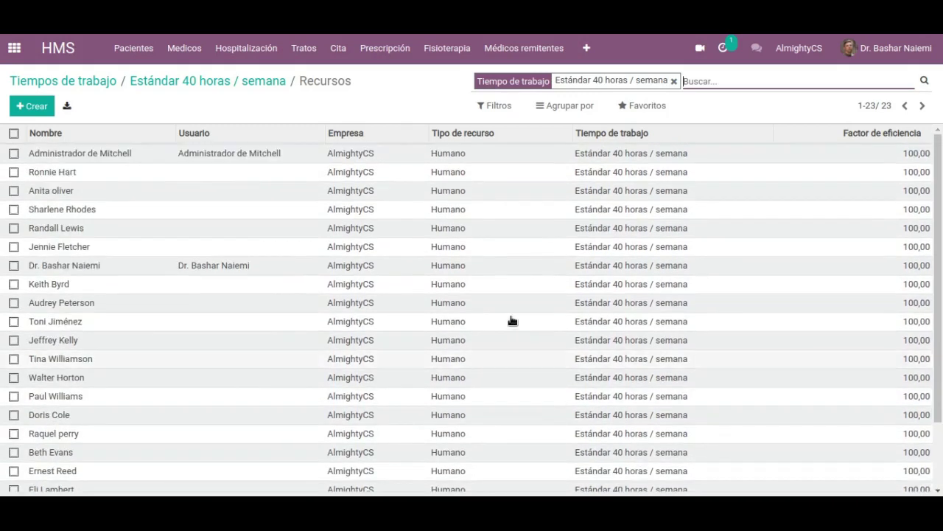
left_click(594, 56)
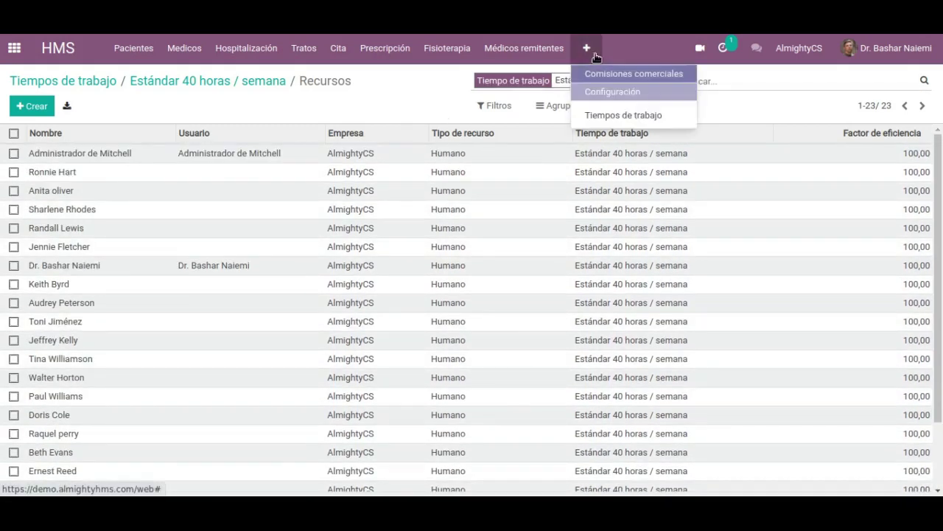
left_click(14, 49)
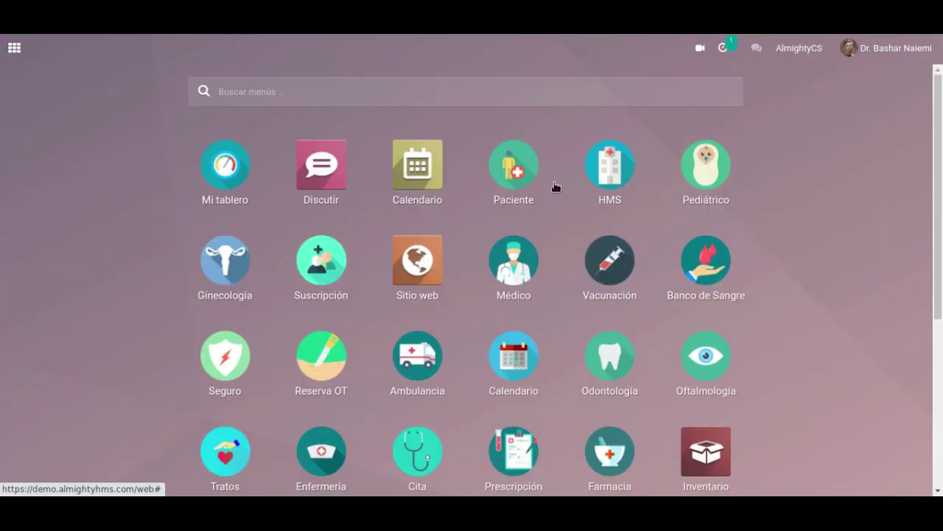
left_click(722, 174)
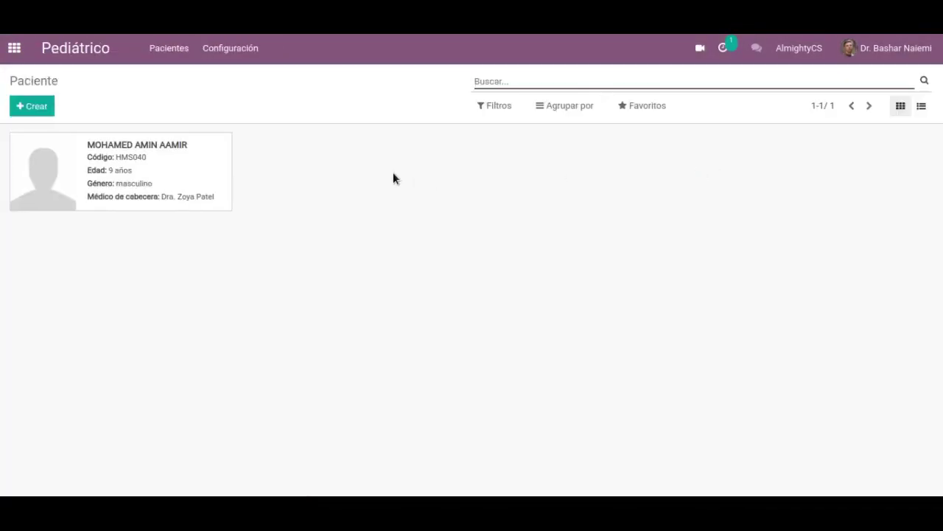
left_click(182, 170)
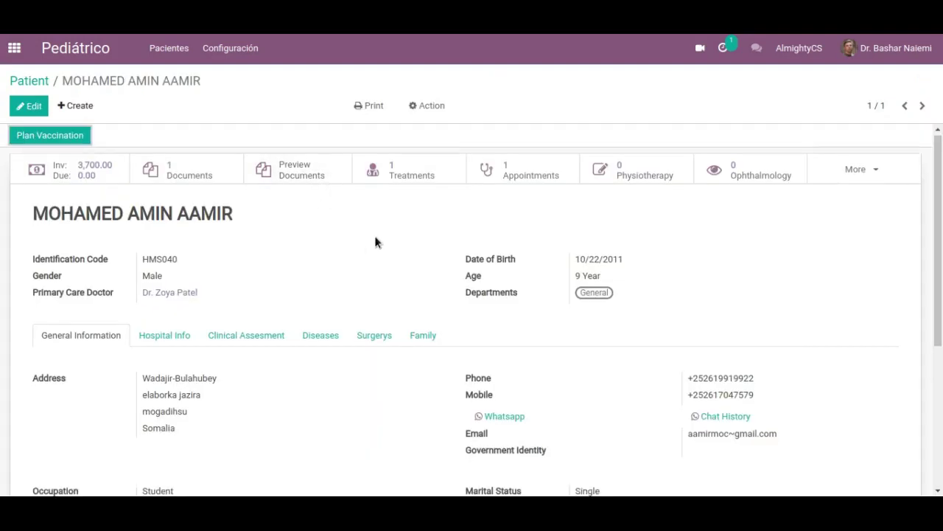
scroll(363, 340, "down", 1)
scroll(364, 372, "down", 5)
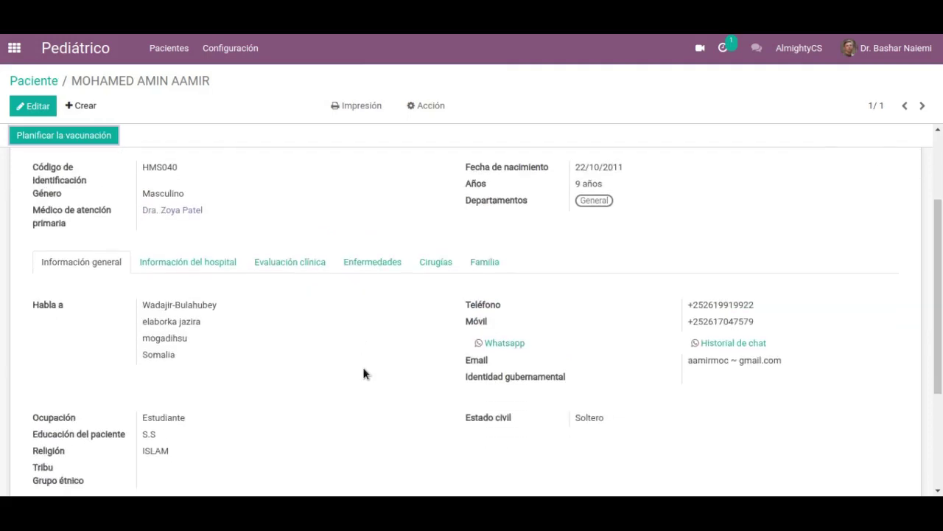
scroll(363, 372, "up", 5)
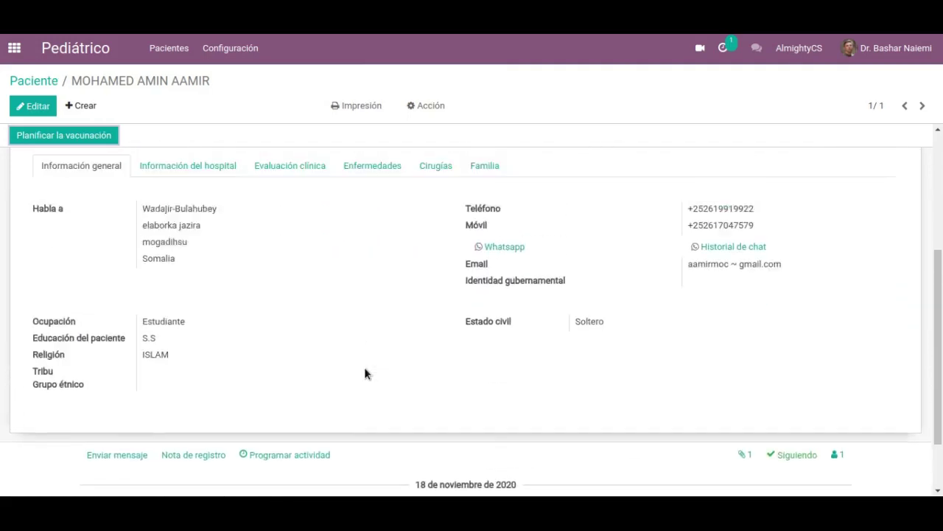
scroll(358, 302, "up", 3)
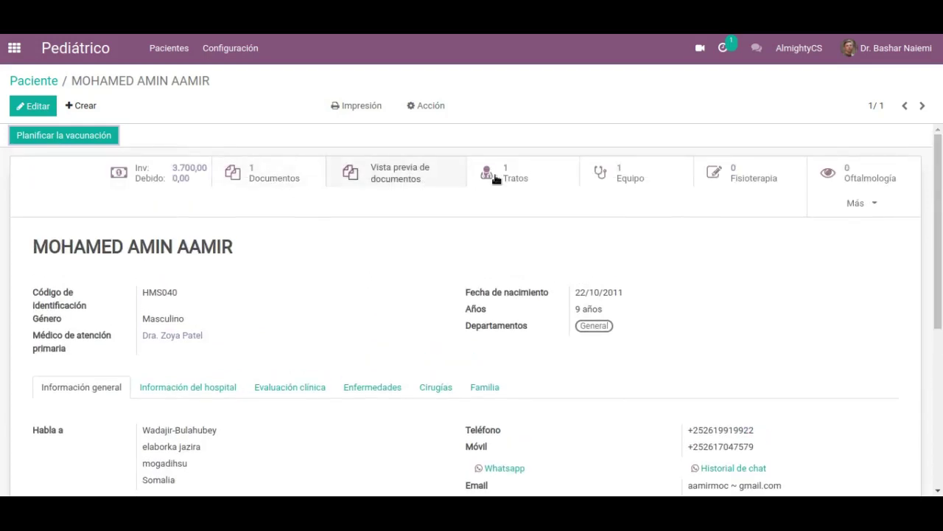
Look through the additional related records available for the pediatric patient, from evaluations to blood issuance
left_click(883, 213)
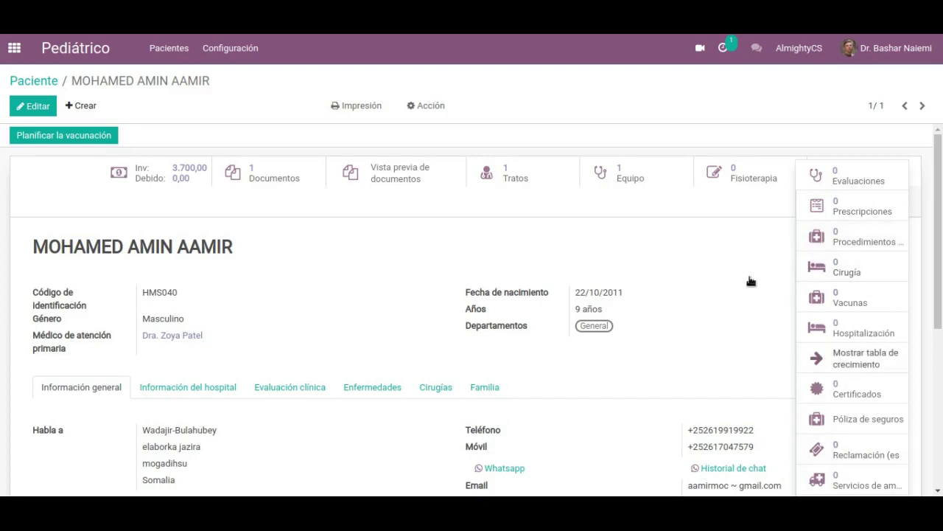
left_click_drag(939, 269, 930, 376)
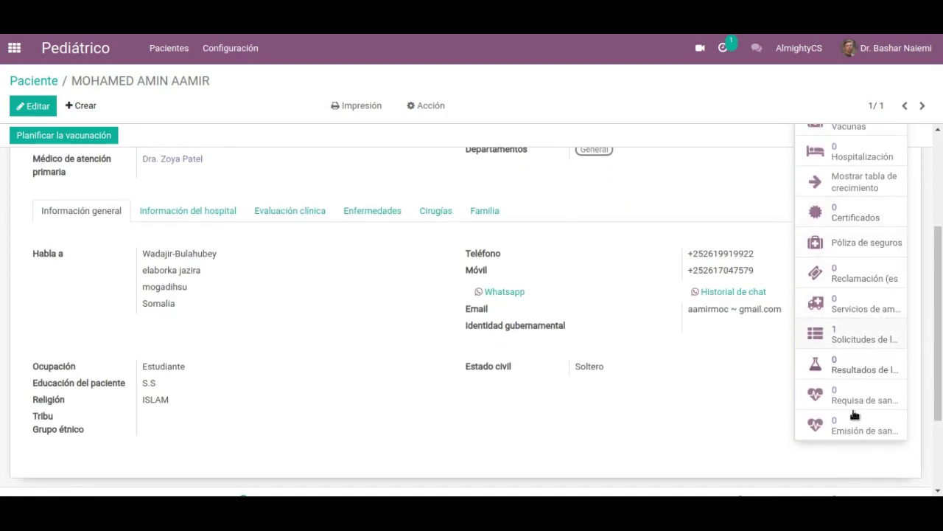
left_click(699, 410)
scroll(399, 233, "up", 2)
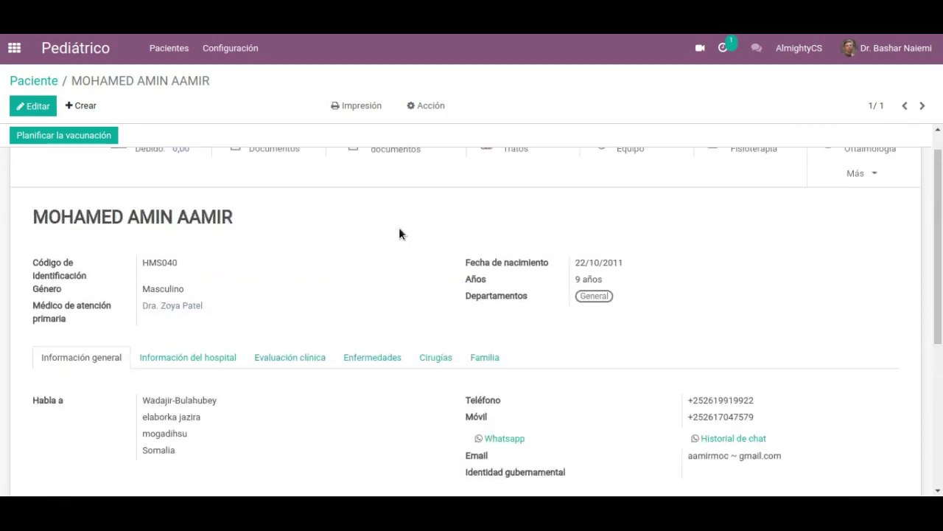
scroll(399, 233, "up", 1)
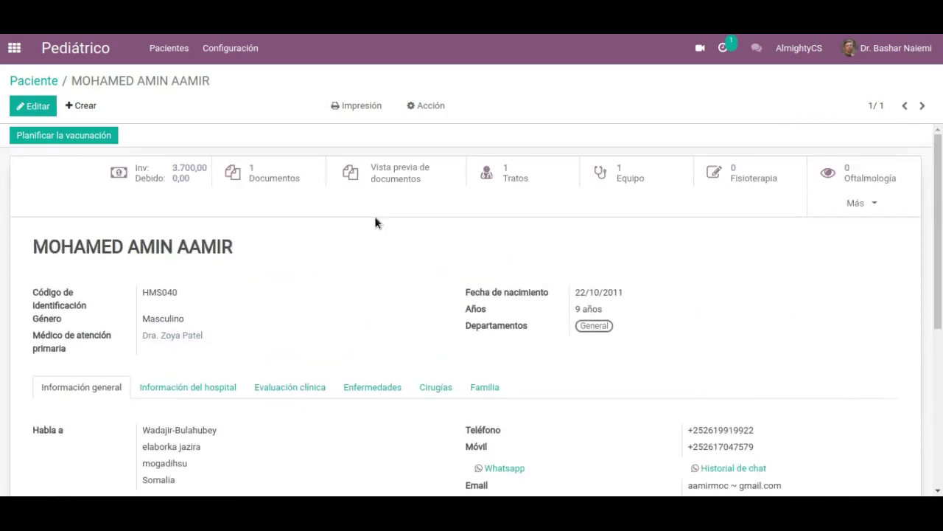
Switch to the Ginecología module and view its patients and its appointments
left_click(15, 50)
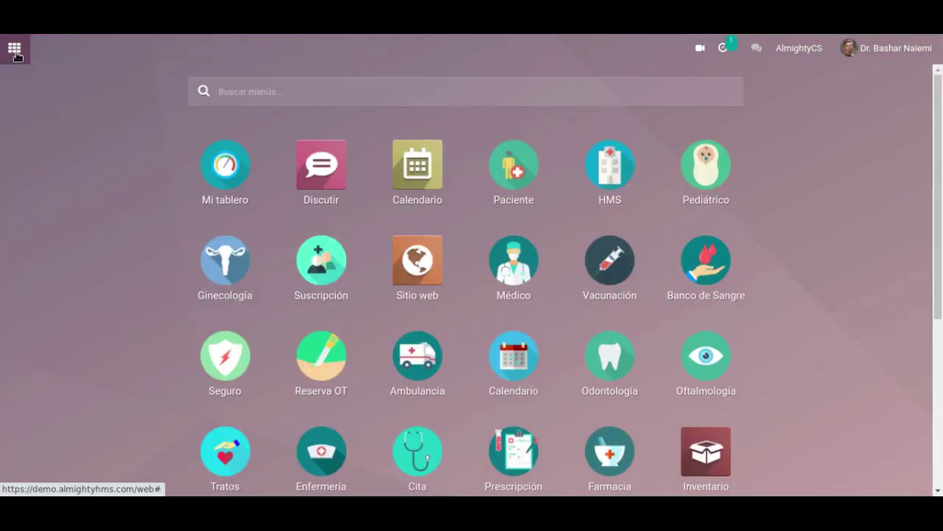
left_click(228, 272)
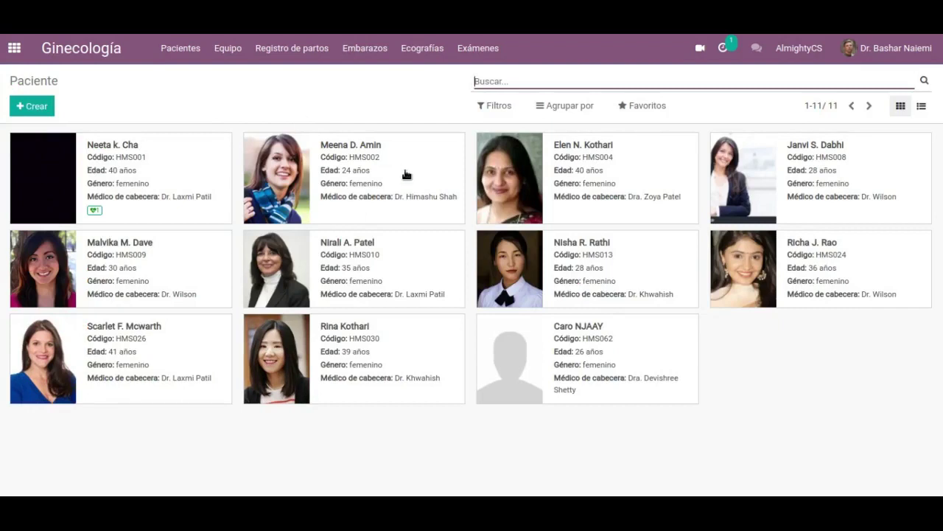
left_click(229, 51)
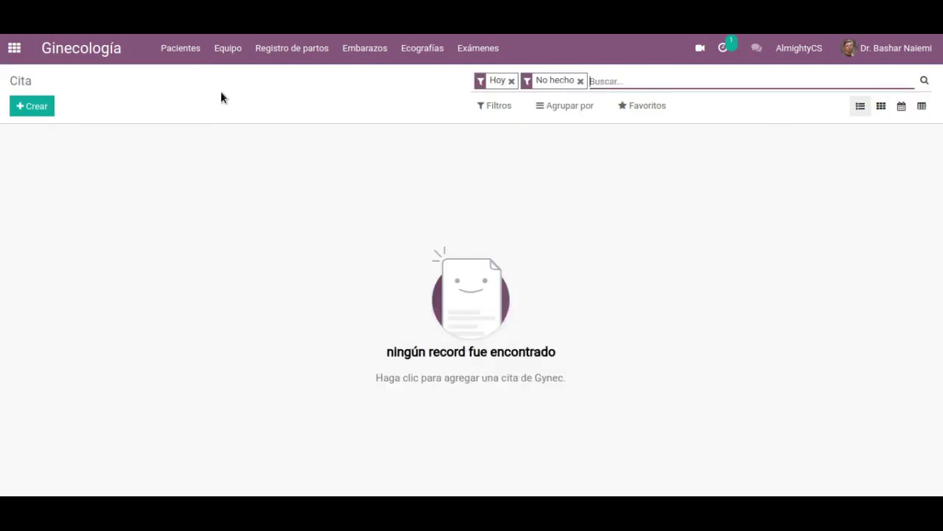
Start a new entry in the childbirth register and examine its birth, parent information and remarks fields
left_click(283, 53)
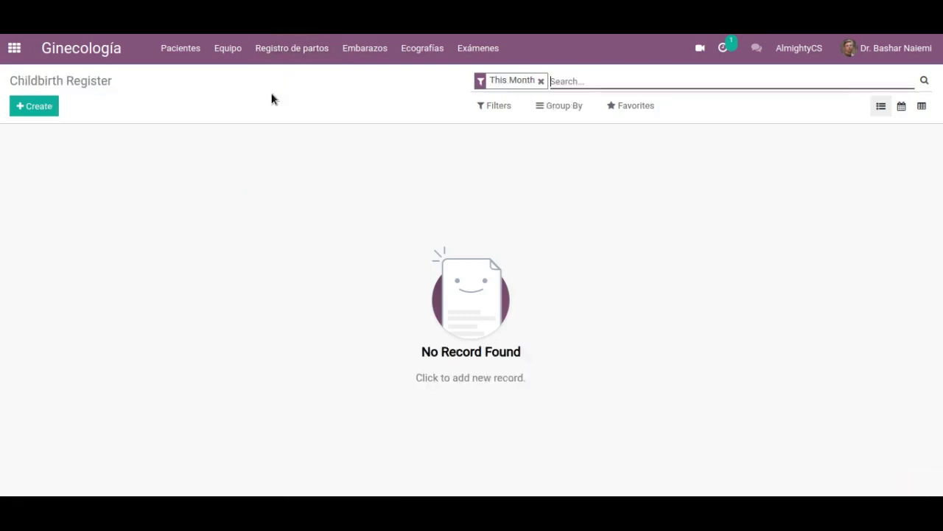
left_click(45, 108)
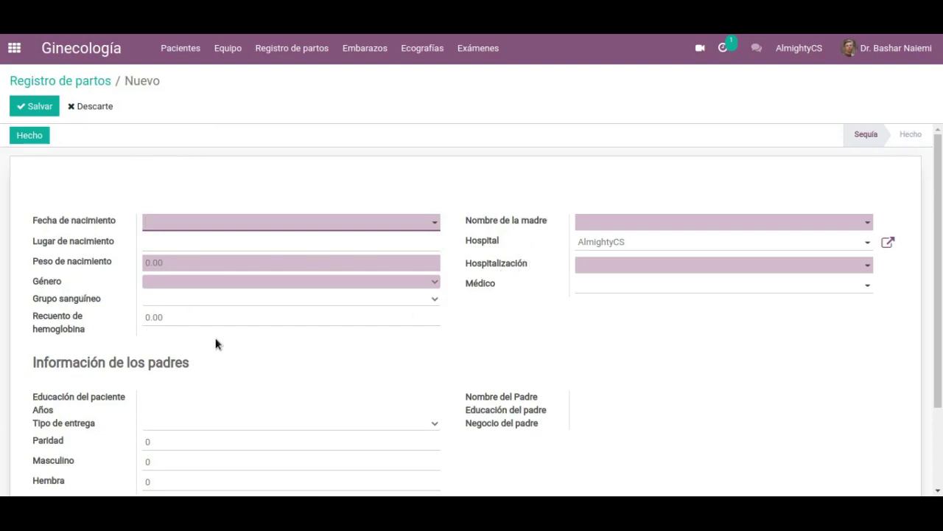
scroll(216, 344, "down", 3)
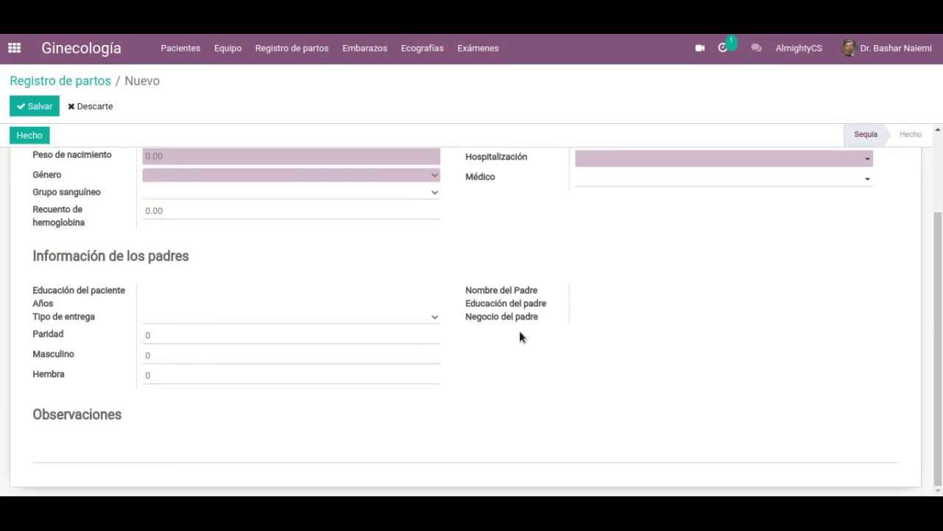
scroll(519, 337, "up", 3)
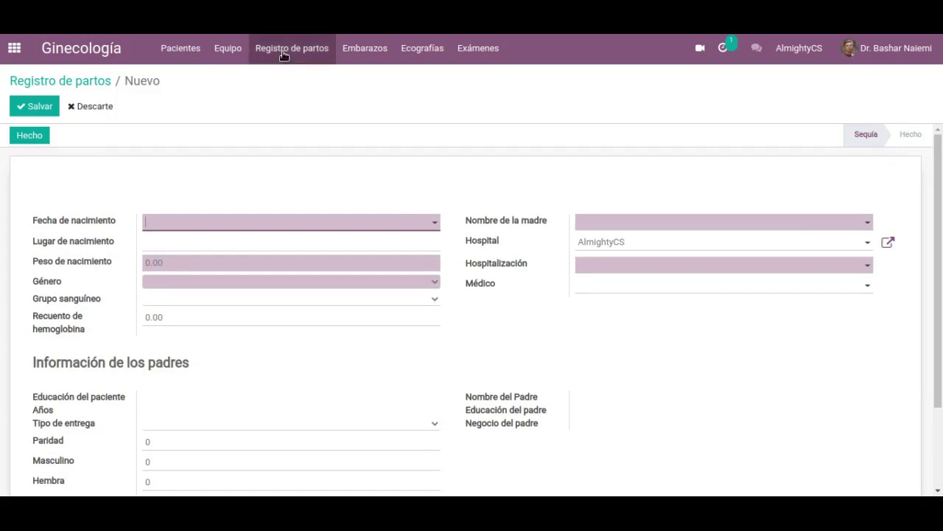
Start a new pregnancy record and check the selectable patients and the general information fields
left_click(368, 52)
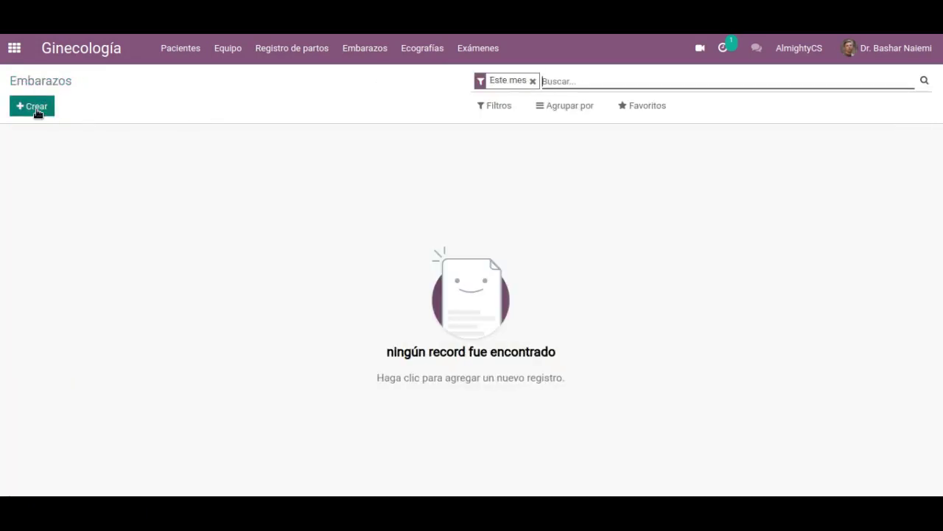
left_click(35, 109)
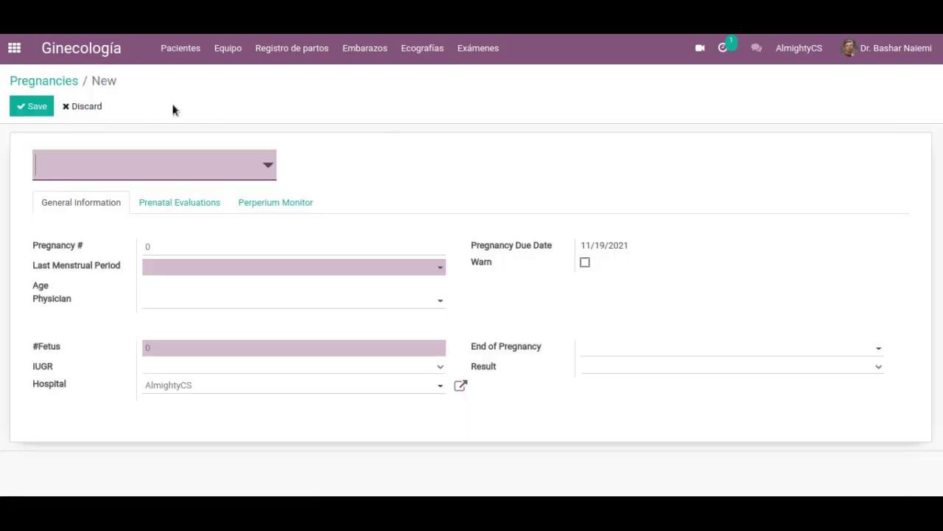
left_click(269, 166)
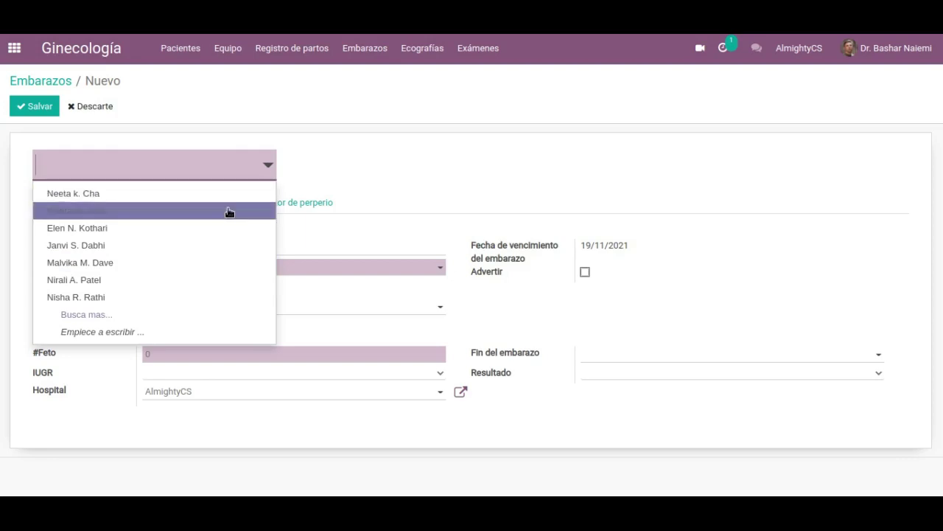
left_click(344, 171)
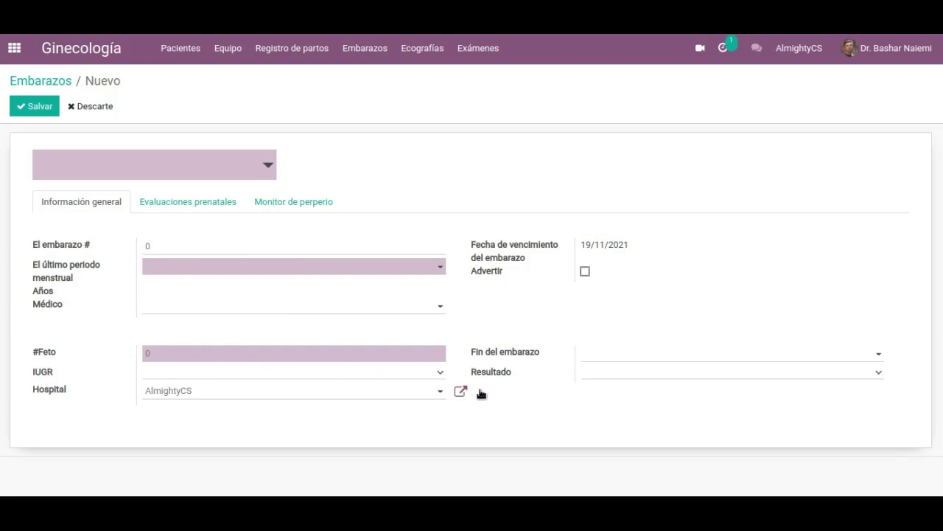
Examine the prenatal and perinatal evaluation sections of the new pregnancy record
left_click(220, 206)
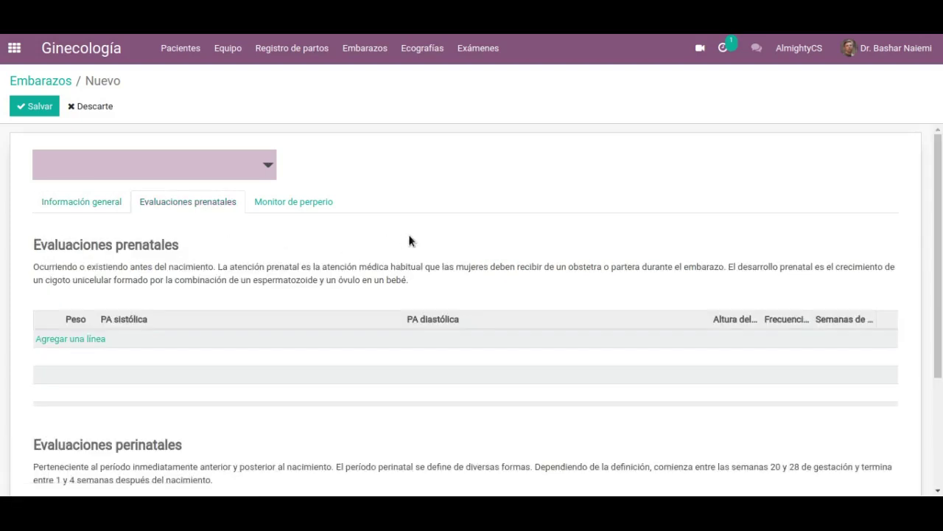
scroll(411, 241, "down", 2)
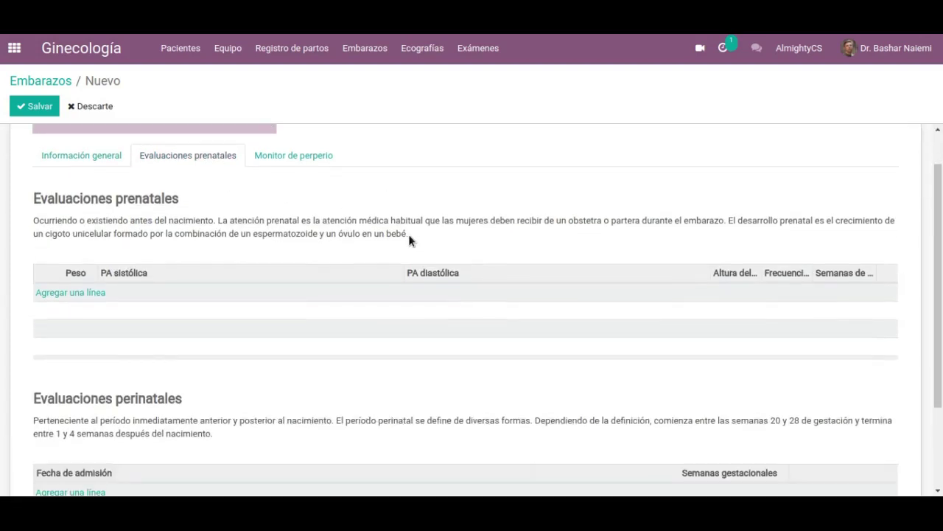
scroll(419, 298, "down", 3)
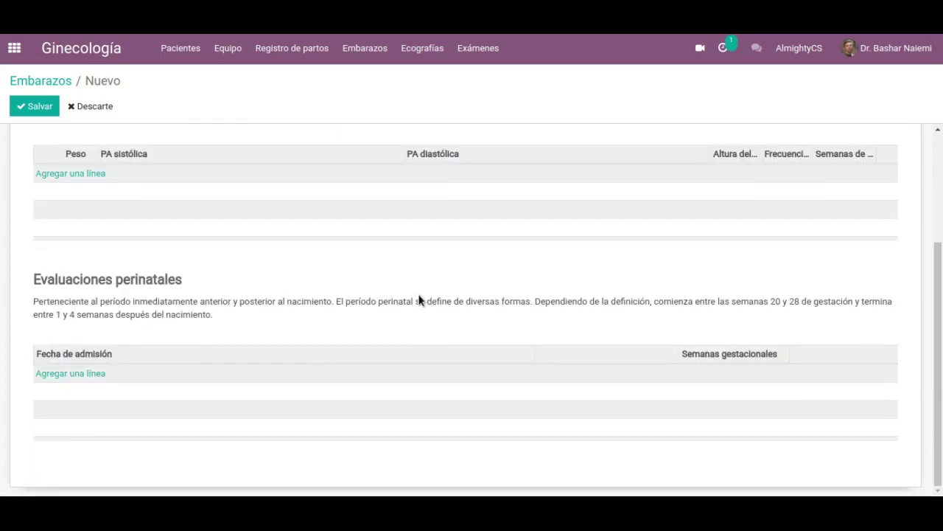
scroll(419, 297, "up", 5)
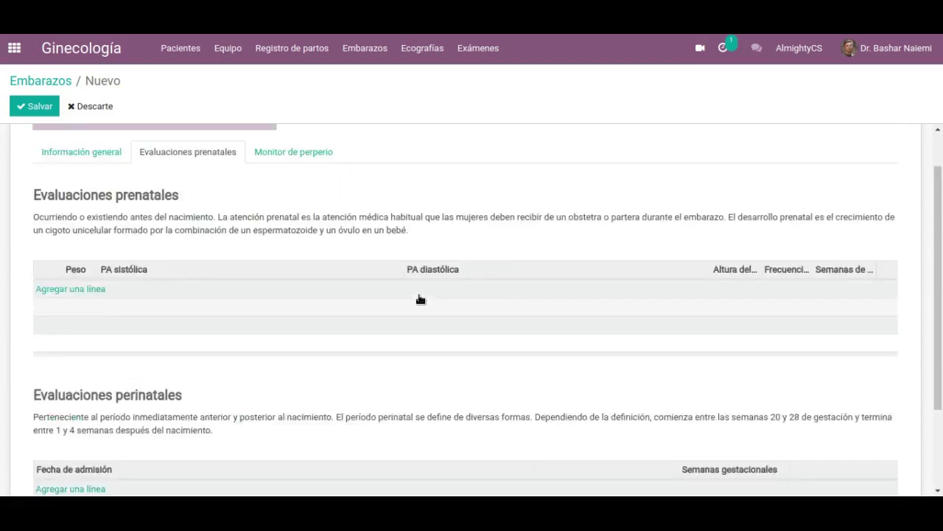
Inspect the entry form of the pregnancy record's puerperium monitor, discard it and return to the pregnancies list
left_click(319, 207)
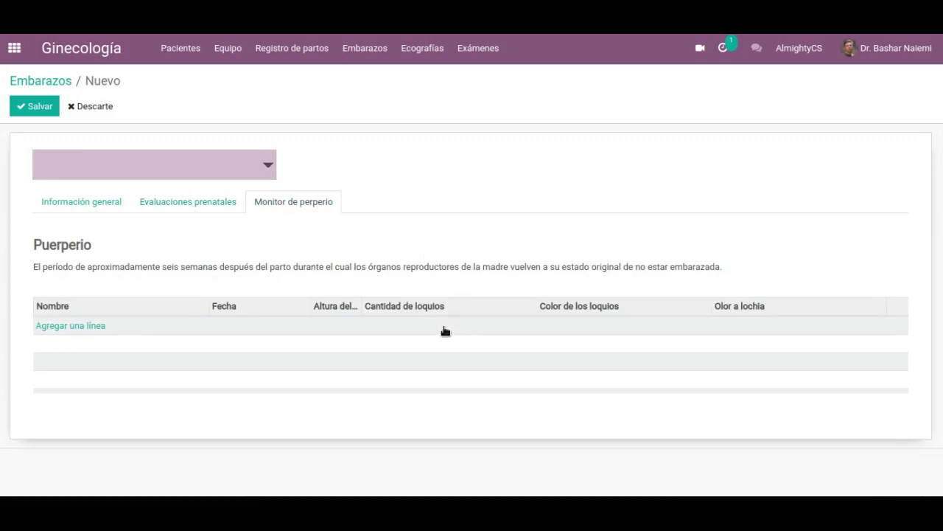
left_click(91, 327)
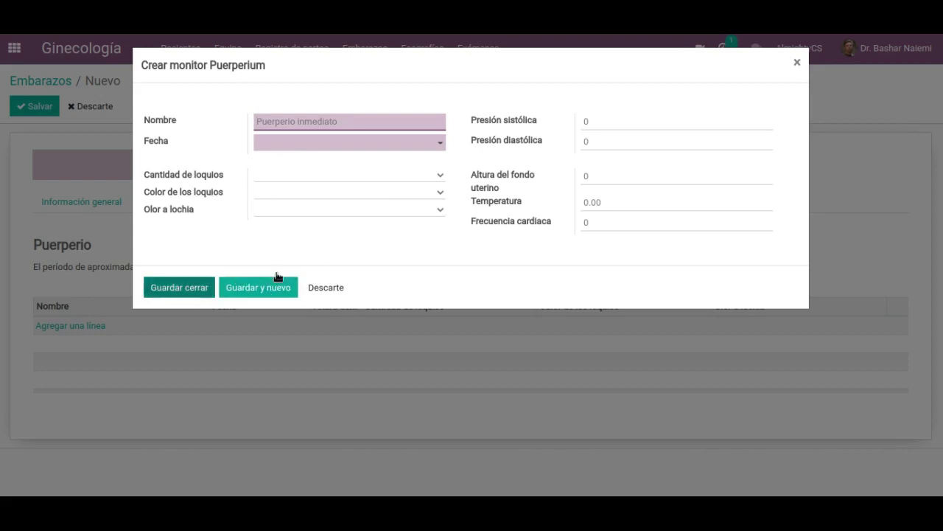
left_click(324, 286)
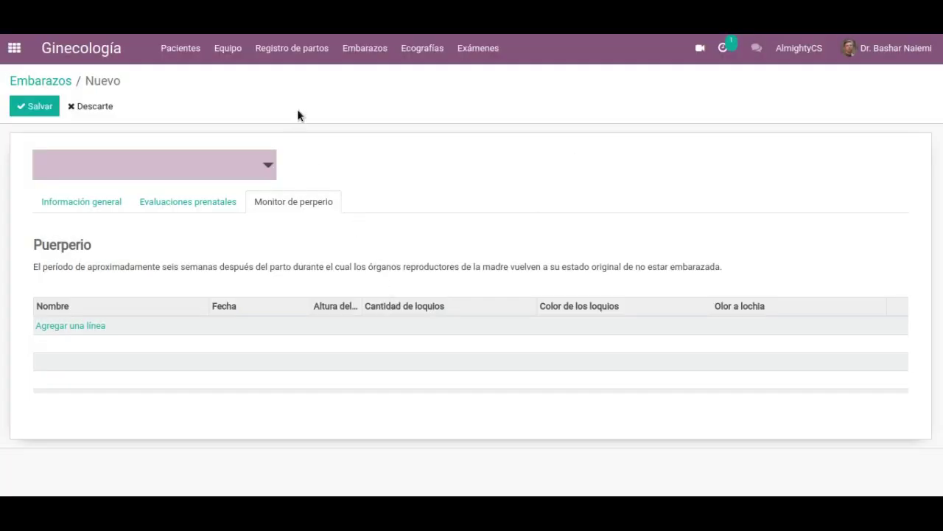
left_click(371, 50)
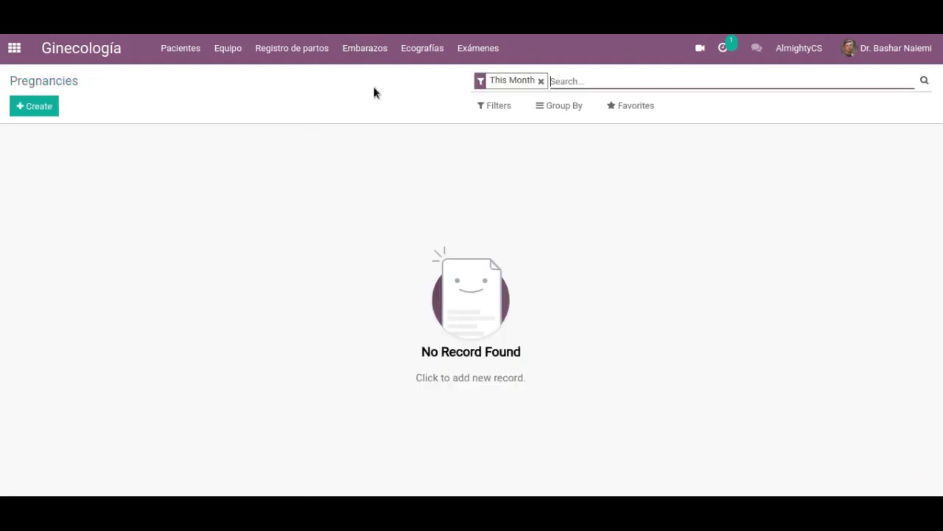
Open the pelvis sonography record dated 29/12/2020 and check which reports it can print
left_click(426, 52)
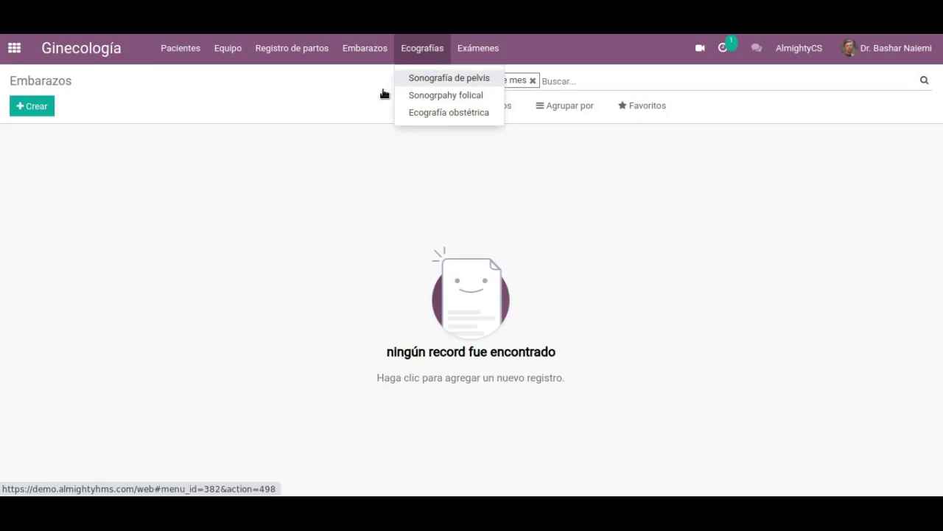
left_click(424, 79)
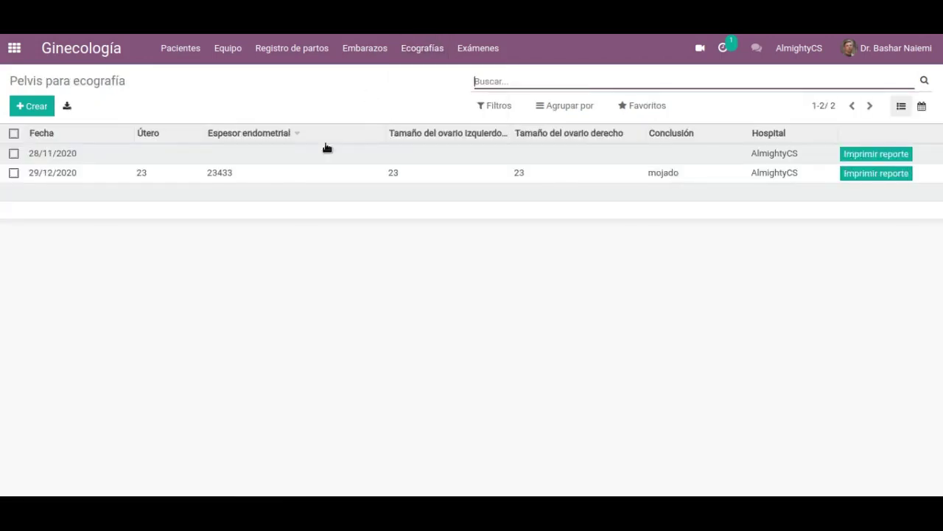
left_click(101, 181)
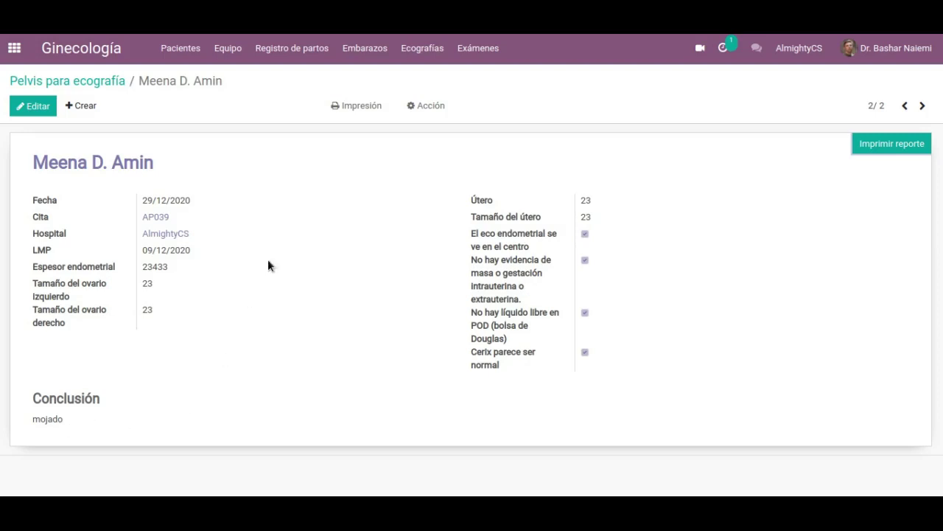
left_click(358, 107)
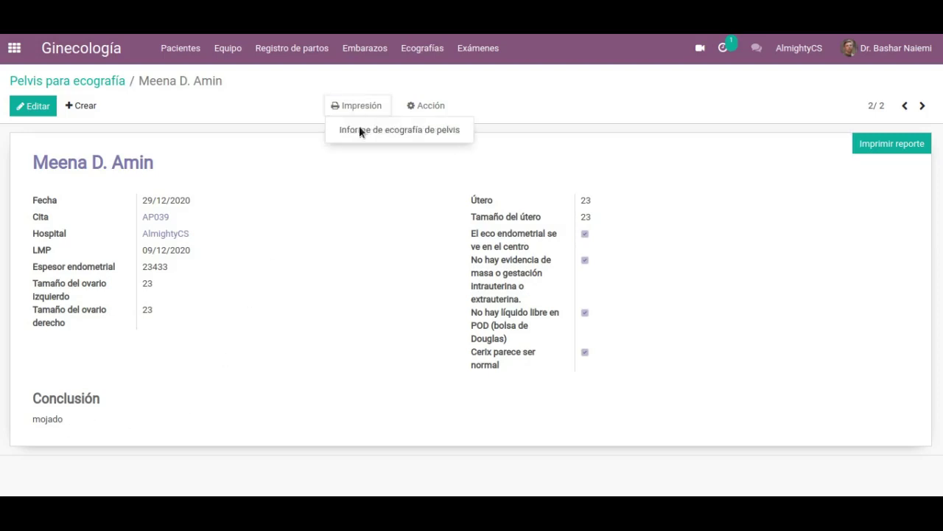
Check the actions available for the pelvis sonography record, and review the follicular sonography record dated 29/12/2020
left_click(436, 108)
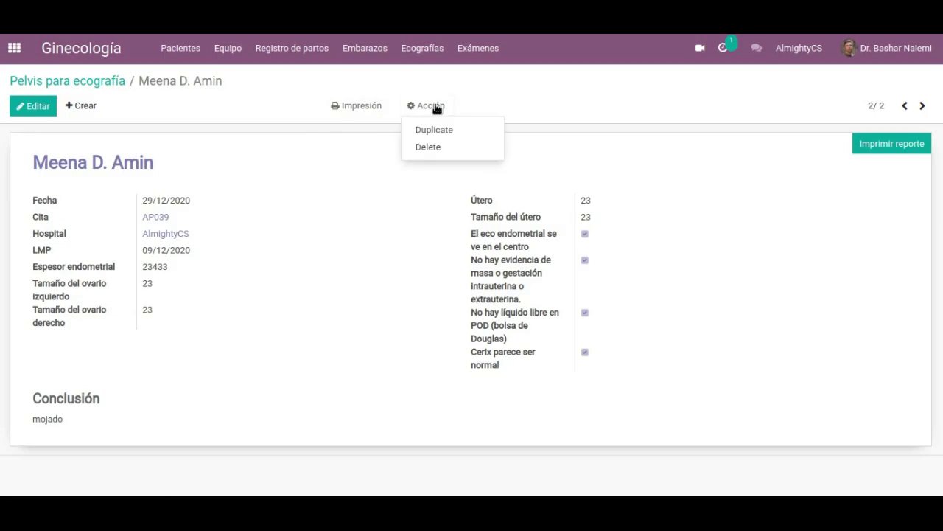
left_click(824, 148)
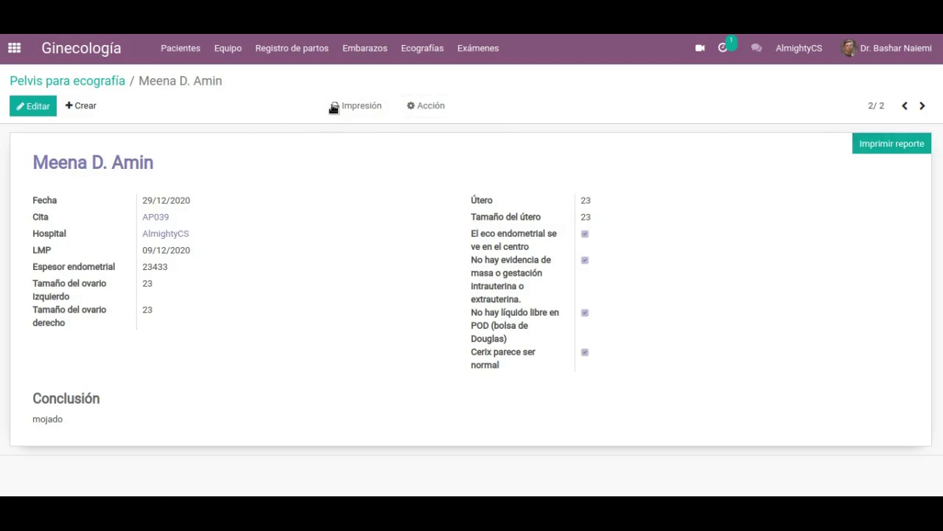
left_click(425, 59)
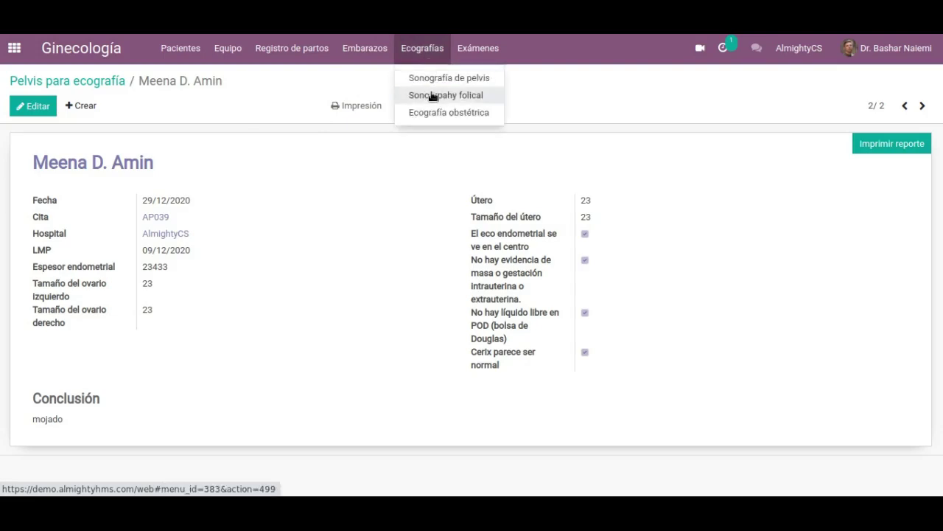
left_click(433, 97)
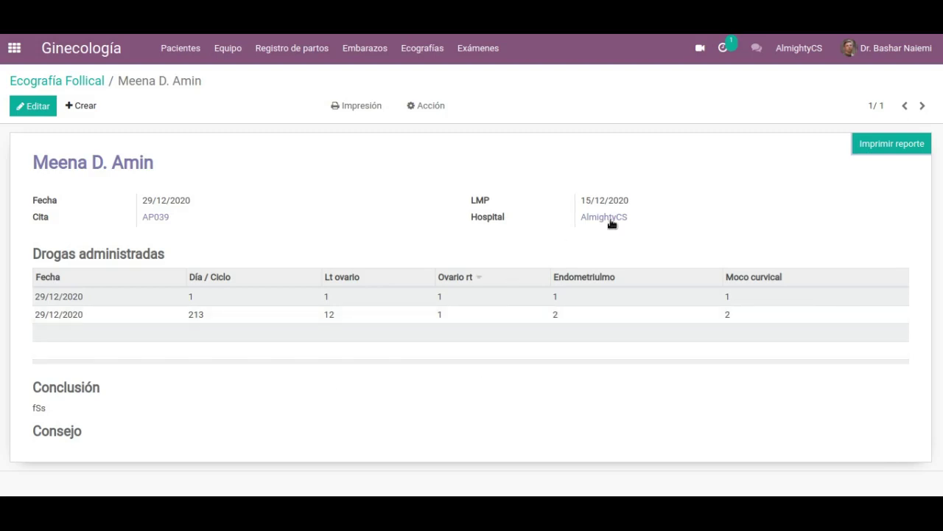
left_click(904, 150)
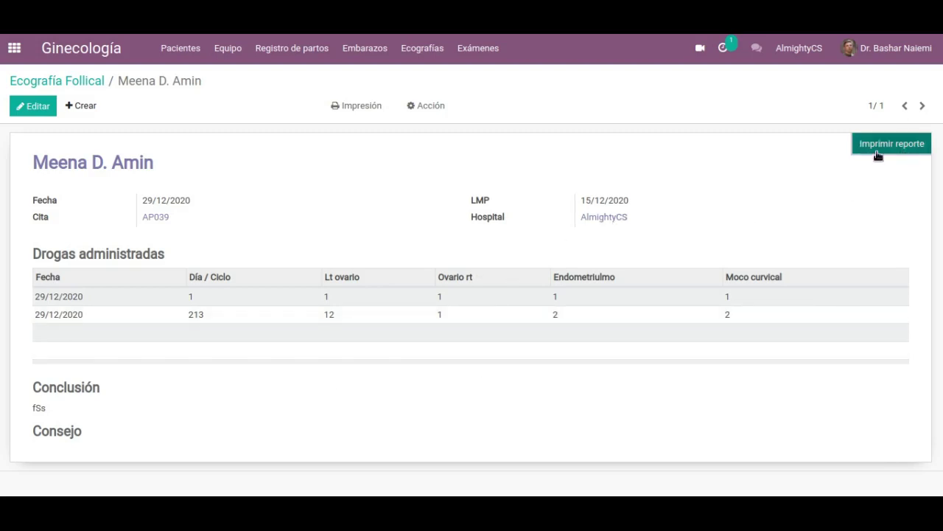
Open the obstetric sonography record dated 25/12/2020 and examine its fetal parameters down to the impression section
left_click(422, 50)
left_click(433, 110)
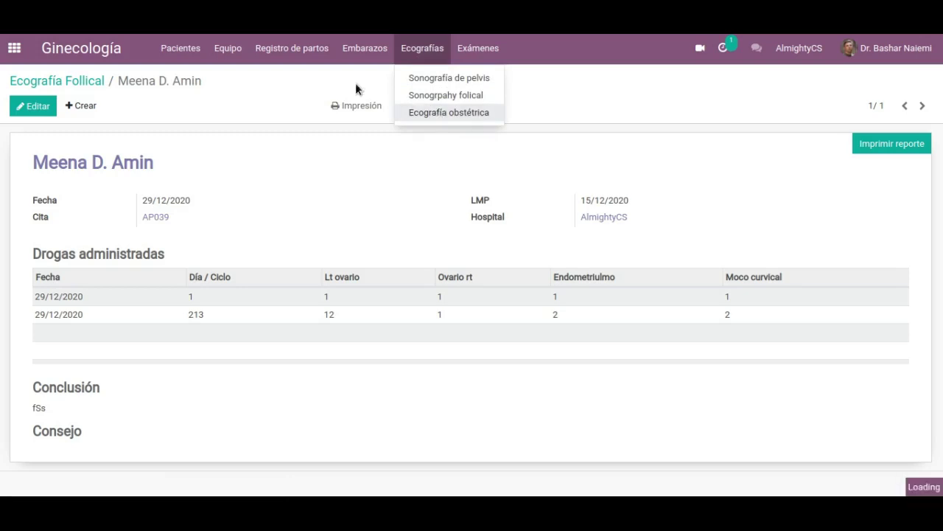
left_click(84, 157)
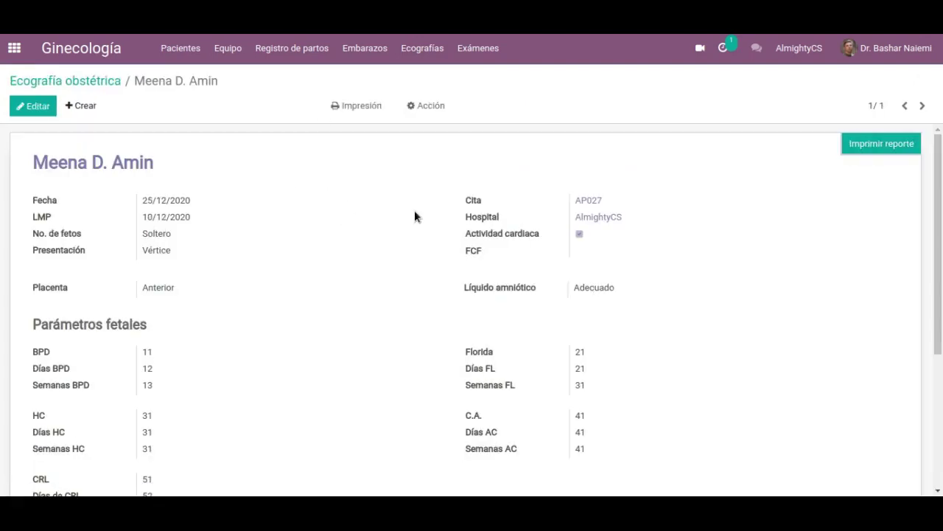
scroll(414, 210, "down", 2)
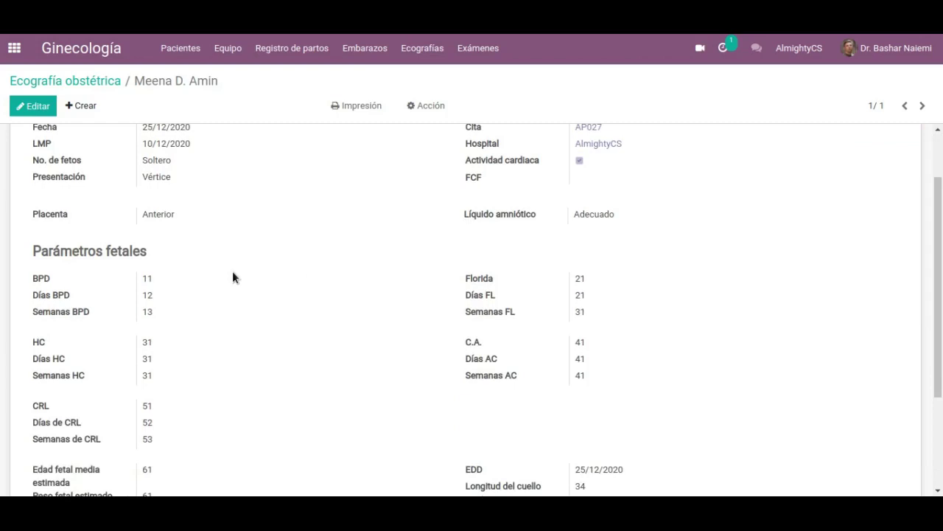
scroll(235, 269, "down", 2)
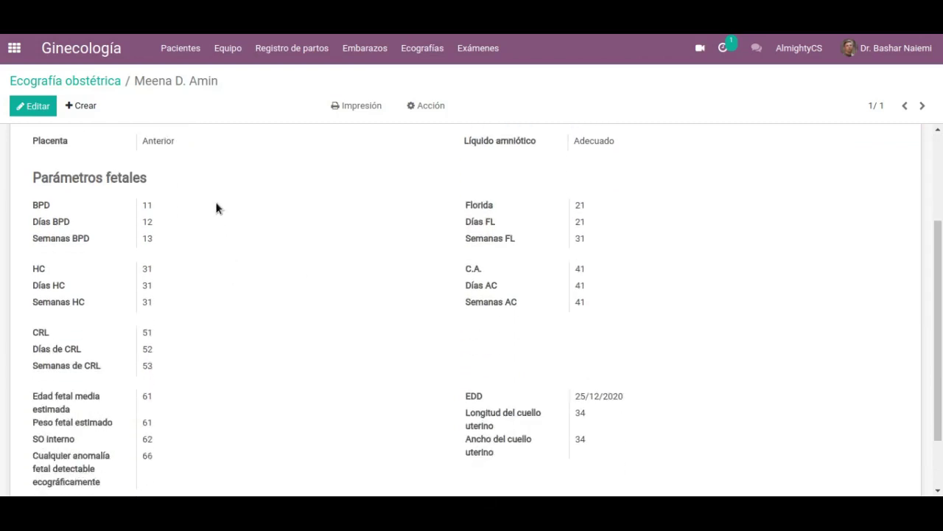
scroll(216, 207, "down", 1)
scroll(381, 203, "down", 1)
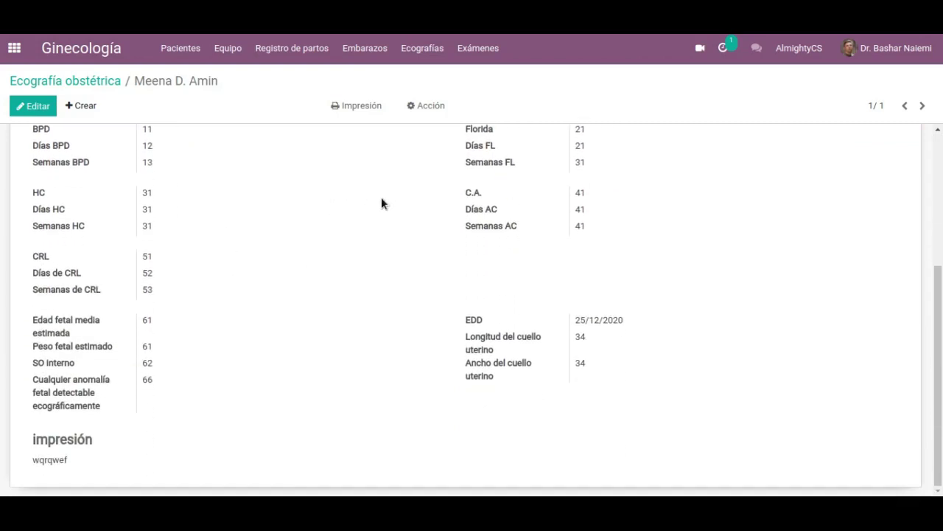
scroll(381, 203, "up", 5)
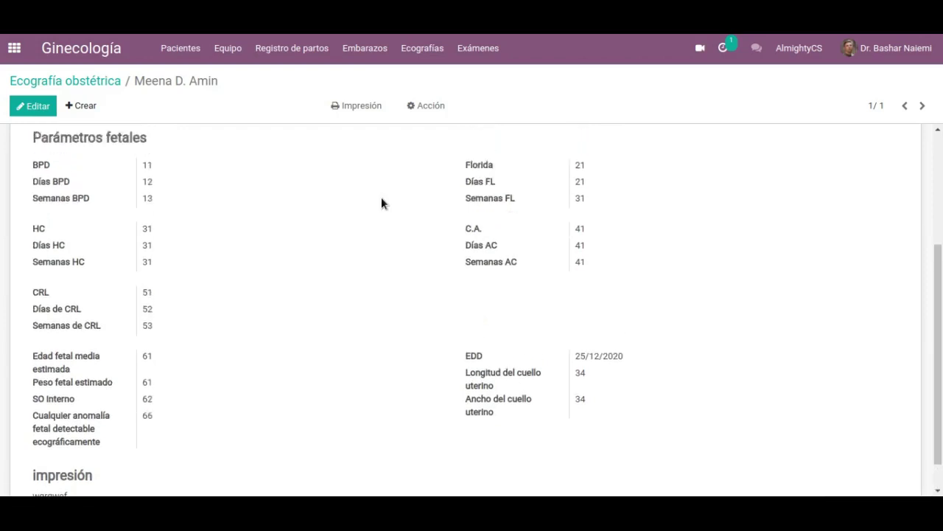
scroll(381, 203, "up", 1)
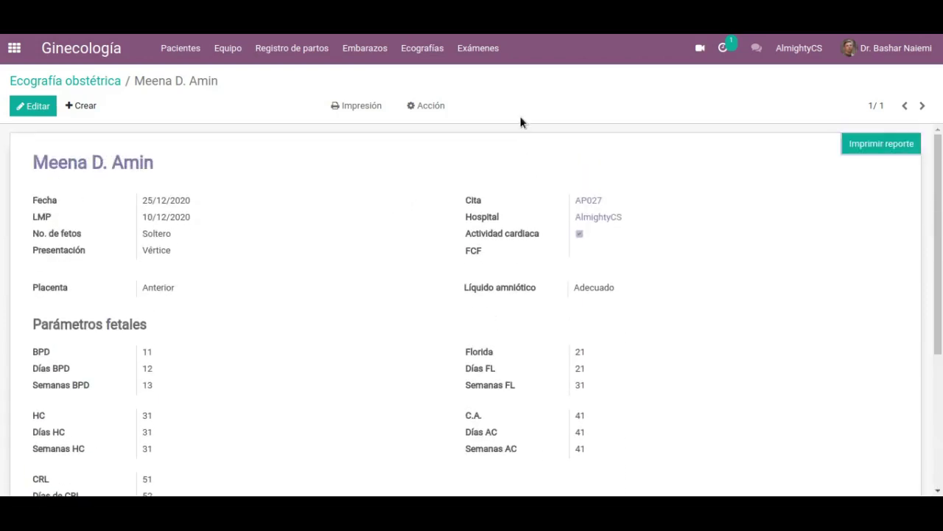
View the systemic examination record of 29/12/2020 02:59:41 and the mammography test record dated 12/09/2020
left_click(473, 53)
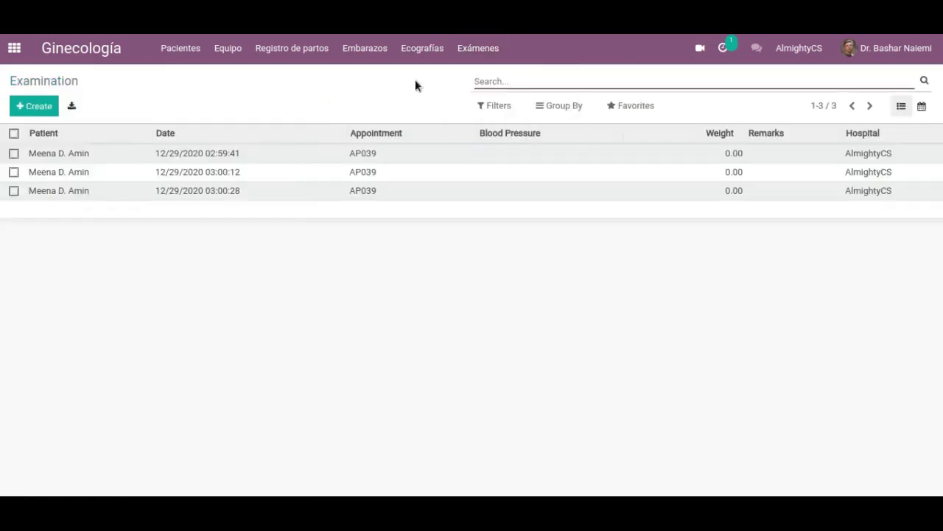
left_click(74, 155)
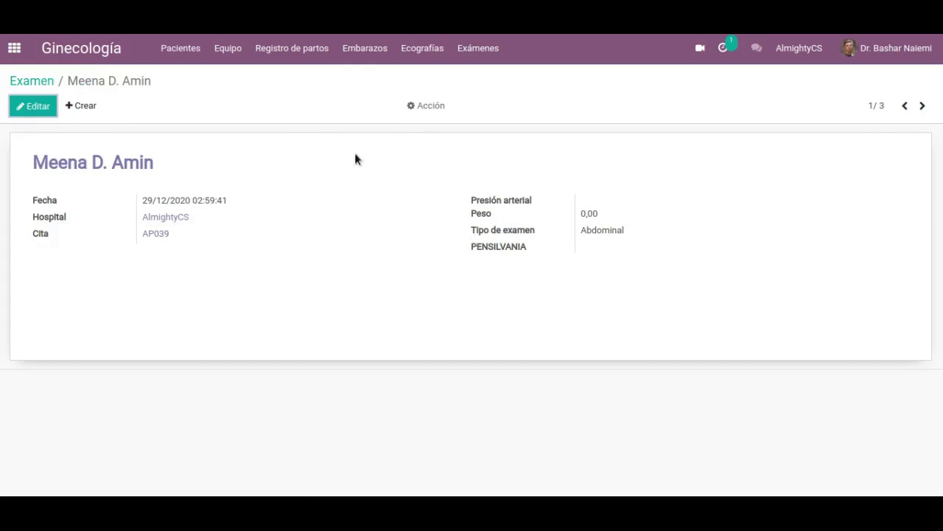
left_click(479, 50)
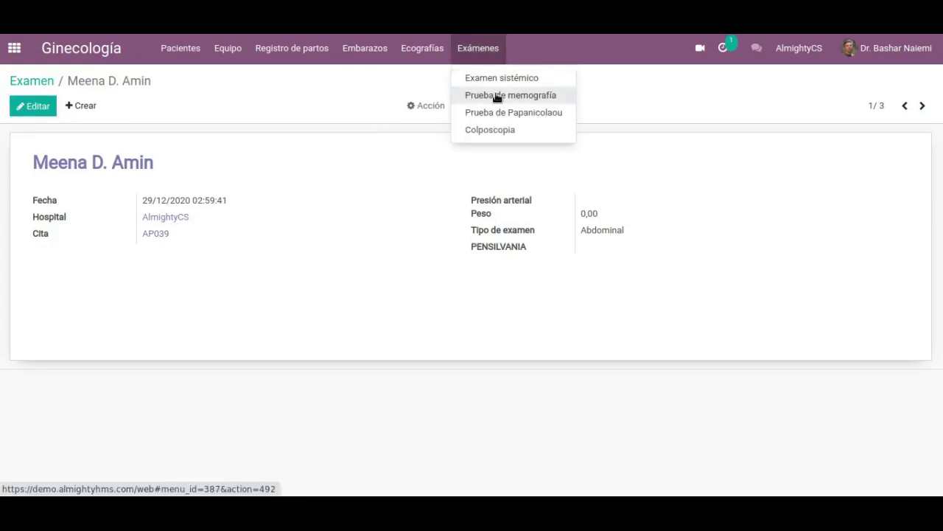
left_click(496, 96)
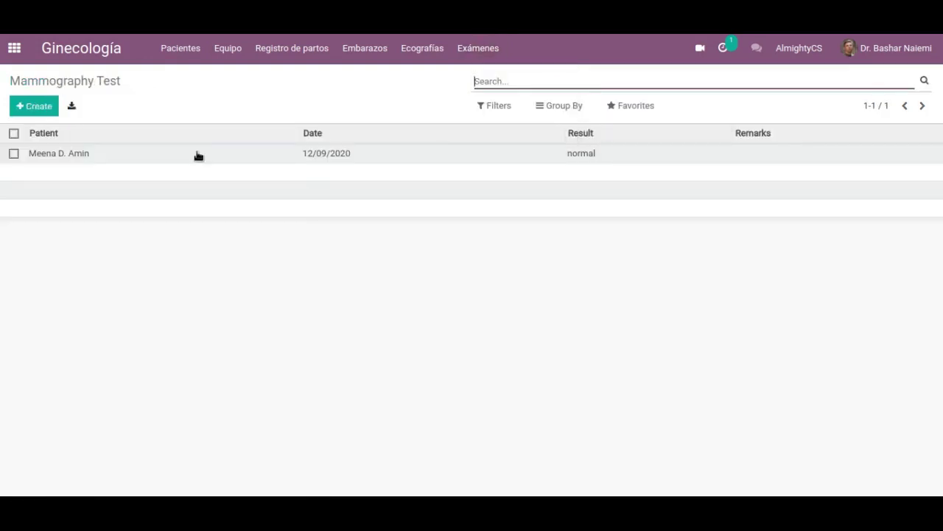
left_click(257, 152)
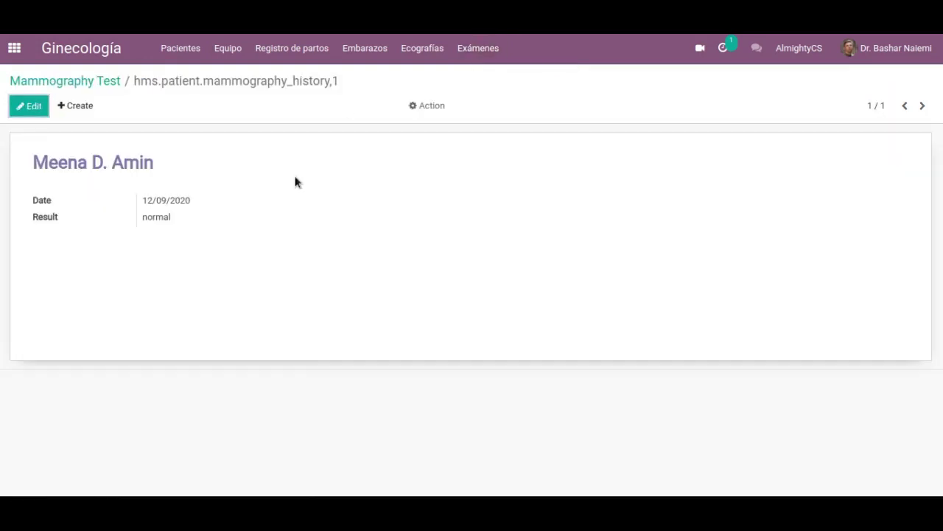
View the patient records listed under the Pap test and the colposcopy test
left_click(481, 53)
left_click(486, 113)
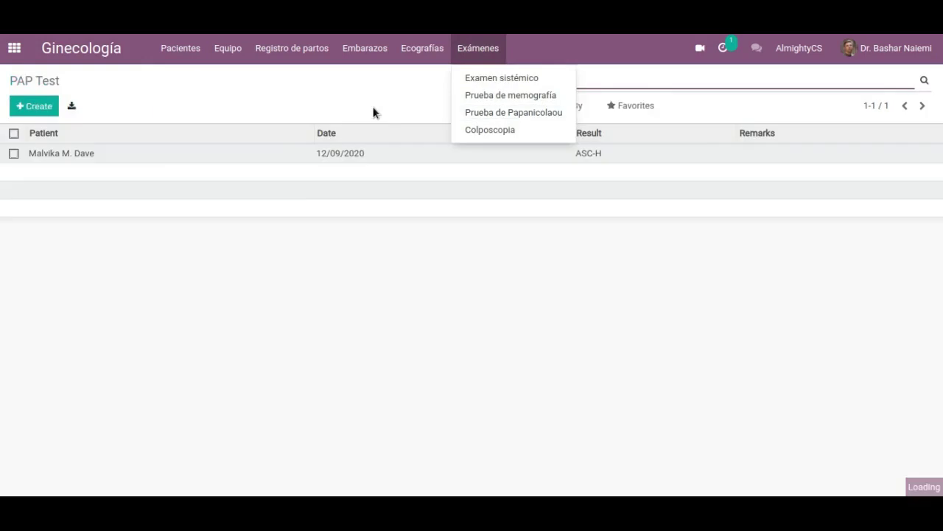
left_click(86, 155)
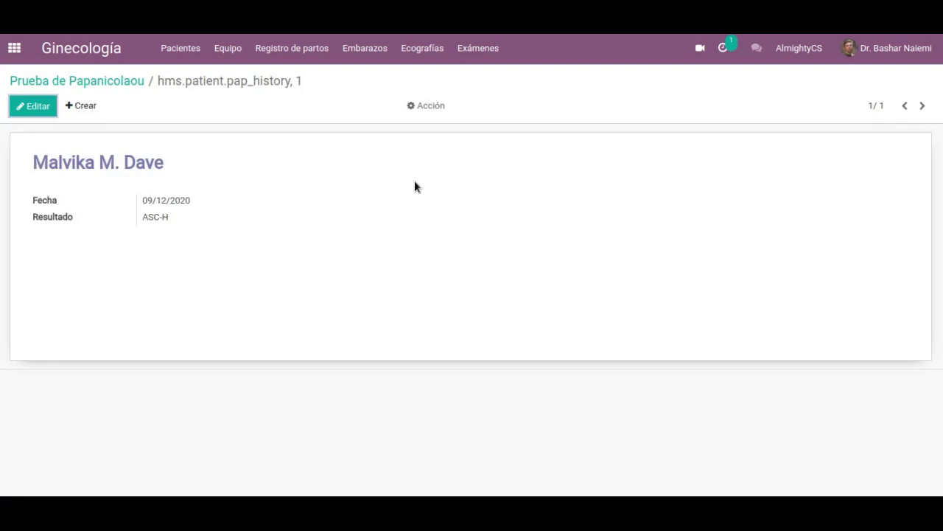
left_click(480, 53)
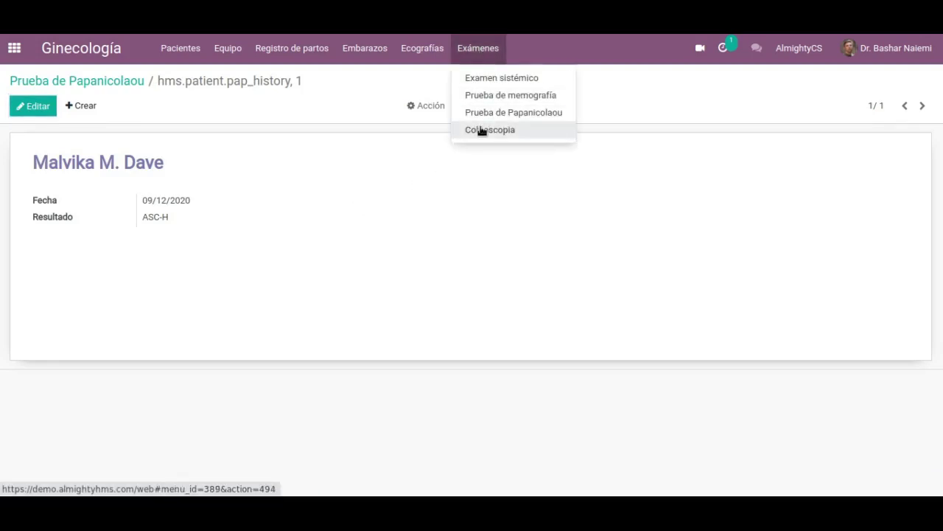
left_click(477, 130)
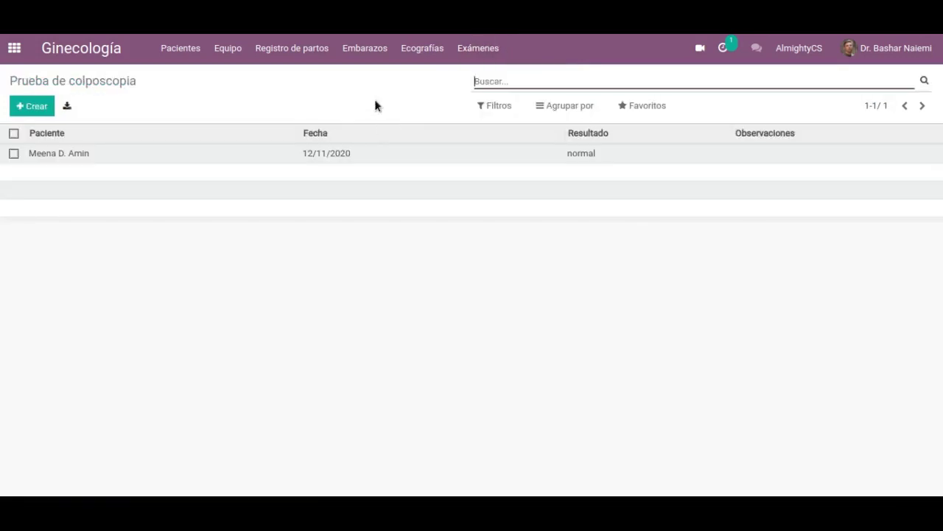
left_click(190, 154)
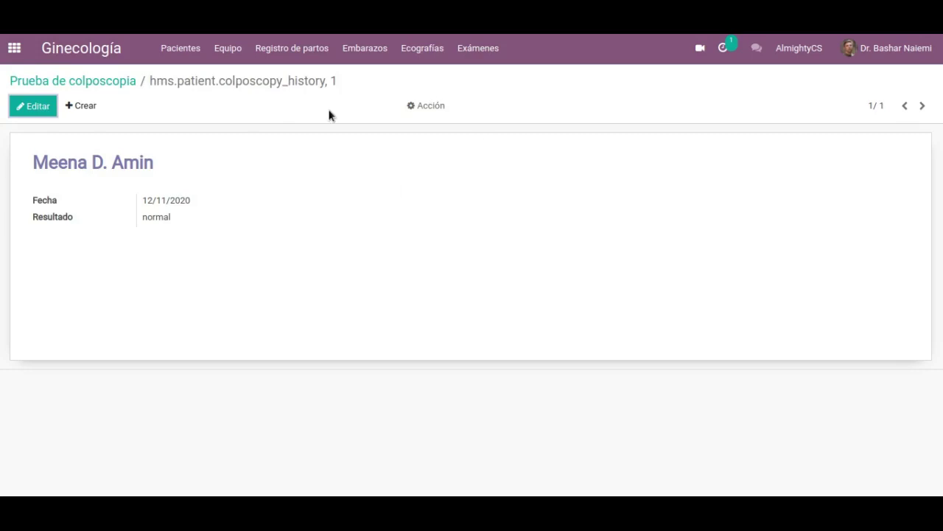
Switch to the Subscription module and inspect the entry form for a new subscription
left_click(18, 49)
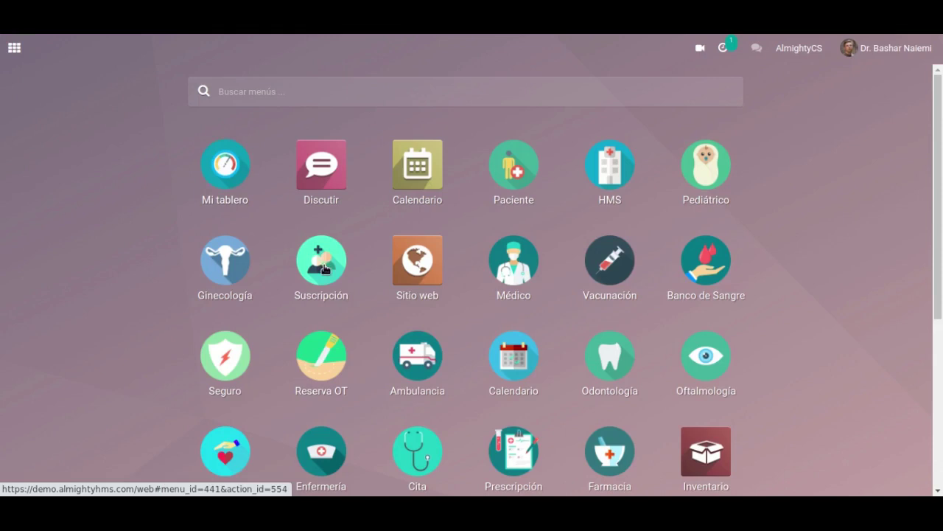
left_click(331, 274)
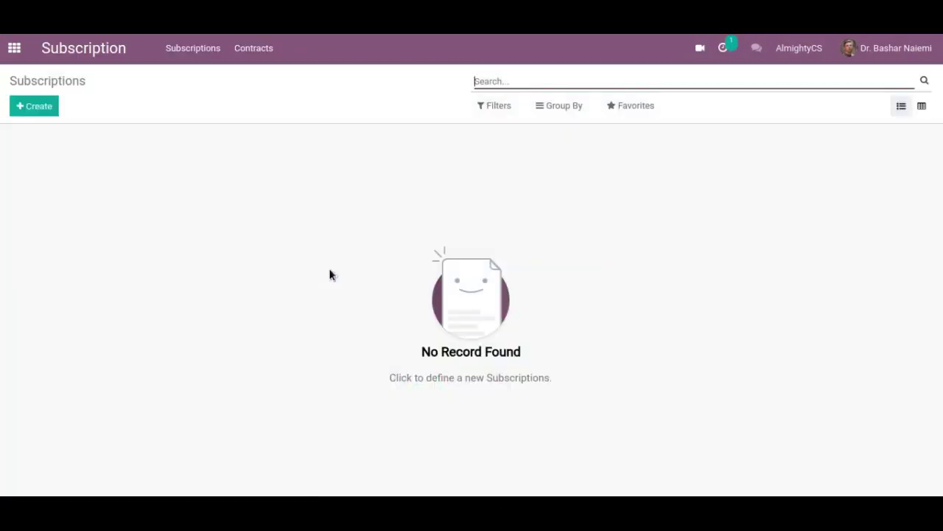
left_click(34, 107)
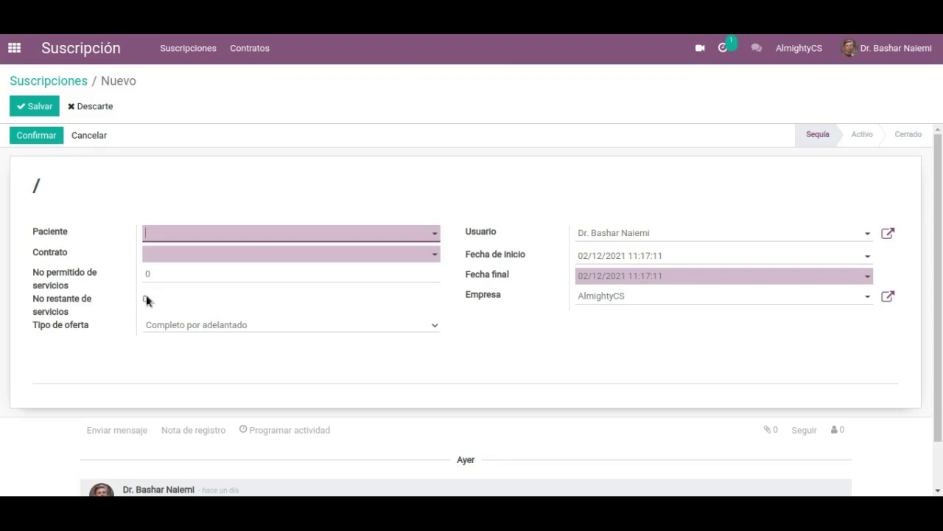
scroll(472, 276, "down", 1)
scroll(663, 221, "up", 1)
Start a new contract in the Subscription module and examine its fields and description editor
left_click(253, 55)
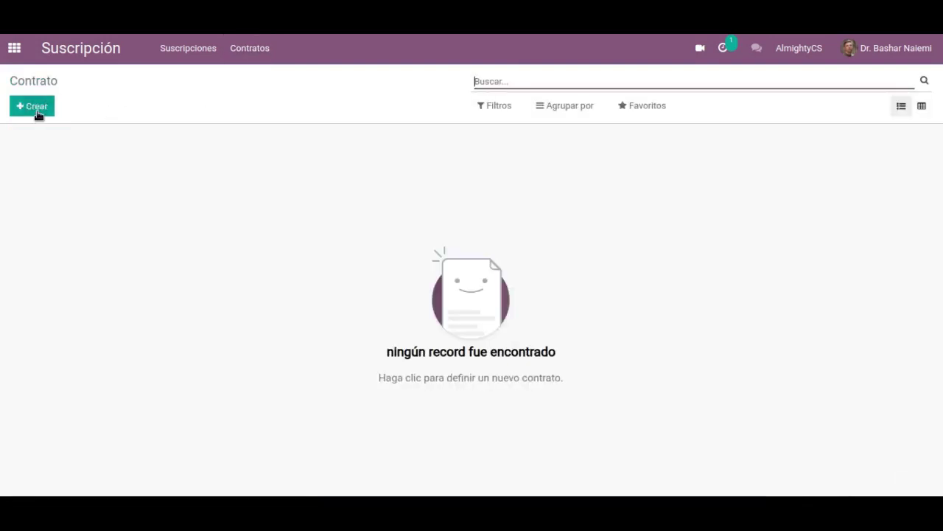
left_click(36, 112)
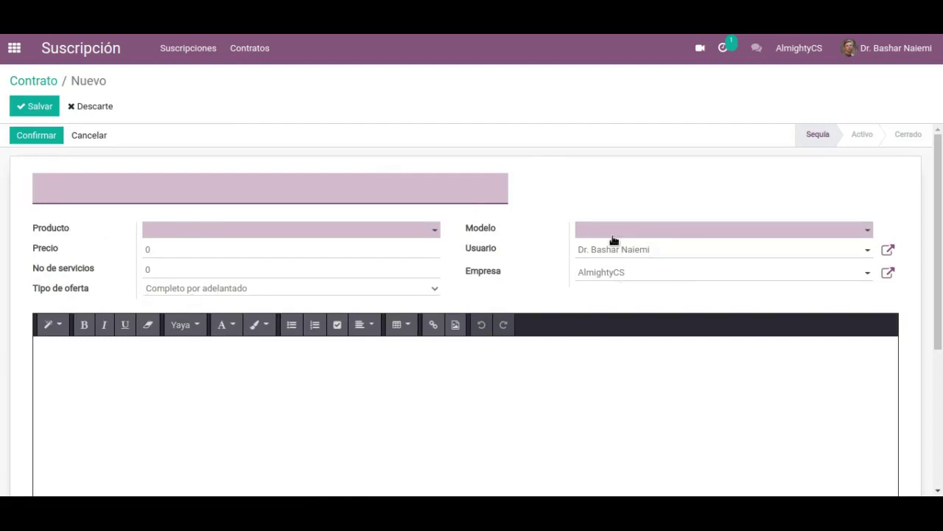
scroll(524, 224, "down", 3)
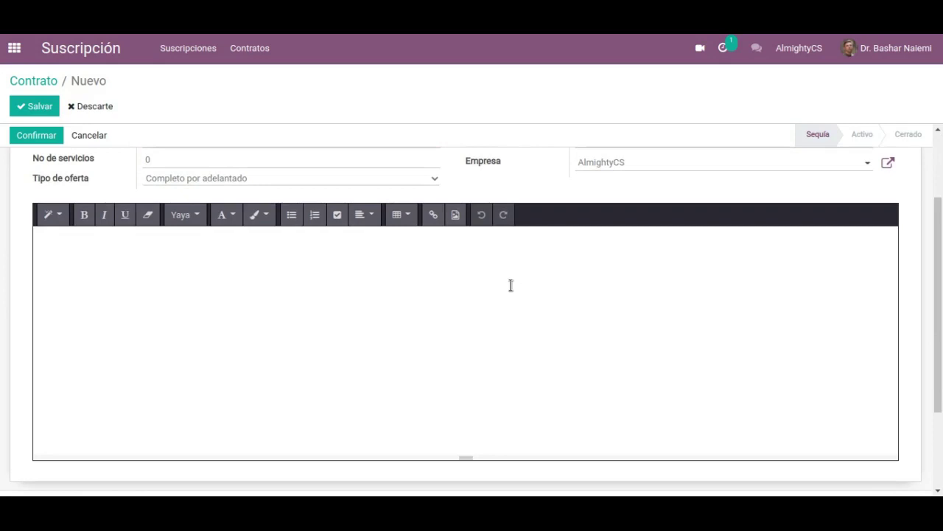
left_click(505, 269)
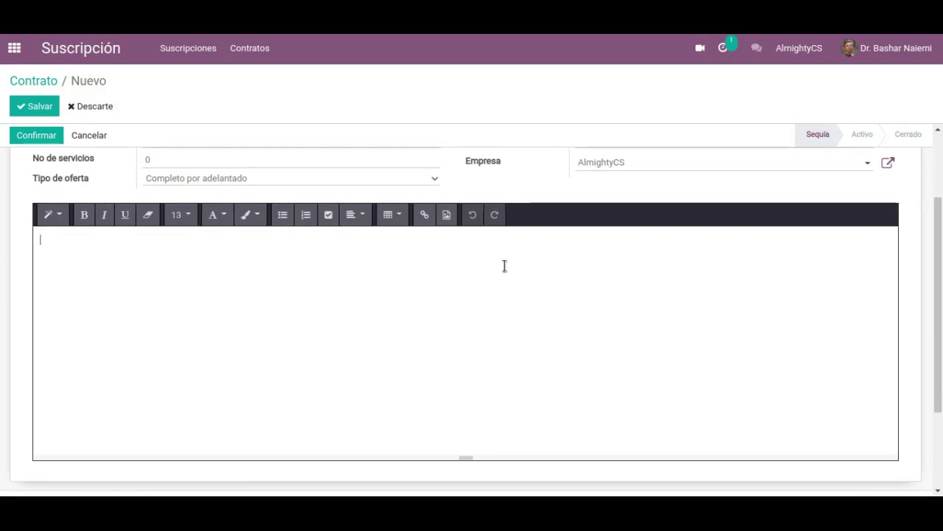
scroll(505, 266, "down", 3)
scroll(504, 266, "up", 5)
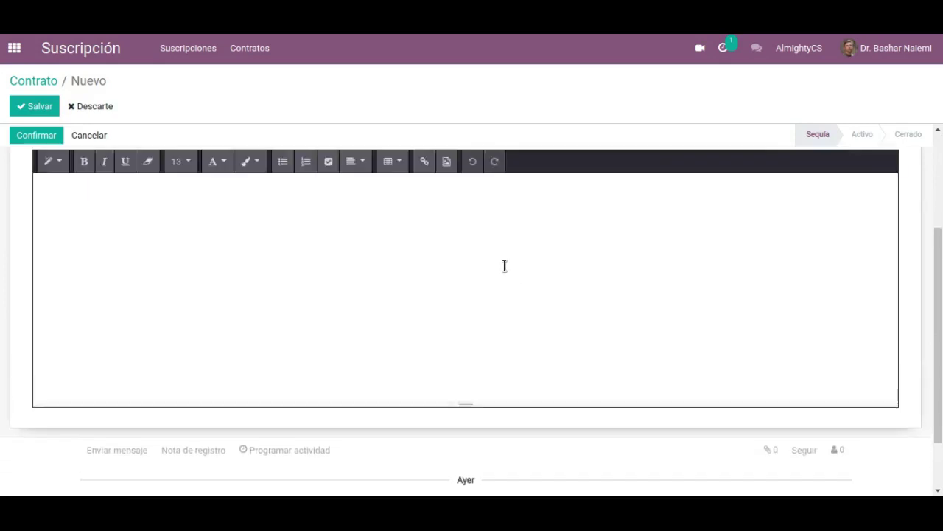
left_click(314, 187)
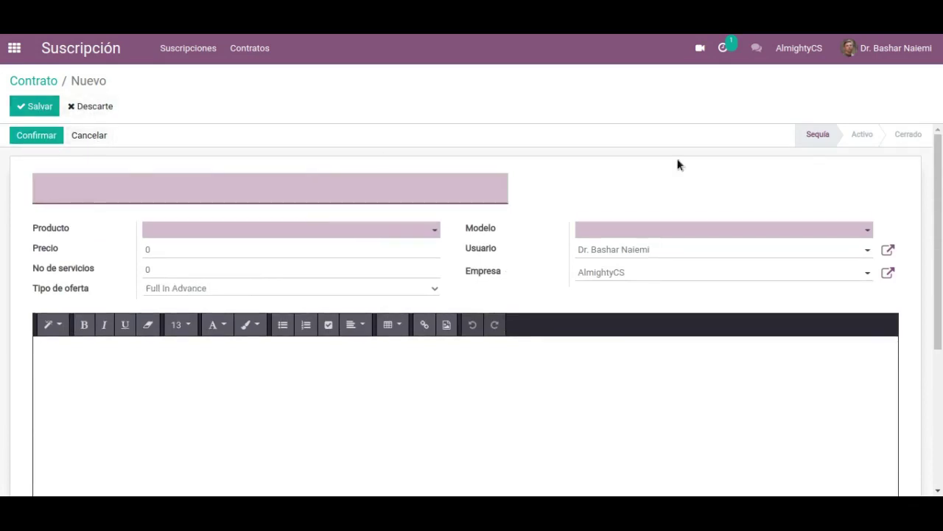
Discard the unsaved contract and check the configuration options of the Médico module
left_click(14, 48)
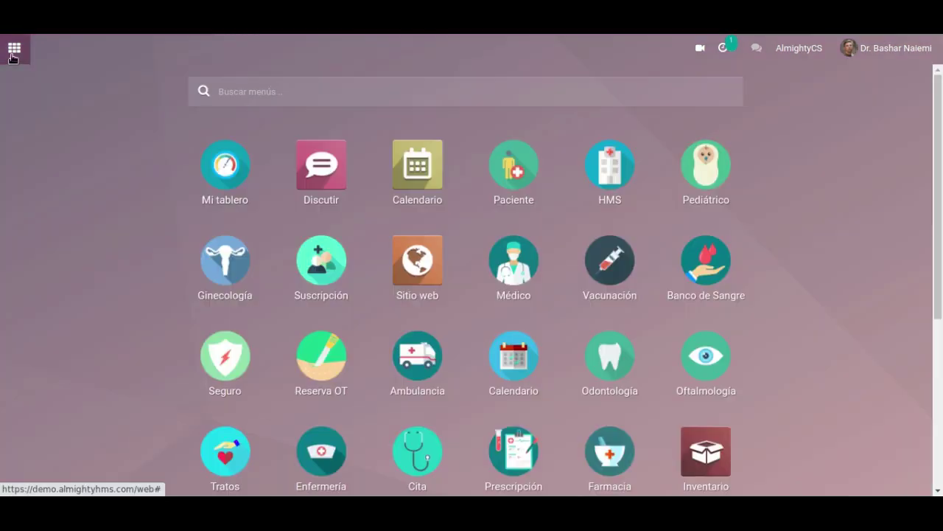
left_click(516, 263)
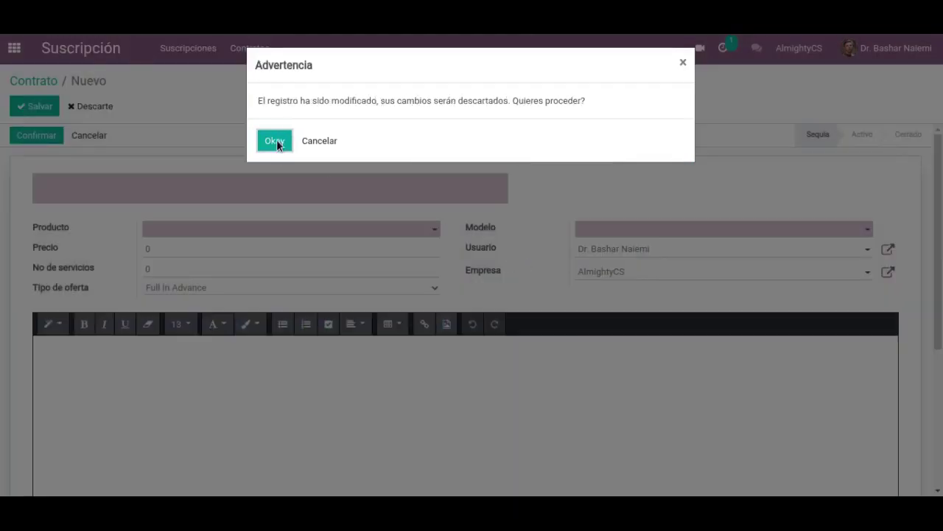
left_click(275, 141)
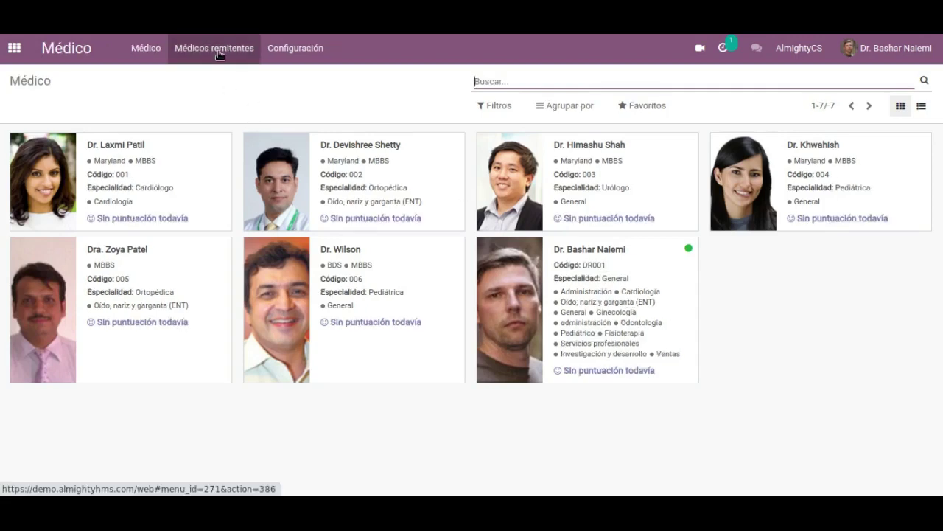
left_click(289, 53)
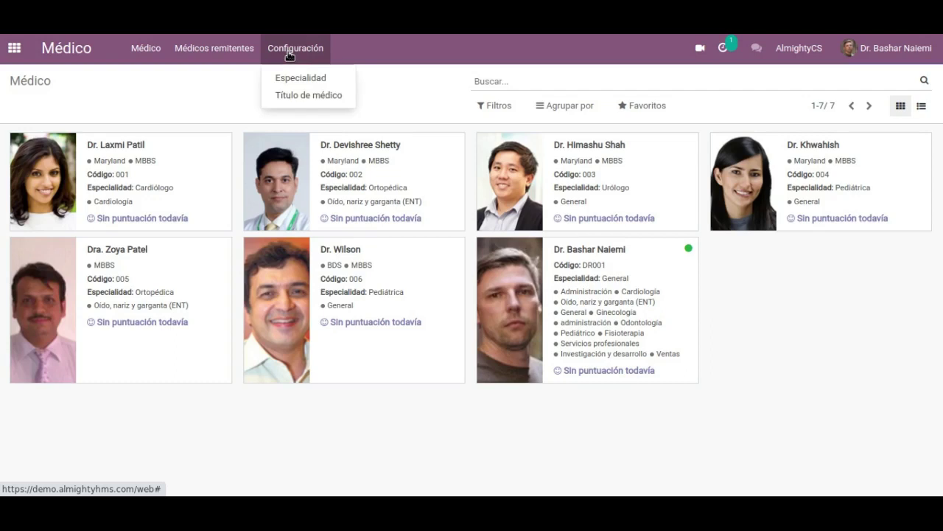
View the list of physician specialties and the list of physician degrees in the Médico configuration
left_click(295, 76)
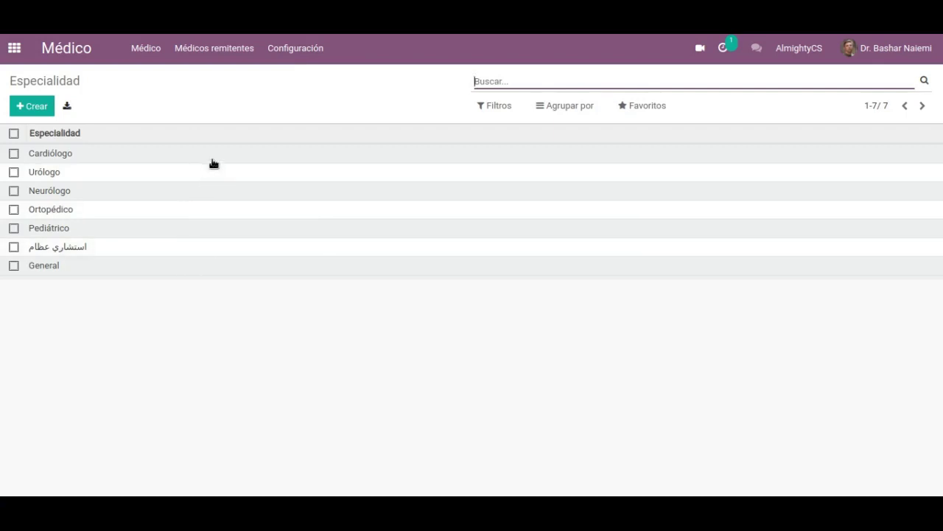
left_click(292, 52)
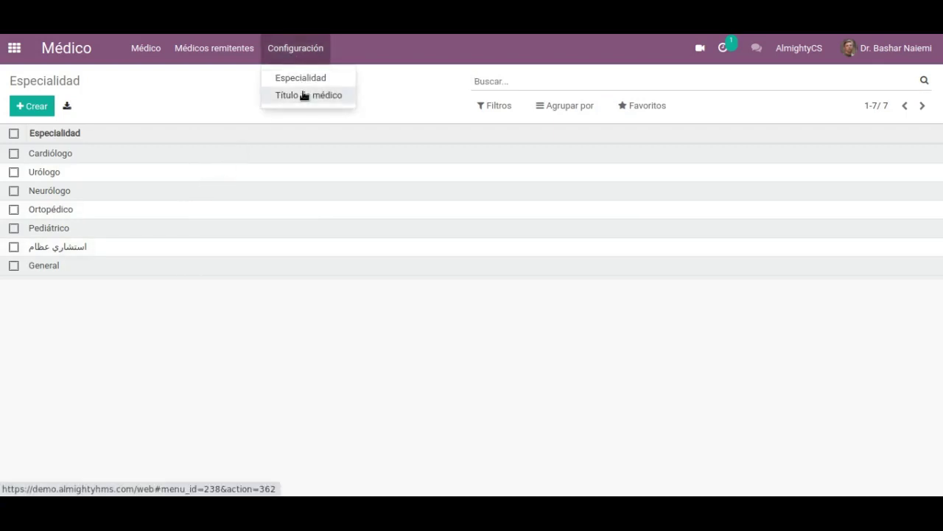
left_click(305, 95)
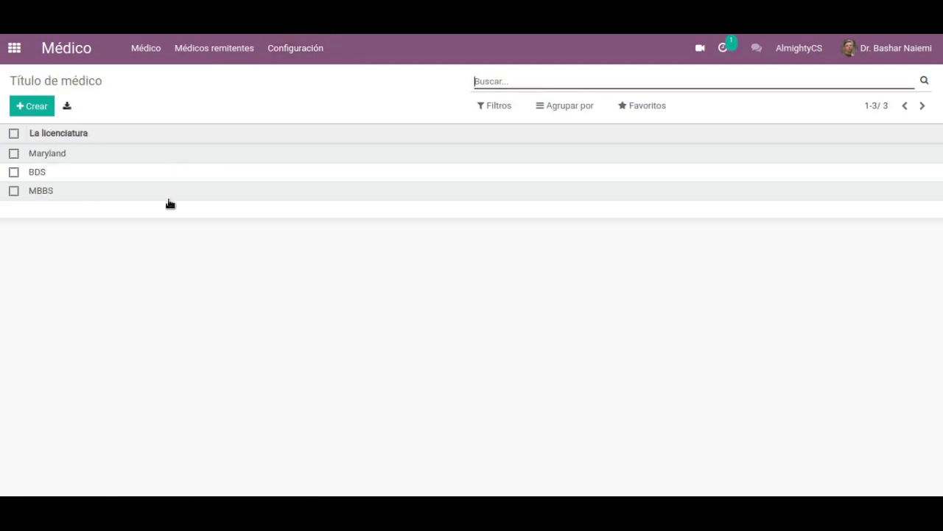
Switch to the Vacunación module and examine the general information of the vaccine AGGS 10000IU Inyección 1's
left_click(23, 53)
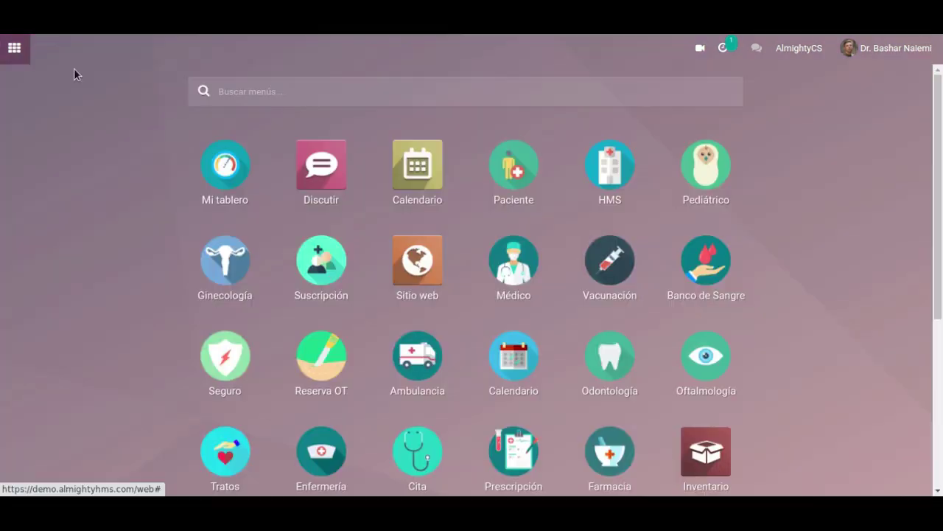
left_click(610, 265)
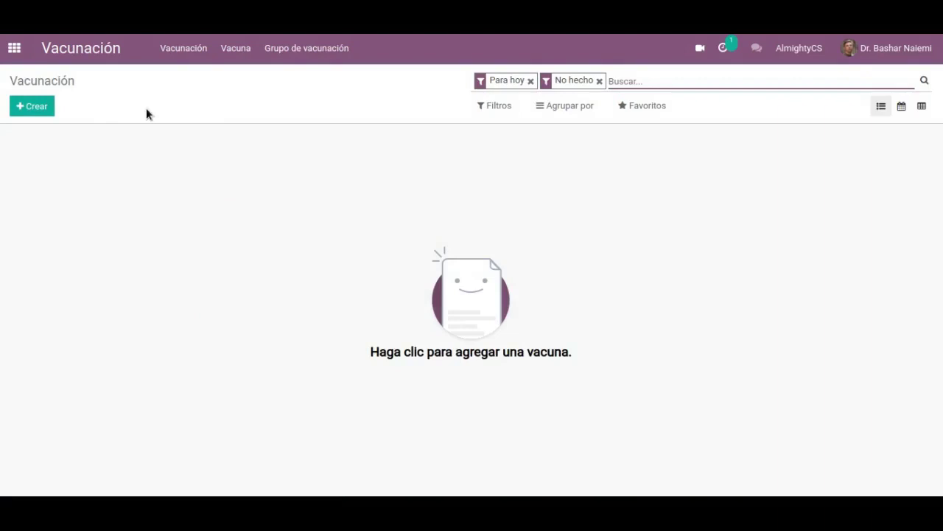
left_click(235, 51)
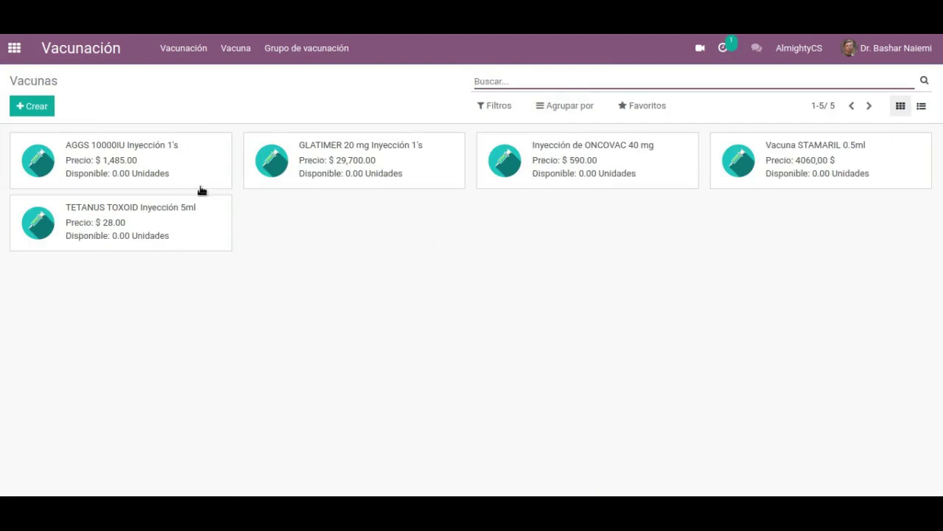
left_click(205, 161)
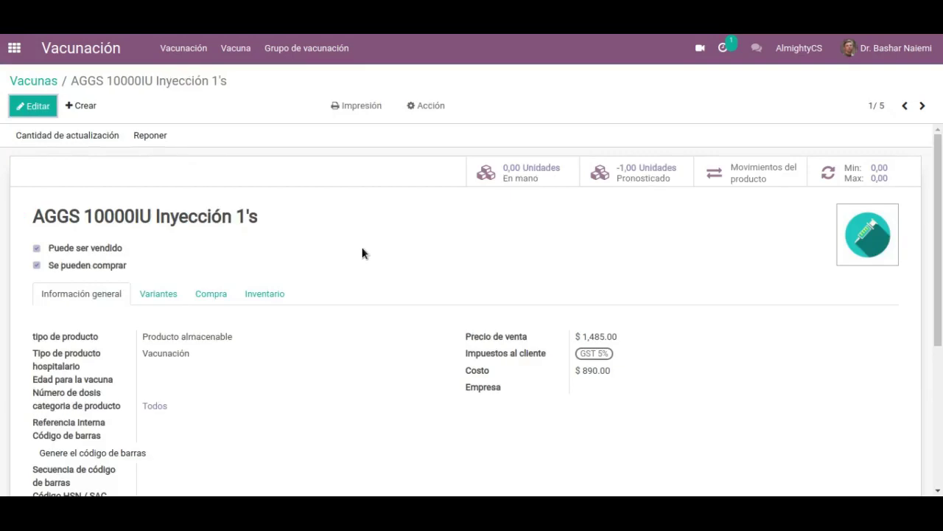
scroll(388, 233, "down", 1)
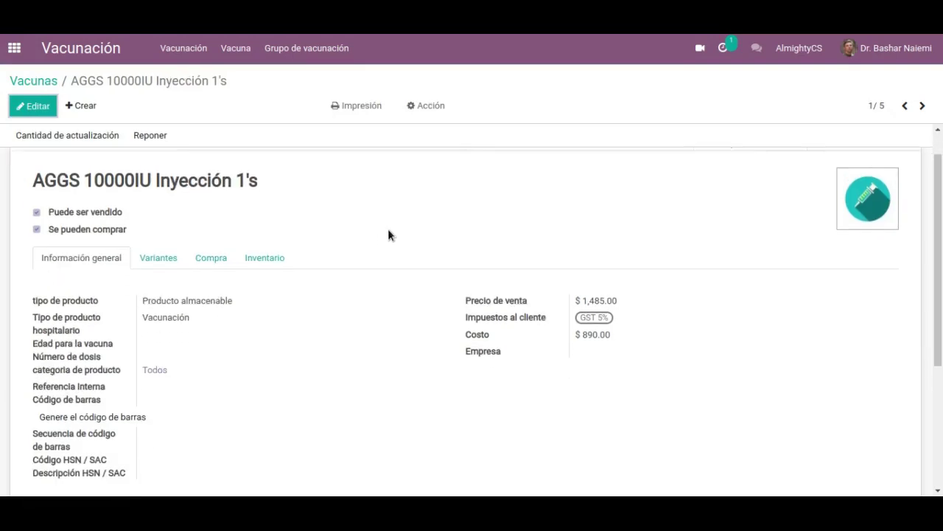
scroll(280, 289, "down", 2)
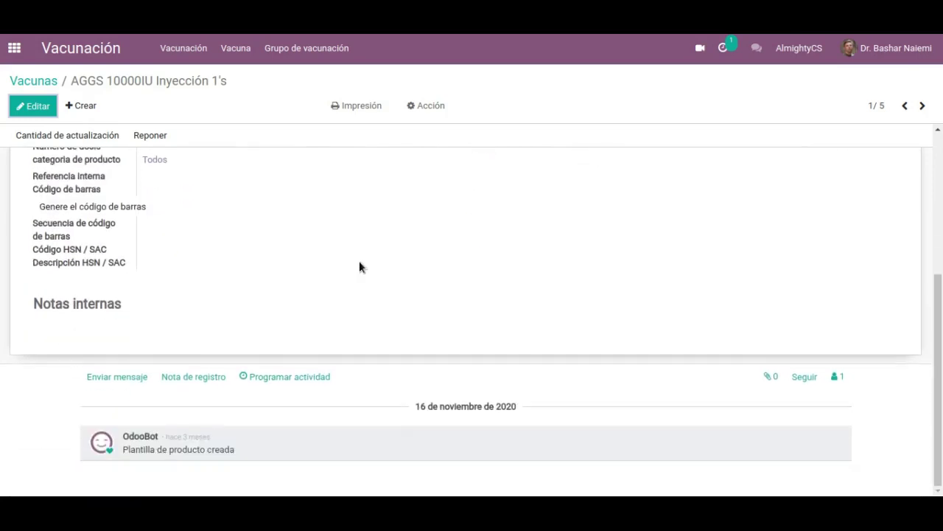
scroll(359, 268, "up", 2)
scroll(353, 265, "up", 1)
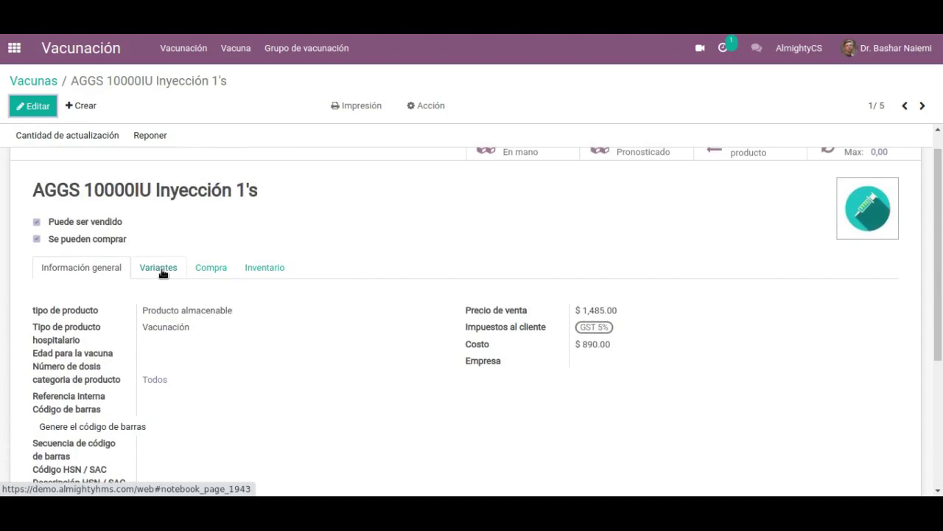
Review the vaccine's variants, purchase and inventory details, including its logistics, traceability and delivery descriptions
left_click(164, 271)
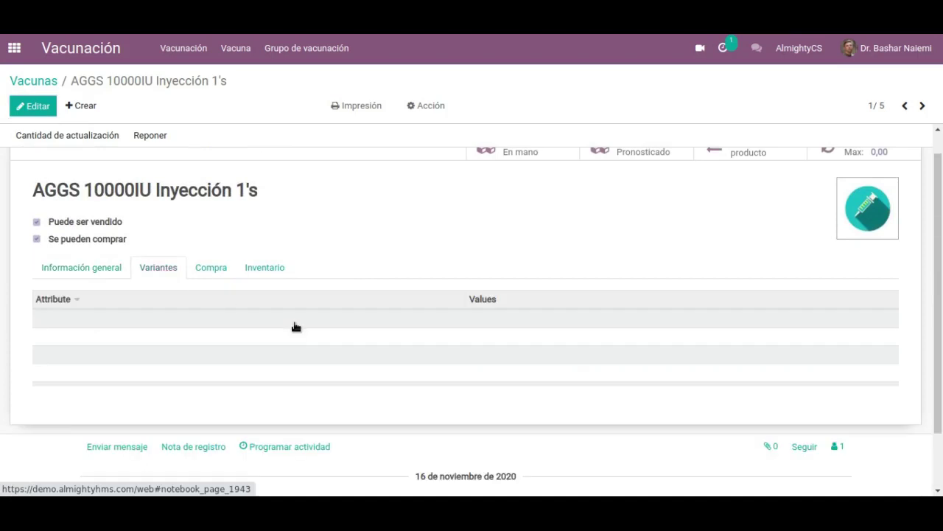
left_click(215, 270)
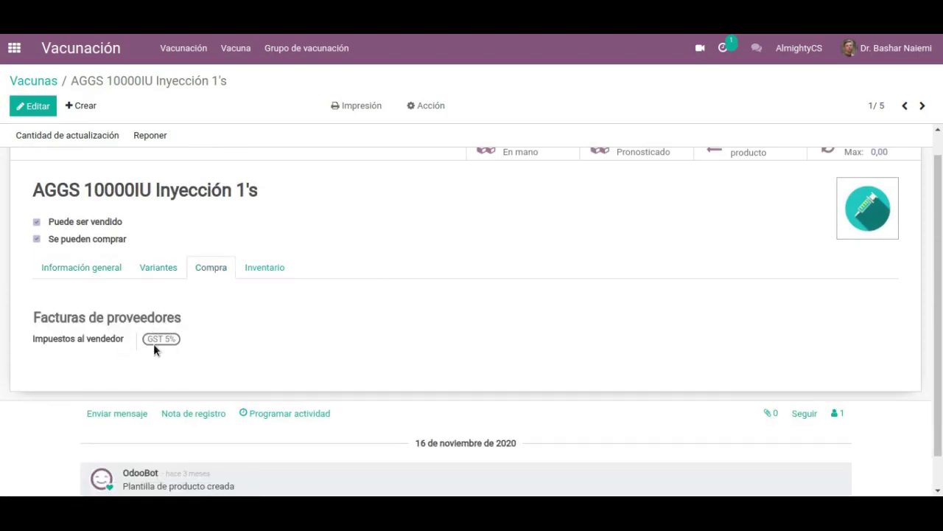
left_click(270, 272)
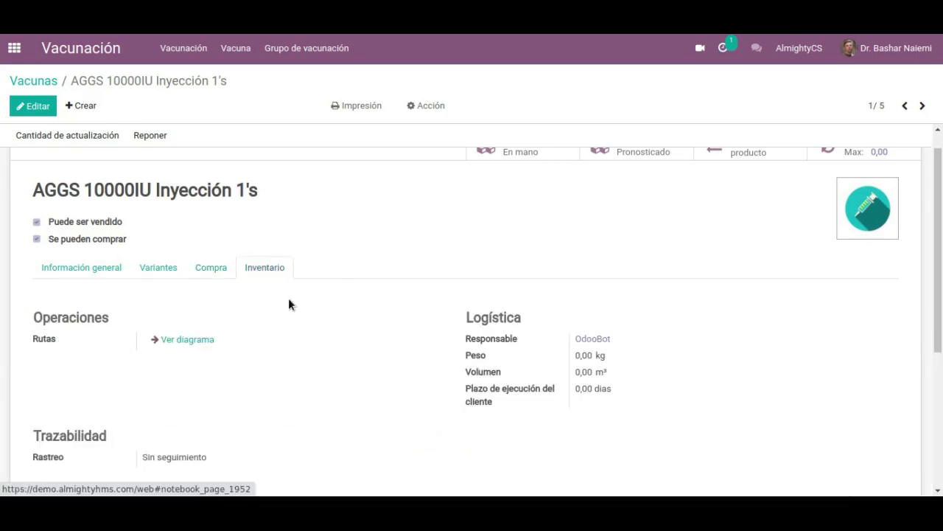
scroll(309, 336, "down", 2)
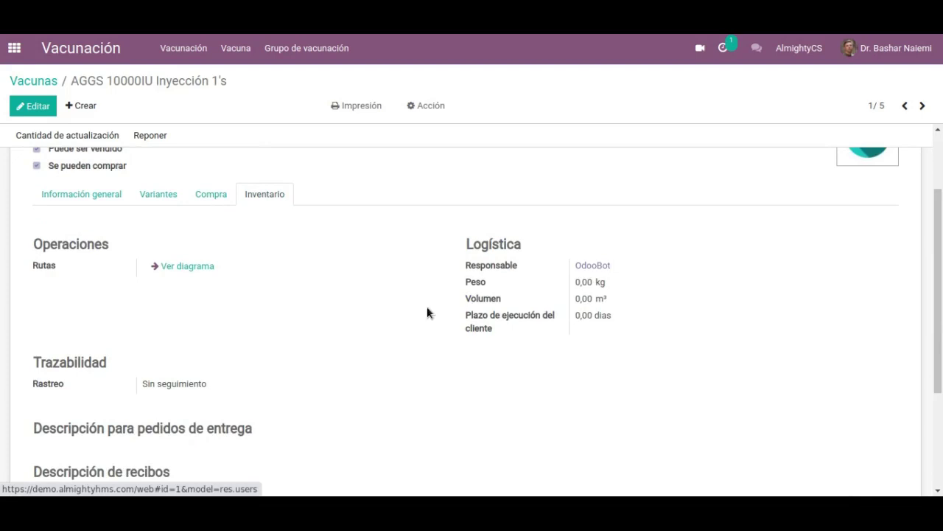
scroll(420, 304, "down", 2)
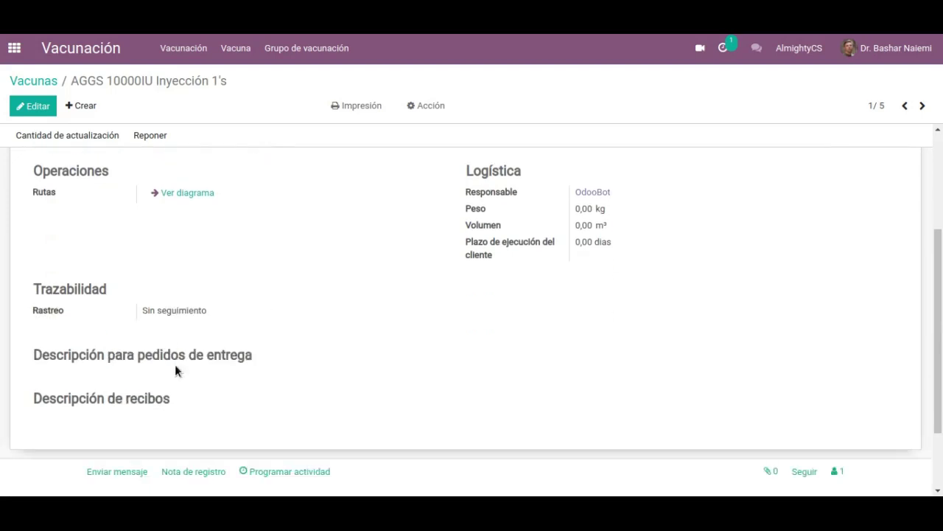
scroll(310, 358, "up", 5)
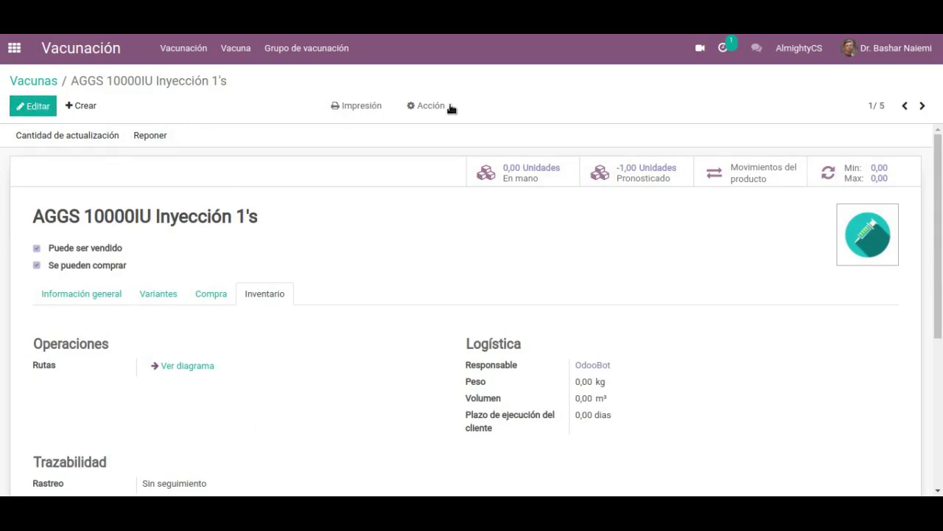
Check which print formats and record actions are available for the AGGS 10000IU vaccine
left_click(347, 111)
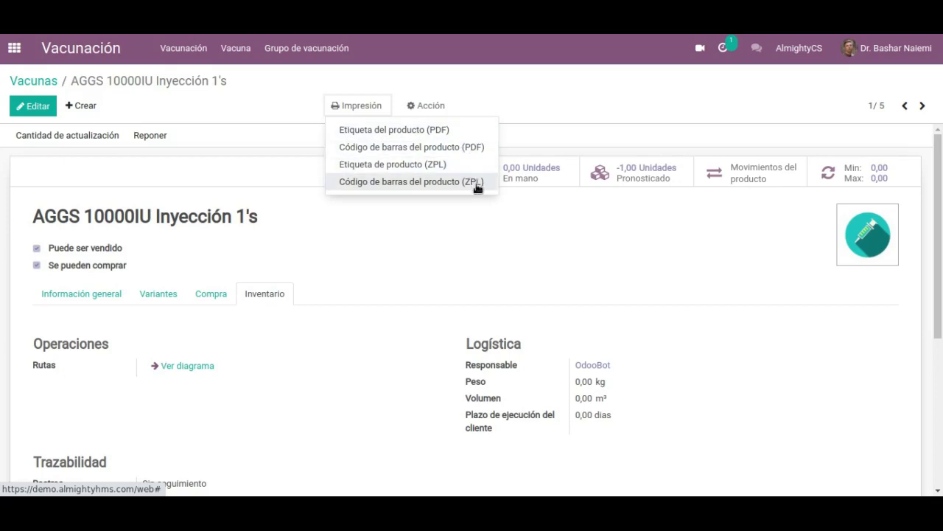
left_click(429, 105)
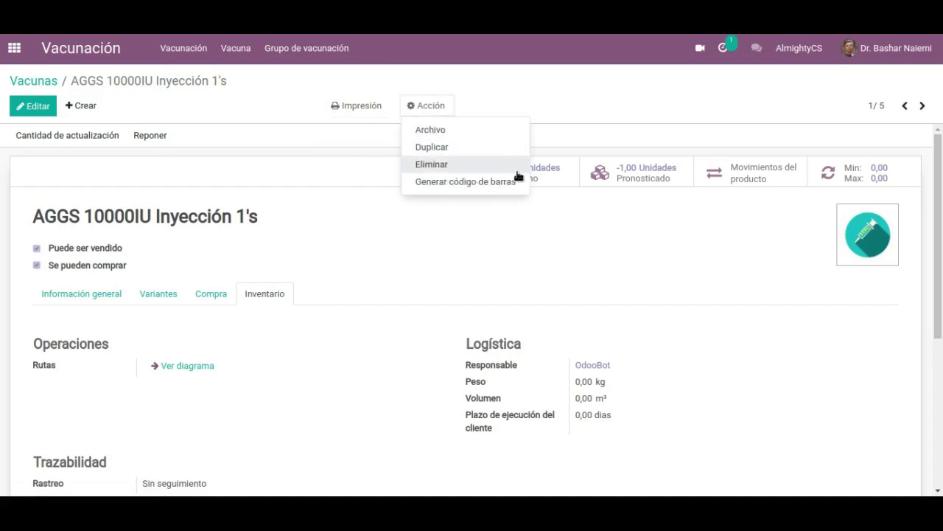
left_click(499, 97)
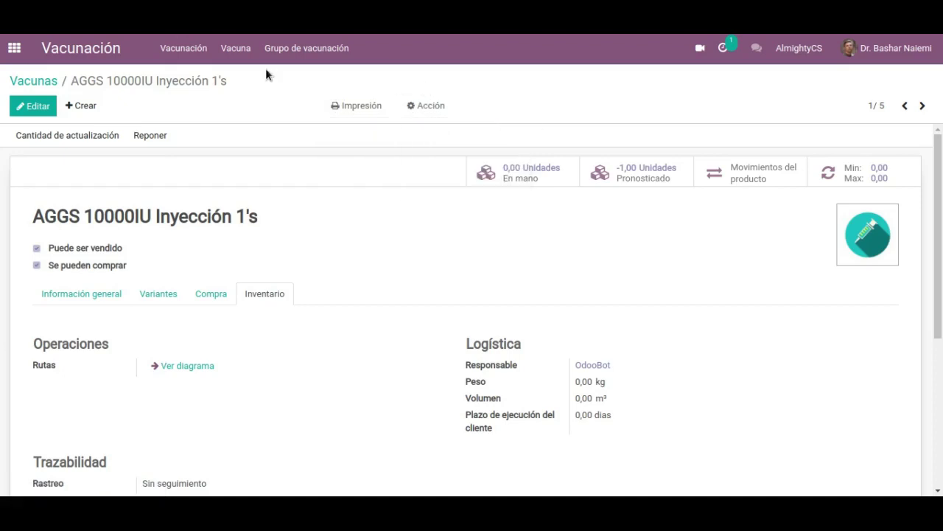
View the vaccination group record, and start a new vaccination entry to examine its fields
left_click(302, 52)
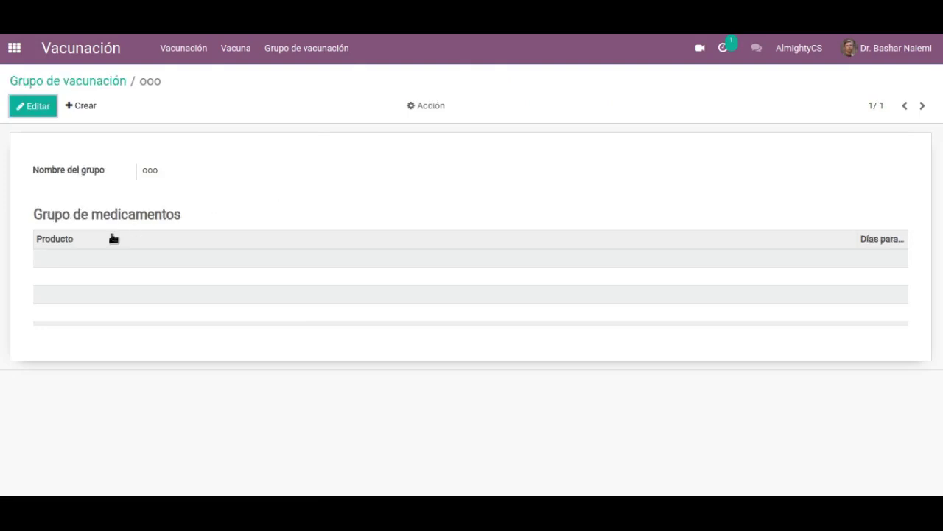
left_click(184, 49)
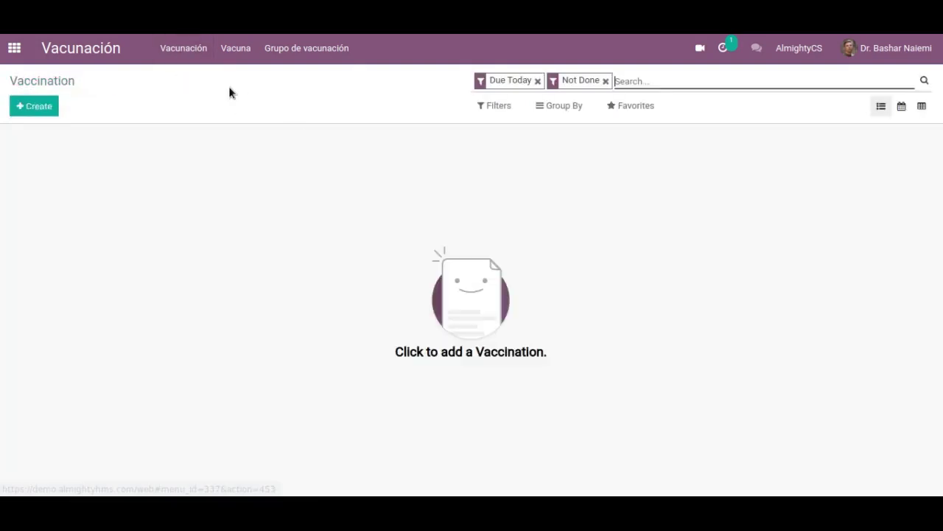
left_click(47, 110)
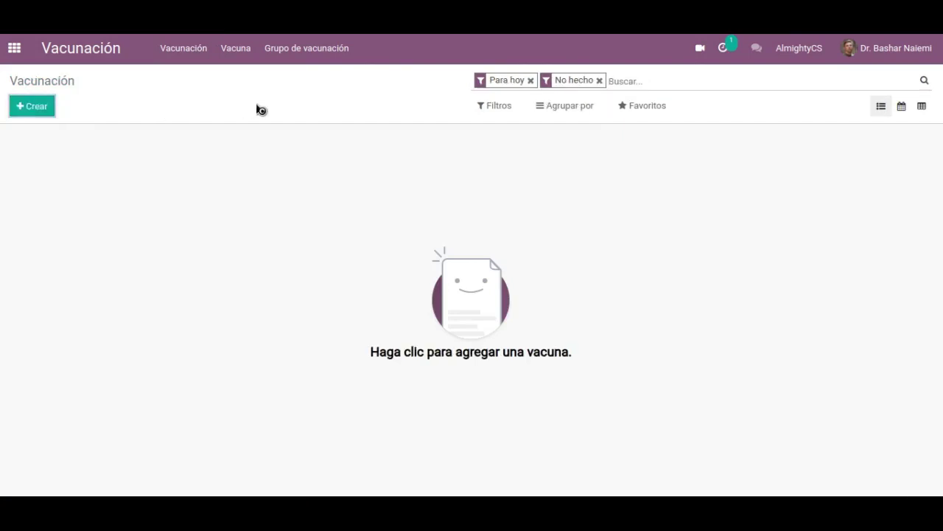
key("alt+c")
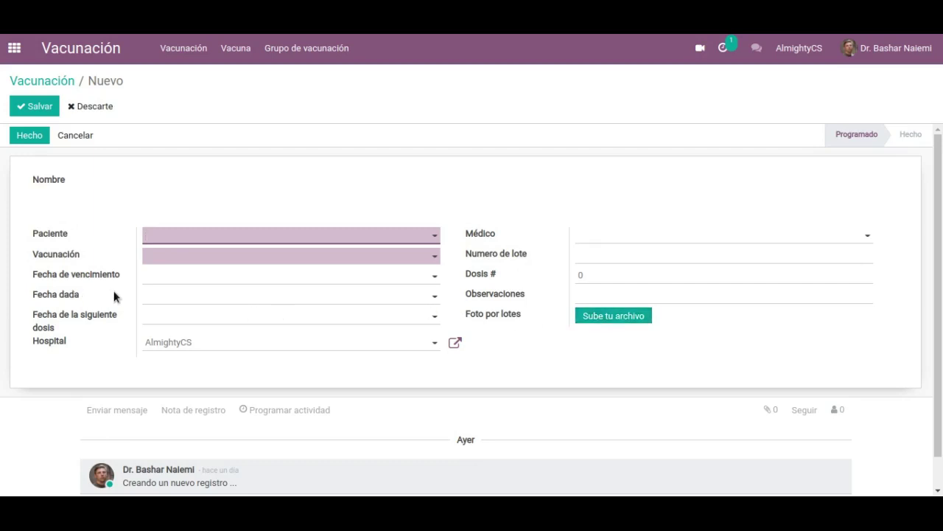
scroll(133, 294, "down", 1)
scroll(347, 285, "up", 1)
Switch to the Banco de Sangre module and inspect the contact details and message log of the listed blood donor
left_click(14, 48)
left_click(704, 270)
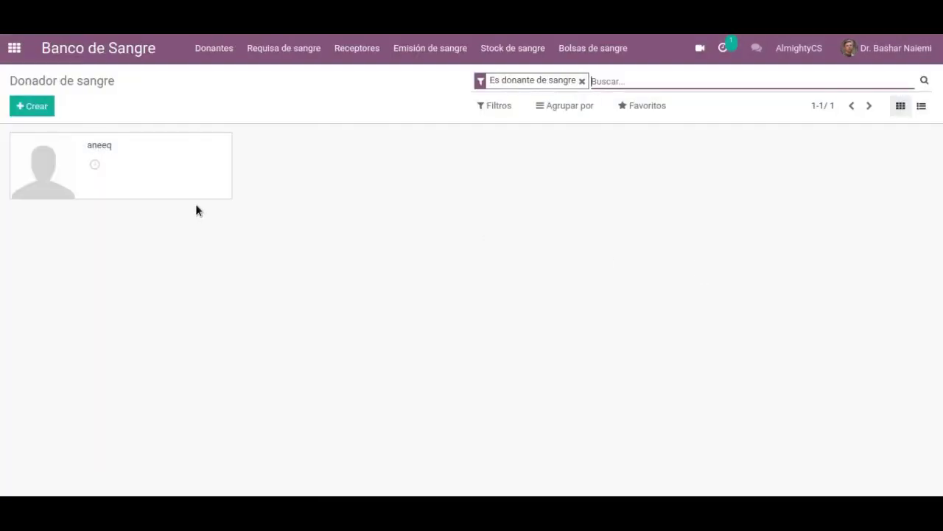
left_click(160, 165)
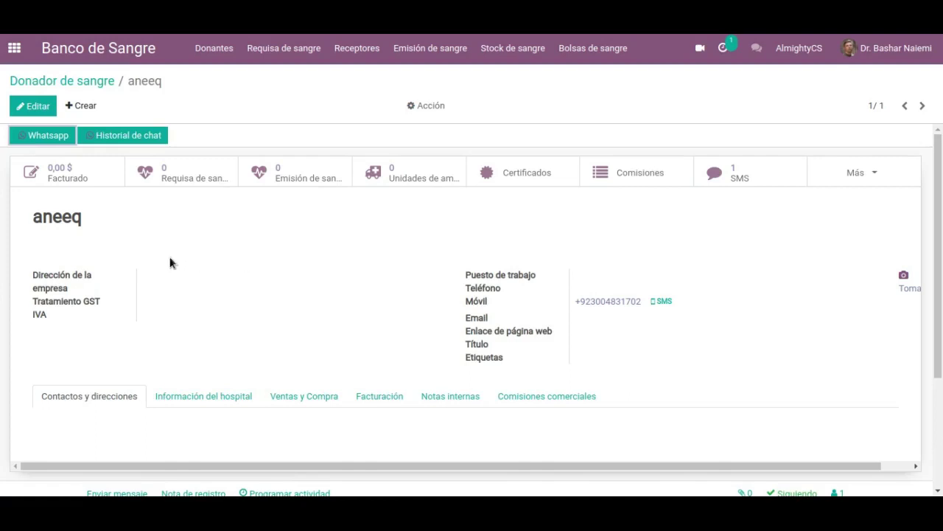
scroll(326, 257, "down", 2)
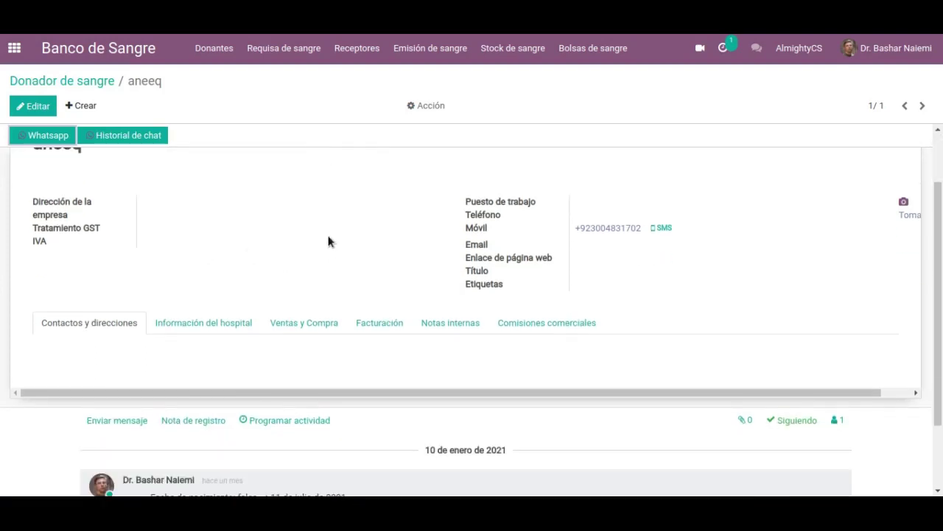
scroll(328, 241, "down", 2)
scroll(324, 244, "up", 3)
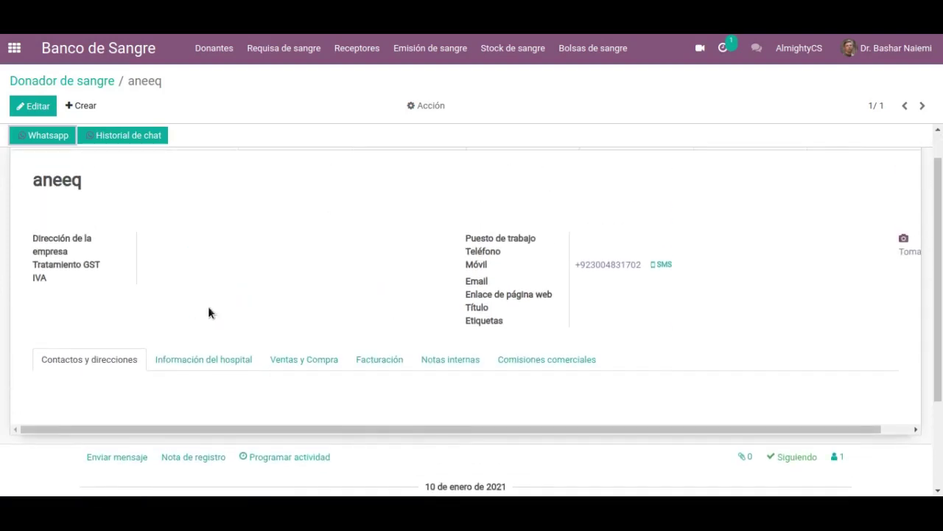
Review the donor's hospital information, sales and purchase, invoicing, internal notes and commission details, plus the additional linked messaging records
left_click(206, 361)
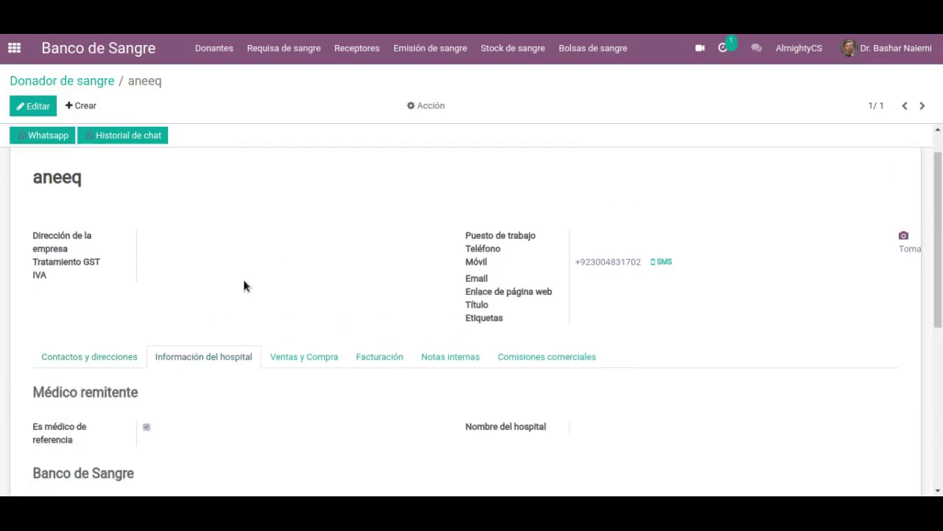
scroll(254, 324, "down", 3)
scroll(316, 297, "down", 2)
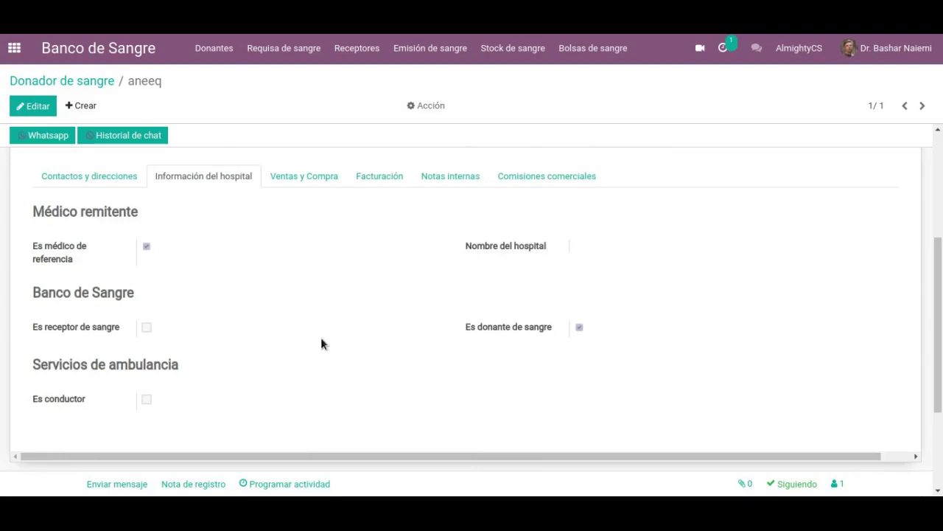
left_click(310, 183)
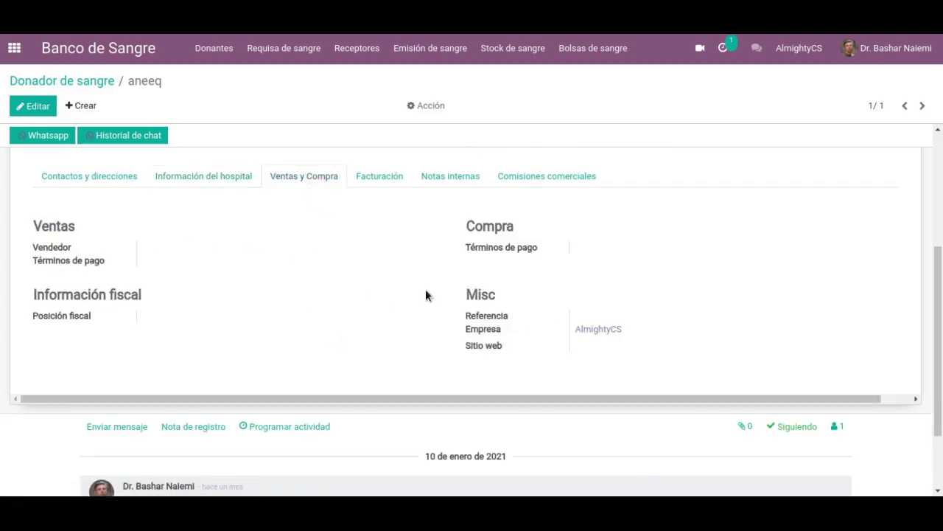
left_click(385, 181)
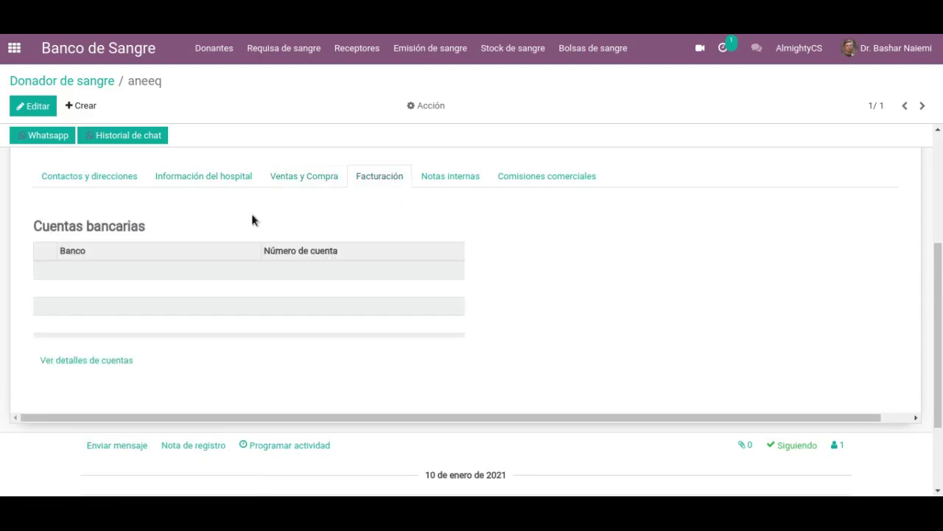
left_click(462, 177)
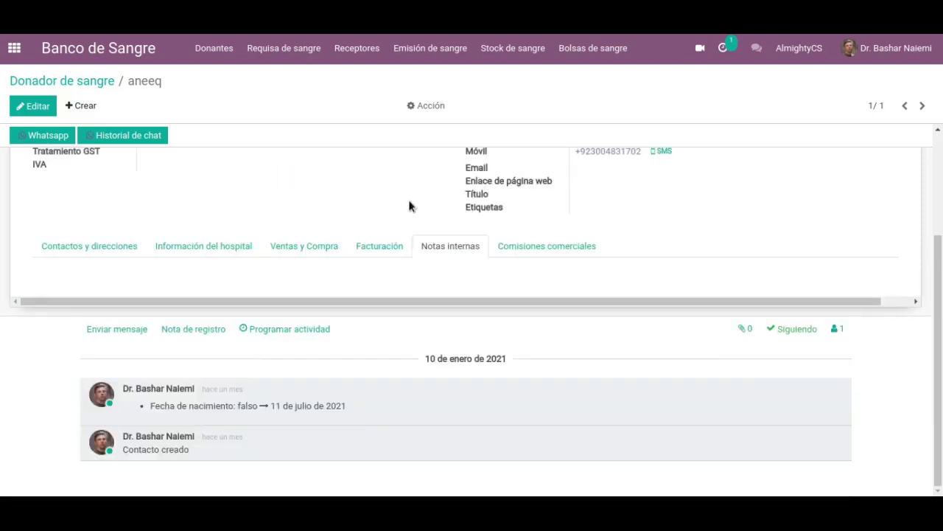
left_click(555, 251)
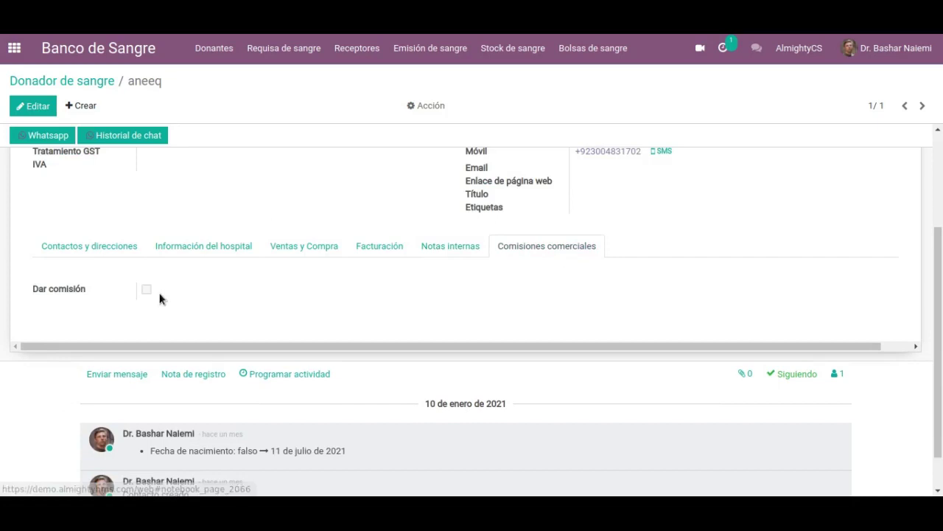
scroll(289, 258, "up", 2)
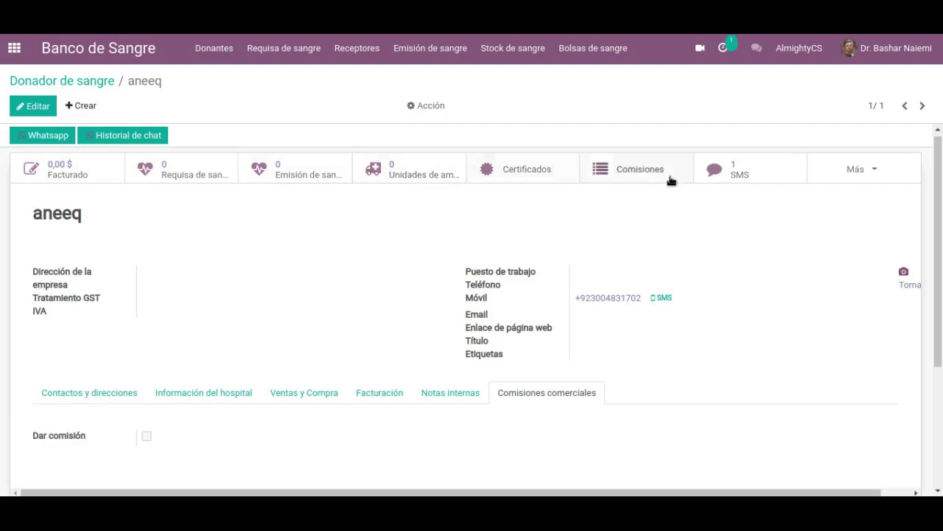
left_click(865, 172)
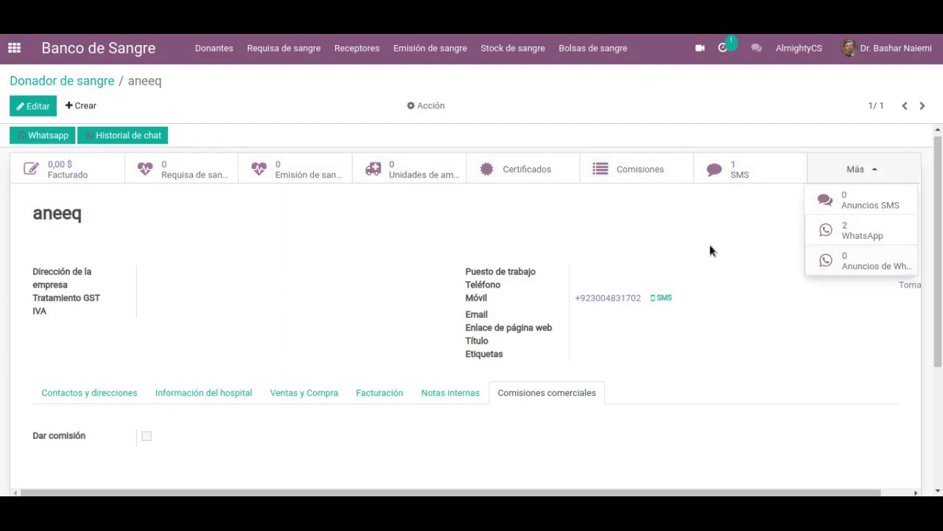
Check which record actions are available for the blood donor
left_click(476, 150)
left_click(420, 106)
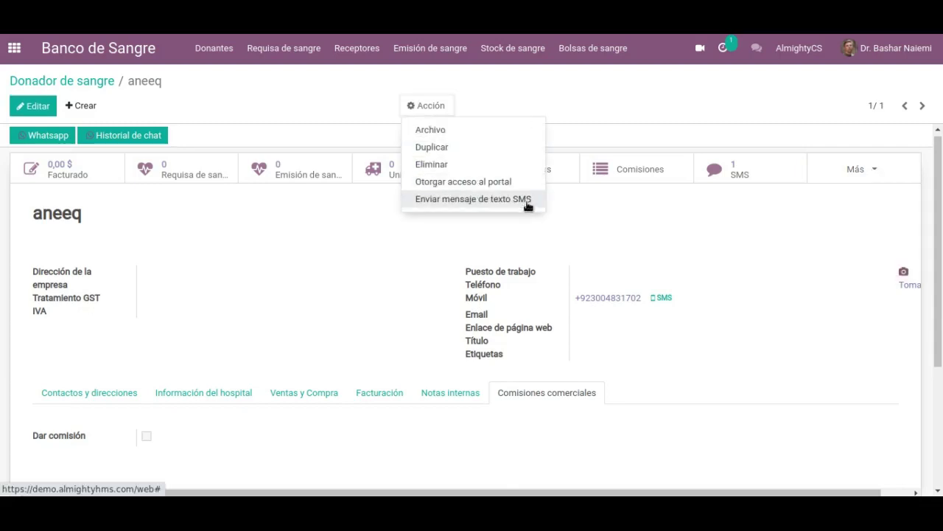
left_click(390, 82)
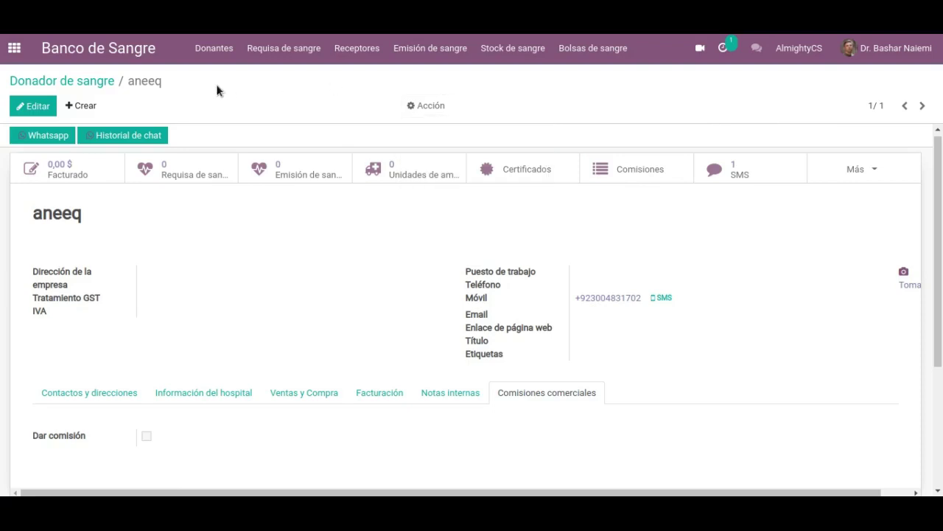
Open the running blood requisition, review its patient, blood group and bag details, and check its available record actions
left_click(286, 48)
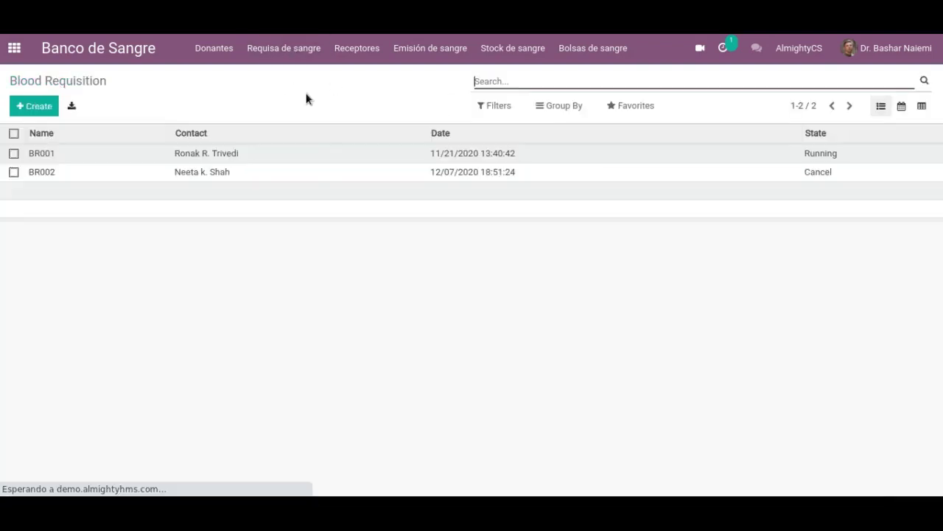
left_click(227, 157)
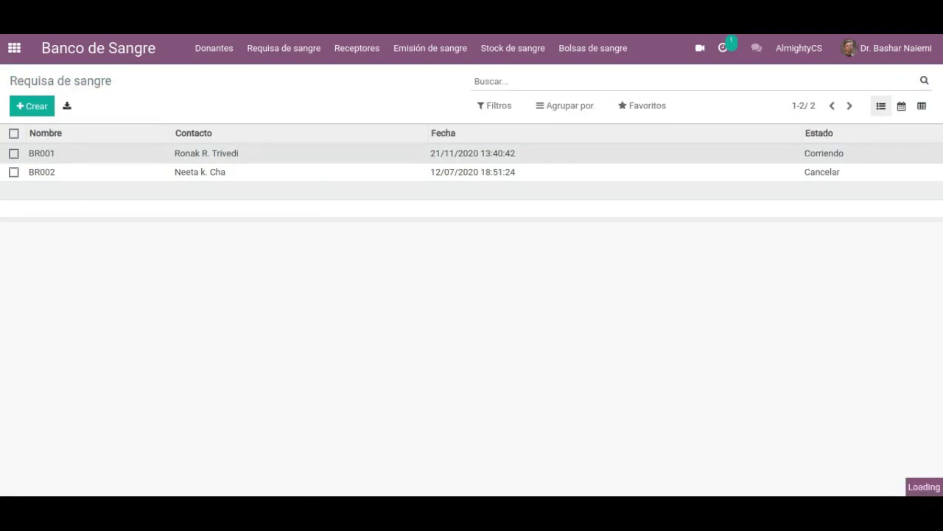
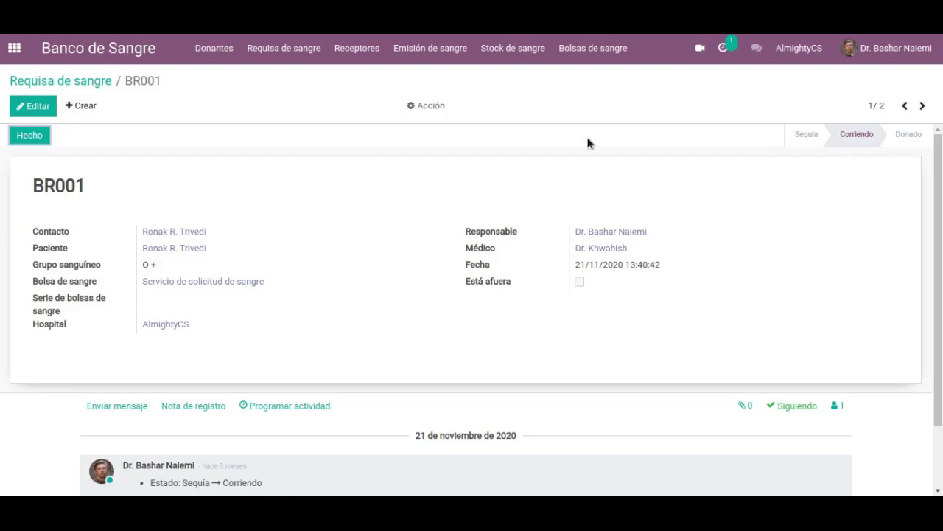
left_click(432, 105)
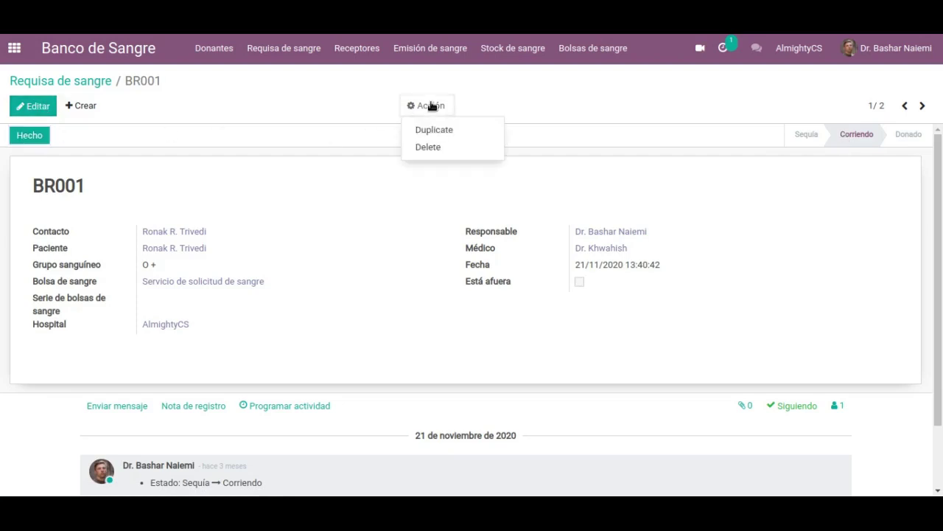
left_click(401, 193)
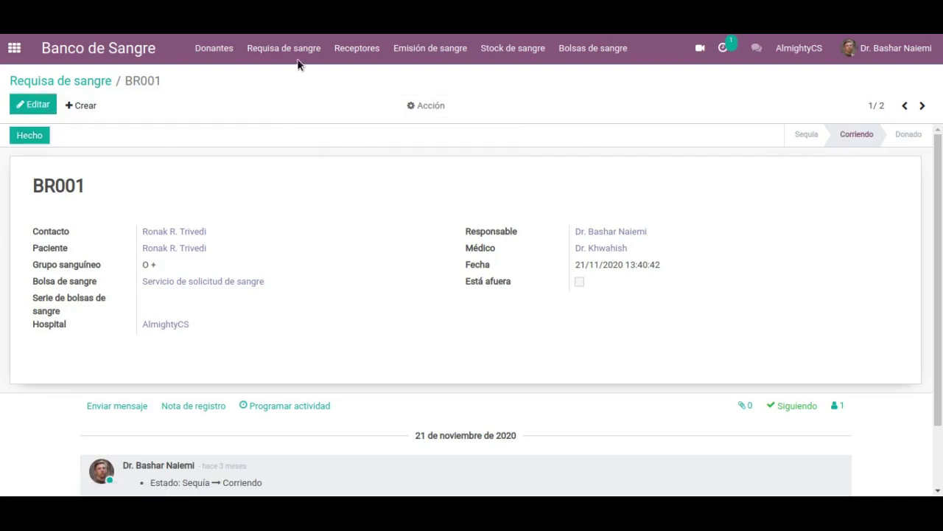
Bring up the contacts among the blood recipients
left_click(362, 54)
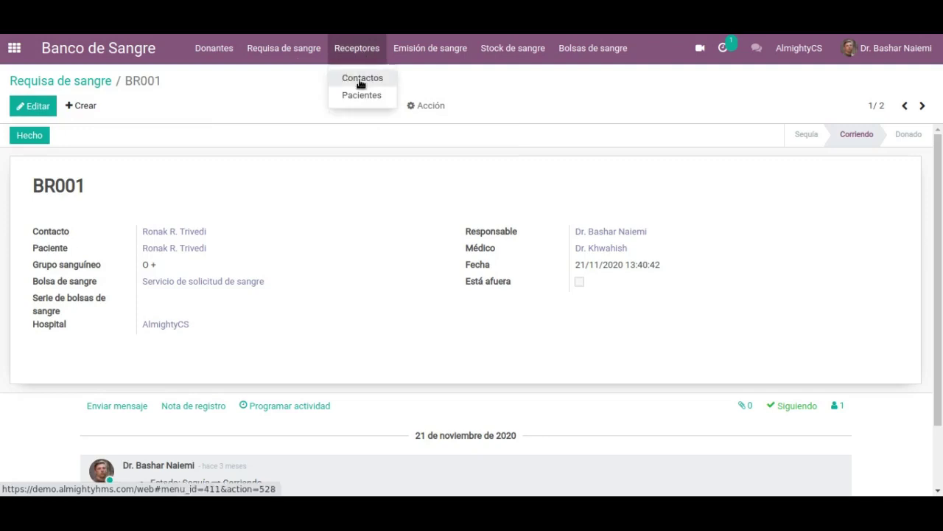
Open the existing contact among the blood receivers and review its hospital information down to the ambulance services section
left_click(359, 80)
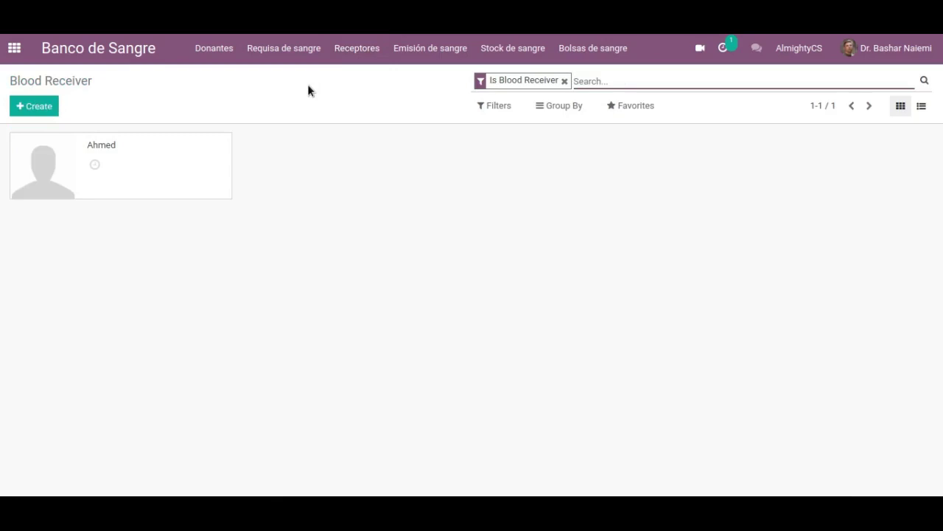
left_click(184, 166)
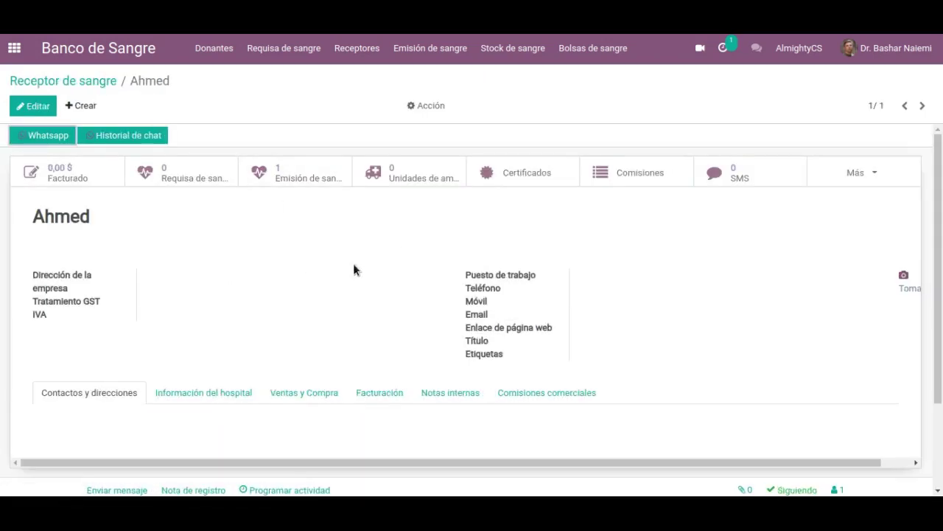
left_click(204, 391)
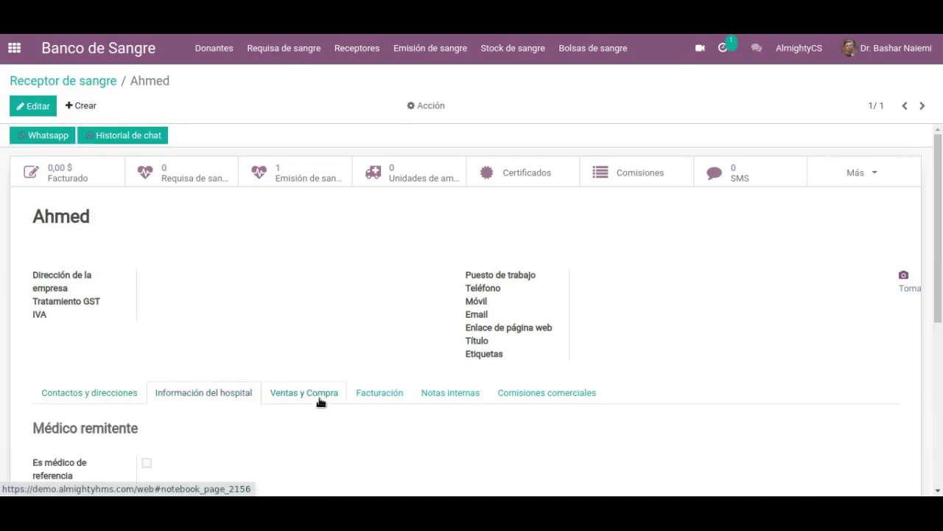
scroll(320, 403, "down", 2)
scroll(319, 397, "down", 3)
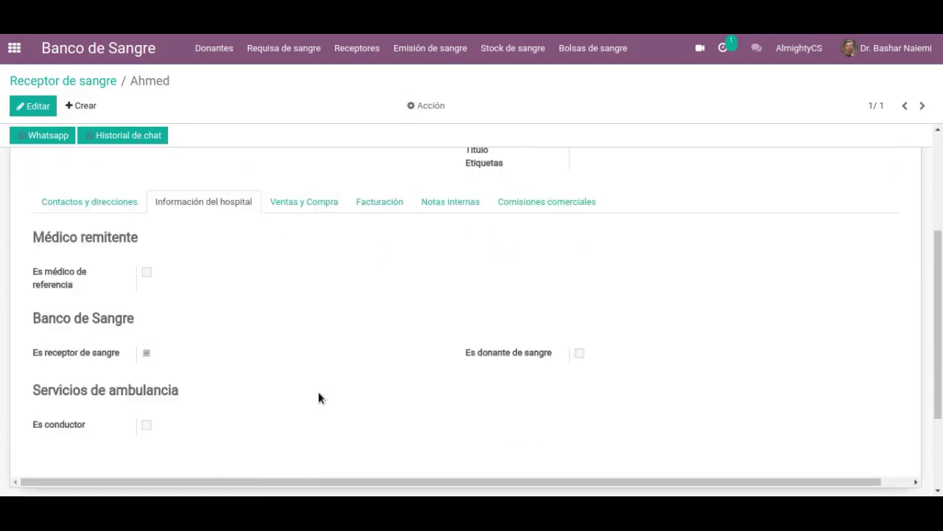
Review the receiver contact's sales and purchase, invoicing, internal notes and commercial commission details
scroll(317, 390, "up", 2)
left_click(316, 322)
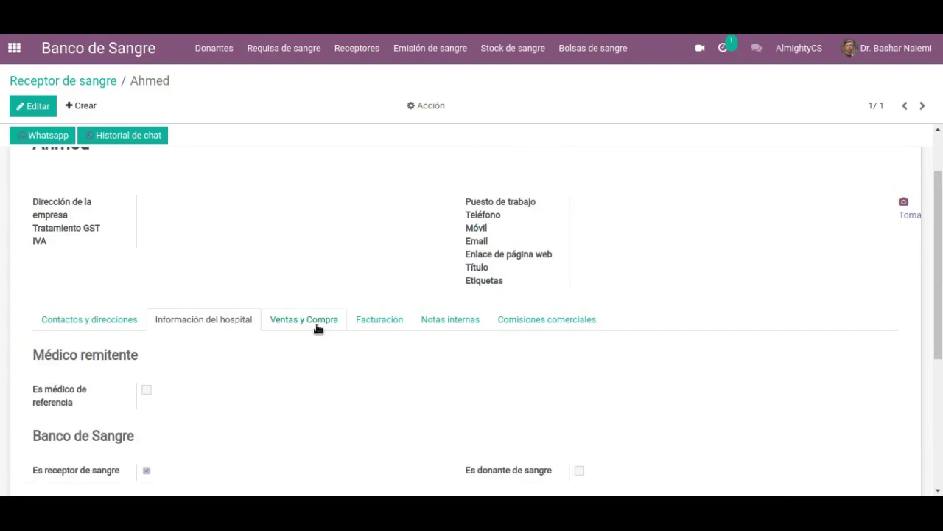
left_click(376, 327)
left_click(452, 324)
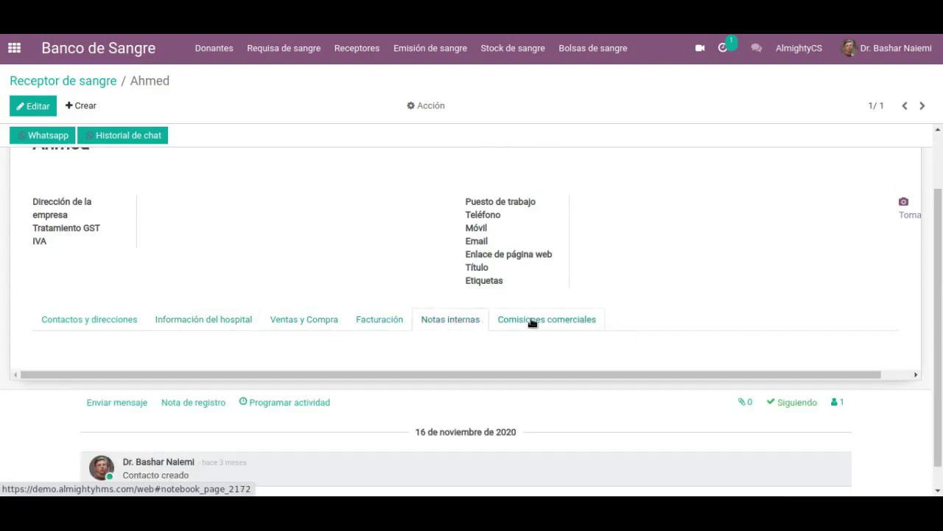
left_click(531, 322)
scroll(396, 261, "up", 2)
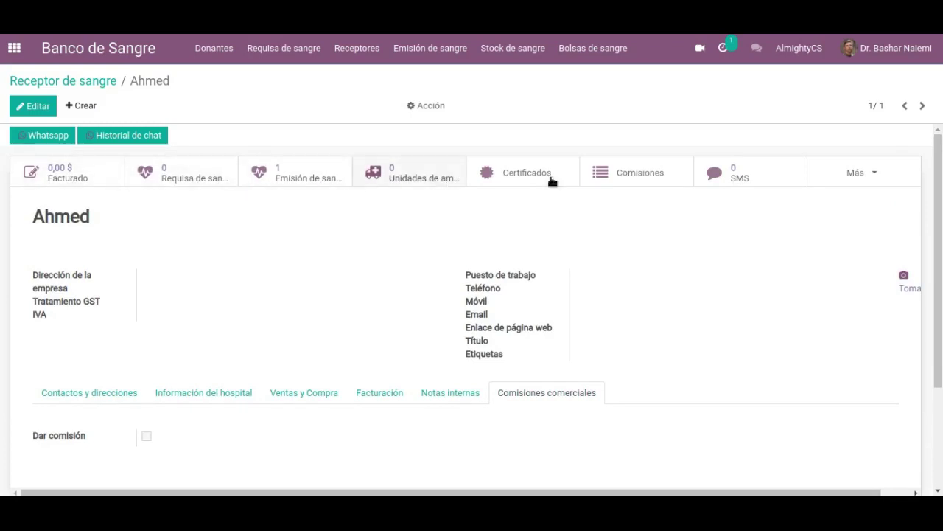
Look through the receiver contact's additional linked records and the actions available for it
left_click(859, 172)
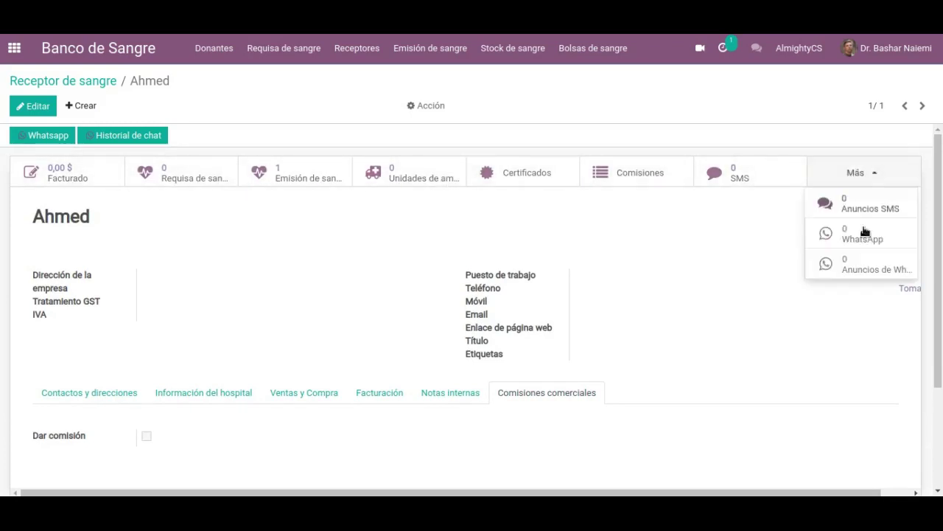
left_click(700, 230)
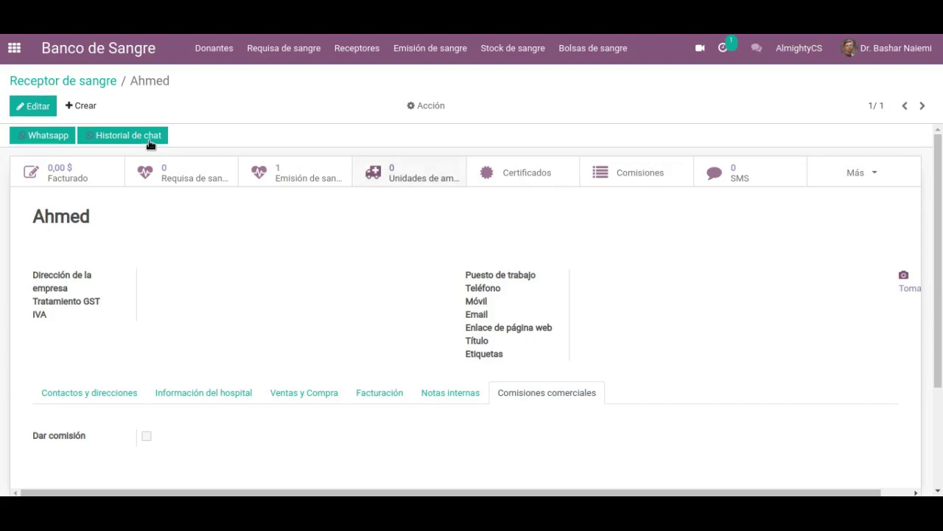
left_click(432, 108)
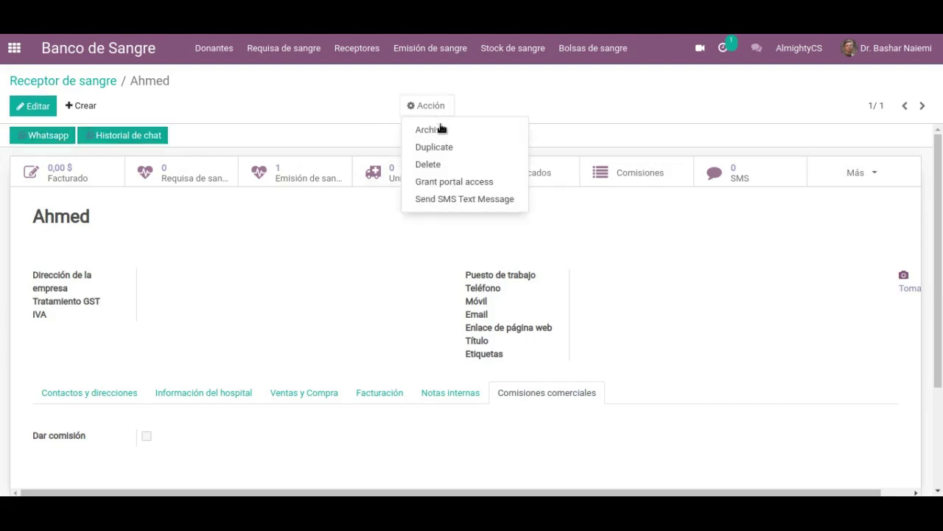
left_click(322, 102)
Open the existing patient among the blood receivers and review the general information on the record
left_click(358, 50)
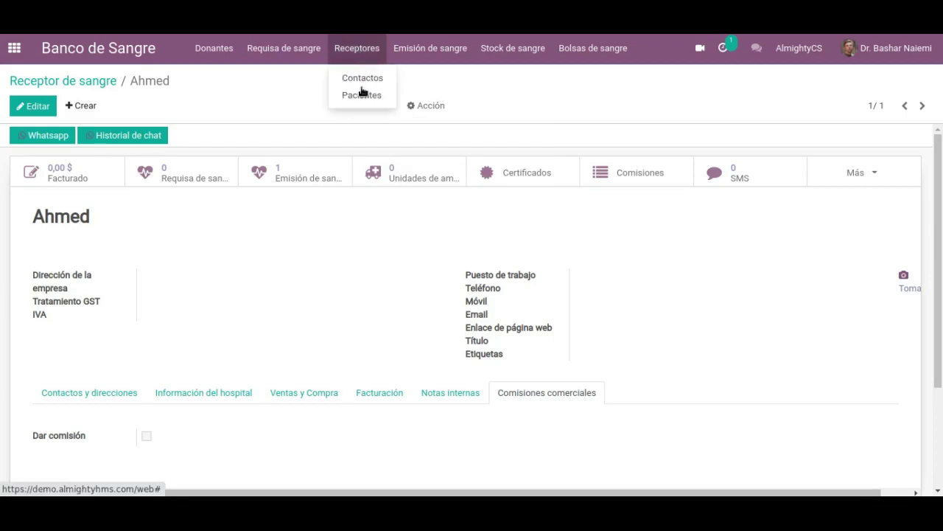
left_click(361, 95)
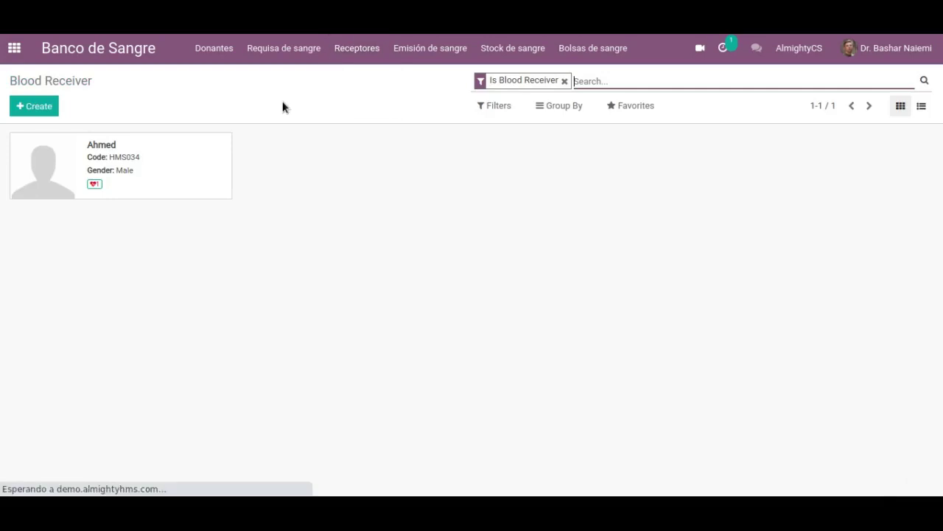
left_click(184, 167)
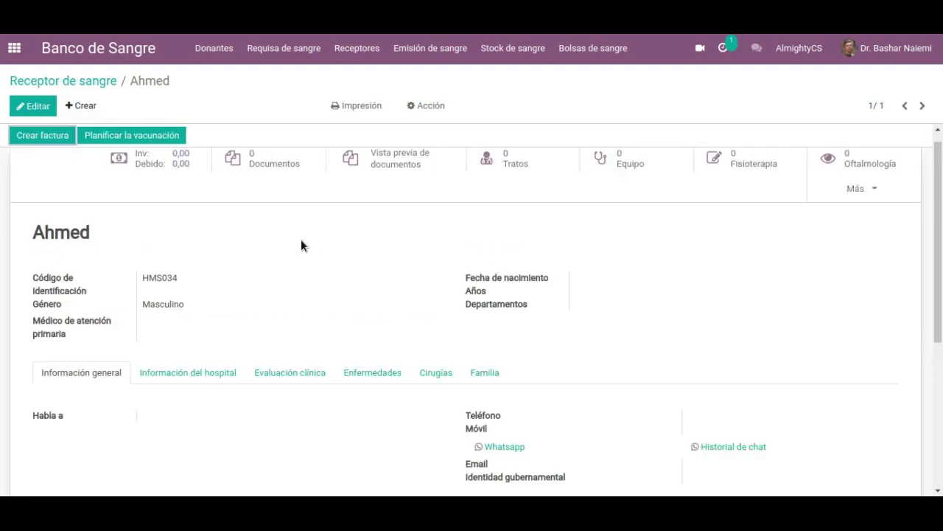
scroll(301, 239, "down", 1)
scroll(322, 353, "down", 3)
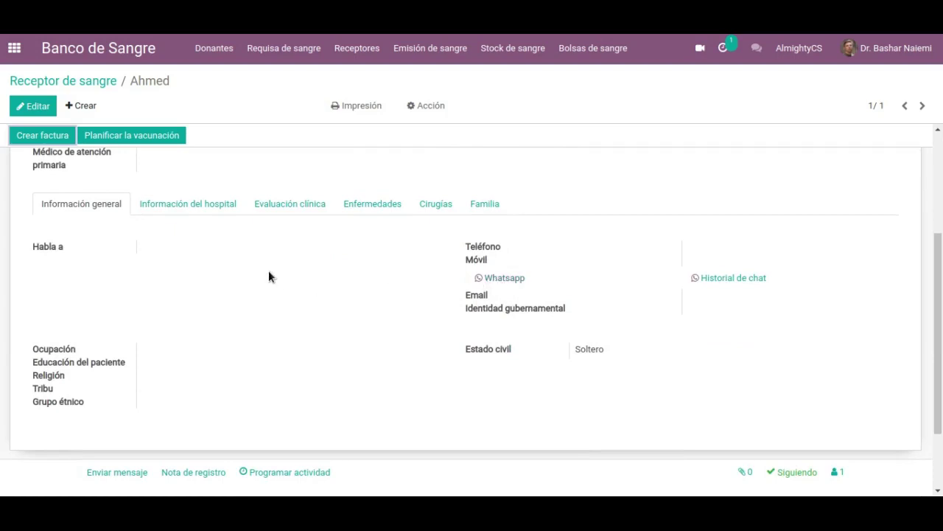
Review the patient's hospital information and clinical evaluation details
scroll(268, 270, "up", 1)
left_click(203, 246)
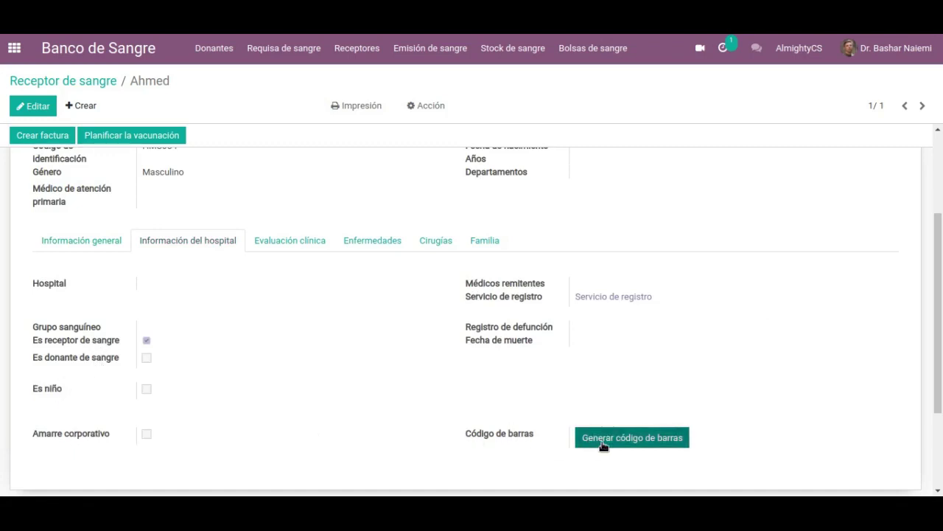
left_click(286, 246)
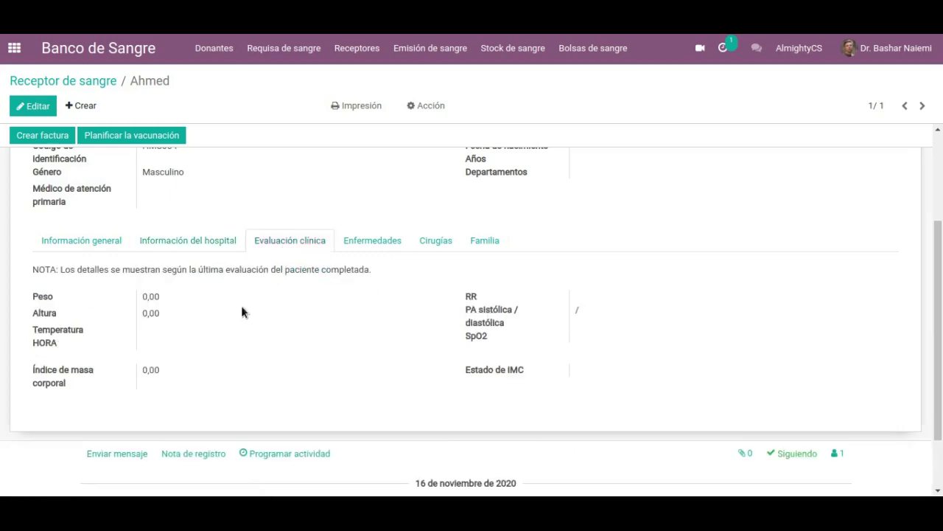
Examine the patient's disease history, family illnesses and genetic risk, plus the past surgeries and family members
left_click(377, 243)
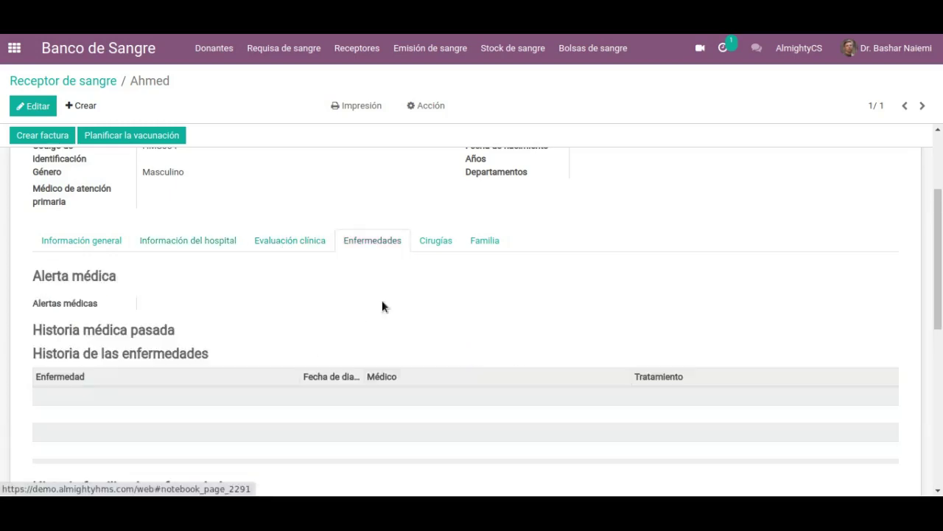
scroll(375, 294, "down", 2)
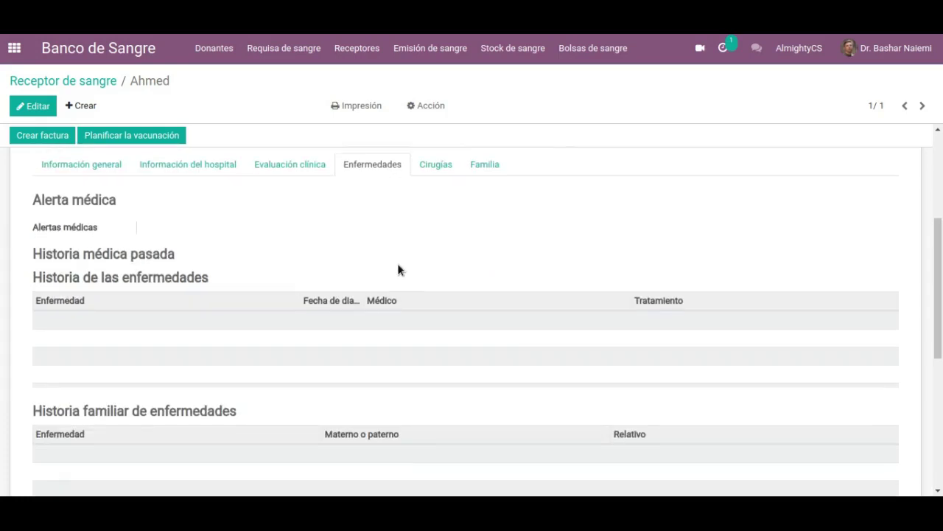
scroll(397, 265, "down", 3)
scroll(399, 268, "down", 3)
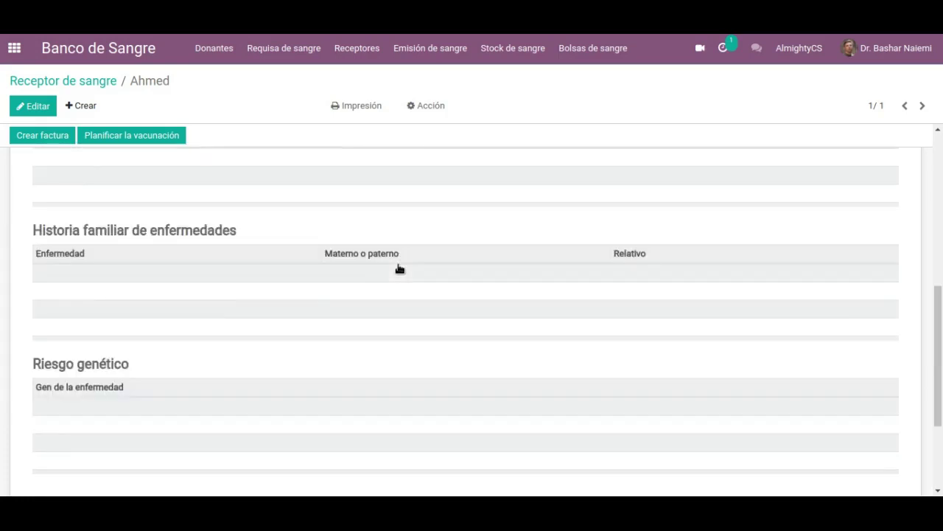
scroll(399, 268, "up", 2)
scroll(399, 268, "up", 5)
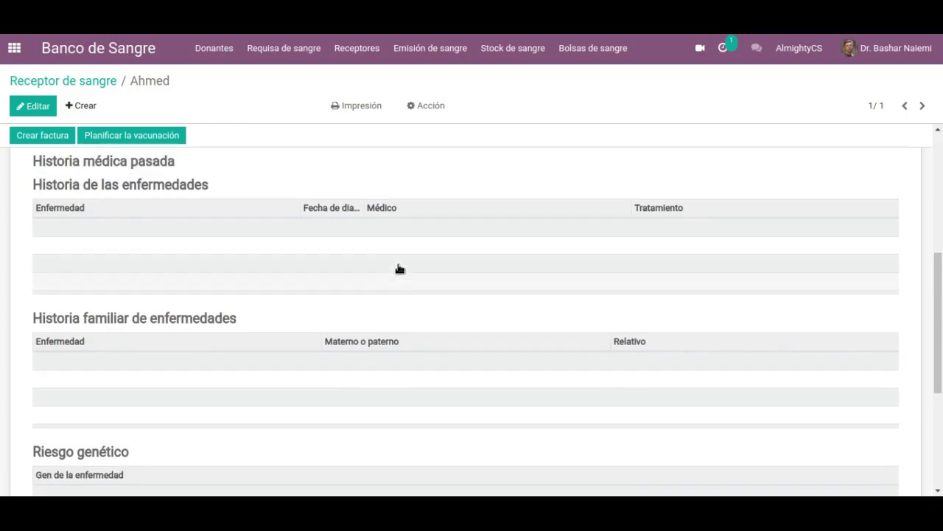
left_click(432, 243)
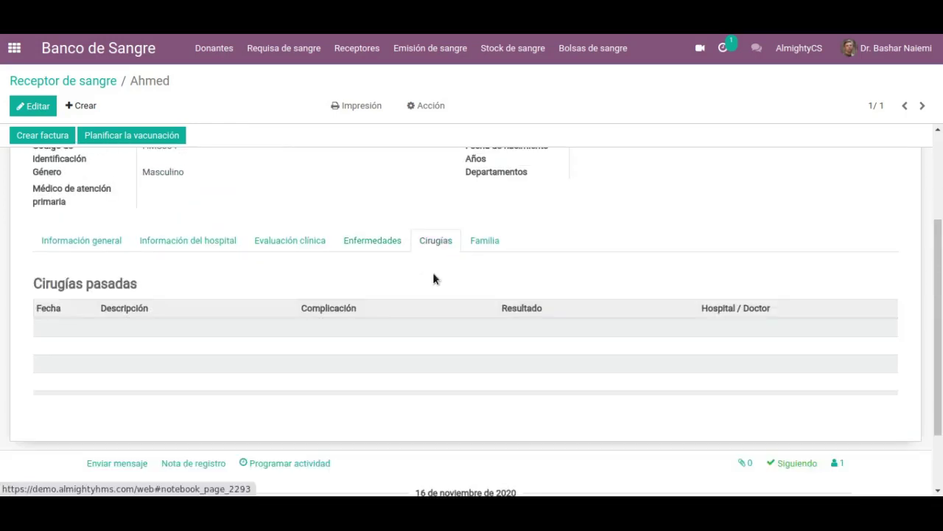
left_click(480, 241)
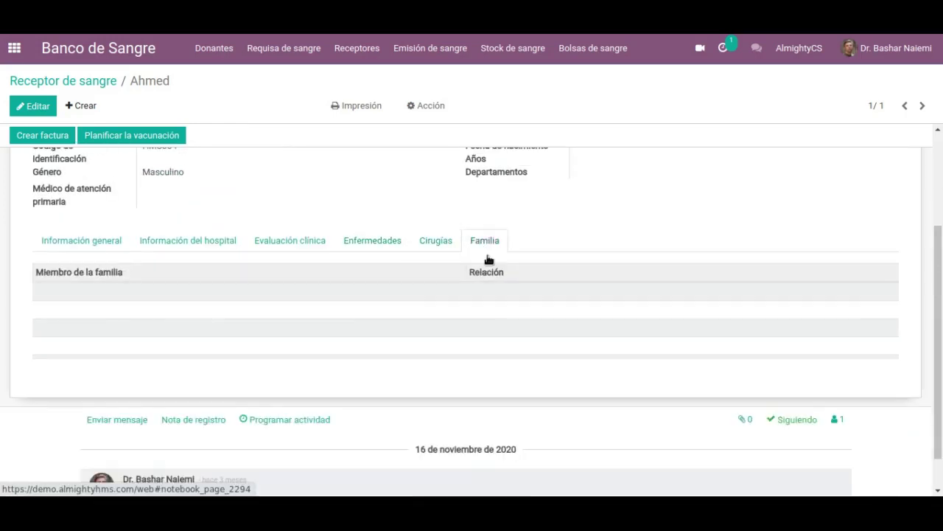
Look through the full list of additional records linked to the patient, down to the blood requisitions
scroll(406, 290, "up", 3)
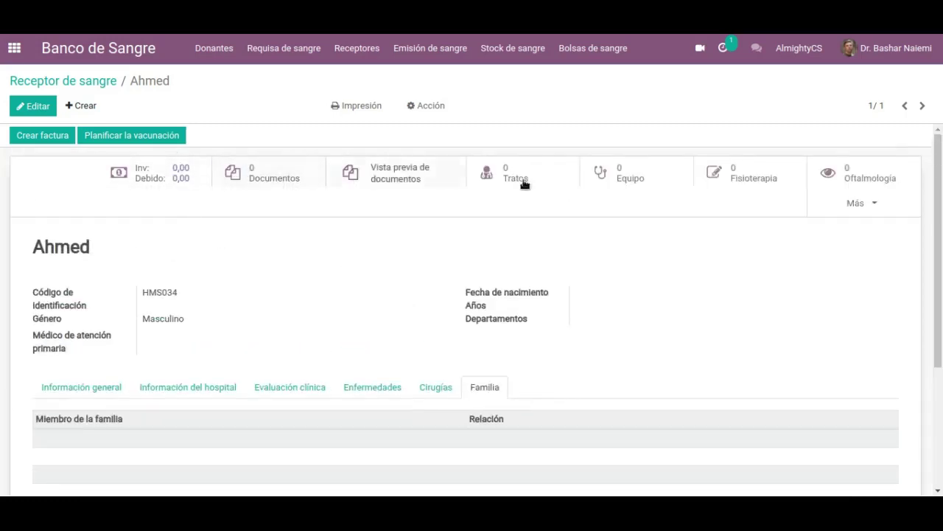
left_click(882, 212)
left_click_drag(936, 331, 939, 472)
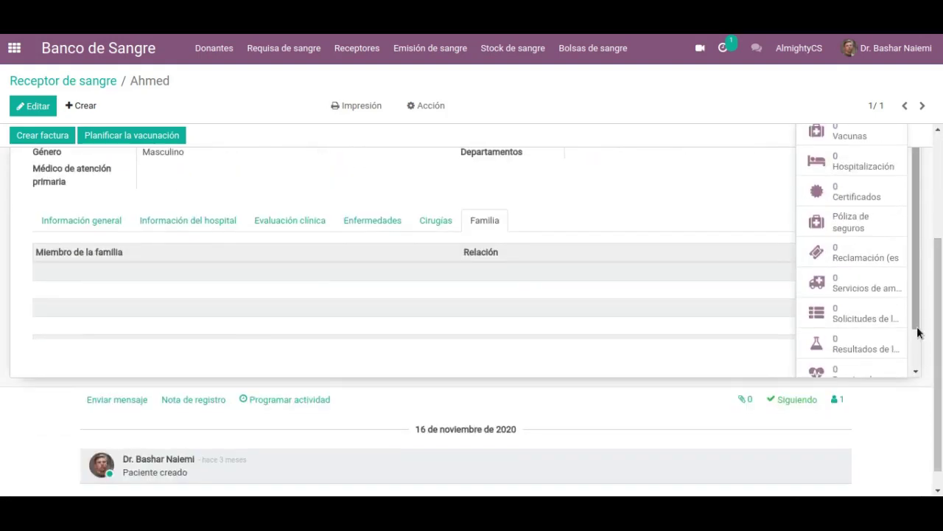
left_click_drag(918, 331, 920, 361)
scroll(907, 348, "down", 3)
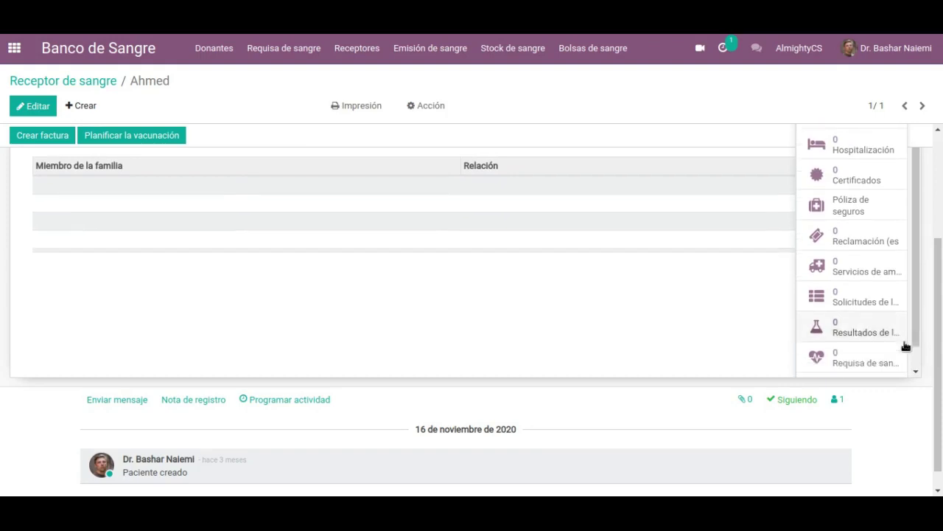
left_click(728, 286)
scroll(728, 286, "up", 10)
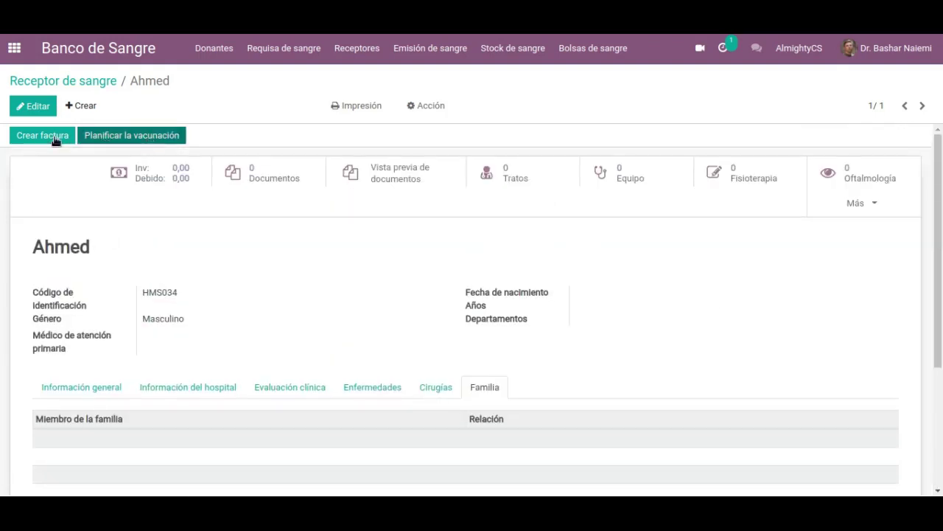
Check which printouts and actions are available for the patient record
left_click(362, 106)
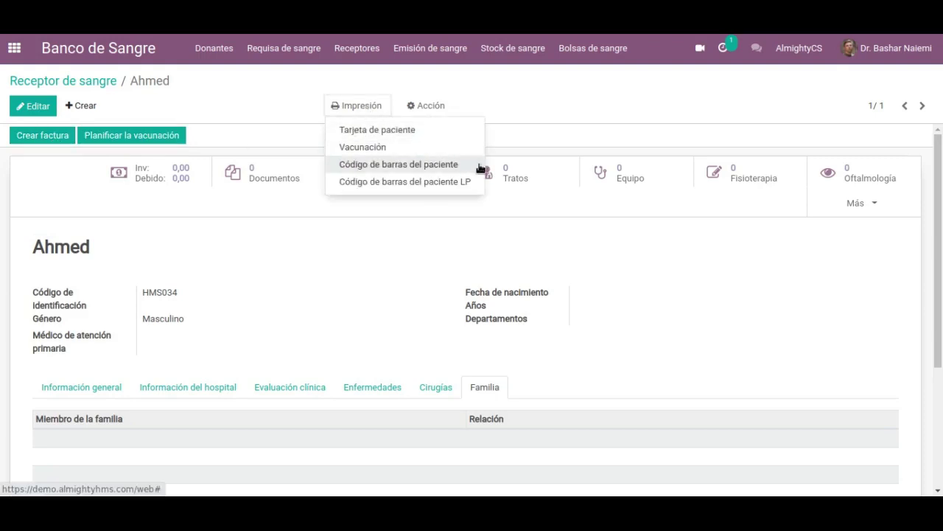
left_click(433, 107)
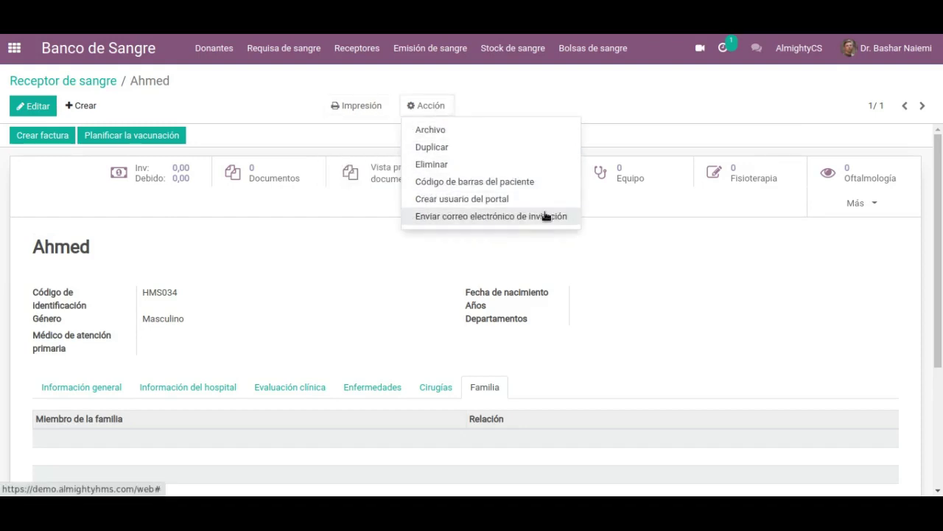
left_click(550, 94)
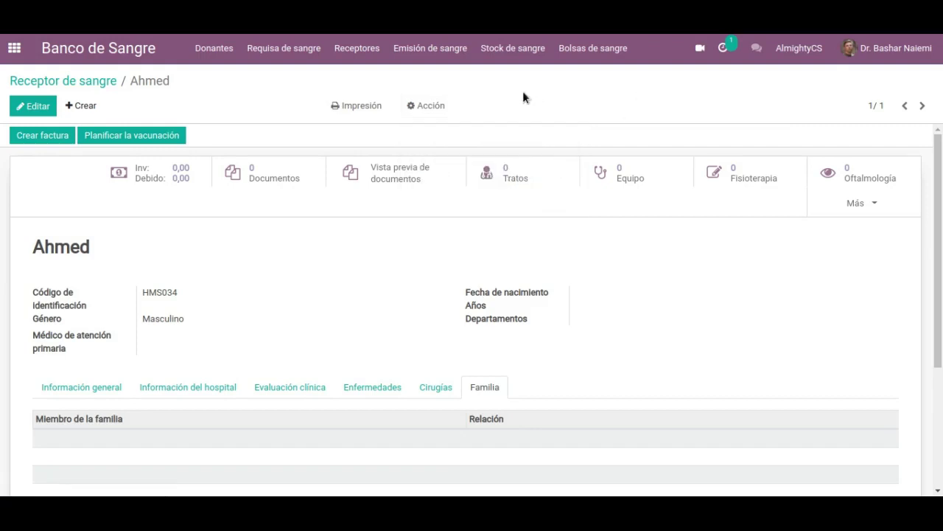
Open the existing blood issuance record and check its details and available actions
left_click(438, 53)
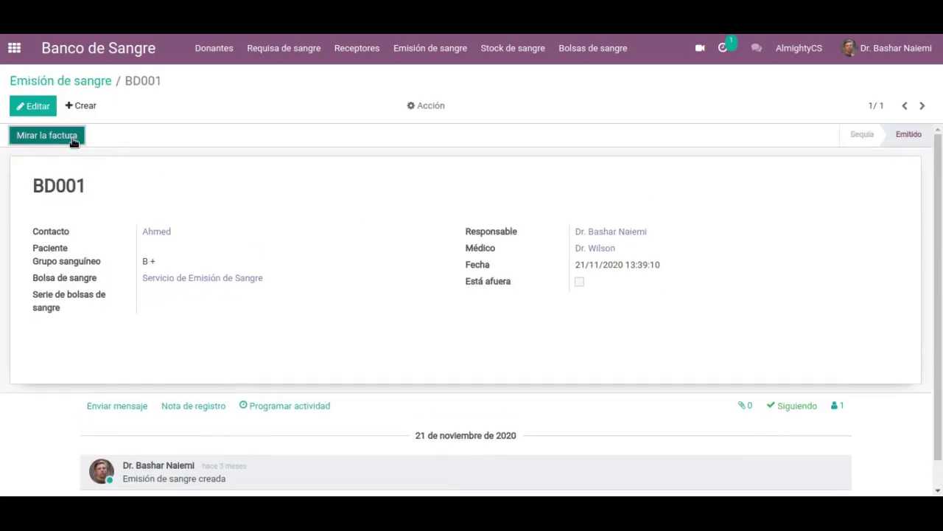
left_click(435, 106)
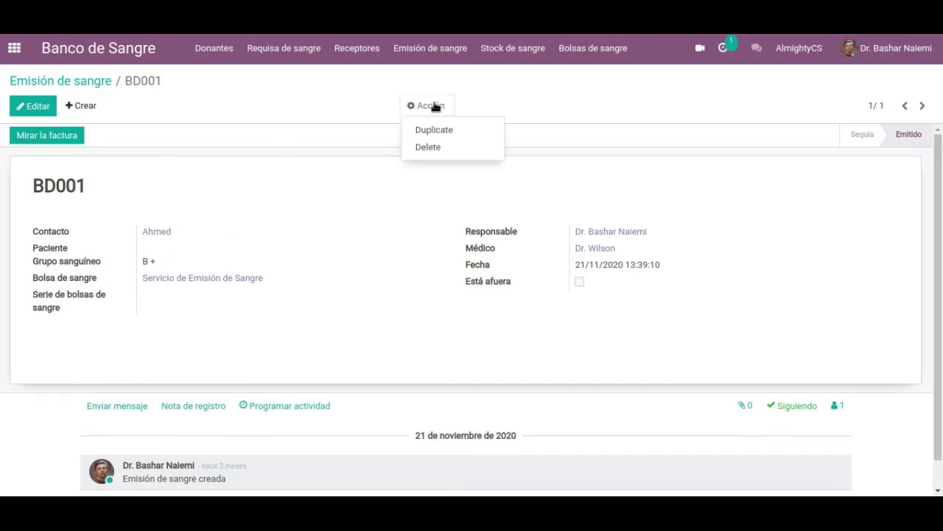
left_click(401, 216)
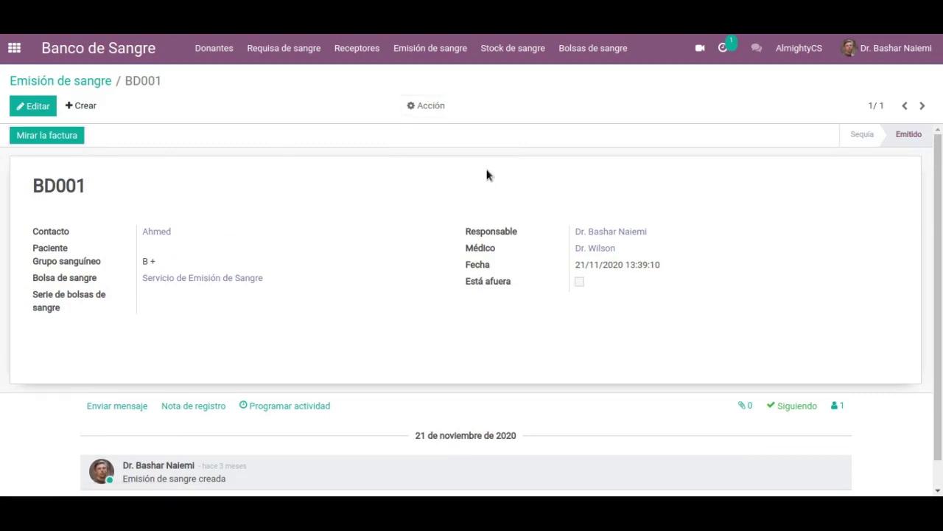
Open a new lot/serial number form in the blood stock and review its blank fields
left_click(510, 53)
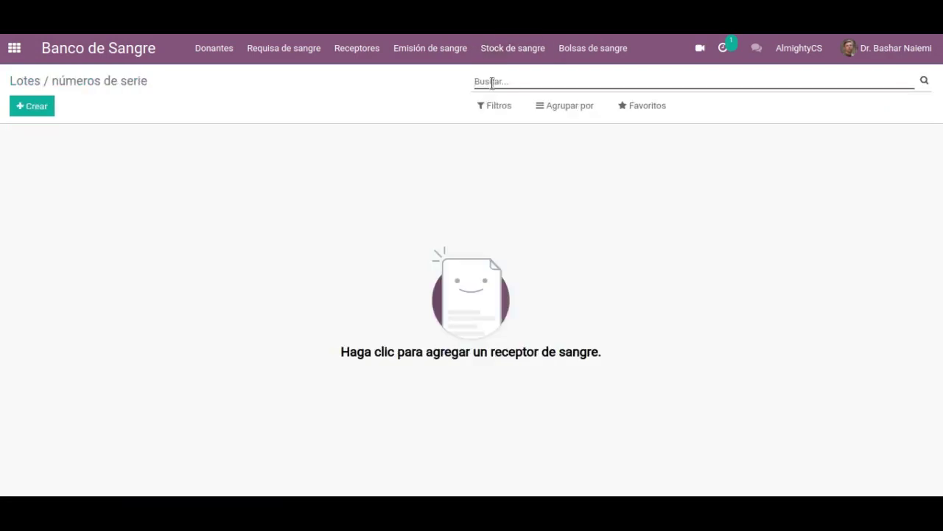
left_click(36, 110)
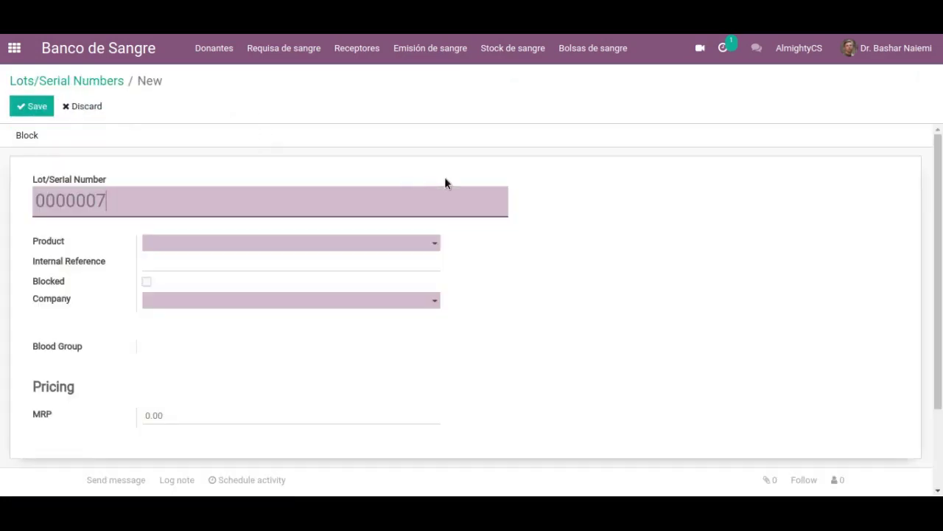
scroll(445, 183, "down", 2)
scroll(440, 187, "up", 1)
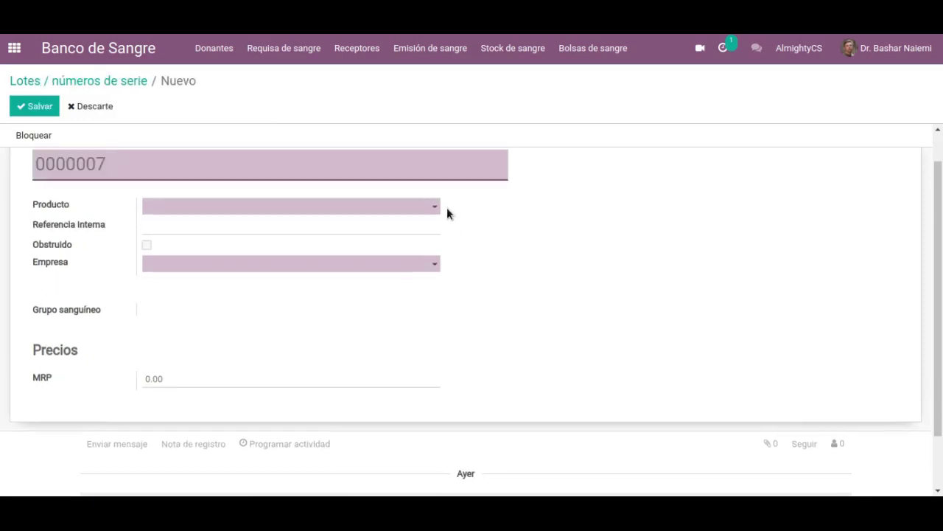
Check the product and company choices on the new lot/serial number form and review its remaining fields down to the price section
left_click(430, 207)
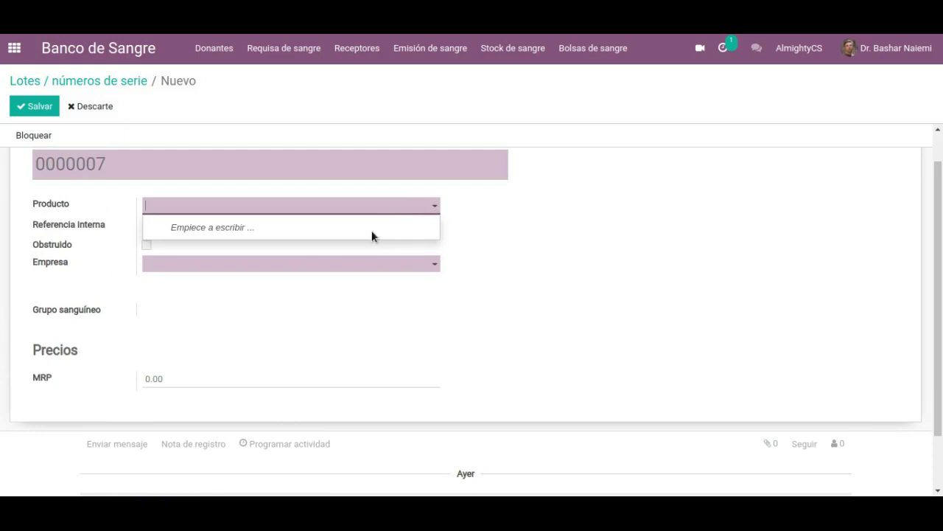
left_click(491, 214)
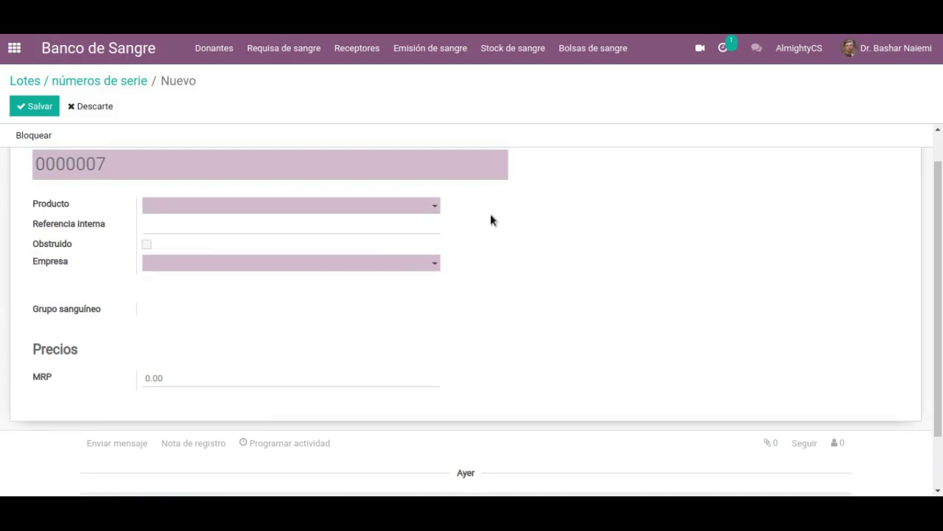
left_click(189, 264)
left_click(485, 264)
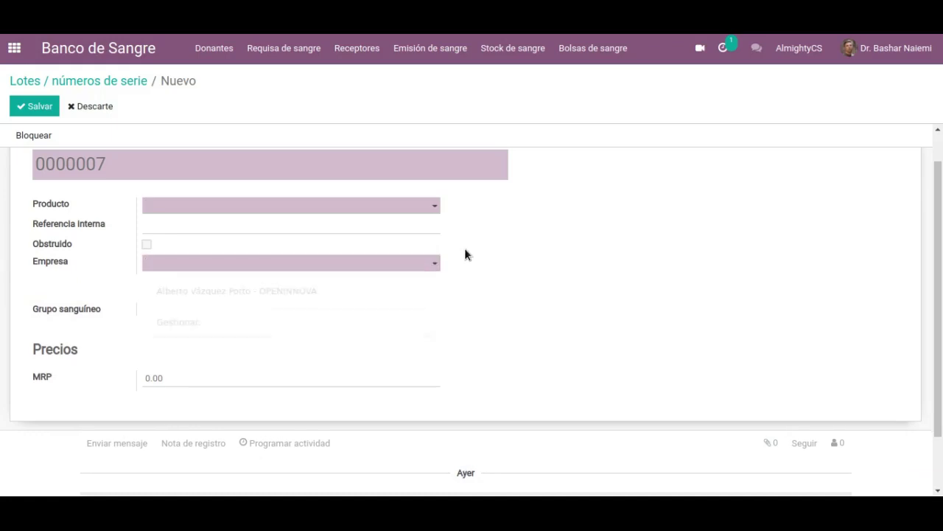
scroll(214, 311, "down", 2)
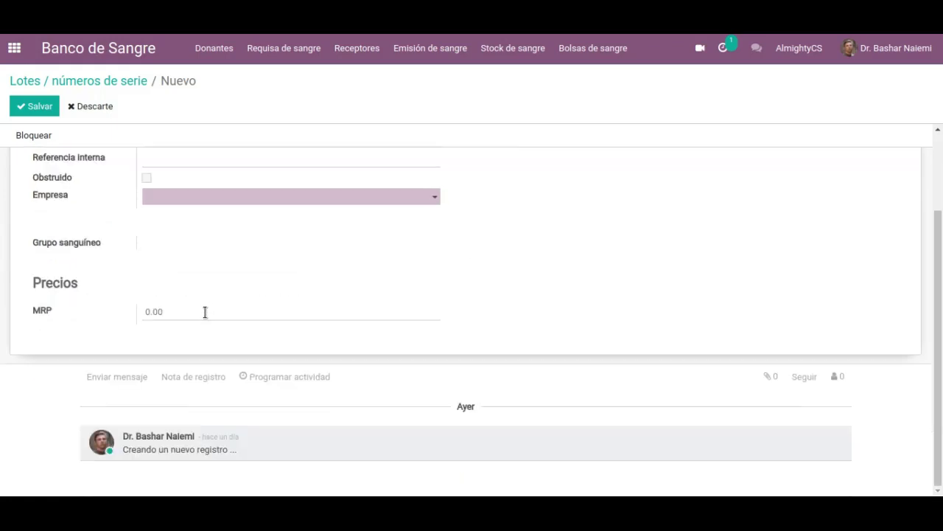
scroll(503, 275, "up", 3)
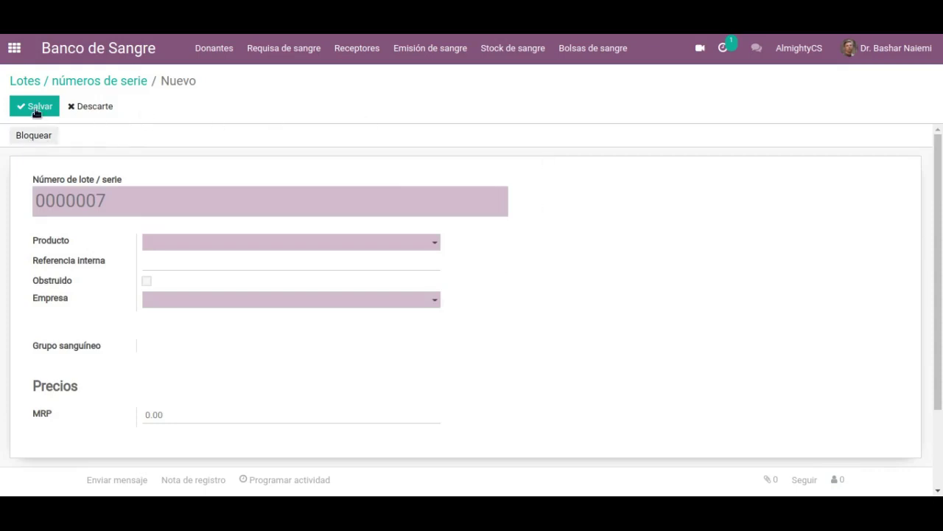
Open the Servicio de Emisión de Sangre product in the blood bags and review its general information, variants and purchase details
left_click(594, 49)
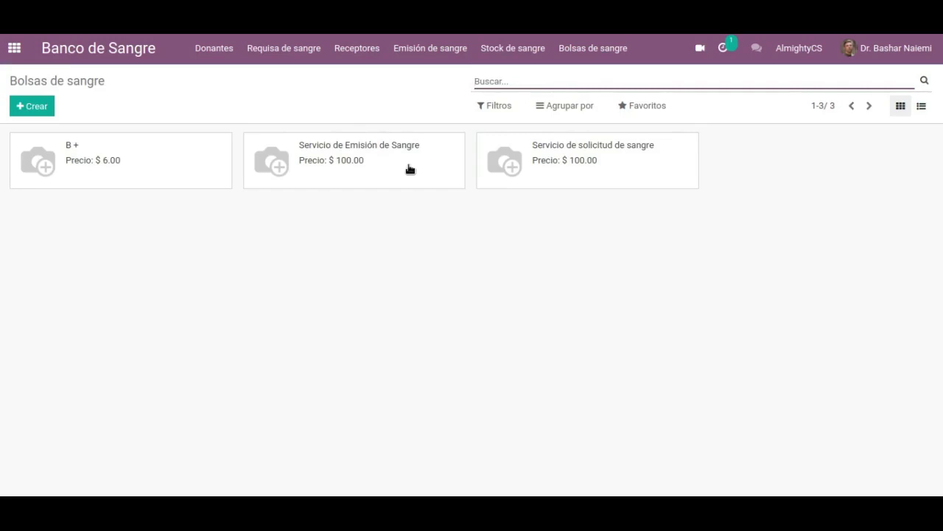
left_click(411, 169)
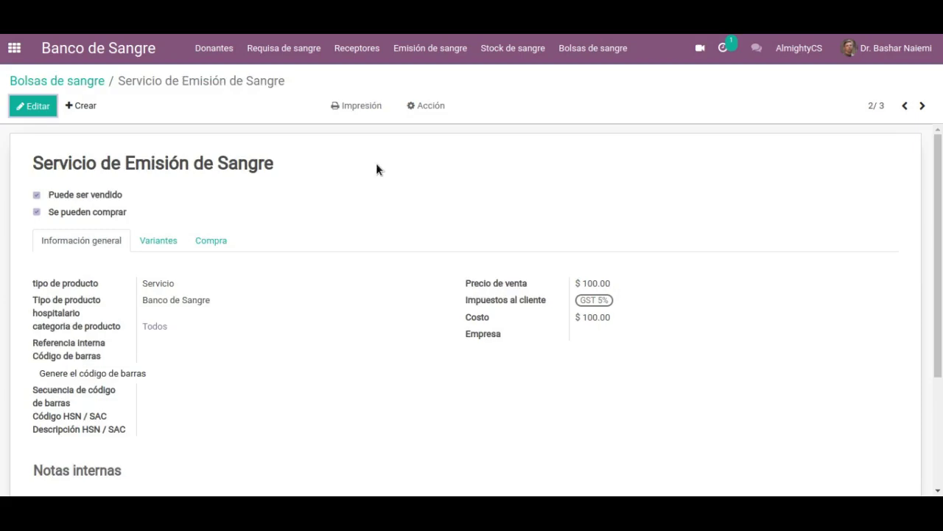
scroll(376, 165, "down", 1)
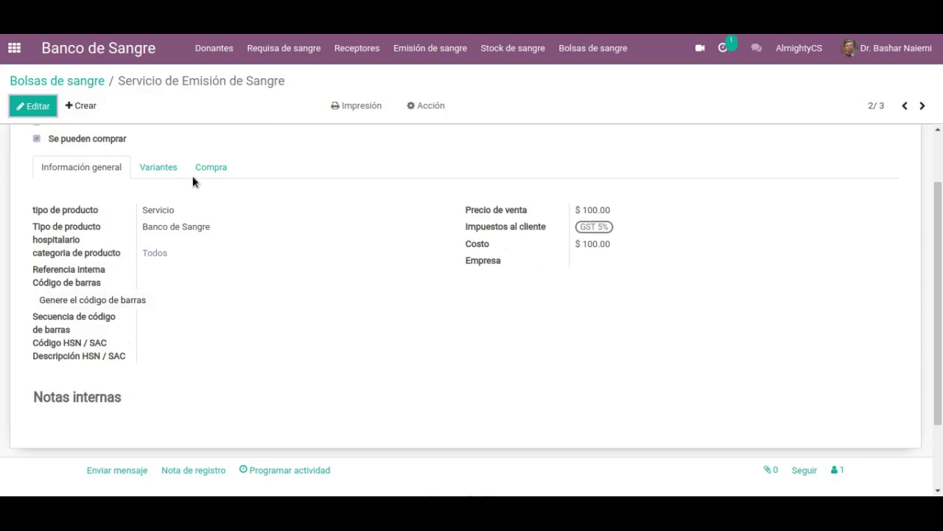
left_click(165, 169)
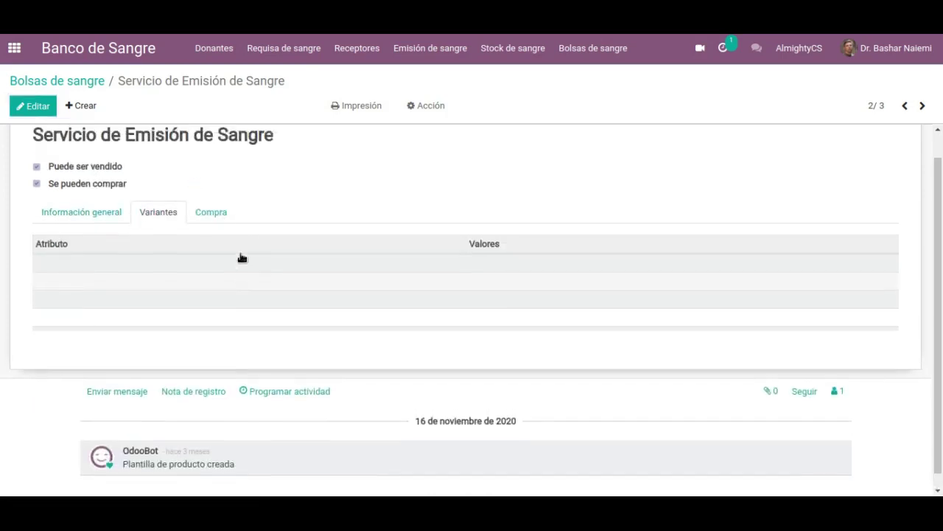
scroll(242, 257, "up", 1)
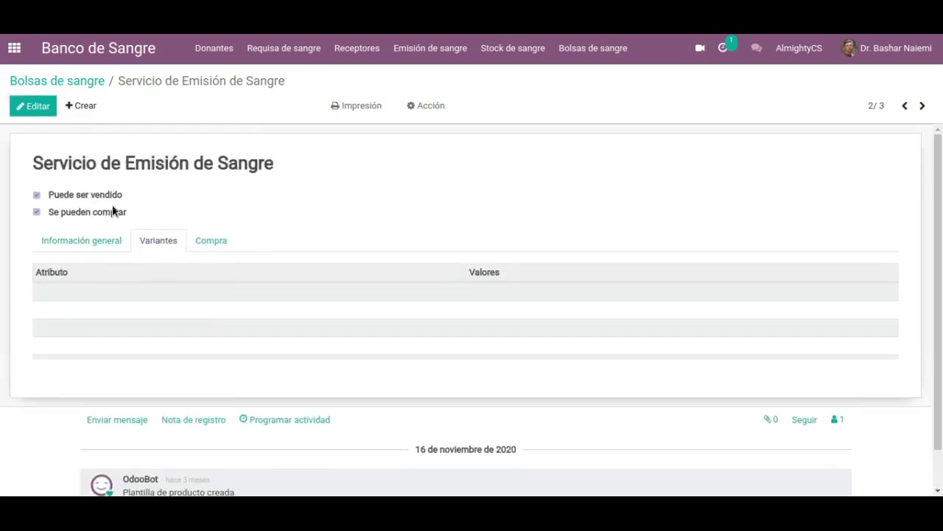
left_click(217, 241)
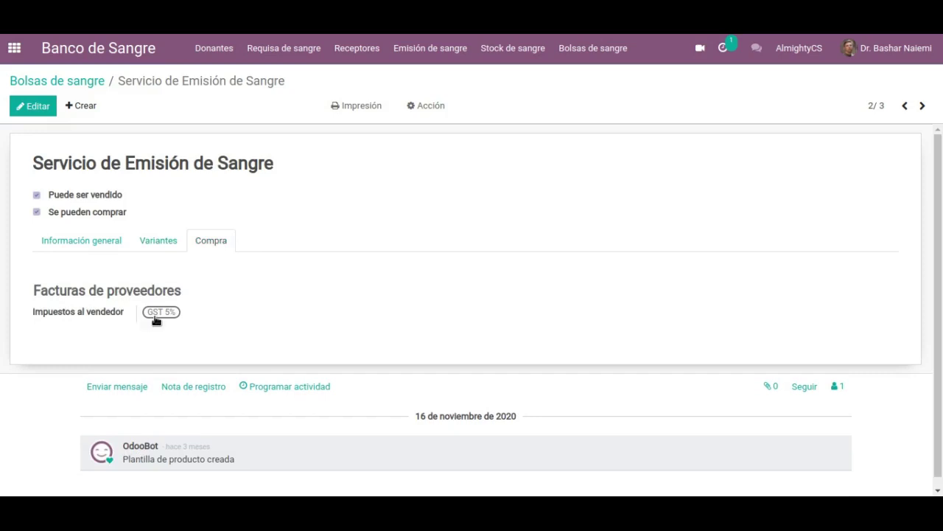
Check which printouts and actions are available for the Servicio de Emisión de Sangre product
left_click(375, 108)
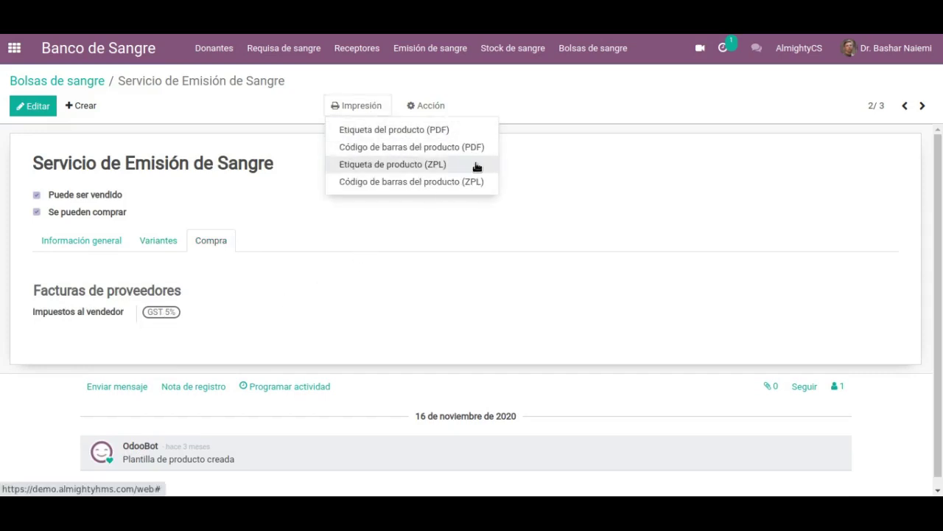
left_click(436, 108)
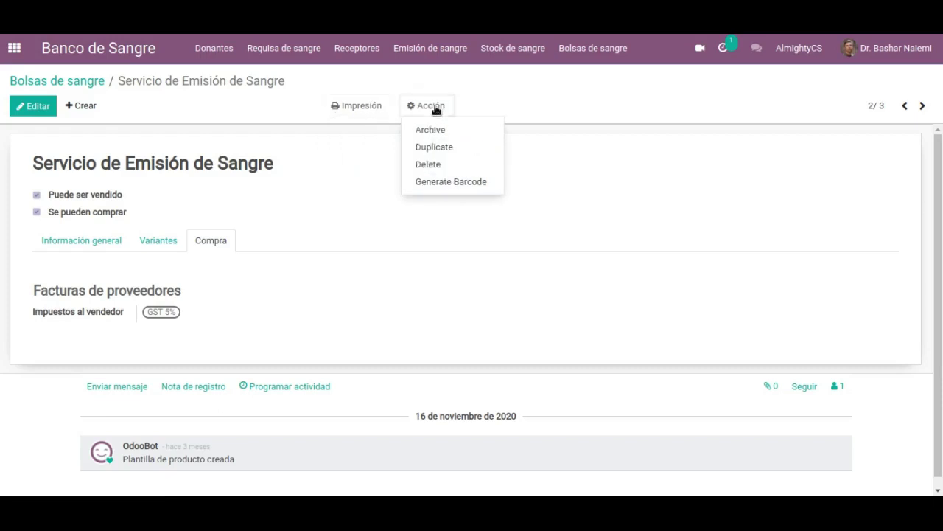
left_click(621, 164)
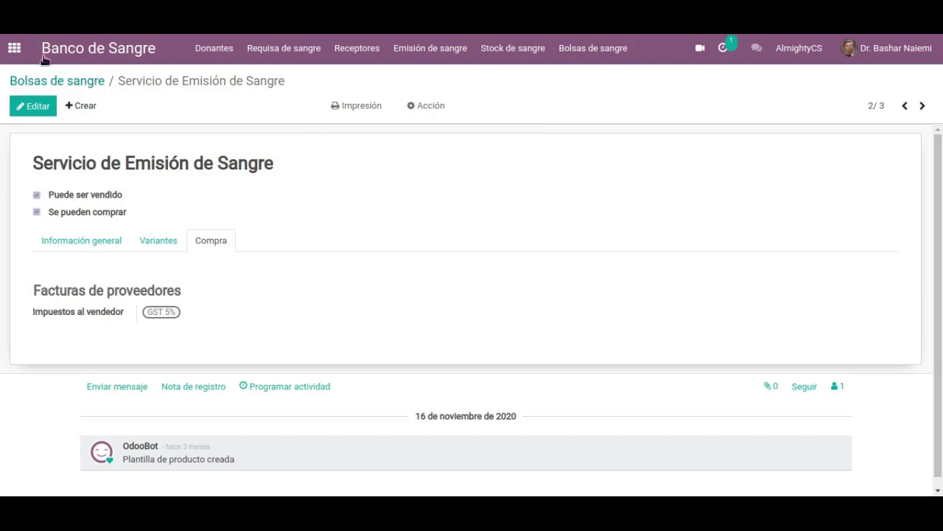
Switch to the Seguro module, review the second listed insurance policy and its available actions, and return to the policy list
left_click(14, 48)
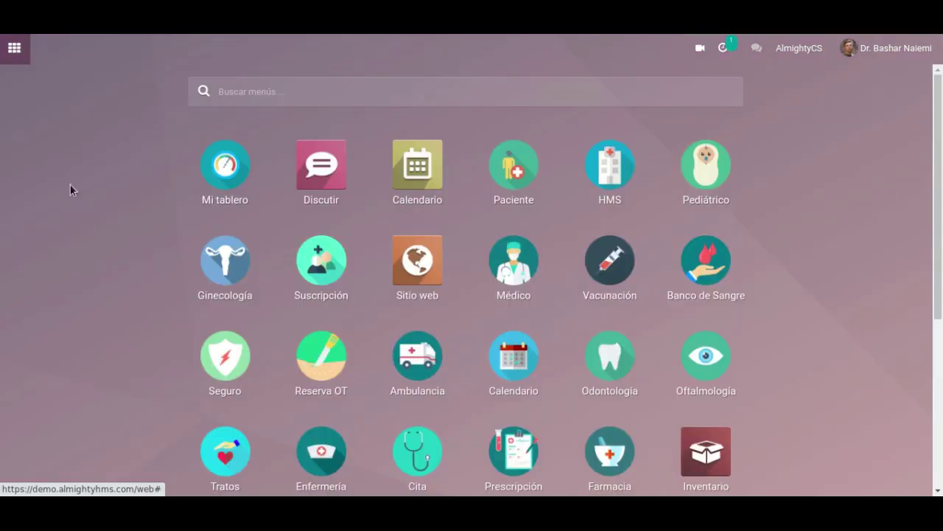
left_click(196, 361)
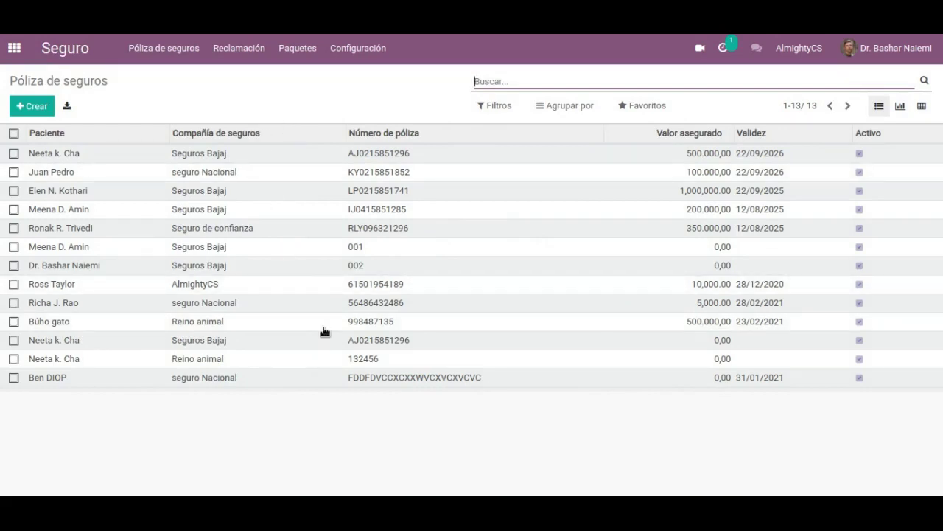
left_click(253, 175)
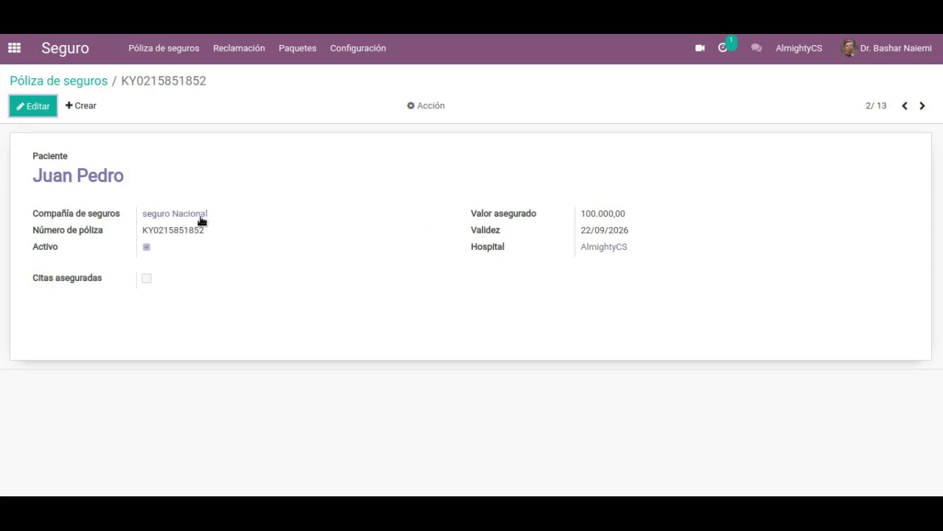
left_click(438, 108)
left_click(373, 172)
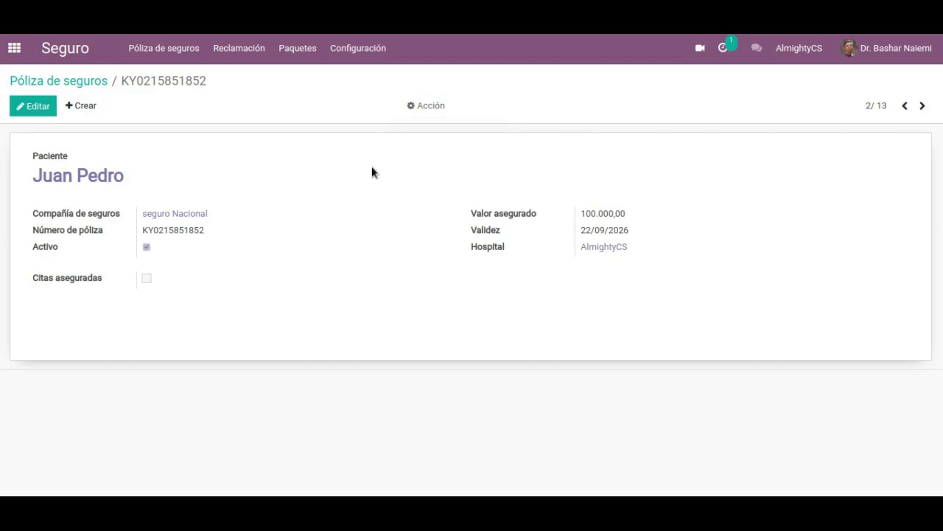
left_click(194, 54)
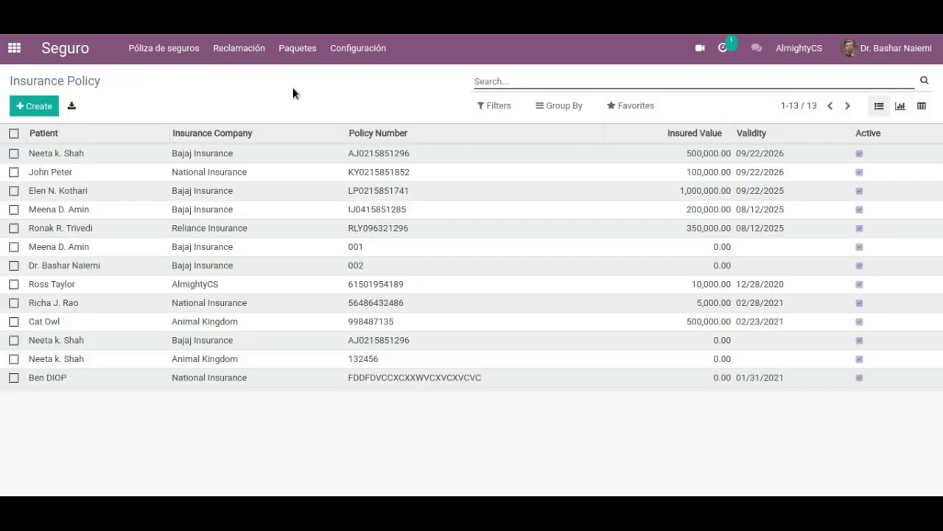
Open the first insurance claim and review its patient, policy, claim type and general amount details
left_click(247, 59)
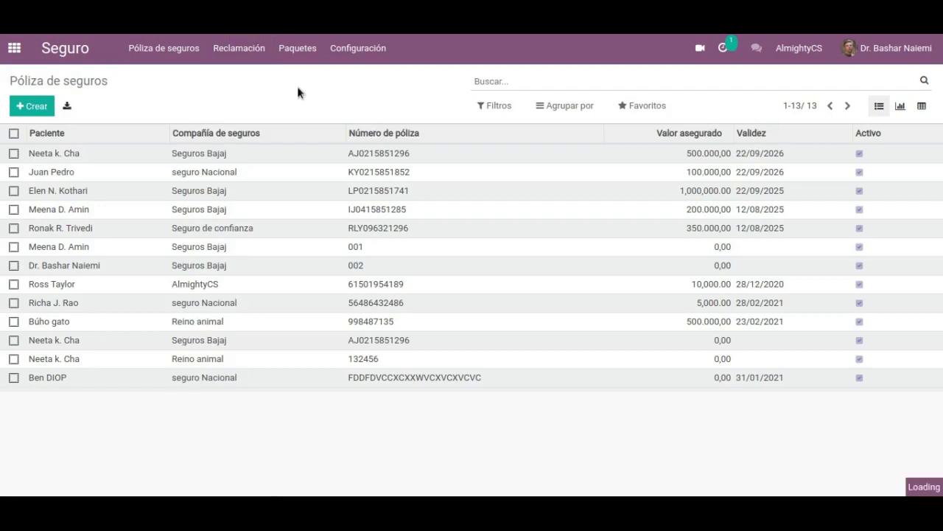
left_click(220, 156)
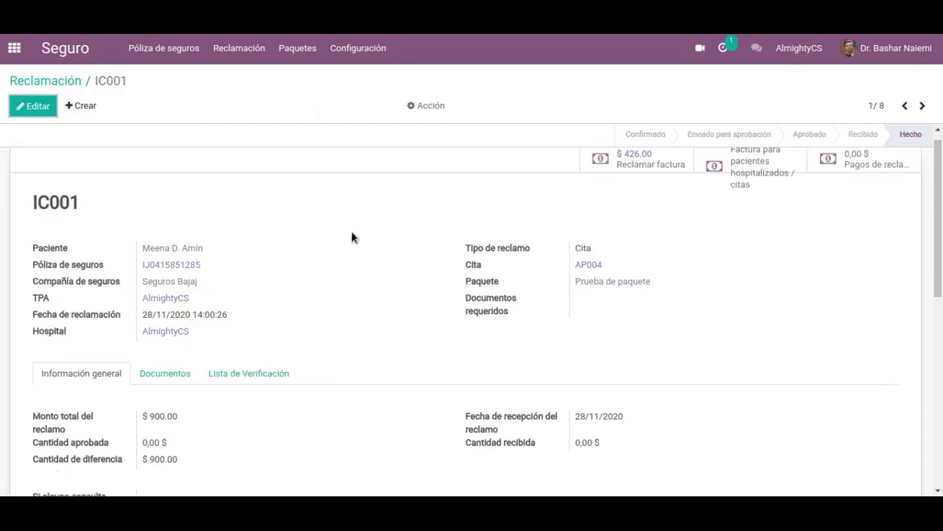
scroll(347, 221, "down", 1)
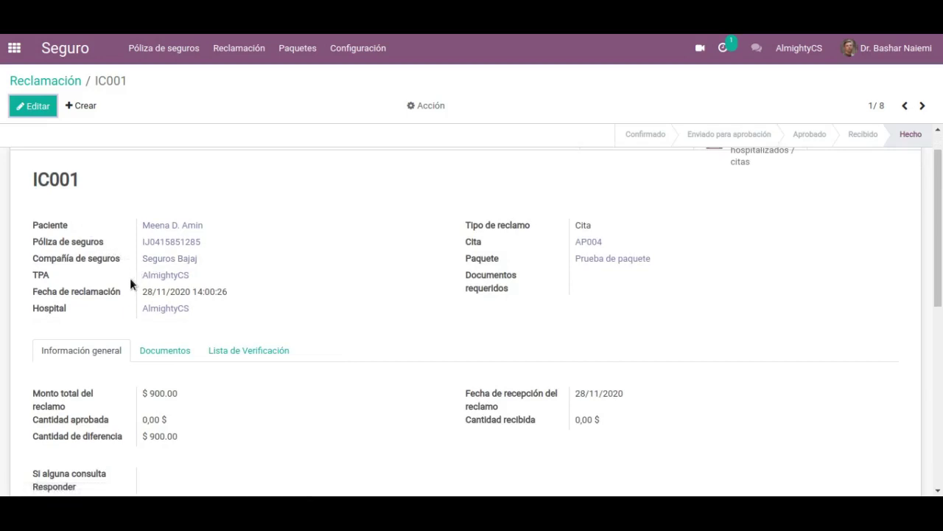
scroll(136, 309, "down", 1)
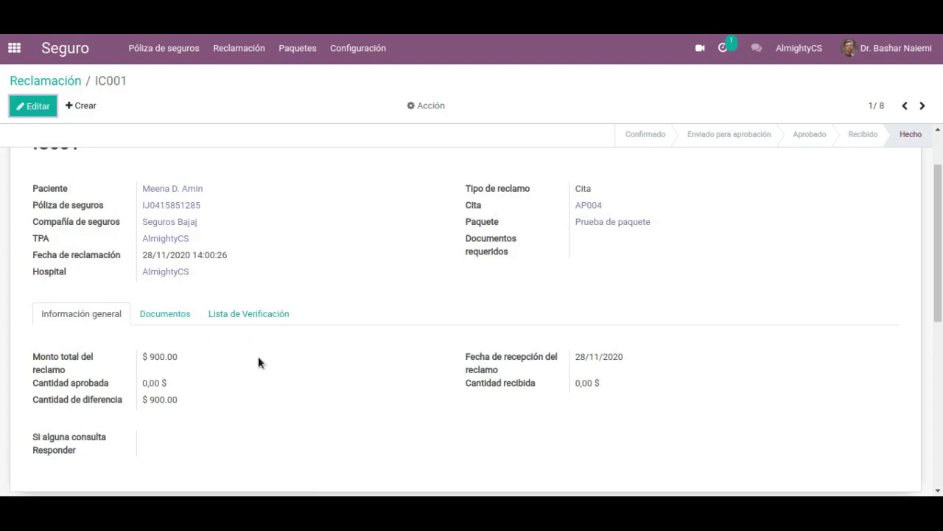
scroll(258, 356, "down", 1)
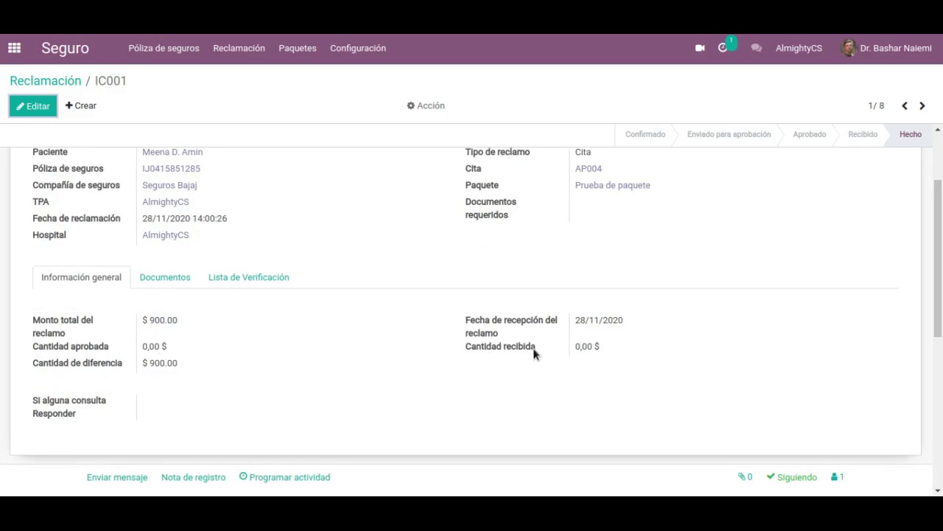
Examine the claim's attached documents and verification checklist, and check its available actions
left_click(182, 279)
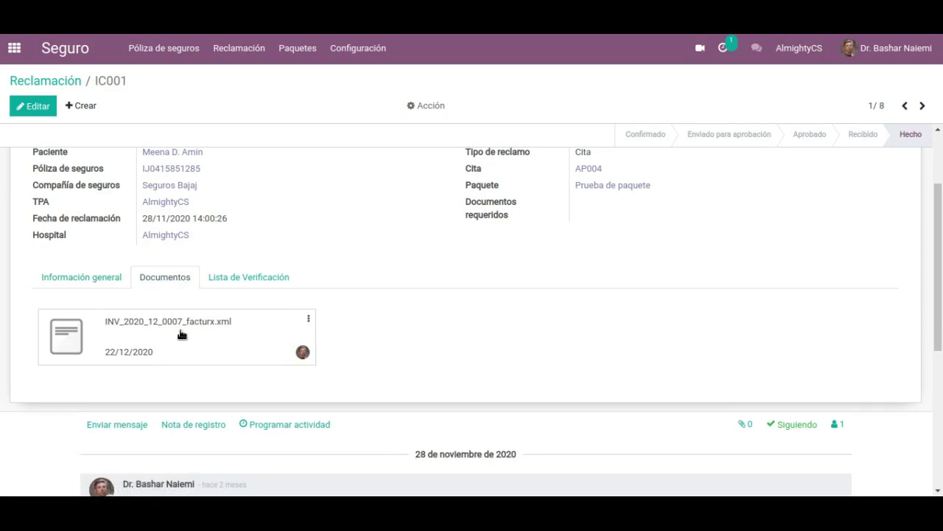
left_click(237, 281)
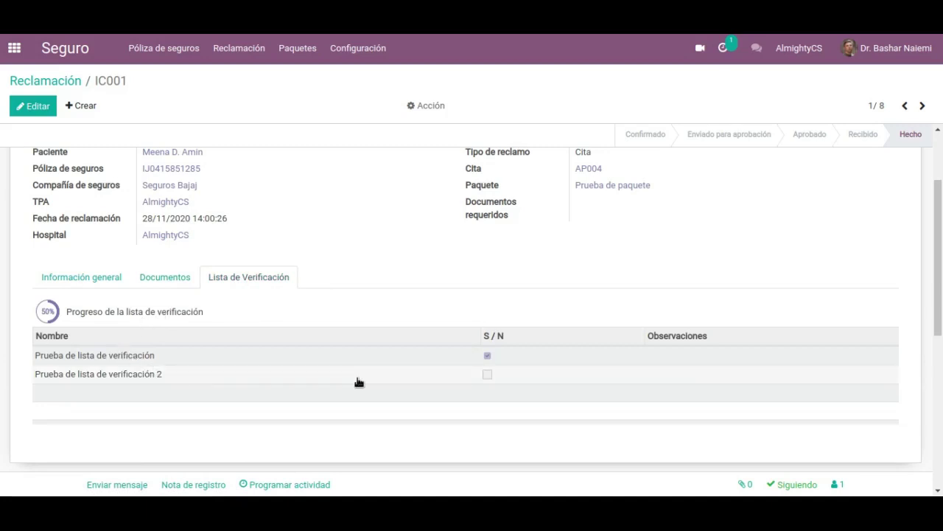
scroll(416, 217, "up", 3)
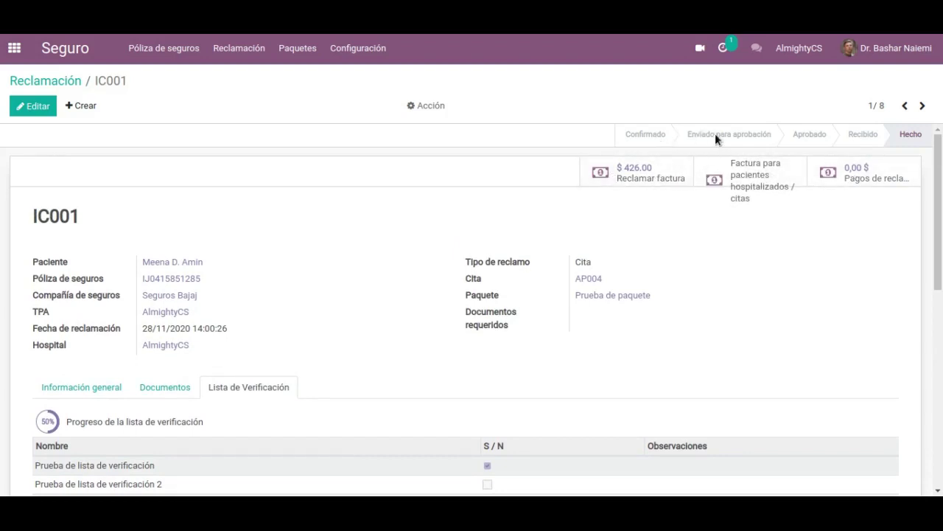
left_click(421, 107)
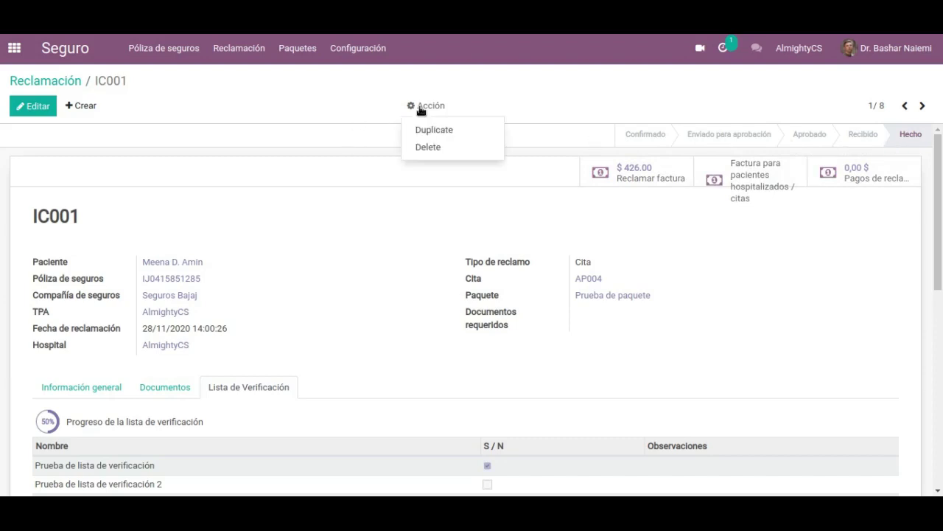
left_click(522, 95)
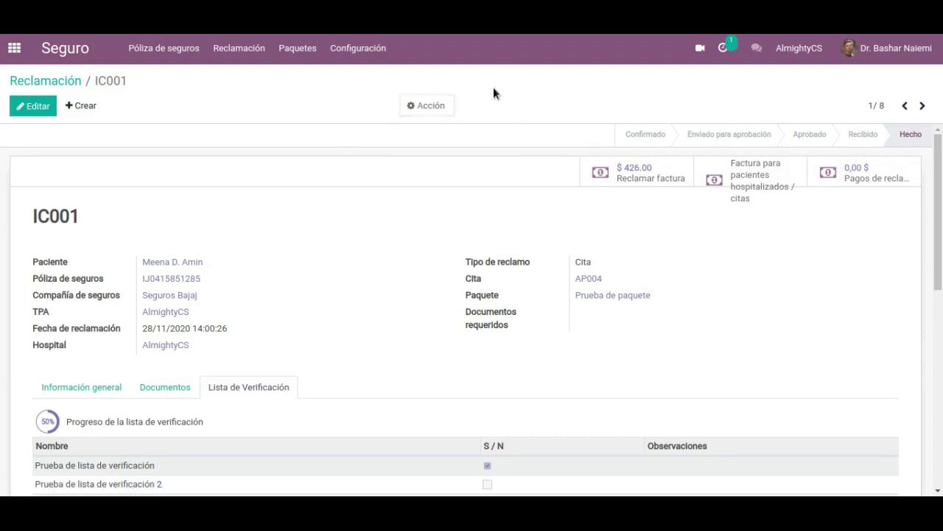
Open the Package test insurance package and review its product lines, the consultation service line's details and the description
left_click(298, 49)
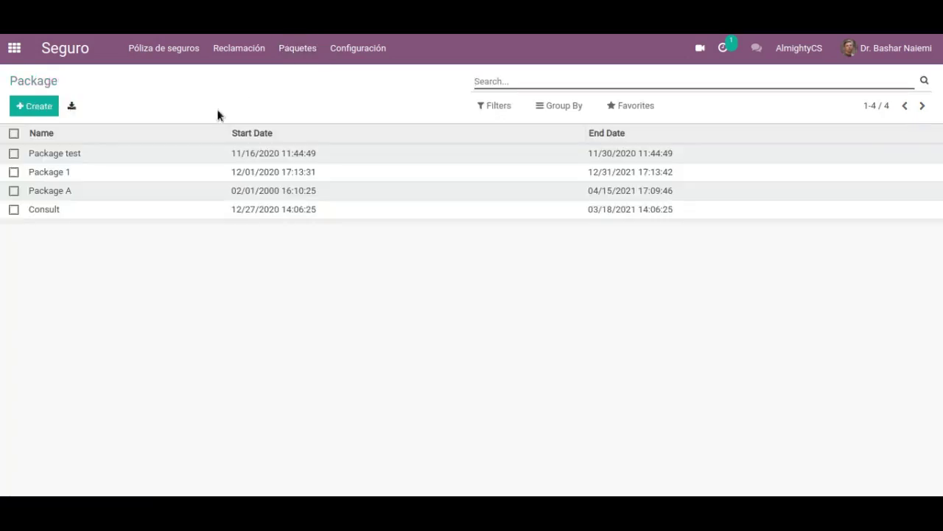
left_click(98, 154)
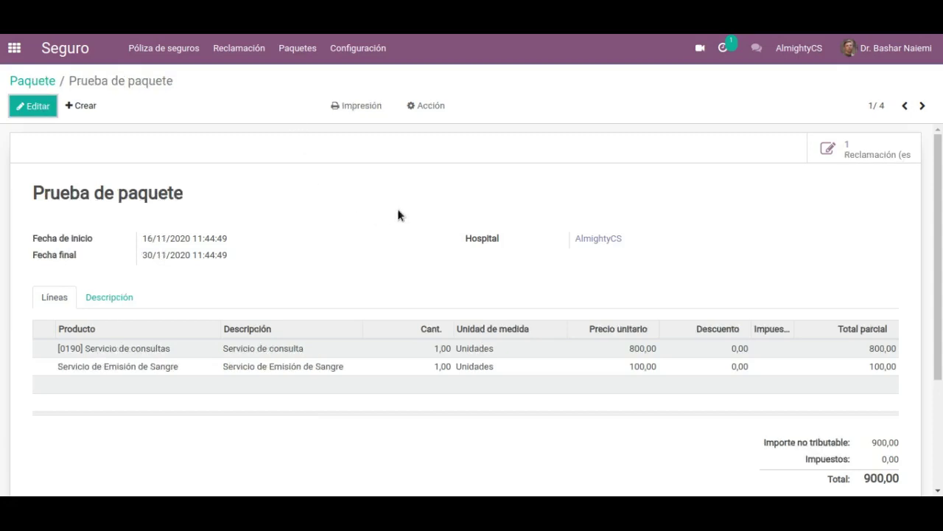
scroll(376, 209, "down", 1)
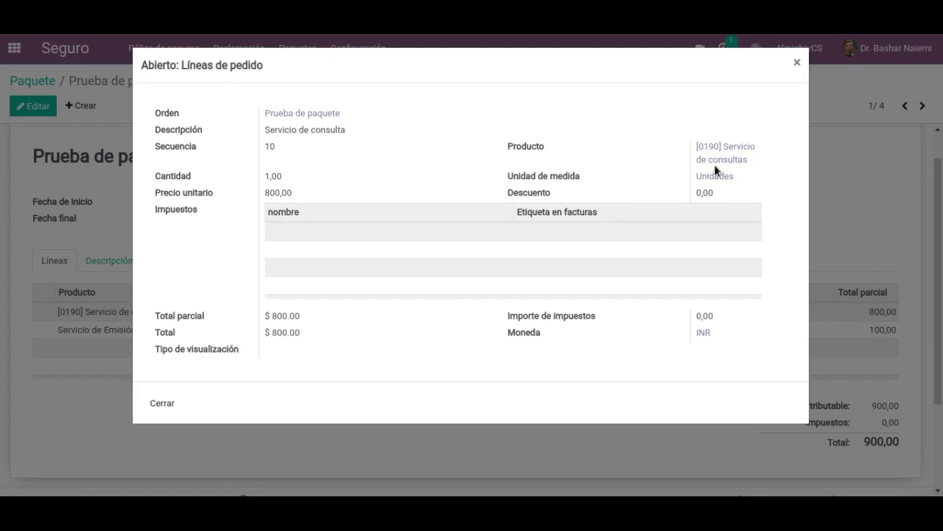
left_click(165, 403)
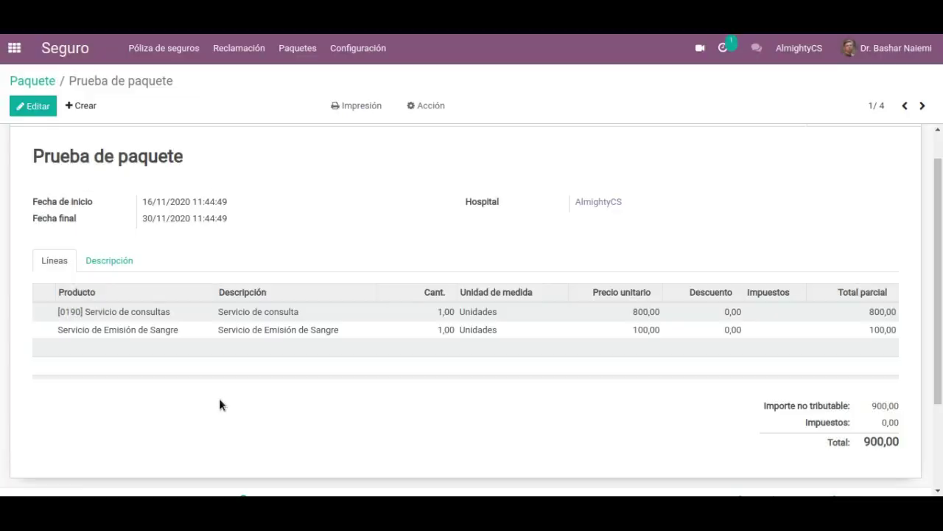
left_click(114, 261)
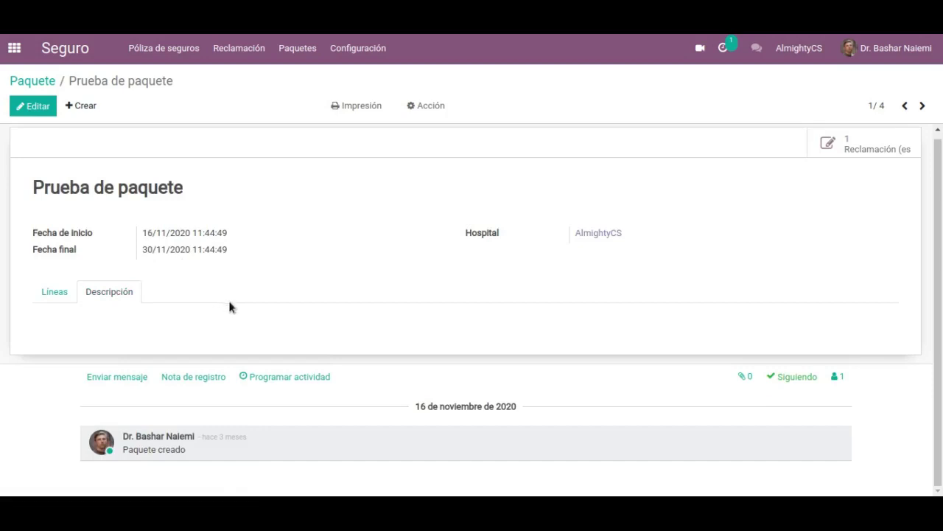
Check which printouts and actions are available for the insurance package
left_click(349, 107)
left_click(432, 106)
left_click(774, 133)
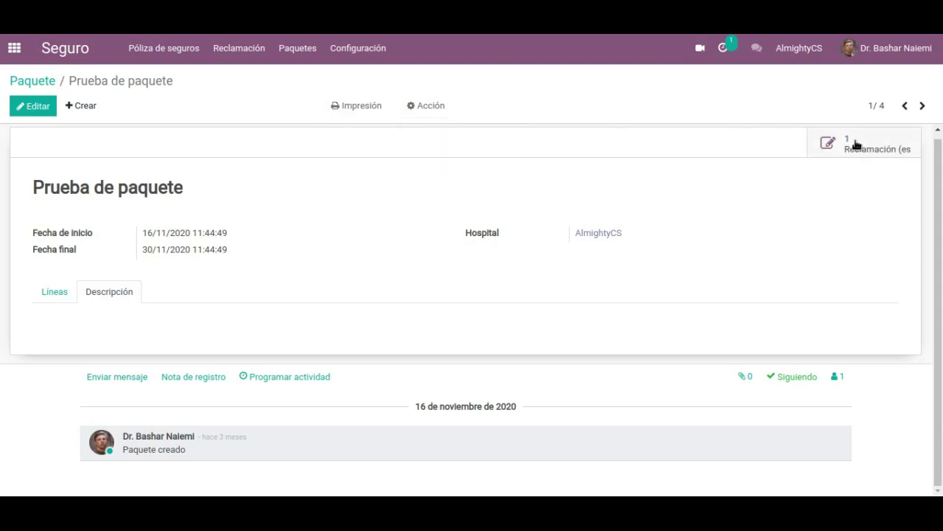
Open the claim linked to the Package test insurance package and review its policy, appointment and general amount details
left_click(855, 145)
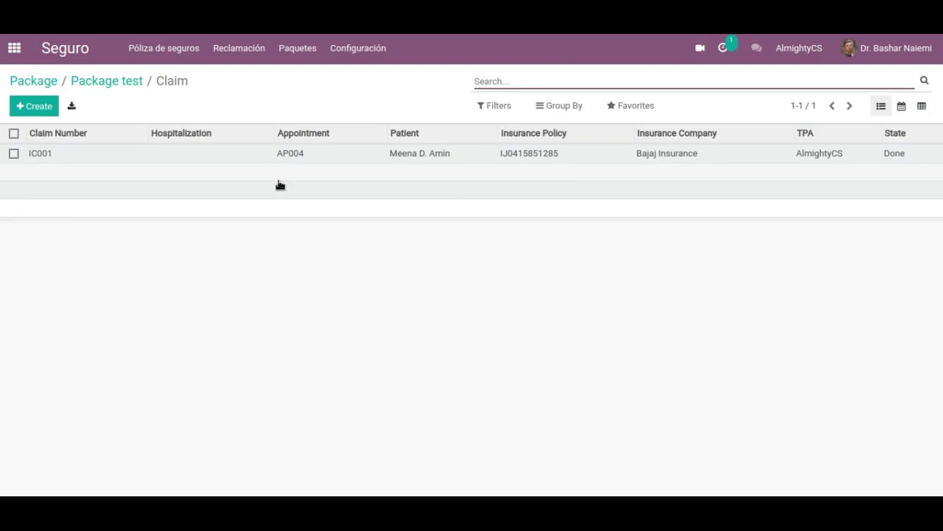
left_click(52, 154)
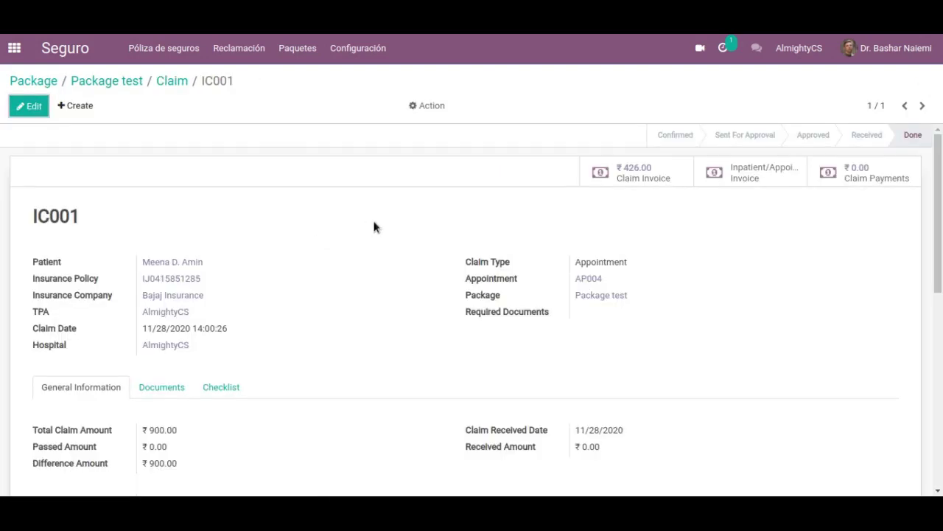
scroll(317, 258, "down", 1)
scroll(362, 252, "down", 4)
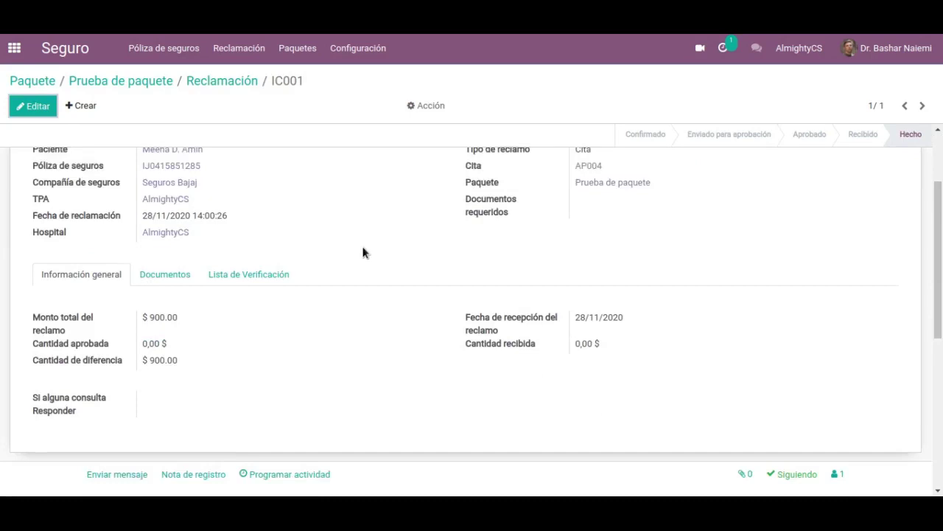
scroll(363, 253, "up", 5)
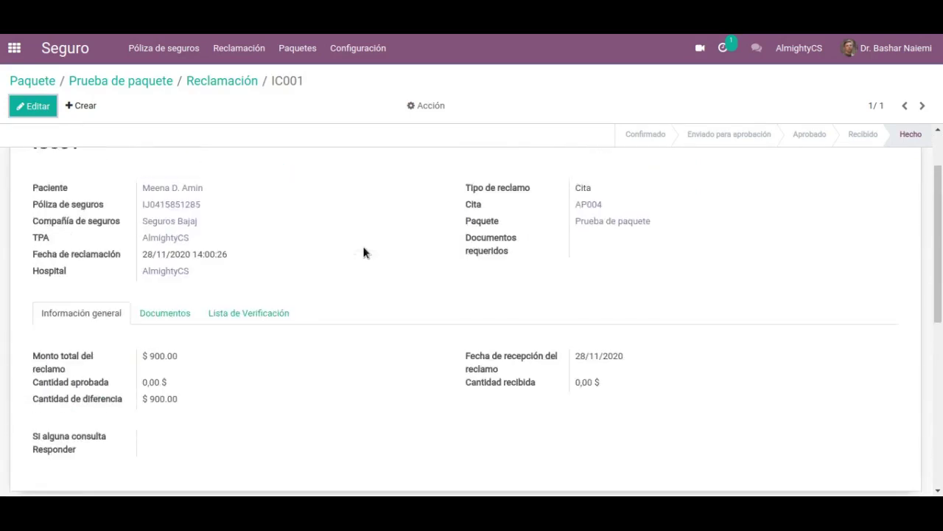
Review the Bajaj Insurance company record and the AlmightyCS TPA record in the insurance configuration
left_click(358, 49)
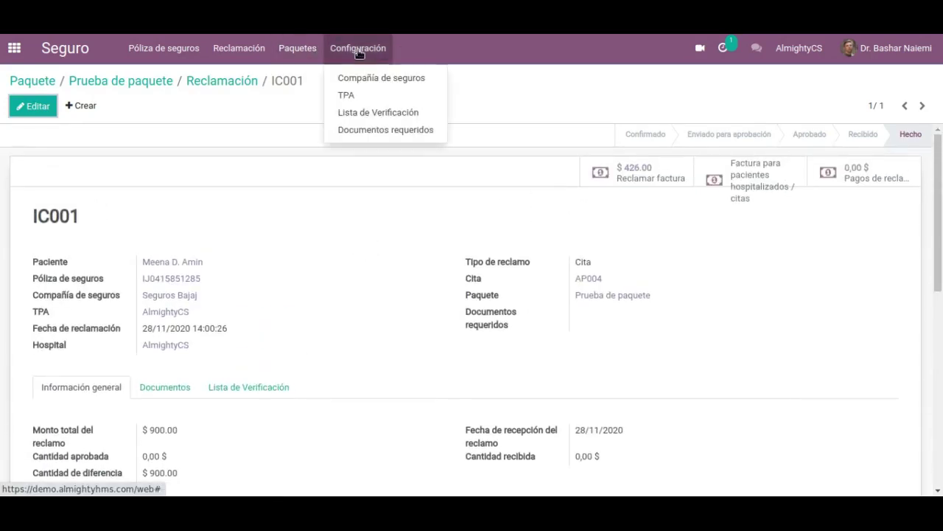
left_click(363, 80)
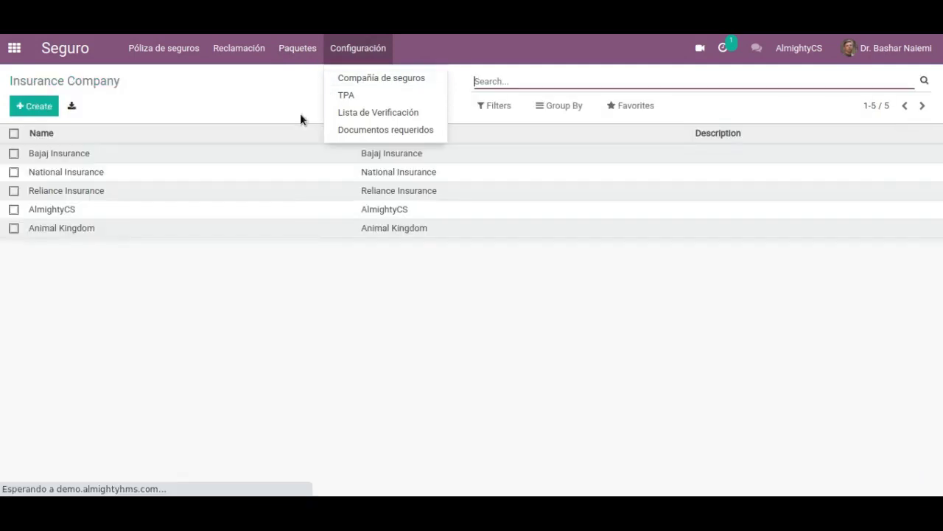
left_click(220, 158)
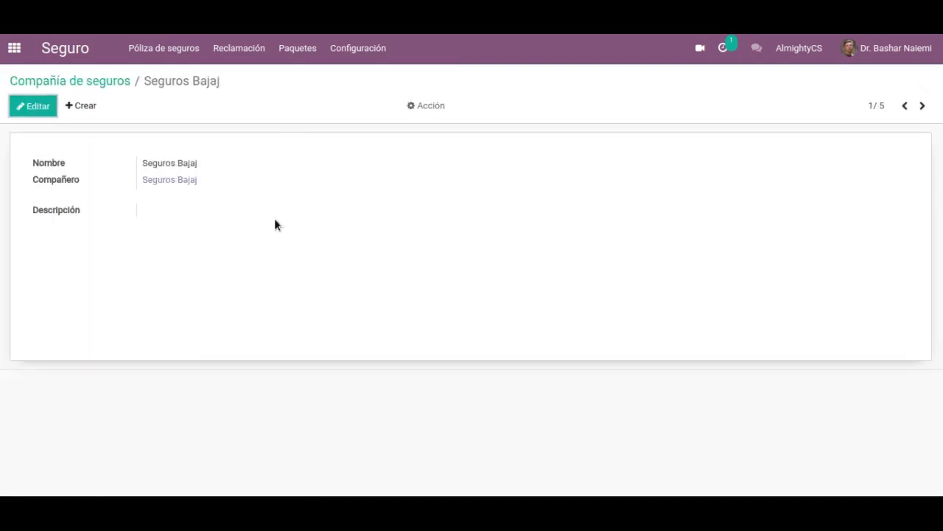
left_click(371, 50)
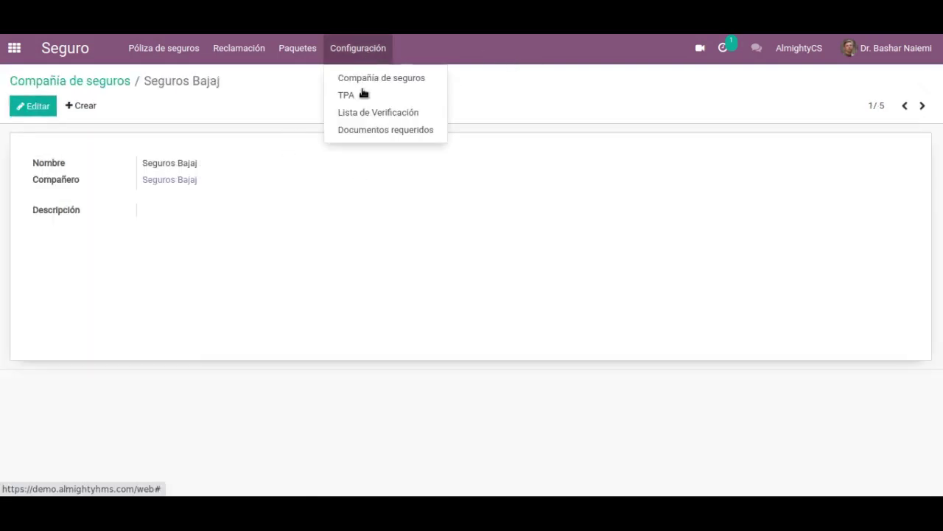
left_click(362, 94)
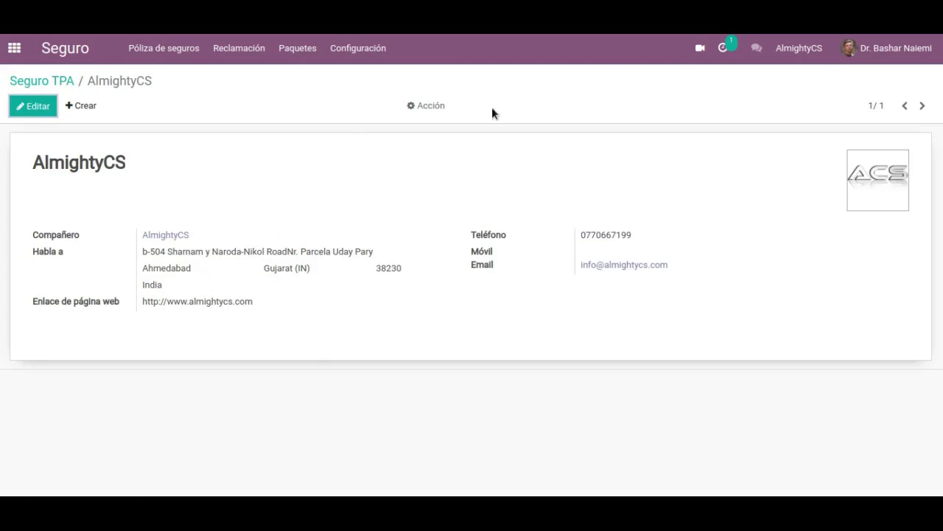
Review the CheckList Test checklist entry and open the Claim Form required document in the insurance configuration
left_click(370, 54)
left_click(364, 114)
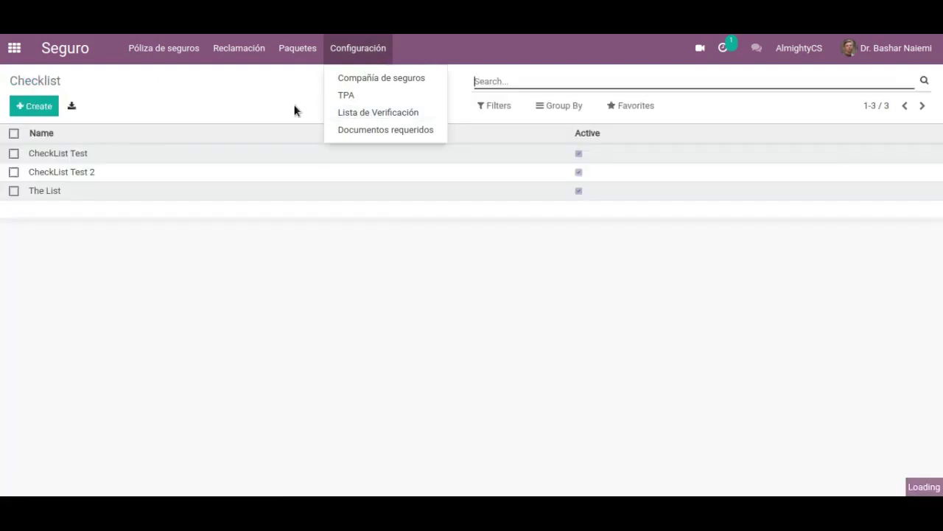
left_click(111, 155)
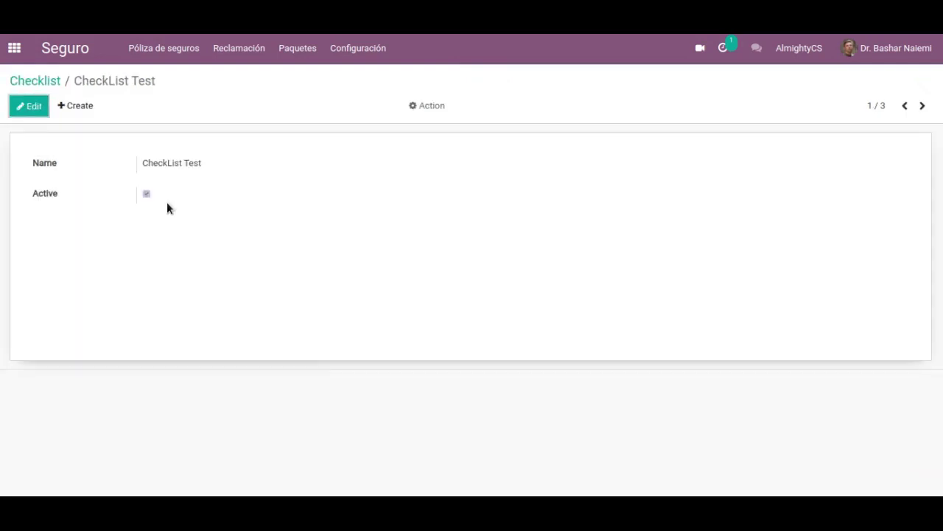
left_click(369, 51)
left_click(372, 130)
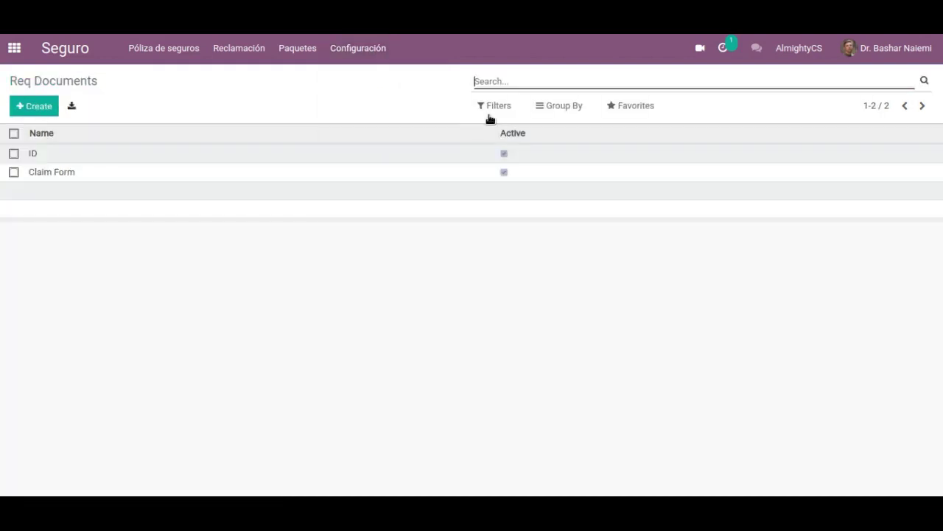
left_click(105, 176)
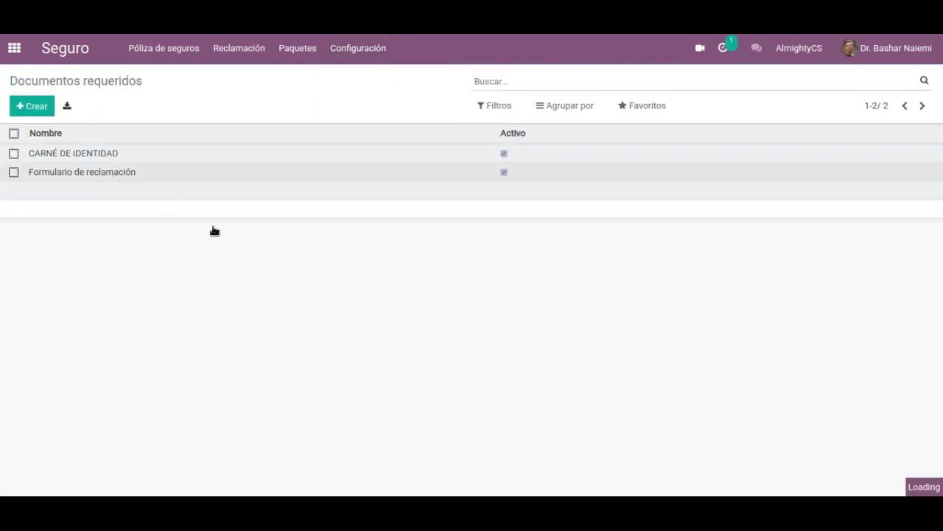
Switch to the operating theatre booking module, review the first booking's details and check its available actions
left_click(15, 50)
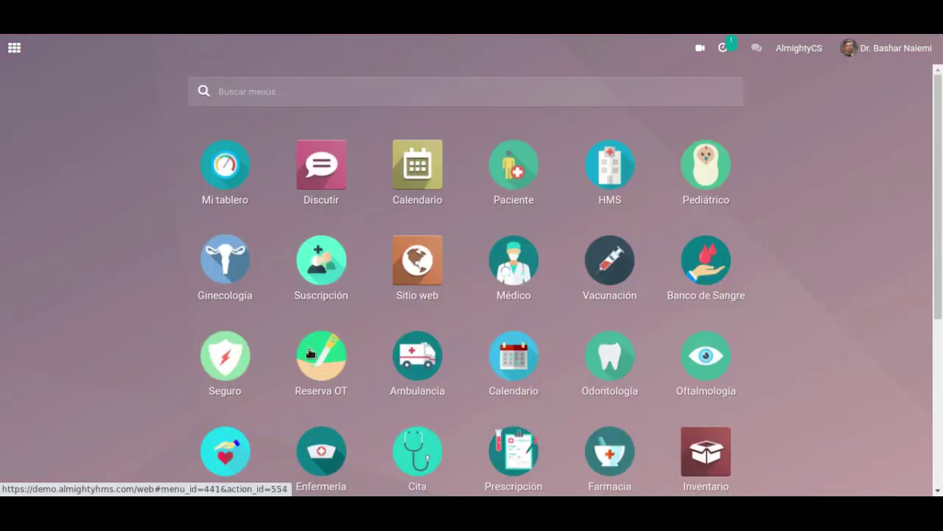
left_click(329, 366)
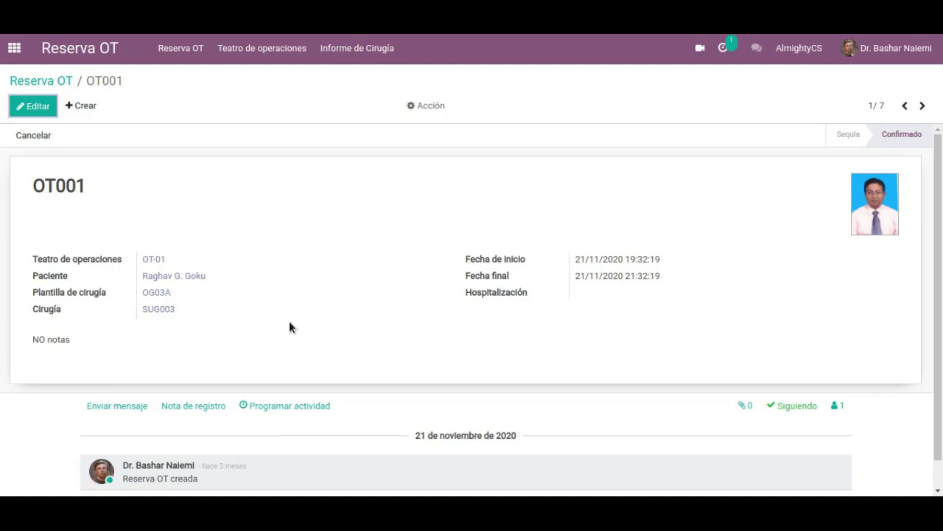
scroll(295, 317, "down", 1)
scroll(334, 288, "up", 1)
left_click(425, 110)
left_click(335, 87)
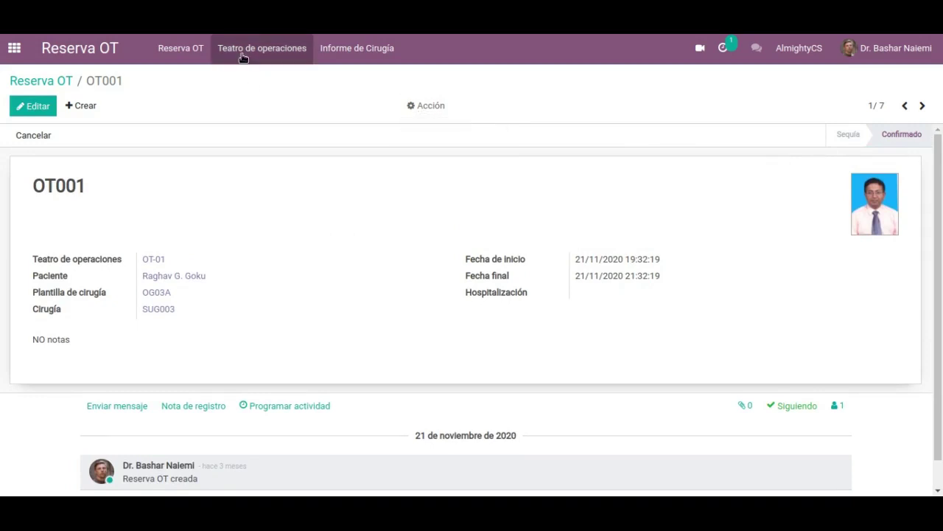
Review operating theatre OT-02's record and check the surgery report's print options without printing
left_click(243, 58)
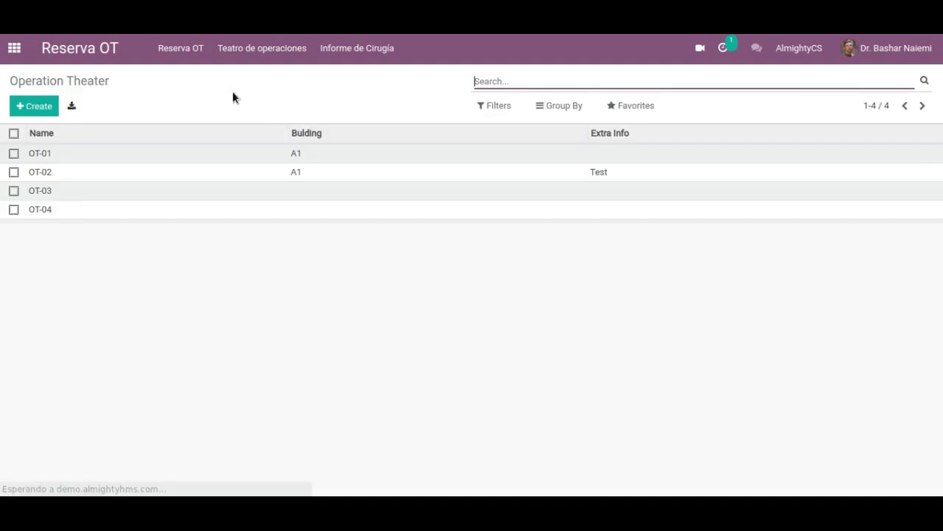
left_click(88, 177)
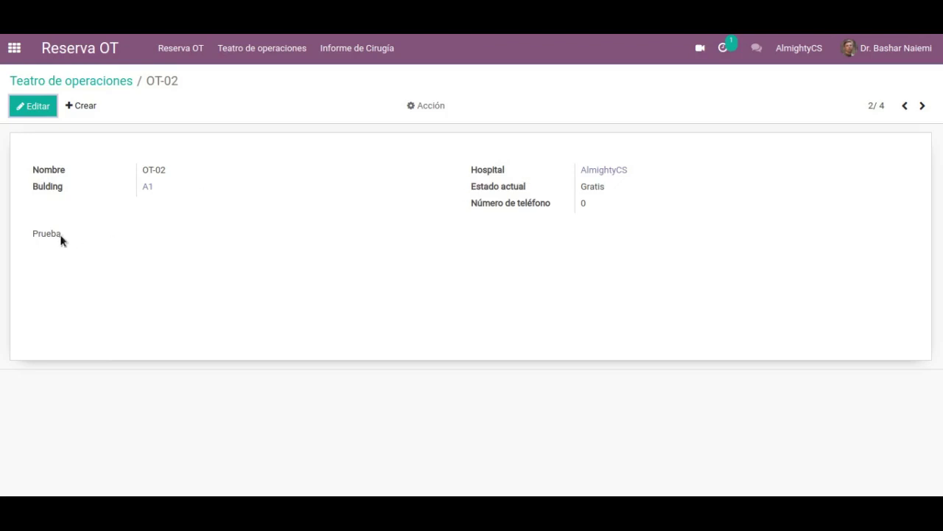
left_click(354, 56)
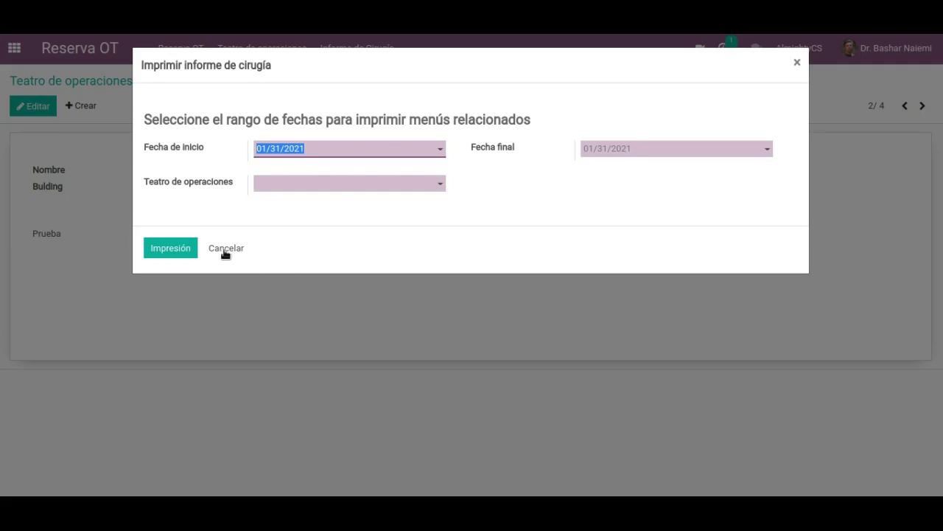
key("Escape")
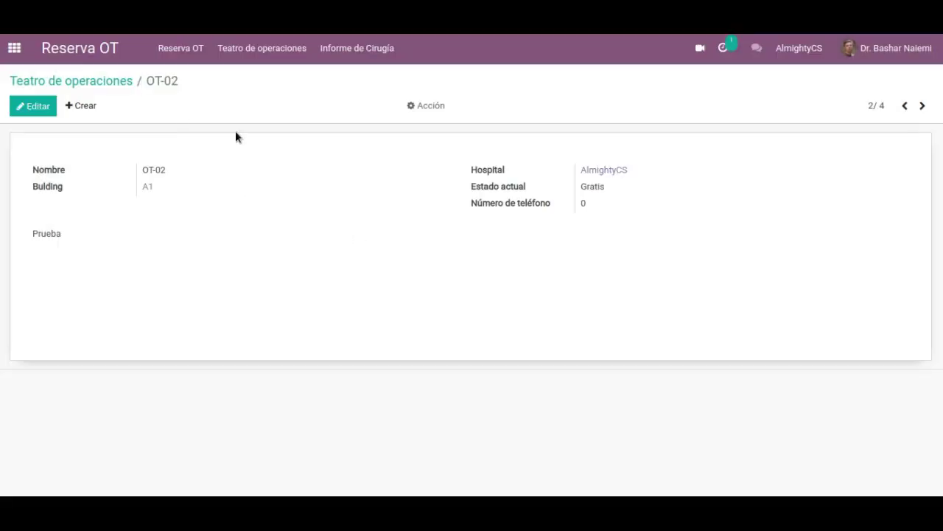
Switch to the ambulance module, review the first service's patient, vehicle and charge details, and check its available actions
left_click(14, 48)
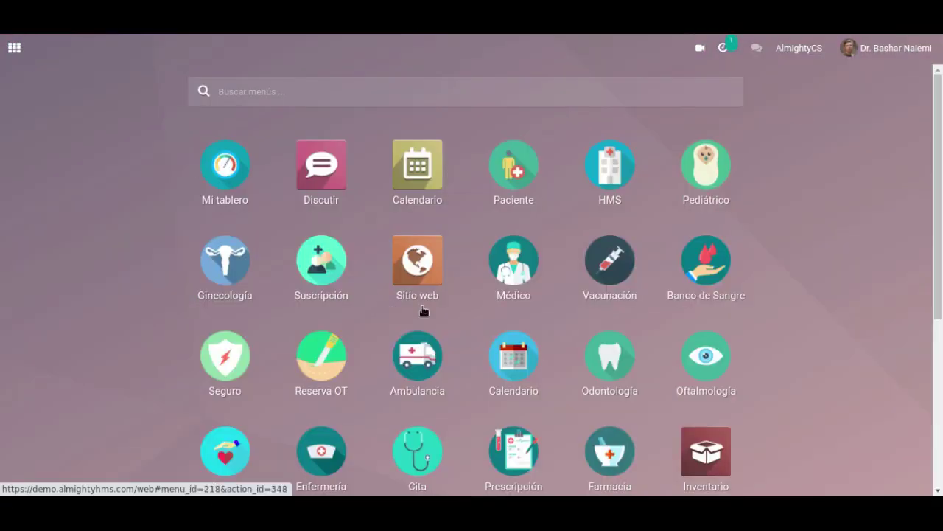
left_click(426, 359)
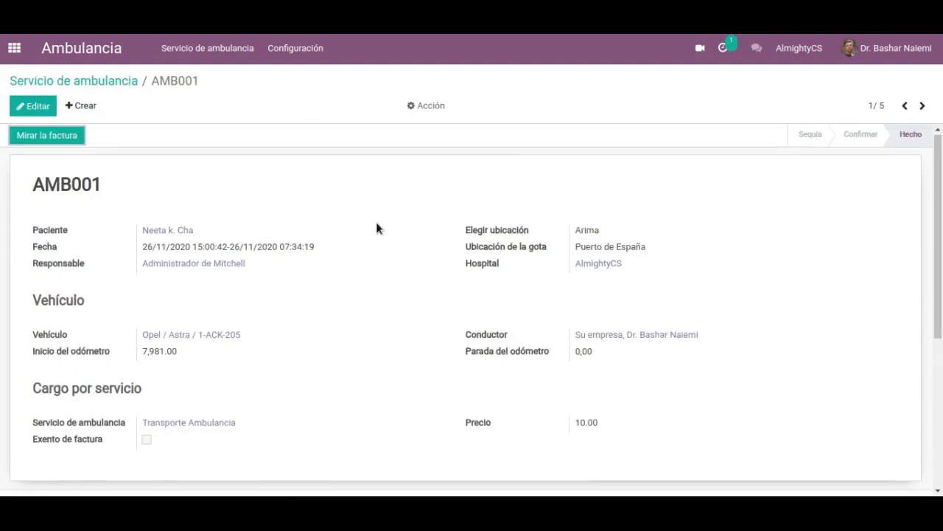
scroll(376, 222, "down", 1)
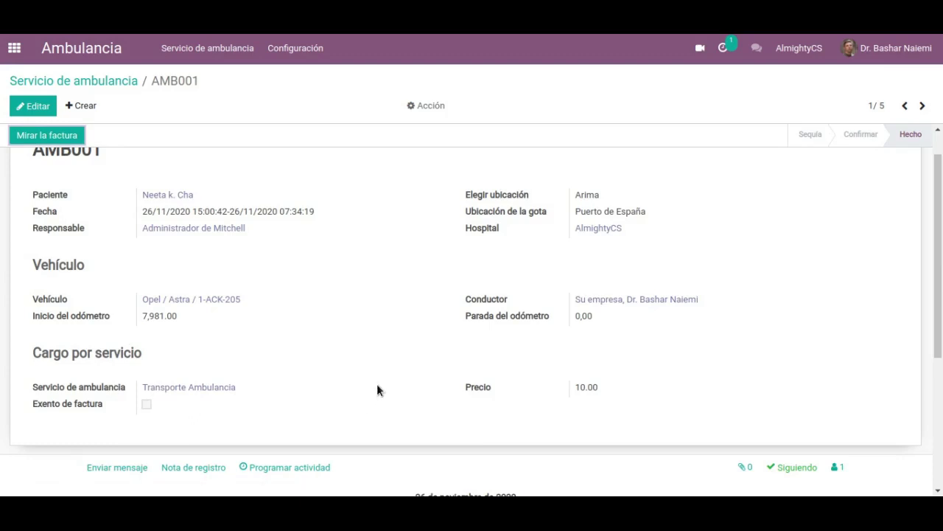
scroll(341, 274, "up", 1)
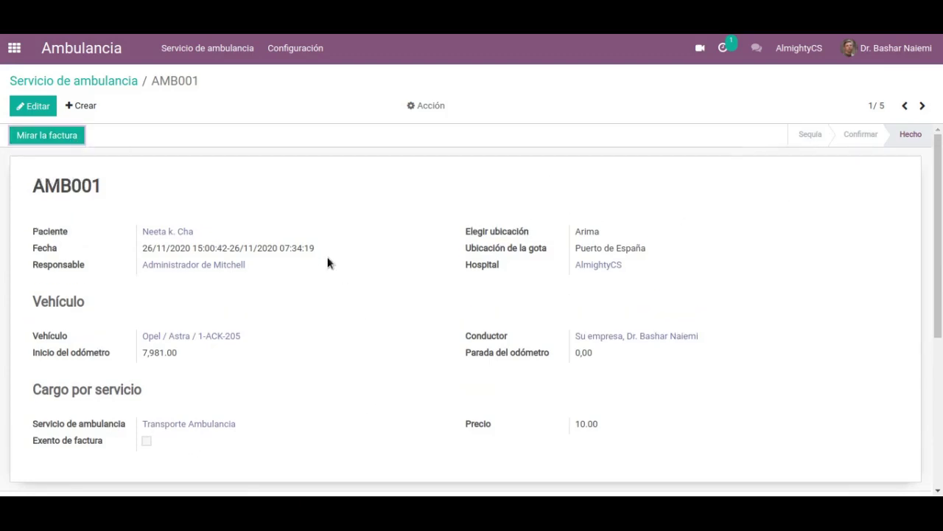
scroll(329, 264, "down", 3)
scroll(330, 267, "up", 3)
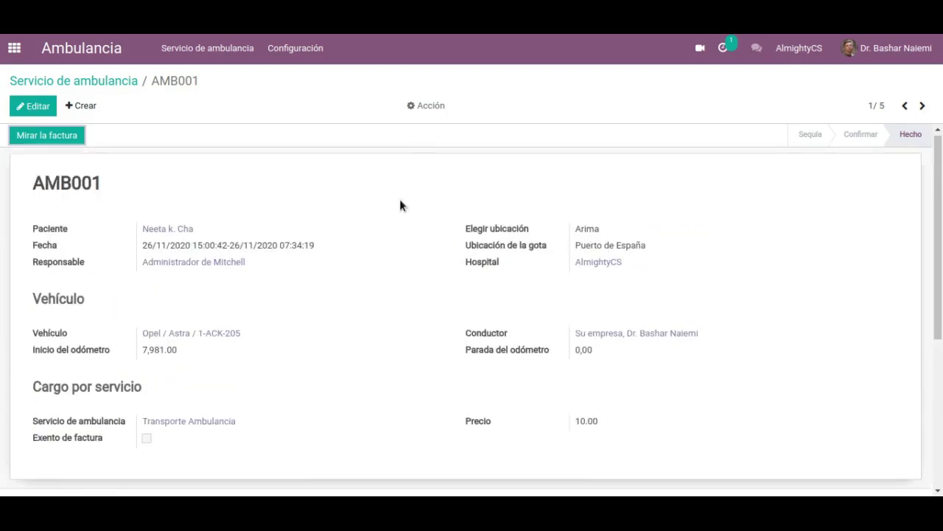
left_click(431, 105)
left_click(323, 97)
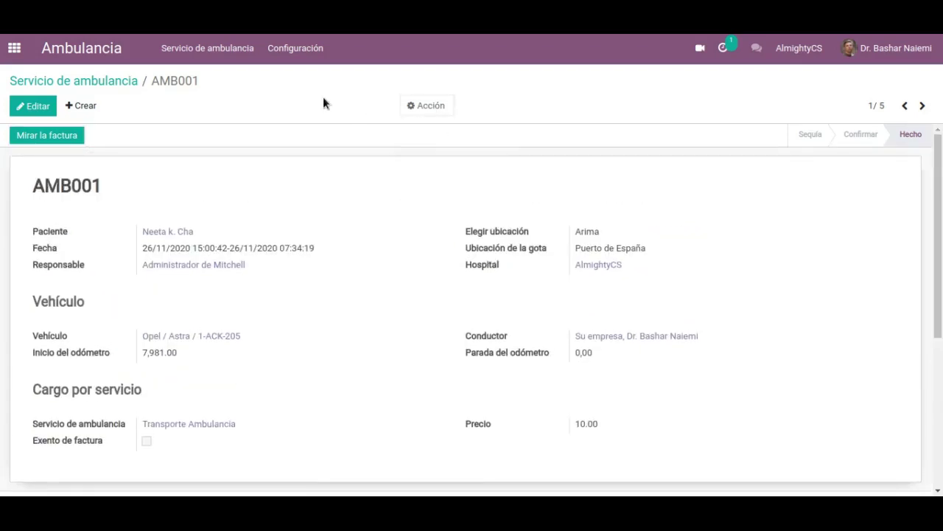
Open the Opel Astra from the ambulance vehicles and examine its driver, vehicle, contract, model, engine and hospital details
left_click(284, 52)
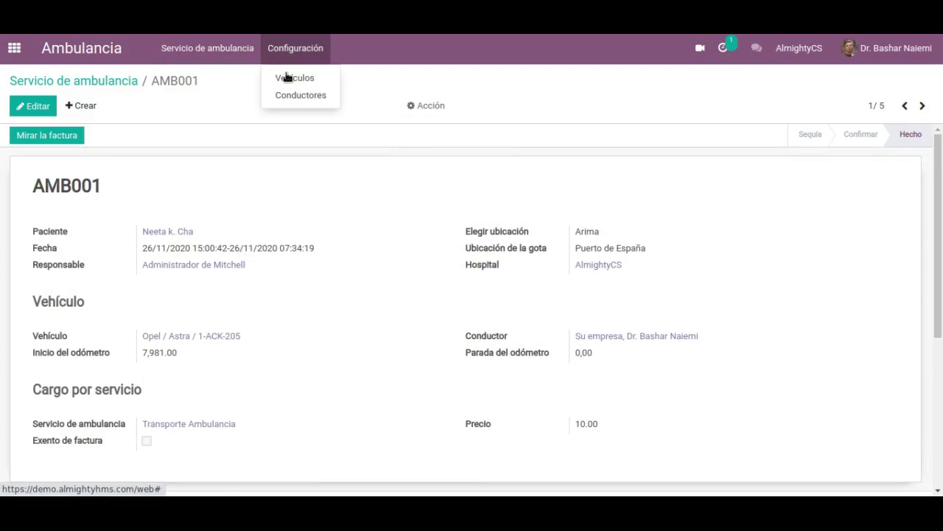
left_click(291, 80)
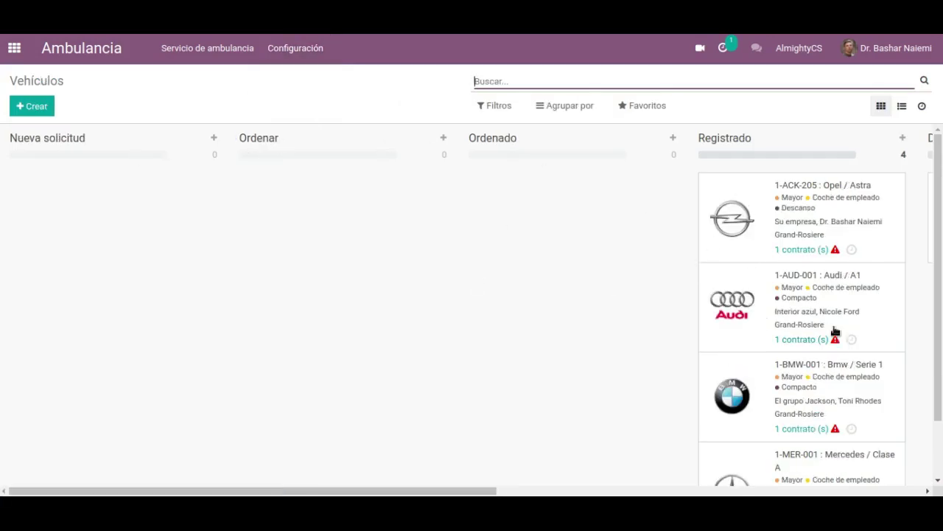
left_click(839, 211)
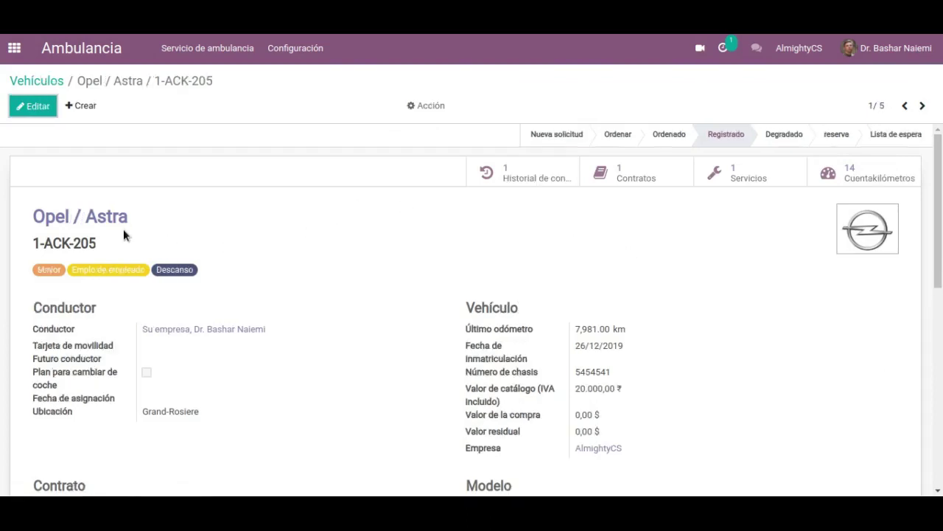
scroll(304, 266, "down", 2)
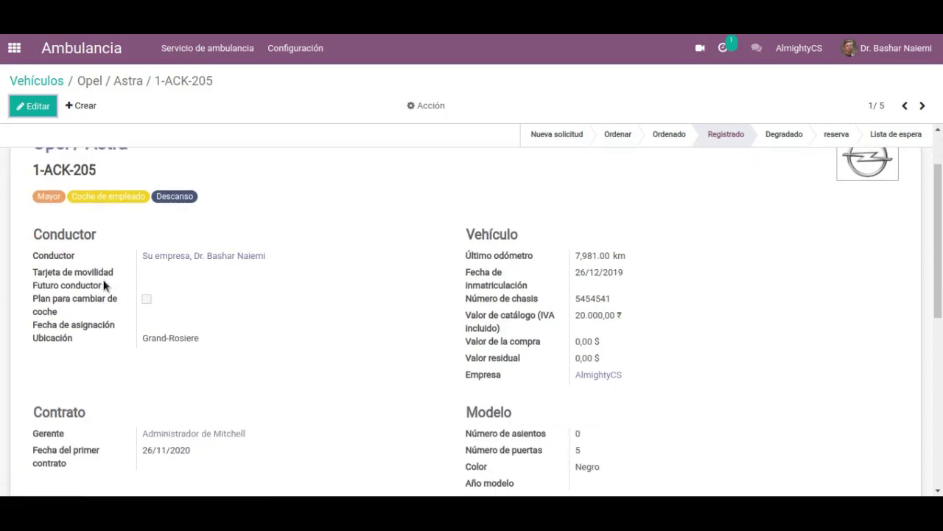
scroll(112, 317, "down", 2)
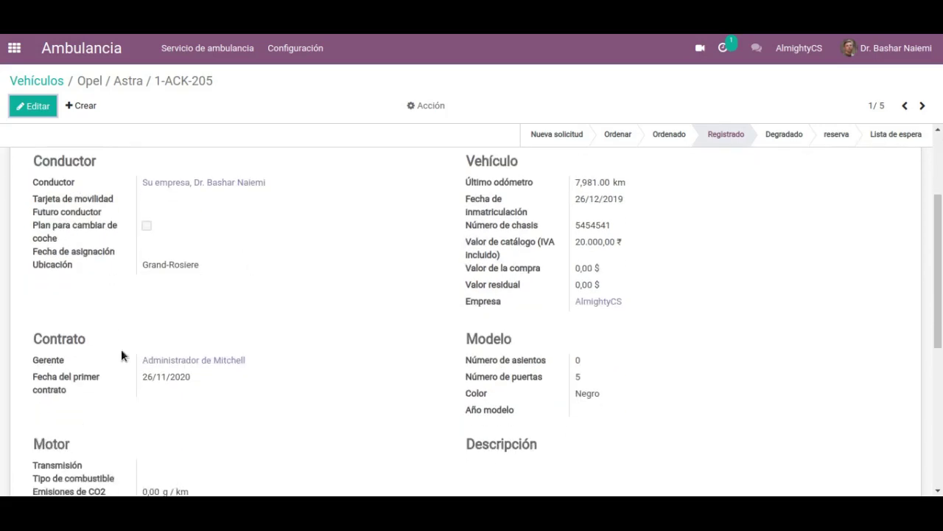
scroll(295, 353, "down", 3)
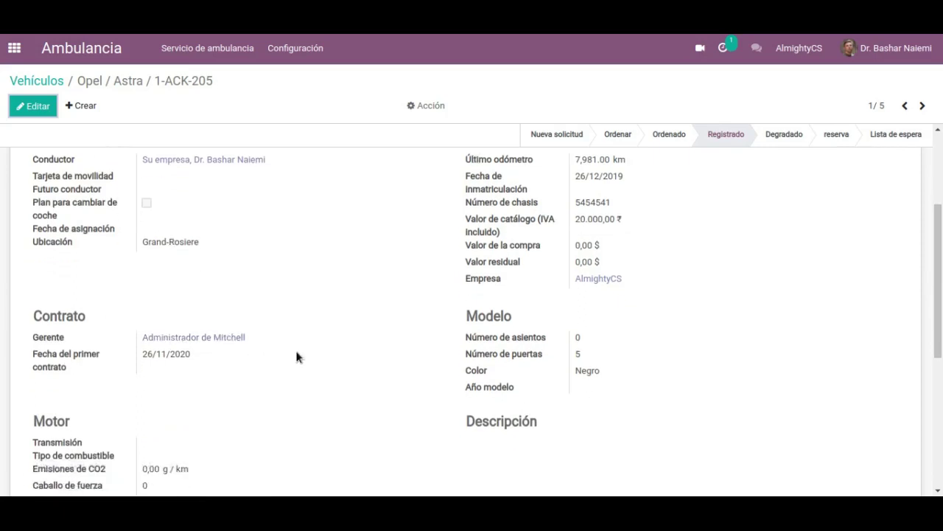
scroll(130, 376, "down", 3)
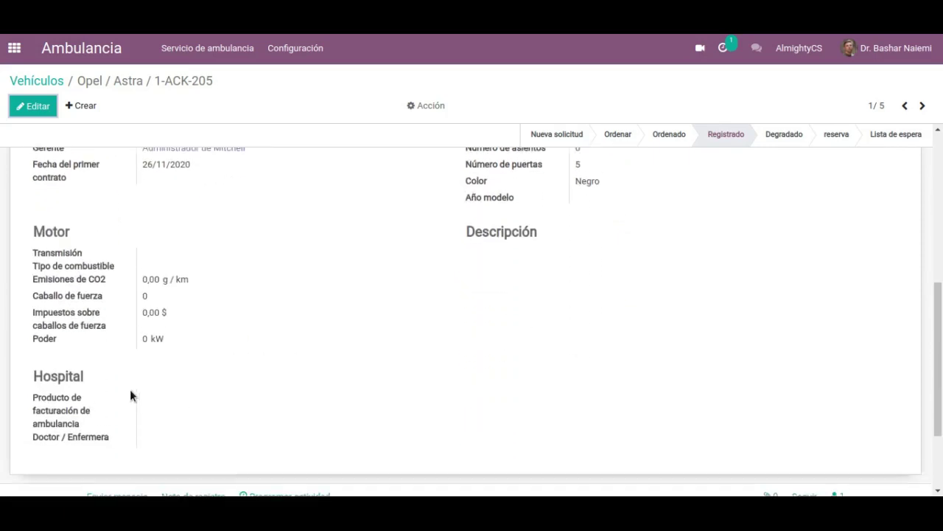
scroll(501, 302, "up", 3)
scroll(519, 275, "up", 5)
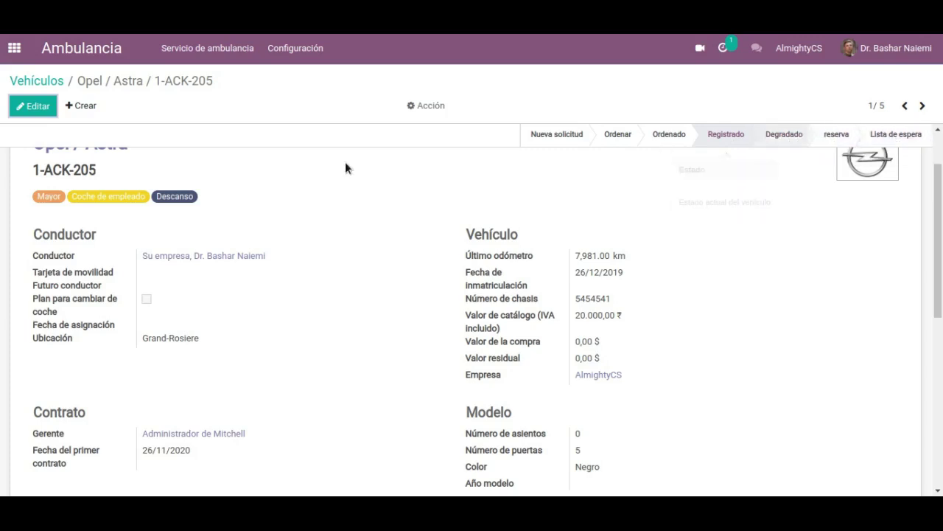
scroll(355, 213, "up", 2)
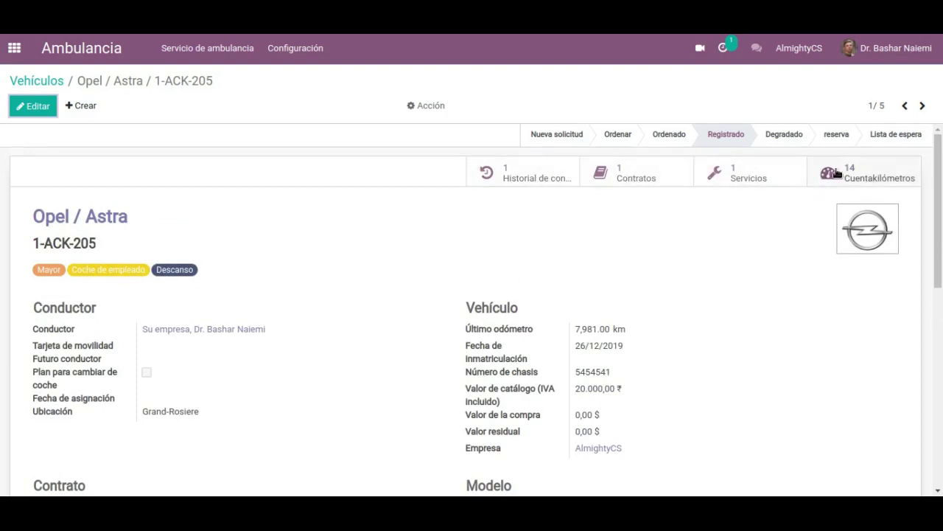
Check the Opel Astra's available actions and open a blank record from the ambulance drivers list
left_click(427, 105)
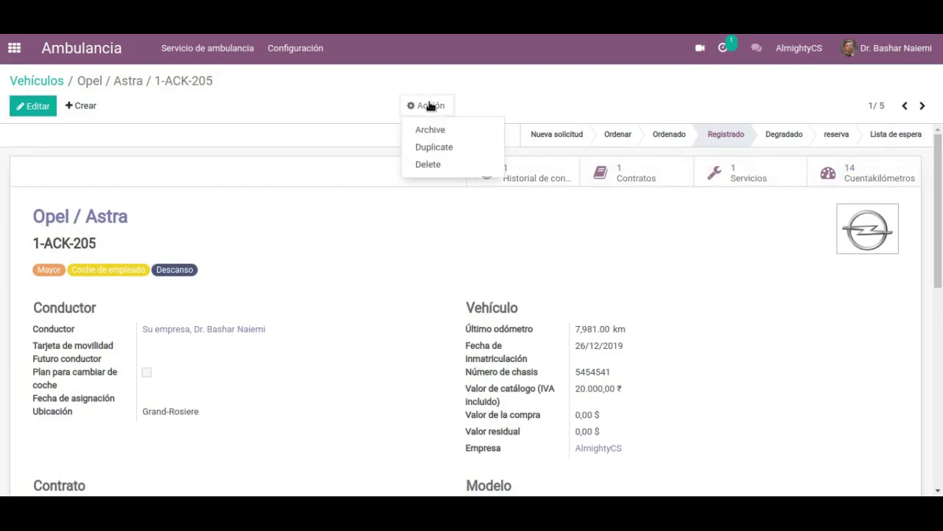
left_click(330, 96)
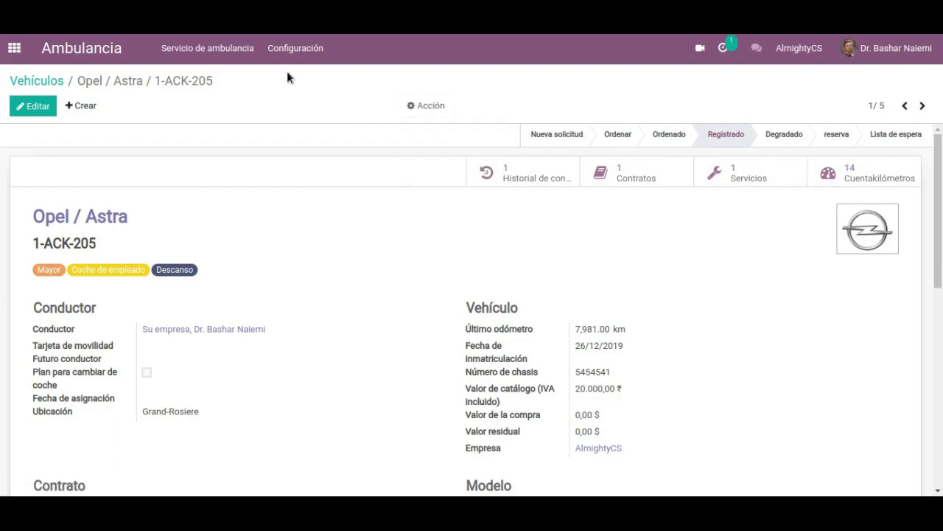
left_click(288, 57)
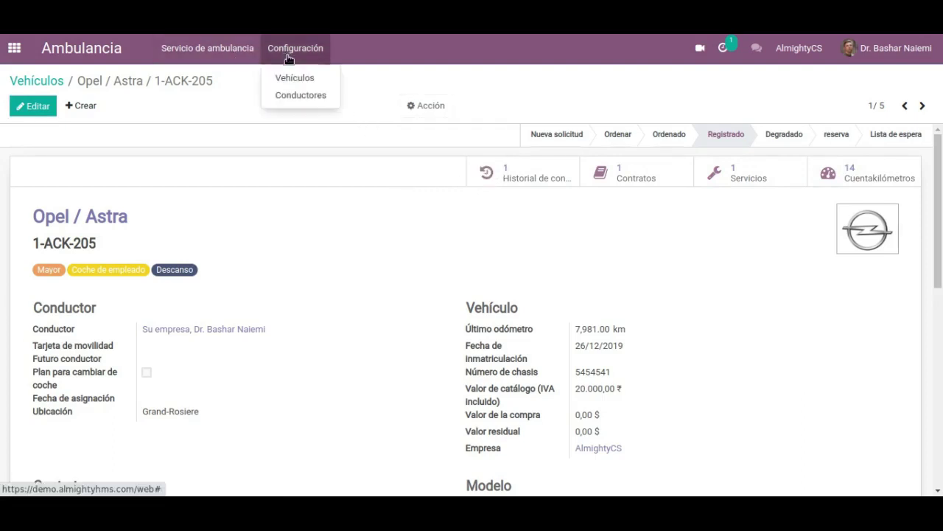
left_click(308, 95)
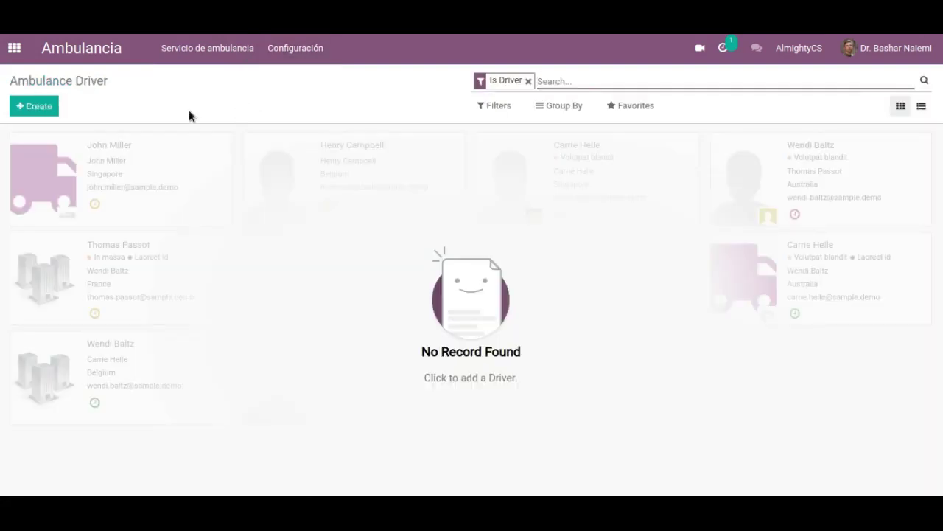
left_click(35, 107)
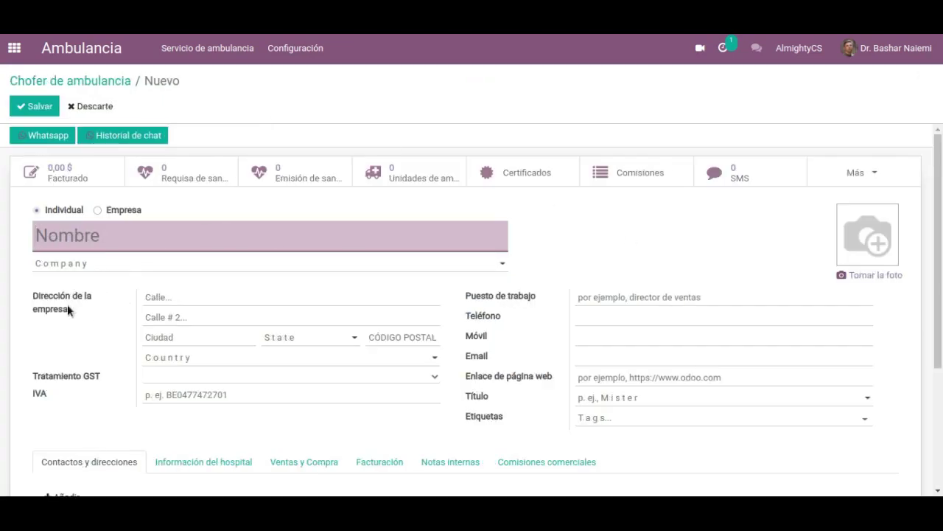
Examine the new driver form's contact, hospital information, sales and purchase, invoicing, internal notes and commission sections
scroll(88, 324, "down", 1)
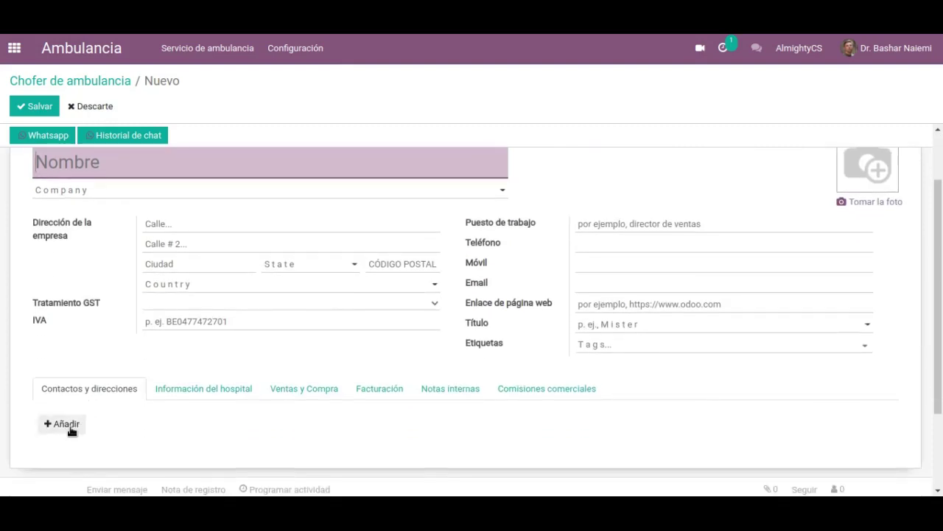
left_click(211, 389)
scroll(220, 410, "down", 3)
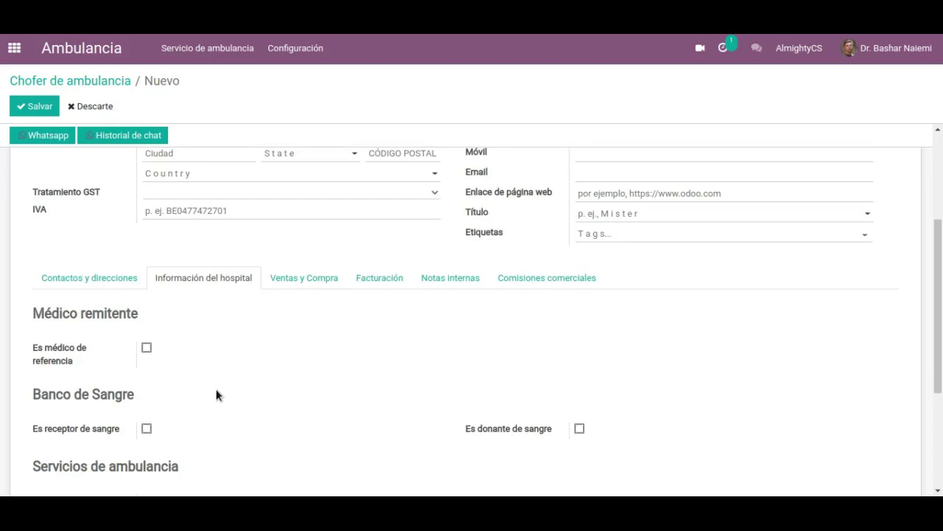
scroll(274, 373, "down", 2)
scroll(365, 280, "up", 1)
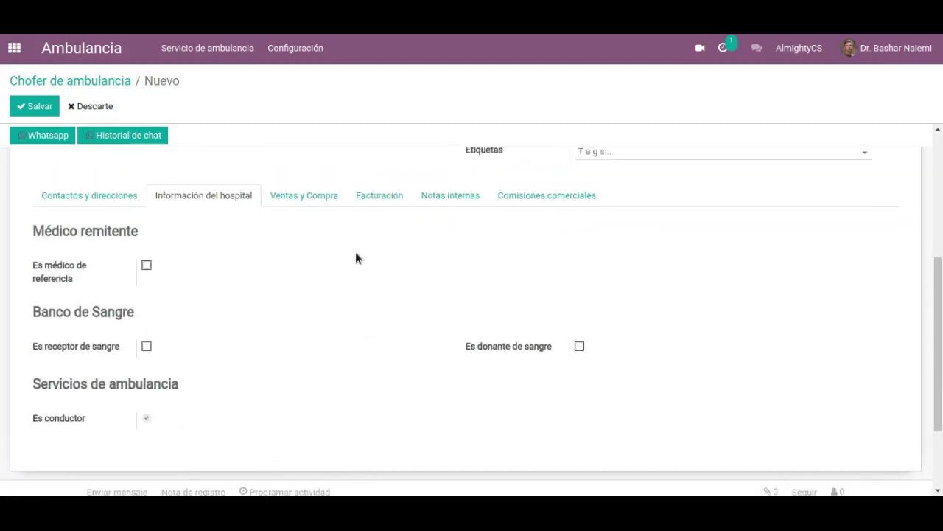
left_click(324, 208)
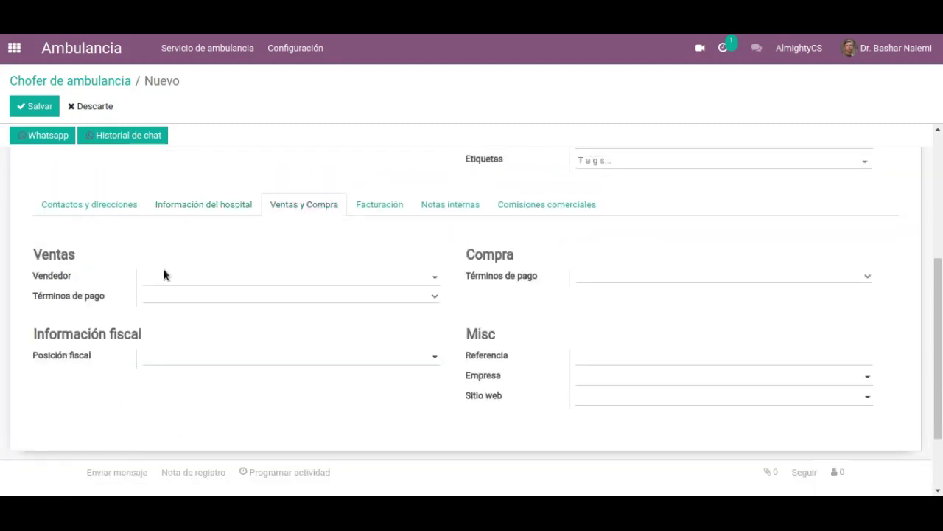
left_click(378, 206)
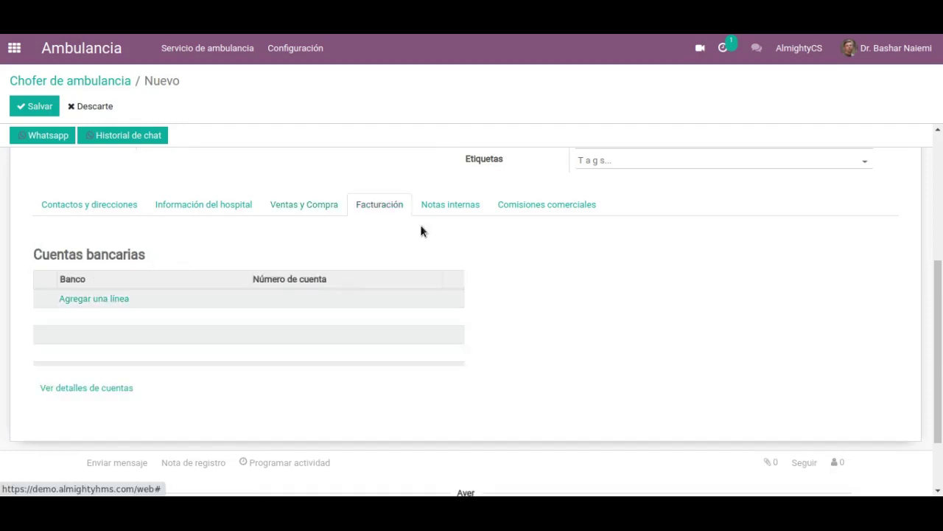
left_click(452, 212)
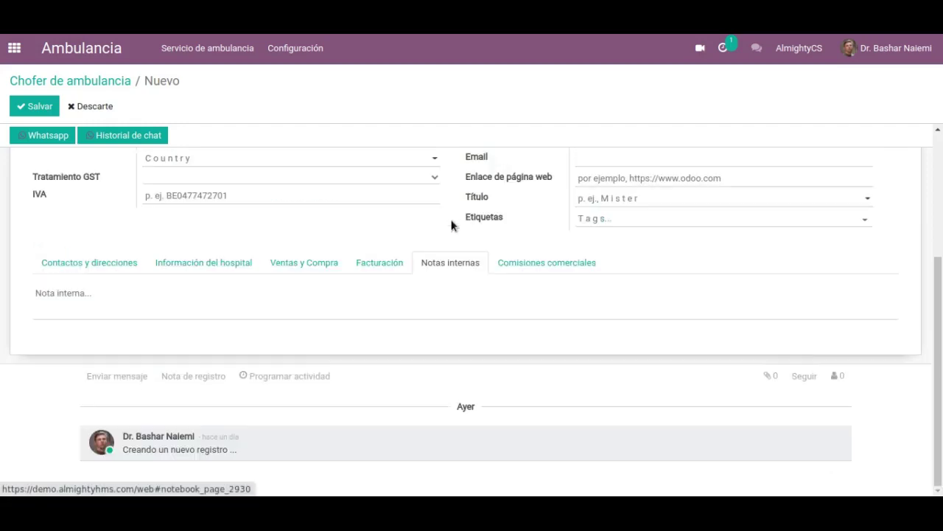
left_click(524, 263)
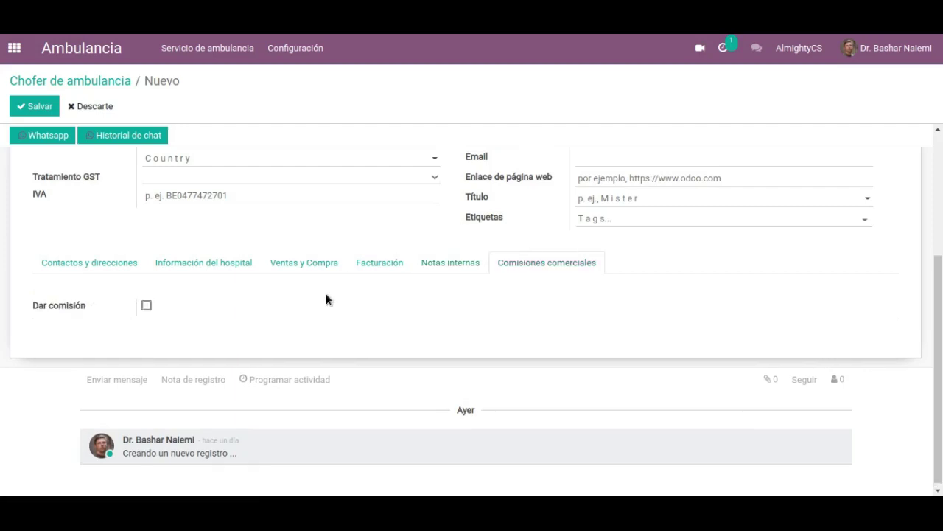
Review the driver form's main fields and linked records, including the additional SMS and WhatsApp entries
scroll(327, 300, "up", 3)
scroll(406, 255, "up", 1)
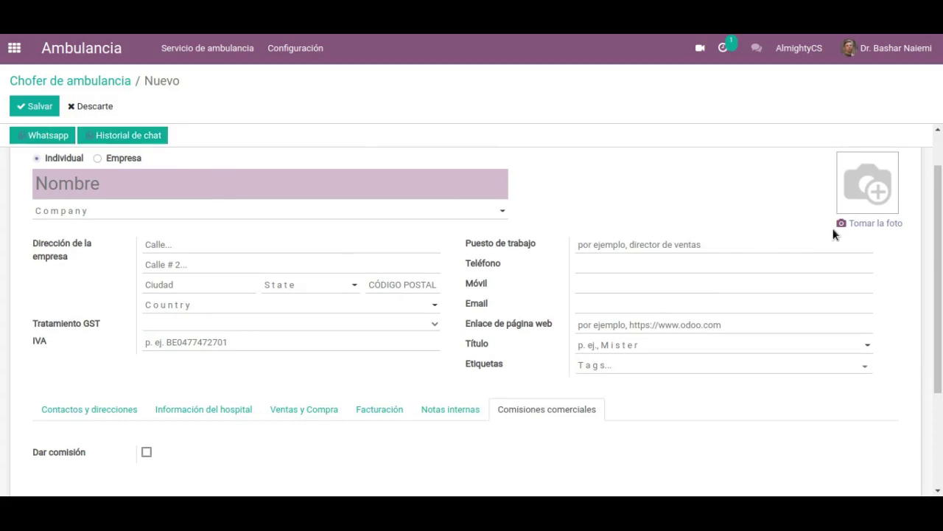
scroll(570, 216, "up", 1)
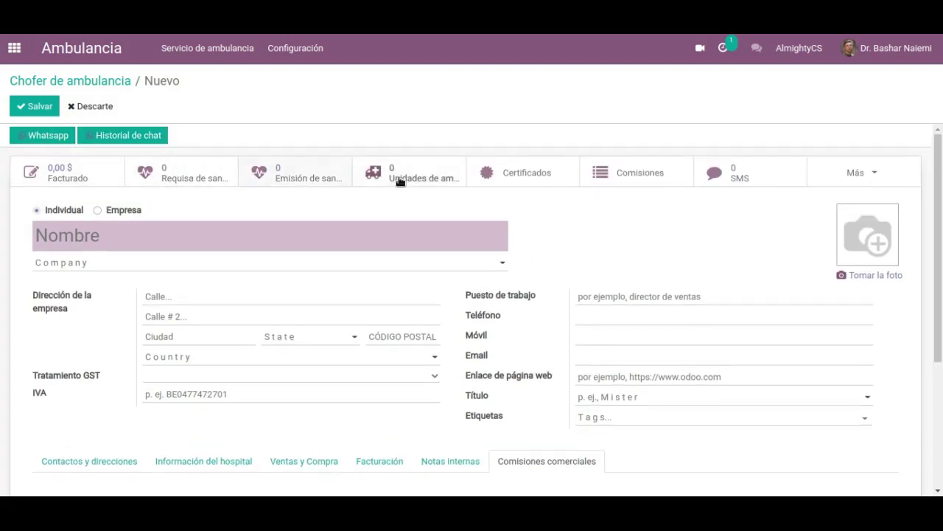
left_click(860, 174)
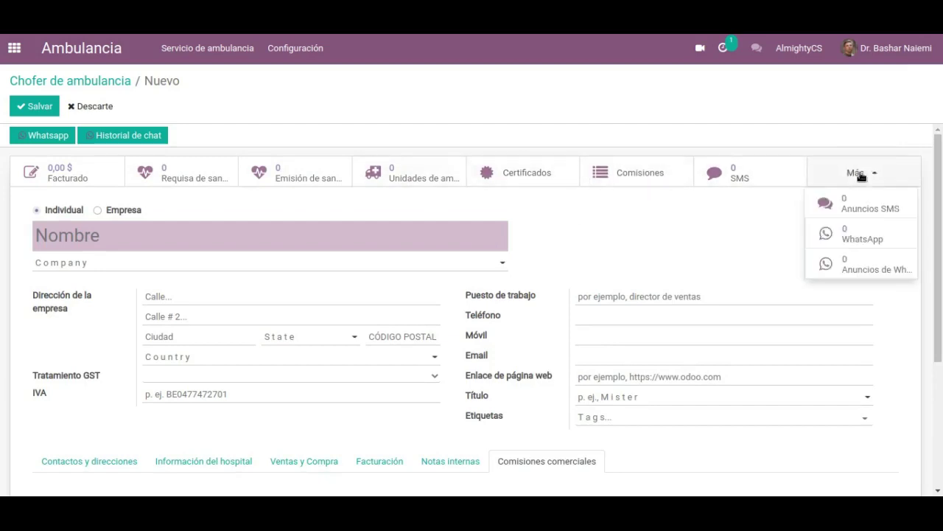
left_click(696, 218)
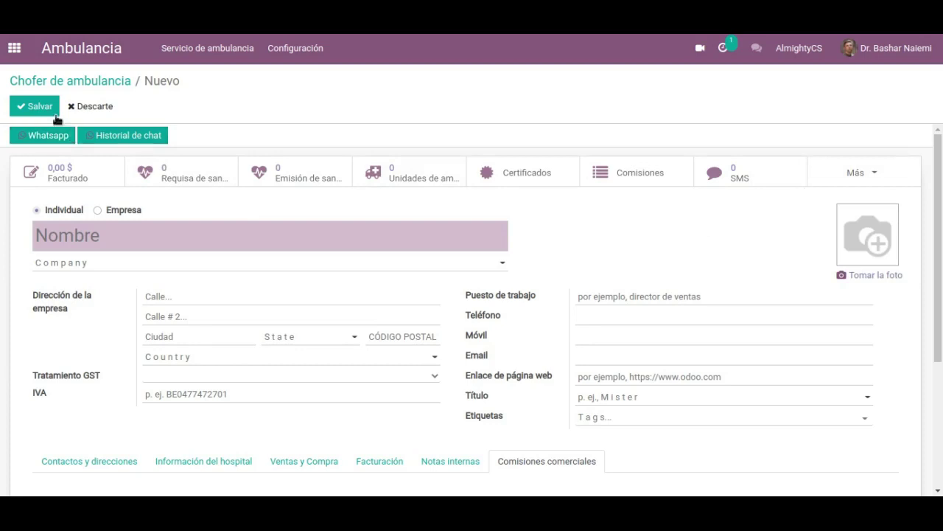
Leave the unsaved driver form and view the doctors' working times in the hospital calendar module
left_click(300, 54)
left_click(15, 52)
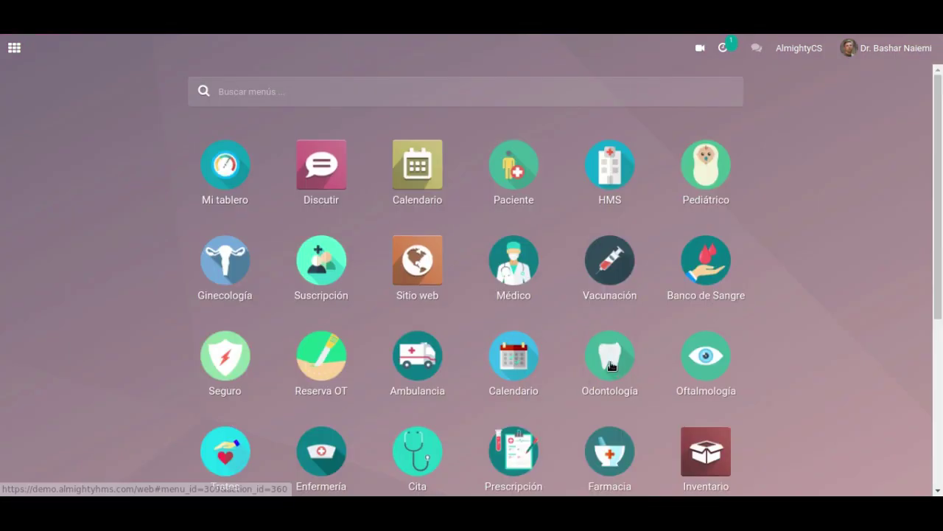
left_click(521, 365)
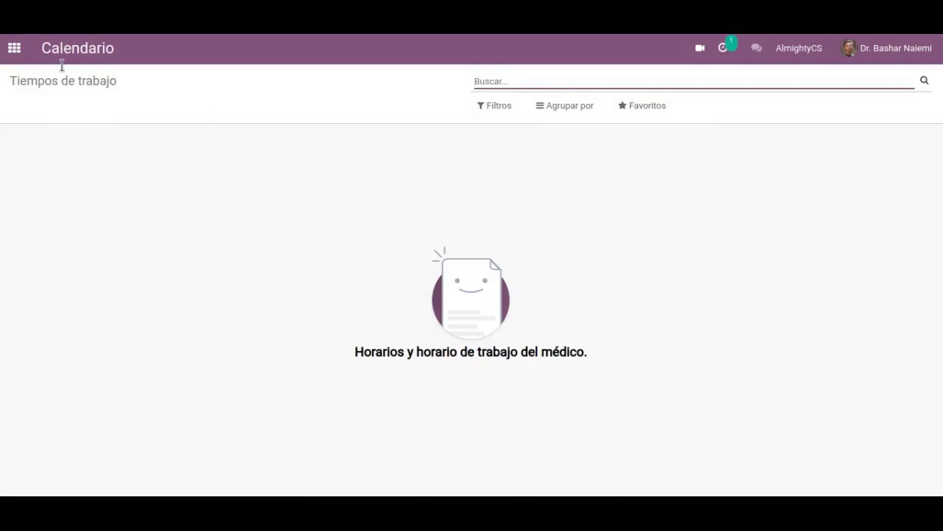
Switch to the dental module, view its patients and open treatment CASE007
left_click(14, 49)
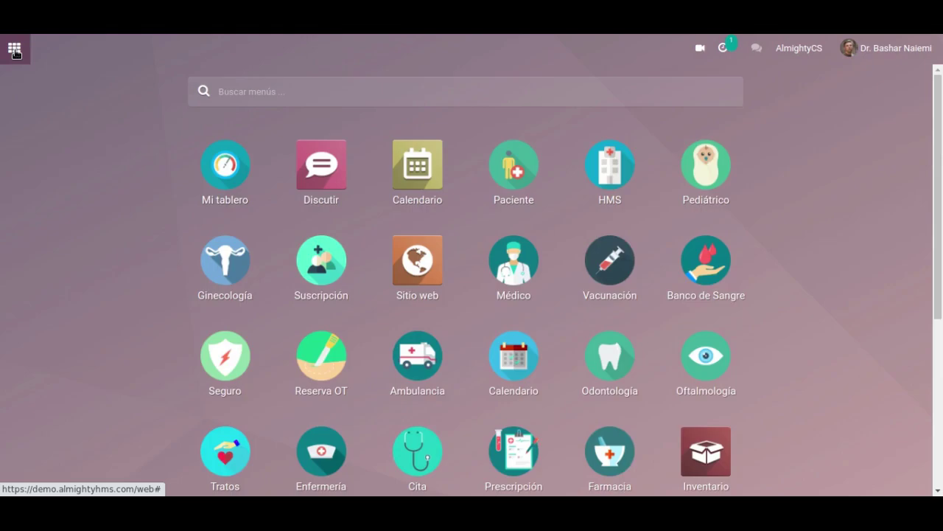
left_click(618, 364)
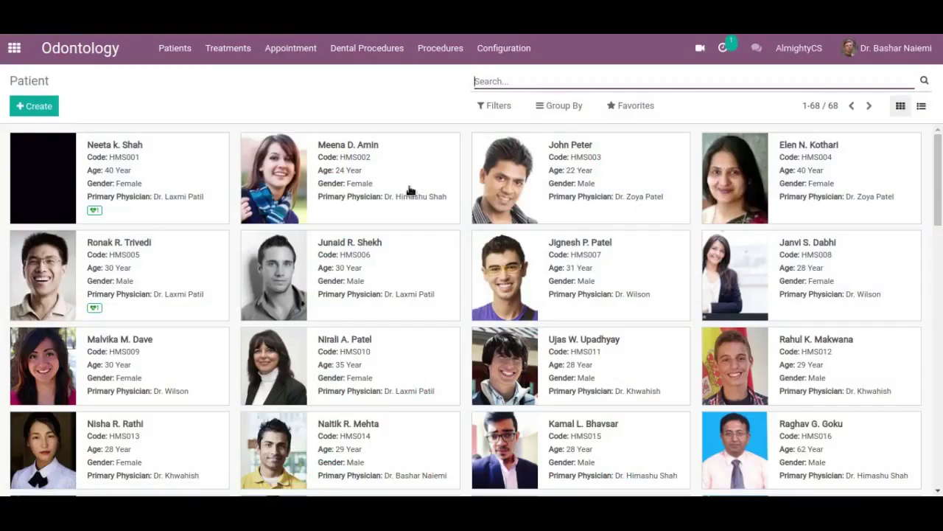
left_click(228, 53)
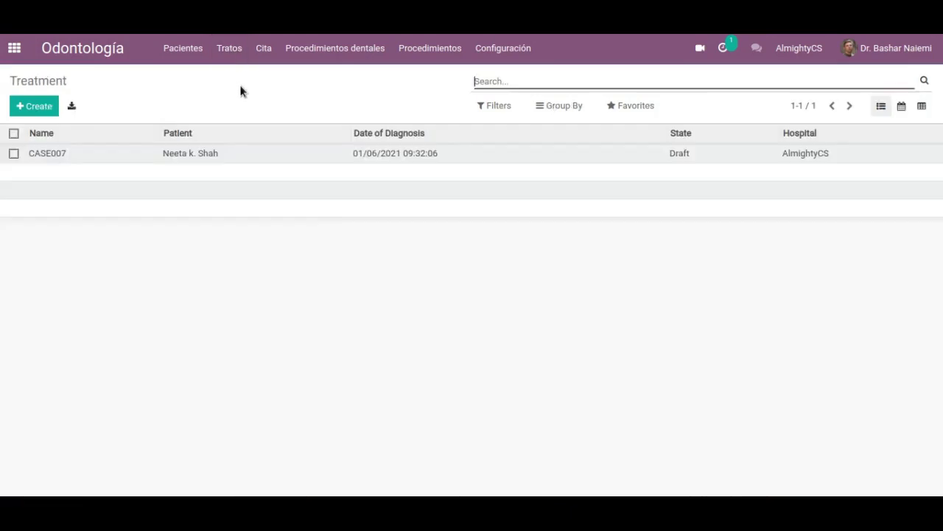
left_click(204, 156)
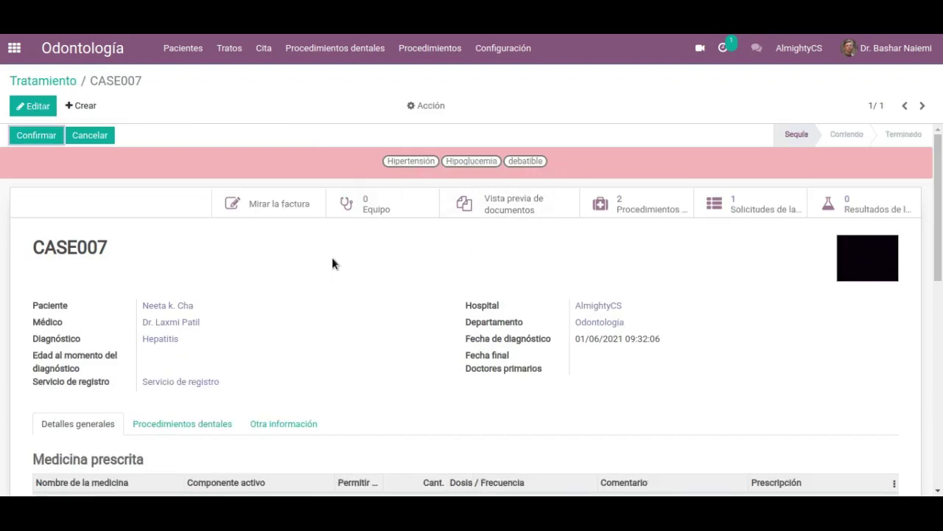
Review CASE007's general details and dental procedures, and inspect the full record of procedure DP003
scroll(331, 258, "down", 1)
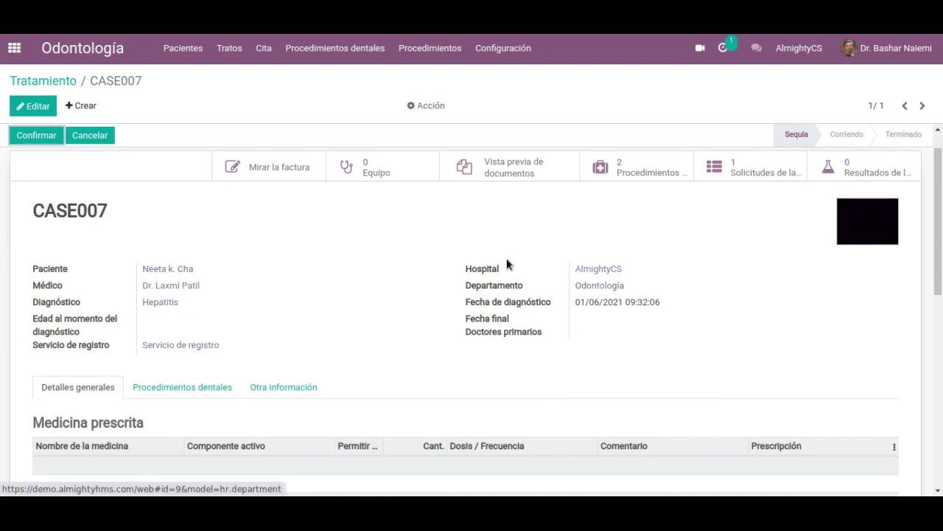
scroll(414, 251, "down", 2)
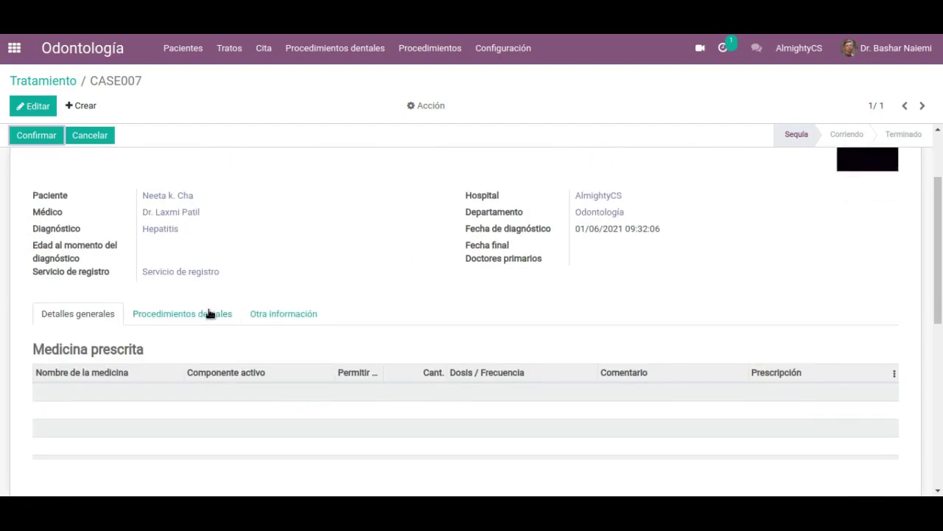
left_click(208, 315)
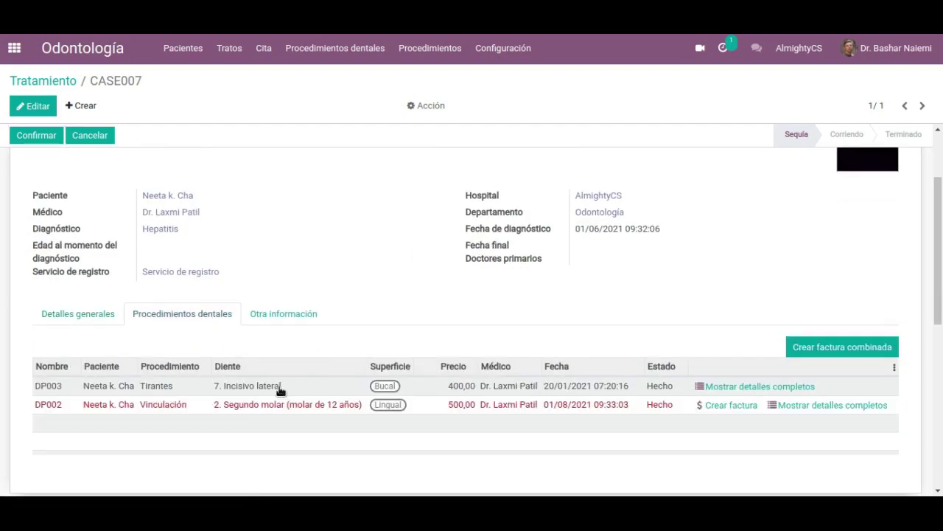
left_click(839, 351)
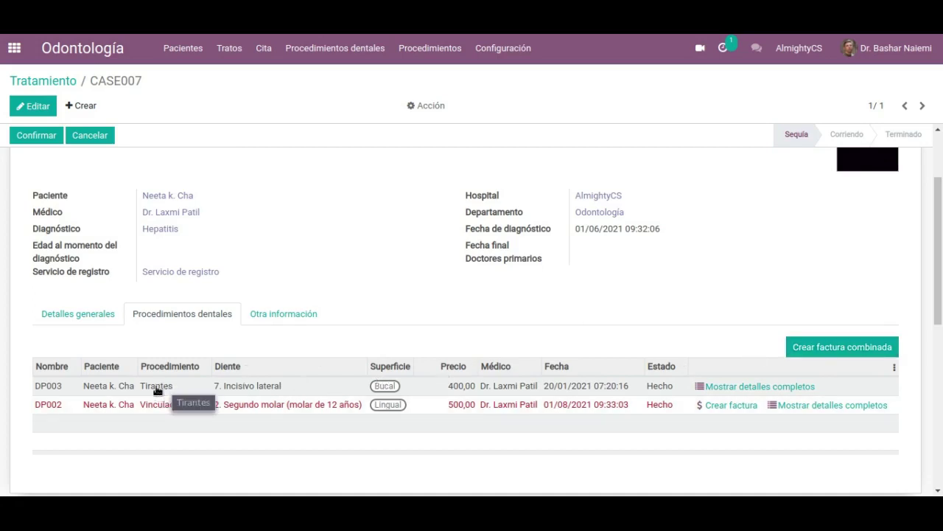
left_click(189, 388)
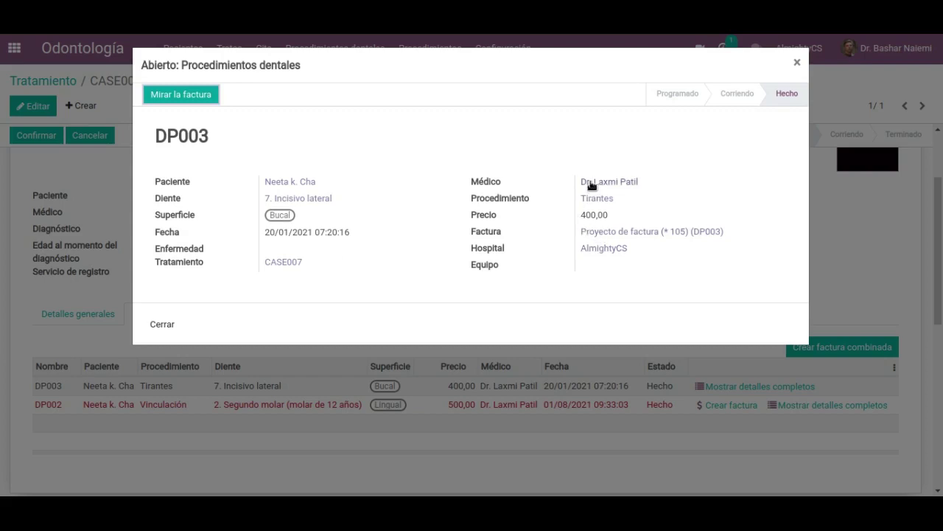
left_click(162, 325)
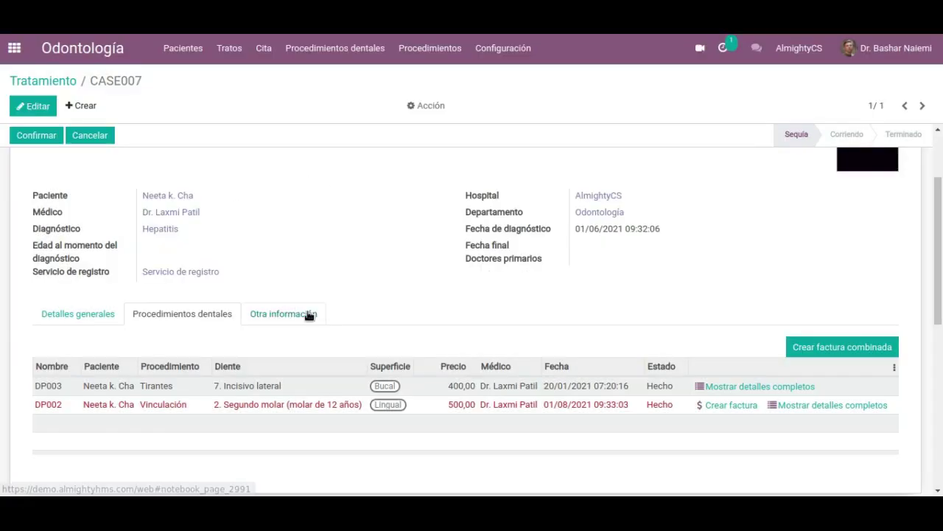
Examine CASE007's other information and check the treatment's available actions without applying any
left_click(309, 314)
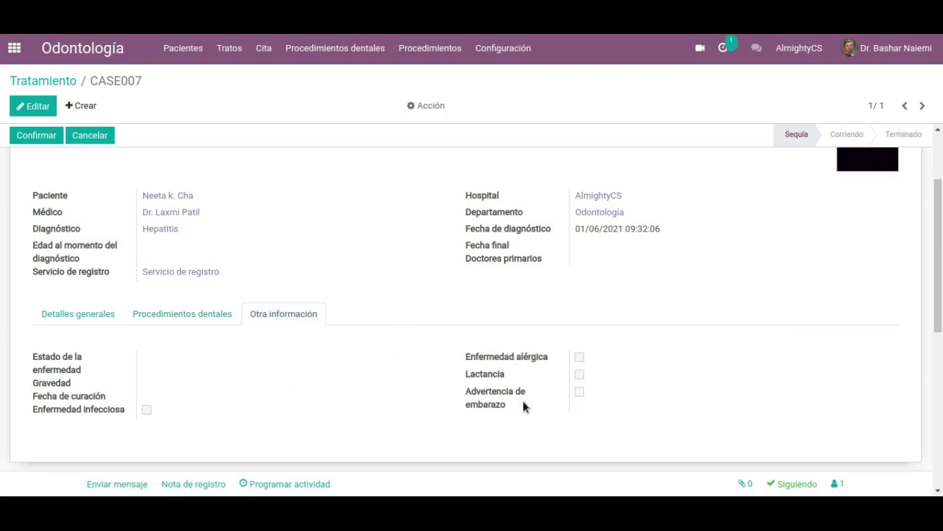
scroll(379, 223, "up", 3)
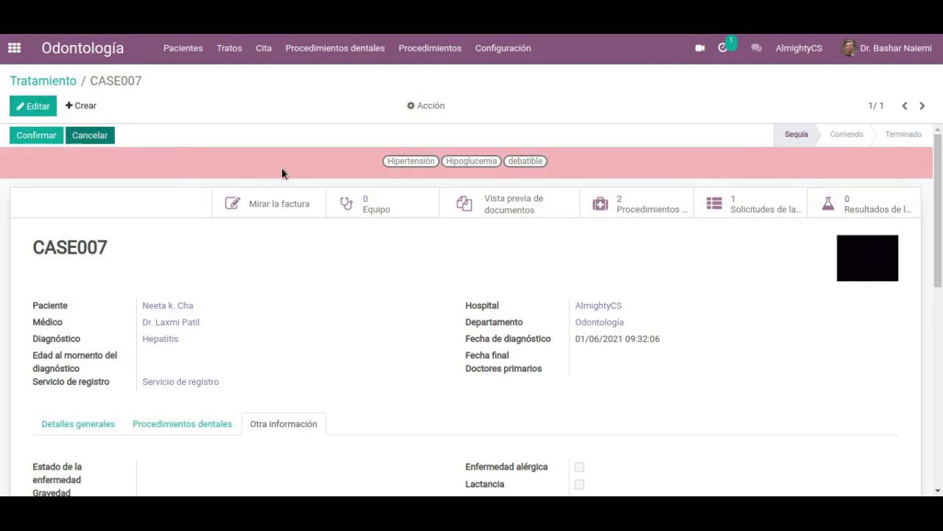
left_click(437, 108)
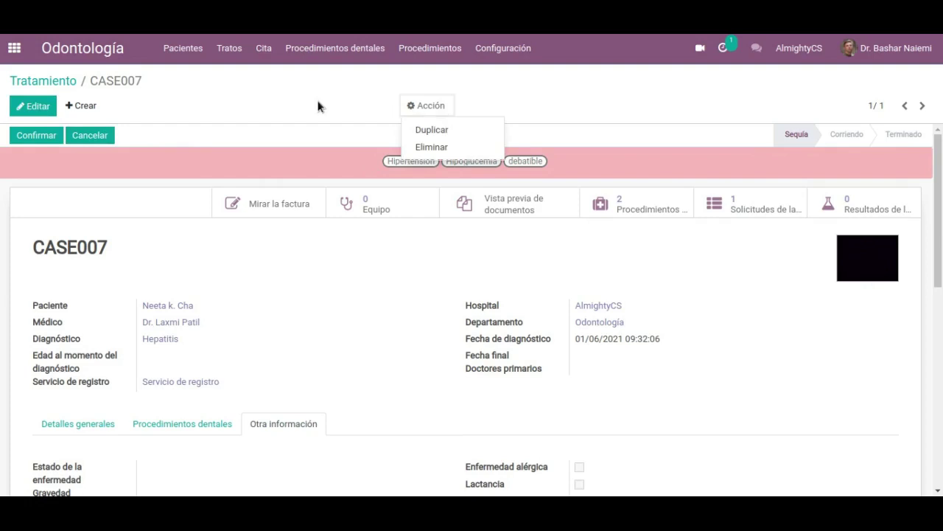
left_click(284, 84)
Open the dental appointments, start a new appointment and review its main fields and general information section
left_click(272, 55)
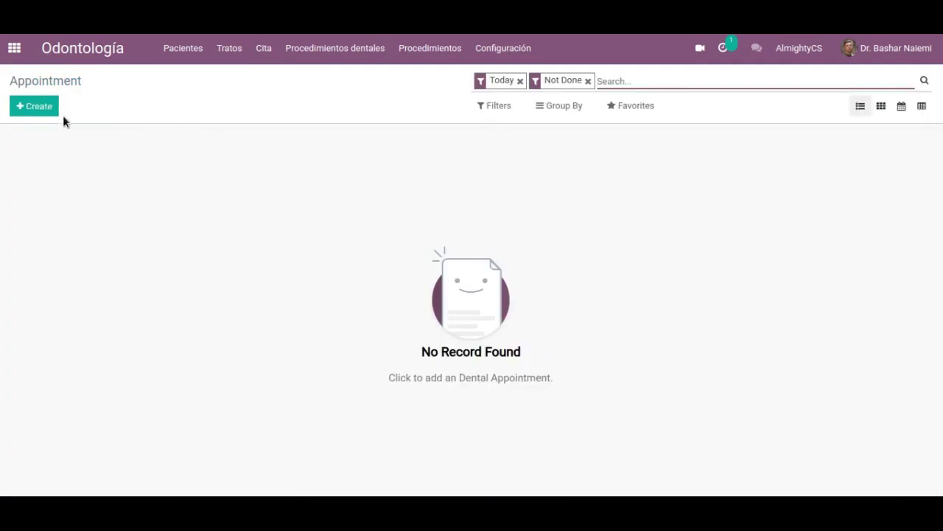
left_click(32, 106)
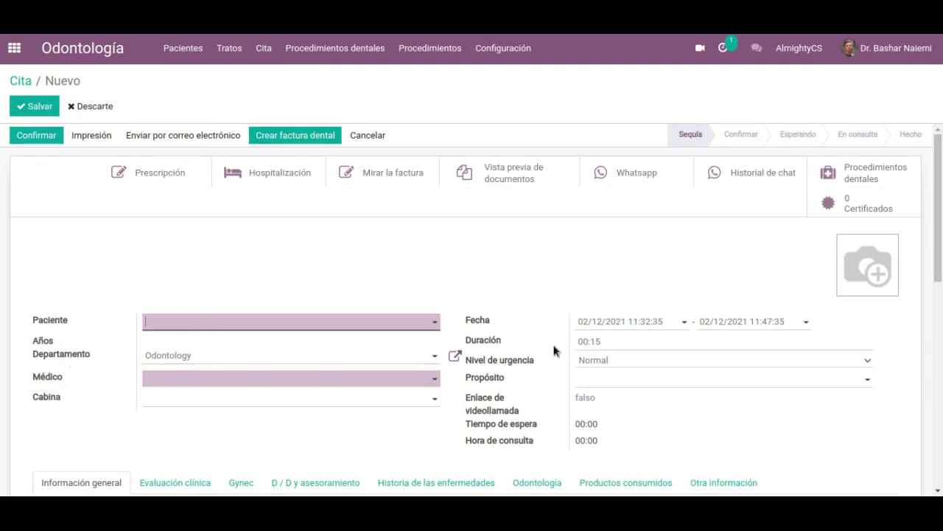
scroll(561, 378, "down", 2)
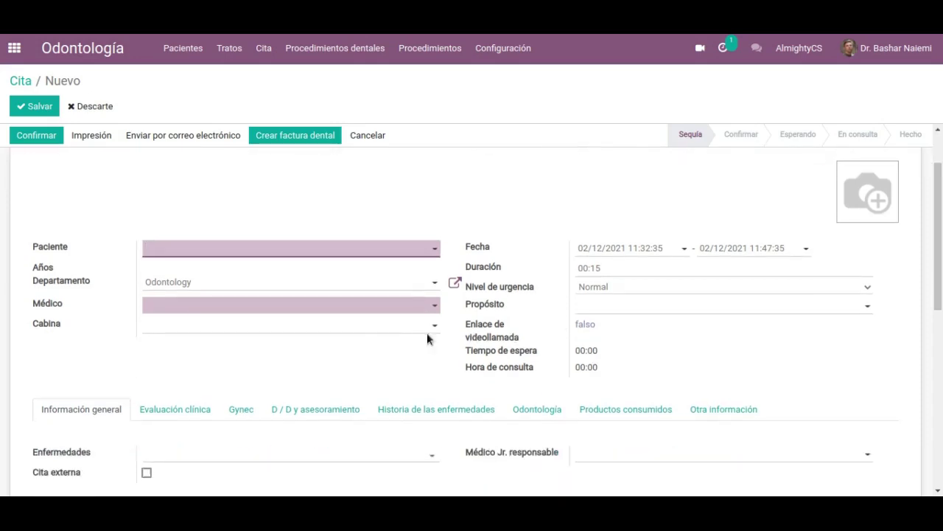
scroll(371, 333, "down", 3)
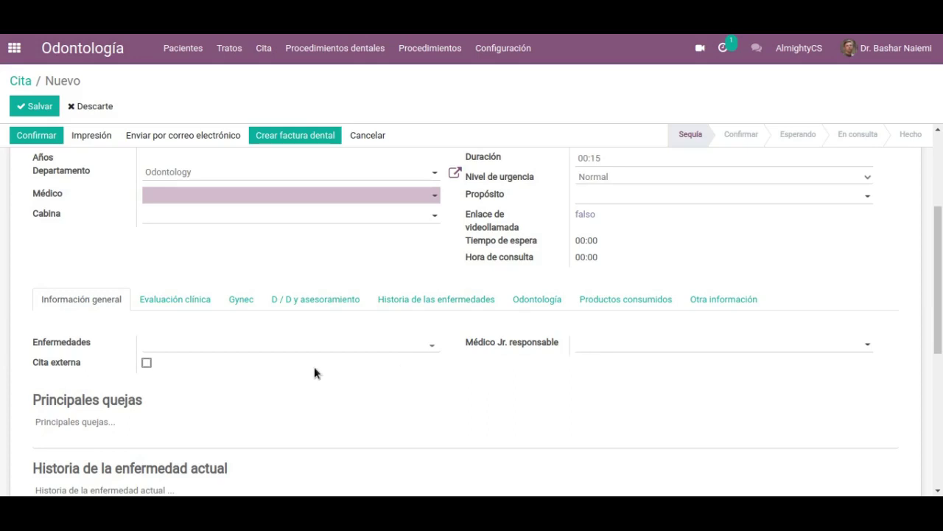
scroll(311, 367, "down", 3)
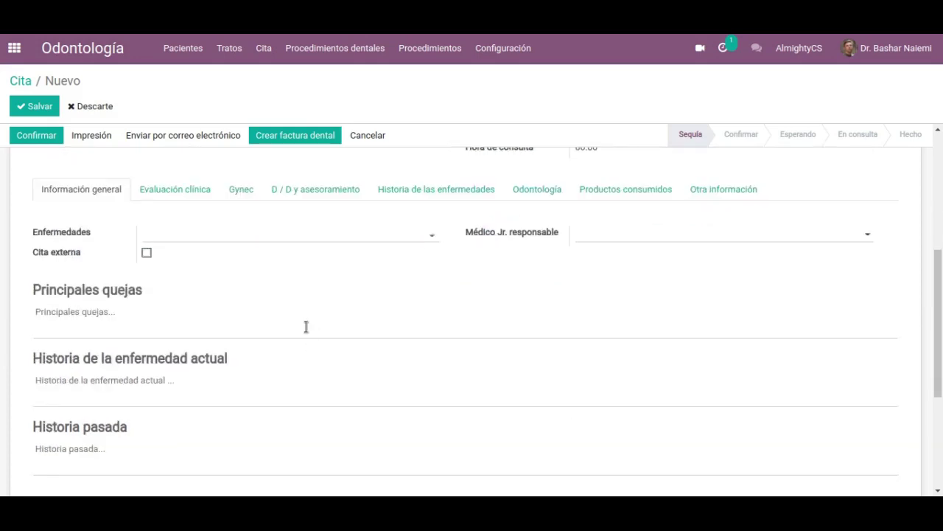
scroll(306, 328, "down", 5)
Review the clinical evaluation section and the Gynec systemic examination fields of the new appointment form
scroll(307, 332, "up", 7)
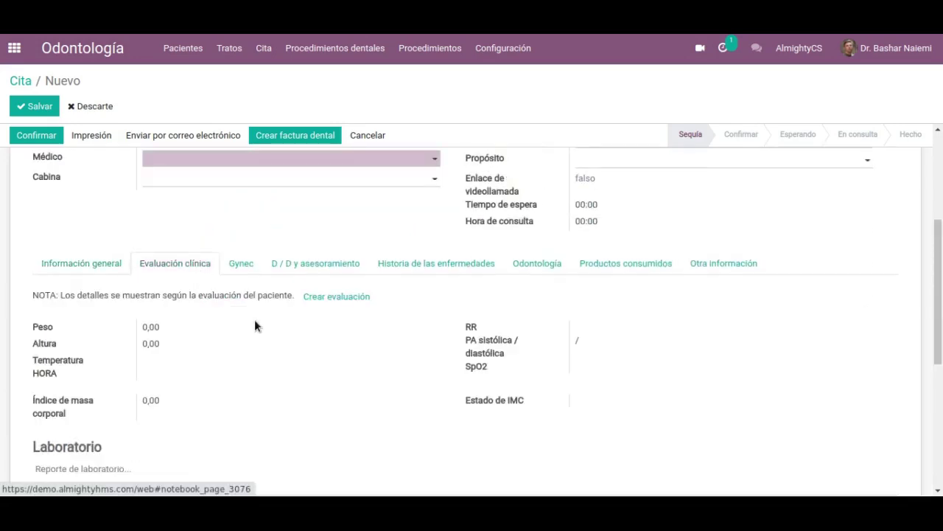
scroll(271, 322, "down", 2)
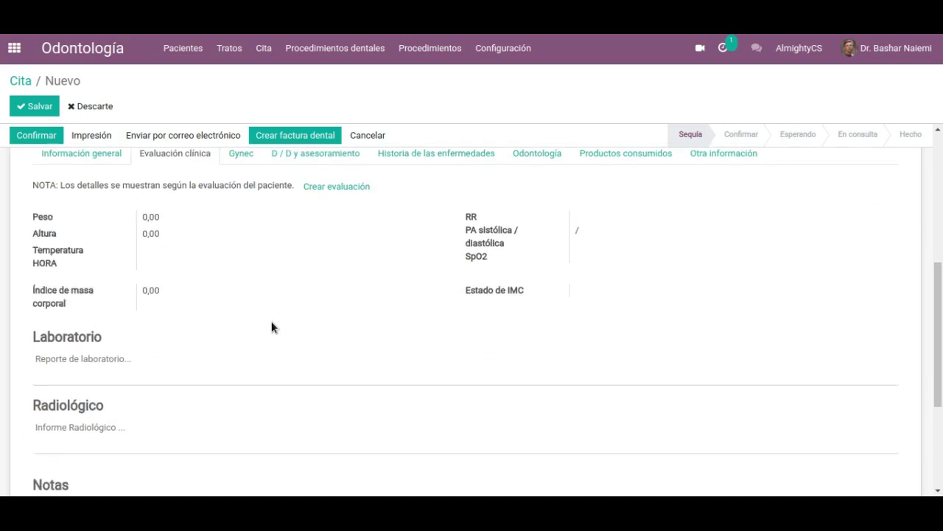
scroll(273, 324, "down", 2)
scroll(305, 292, "up", 3)
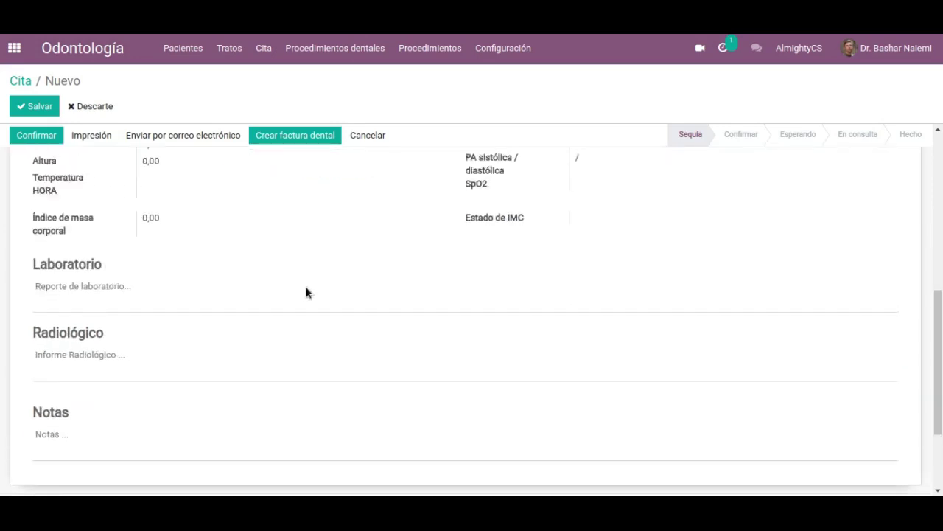
left_click(241, 195)
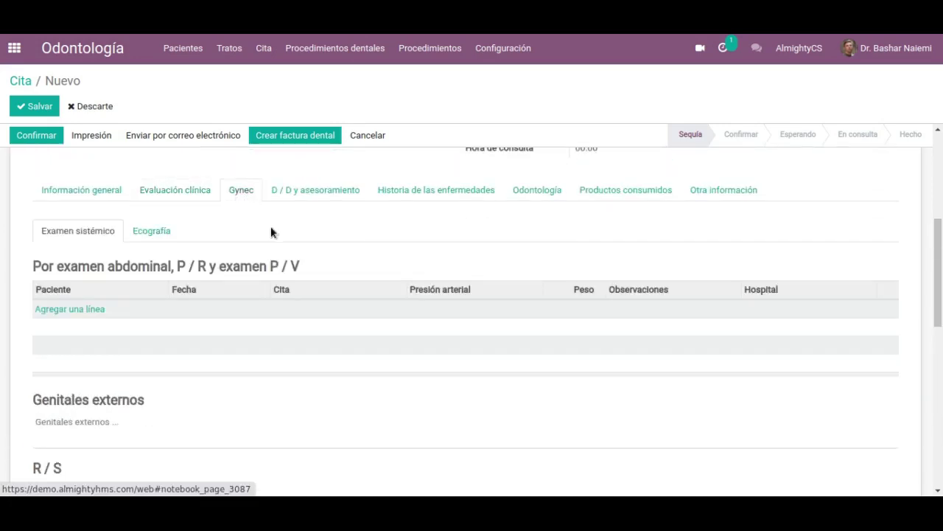
scroll(329, 307, "down", 3)
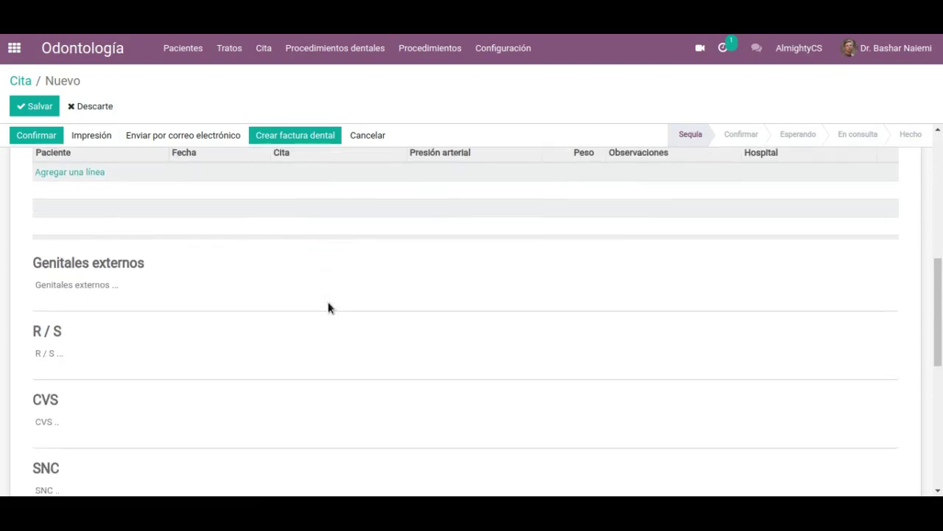
scroll(382, 293, "down", 3)
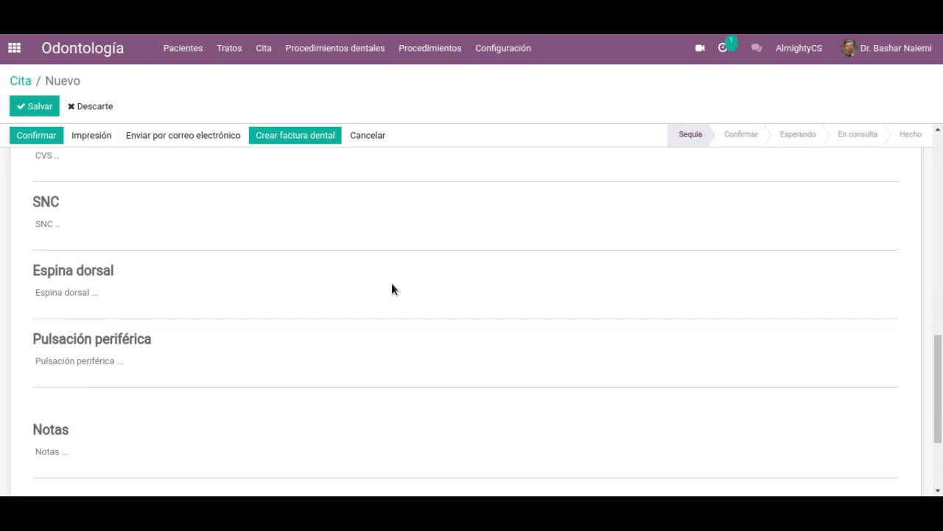
scroll(391, 289, "up", 4)
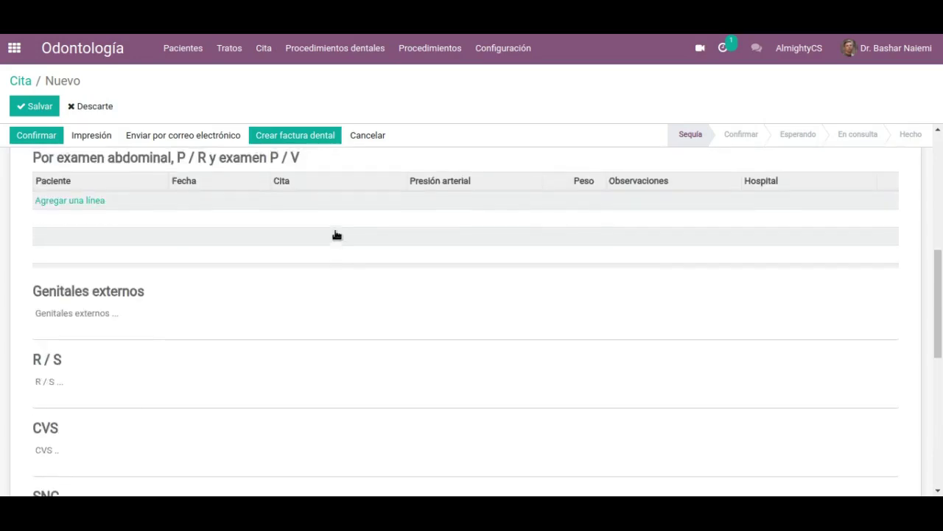
scroll(337, 236, "up", 1)
Review the new appointment's counselling and disease history sections, including the medical and dental questionnaires under Odontología
left_click(353, 210)
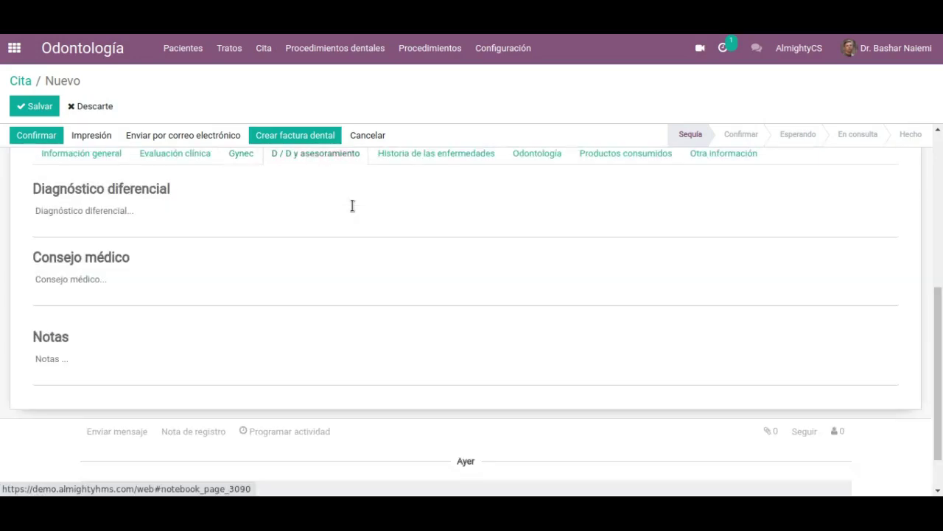
left_click(470, 158)
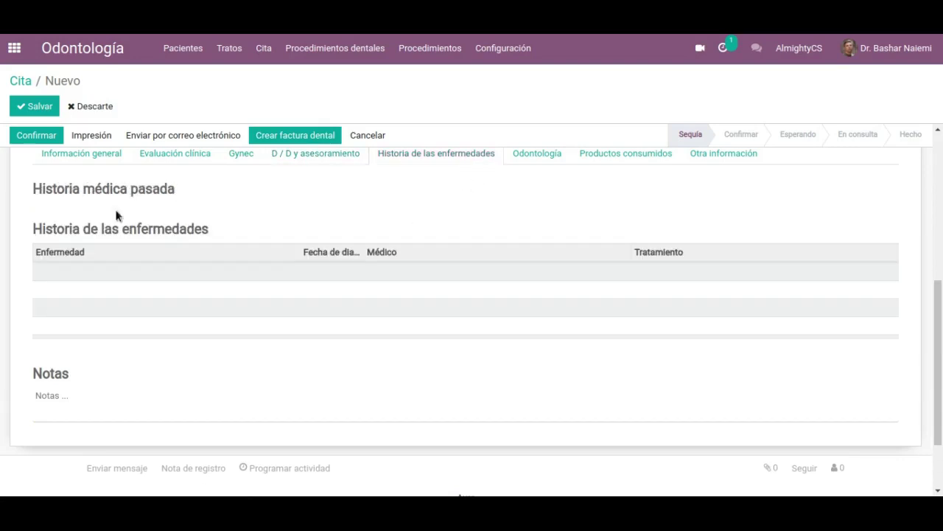
left_click(544, 157)
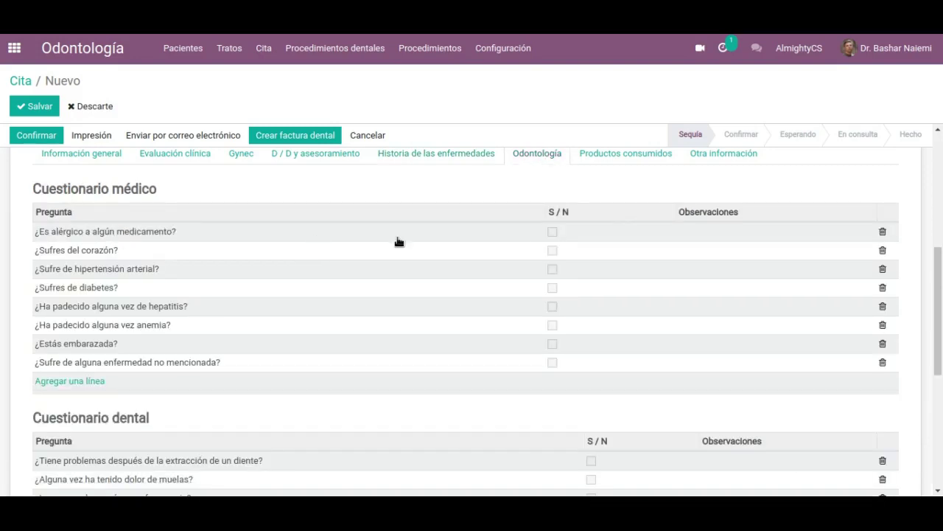
scroll(255, 319, "down", 3)
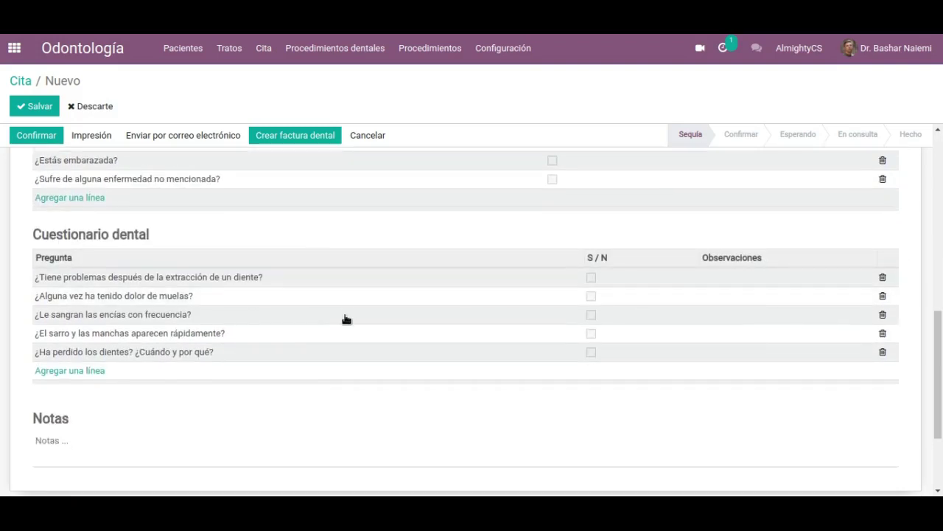
scroll(415, 290, "up", 5)
scroll(416, 285, "up", 2)
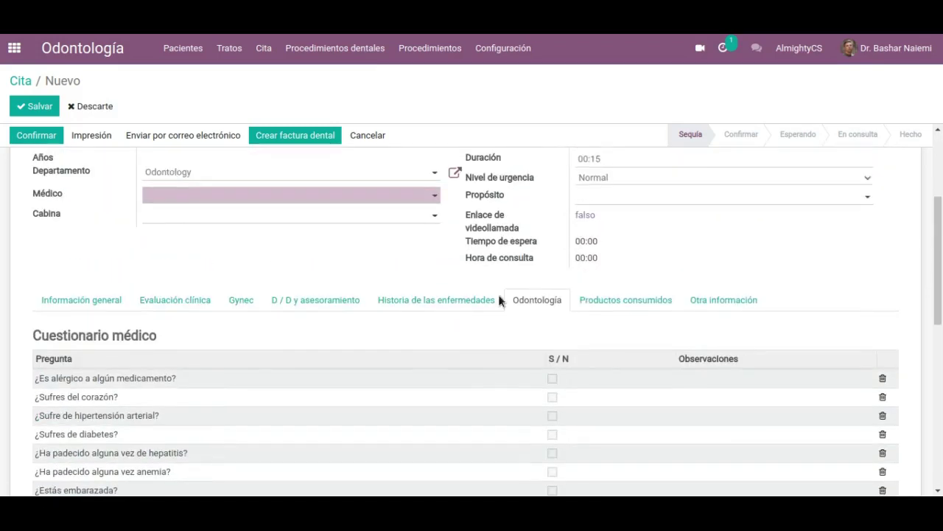
Examine the consumed products and other information of the new appointment, then return to its main fields and stages
left_click(606, 304)
scroll(590, 328, "down", 1)
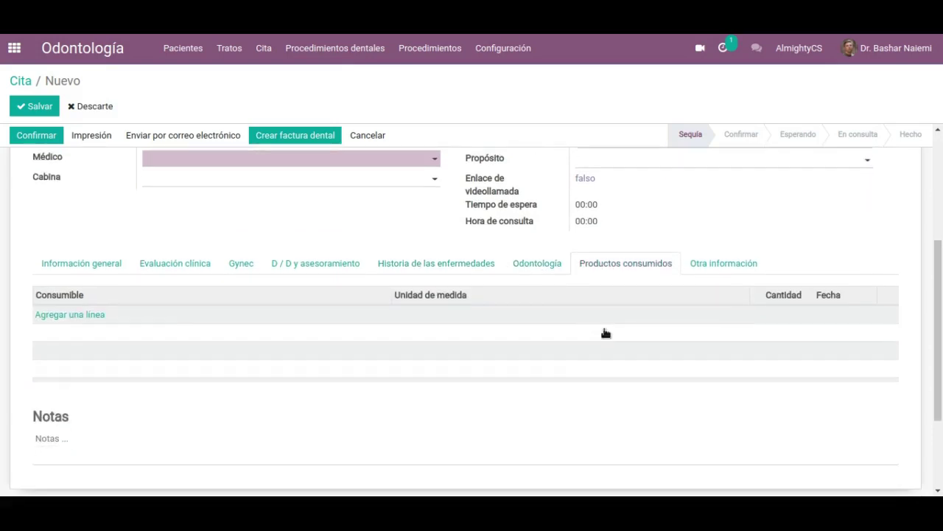
left_click(724, 267)
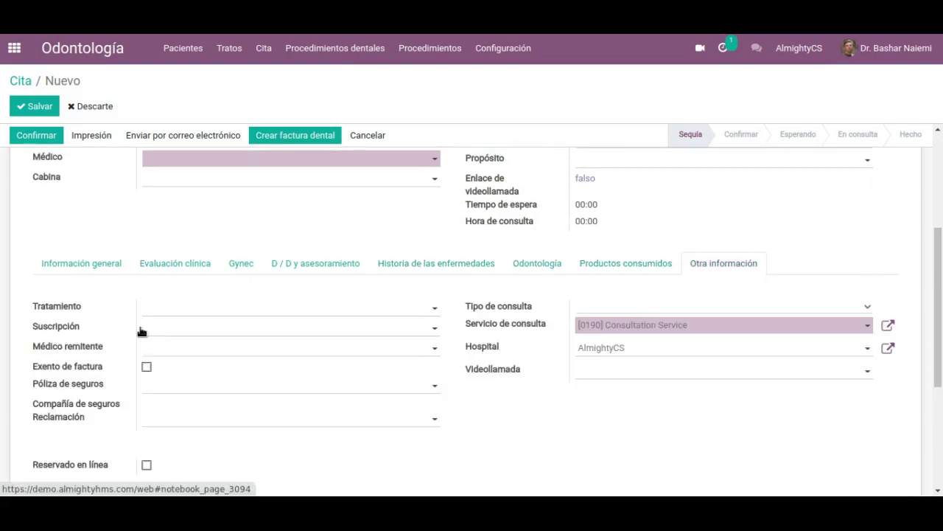
scroll(96, 398, "down", 2)
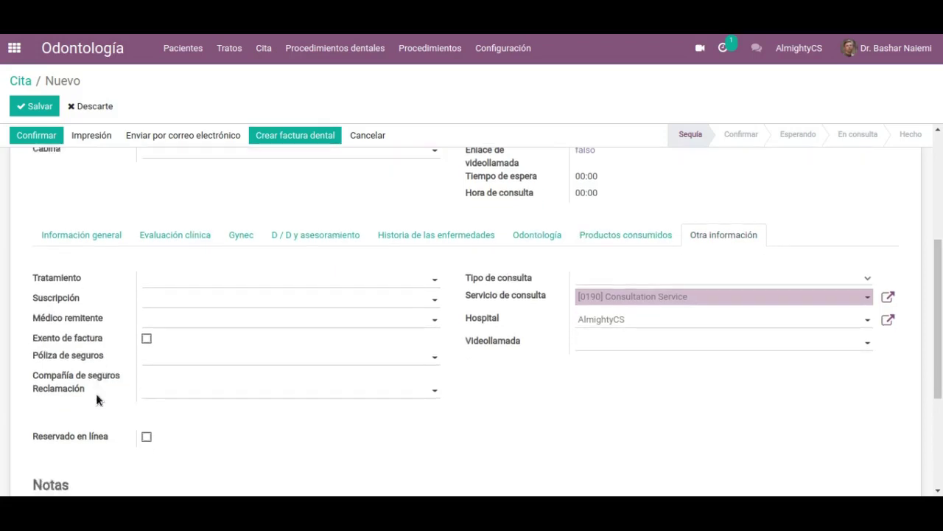
scroll(574, 268, "down", 2)
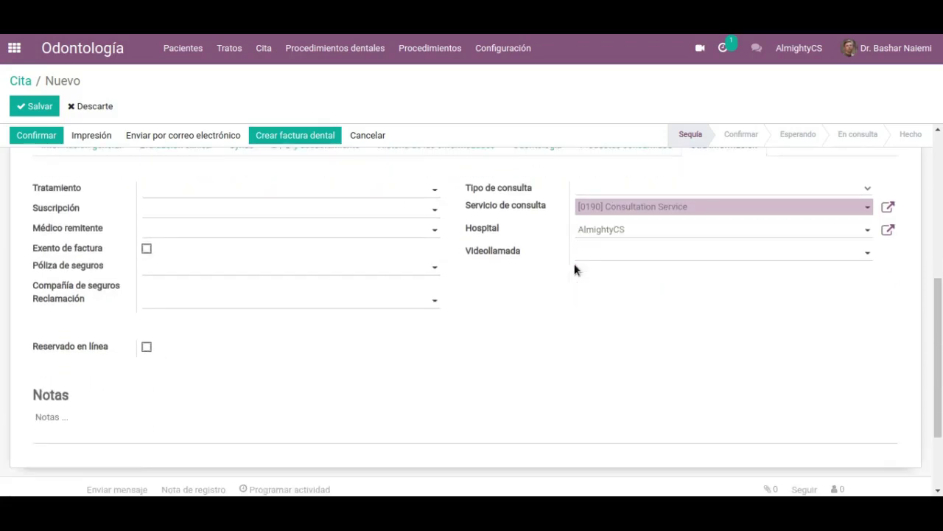
scroll(574, 268, "up", 5)
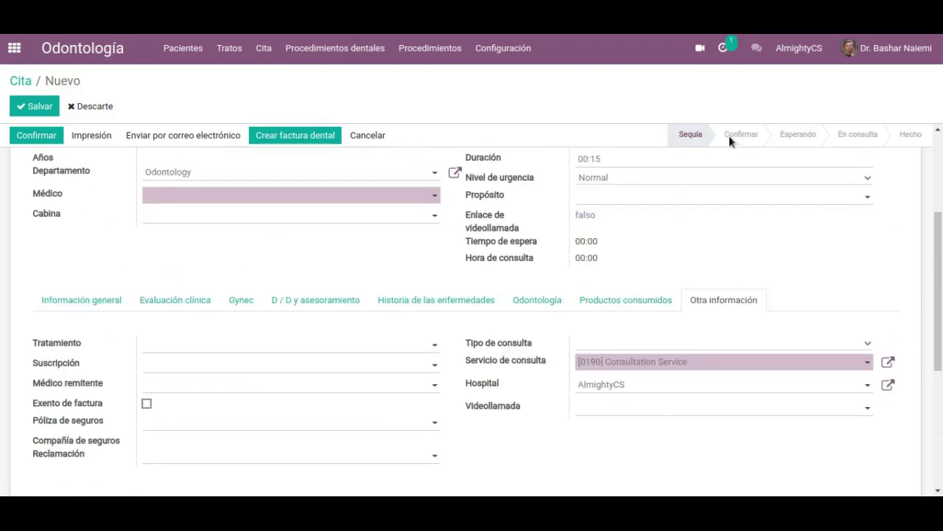
scroll(676, 223, "up", 4)
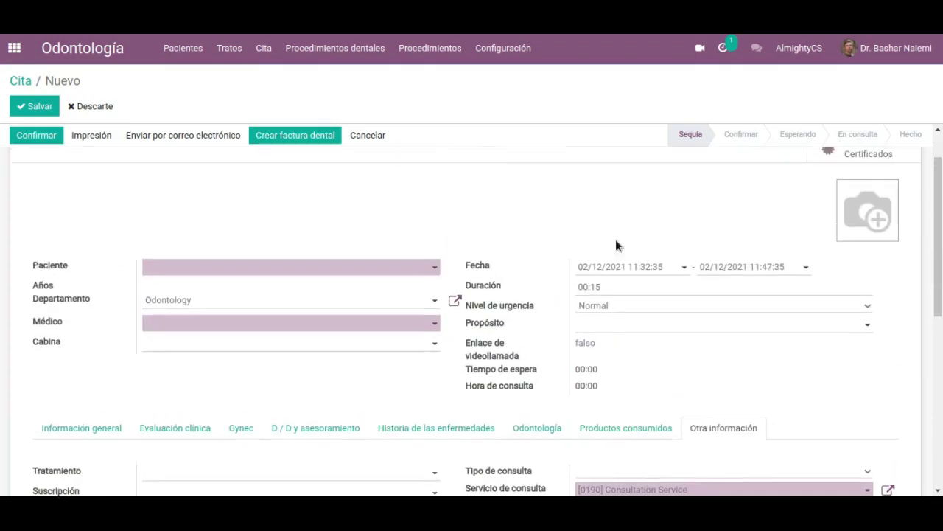
scroll(552, 247, "up", 1)
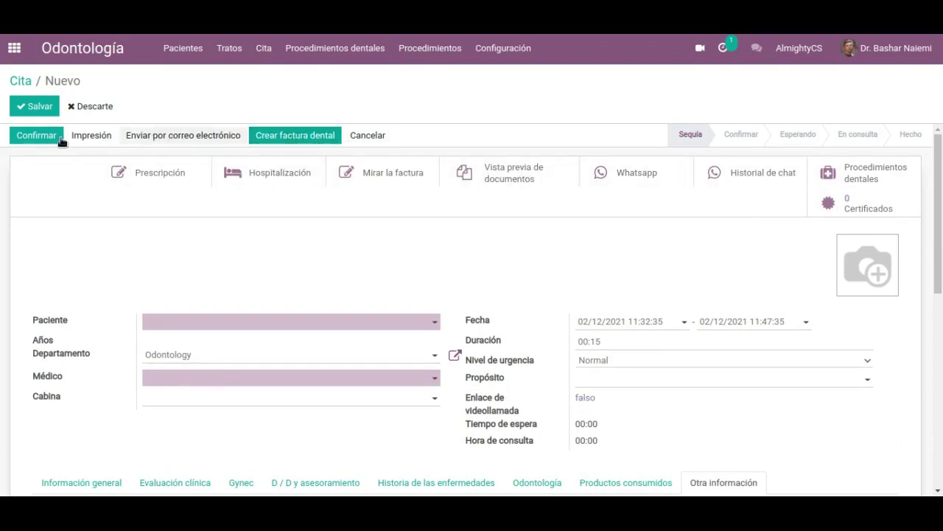
Leave the unsaved appointment, view the patient dental procedures and inspect the record and available actions of procedure DP004
left_click(324, 53)
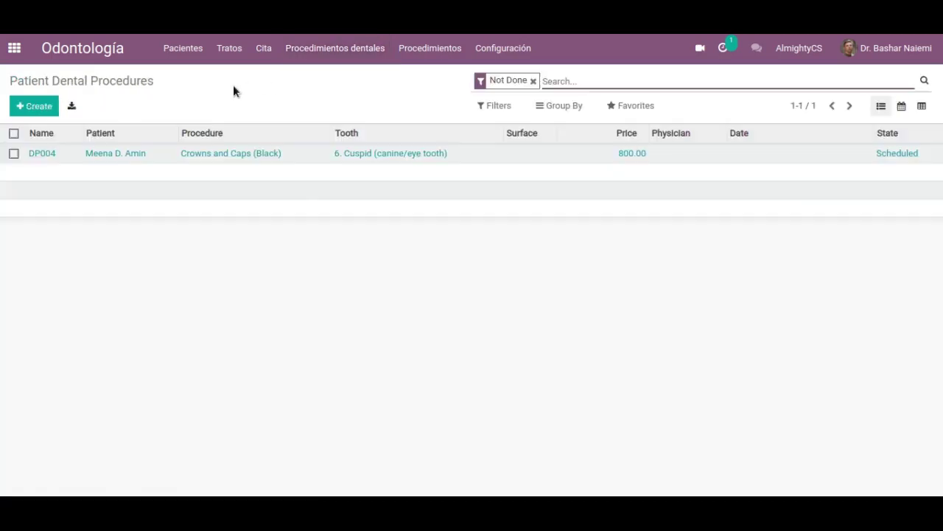
left_click(109, 155)
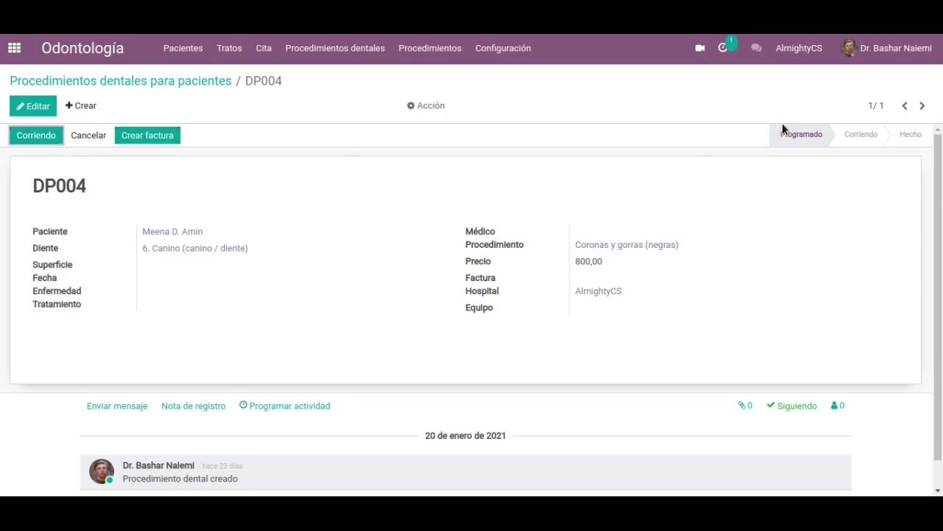
scroll(803, 195, "down", 1)
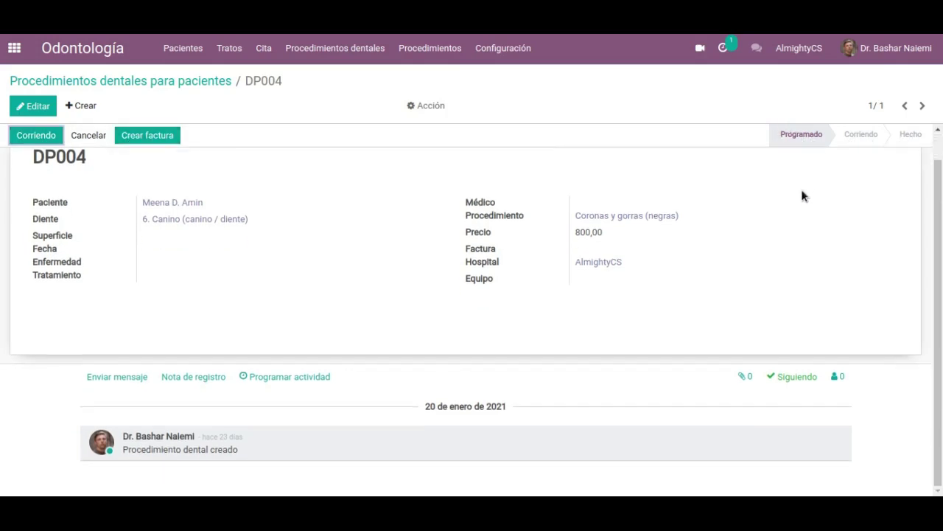
scroll(802, 195, "up", 1)
left_click(432, 111)
View the dental procedure catalogue and review the general information, variants and purchase details of Dentadura postiza
left_click(414, 49)
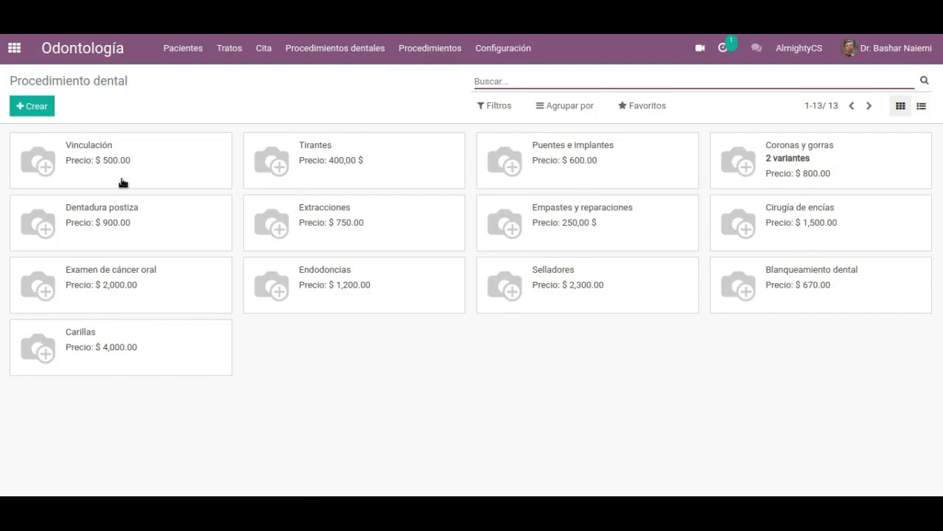
left_click(171, 223)
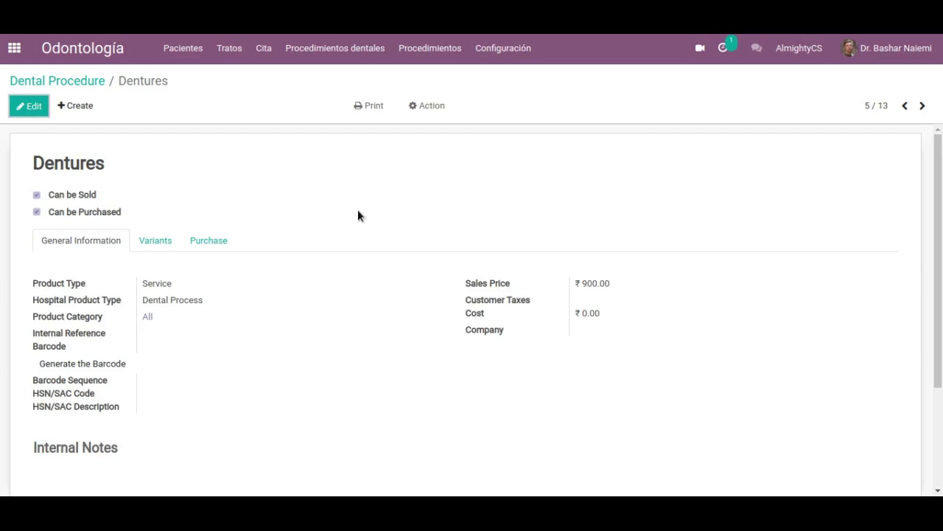
scroll(358, 209, "down", 2)
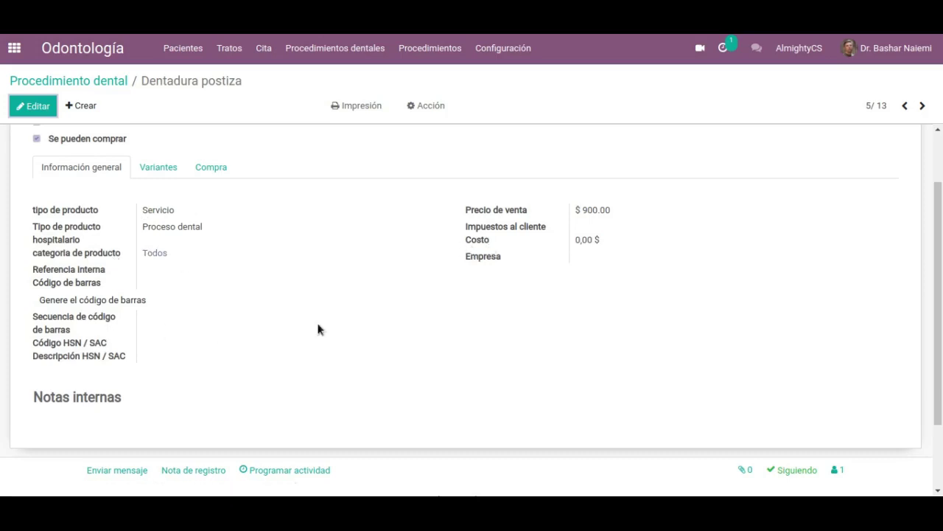
left_click(169, 174)
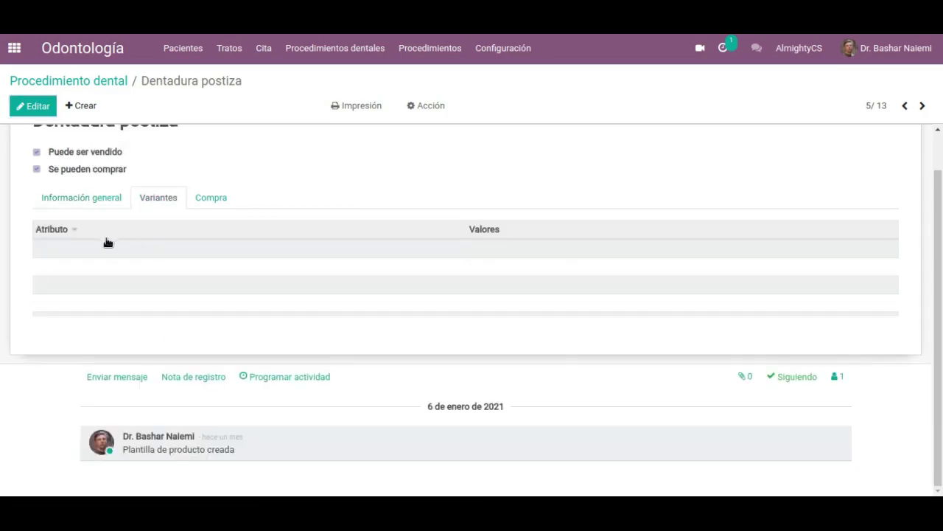
left_click(225, 204)
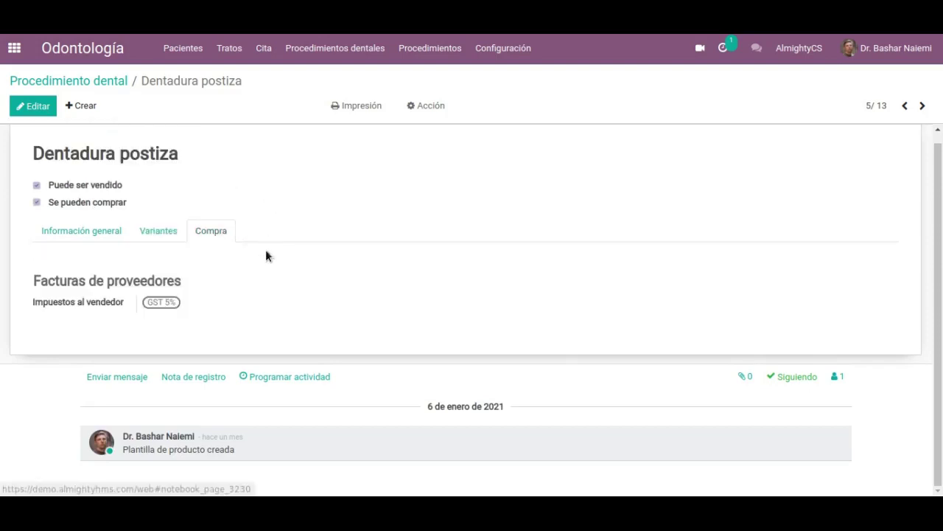
Check the print and action options available for the Dentadura postiza procedure without running any
scroll(369, 229, "up", 1)
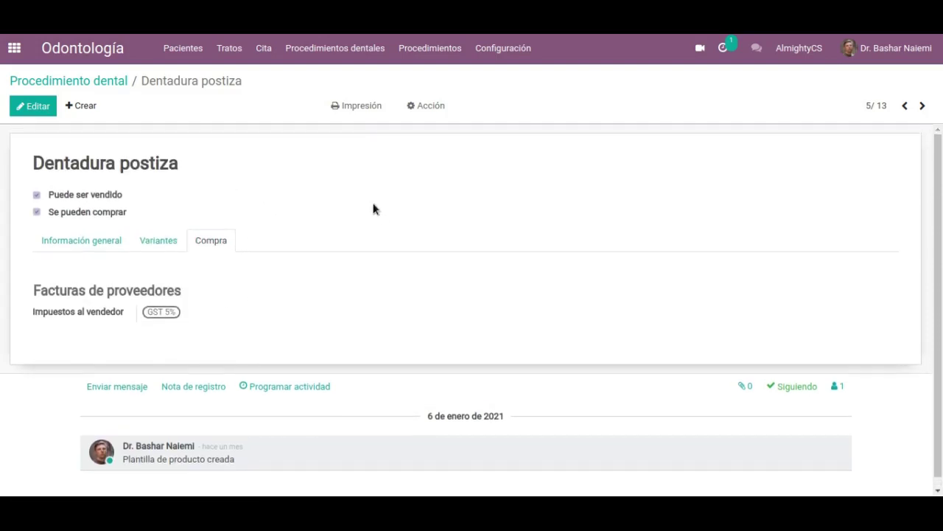
left_click(363, 107)
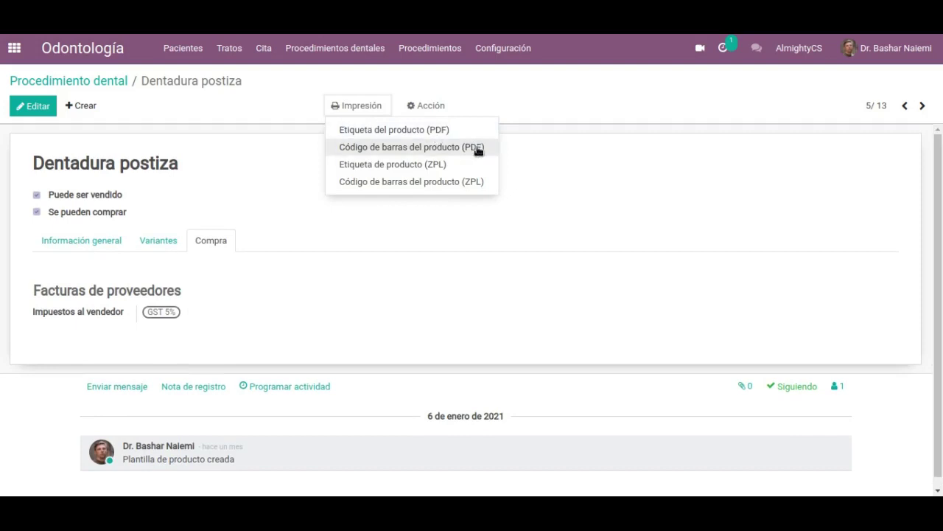
left_click(443, 109)
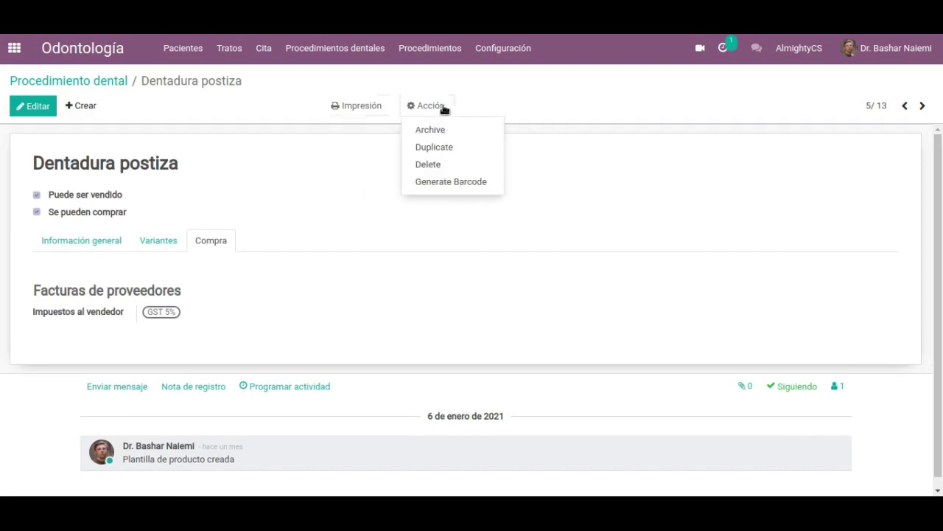
Close the procedure's action options and review the medical and dental questionnaires in the dental configuration
left_click(602, 162)
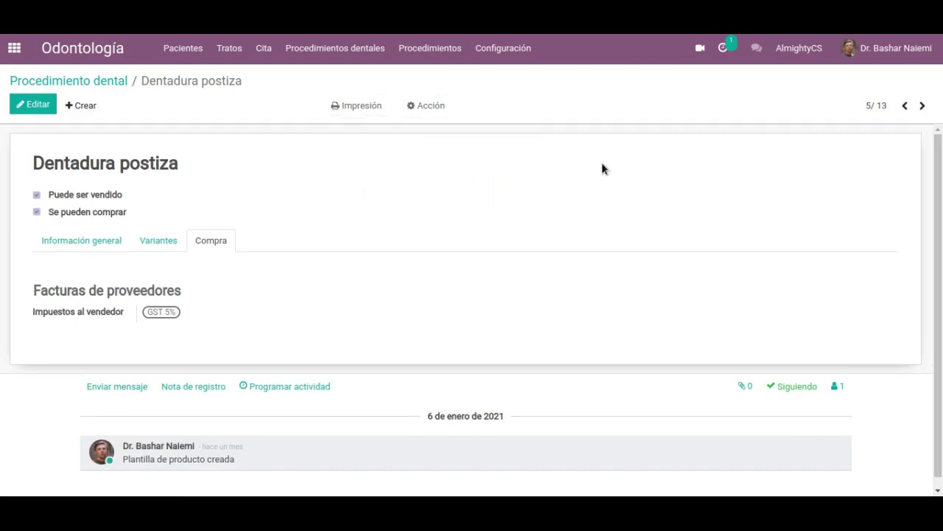
left_click(507, 53)
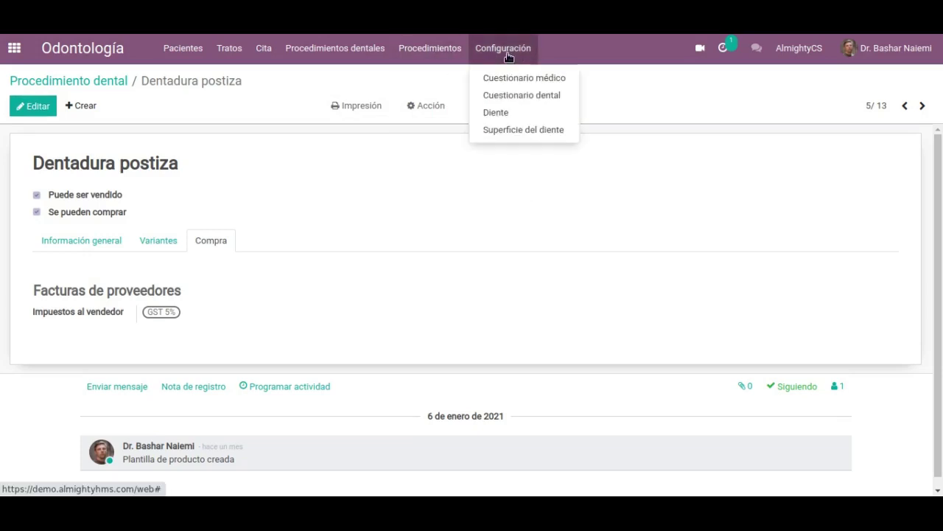
left_click(481, 77)
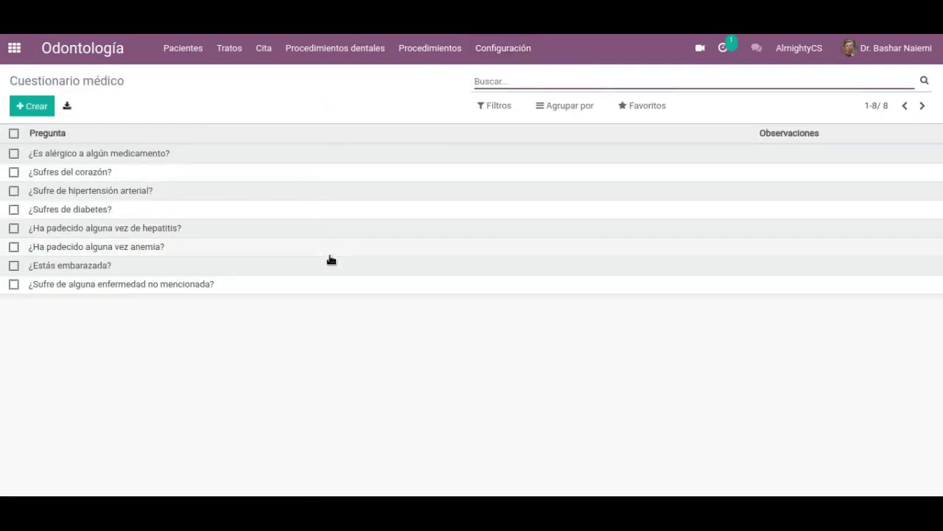
left_click(510, 48)
left_click(517, 98)
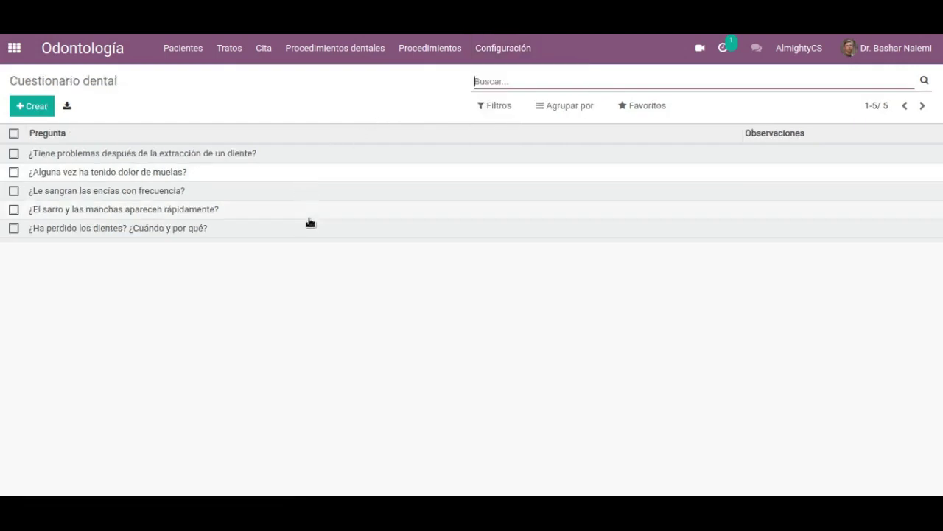
Review the configured teeth through the end of the list and view the tooth surfaces
left_click(505, 49)
left_click(510, 113)
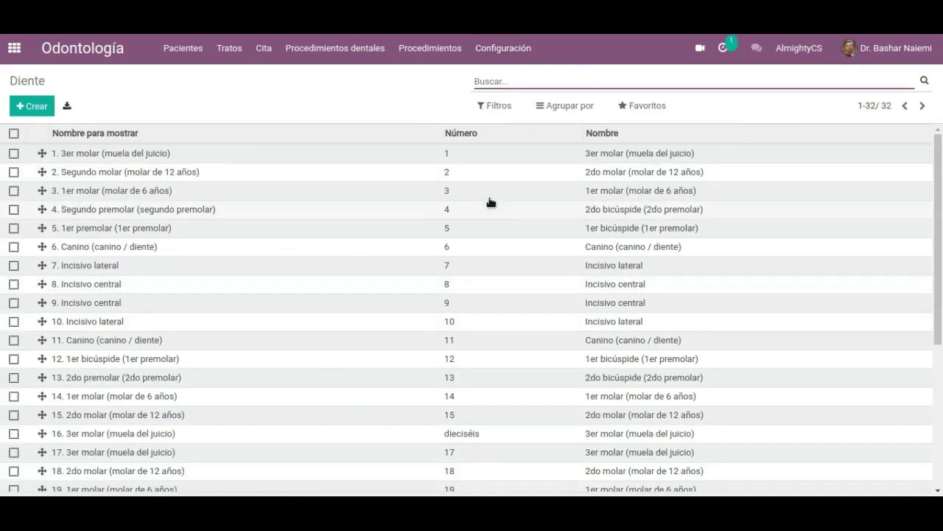
scroll(513, 185, "down", 4)
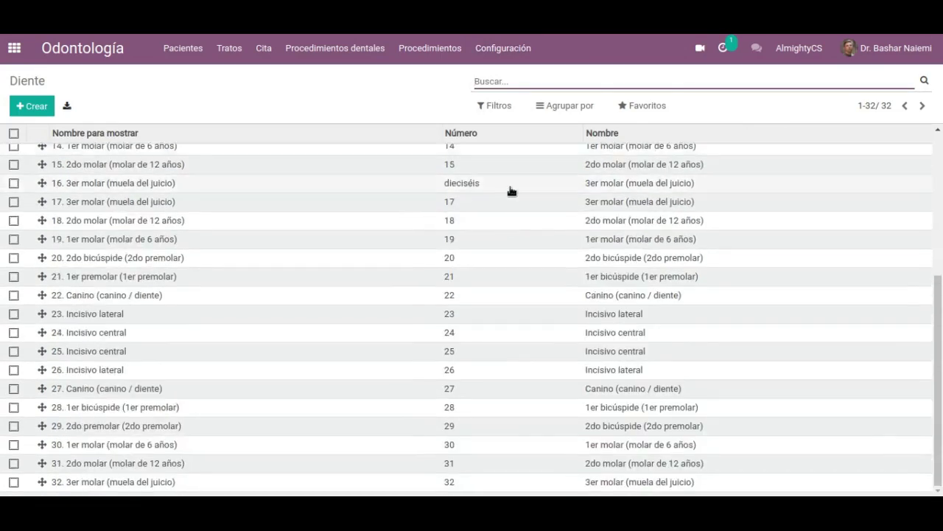
left_click(491, 52)
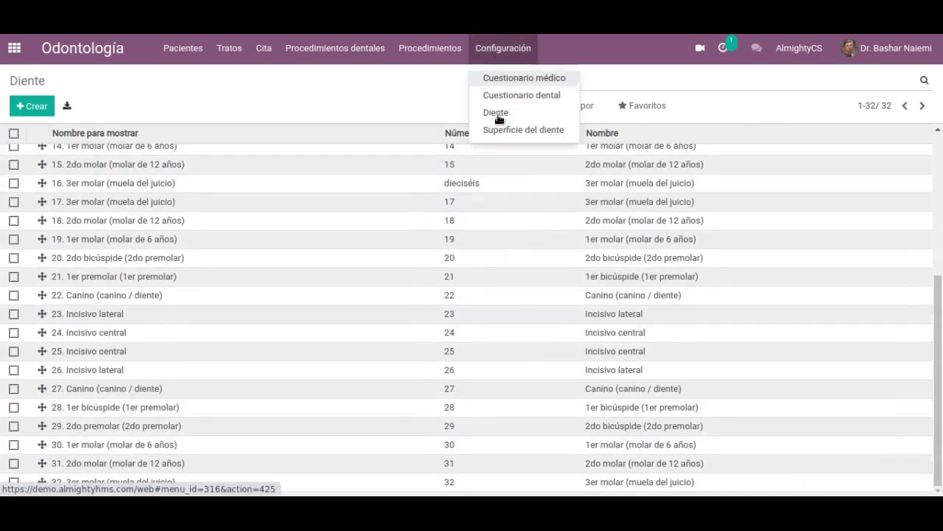
left_click(501, 130)
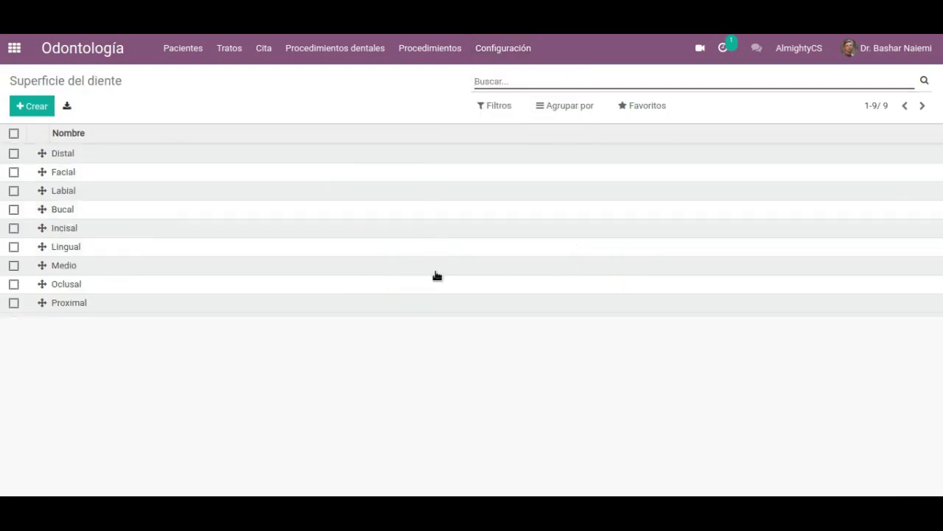
Switch to the ophthalmology module and examine evaluation OE002's optometry data, including refraction, best corrected visual acuity and tonometry
left_click(14, 48)
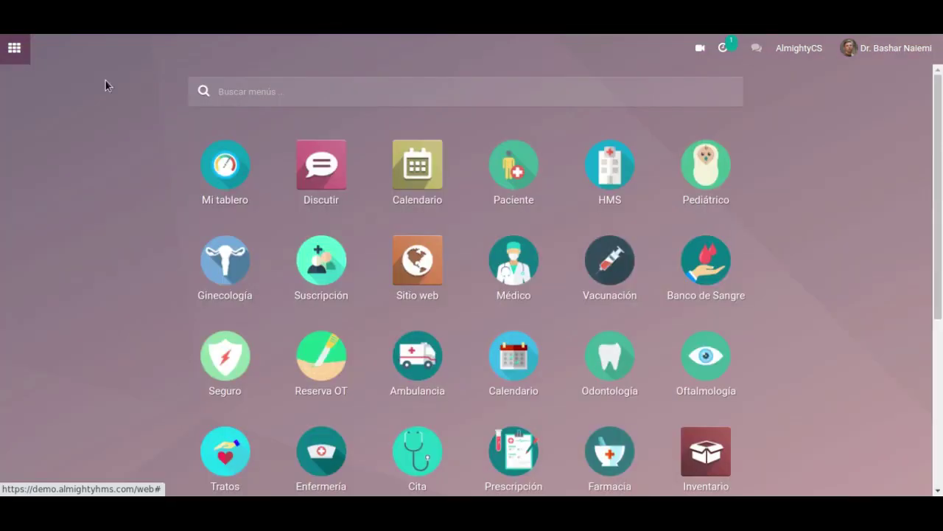
left_click(709, 358)
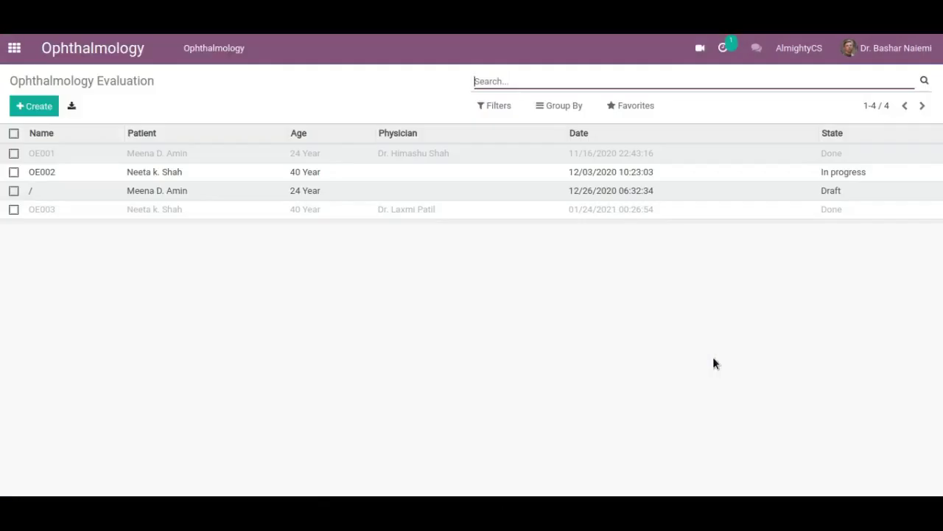
left_click(153, 176)
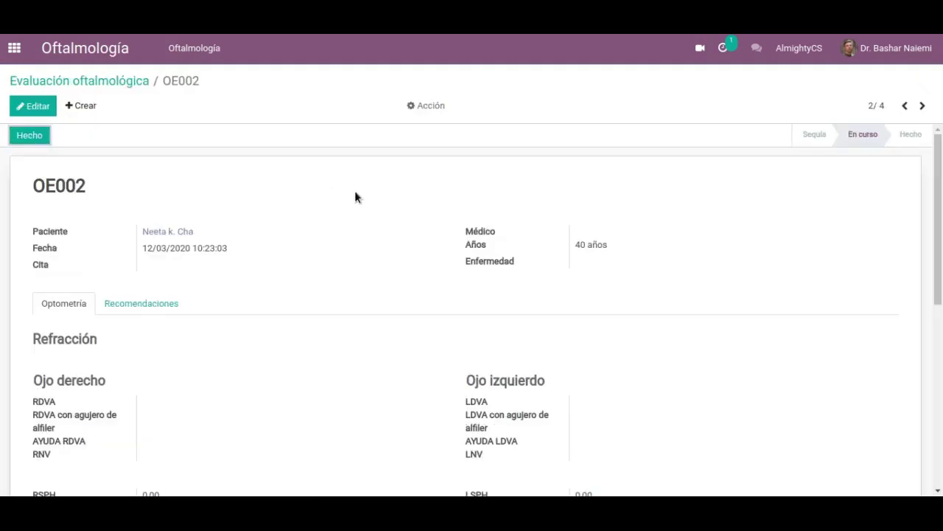
scroll(355, 196, "down", 1)
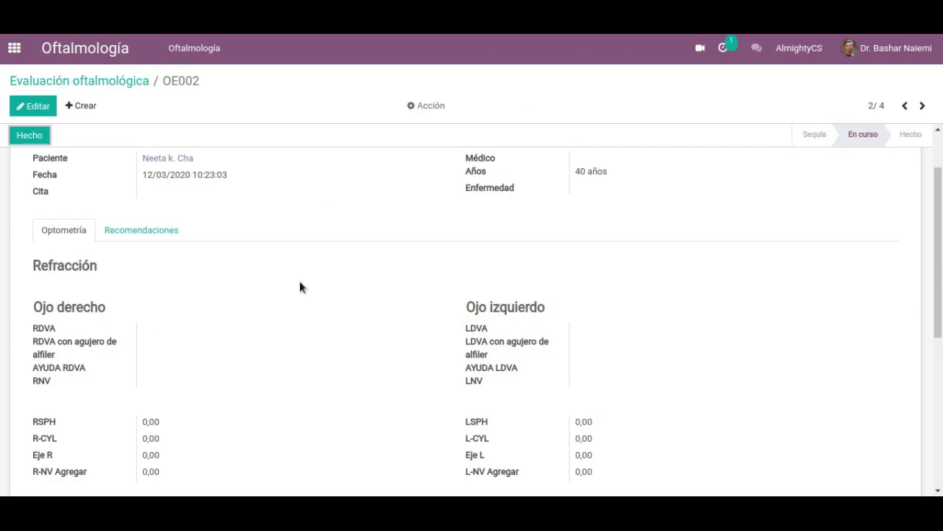
scroll(308, 286, "down", 1)
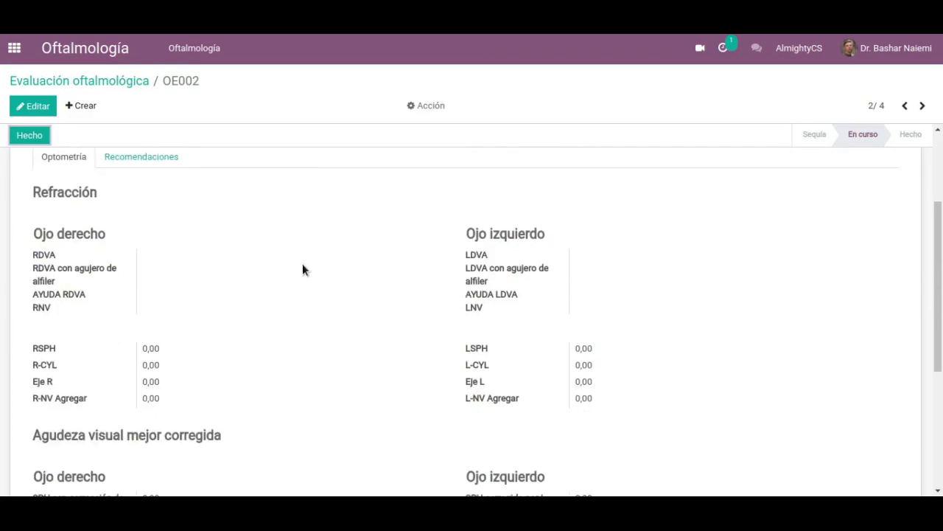
scroll(305, 267, "down", 2)
scroll(356, 273, "down", 1)
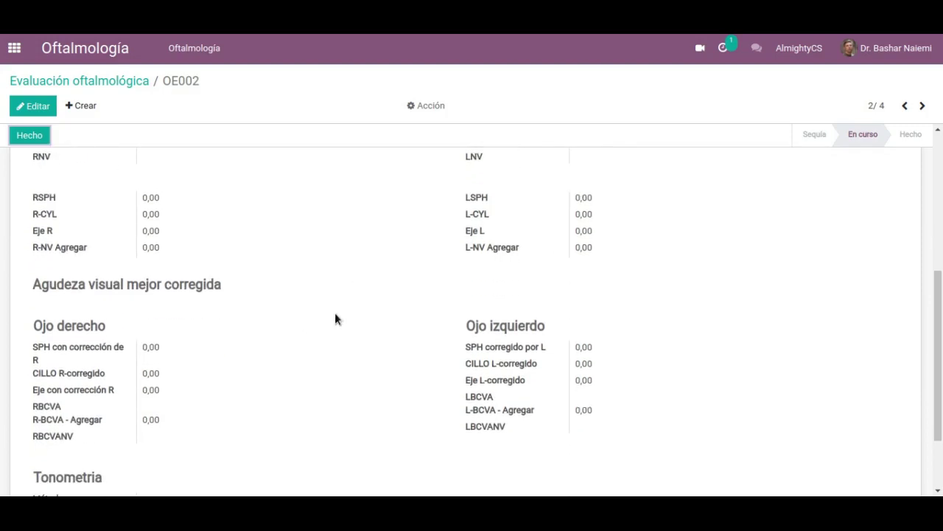
scroll(347, 297, "down", 2)
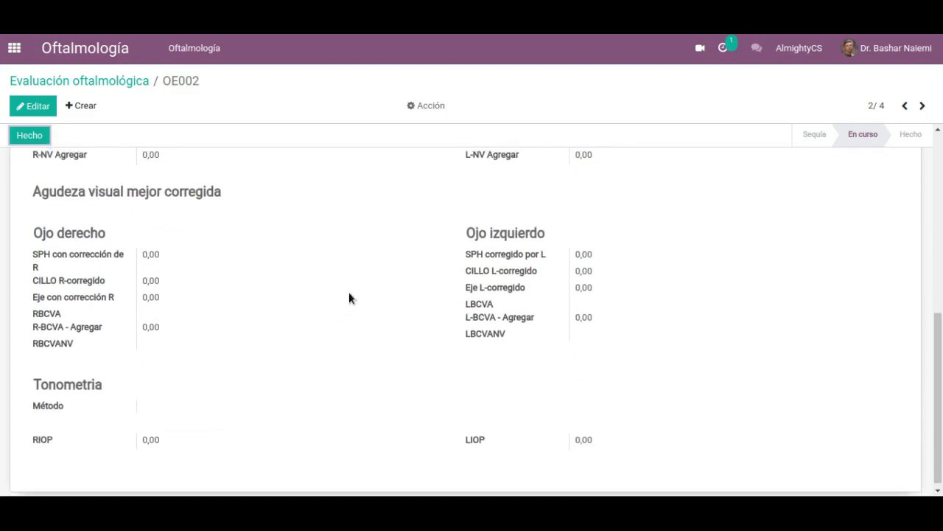
scroll(349, 295, "up", 5)
scroll(349, 297, "up", 1)
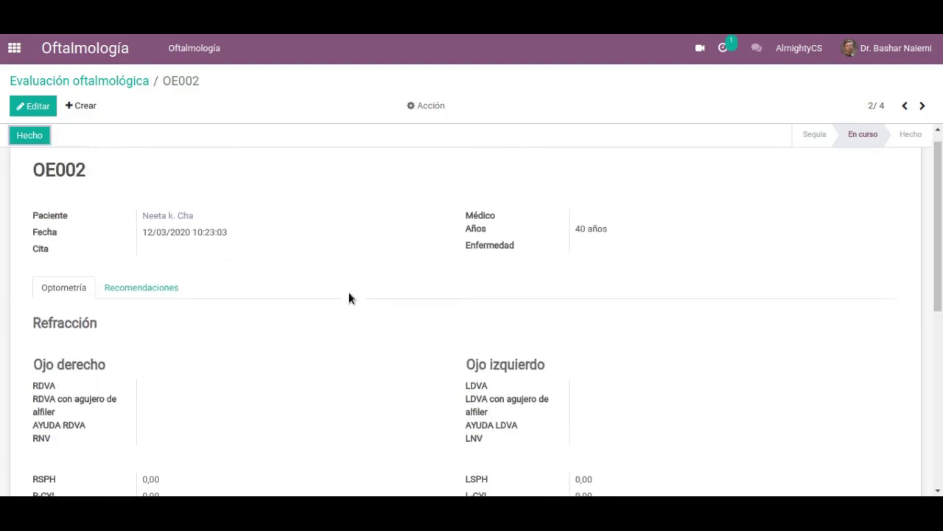
View the recommendations of evaluation OE002 and check its available actions without running any
left_click(170, 304)
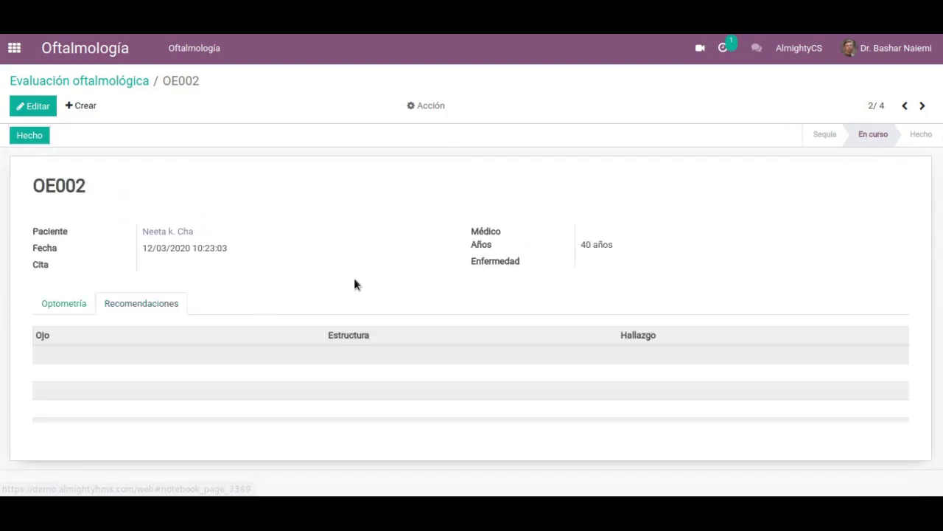
left_click(427, 106)
left_click(695, 99)
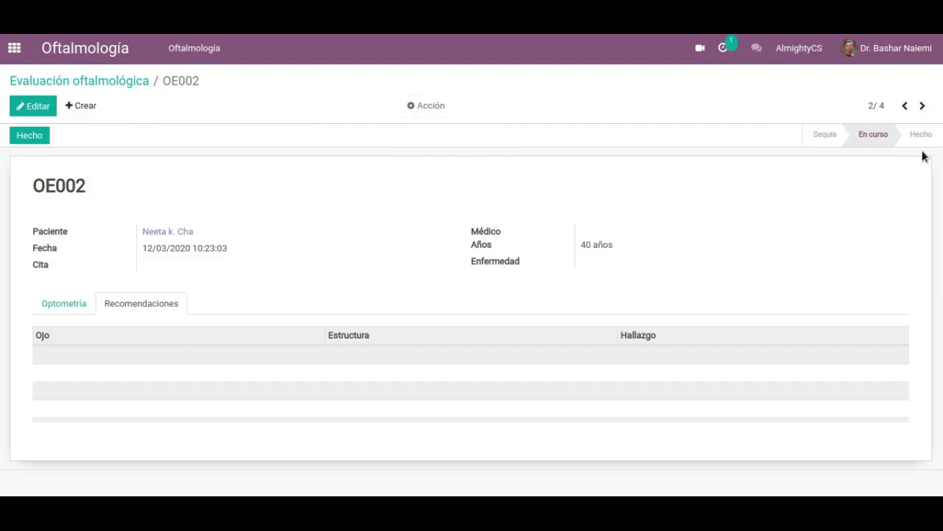
Switch to the treatments module and examine the general details, prescribed medicine and other information of CASE001
left_click(14, 49)
scroll(132, 243, "down", 2)
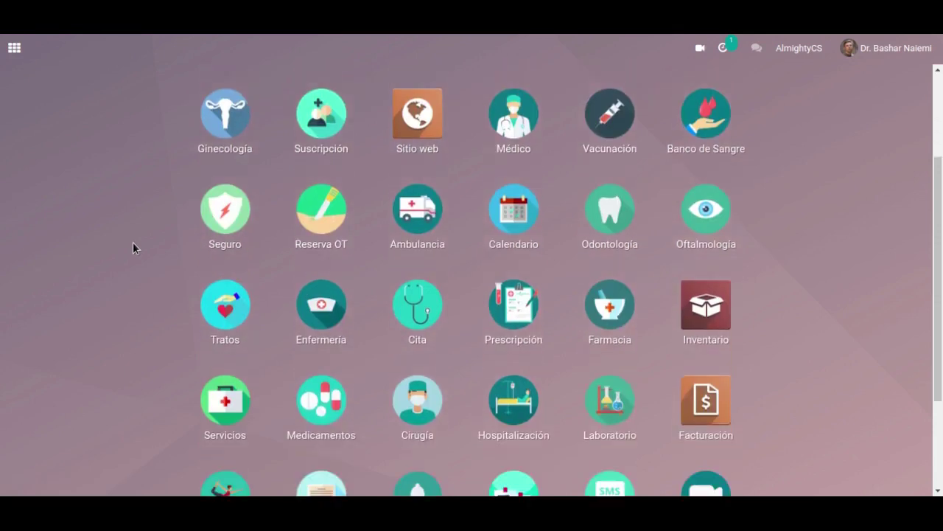
scroll(133, 244, "down", 3)
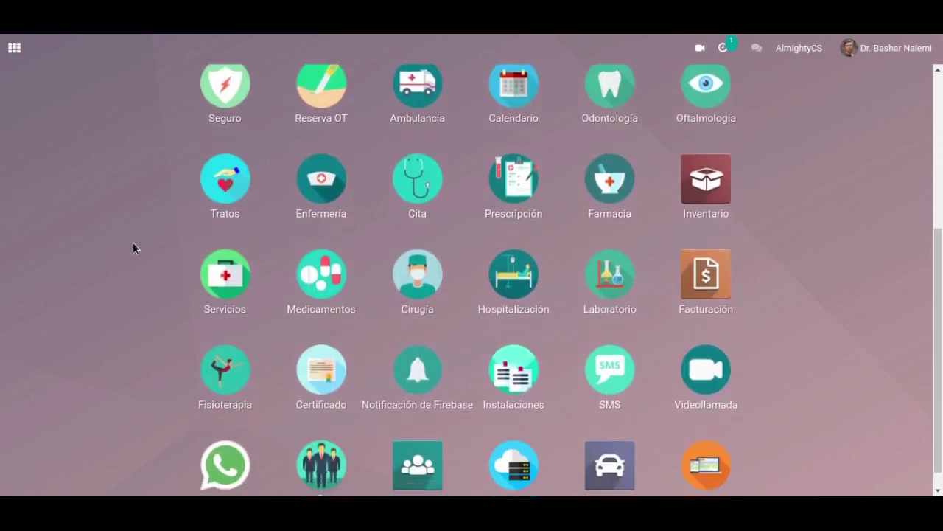
left_click(225, 162)
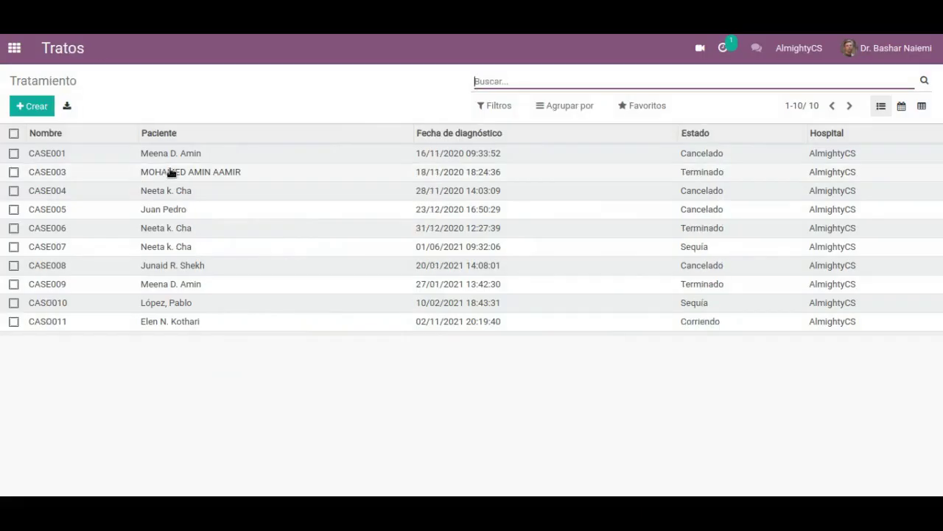
left_click(199, 154)
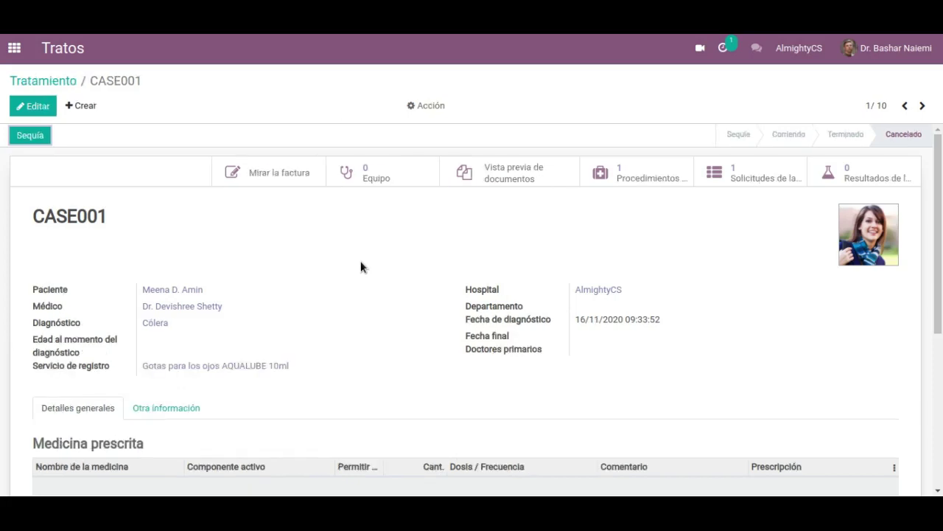
scroll(361, 267, "down", 3)
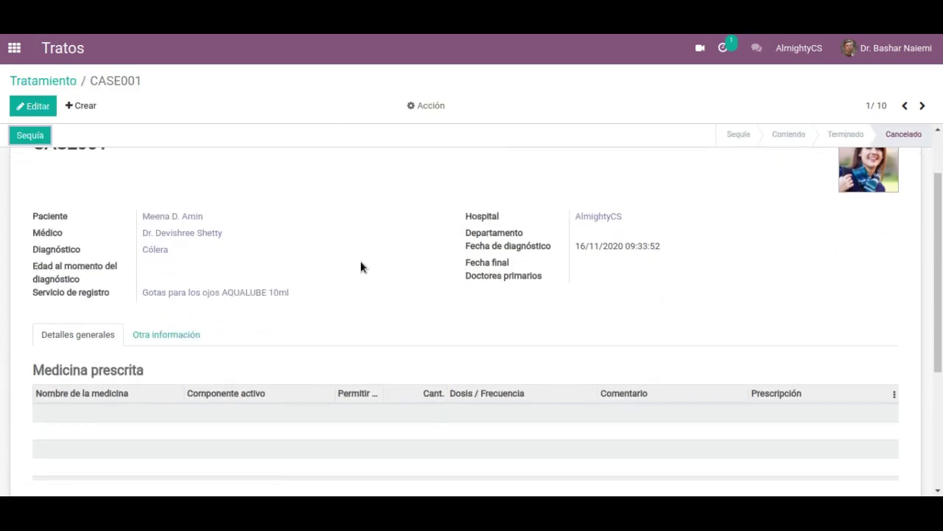
scroll(361, 267, "down", 2)
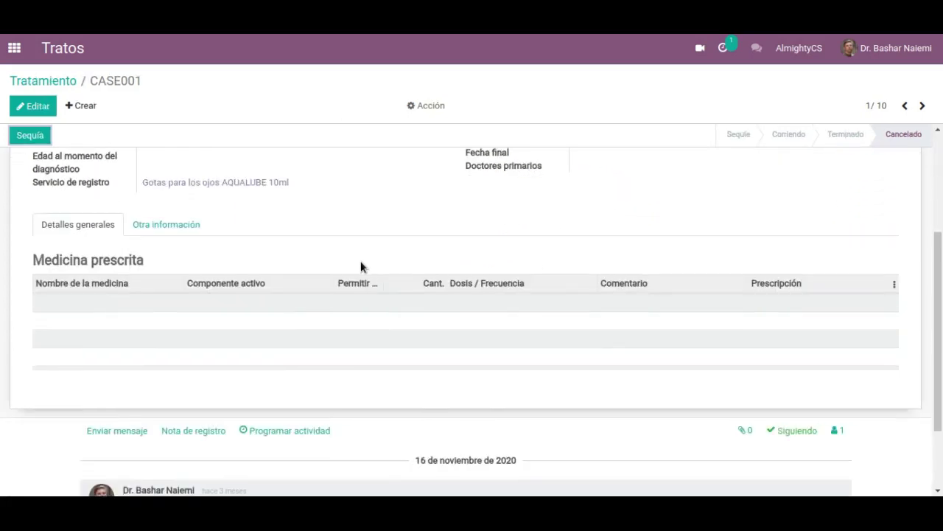
left_click(194, 225)
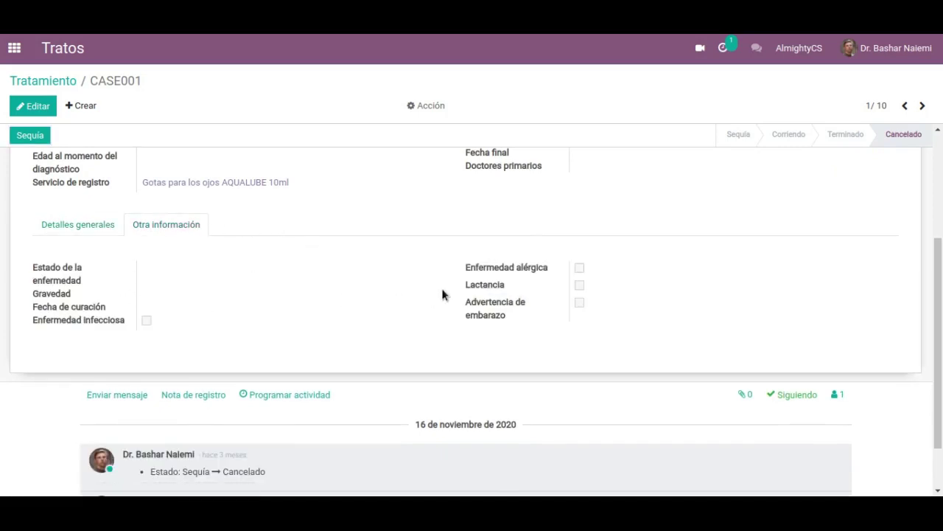
scroll(442, 294, "up", 5)
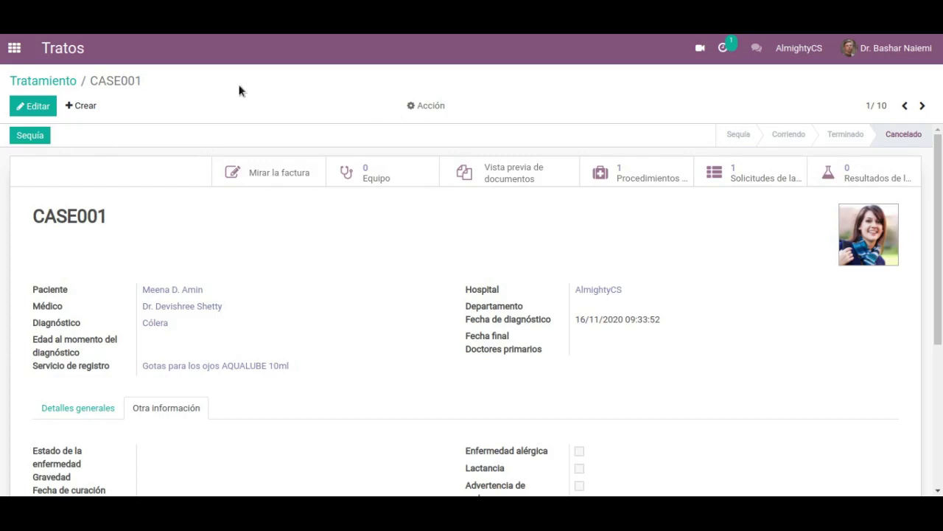
Switch to the nursing module and inspect the listed nurse's profile, work information and available actions
left_click(23, 53)
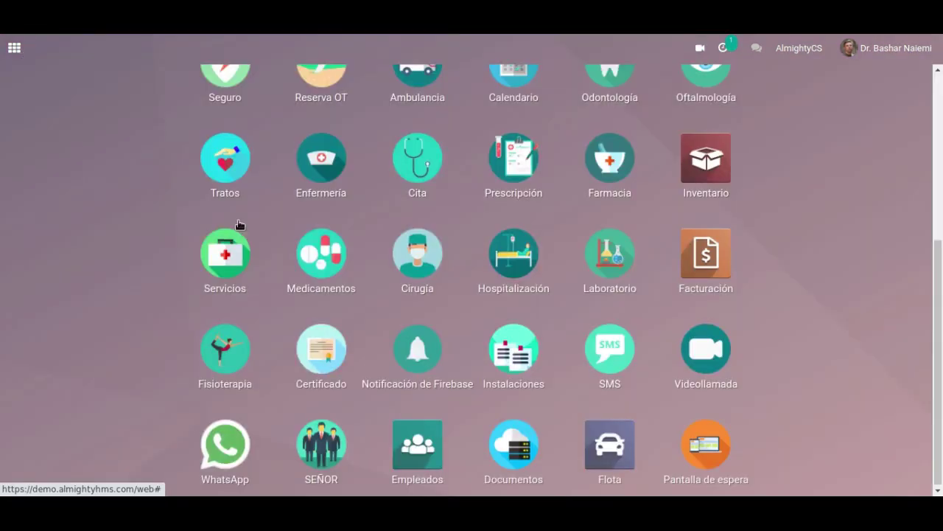
left_click(331, 170)
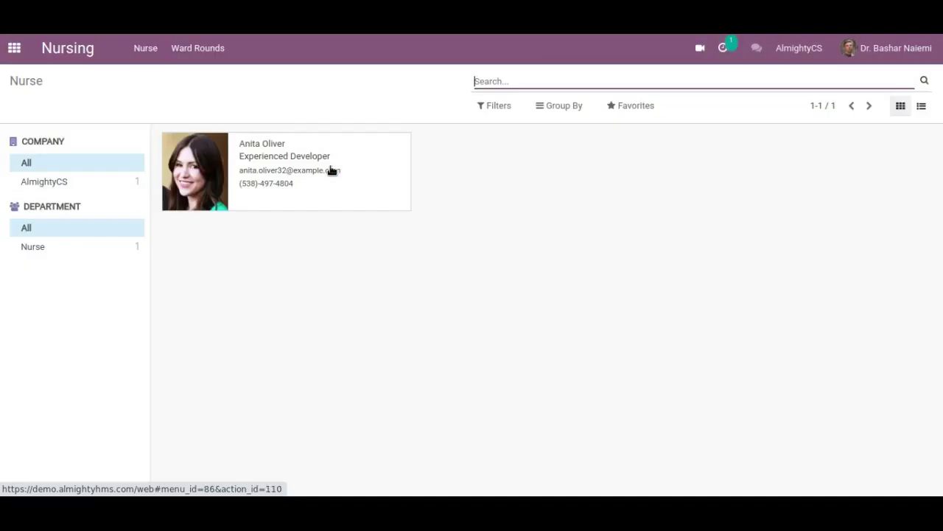
left_click(366, 191)
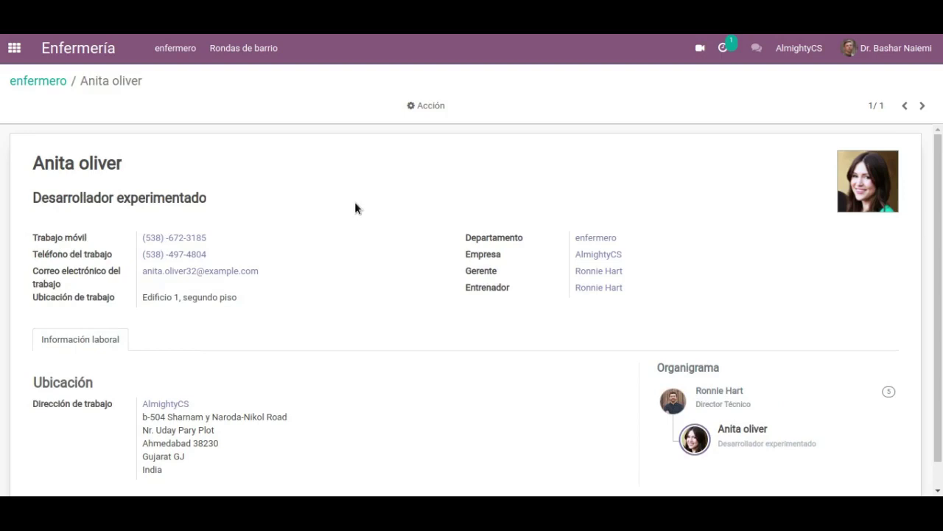
scroll(356, 200, "down", 1)
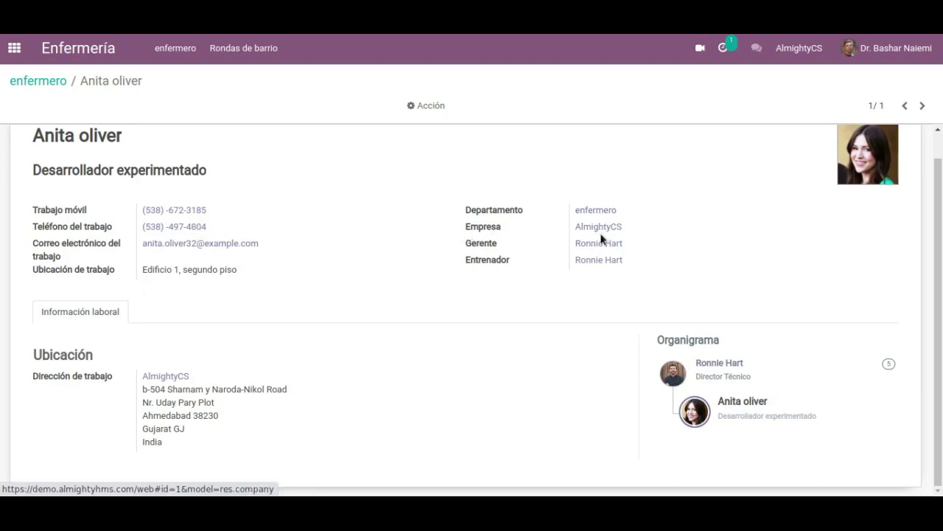
left_click(428, 105)
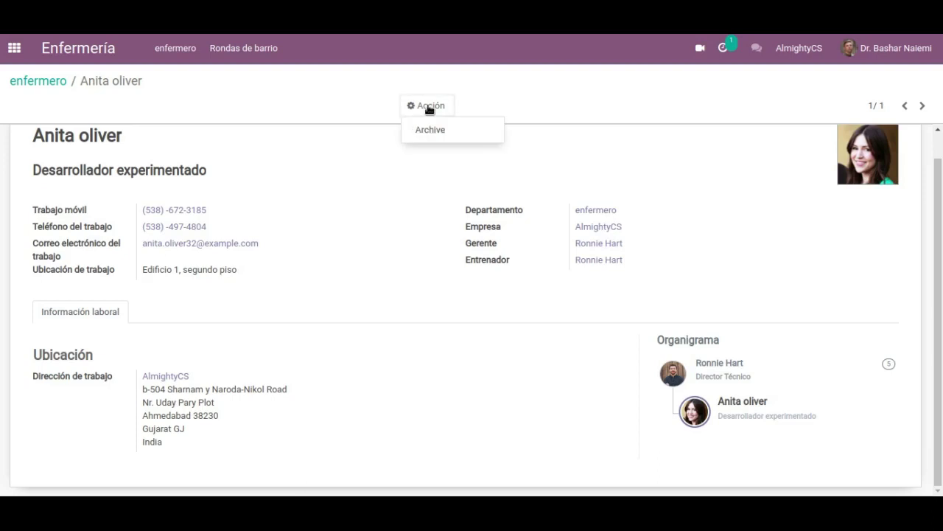
left_click(353, 150)
scroll(353, 150, "up", 1)
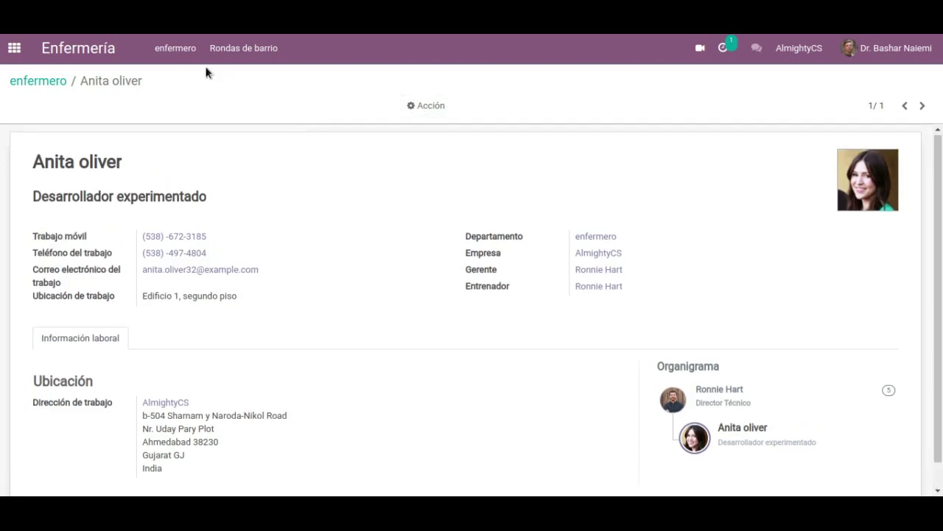
Open ward round RN0003 and examine its general information, vital signs and available actions without running any
left_click(245, 51)
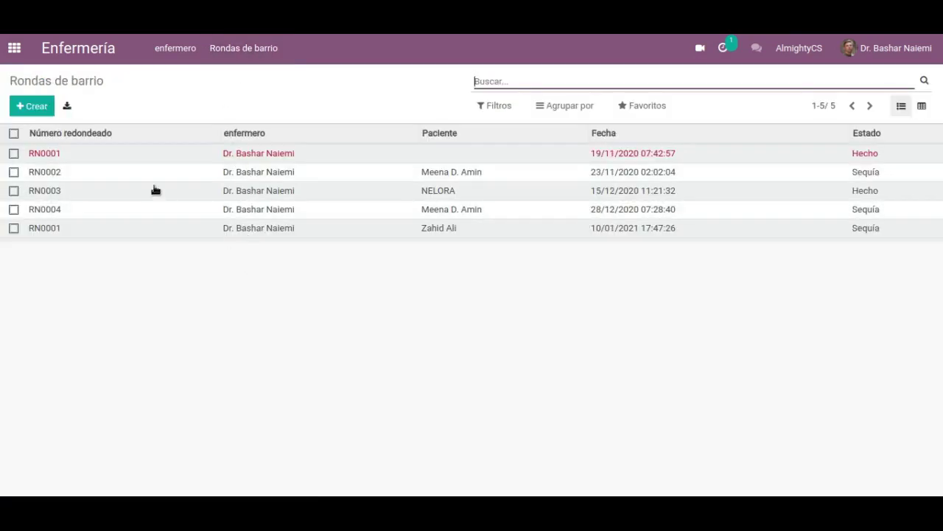
left_click(93, 192)
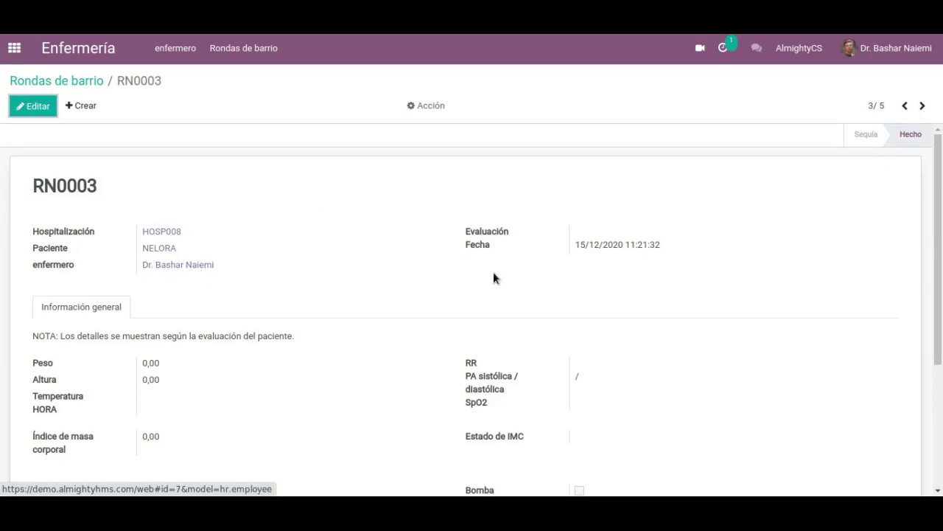
scroll(368, 207, "down", 1)
scroll(295, 250, "down", 1)
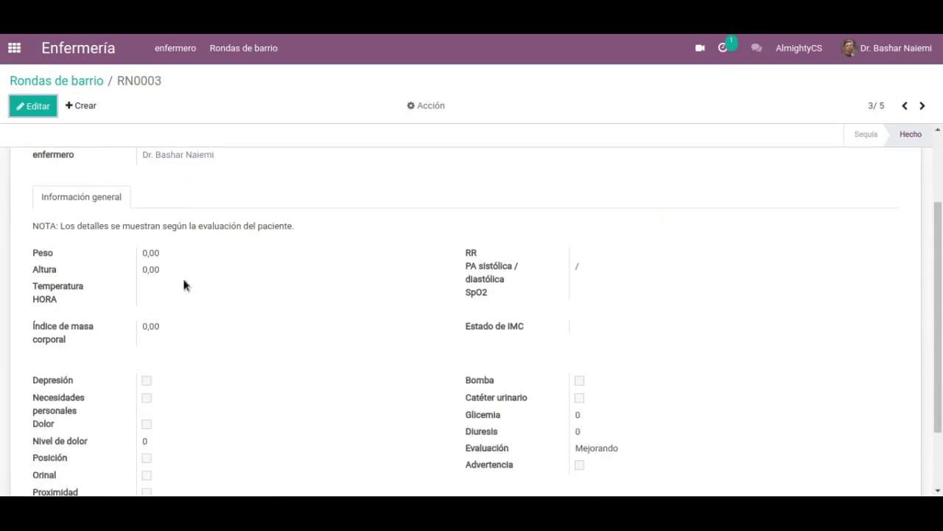
scroll(329, 277, "down", 2)
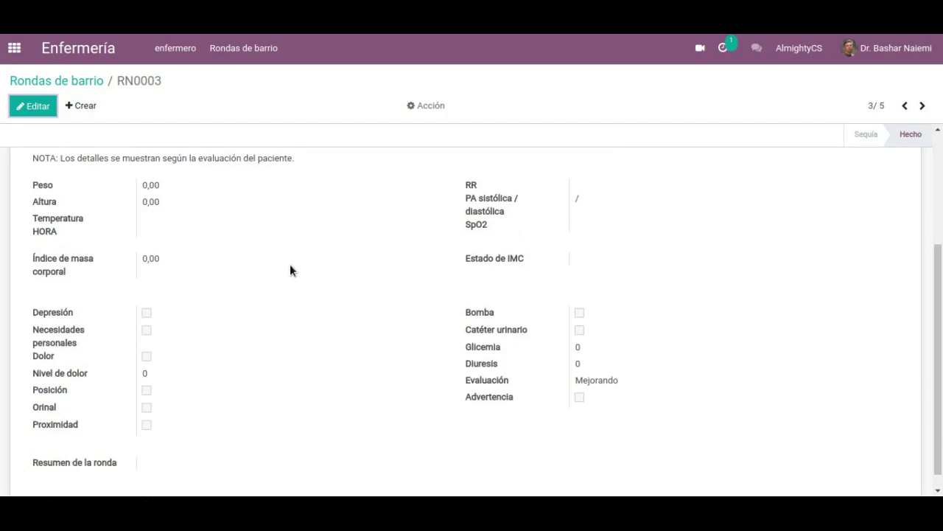
scroll(268, 295, "up", 3)
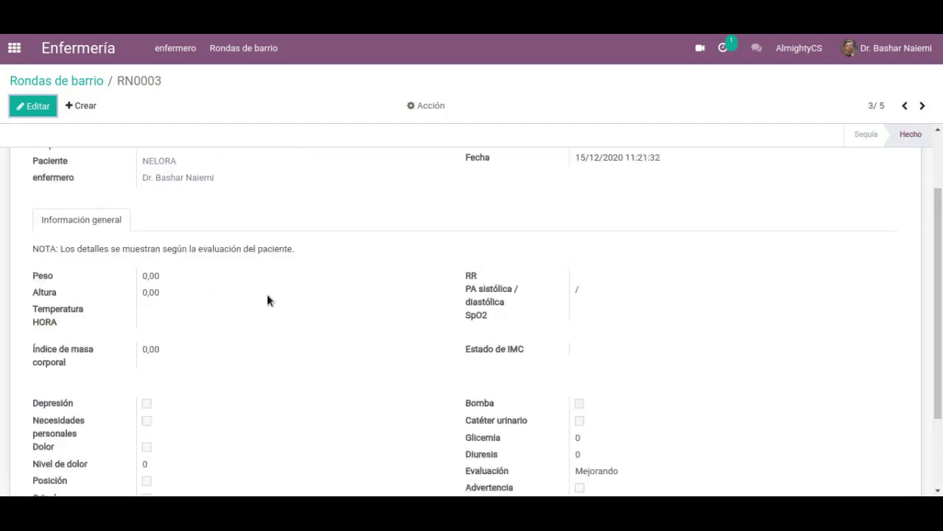
left_click(422, 110)
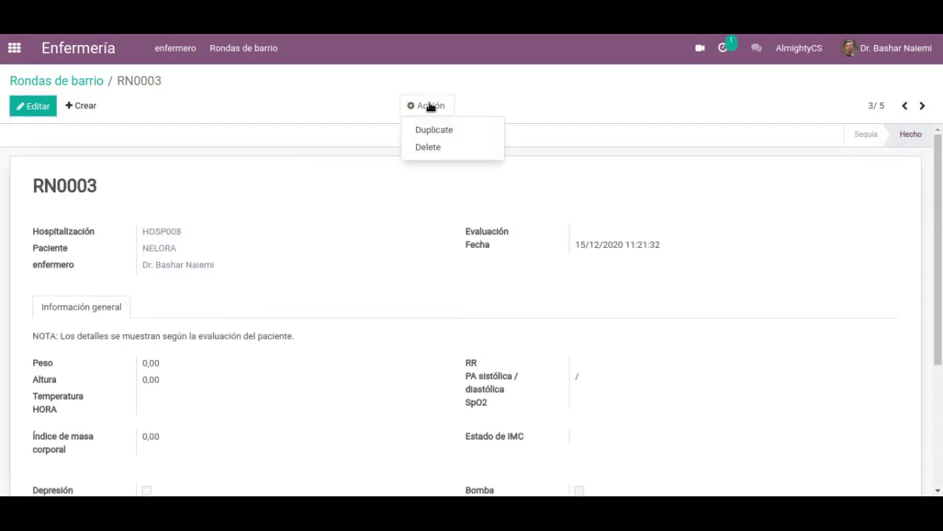
left_click(369, 101)
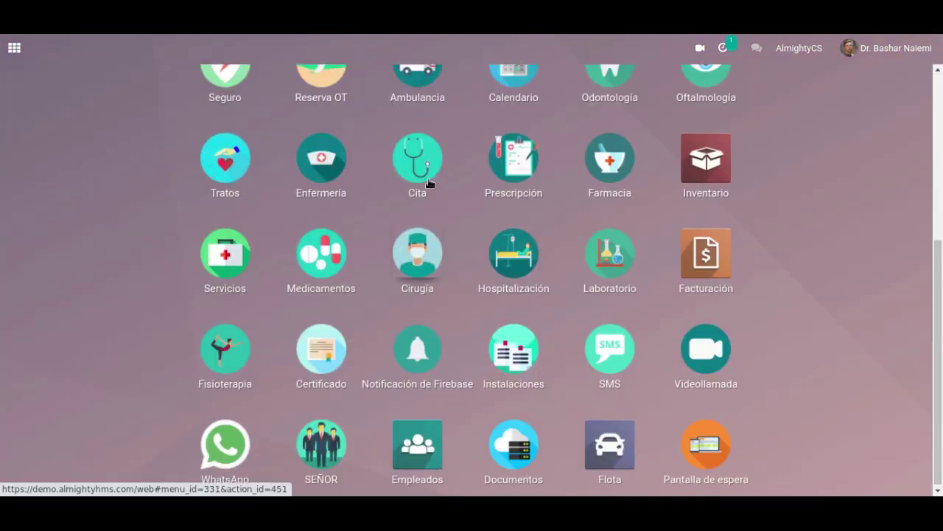
Switch to the appointments module and examine AP073's general information, gynaecology, counselling, disease history and other information sections
left_click(436, 168)
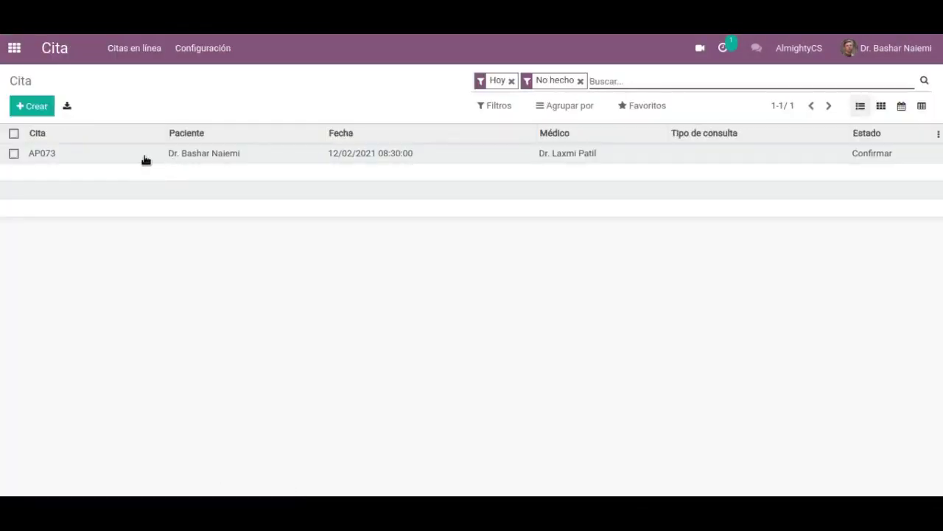
left_click(146, 157)
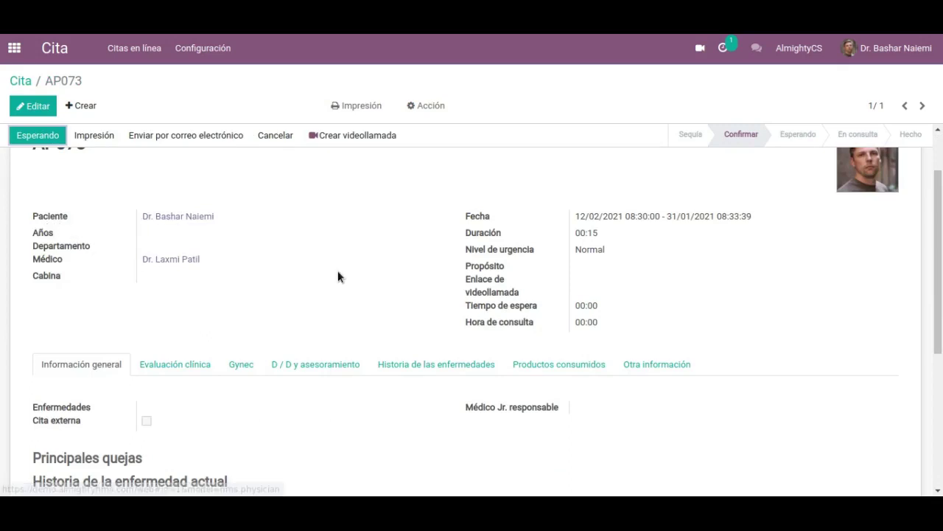
scroll(344, 375, "down", 2)
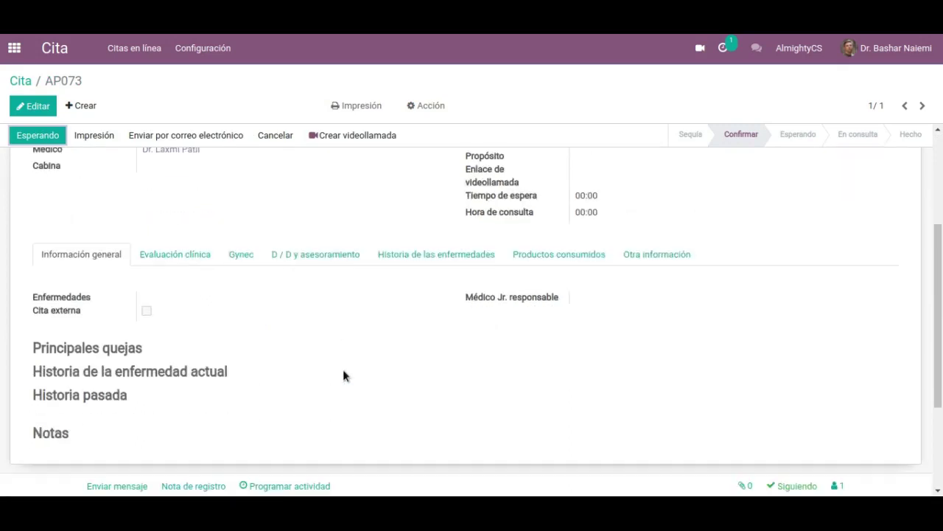
left_click(204, 262)
left_click(242, 257)
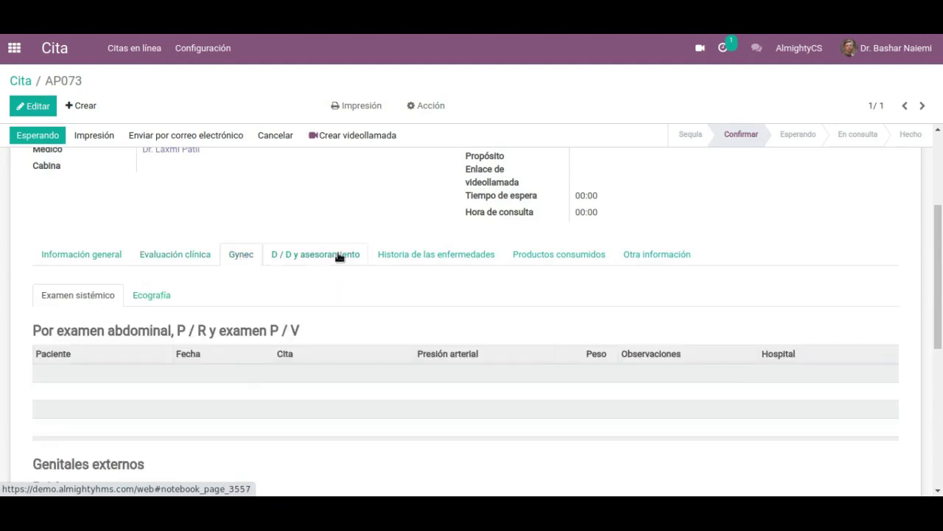
left_click(339, 256)
left_click(426, 257)
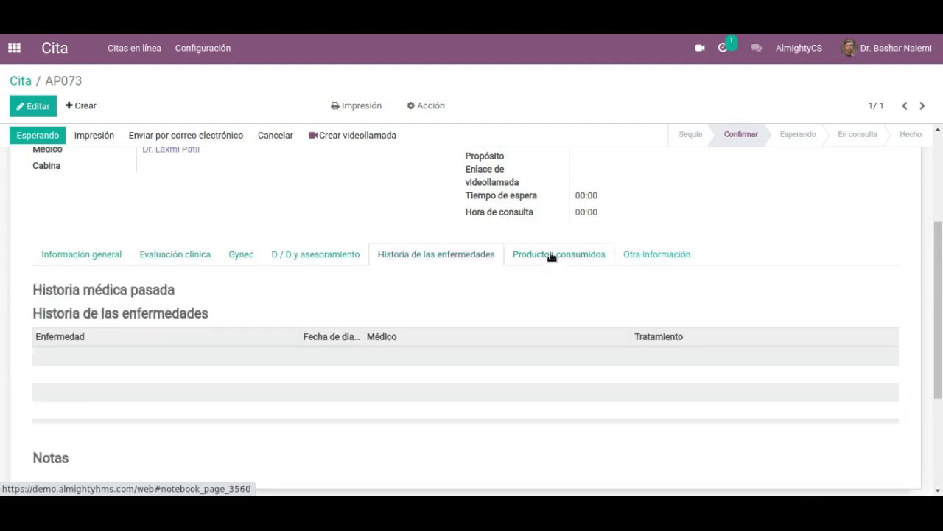
left_click(684, 256)
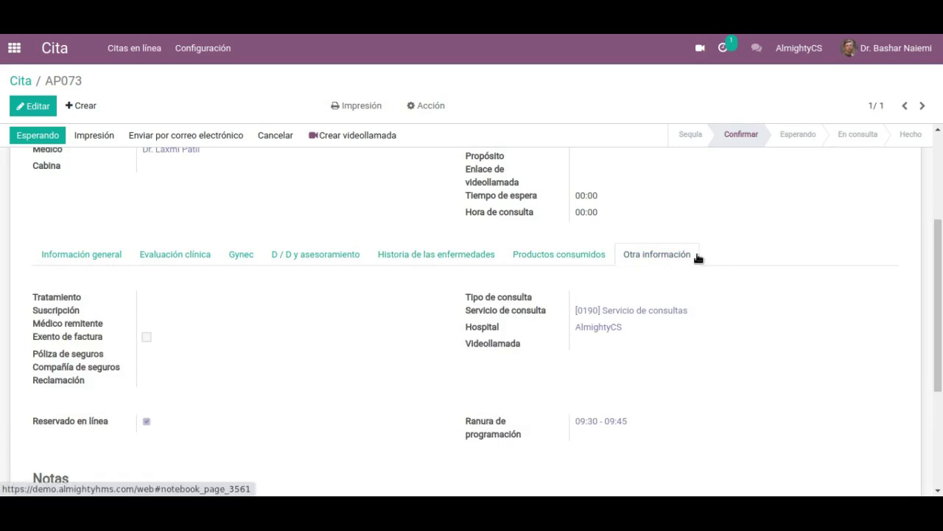
scroll(274, 203, "up", 3)
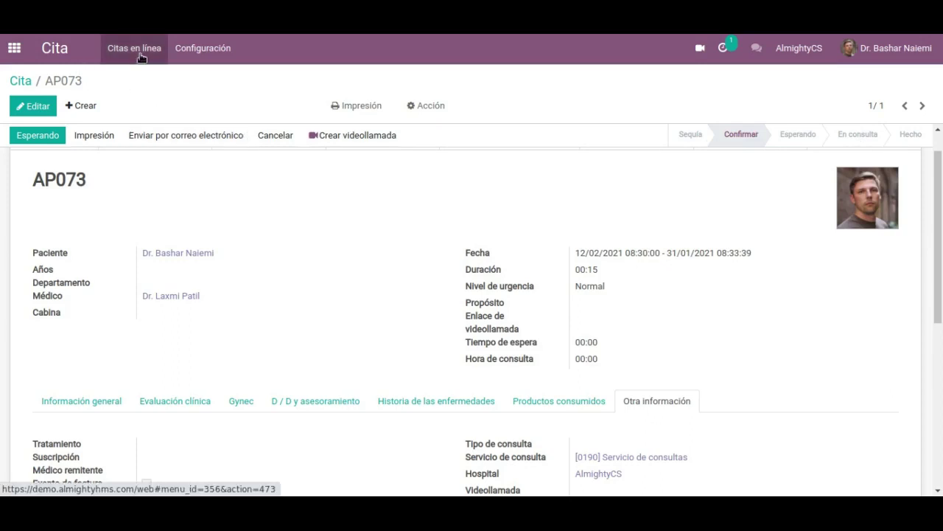
Review the appointment configuration lists for purposes, cabins and schedules
left_click(205, 59)
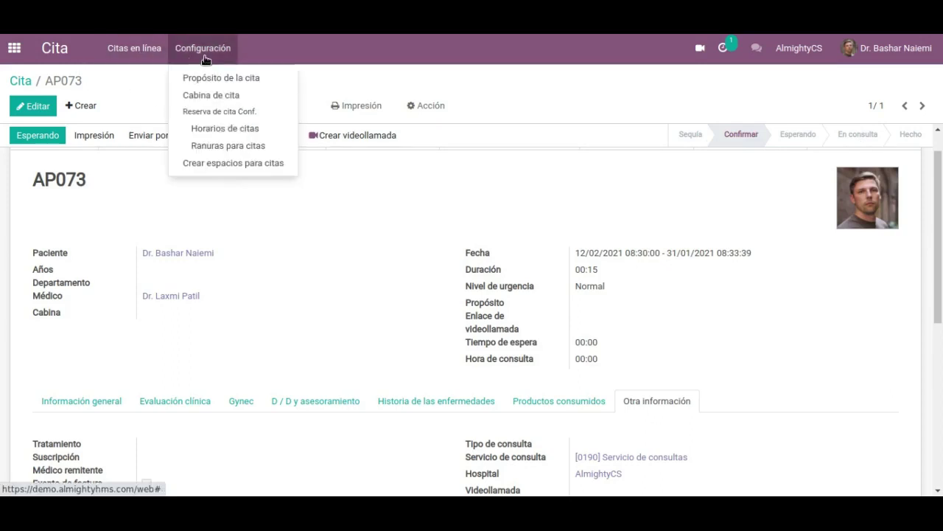
left_click(231, 82)
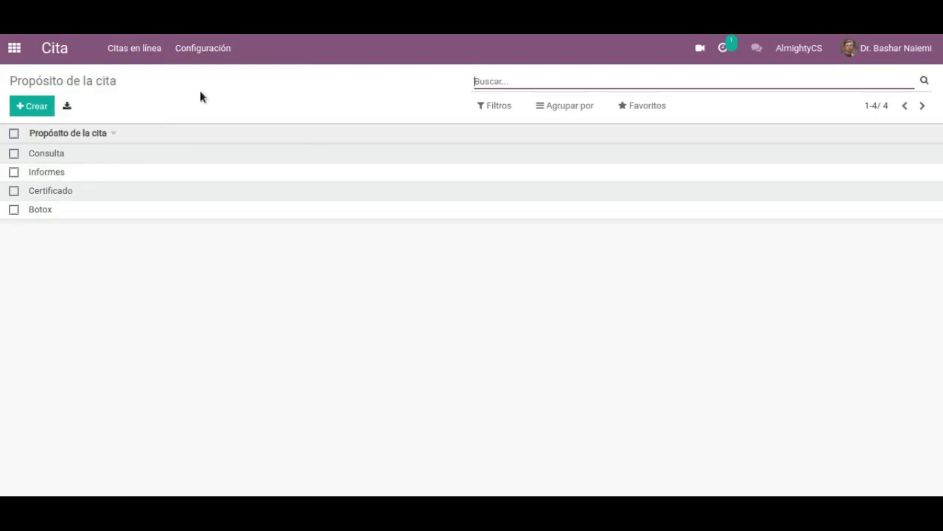
left_click(212, 60)
left_click(216, 96)
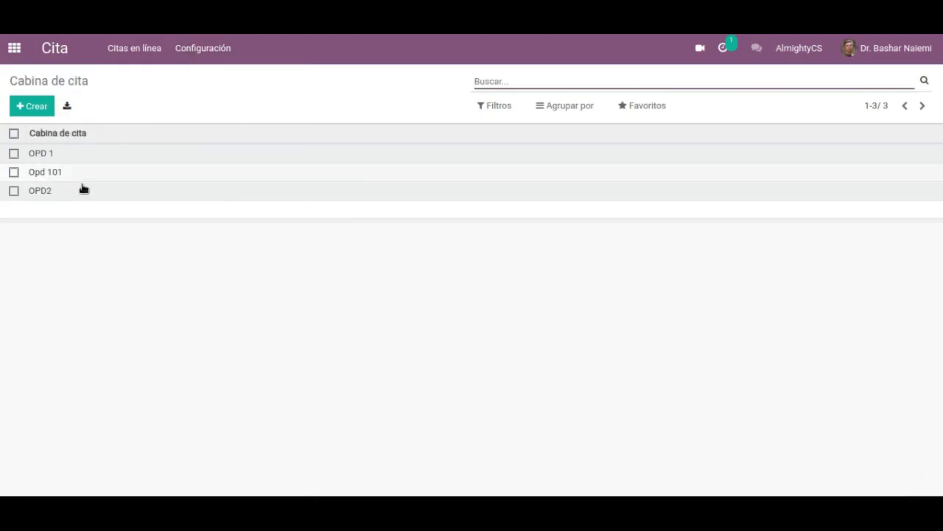
left_click(226, 48)
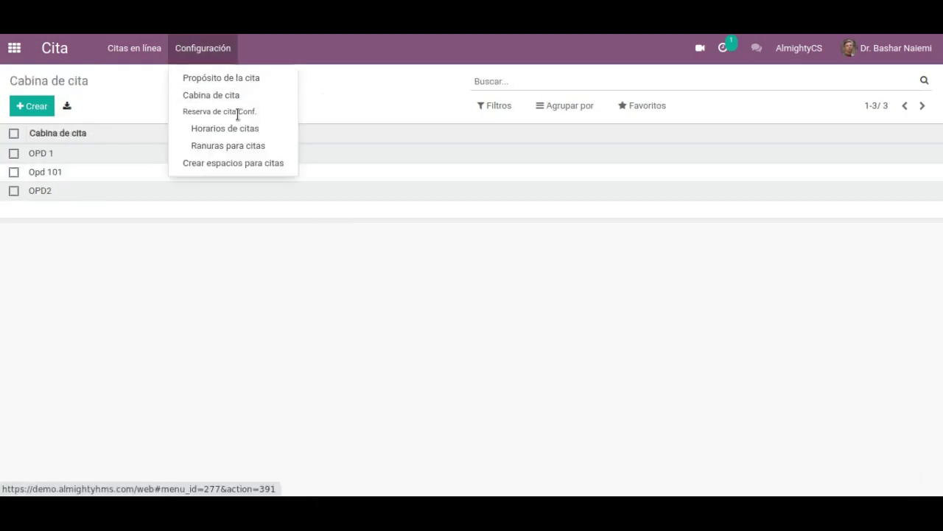
left_click(236, 130)
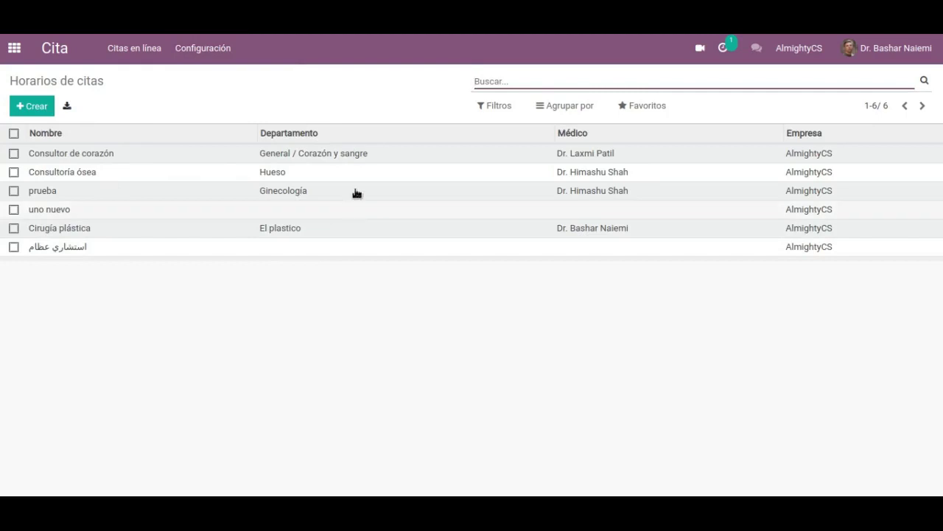
Browse the configured appointment slots and inspect the heart consultant slot record dated 17/12/2020
left_click(236, 48)
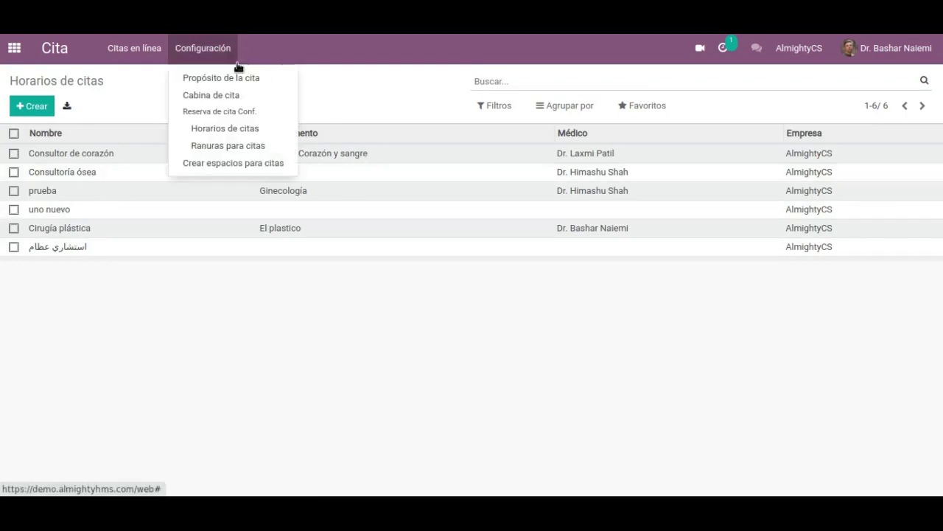
left_click(250, 153)
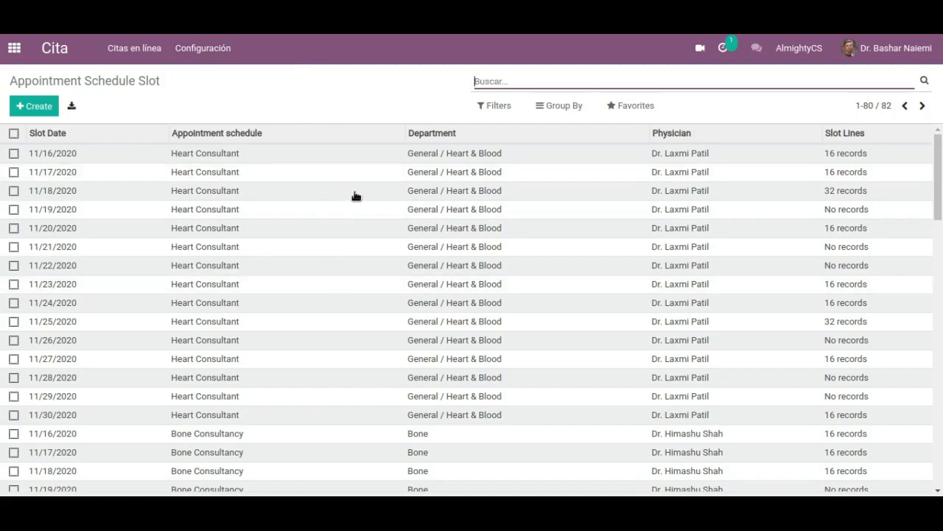
scroll(356, 196, "down", 5)
scroll(483, 311, "down", 5)
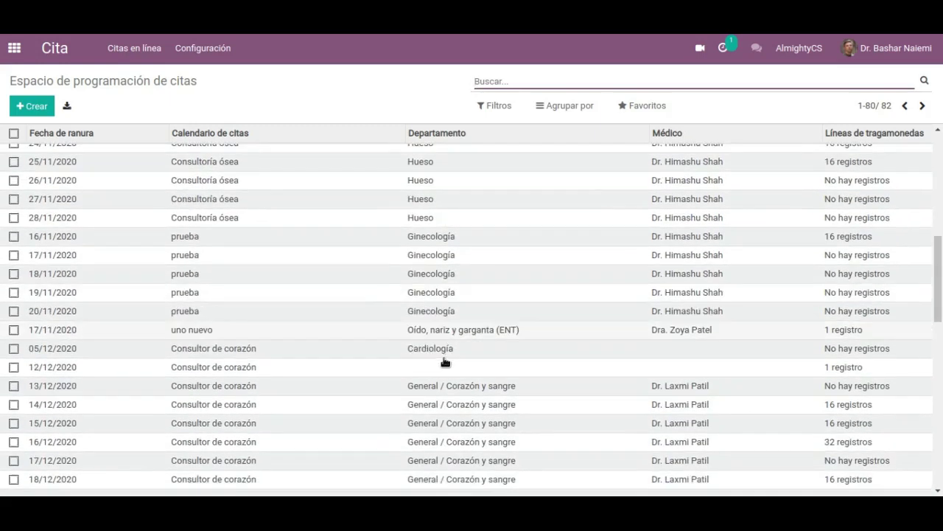
scroll(442, 358, "down", 3)
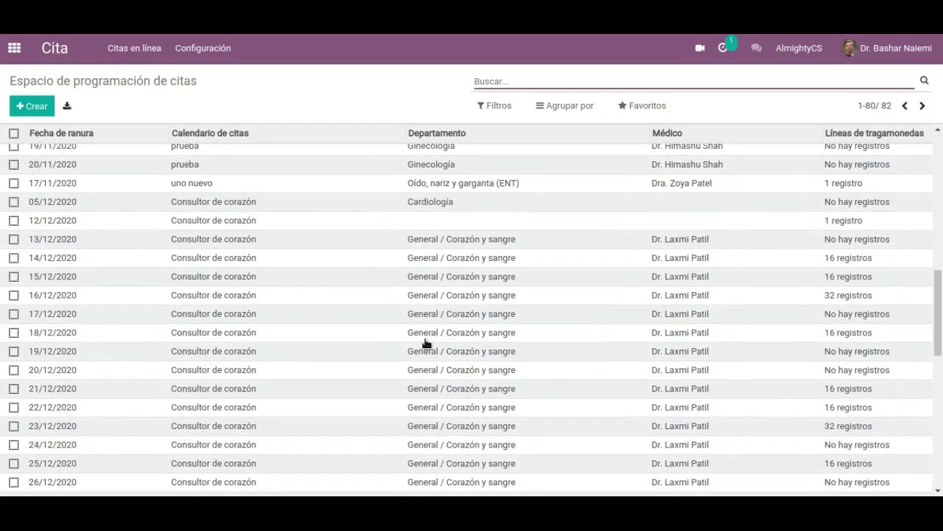
left_click(358, 316)
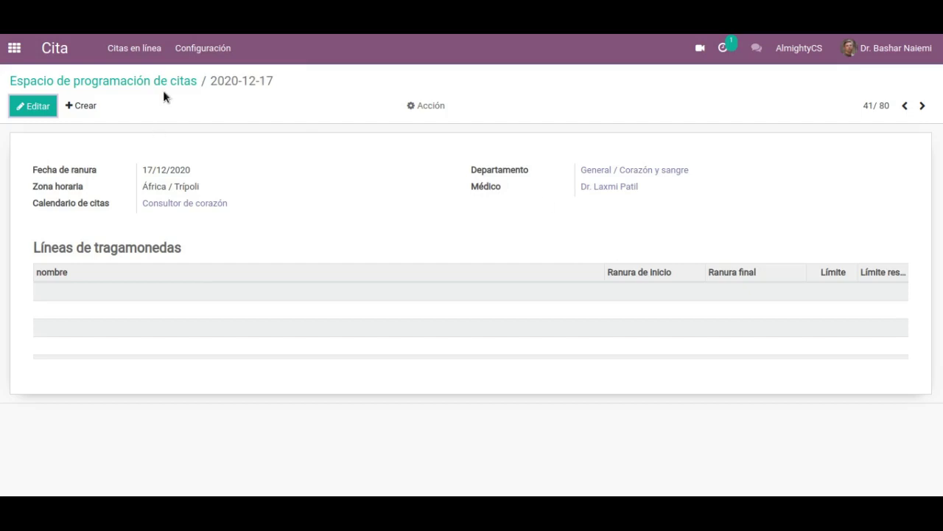
View the form for creating appointment slots and close it without creating any
left_click(208, 49)
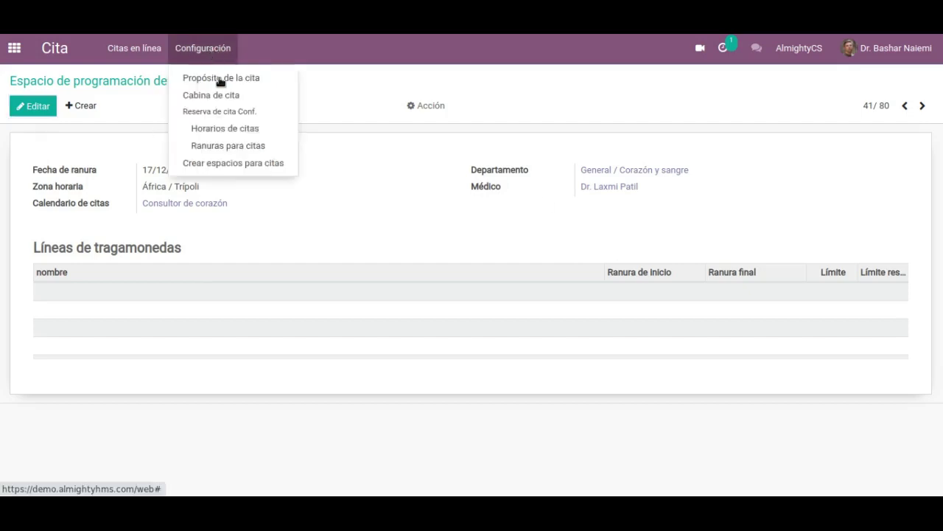
left_click(240, 165)
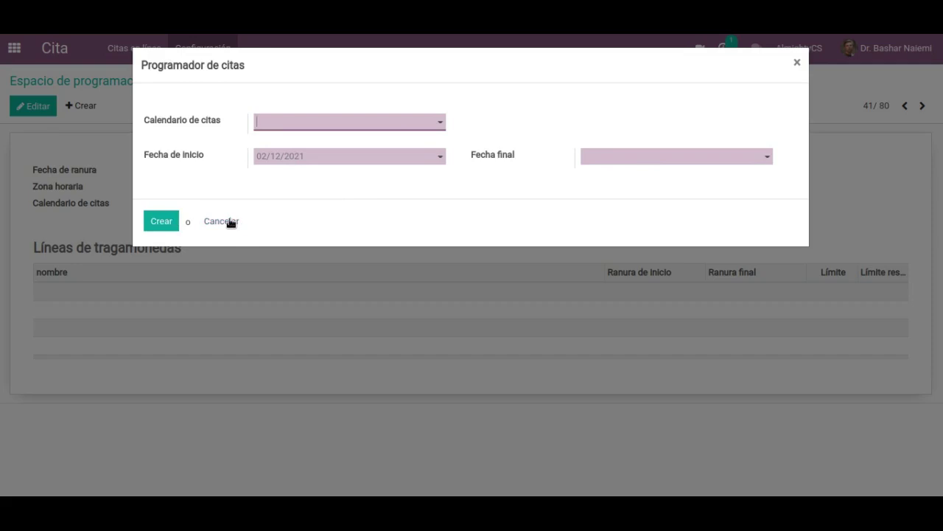
key("Escape")
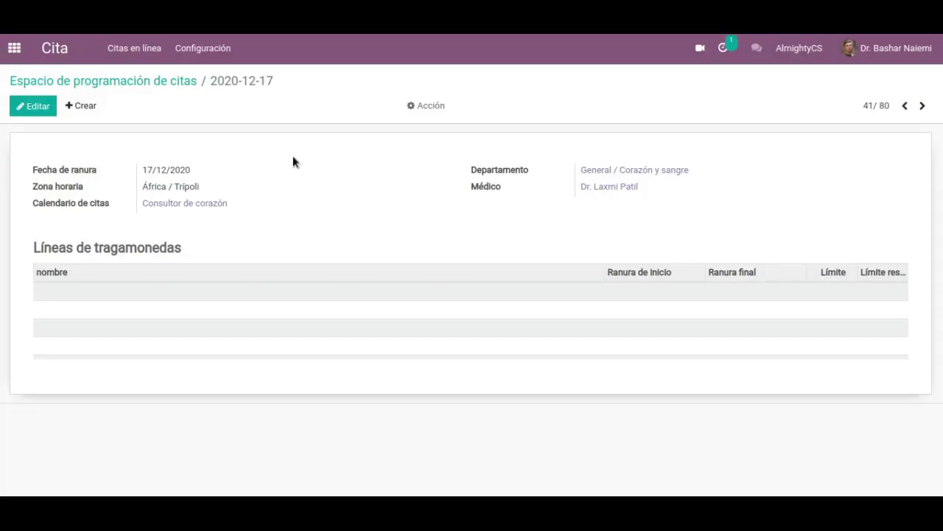
Switch to the prescriptions module and inspect the ACAMPROL 333 mg line of prescription order PRO018
left_click(15, 48)
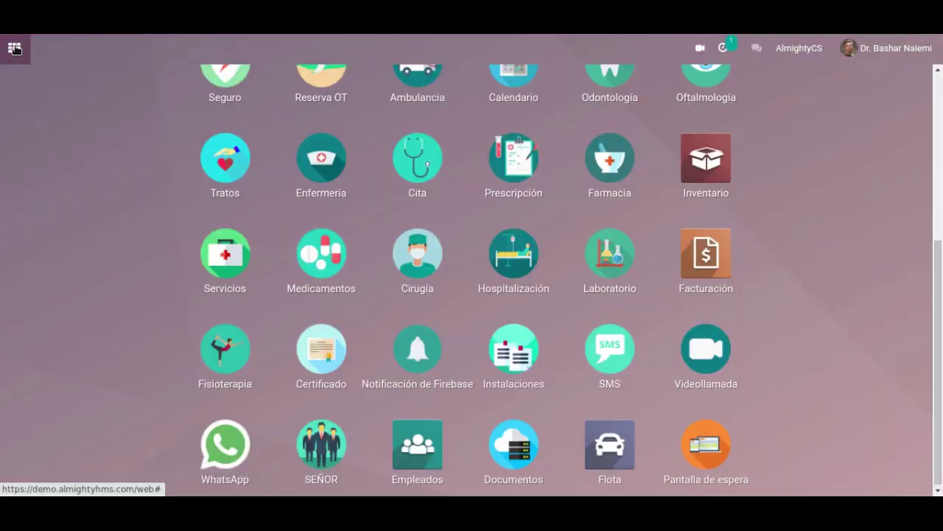
left_click(518, 179)
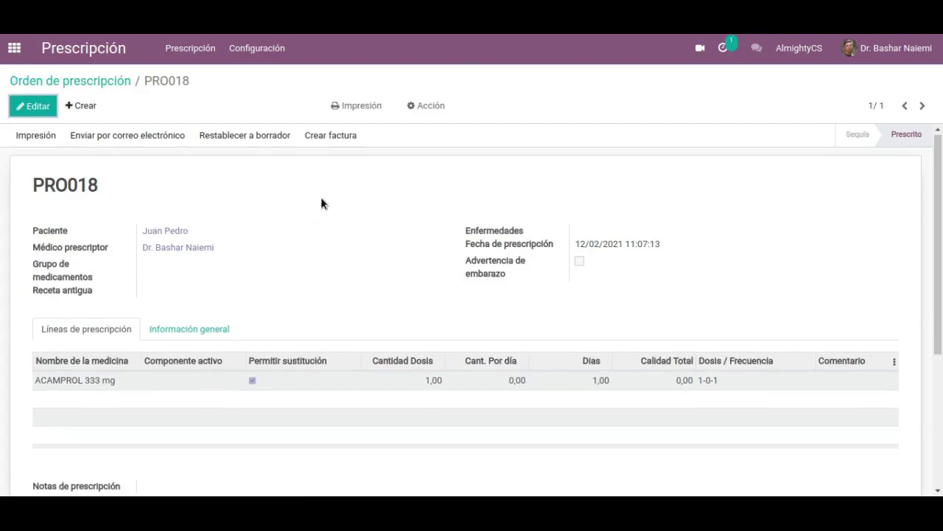
scroll(309, 206, "down", 1)
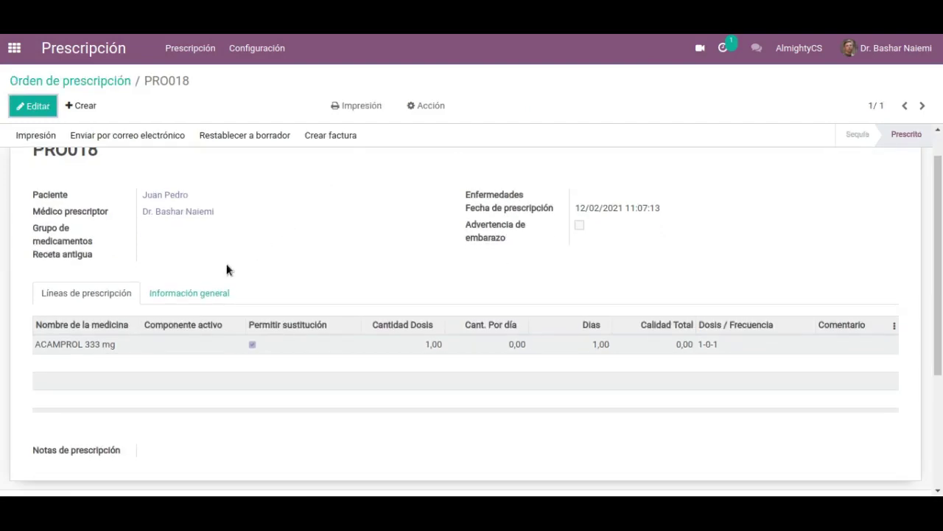
left_click(91, 351)
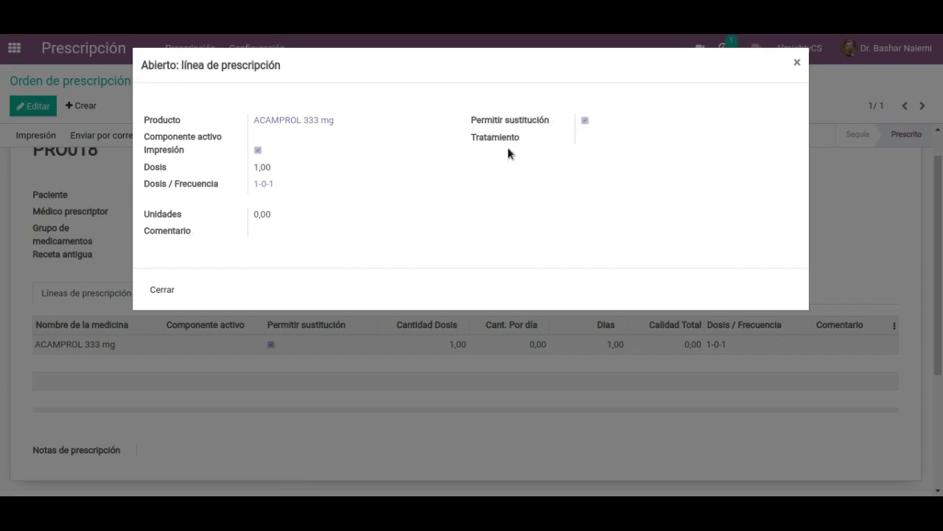
left_click(162, 289)
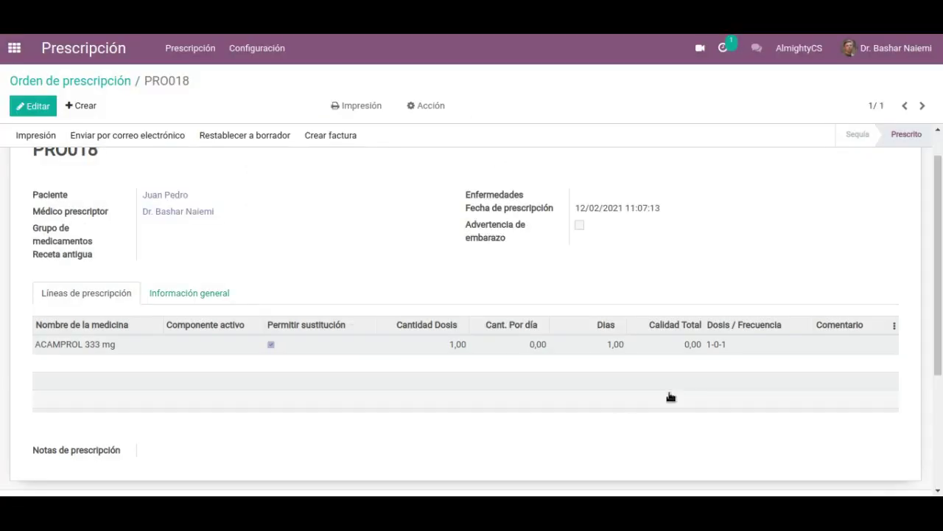
View the general information of prescription PRO018 and check its print options
left_click(221, 294)
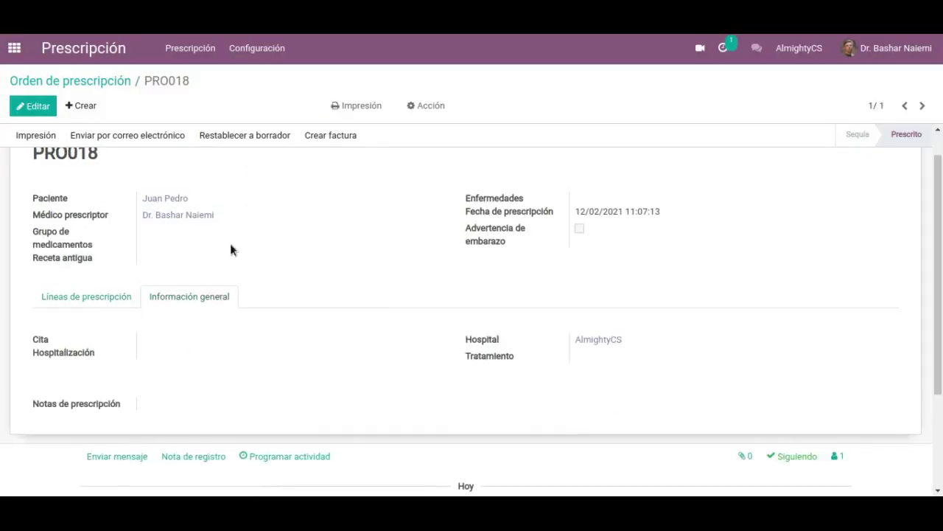
scroll(479, 277, "up", 1)
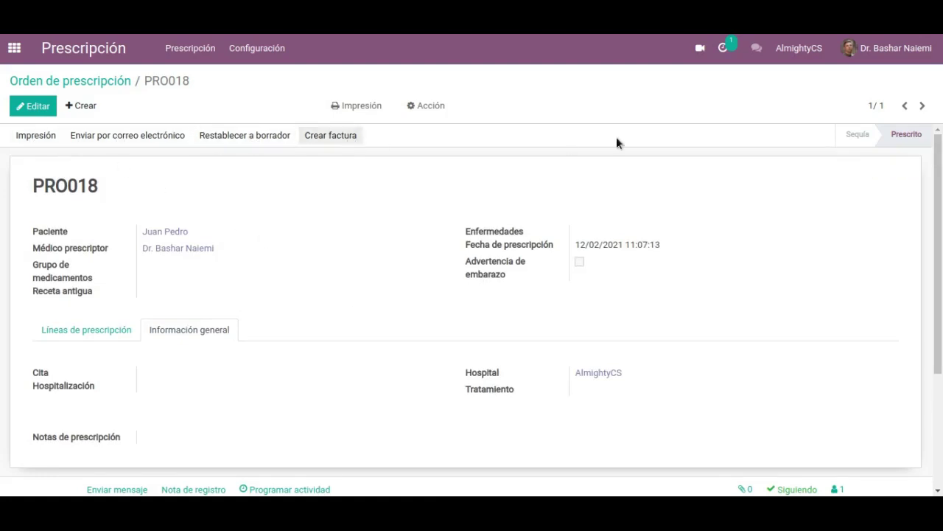
left_click(361, 108)
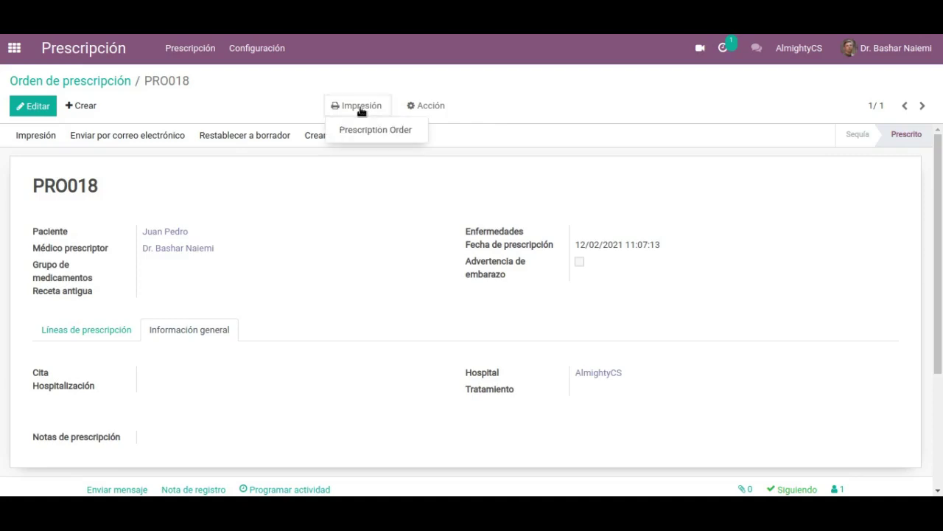
Check the available actions for the open prescription order and open the Hepatitis record in the medicament groups configuration
left_click(426, 107)
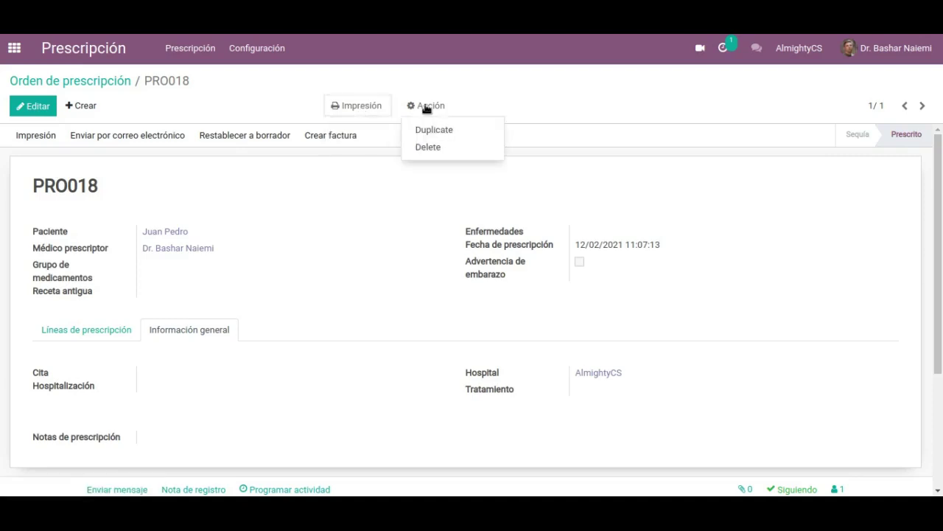
left_click(504, 90)
left_click(267, 50)
left_click(271, 77)
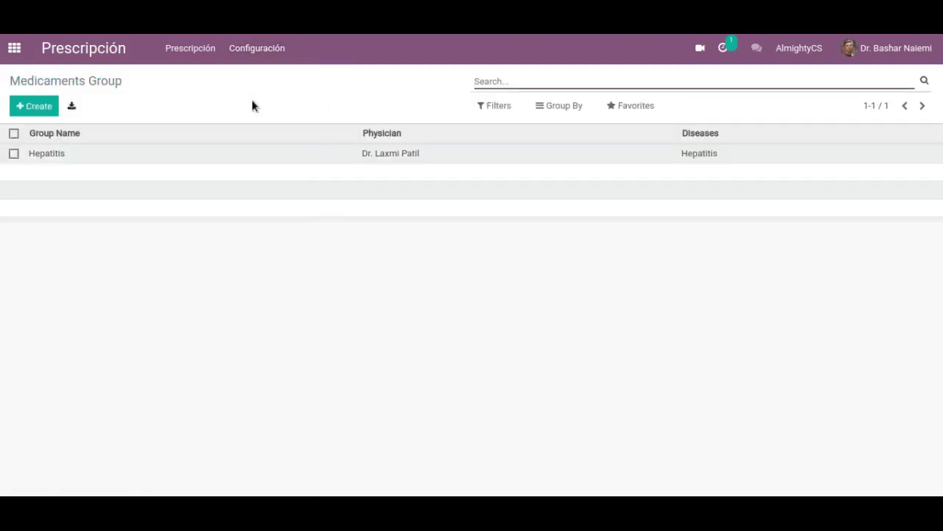
left_click(54, 154)
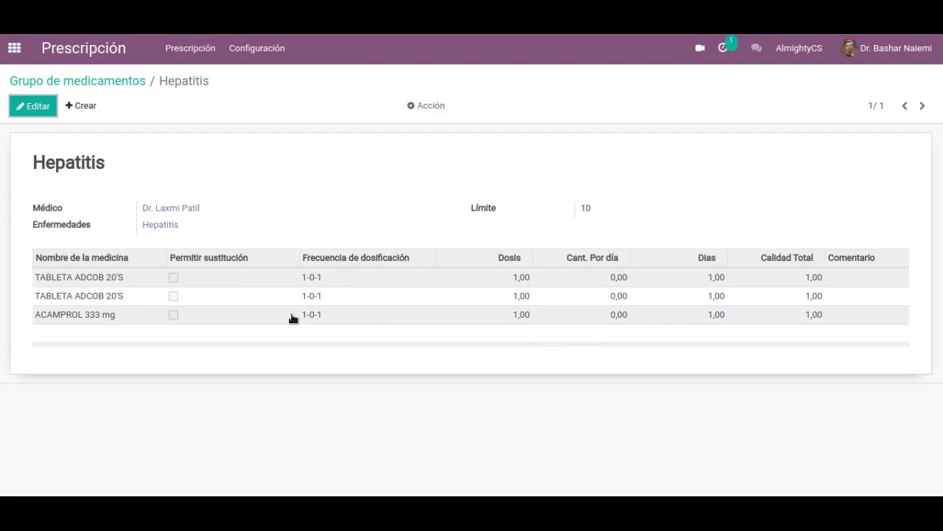
Inspect the first TABLETA ADCOB 20'S line of the Hepatitis group and check the group's available actions
left_click(103, 278)
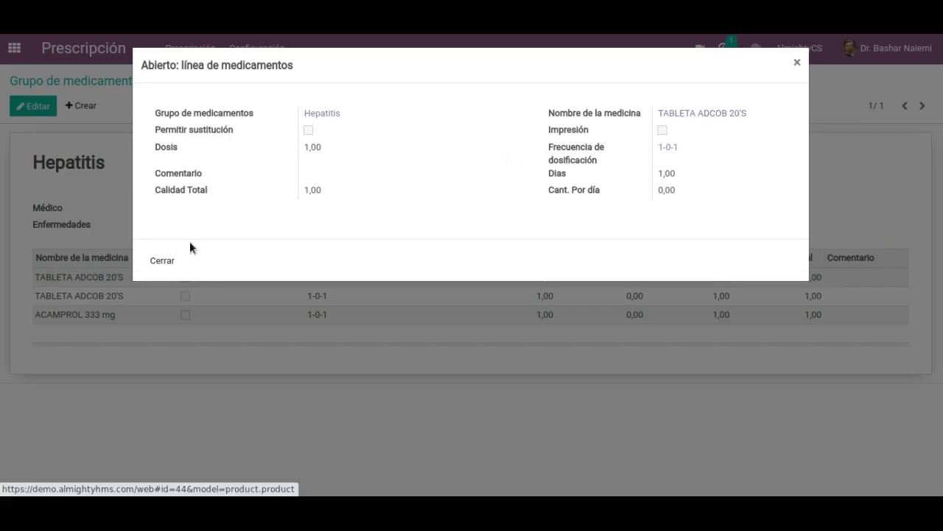
left_click(162, 261)
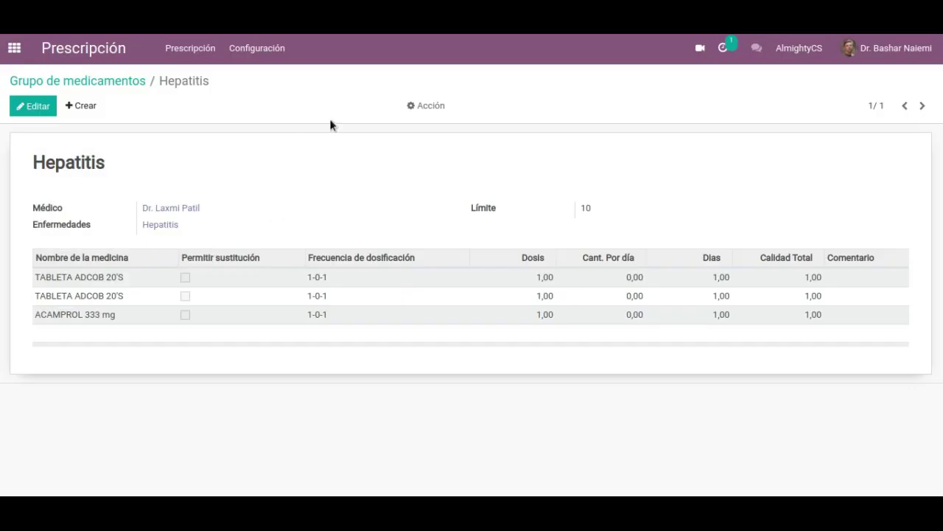
left_click(429, 114)
left_click(314, 158)
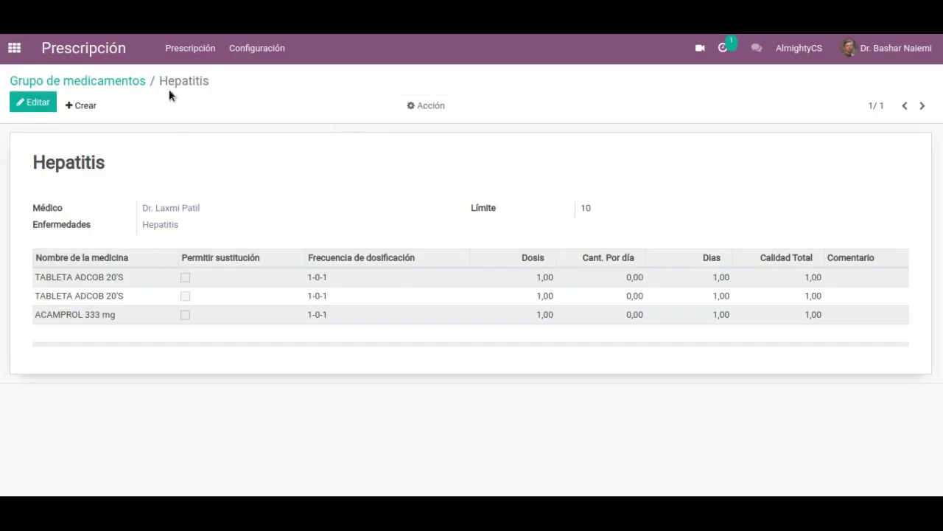
Switch to the pharmacy module and examine the invoice lines of the paid customer invoice dated 23/12/2020
left_click(15, 49)
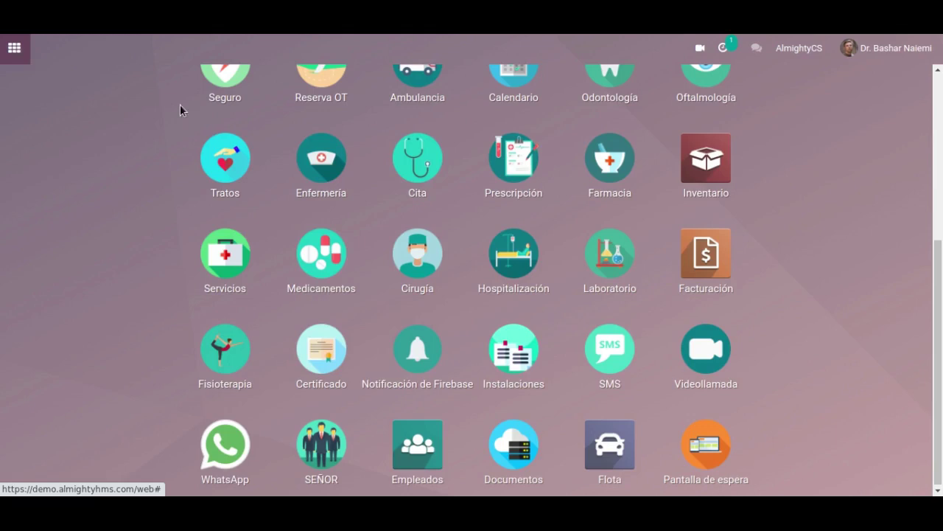
left_click(617, 171)
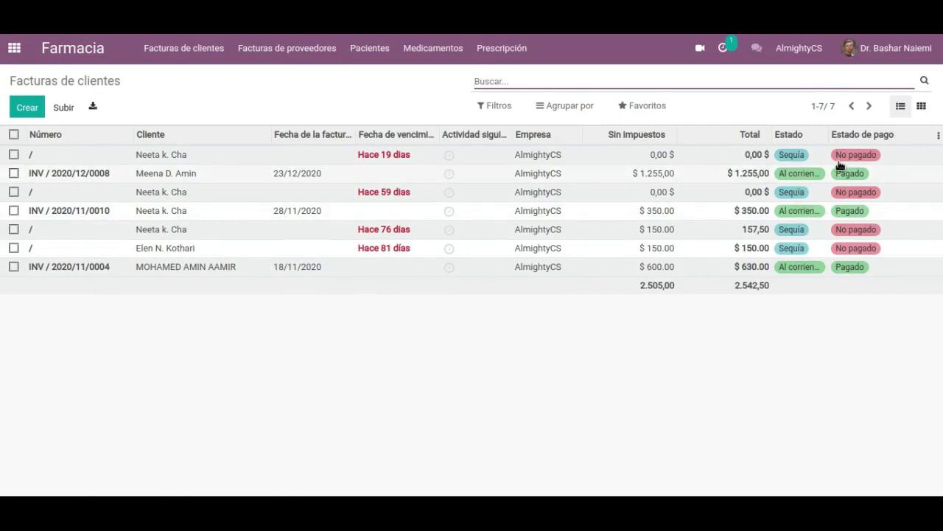
left_click(170, 178)
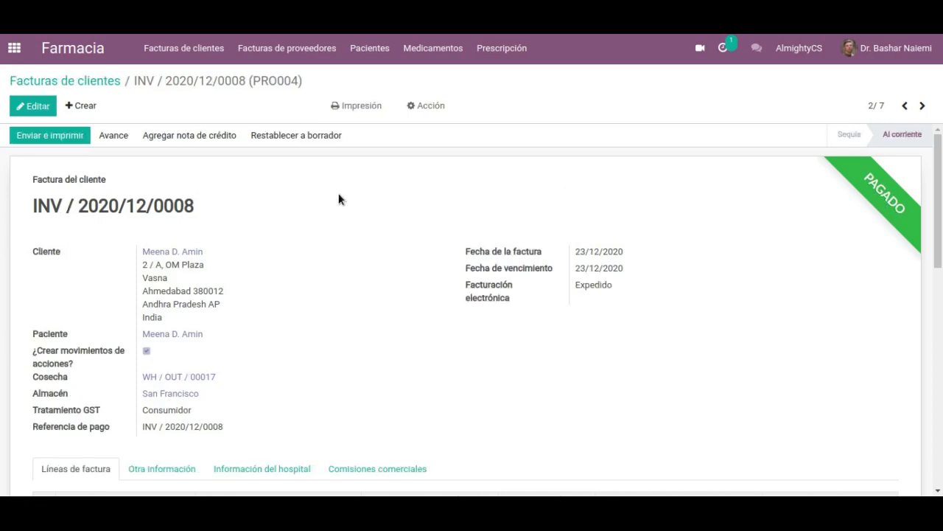
scroll(344, 193, "down", 2)
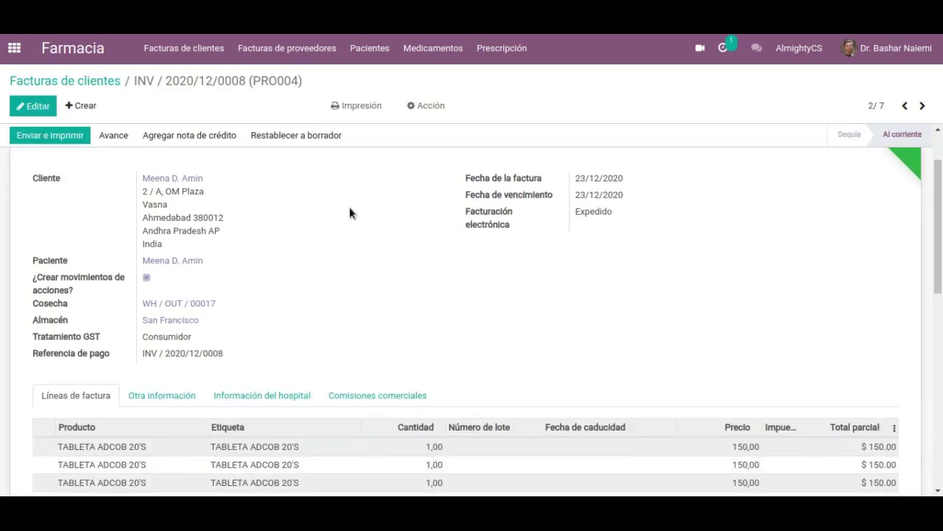
scroll(349, 210, "down", 3)
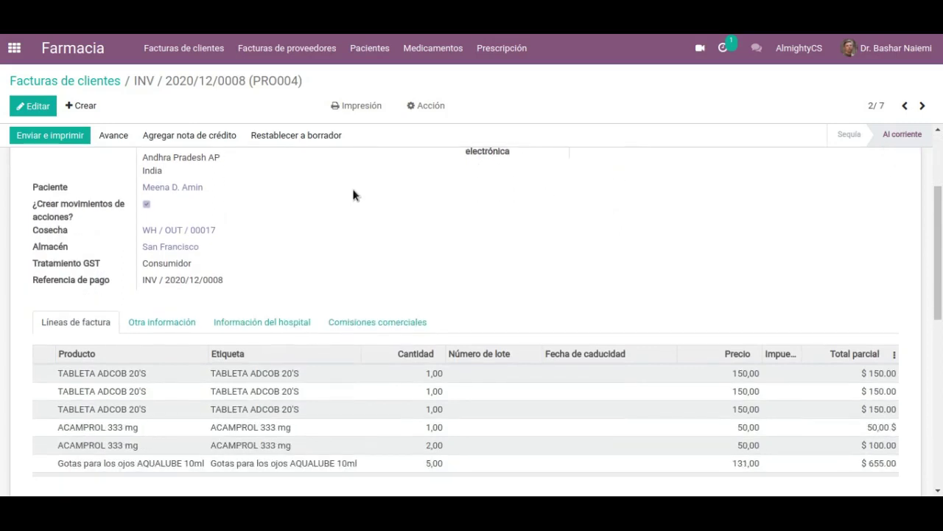
scroll(353, 194, "down", 1)
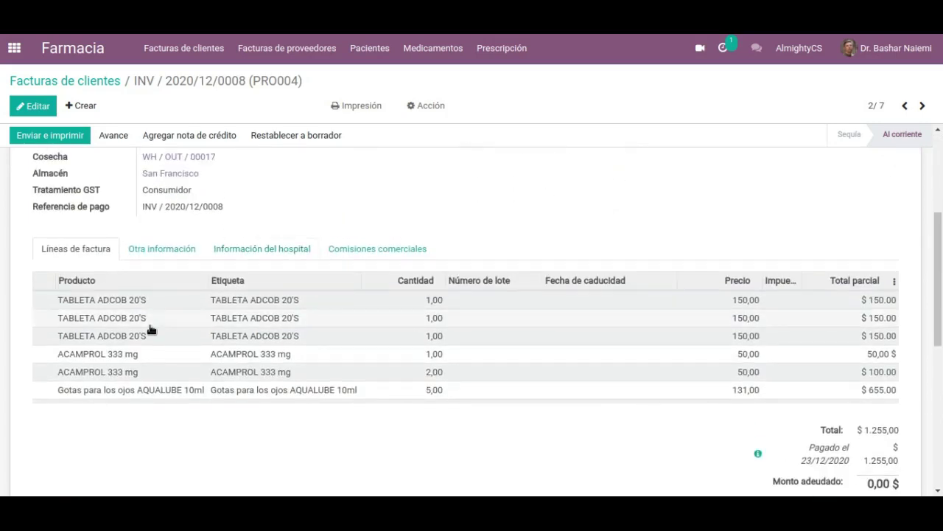
scroll(439, 341, "down", 2)
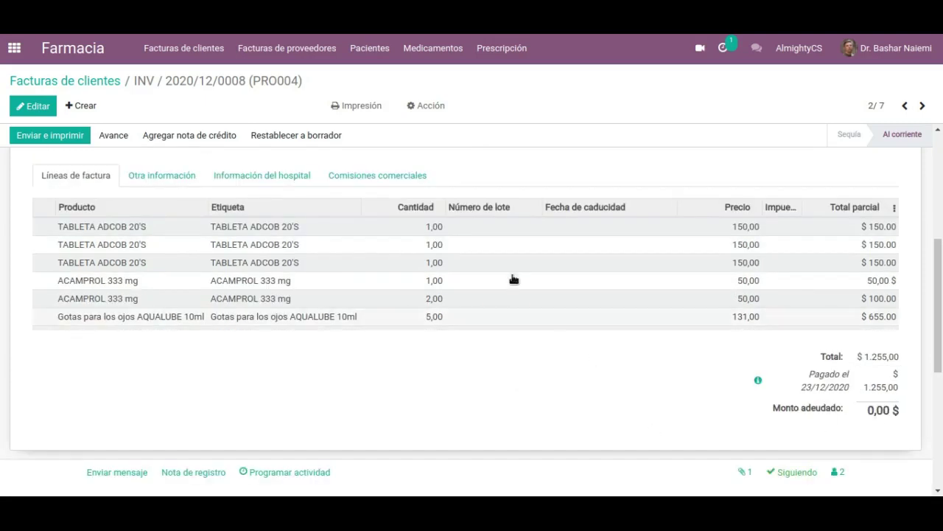
Review the customer invoice's other information, hospital information and commercial commissions
left_click(189, 177)
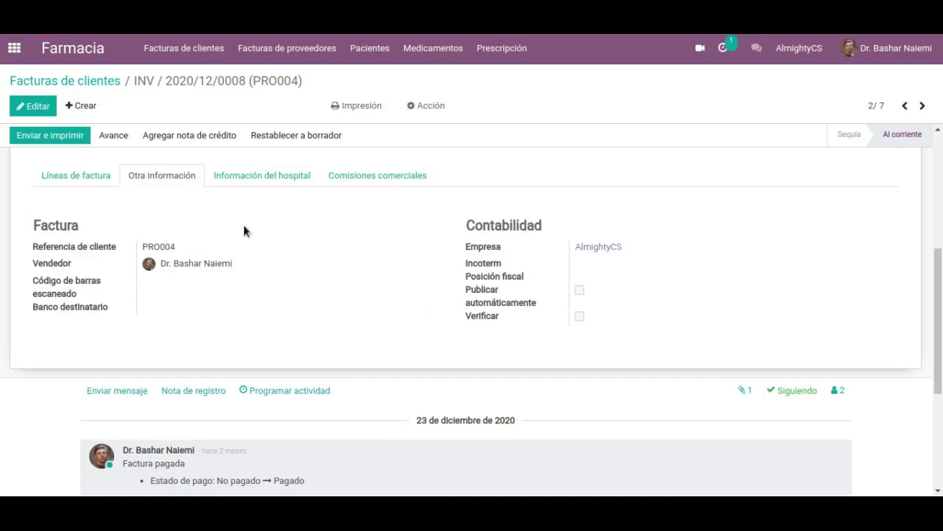
left_click(263, 181)
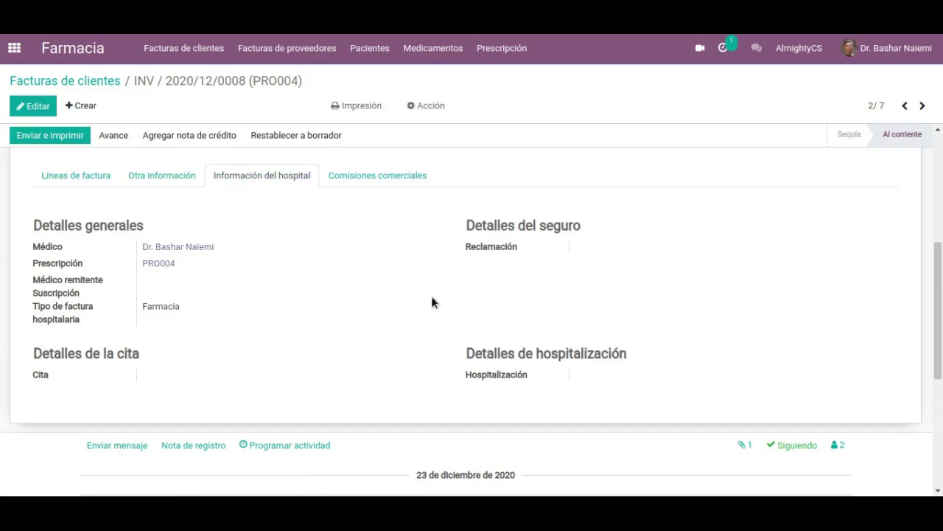
left_click(375, 179)
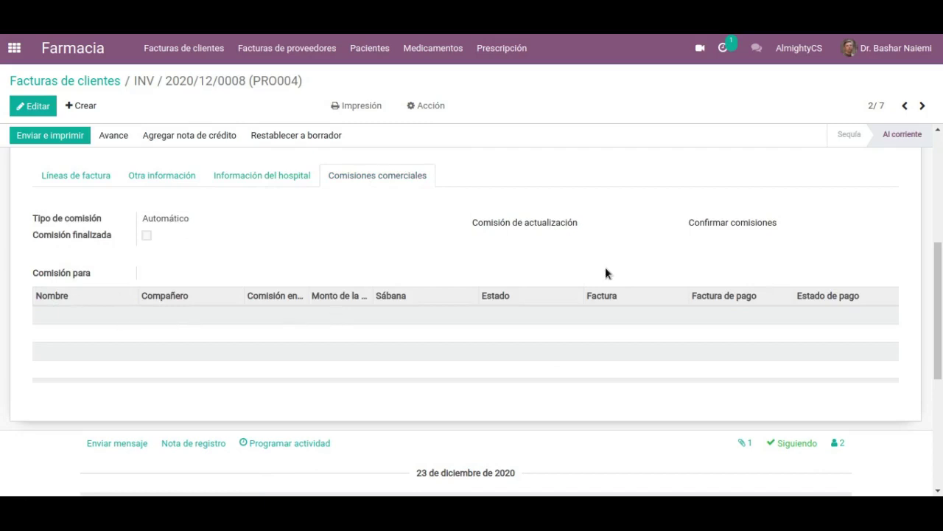
scroll(619, 266, "up", 1)
scroll(618, 262, "up", 4)
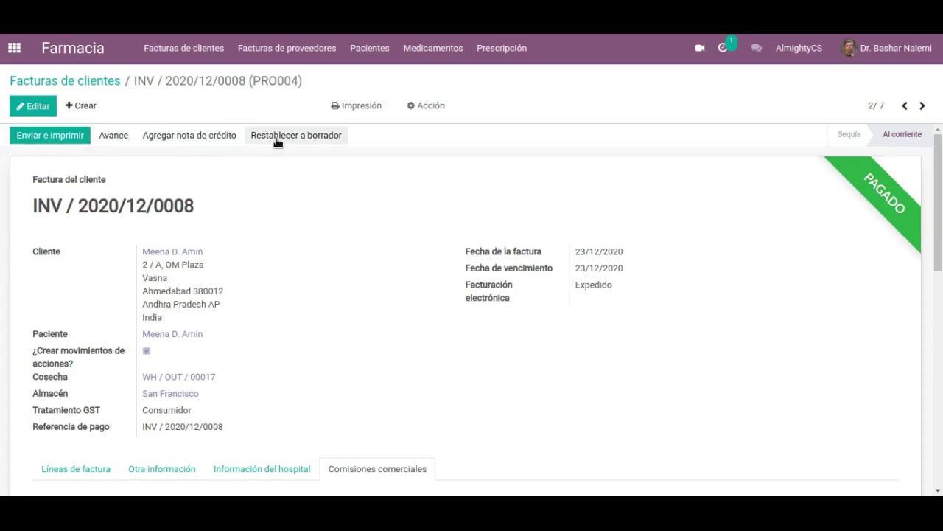
Check the print options and available actions for the customer invoice without running any of them
left_click(369, 107)
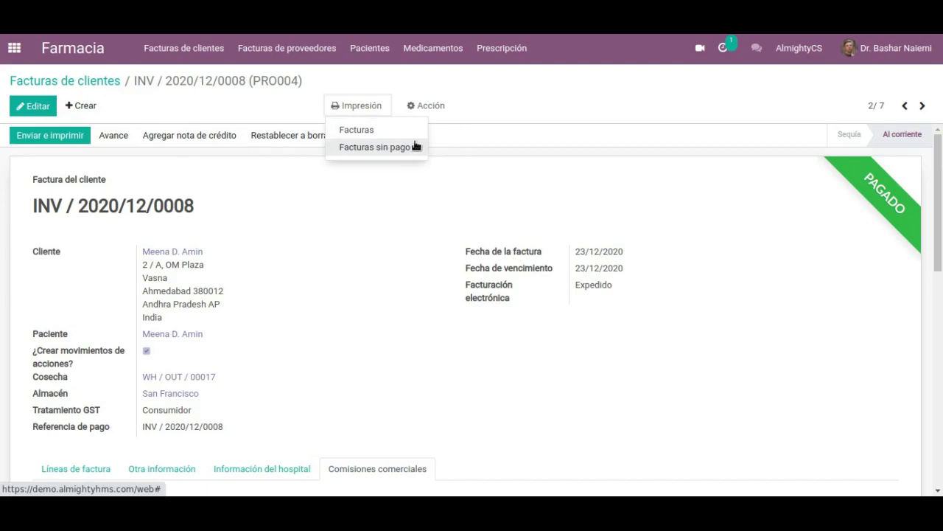
left_click(428, 109)
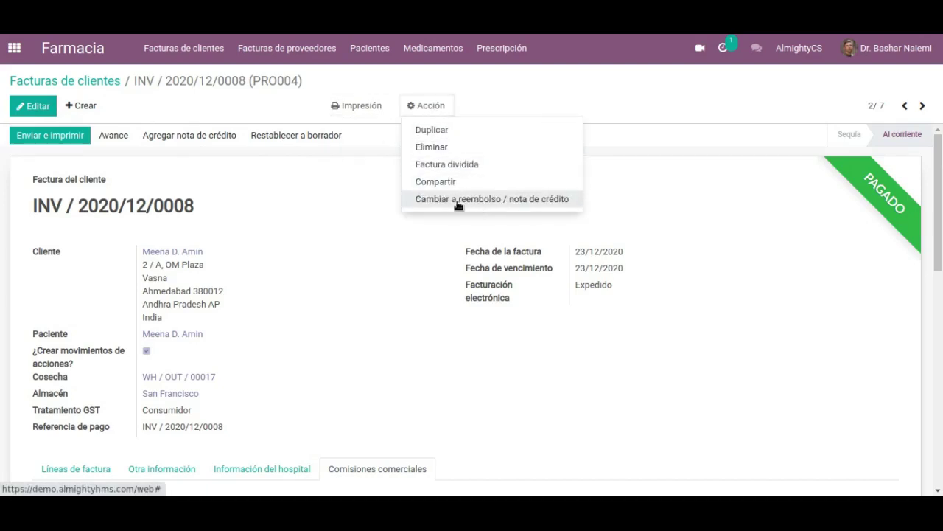
left_click(404, 239)
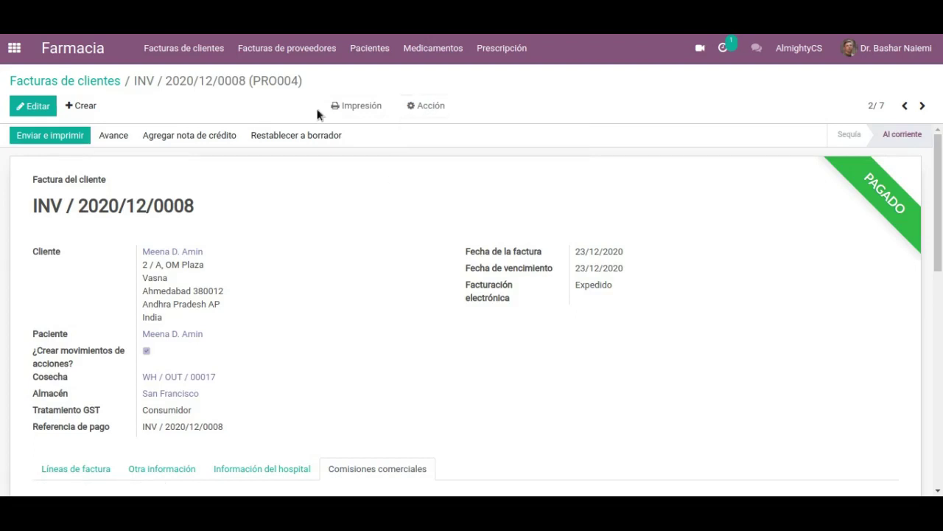
Switch to the pharmacy's customer credit notes and open the first credit note, dated 23/12/2020
left_click(281, 56)
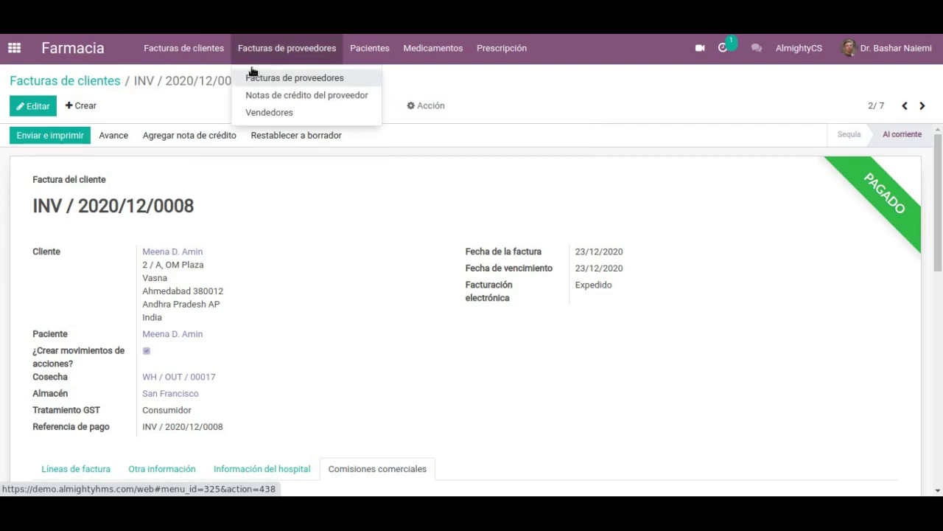
left_click(215, 56)
left_click(215, 56)
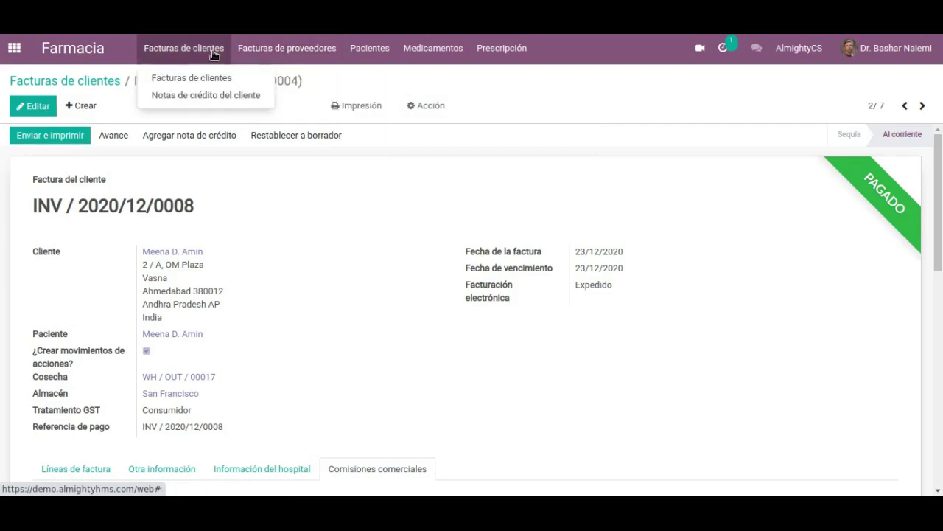
left_click(221, 99)
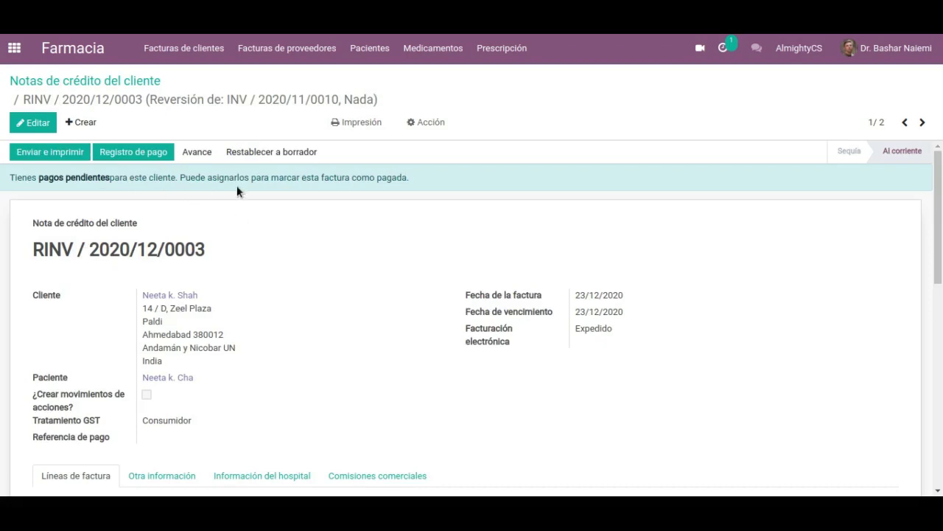
Examine the credit note's customer details, invoice lines, totals and outstanding debits
scroll(380, 196, "down", 2)
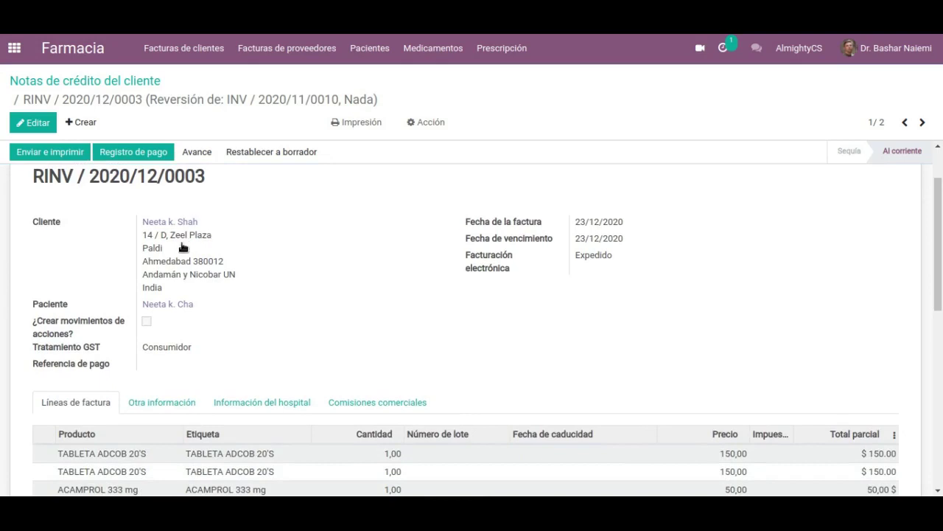
scroll(193, 265, "down", 1)
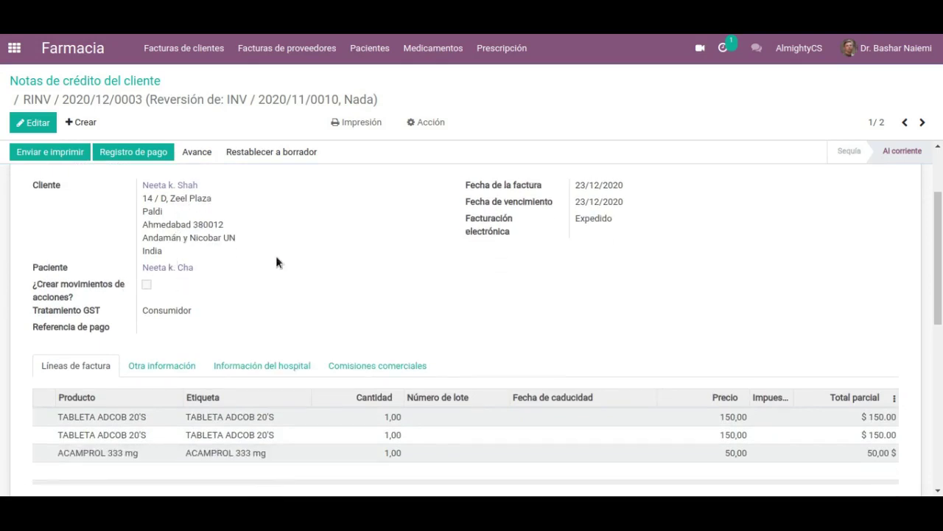
scroll(295, 247, "down", 2)
scroll(306, 243, "down", 1)
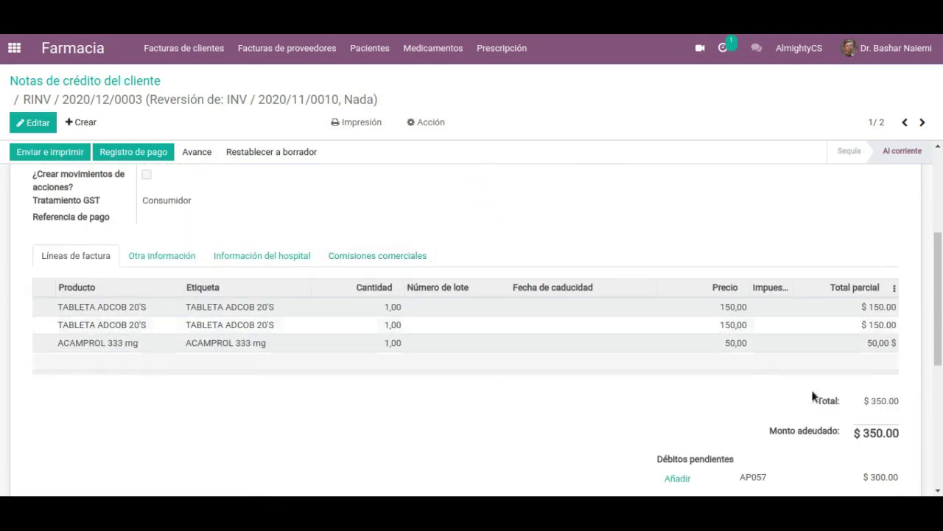
scroll(811, 425, "down", 2)
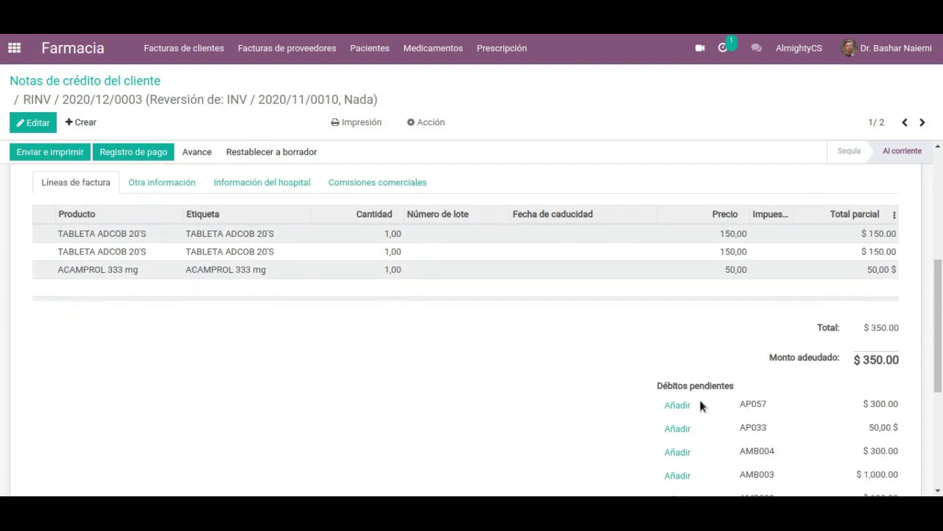
scroll(779, 411, "down", 3)
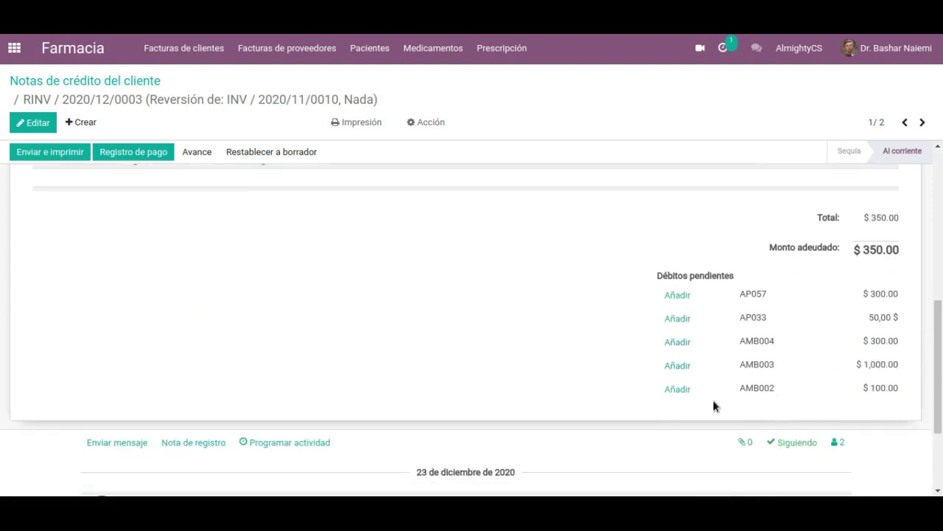
scroll(609, 308, "up", 1)
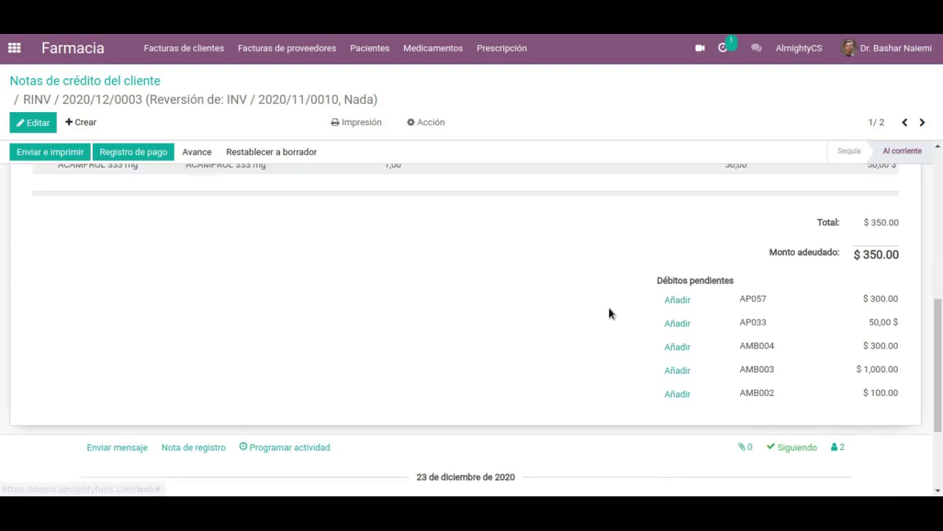
scroll(663, 351, "up", 3)
scroll(516, 359, "up", 2)
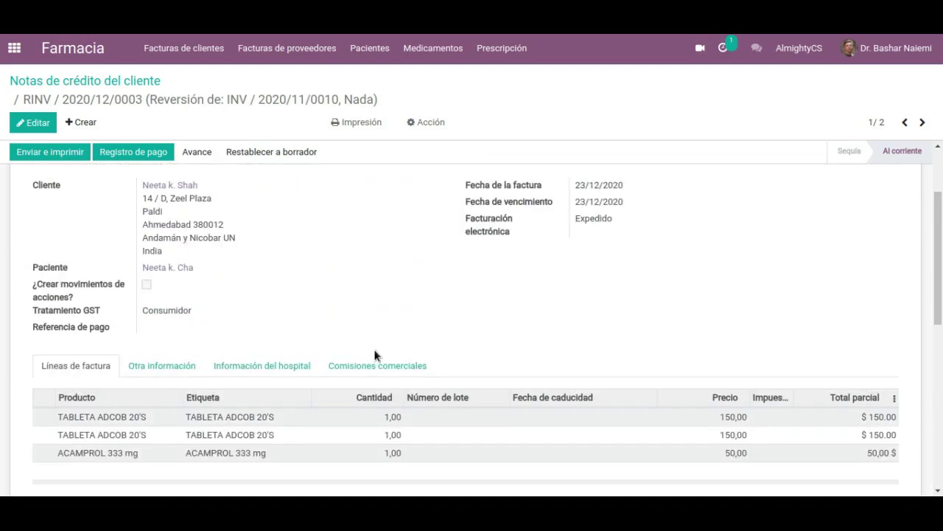
scroll(221, 332, "down", 4)
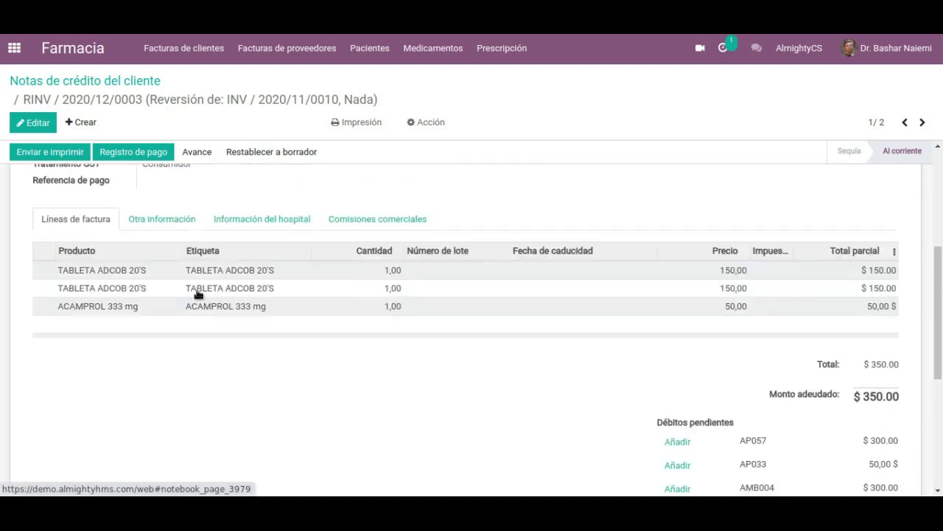
Review the credit note's other information, hospital information and commercial commissions, and return to its header
left_click(183, 226)
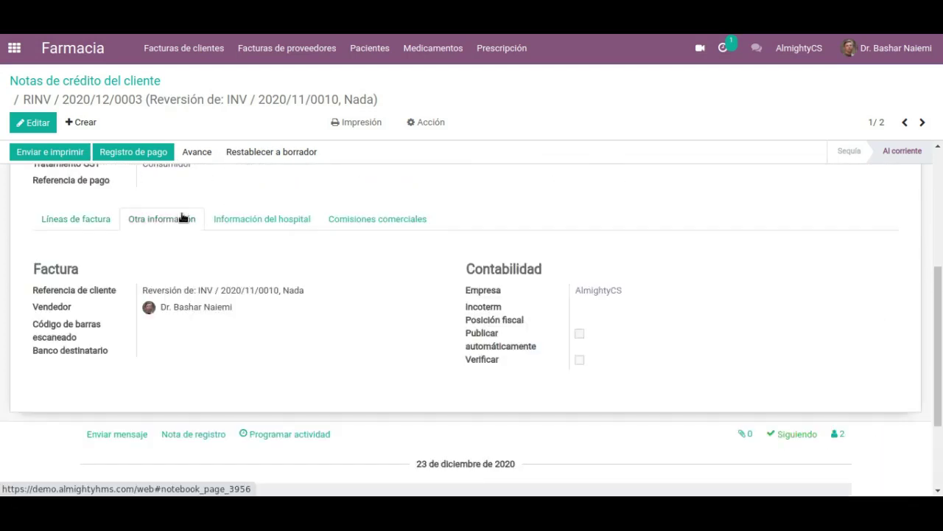
left_click(251, 220)
left_click(347, 221)
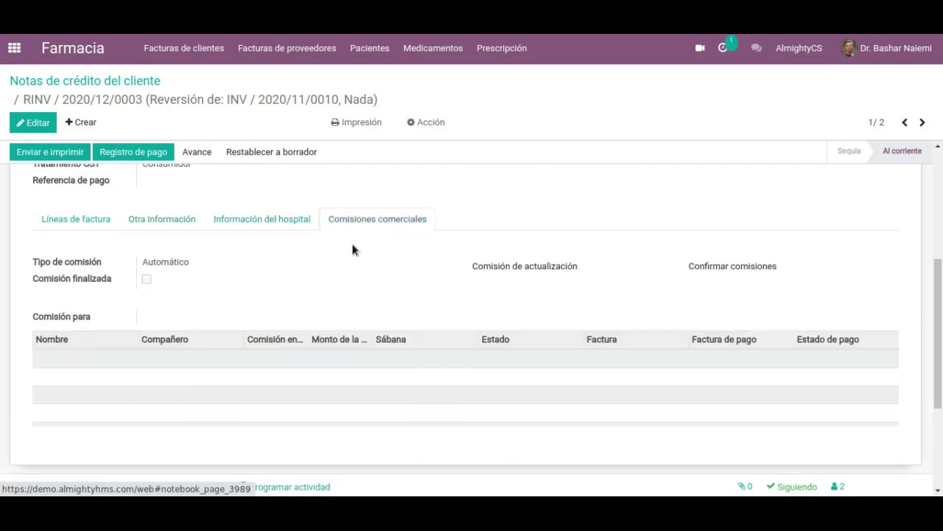
scroll(426, 276, "up", 5)
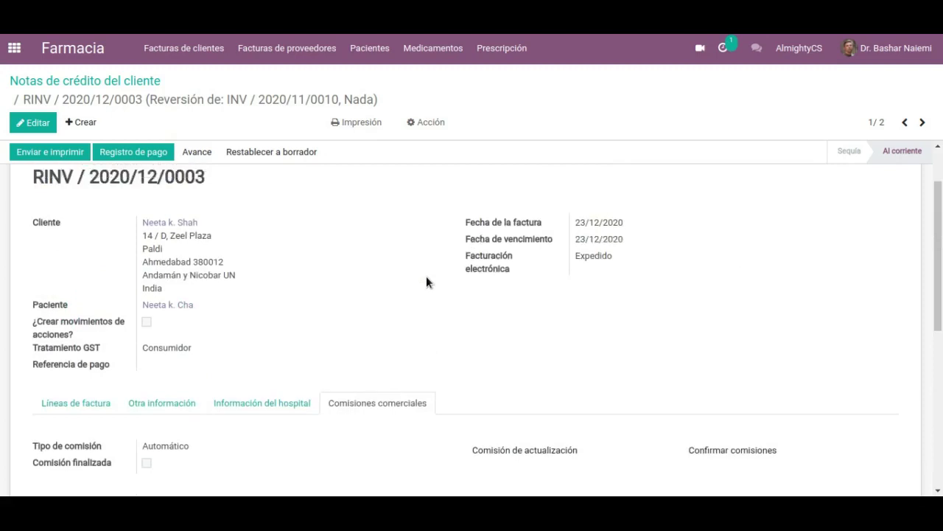
scroll(426, 281, "up", 2)
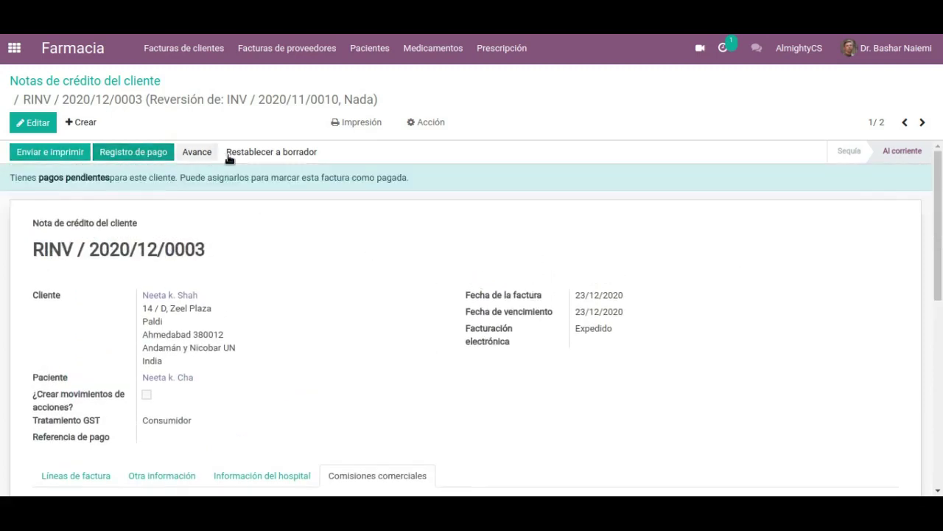
Check the print options and available actions for the open customer credit note without running any of them
left_click(382, 130)
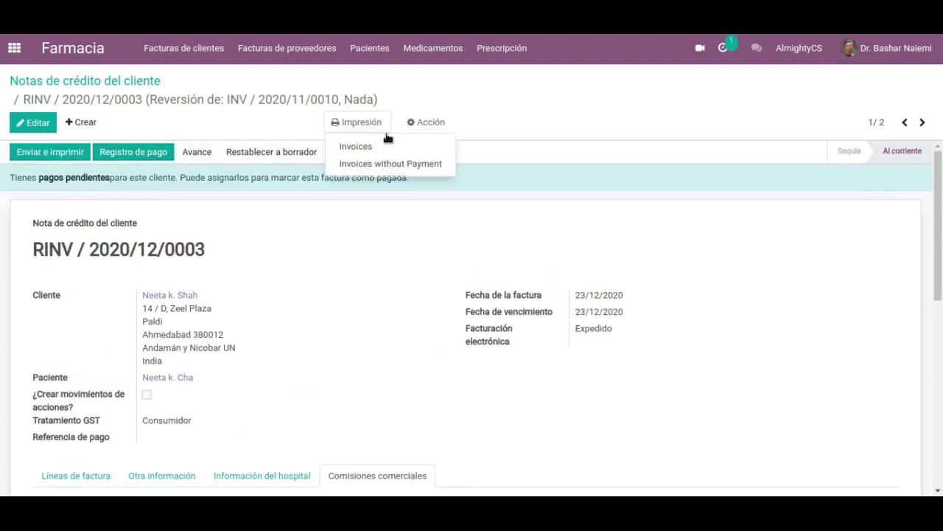
left_click(439, 125)
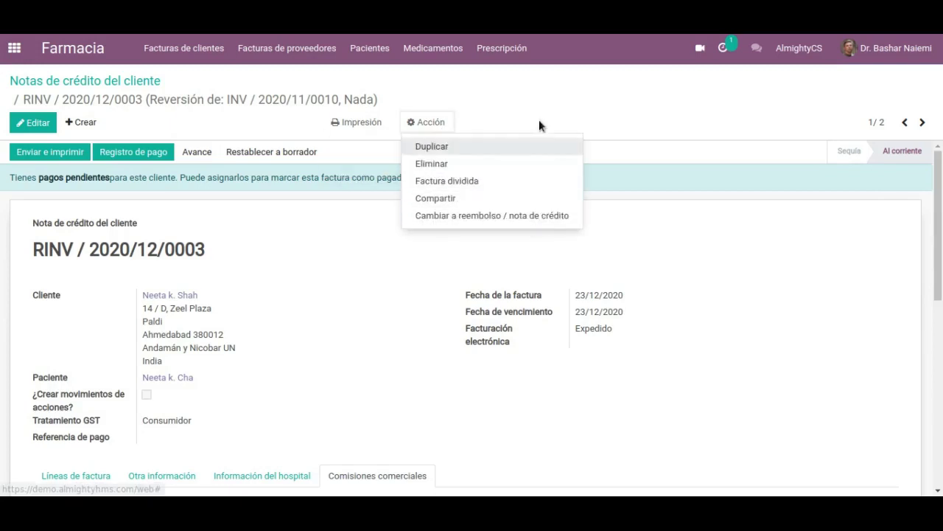
Switch to the pharmacy's supplier invoices and start a new supplier invoice
left_click(298, 51)
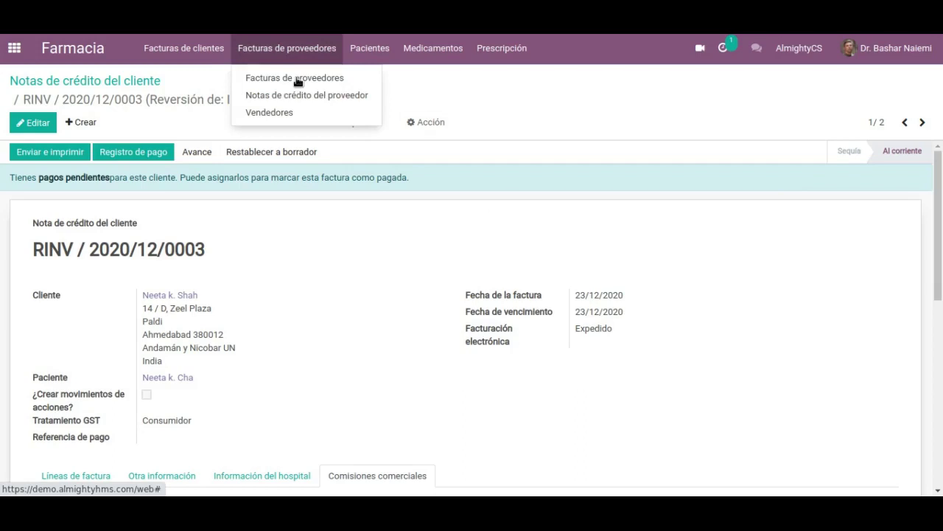
left_click(297, 80)
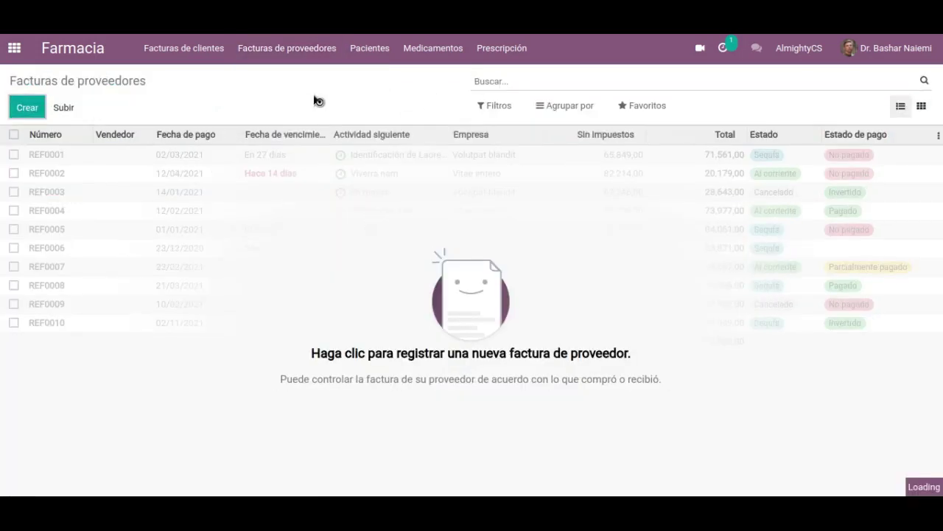
left_click(386, 225)
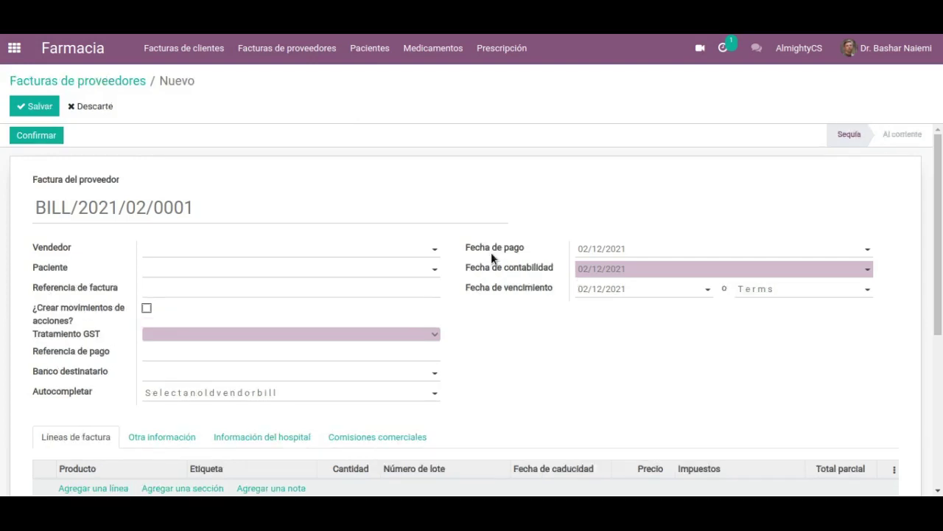
Examine the blank supplier invoice's header fields, invoice lines, other information, hospital information and commercial commissions, and return to its header
scroll(318, 331, "down", 2)
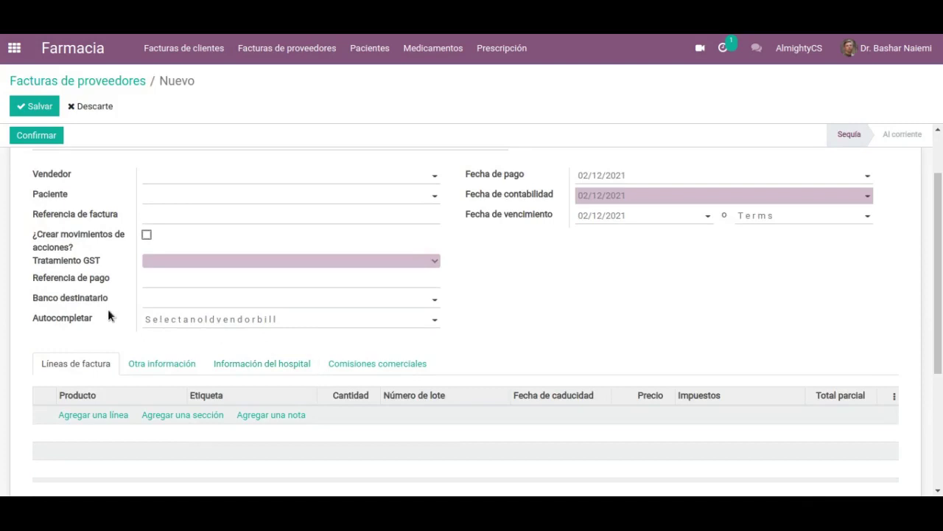
scroll(116, 332, "down", 1)
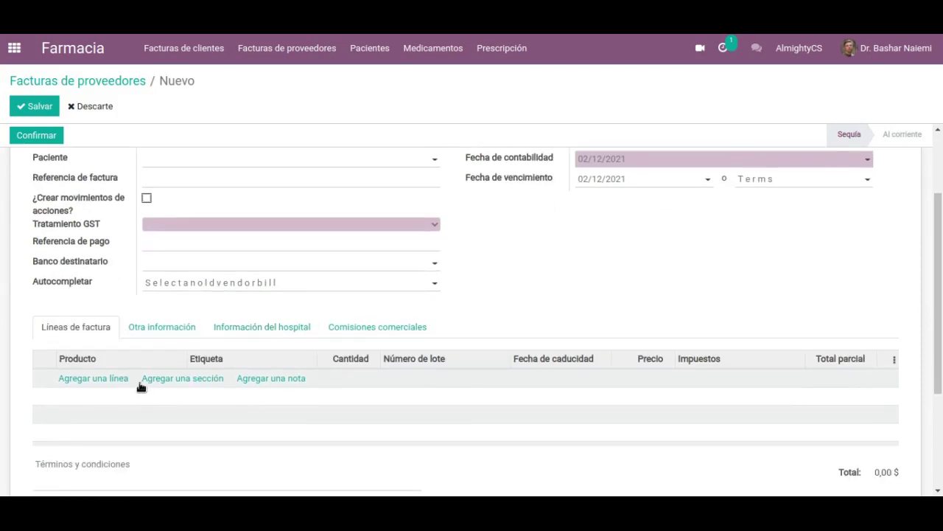
left_click(160, 330)
left_click(251, 329)
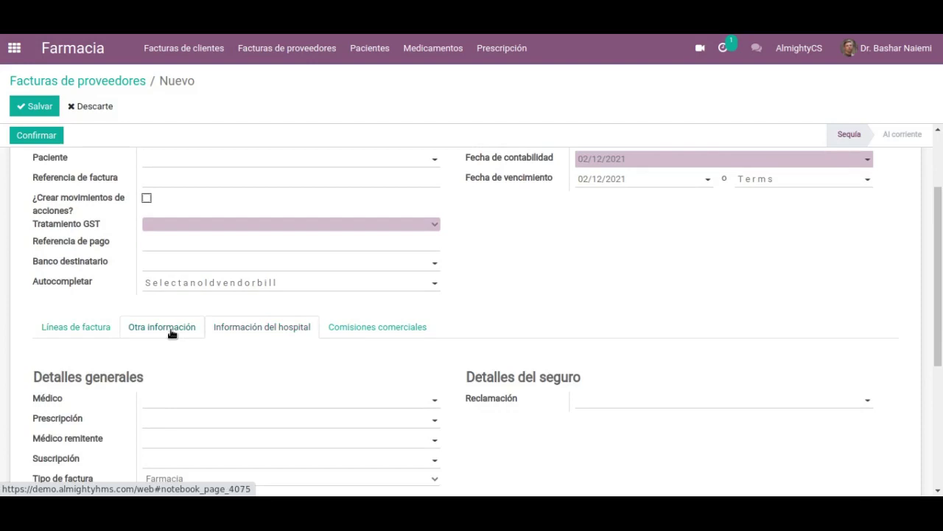
left_click(171, 330)
scroll(310, 347, "down", 3)
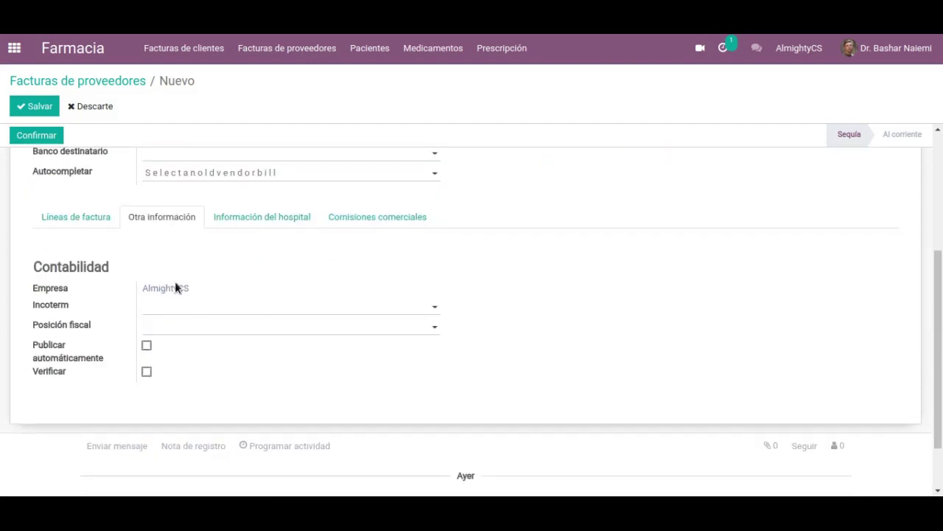
left_click(259, 222)
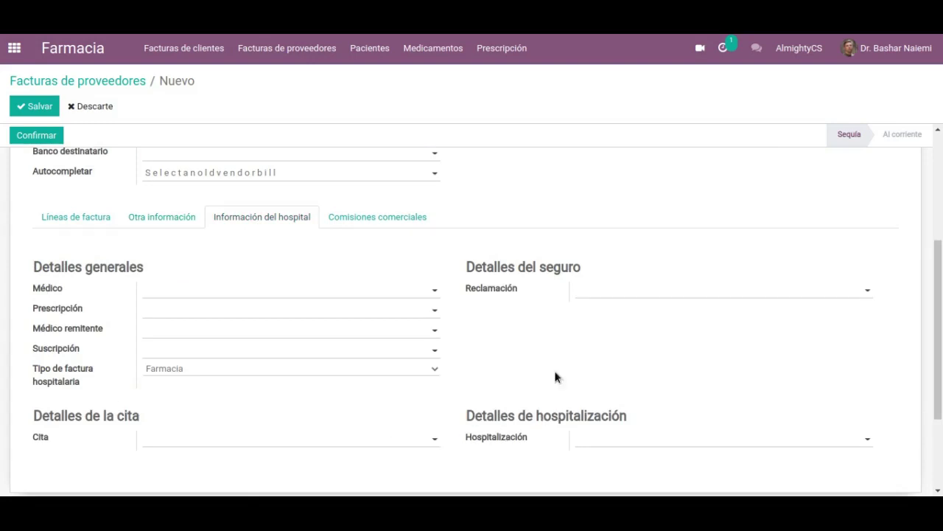
left_click(388, 218)
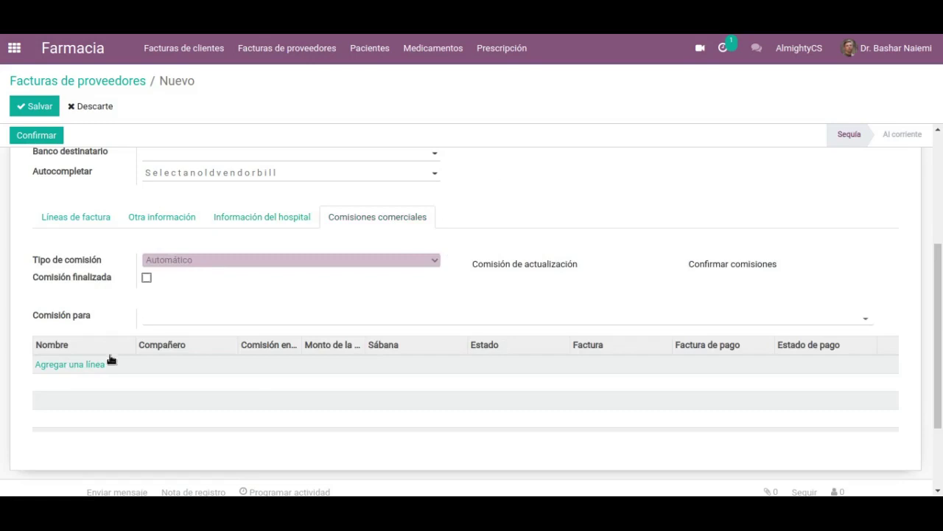
scroll(575, 351, "up", 5)
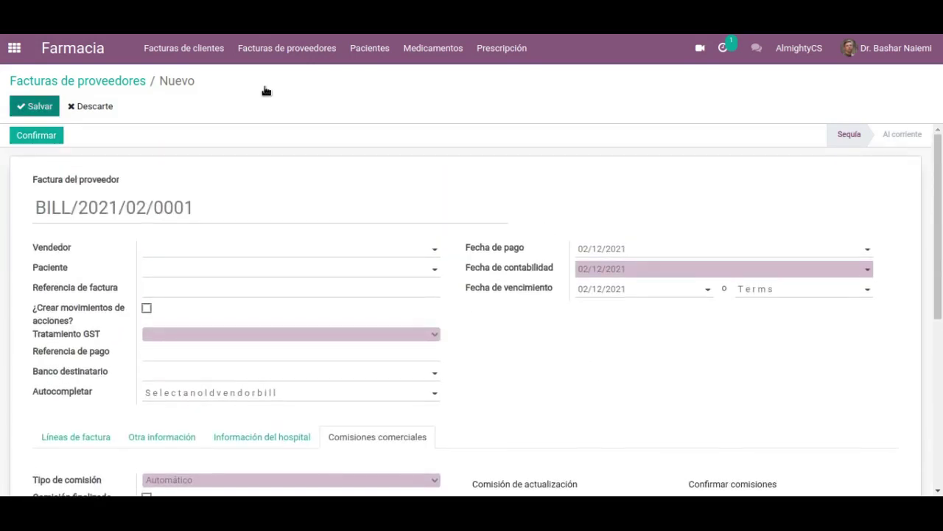
Start a new vendor credit note (Notas de crédito del proveedor) and review its header fields and invoice lines
left_click(314, 50)
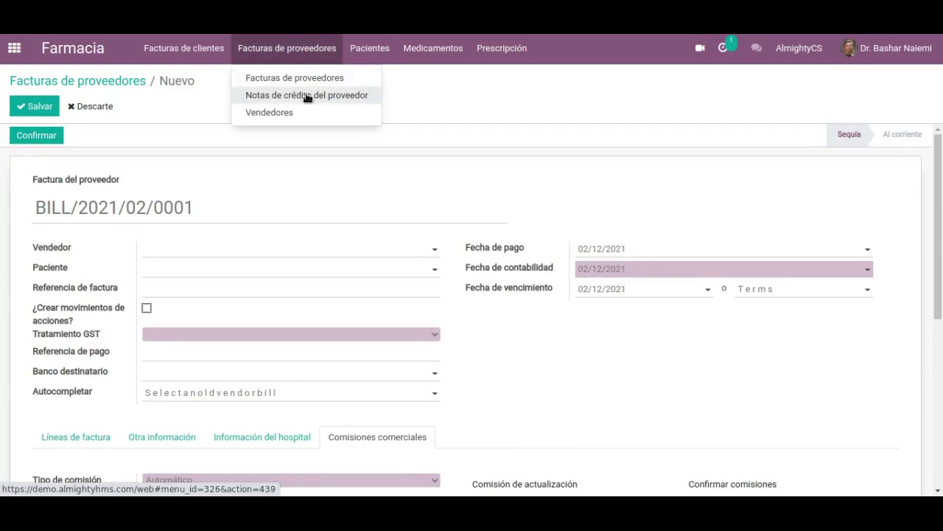
left_click(365, 99)
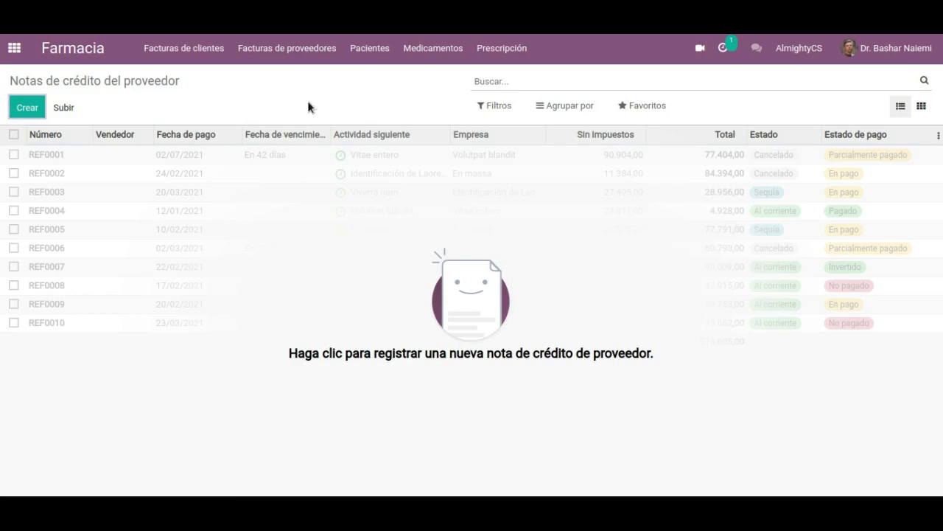
key("alt+c")
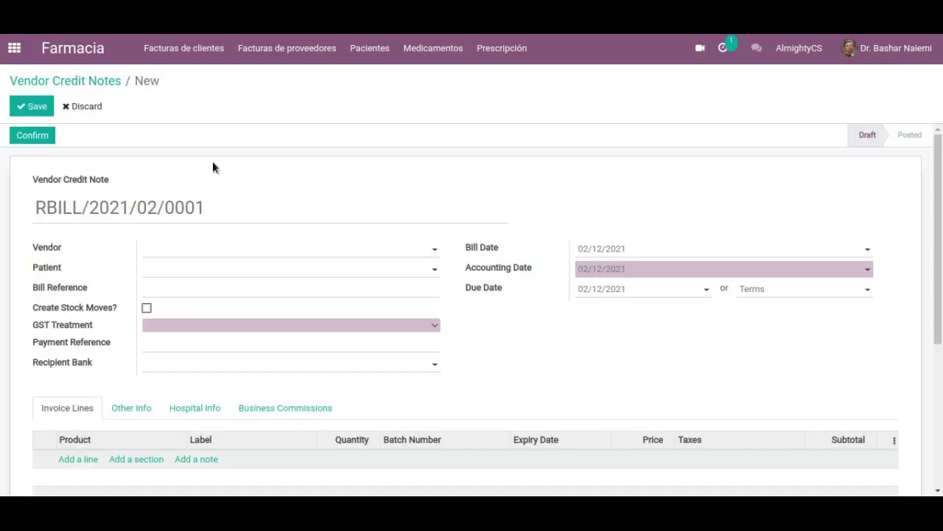
scroll(283, 255, "down", 1)
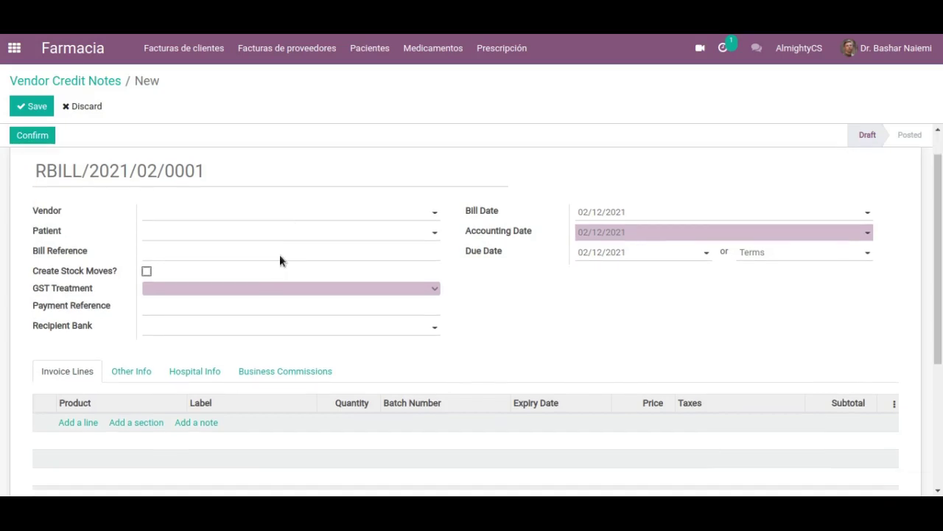
scroll(280, 260, "down", 2)
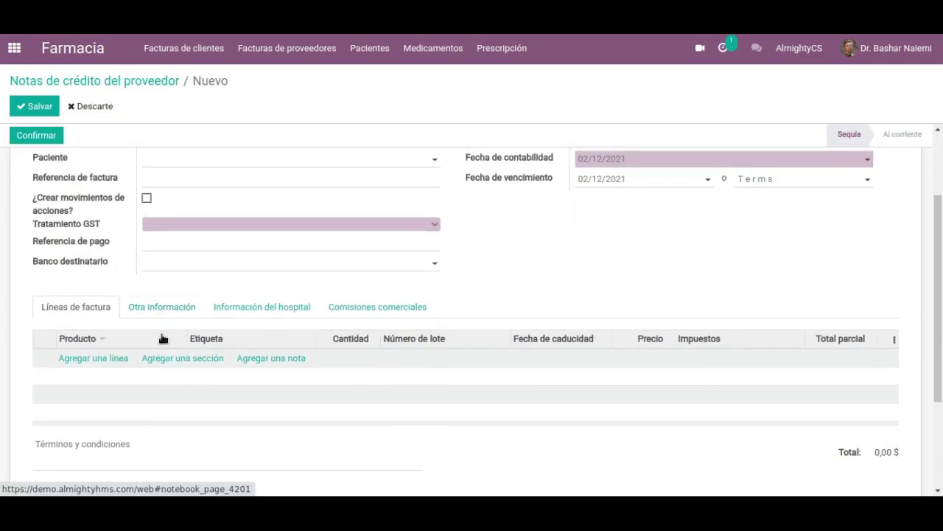
Review the credit note's other information, hospital information and business commission details
left_click(162, 308)
scroll(177, 350, "down", 3)
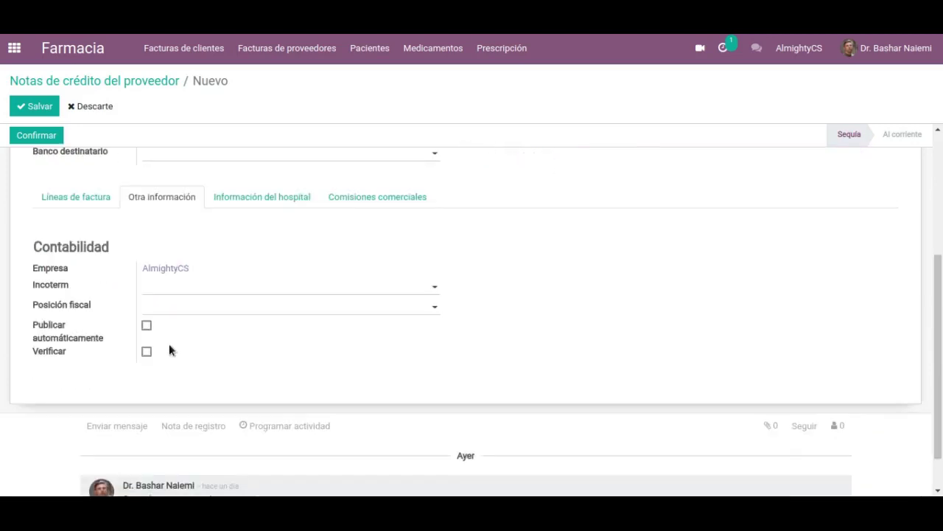
left_click(237, 199)
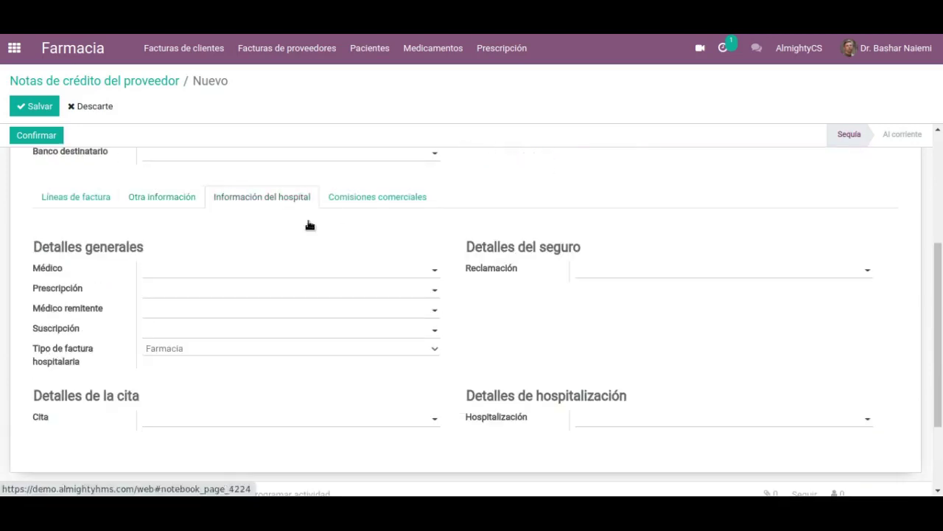
left_click(373, 198)
scroll(548, 244, "up", 3)
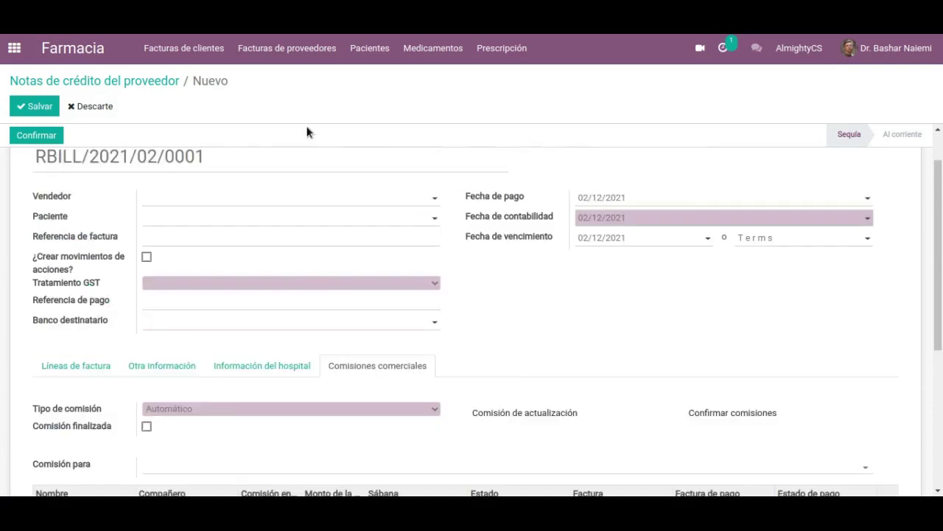
Open the AlmightyCS chief executive's record from the vendor directory and check its additional SMS and WhatsApp shortcuts
left_click(325, 48)
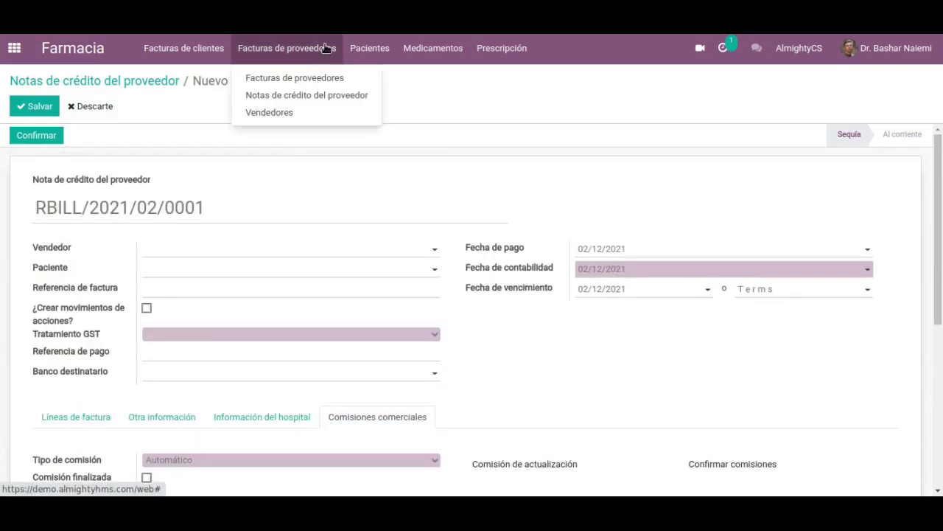
left_click(311, 115)
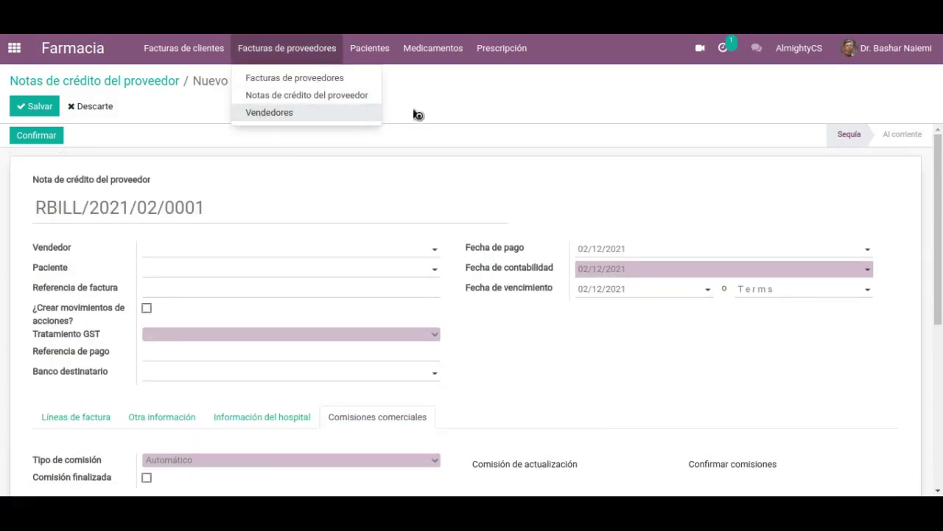
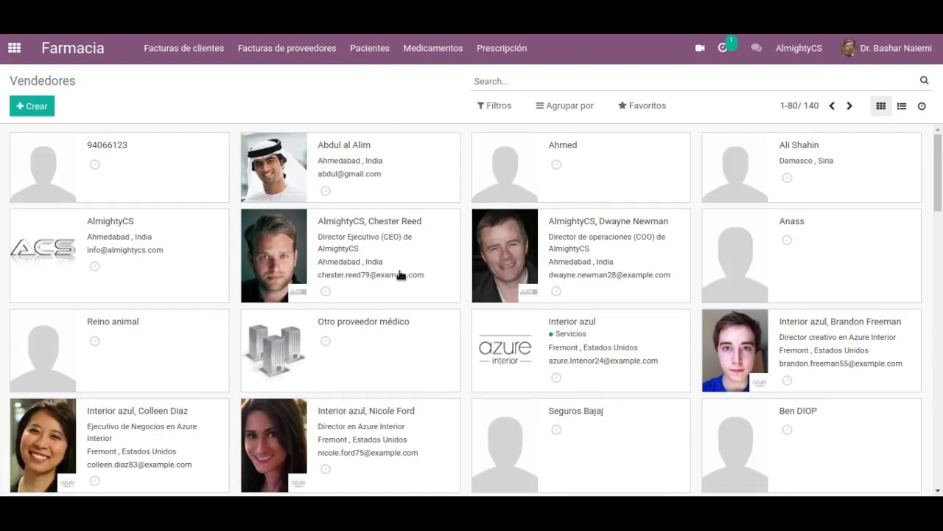
left_click(443, 233)
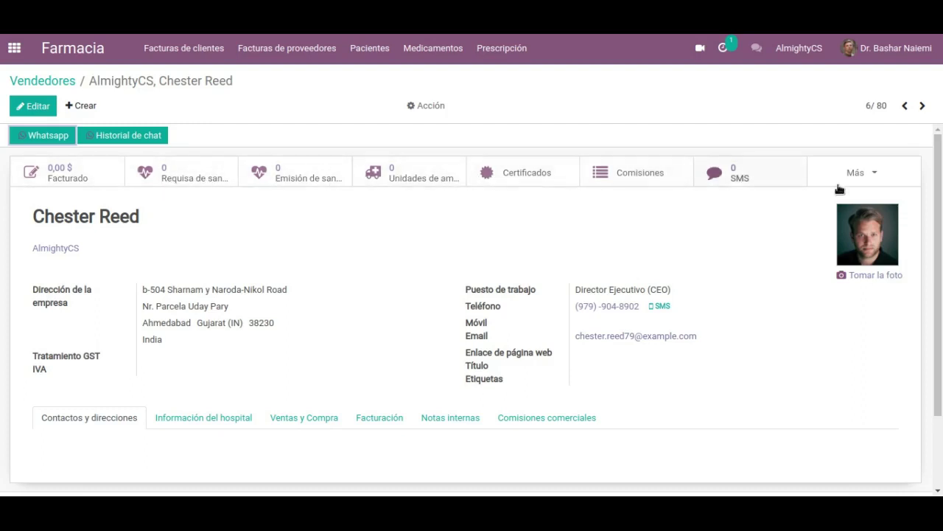
left_click(877, 176)
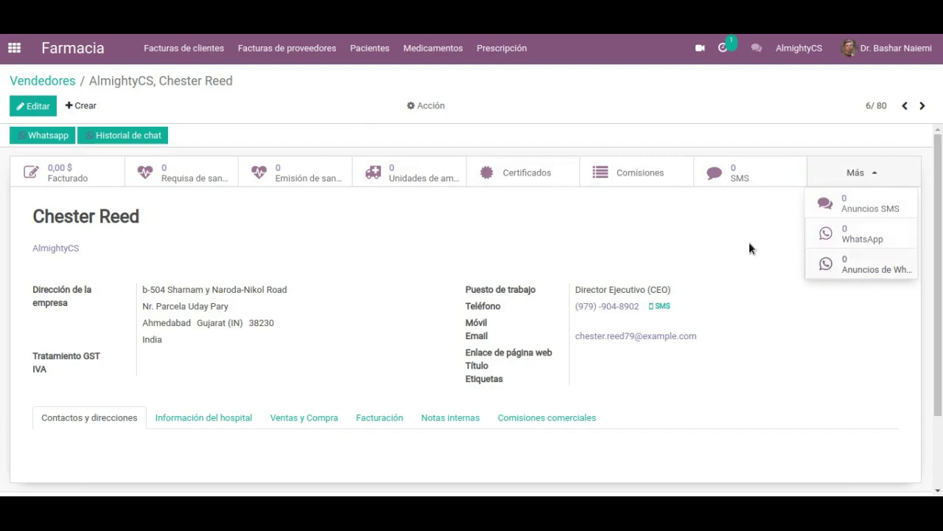
left_click(300, 201)
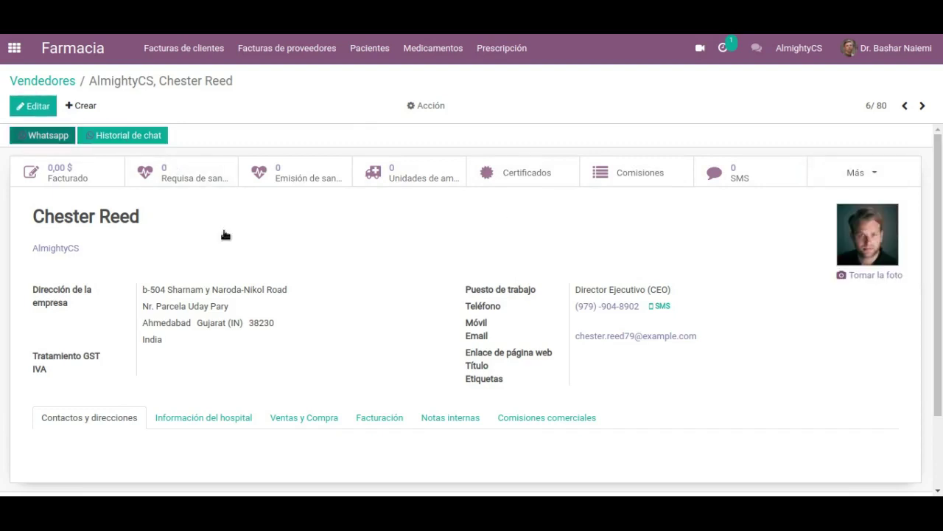
Examine the vendor's hospital information, including the referring physician, blood bank and ambulance service settings
scroll(358, 310, "down", 2)
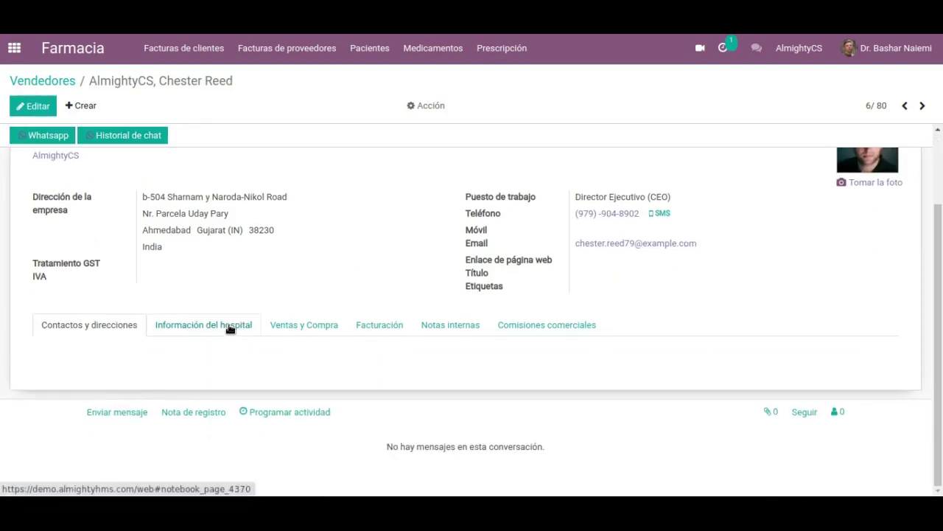
left_click(228, 328)
scroll(262, 363, "down", 2)
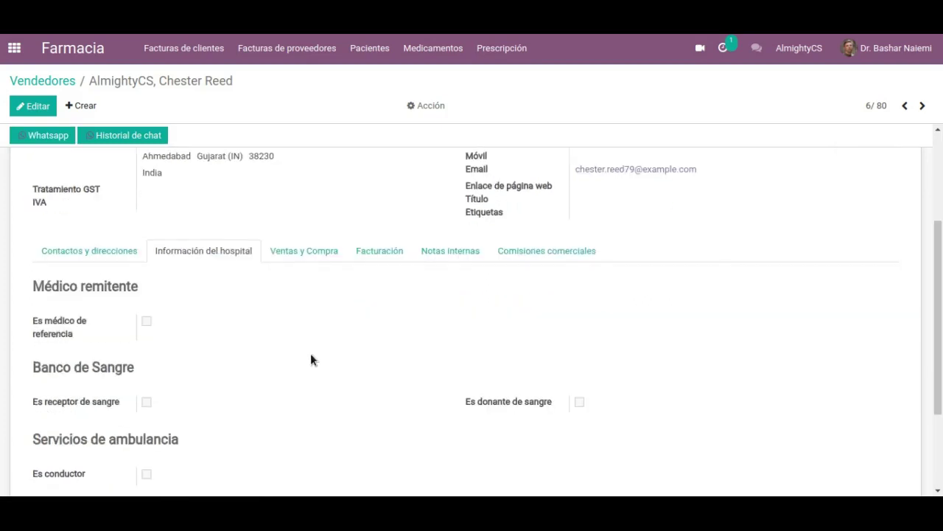
scroll(310, 353, "down", 2)
scroll(351, 351, "down", 1)
scroll(351, 351, "up", 3)
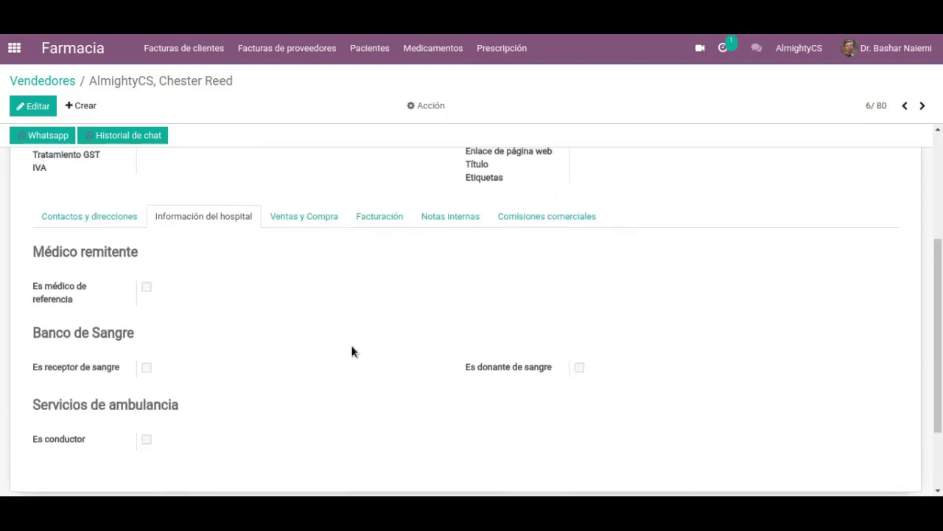
Review the vendor's sales and purchase, invoicing, internal notes and business commission details
left_click(320, 254)
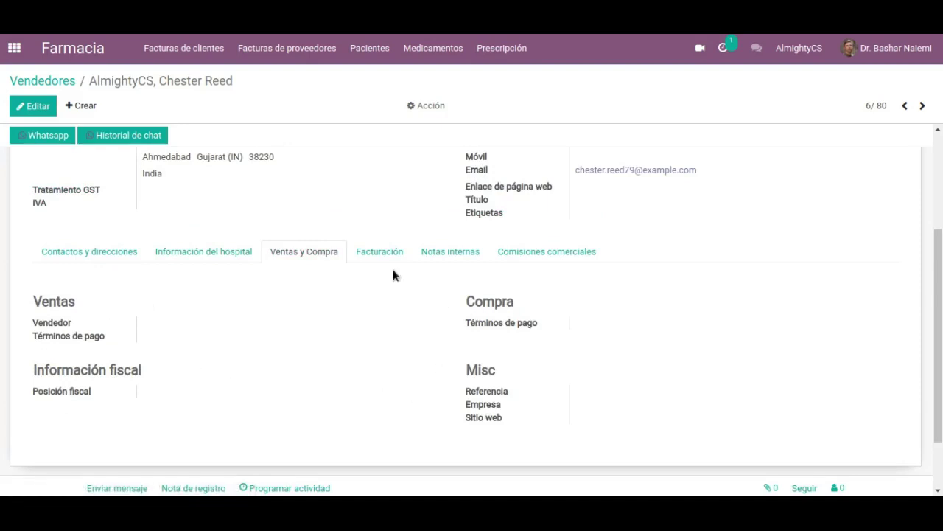
left_click(376, 251)
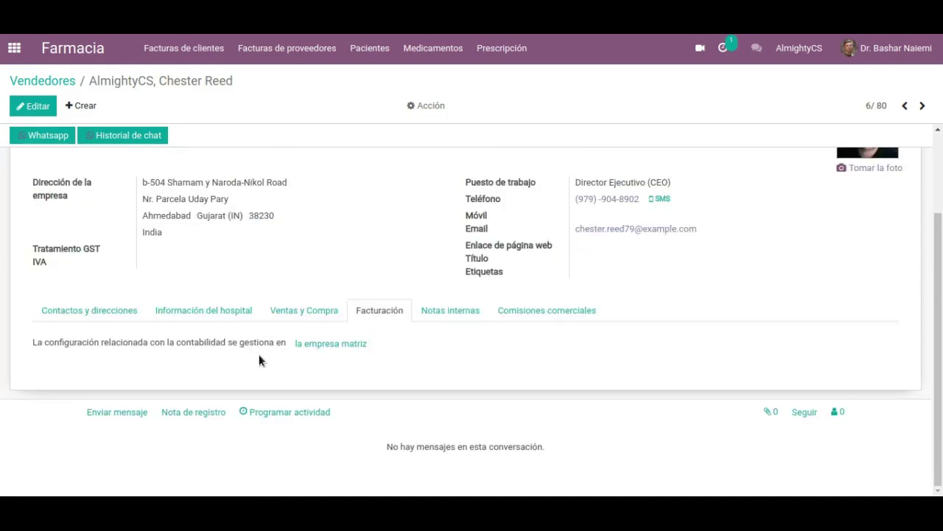
left_click(453, 311)
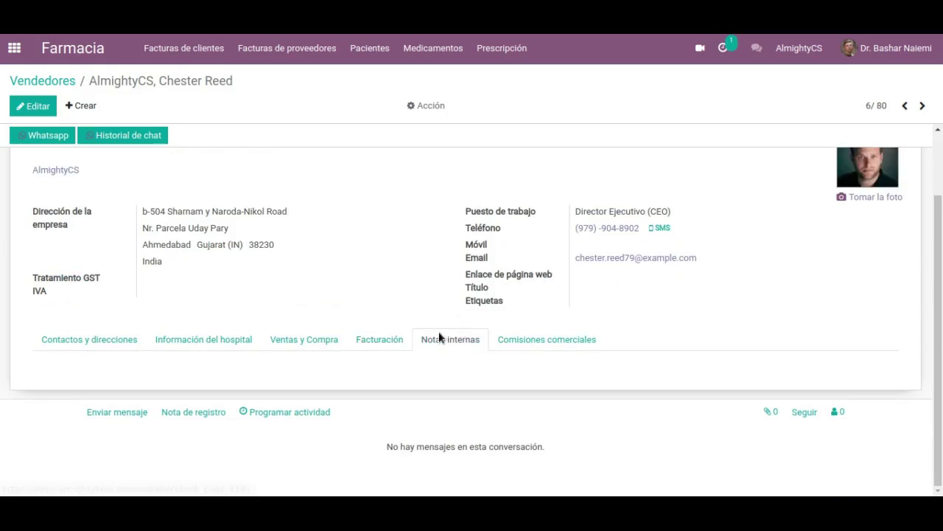
left_click(533, 344)
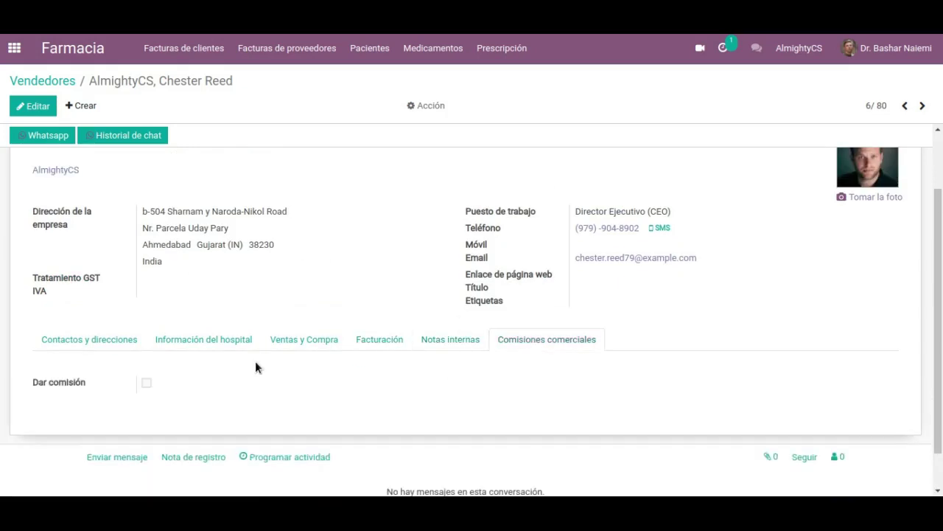
scroll(379, 237, "up", 2)
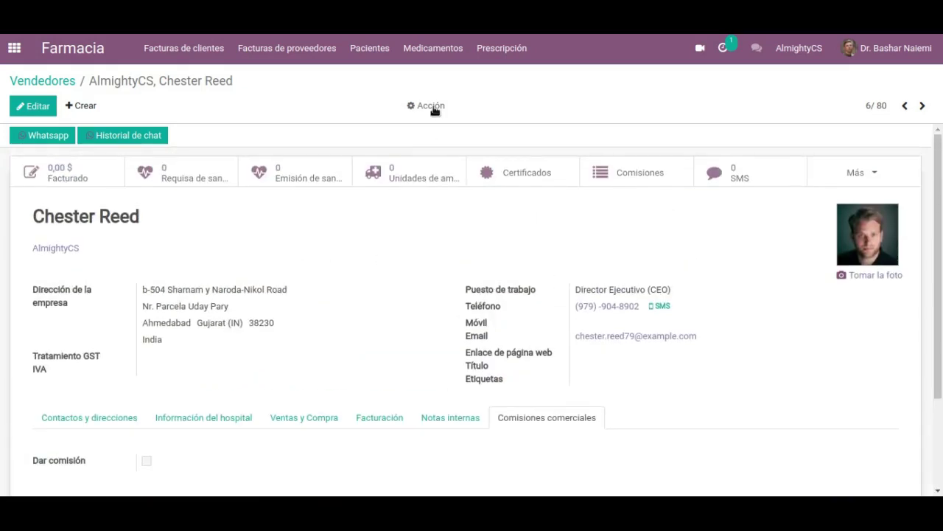
Check which actions are available for the vendor record, and open the patient list
left_click(433, 107)
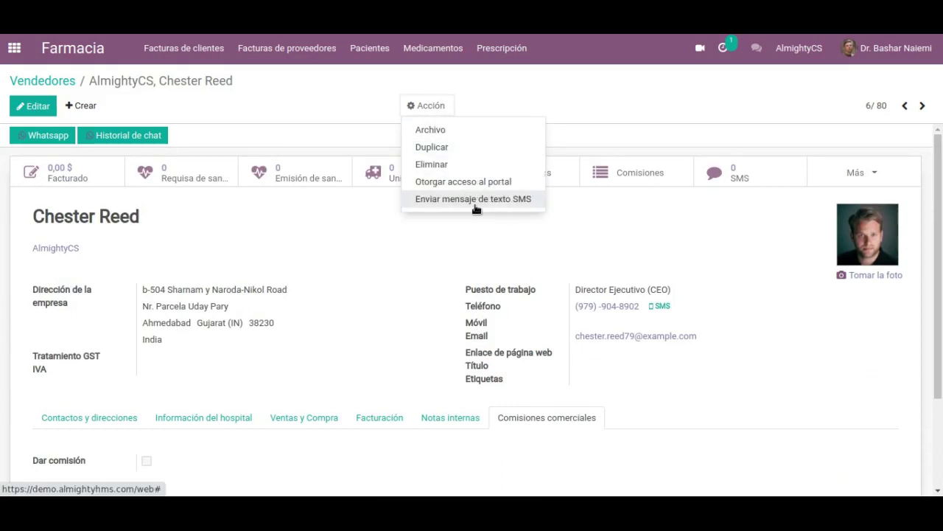
left_click(329, 244)
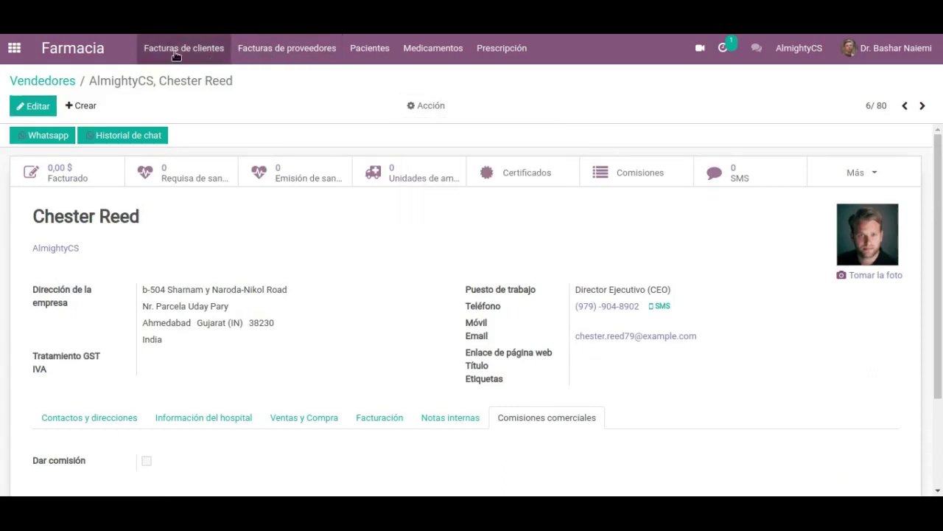
left_click(329, 59)
left_click(362, 56)
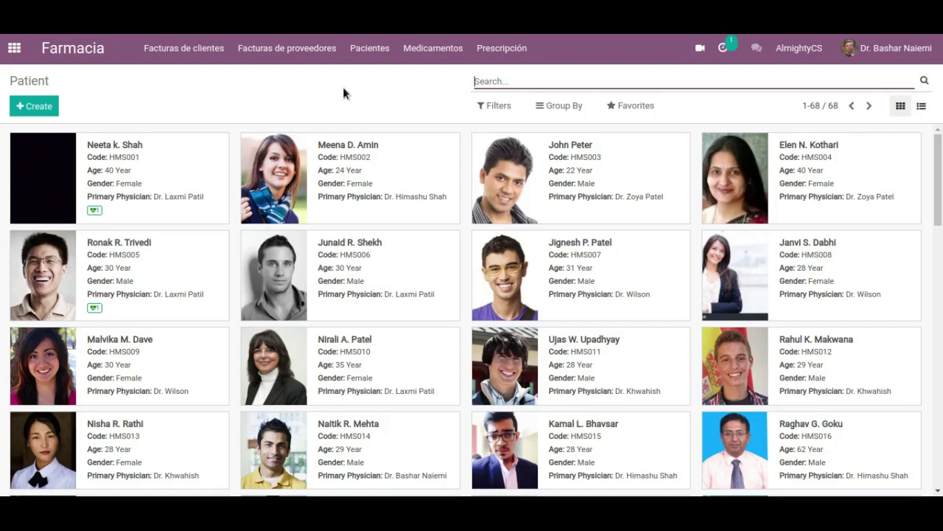
Open the ADCOB TABLET 20'S record from the medicines list and examine its medicine, pregnancy and notes details
left_click(431, 58)
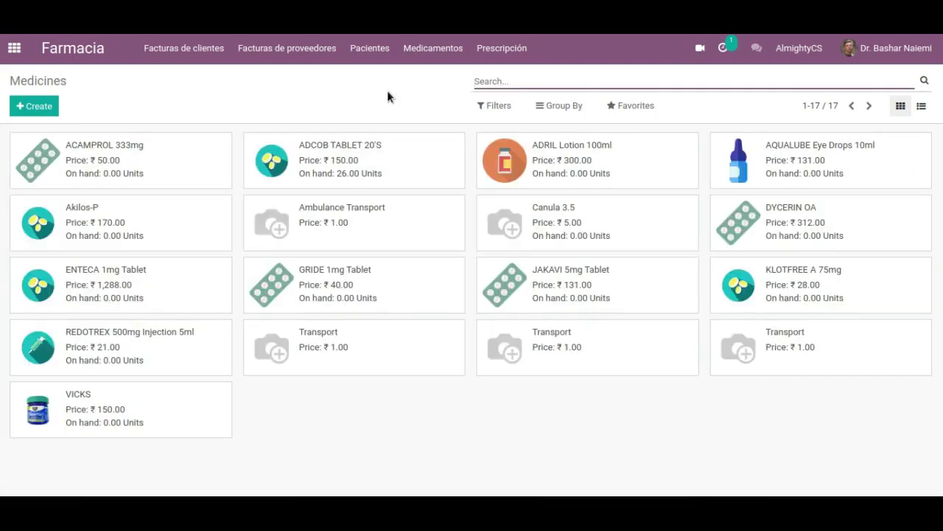
left_click(419, 162)
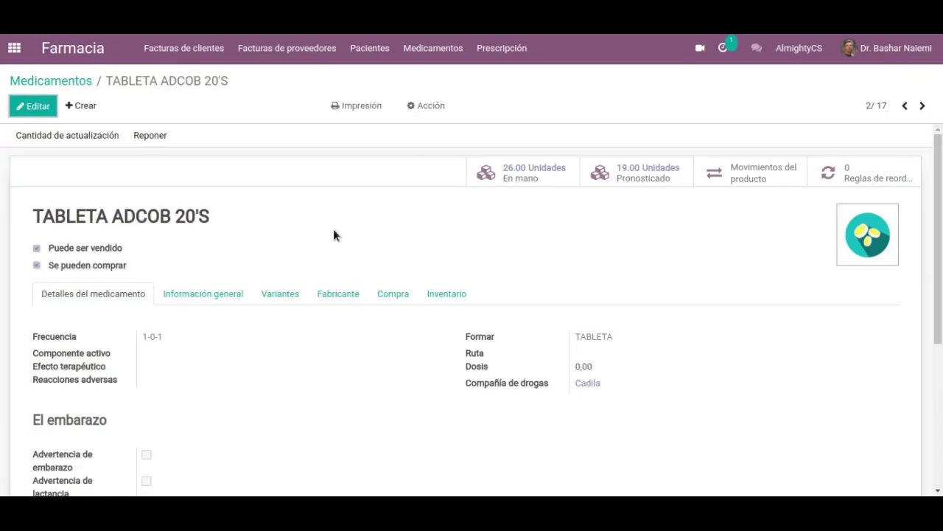
scroll(332, 231, "down", 3)
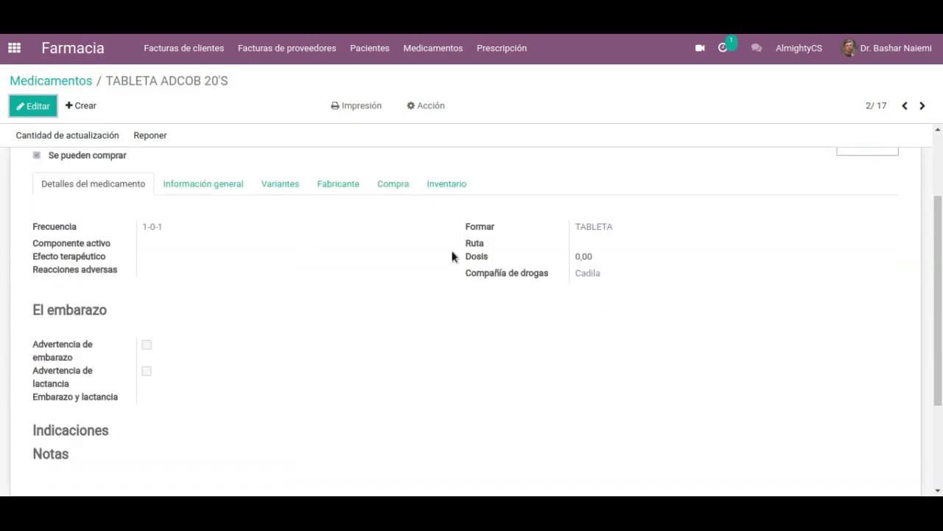
scroll(173, 246, "down", 2)
scroll(194, 251, "up", 1)
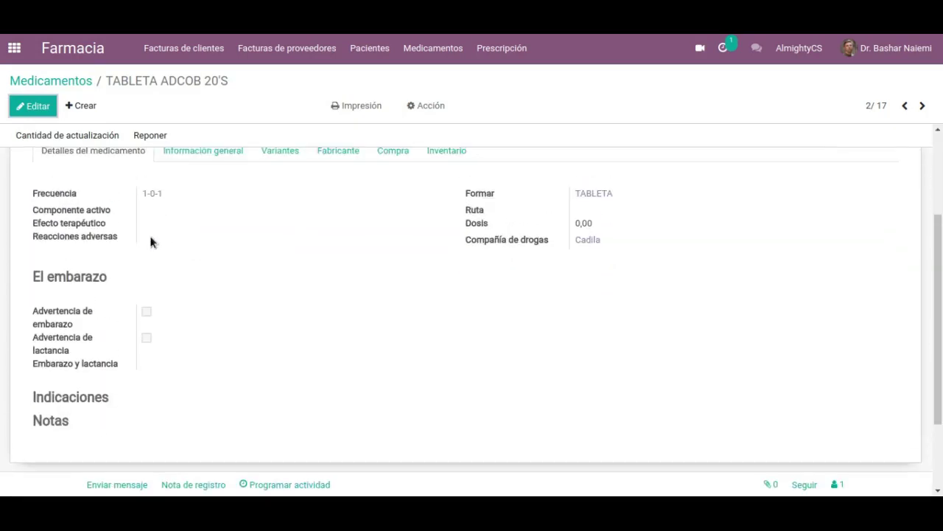
scroll(150, 242, "up", 1)
Review the ADCOB tablet's general information, variants, manufacturer, purchase and inventory details
left_click(202, 184)
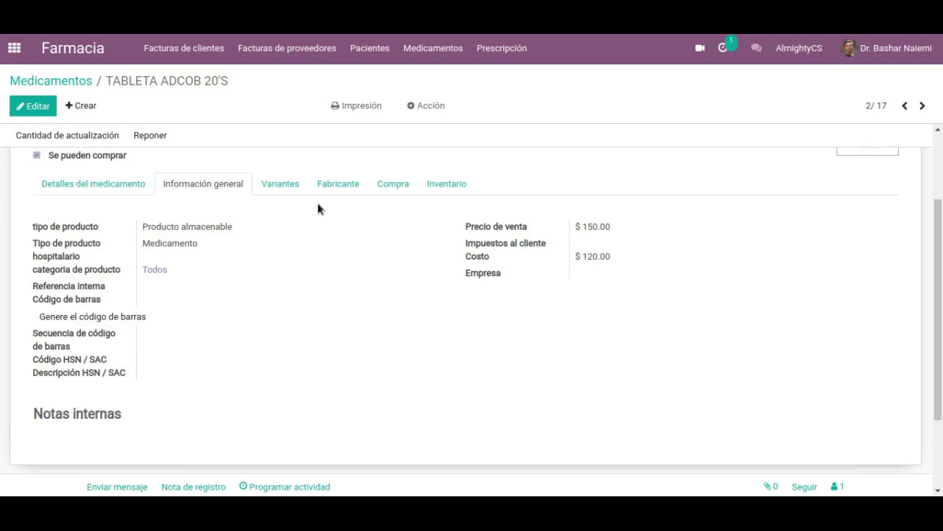
left_click(286, 185)
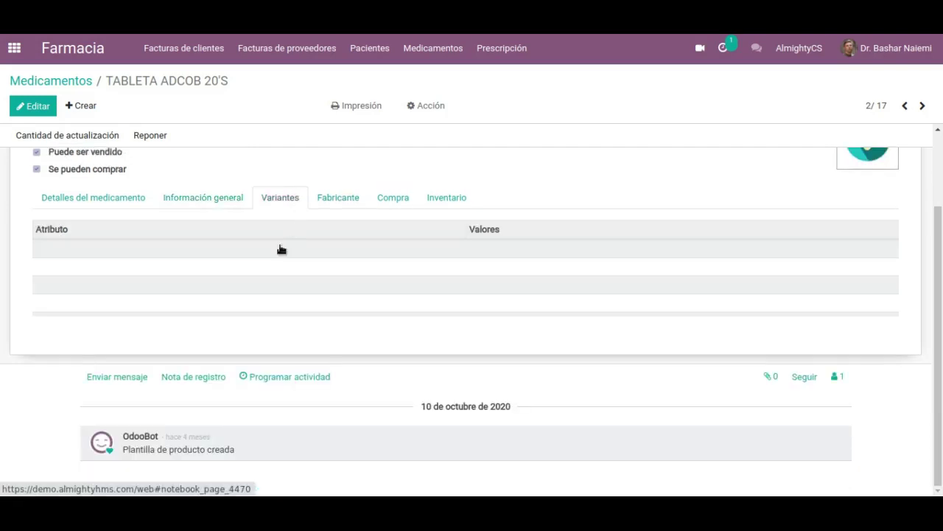
left_click(342, 198)
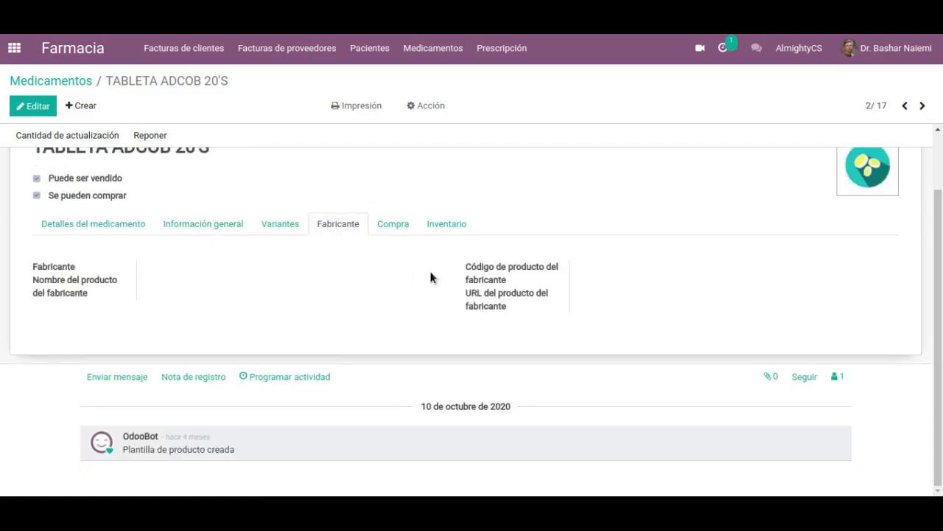
left_click(393, 233)
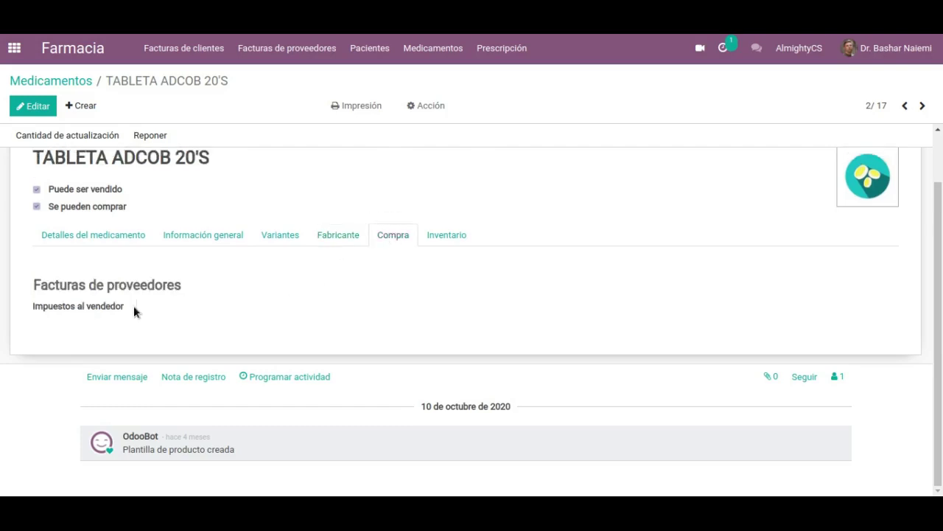
left_click(446, 235)
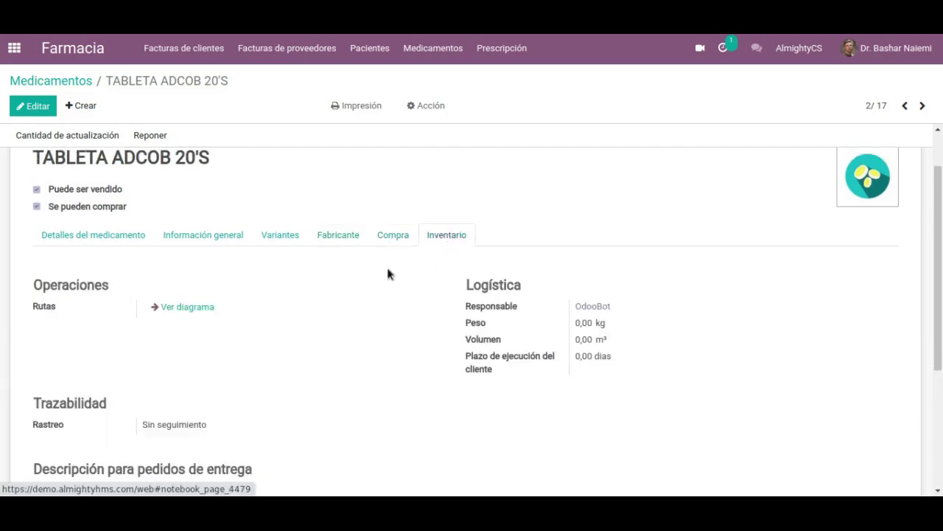
scroll(307, 307, "down", 3)
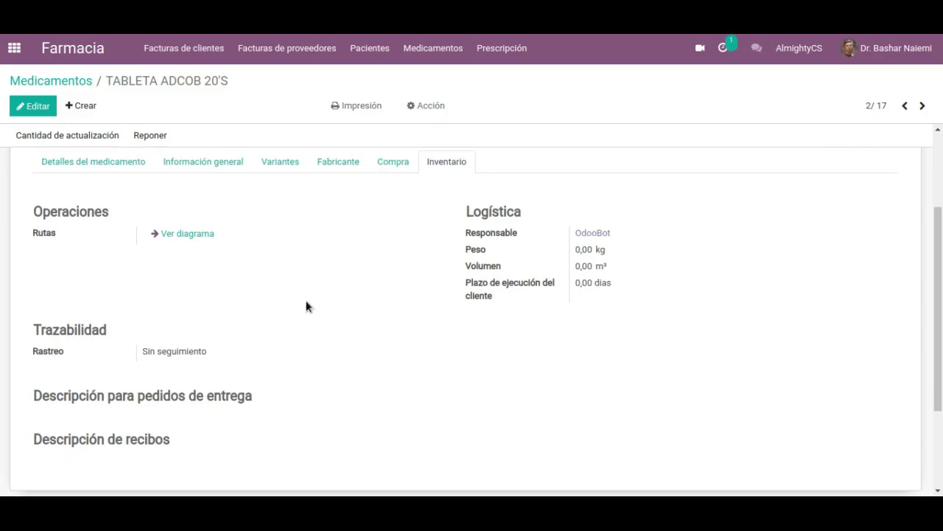
Check the print and action options available for the ADCOB tablet record, and view the prescription order
scroll(294, 298, "up", 2)
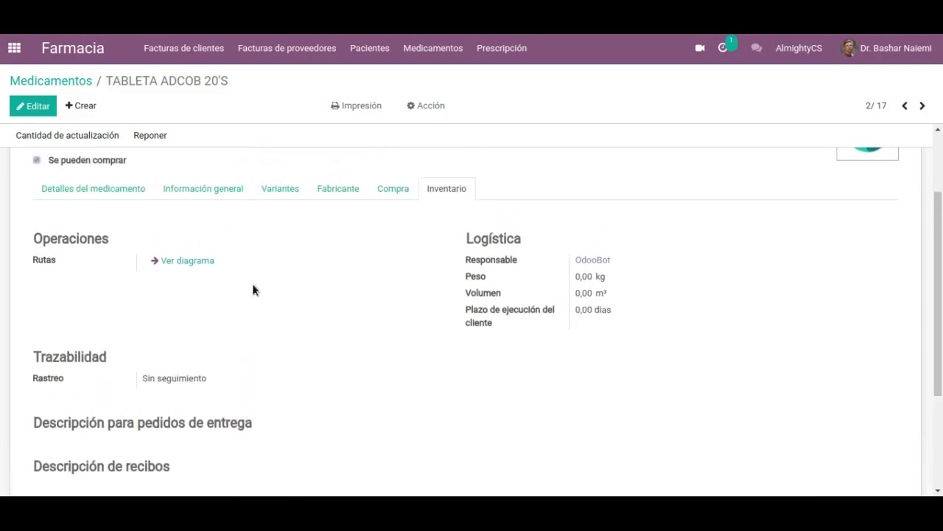
scroll(443, 272, "up", 3)
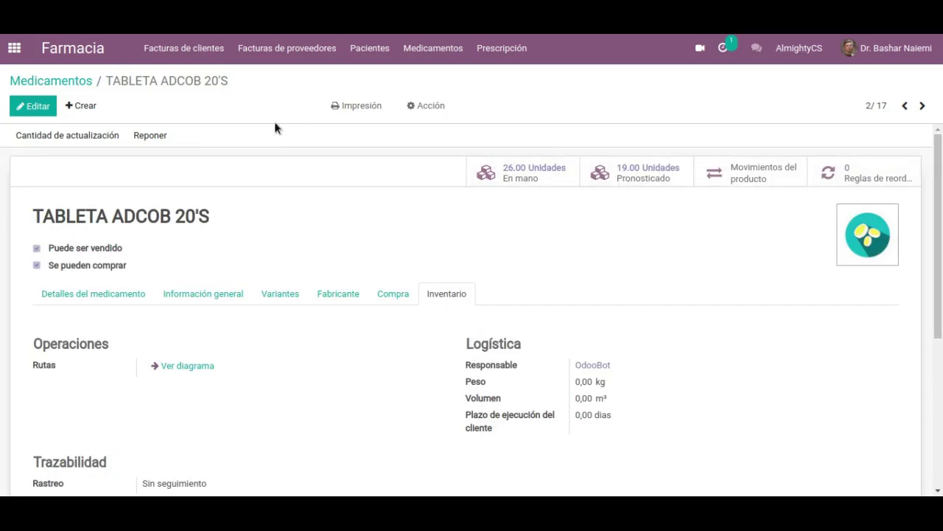
left_click(379, 107)
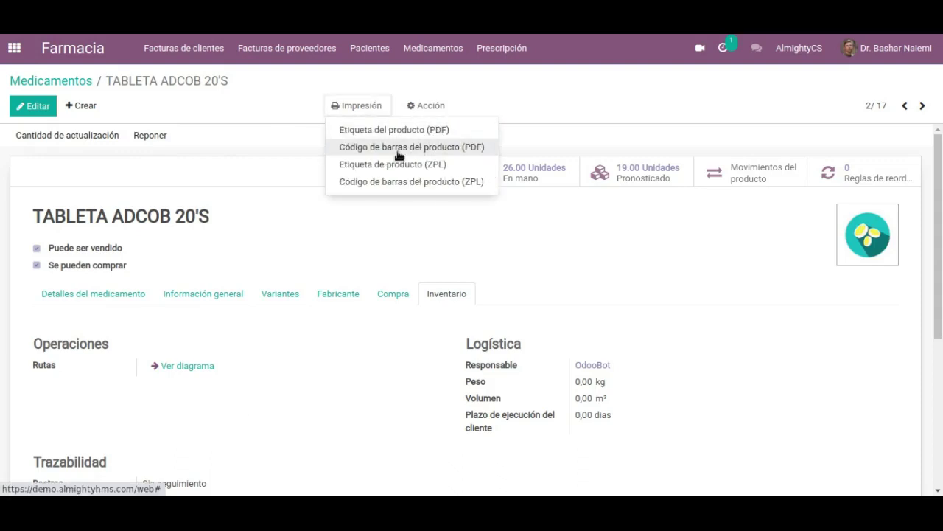
left_click(429, 109)
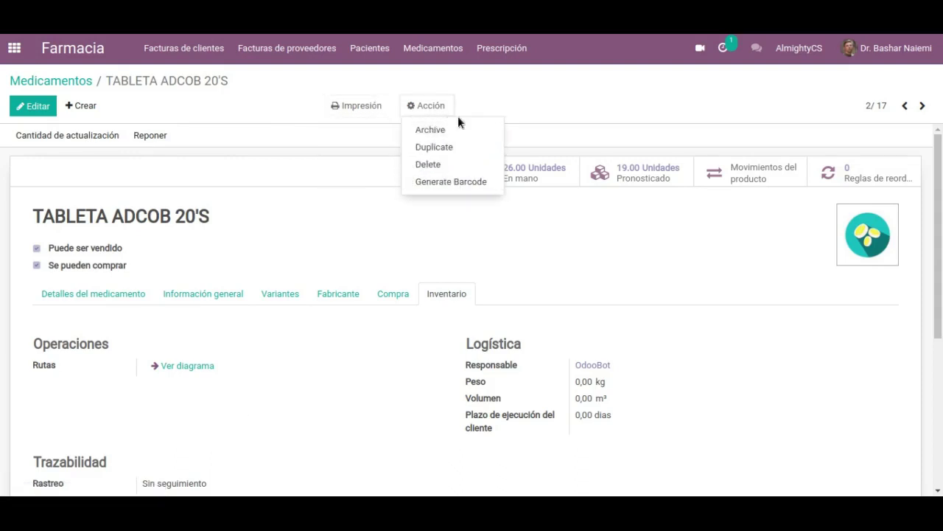
left_click(561, 107)
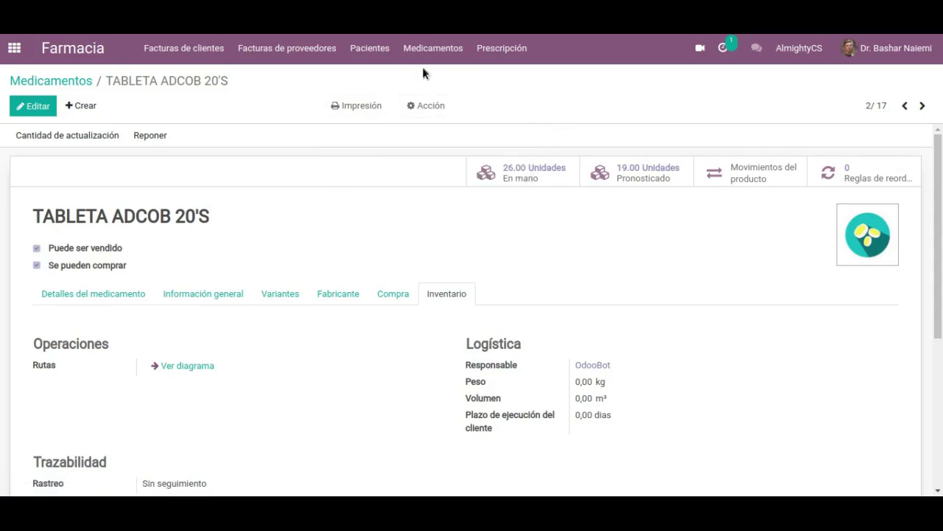
left_click(498, 58)
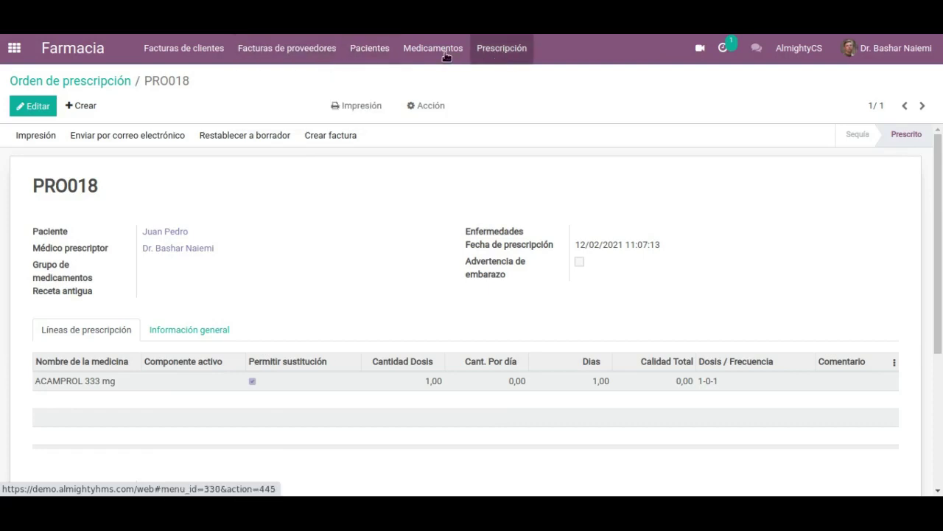
left_click(498, 56)
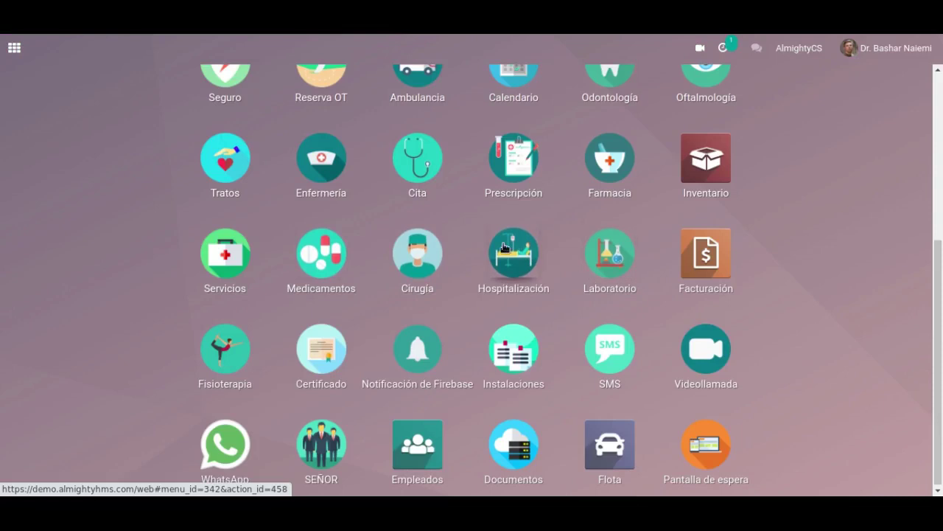
Open the Botox Filler service from the Servicios module and examine its general information and internal notes
left_click(230, 263)
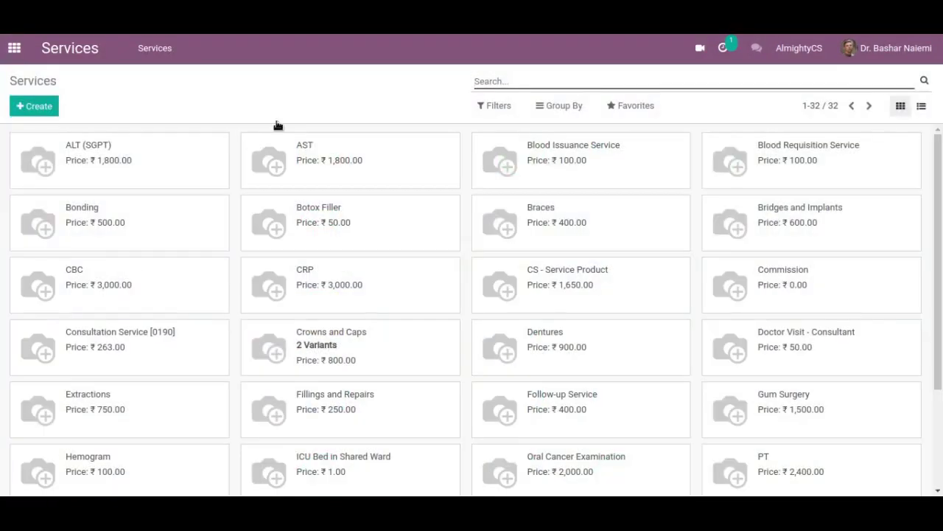
left_click(398, 227)
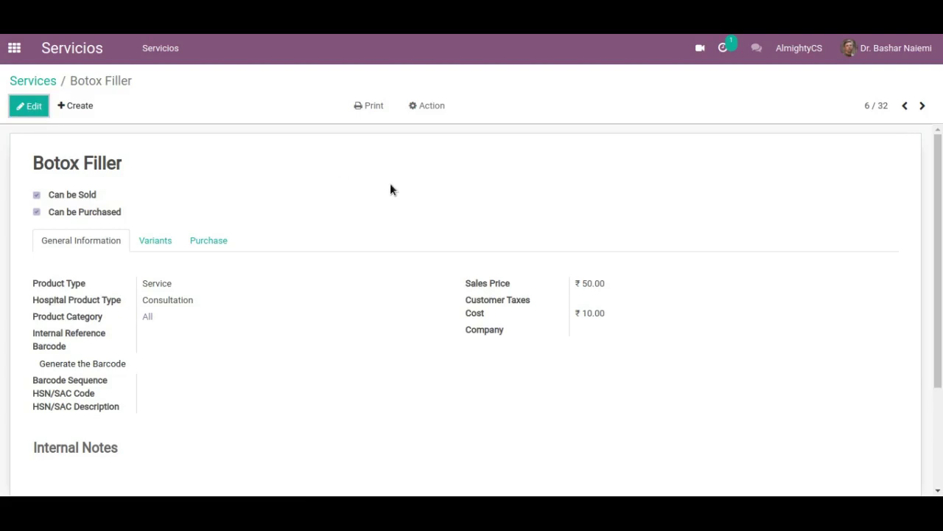
scroll(384, 190, "down", 1)
scroll(385, 190, "down", 1)
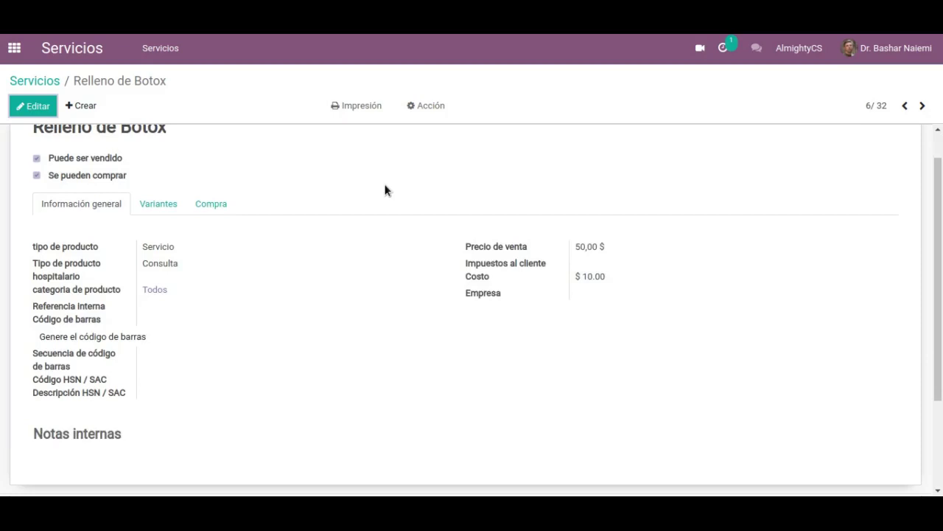
scroll(353, 232, "down", 2)
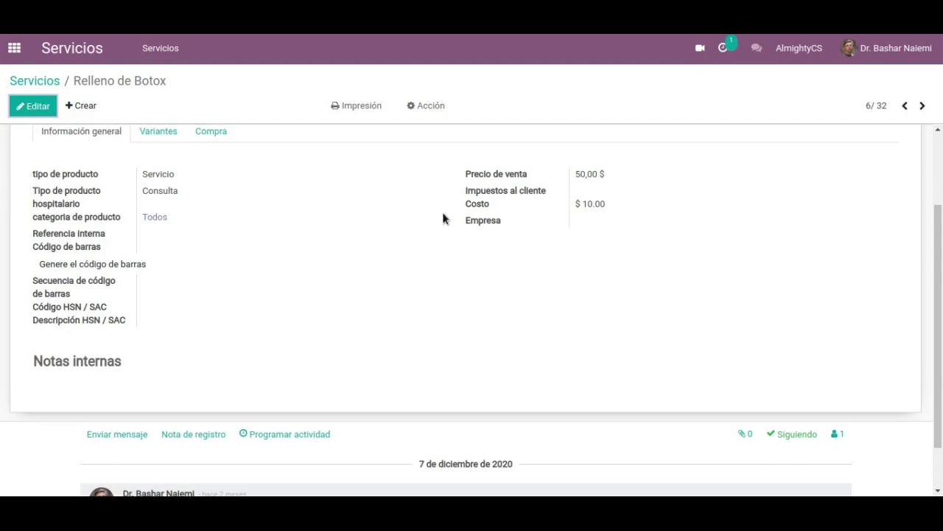
scroll(441, 210, "up", 2)
Review the Botox Filler service's variants and purchase details, and check its print and action options
left_click(165, 206)
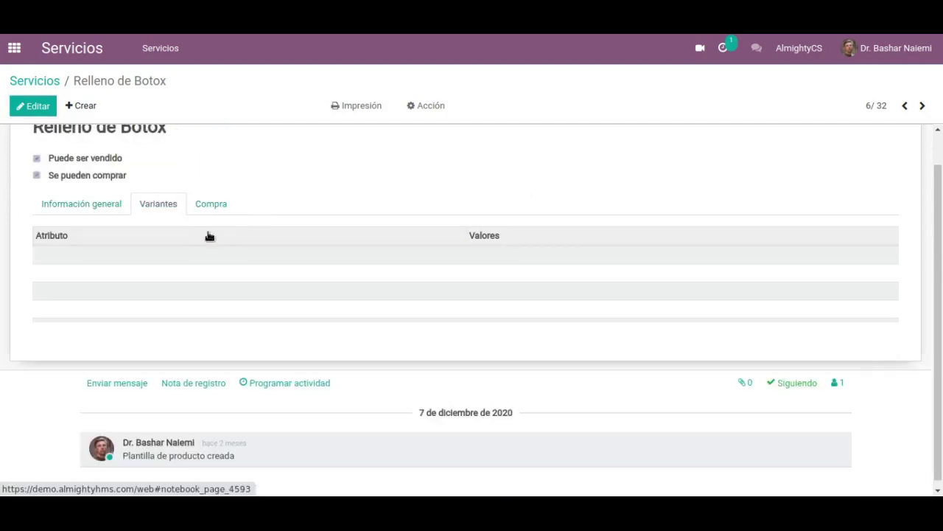
left_click(214, 207)
scroll(447, 213, "up", 1)
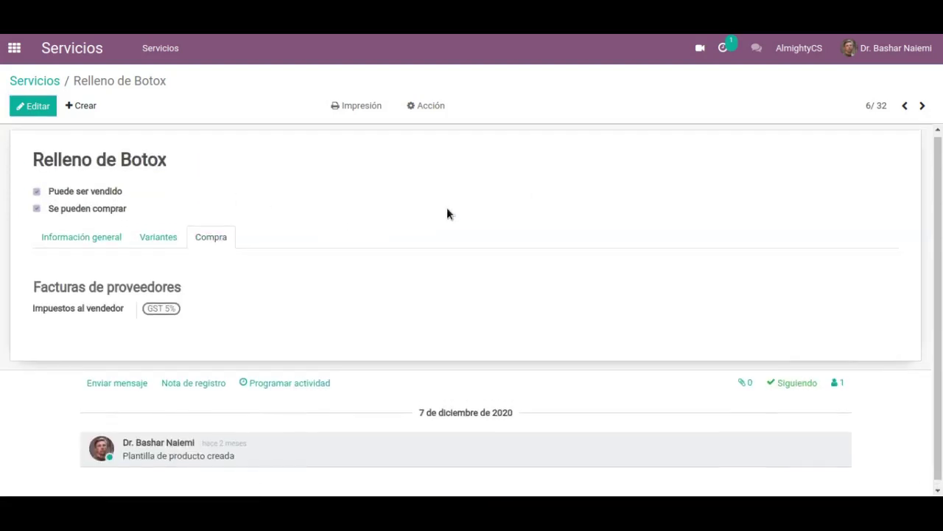
left_click(369, 109)
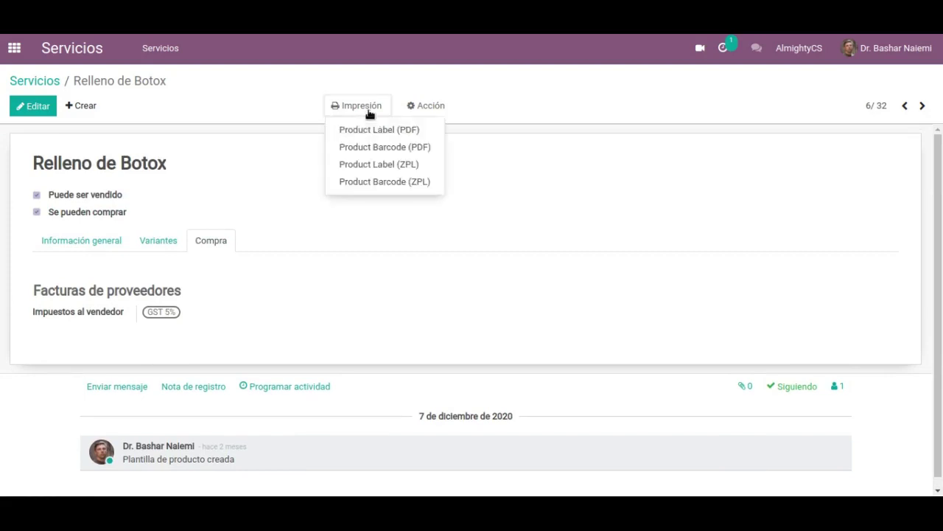
left_click(435, 107)
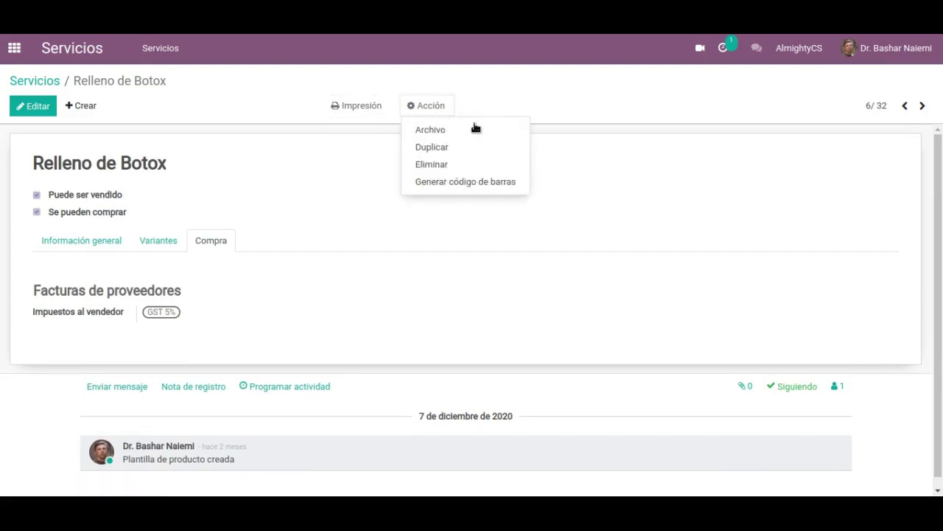
left_click(574, 171)
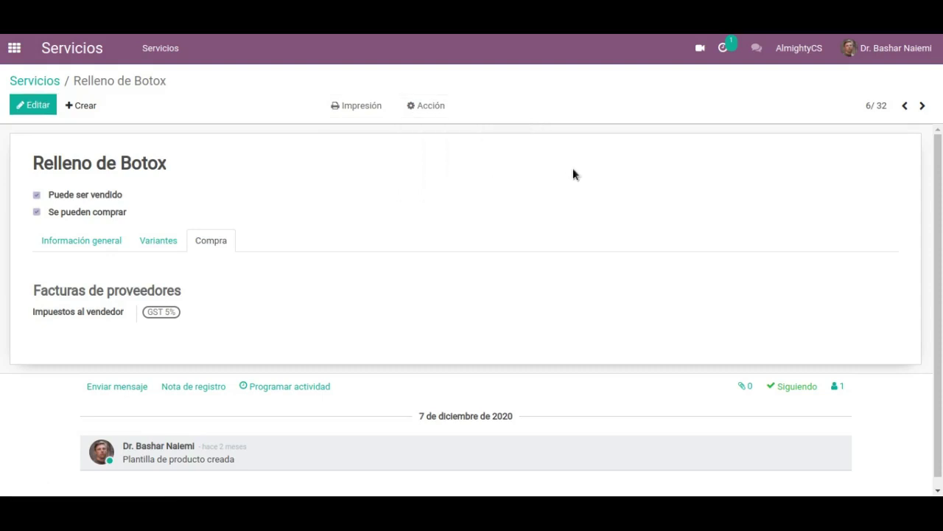
Open the ADRIL Loción 100ml record in the Medicamentos module and examine its medicine and pregnancy details
left_click(18, 53)
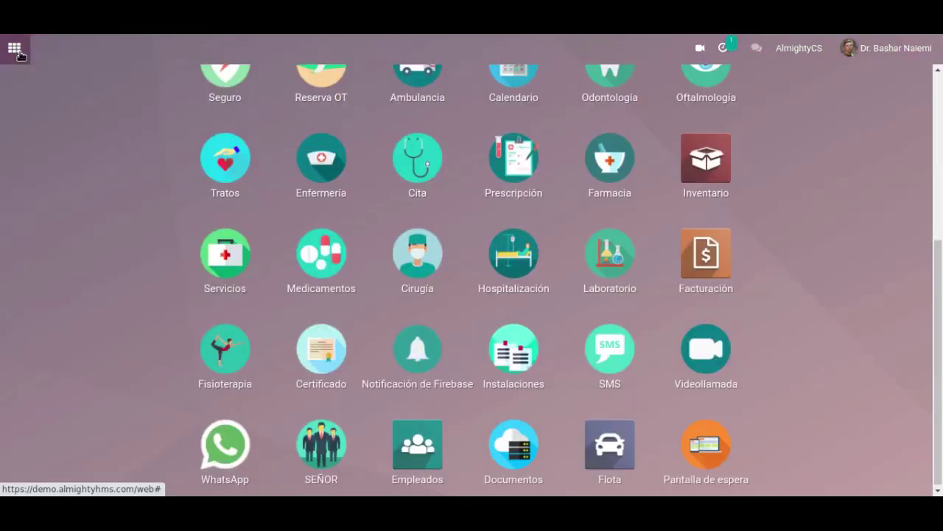
left_click(331, 265)
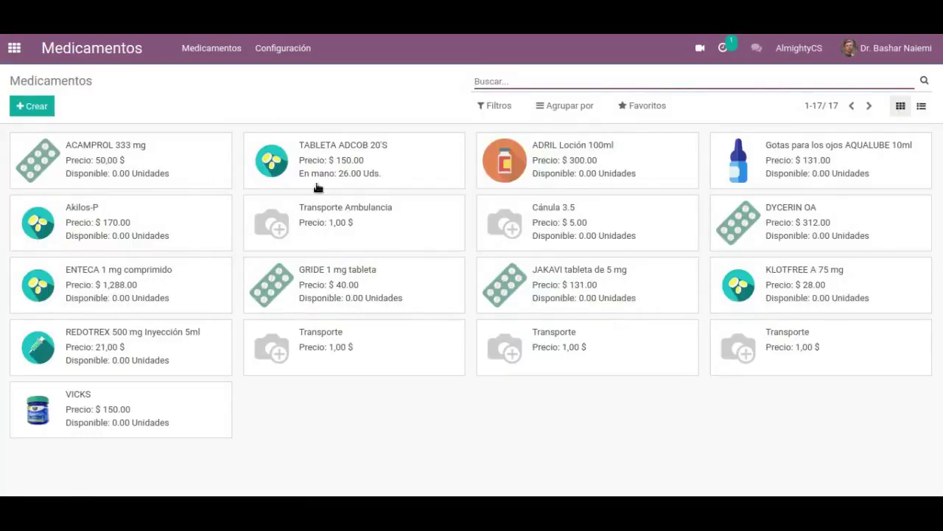
left_click(659, 161)
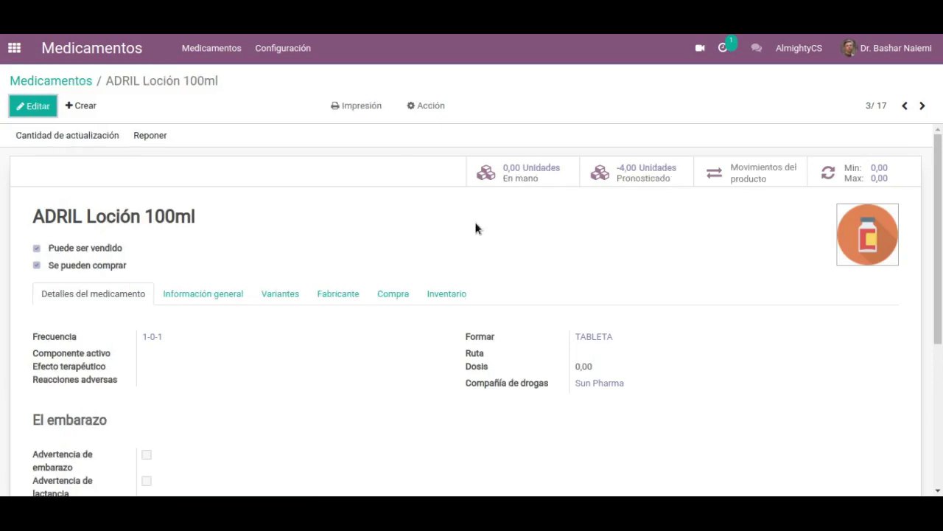
scroll(513, 287, "down", 2)
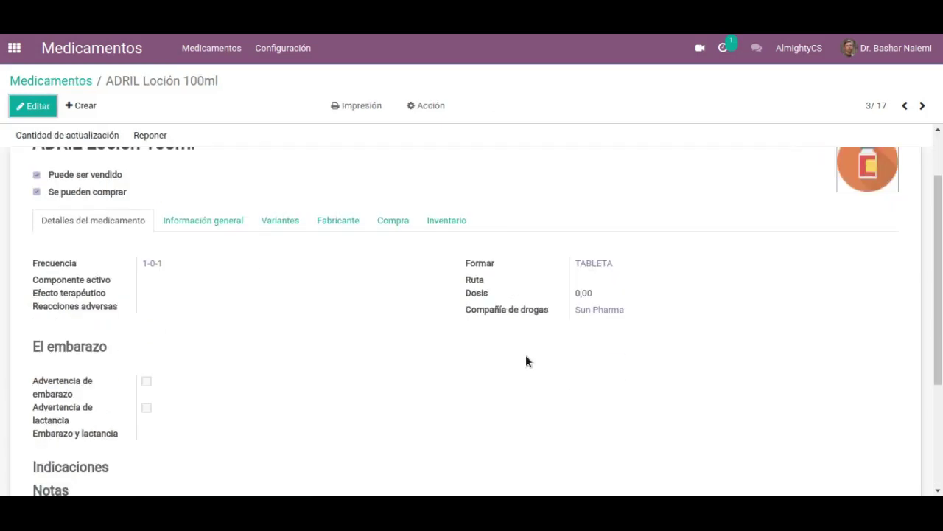
scroll(526, 361, "down", 2)
scroll(526, 360, "up", 3)
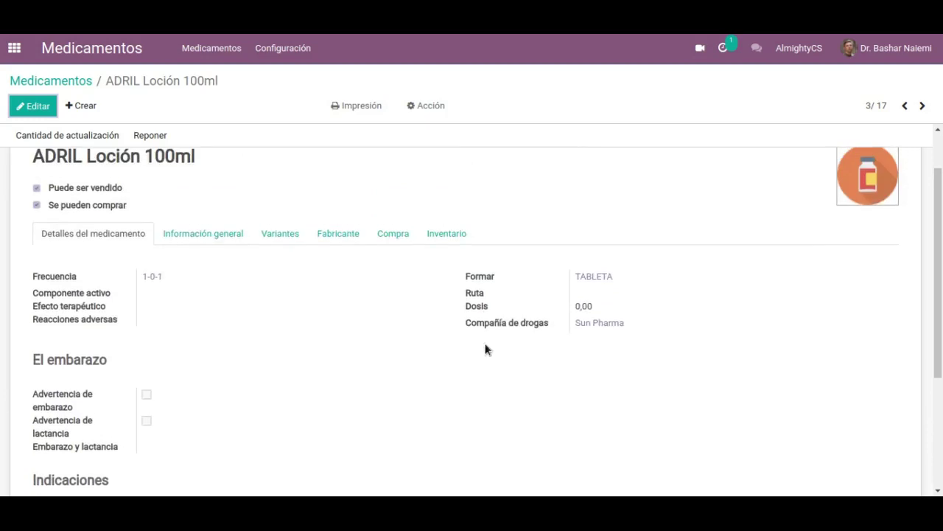
Review the ADRIL lotion's general information, variants, manufacturer, purchase and inventory details
left_click(204, 258)
left_click(288, 257)
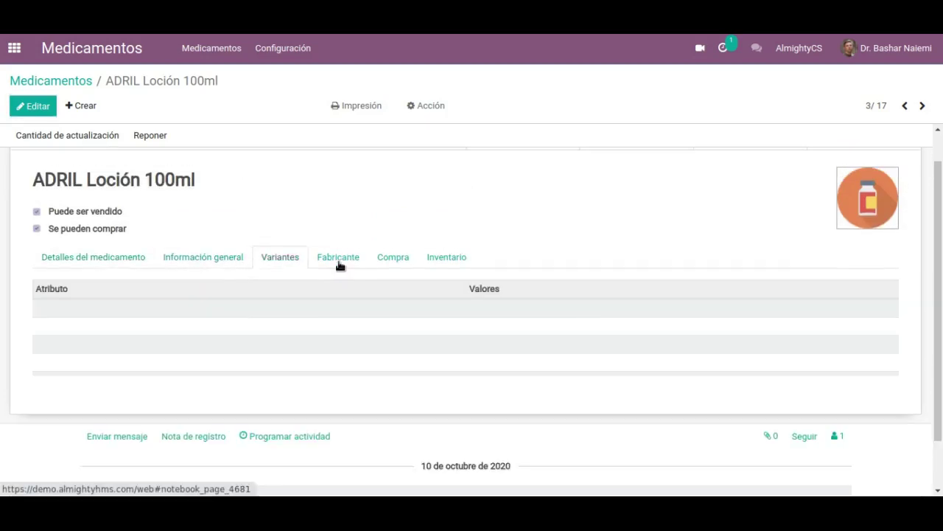
left_click(356, 262)
left_click(401, 261)
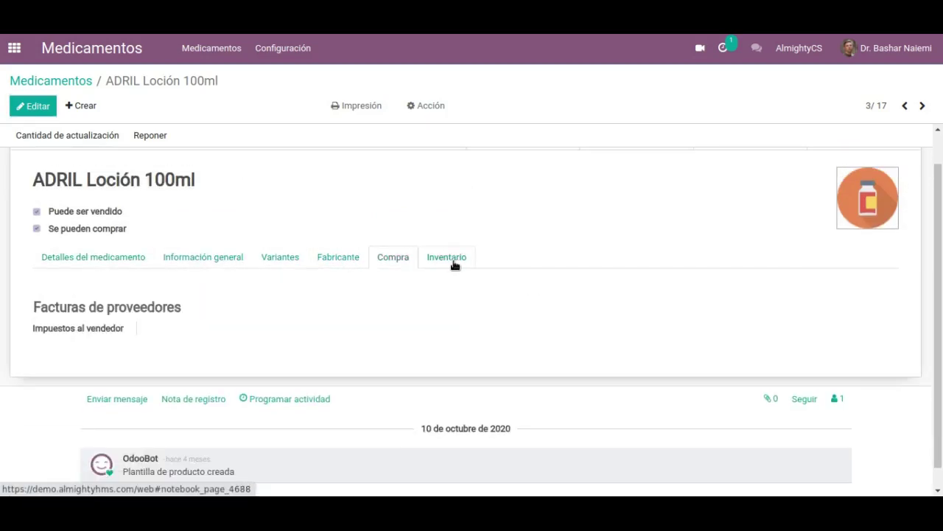
left_click(455, 264)
scroll(554, 251, "up", 1)
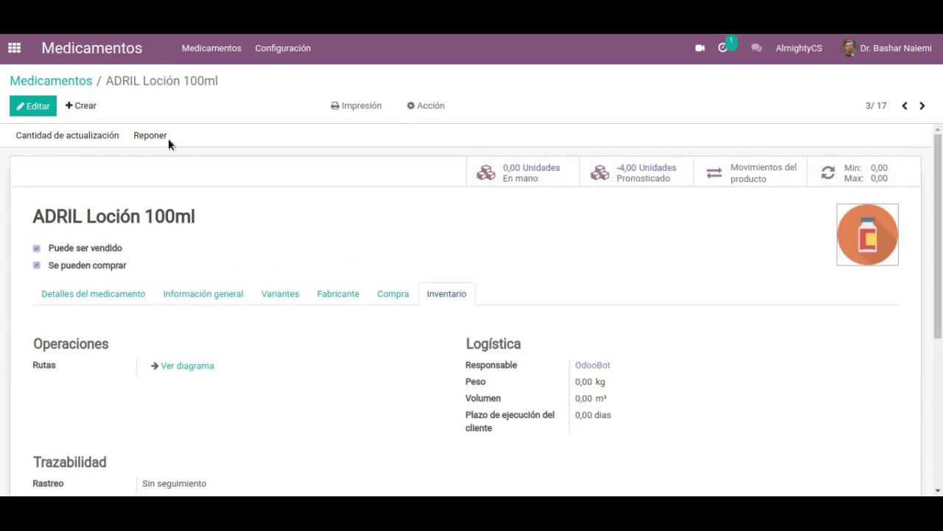
View the CAPSULE drug form record and the Paracetamol active component record in the medicines configuration
left_click(286, 48)
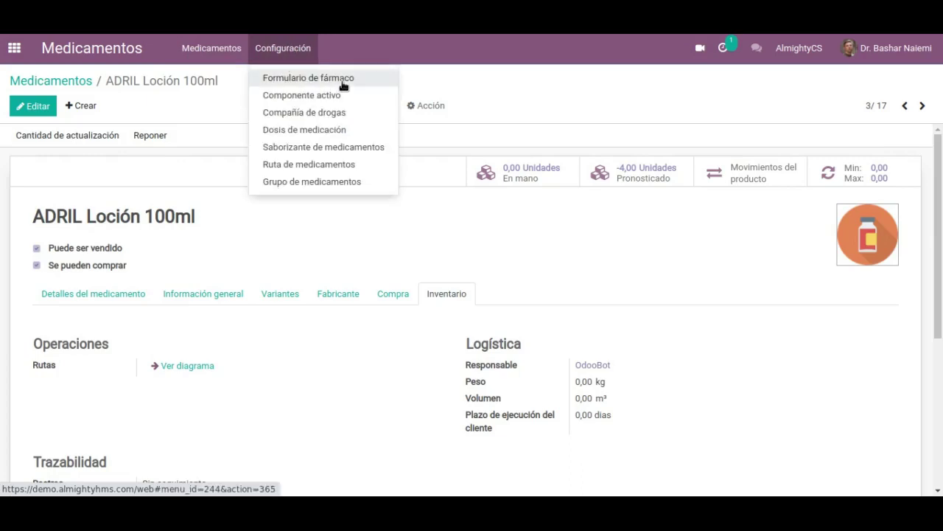
left_click(343, 86)
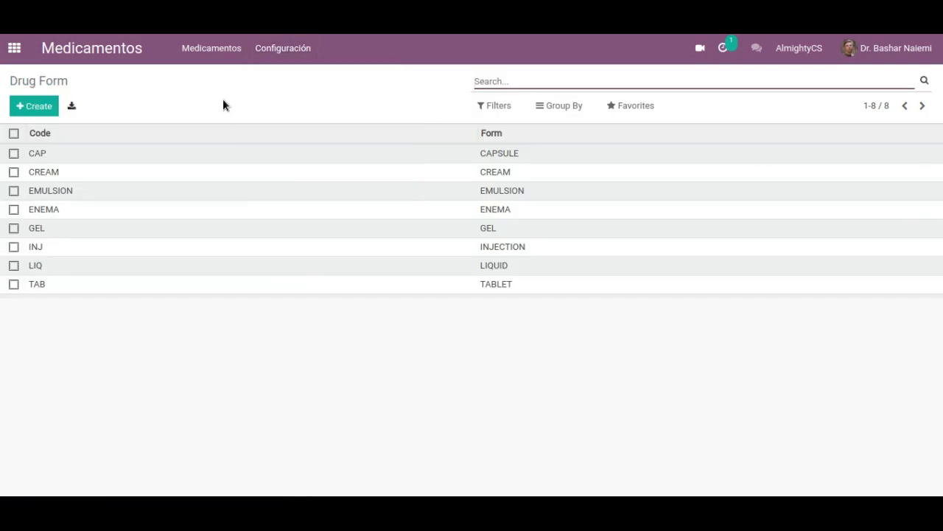
left_click(166, 158)
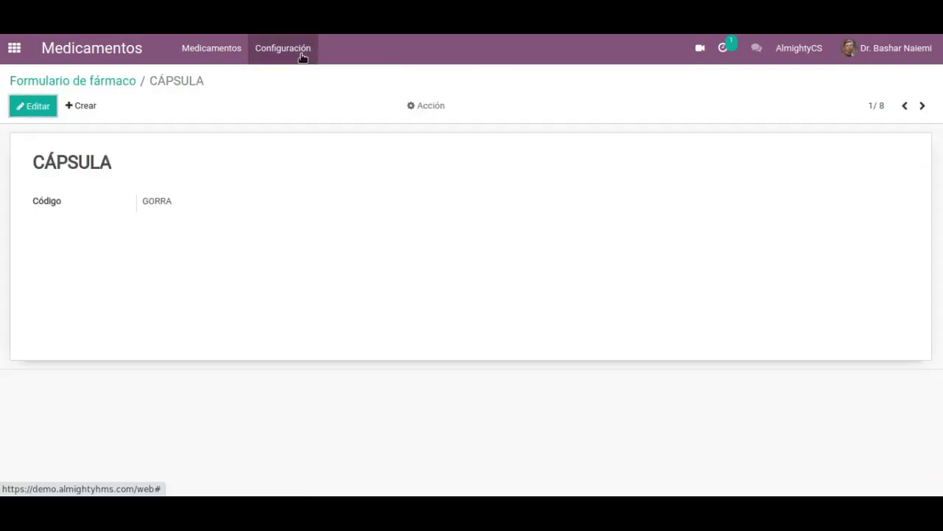
left_click(302, 58)
left_click(303, 97)
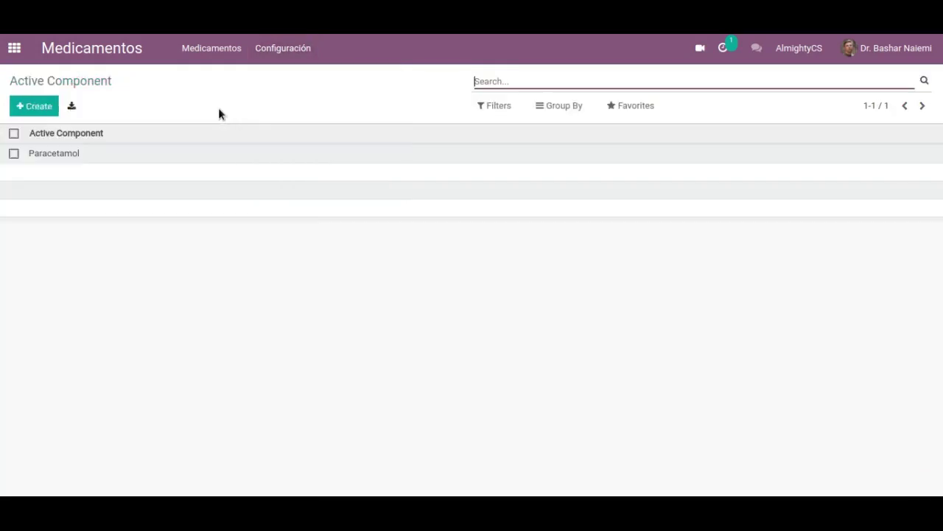
left_click(151, 148)
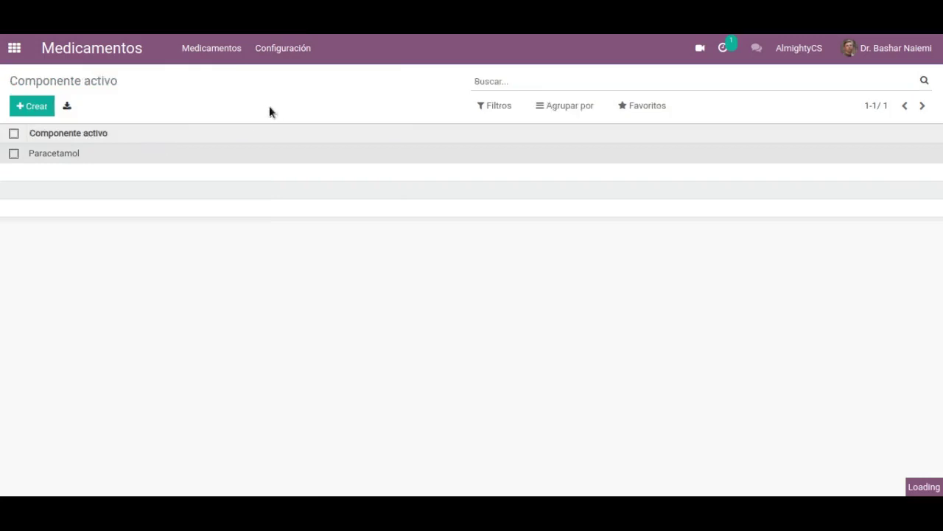
Open the configured drug companies and view the Sun Pharma record
left_click(289, 51)
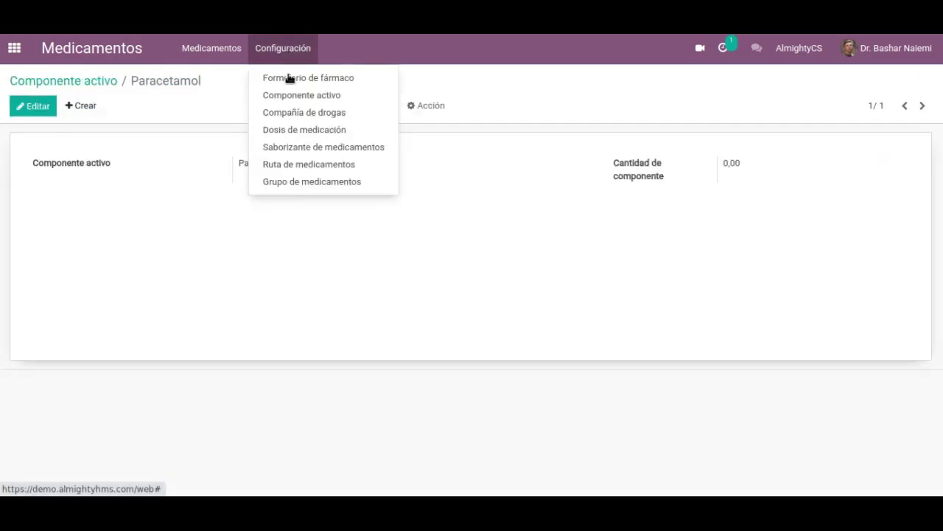
left_click(297, 115)
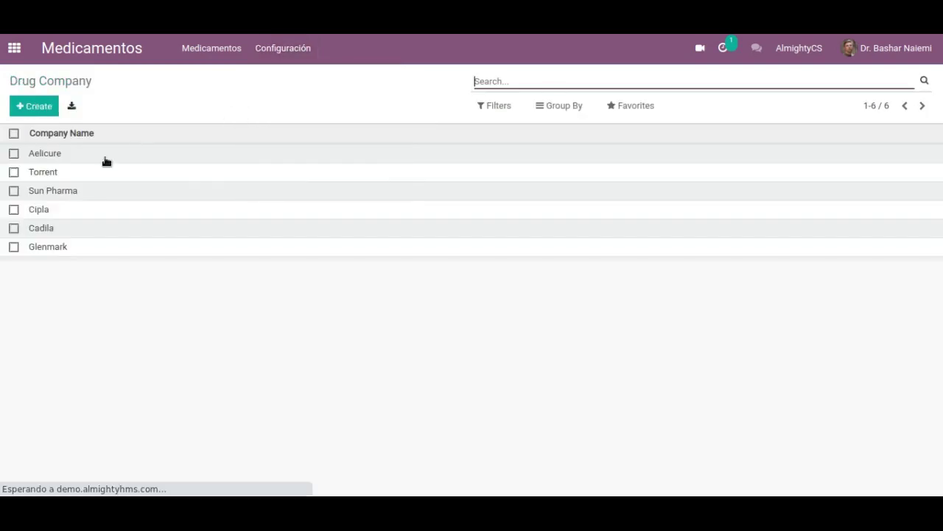
left_click(74, 191)
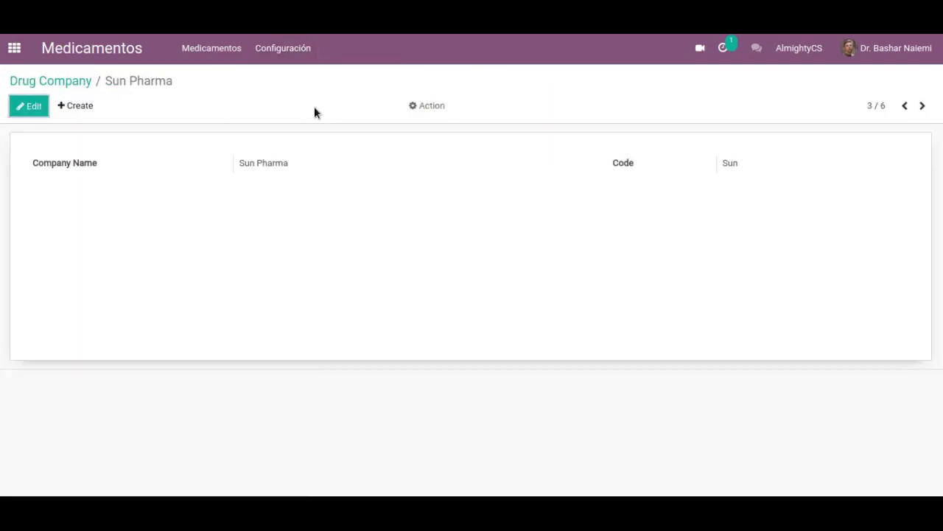
View the configured medication dosages, and open the medicine flavour list
left_click(287, 59)
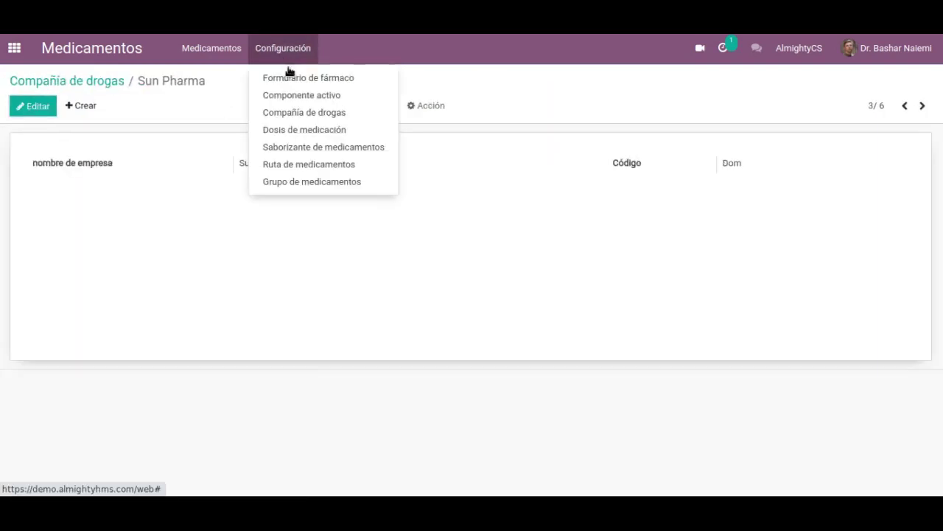
left_click(307, 132)
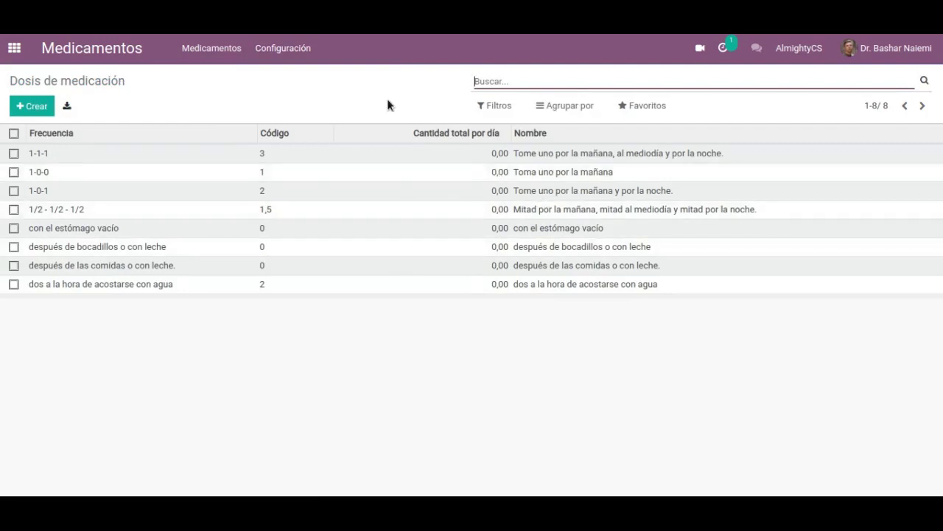
left_click(304, 48)
left_click(332, 150)
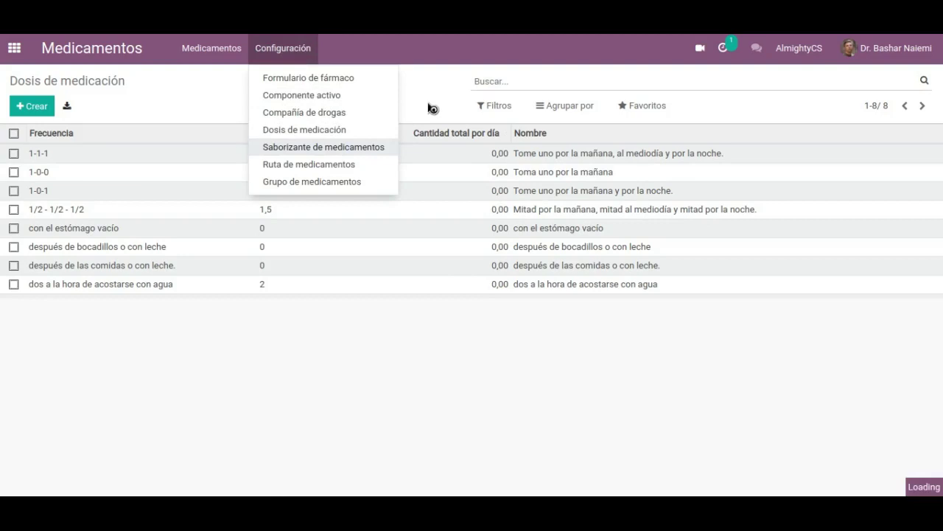
View a blank new medicine flavour form, and open the medicine route list
left_click(36, 109)
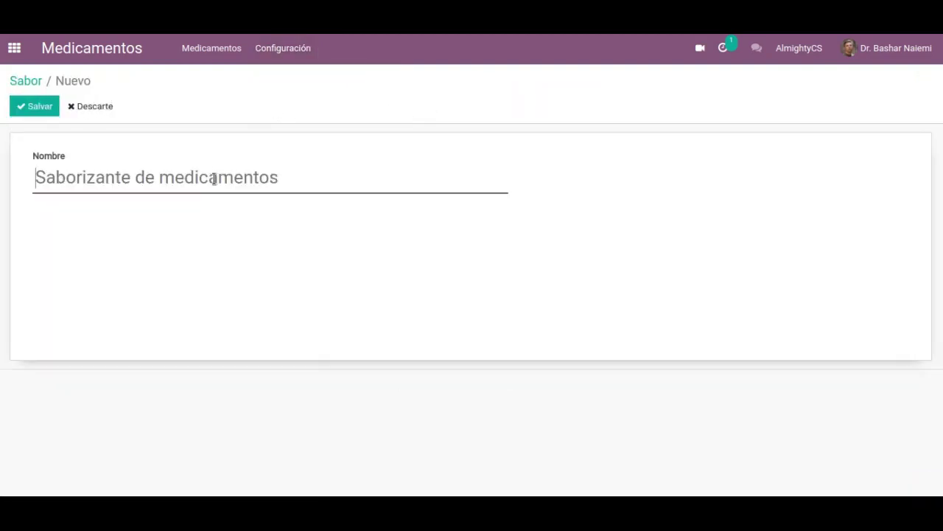
left_click(305, 55)
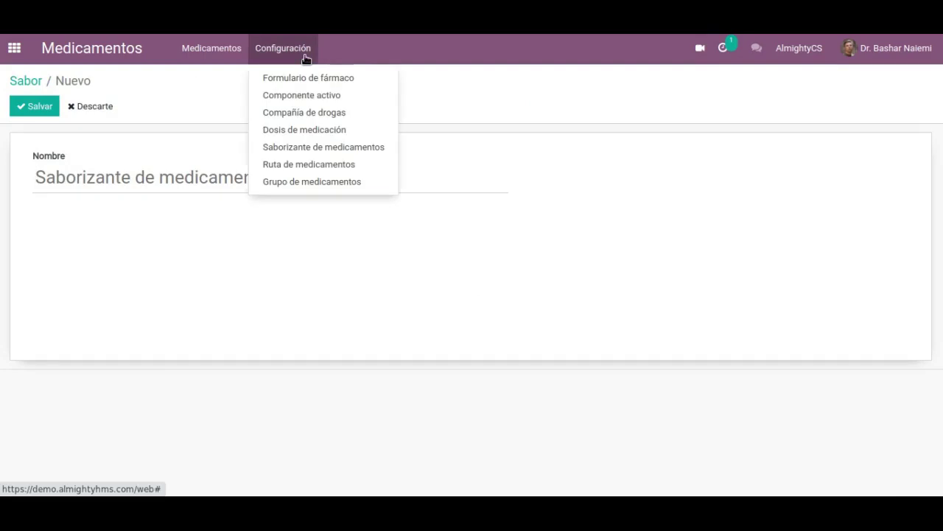
left_click(336, 164)
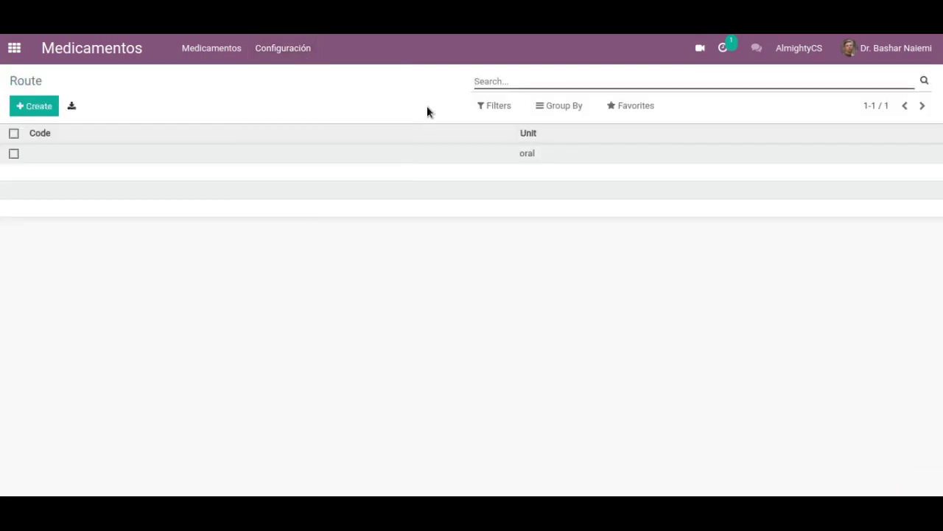
Open the Hepatitis medicine group and view the details of its ACAMPROL 333 mg line
left_click(308, 56)
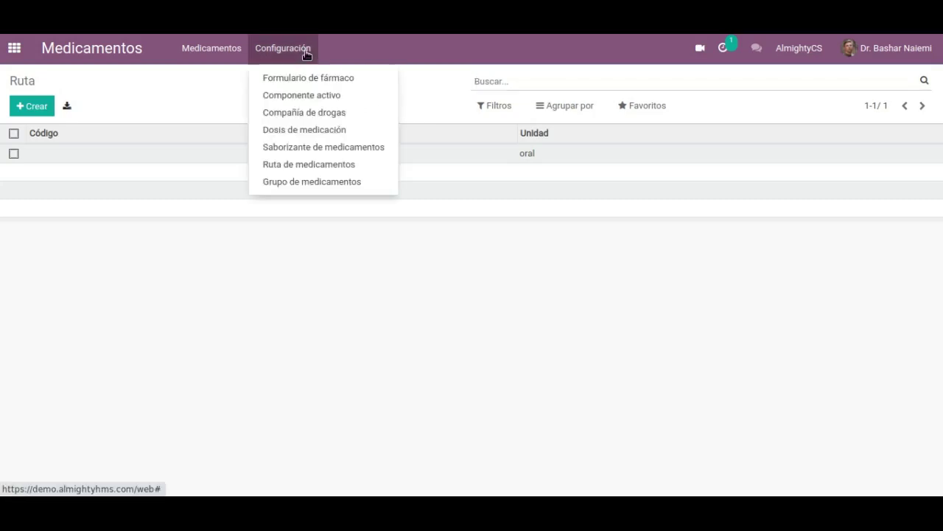
left_click(311, 182)
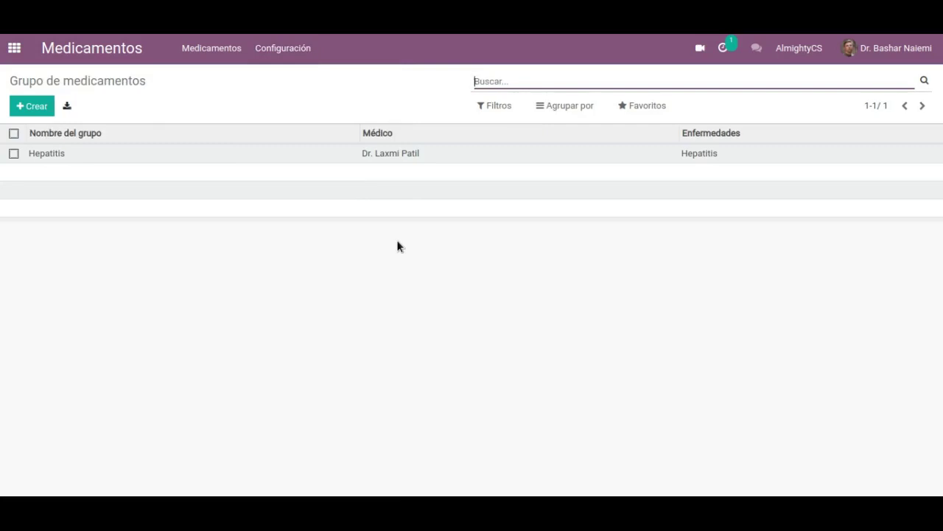
left_click(198, 157)
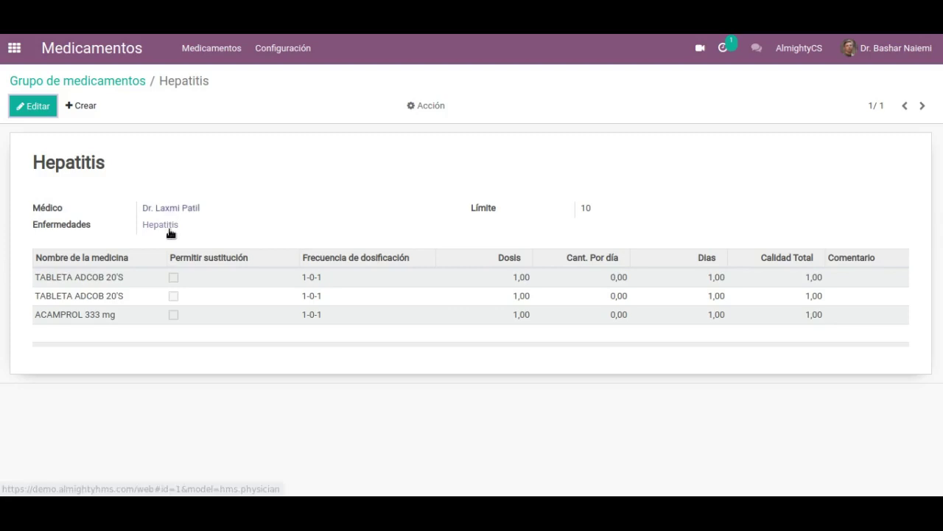
left_click(108, 318)
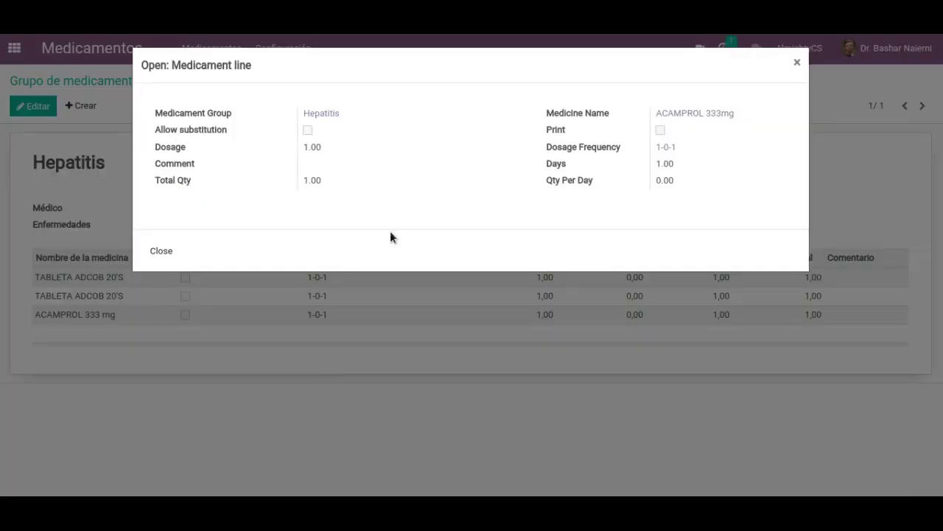
left_click(161, 264)
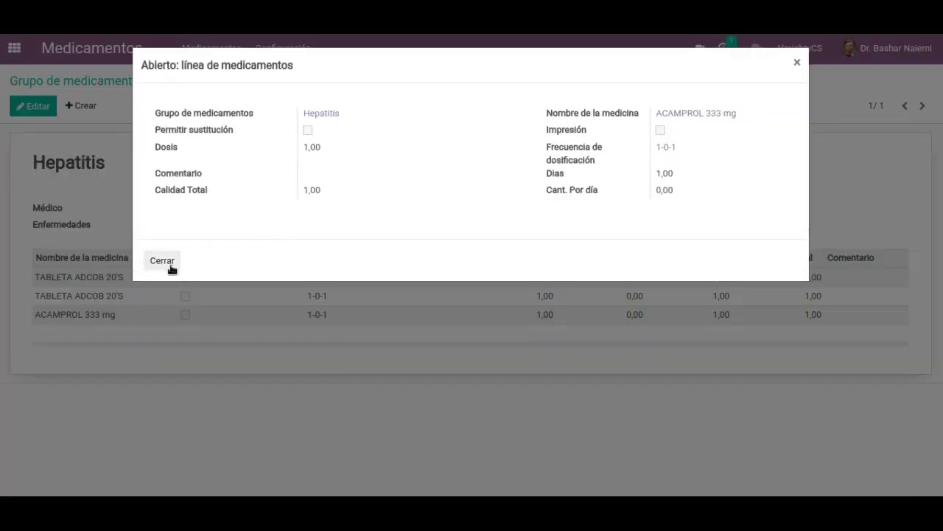
Switch to the Cirugía module, open surgery SUG001 and review its general information, including template, surgeon and anesthesia details
left_click(14, 49)
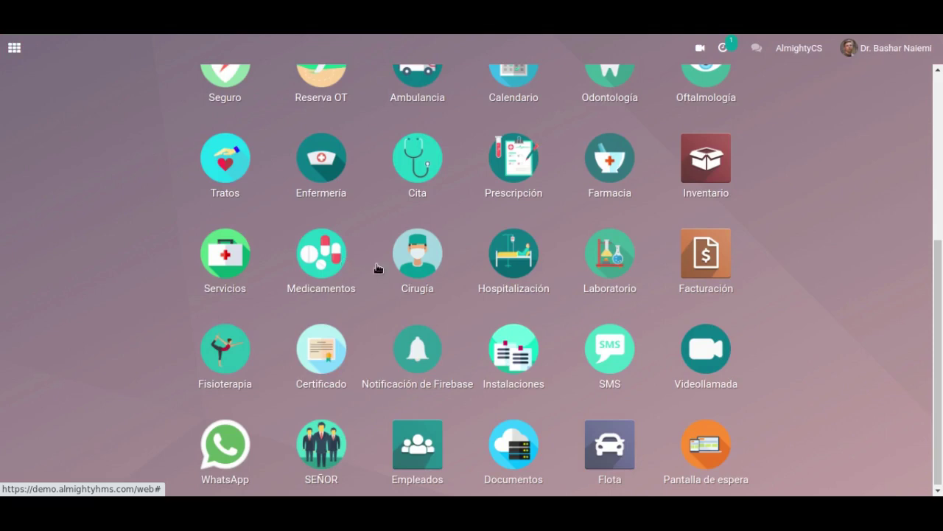
left_click(425, 268)
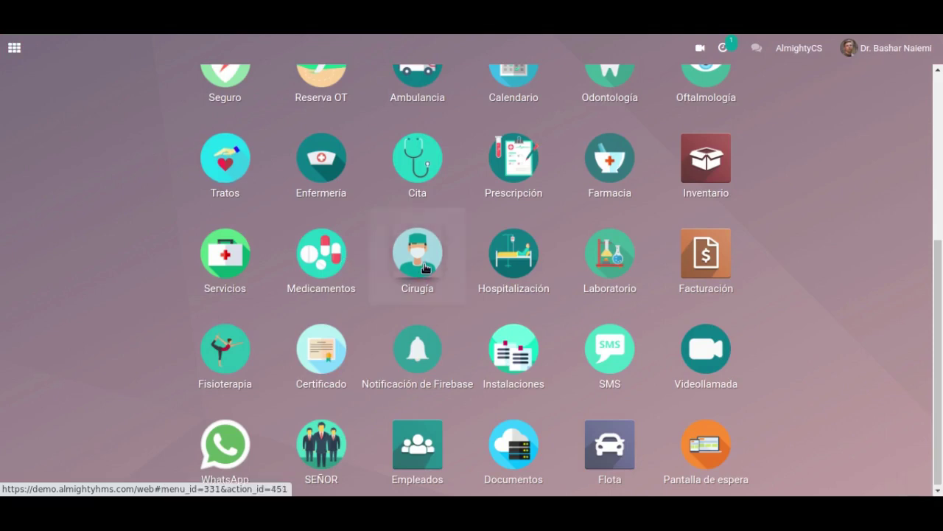
left_click(426, 268)
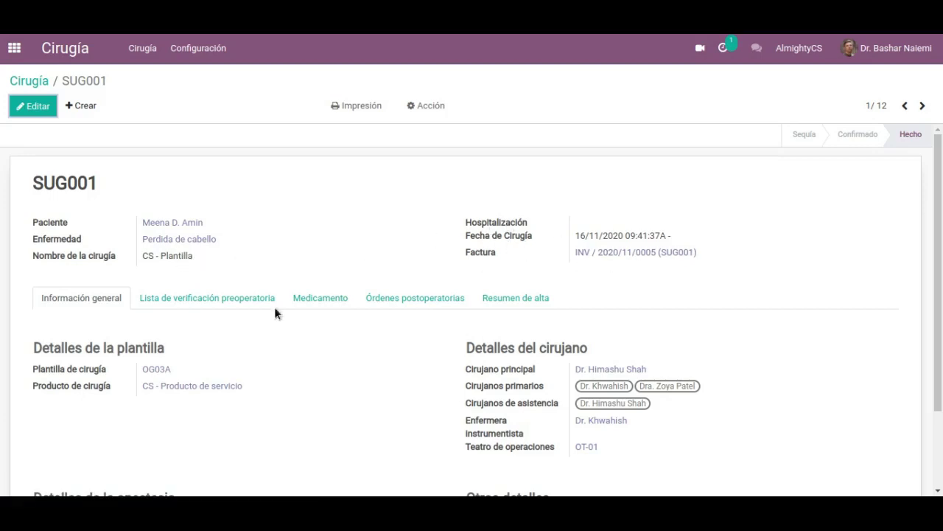
scroll(268, 354, "down", 3)
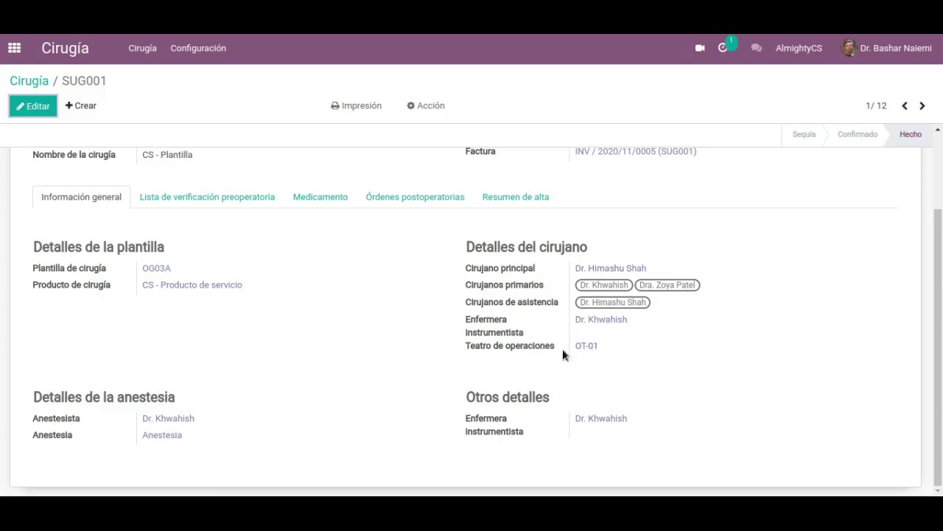
scroll(304, 408, "up", 1)
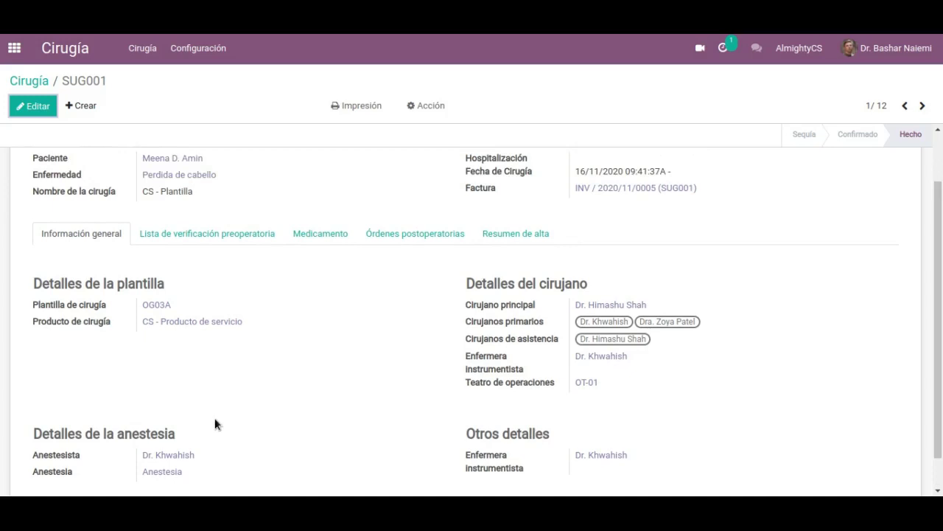
scroll(216, 424, "down", 1)
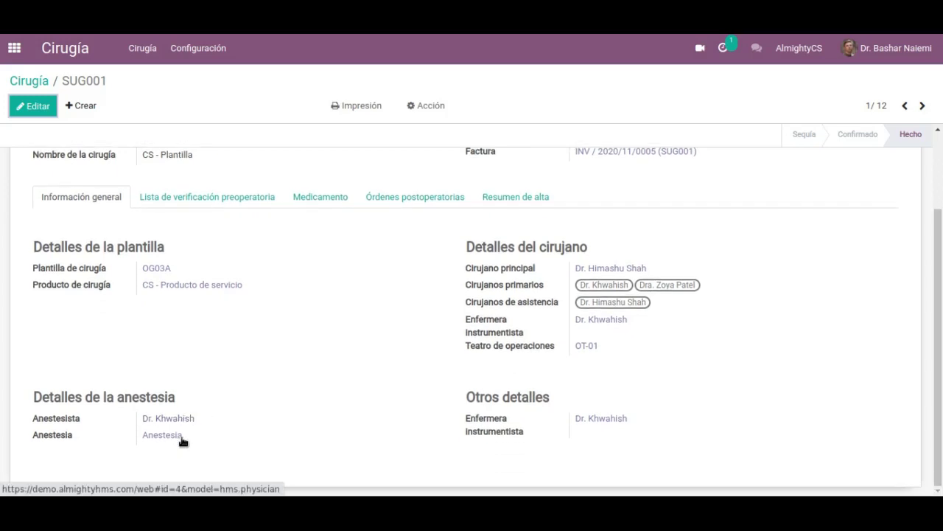
Review surgery SUG001's preoperative checklist and its medication details, including consumables and the medication plan
left_click(258, 205)
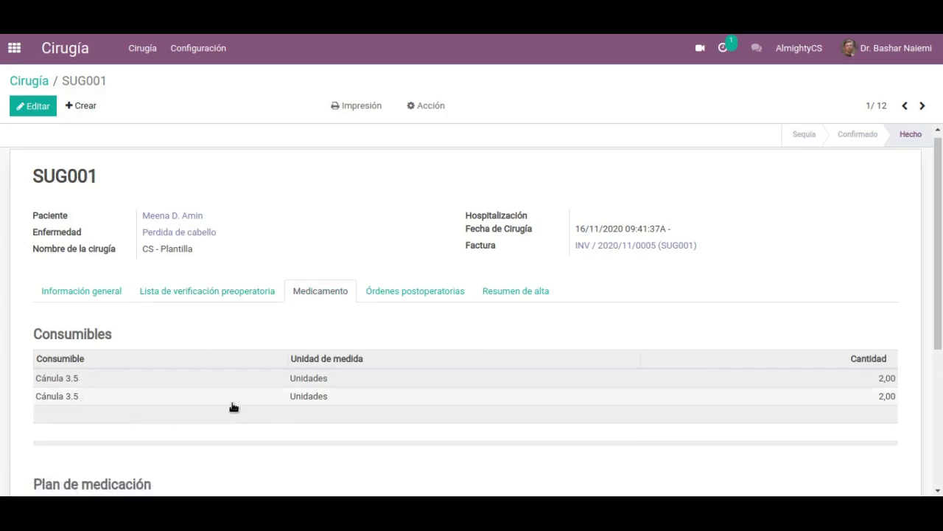
scroll(233, 407, "down", 5)
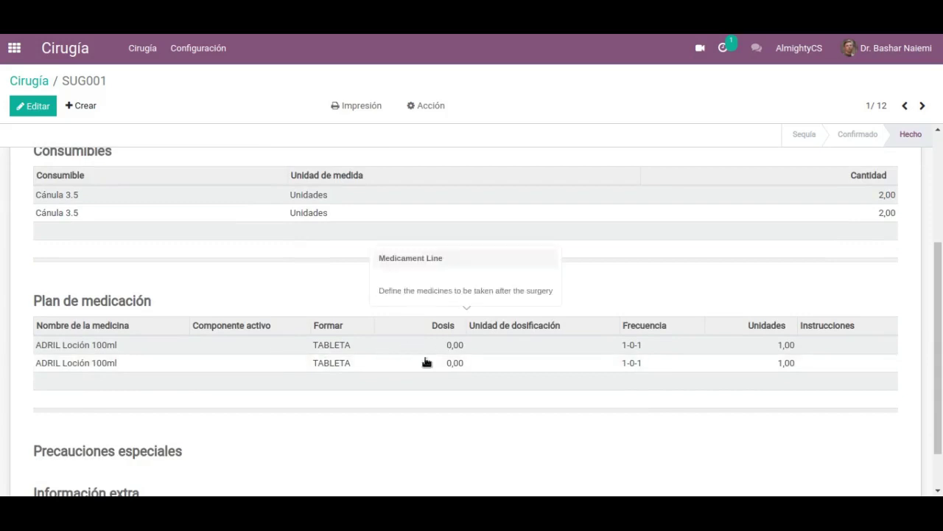
scroll(425, 363, "down", 2)
scroll(362, 396, "up", 3)
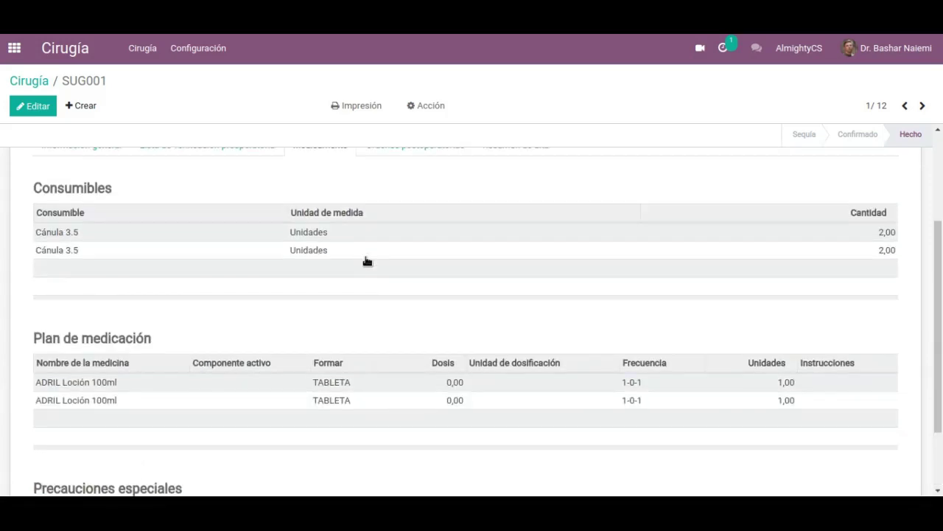
scroll(367, 261, "up", 3)
Review surgery SUG001's postoperative orders and discharge summary sections
left_click(424, 237)
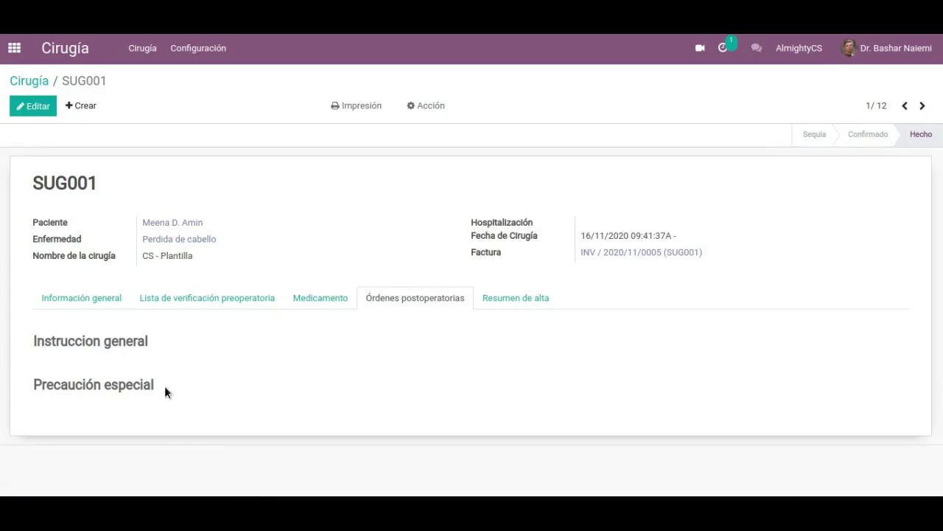
left_click(520, 298)
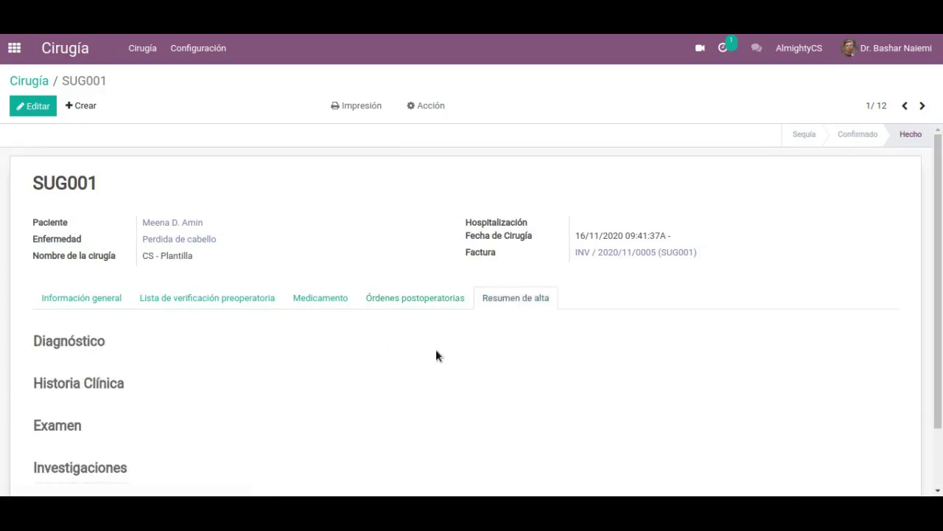
scroll(436, 350, "down", 2)
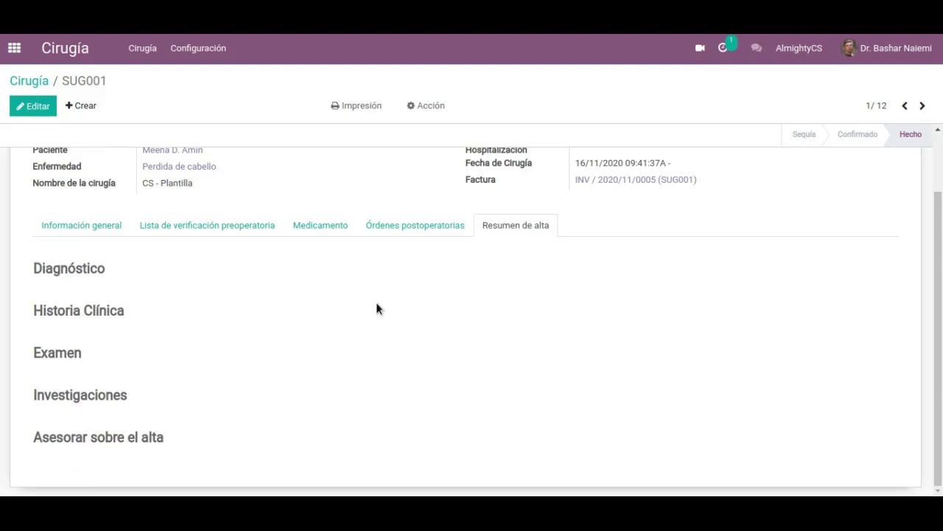
scroll(377, 308, "up", 2)
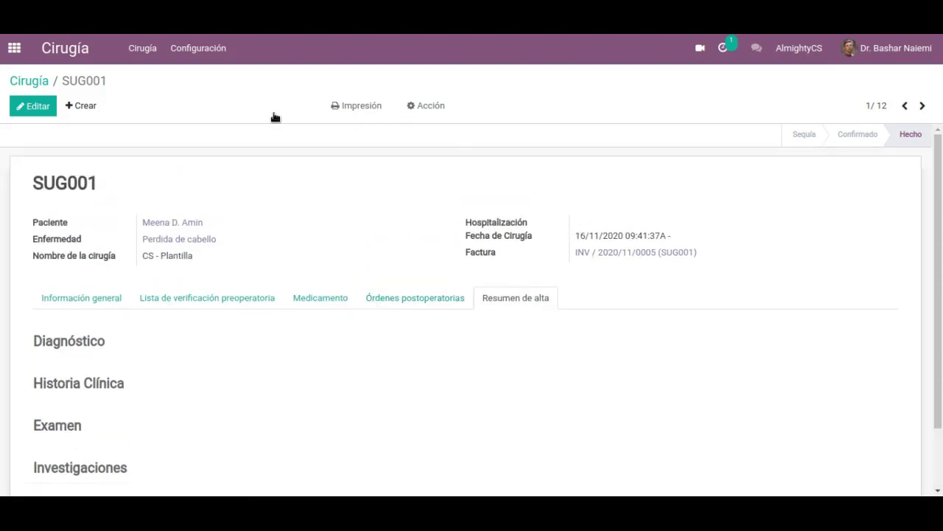
Examine the report printing options and the record actions available for surgery SUG001
left_click(357, 108)
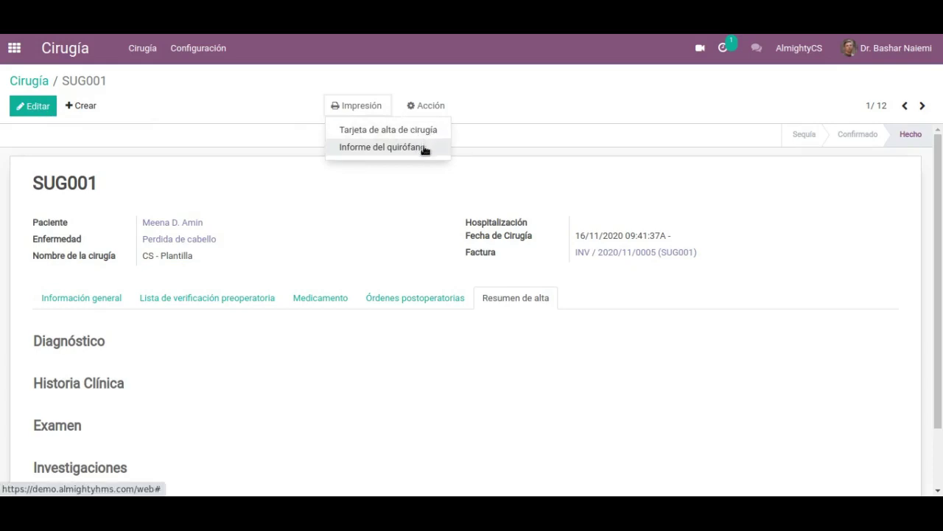
left_click(448, 105)
left_click(702, 110)
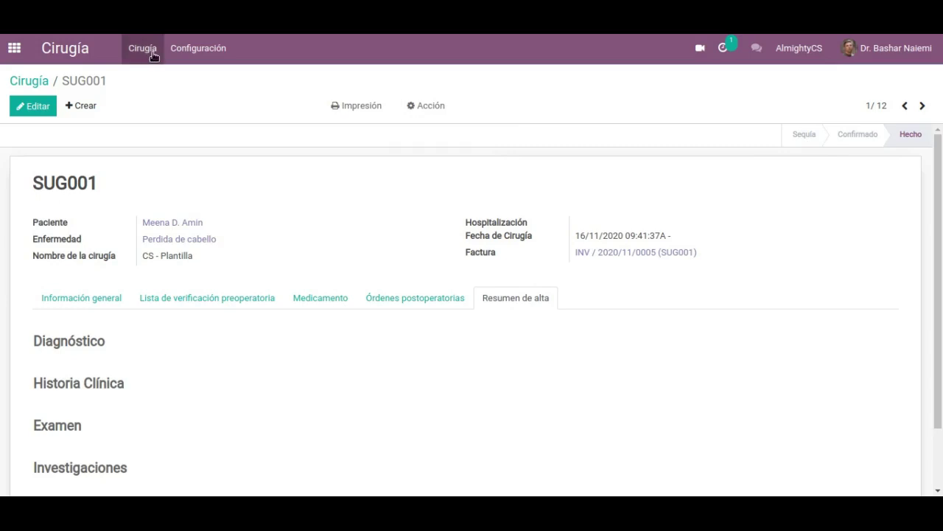
View the configured preoperative checklist items, and open the surgery template list
left_click(202, 50)
left_click(196, 78)
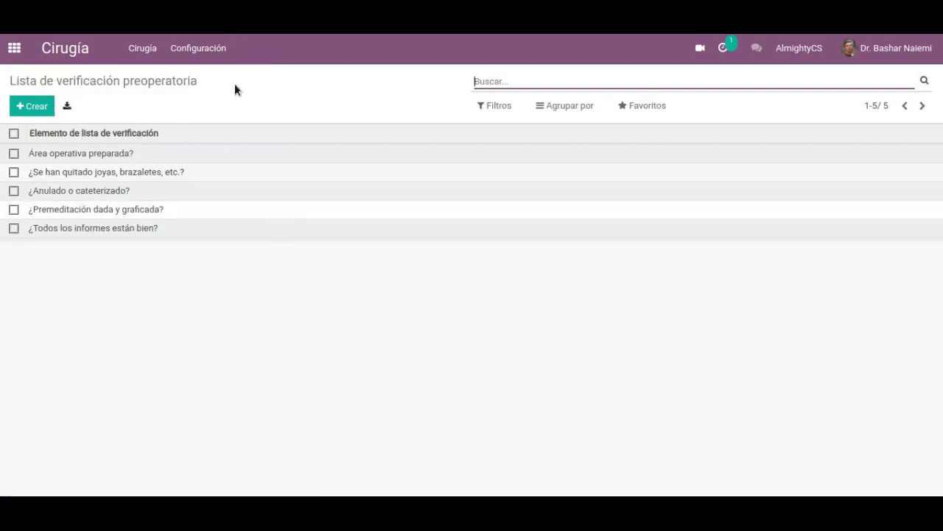
left_click(225, 53)
left_click(277, 102)
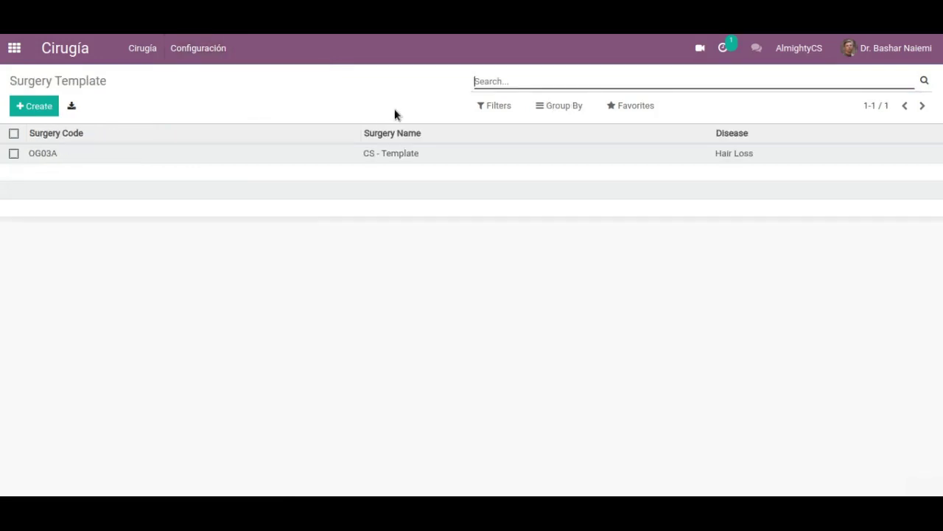
Open surgery template OG03A and review its consumables, medication plan, special precautions and extra information
left_click(288, 158)
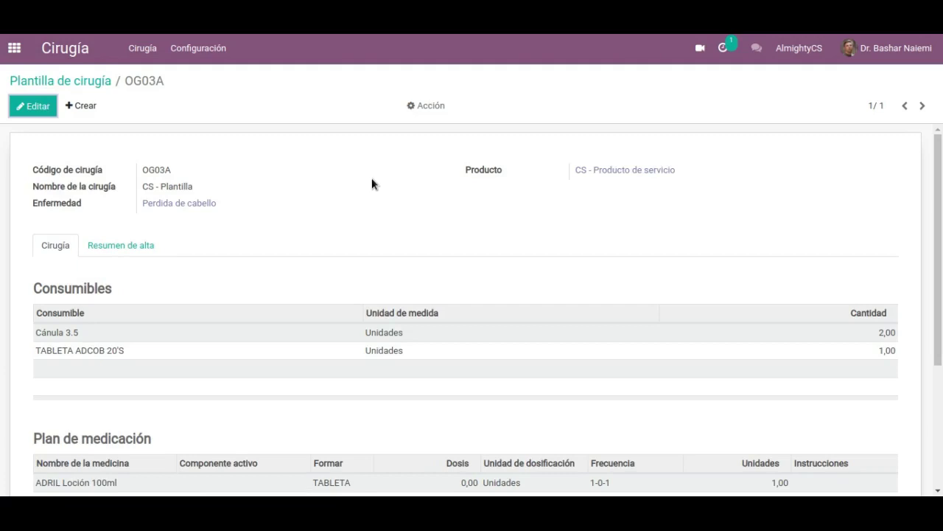
scroll(369, 184, "down", 2)
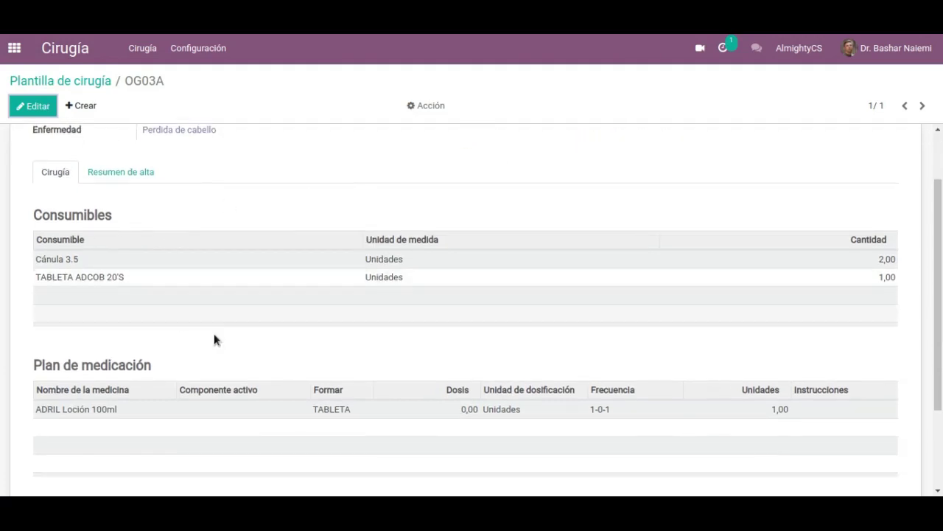
scroll(230, 343, "down", 2)
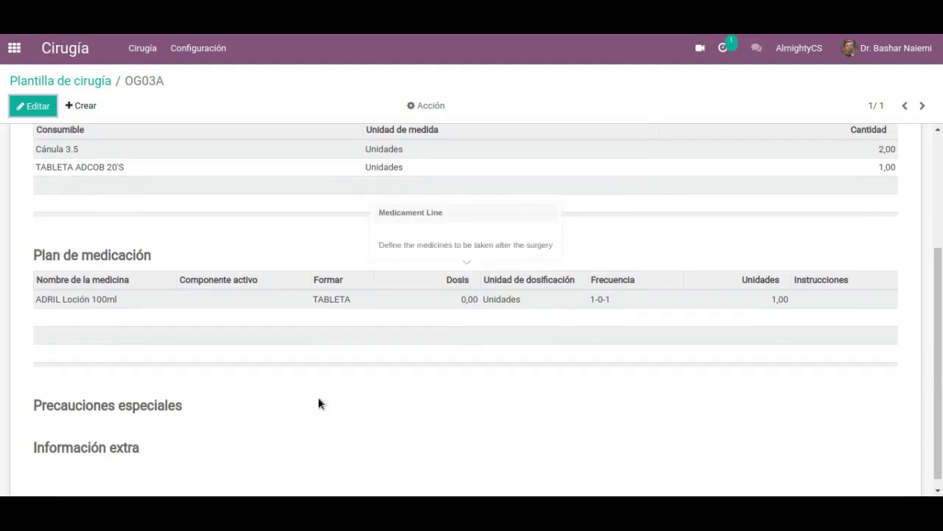
scroll(325, 402, "up", 5)
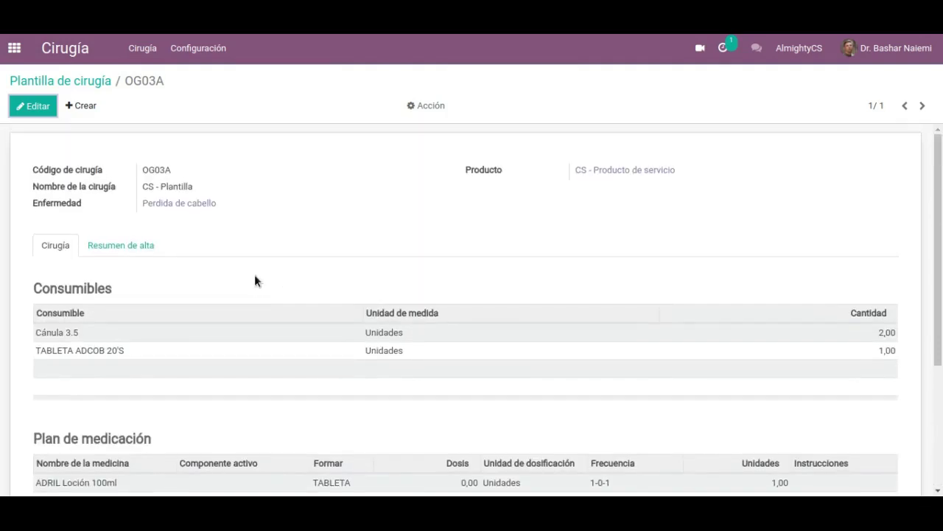
Review template OG03A's discharge summary and the record actions available for it
left_click(147, 250)
scroll(391, 277, "down", 3)
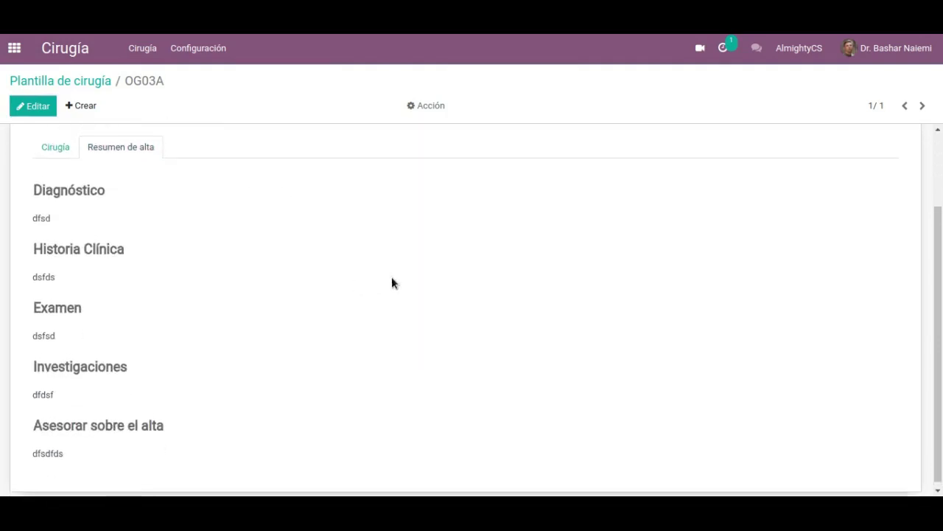
scroll(393, 276, "up", 3)
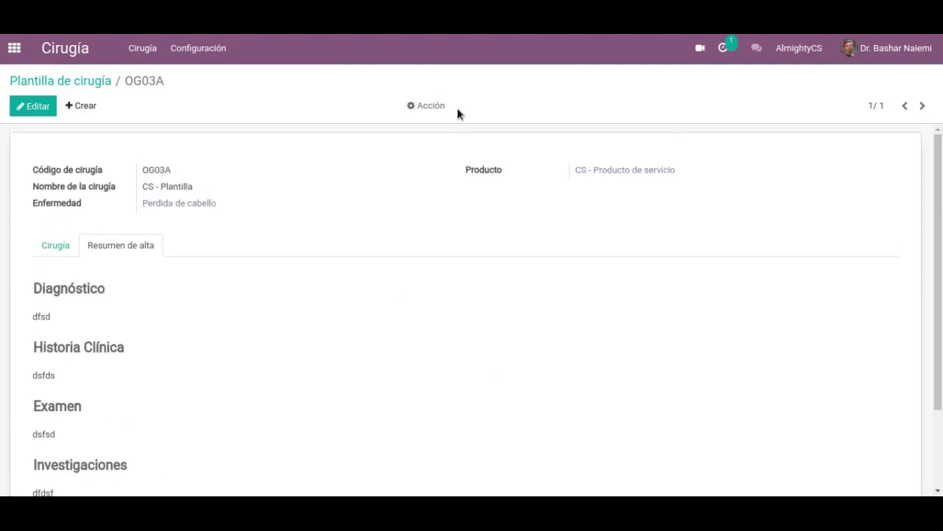
left_click(435, 106)
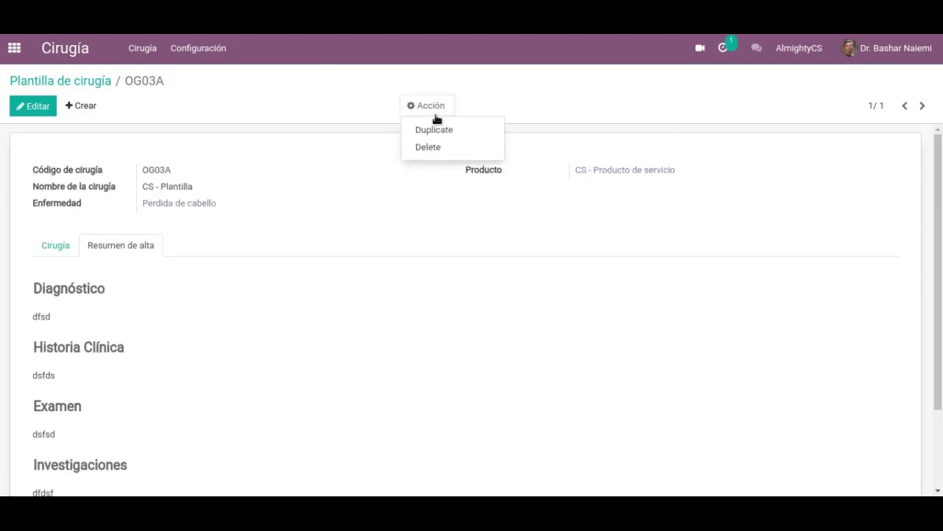
Leave the surgery configuration and open the Hospitalización module's list of hospitalized patients
left_click(217, 53)
left_click(222, 78)
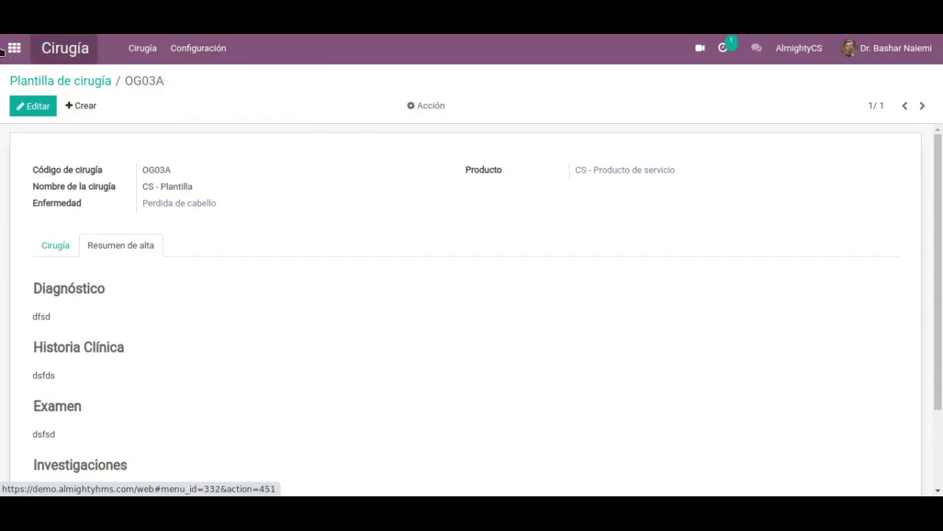
left_click(11, 53)
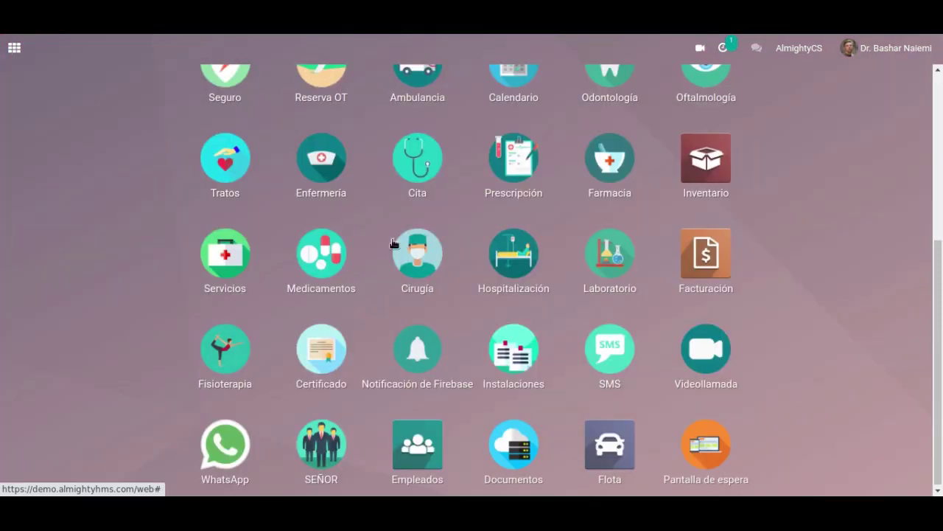
left_click(527, 273)
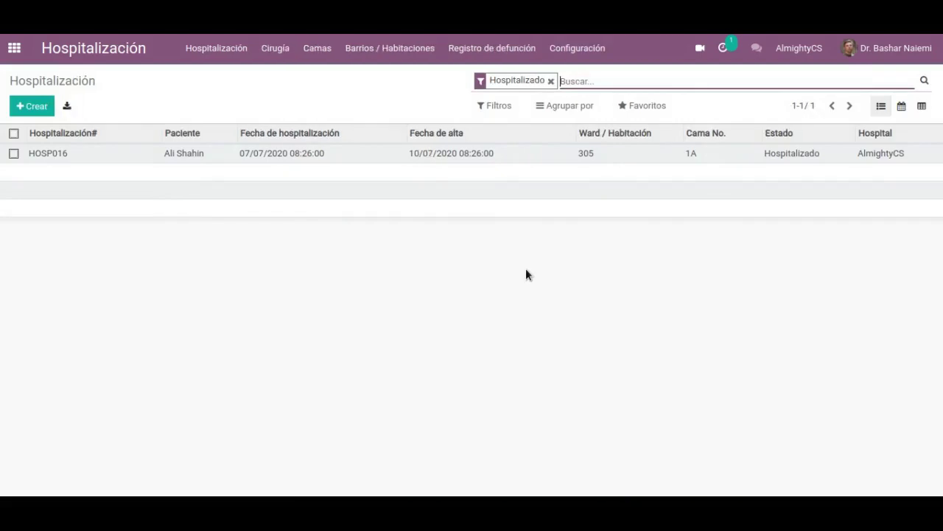
Open the hospitalized patient's record and review its general information, admission checklist, pre-ward checklist and care plan
left_click(119, 155)
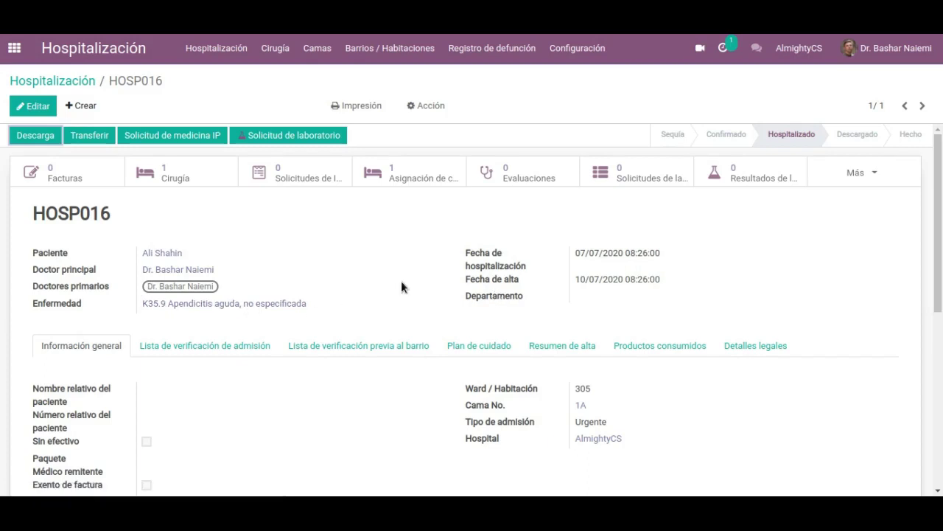
scroll(399, 286, "down", 3)
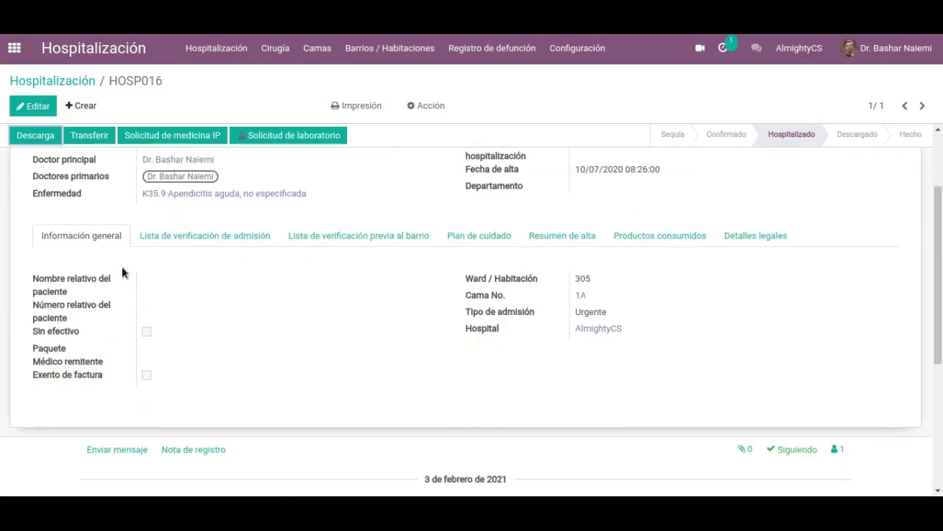
left_click(244, 237)
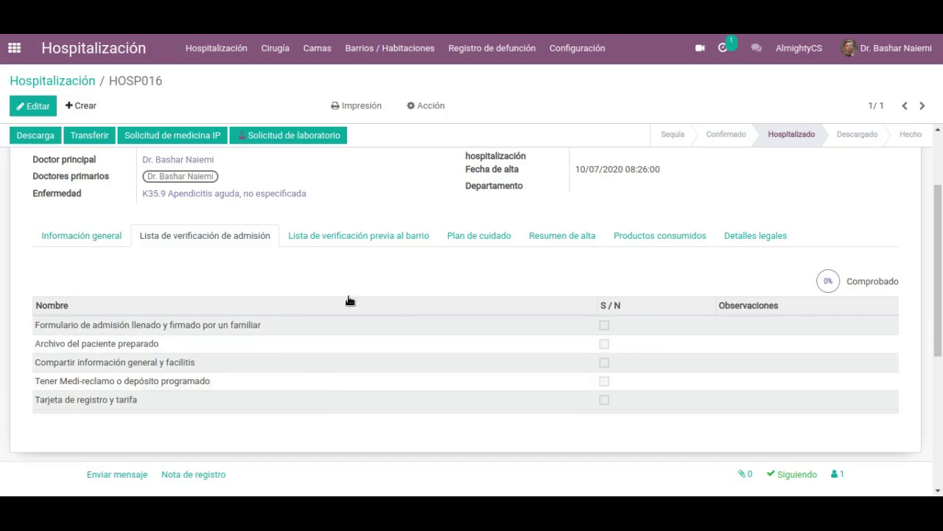
left_click(359, 239)
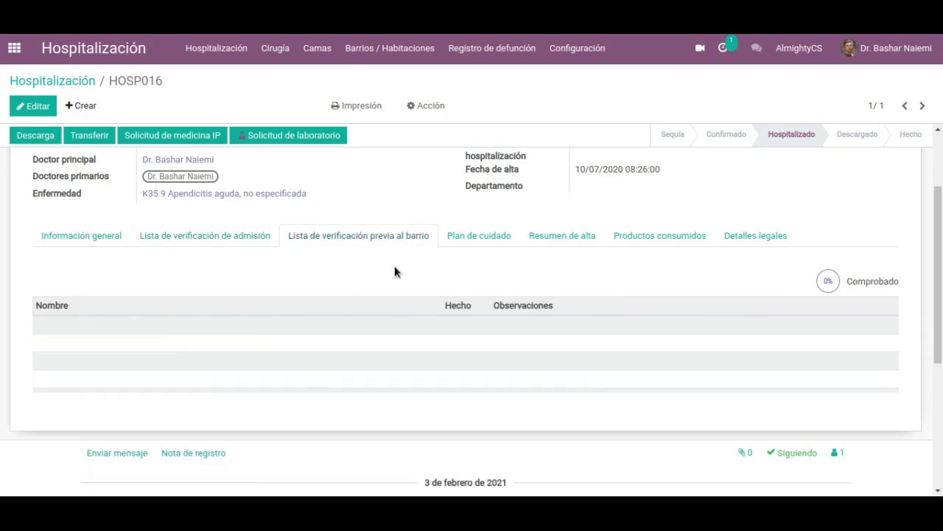
left_click(480, 238)
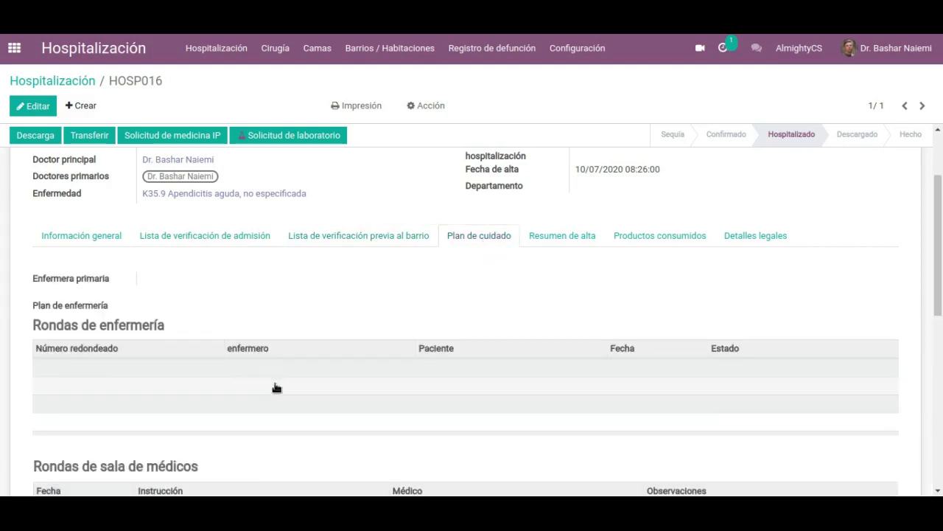
scroll(310, 381, "down", 3)
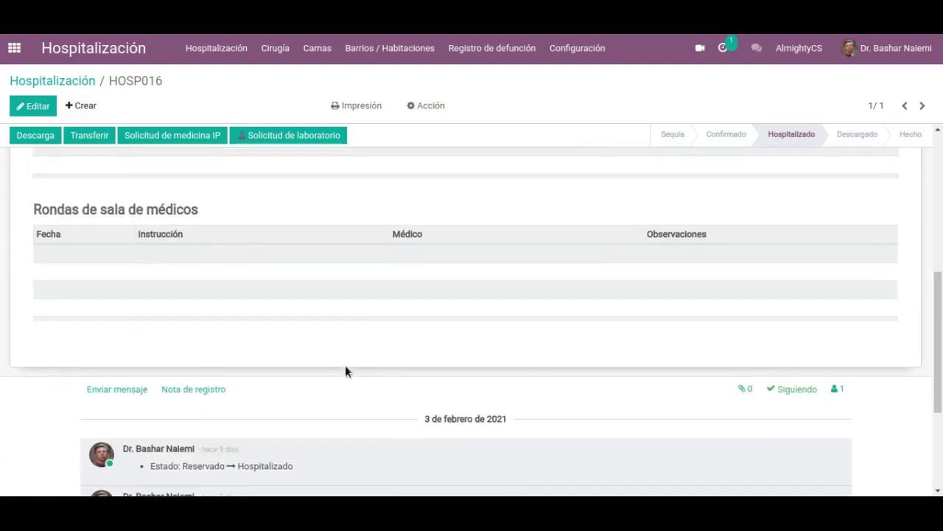
scroll(344, 371, "up", 3)
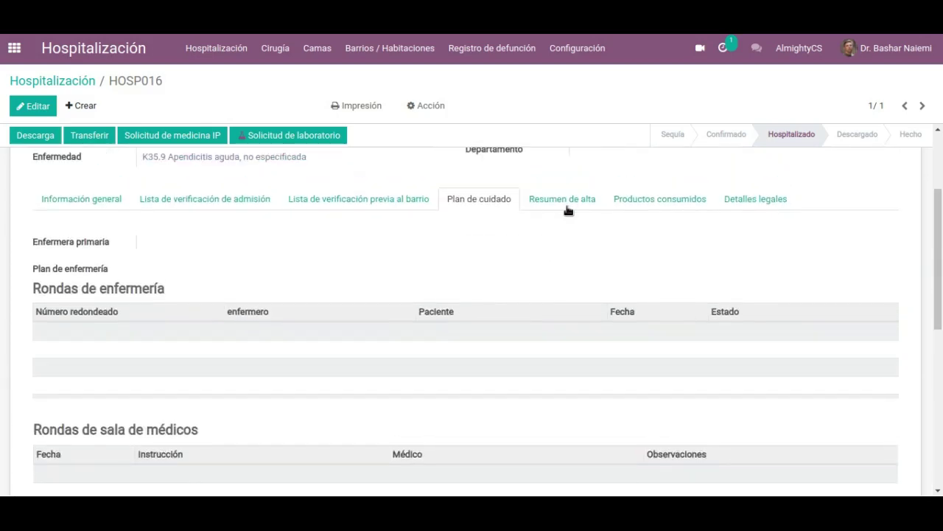
Review the hospitalization record's discharge summary, consumed products and legal details
left_click(567, 210)
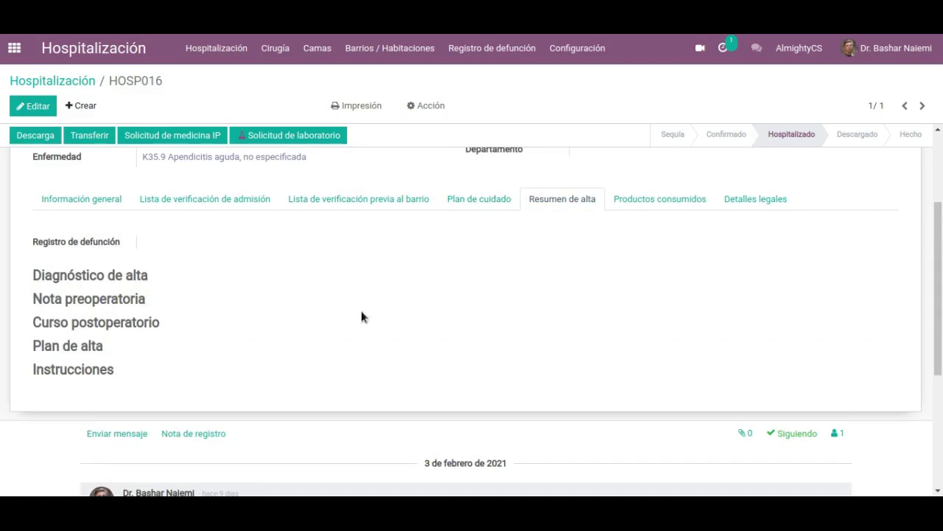
left_click(647, 202)
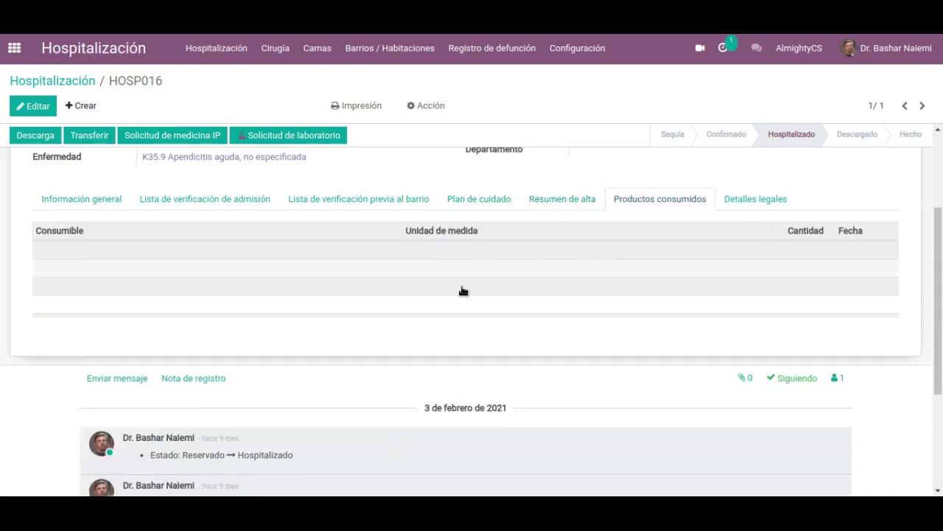
left_click(754, 205)
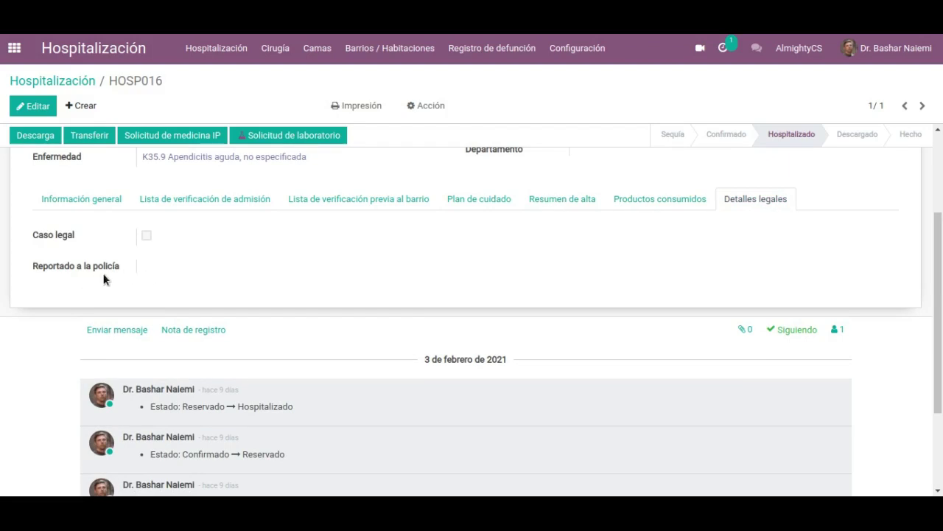
Examine the additional related records, printable documents and record actions available for this hospitalization
scroll(252, 258, "up", 2)
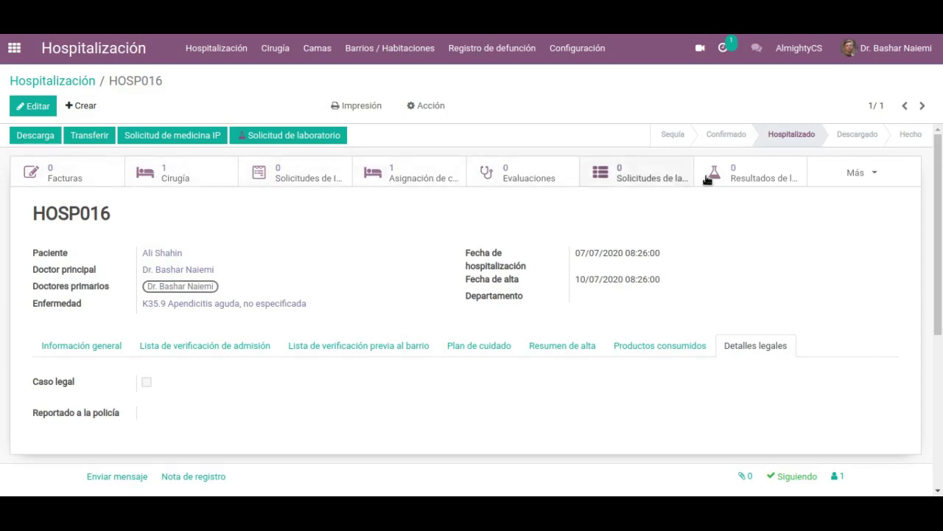
left_click(853, 174)
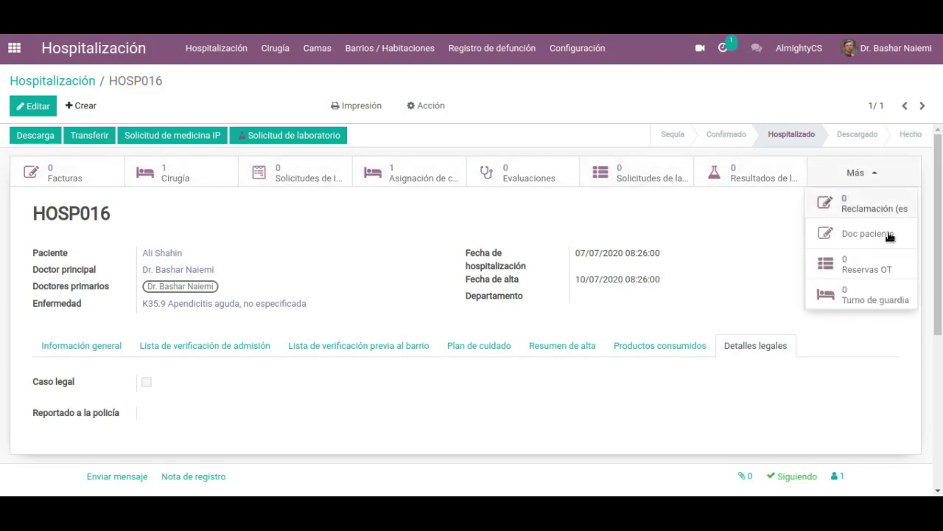
left_click(322, 140)
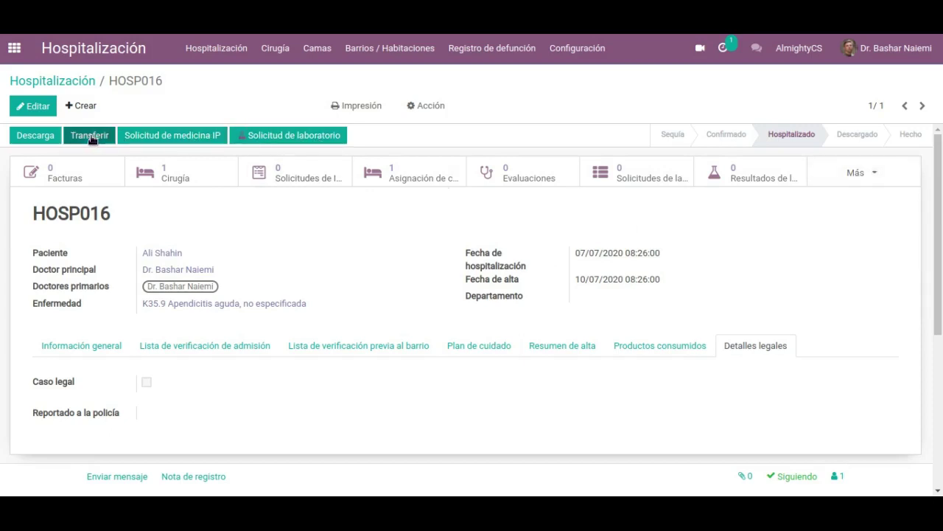
left_click(372, 111)
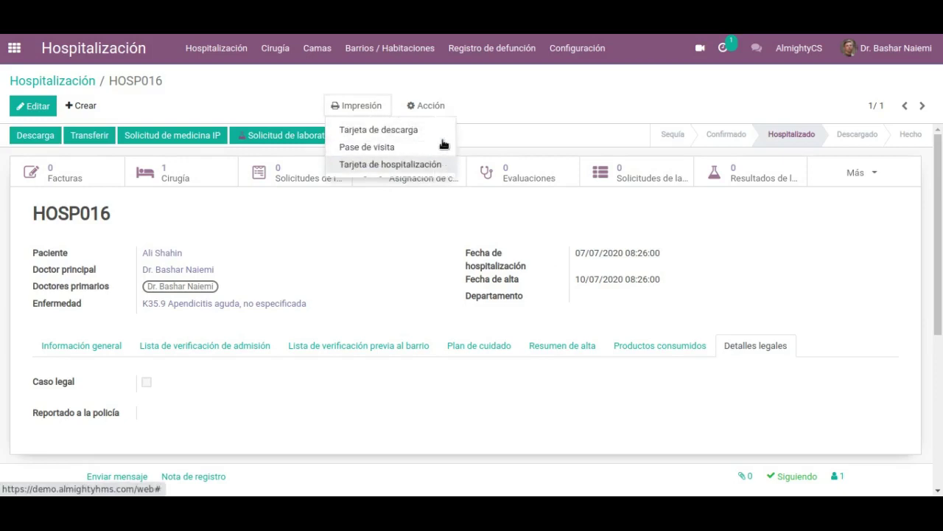
left_click(440, 108)
left_click(538, 101)
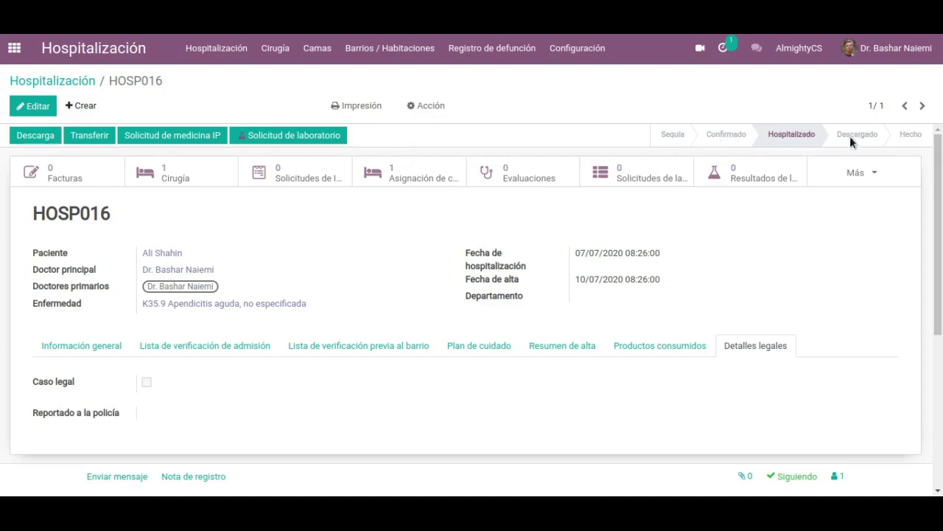
Open the draft Hair Loss surgery from the hospitalization module's surgery list and review its general information
left_click(213, 52)
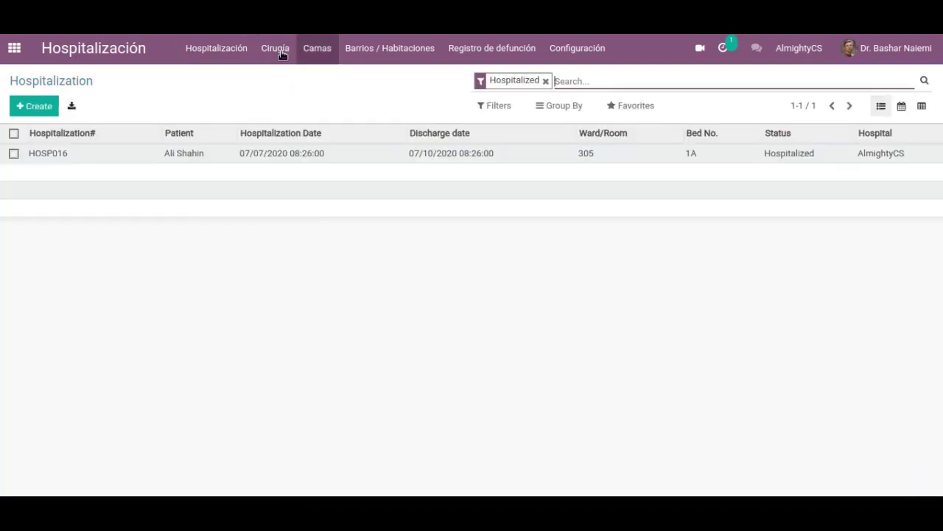
left_click(279, 51)
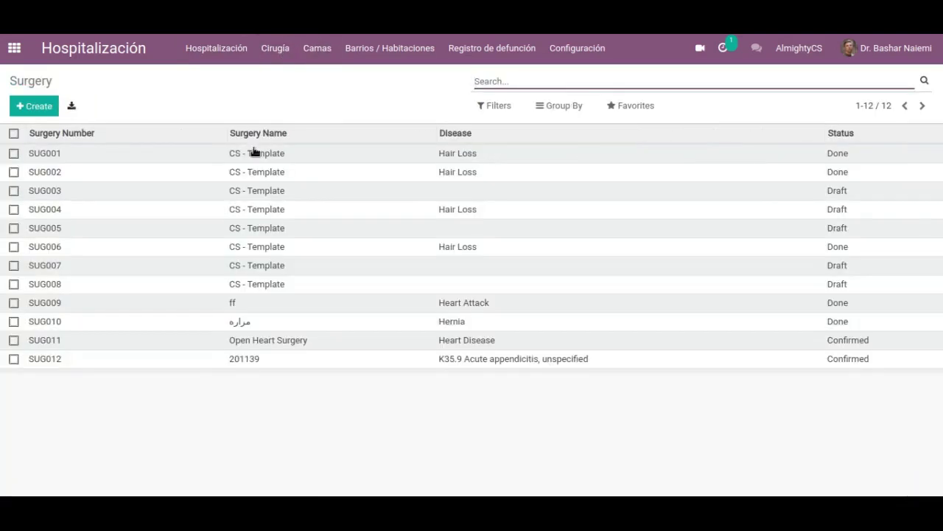
left_click(265, 212)
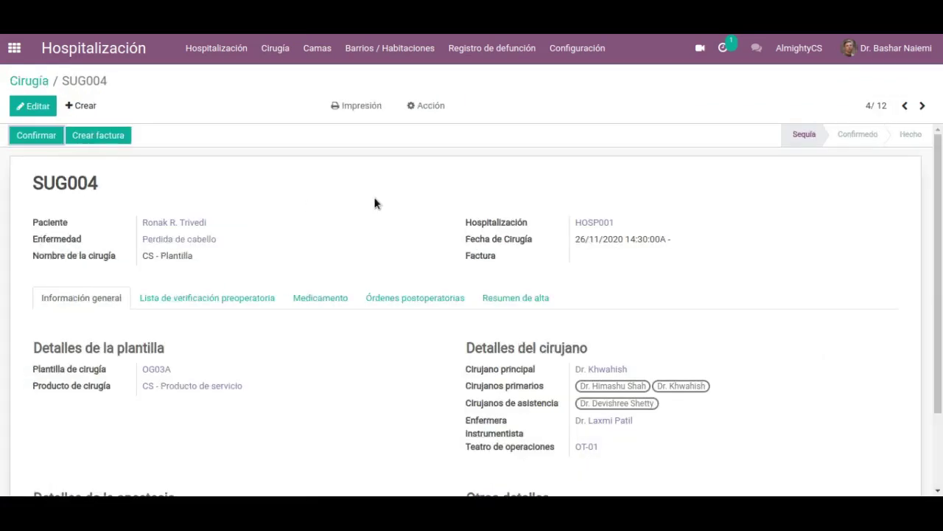
scroll(374, 202, "down", 1)
scroll(374, 302, "down", 1)
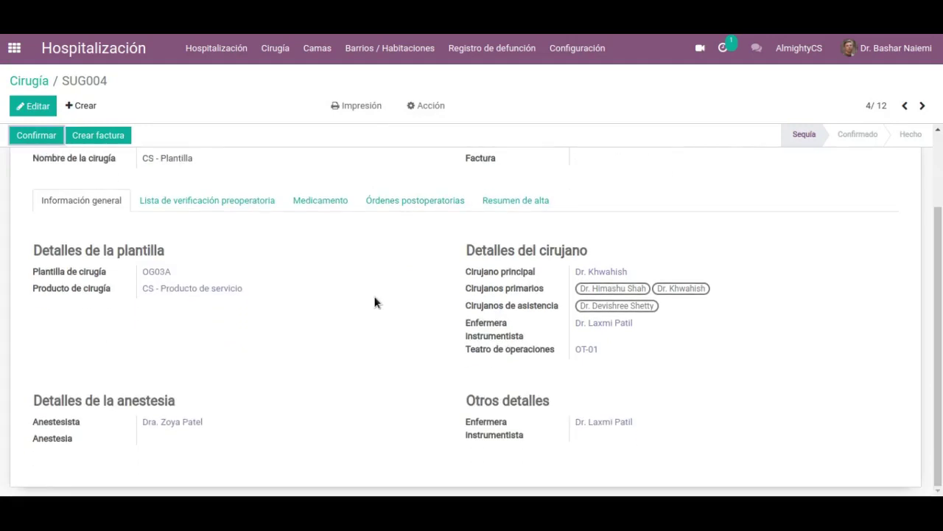
scroll(374, 301, "up", 2)
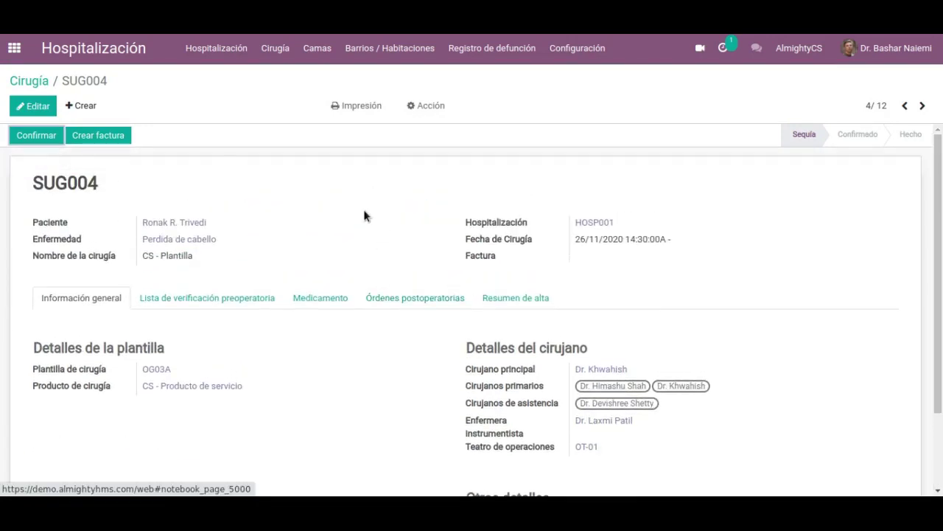
Review bed 1 of ward 101 and its accommodation history entry, and move on to the ward list
left_click(318, 49)
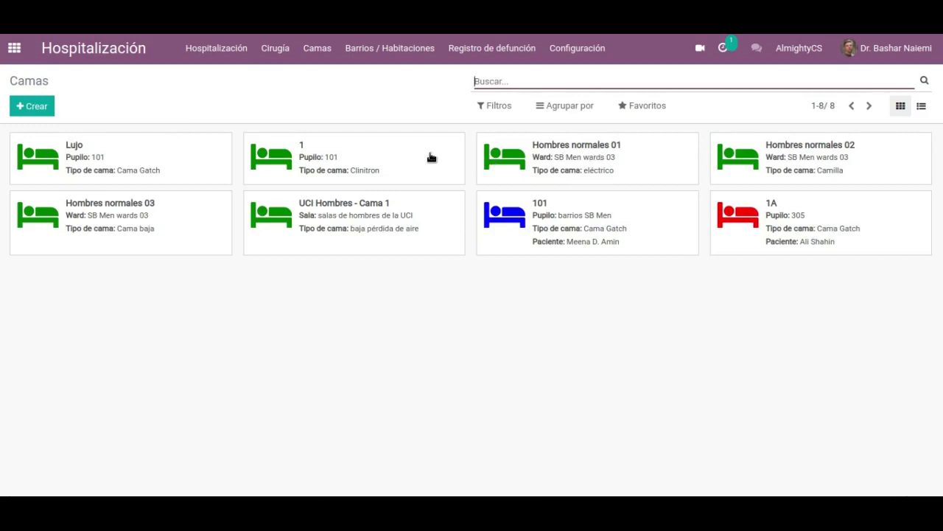
left_click(431, 157)
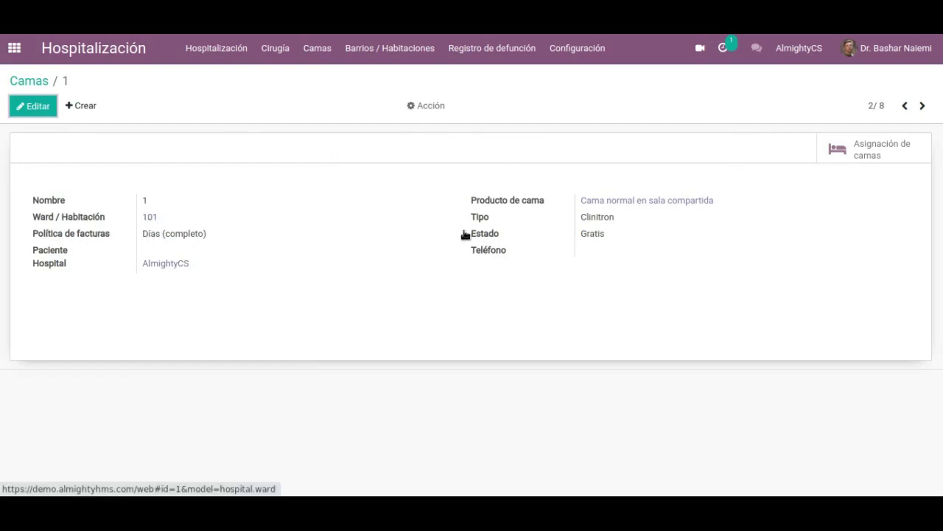
left_click(884, 157)
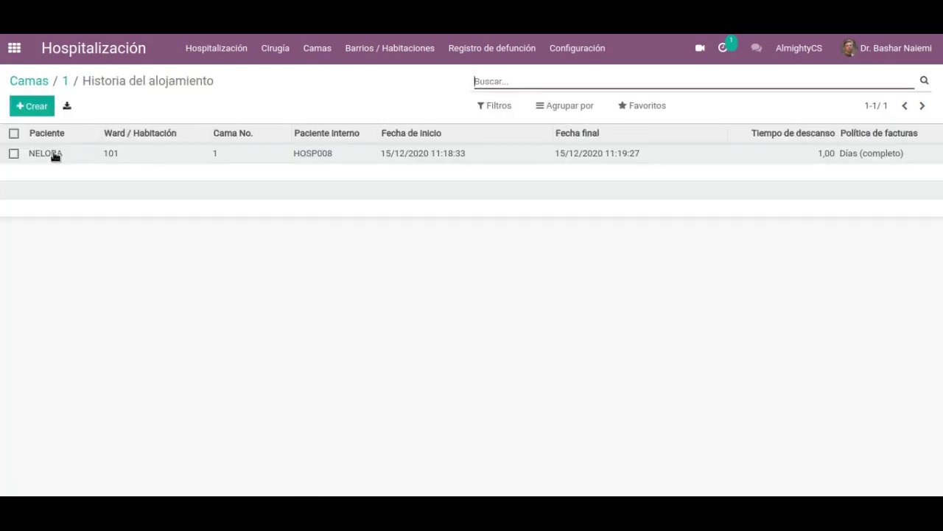
left_click(54, 156)
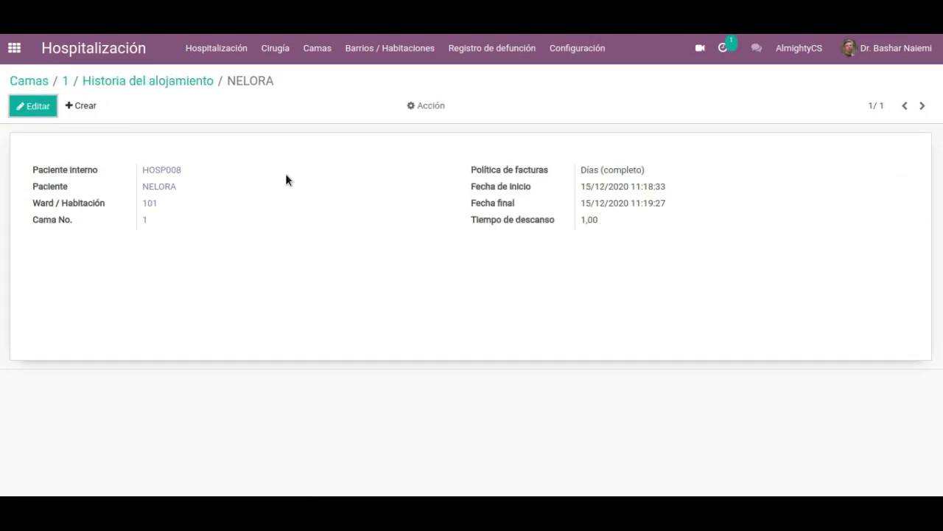
left_click(426, 108)
left_click(310, 125)
left_click(33, 83)
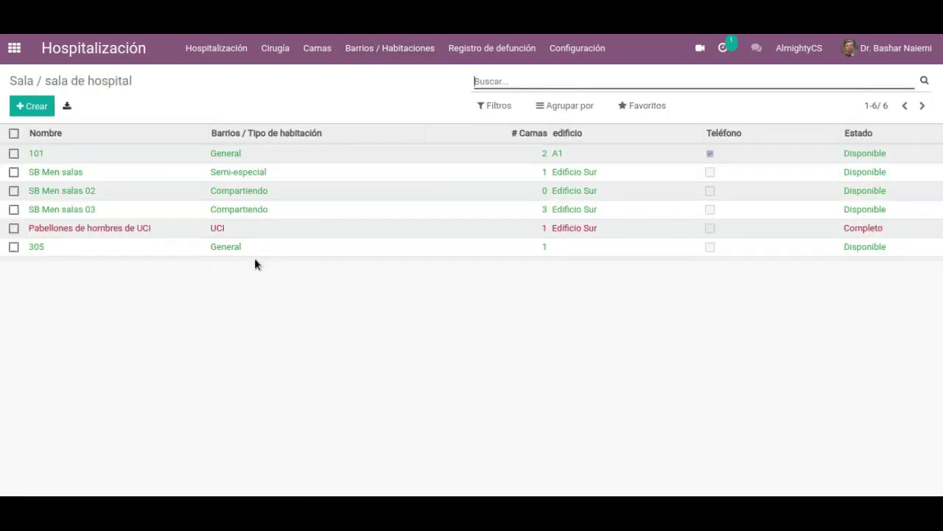
Review the SB Men salas ward's details and available printouts, and open its bed 101
left_click(126, 182)
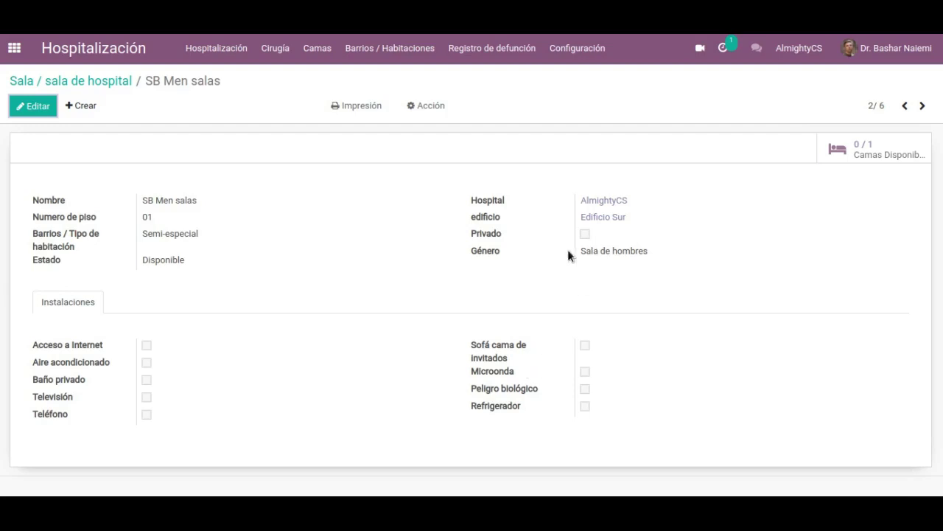
left_click(360, 106)
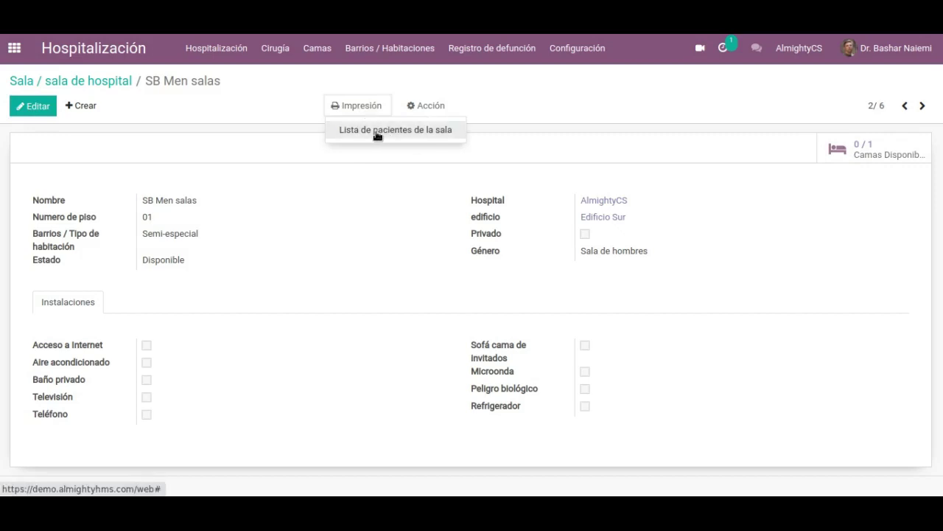
left_click(437, 109)
left_click(574, 134)
left_click(846, 153)
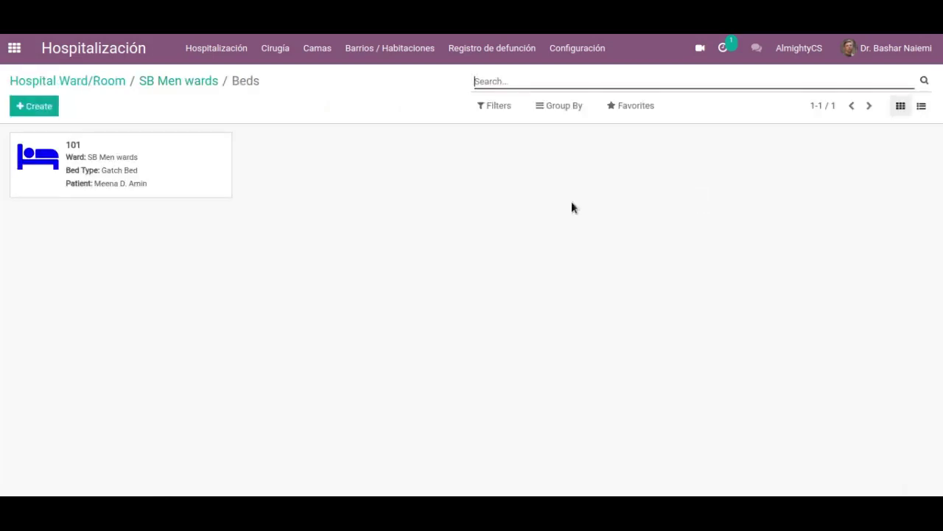
left_click(194, 166)
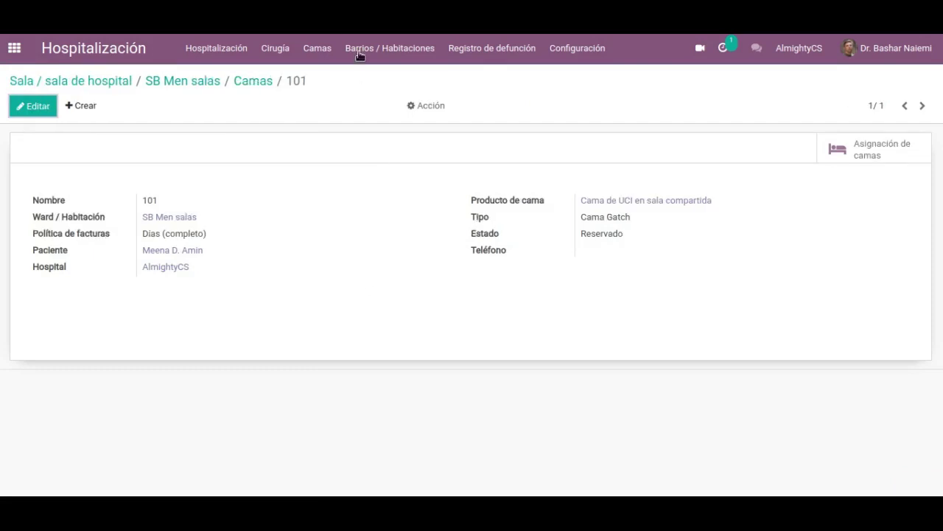
Create a new patient death record, selecting the patient and setting the date of death to 02/23/2021
left_click(489, 54)
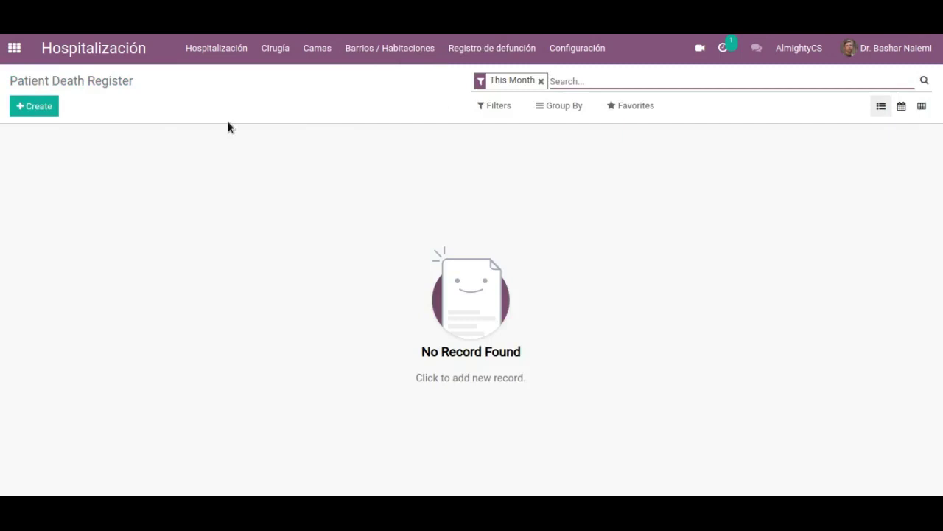
left_click(33, 106)
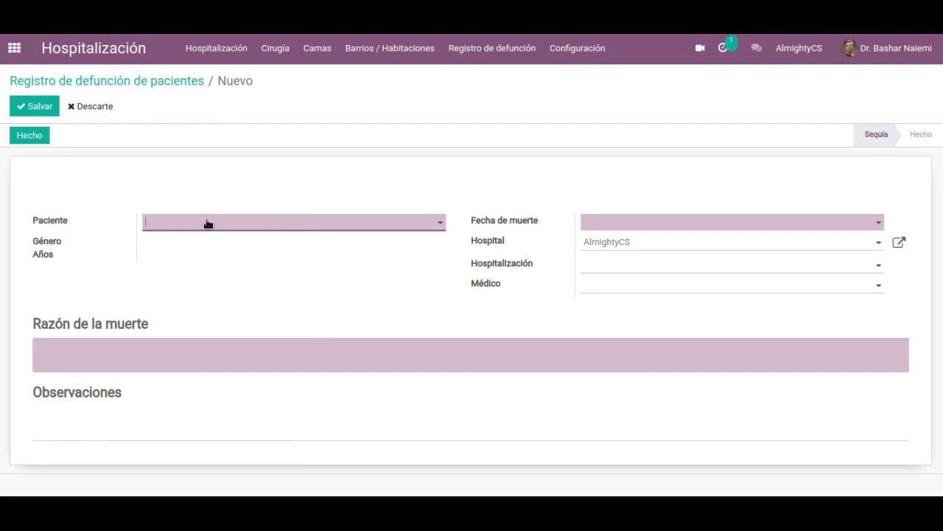
left_click(221, 228)
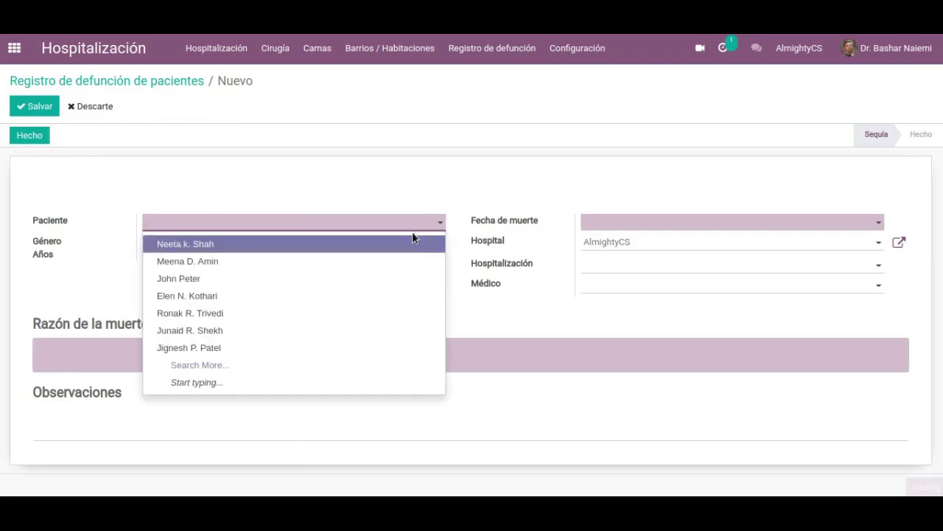
left_click(386, 298)
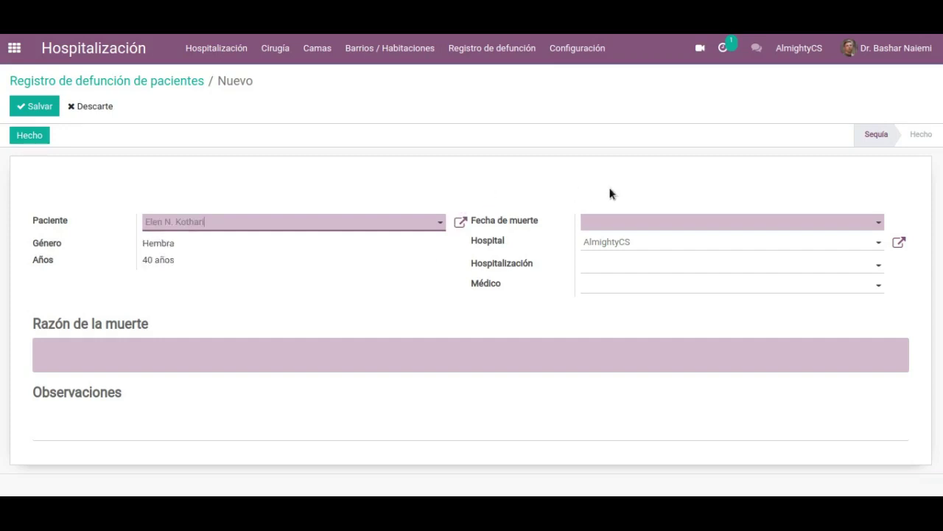
left_click(689, 224)
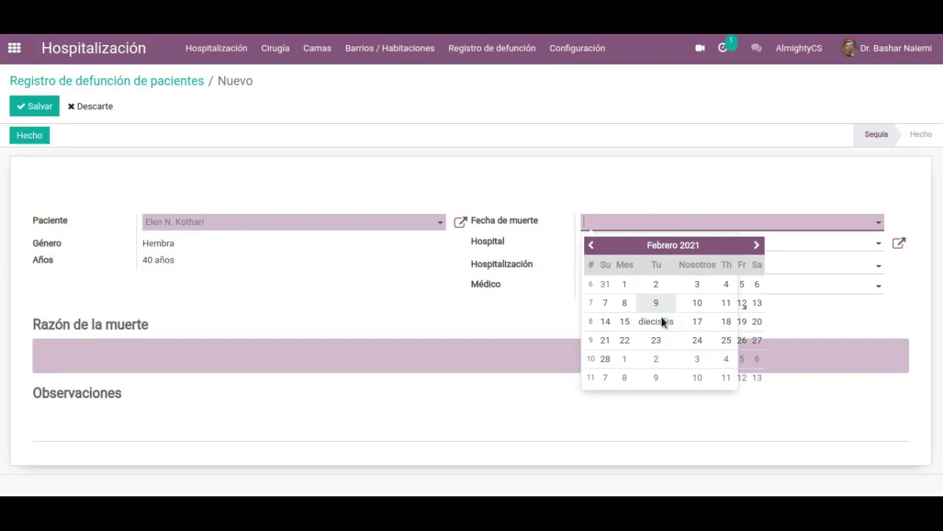
left_click(658, 339)
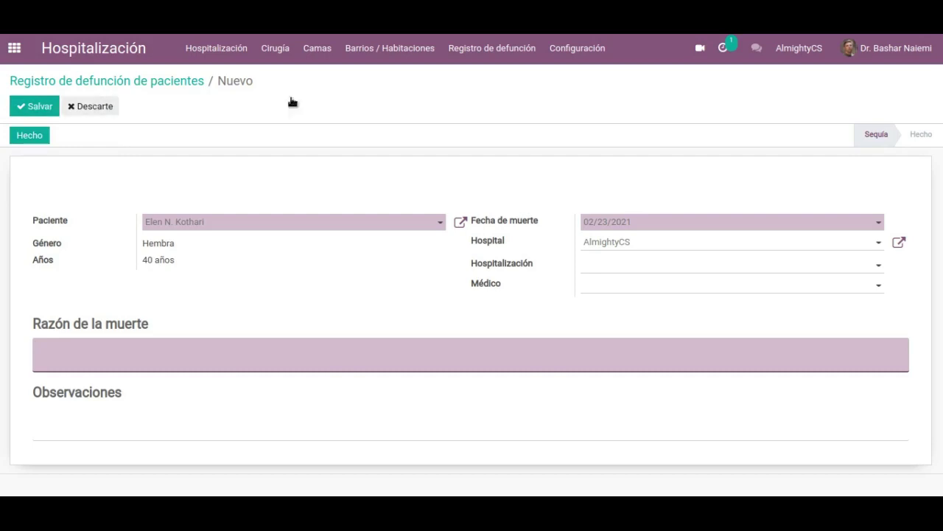
Discard the unsaved death record and review surgery template OG03A, including its consumables and medication plan
left_click(563, 51)
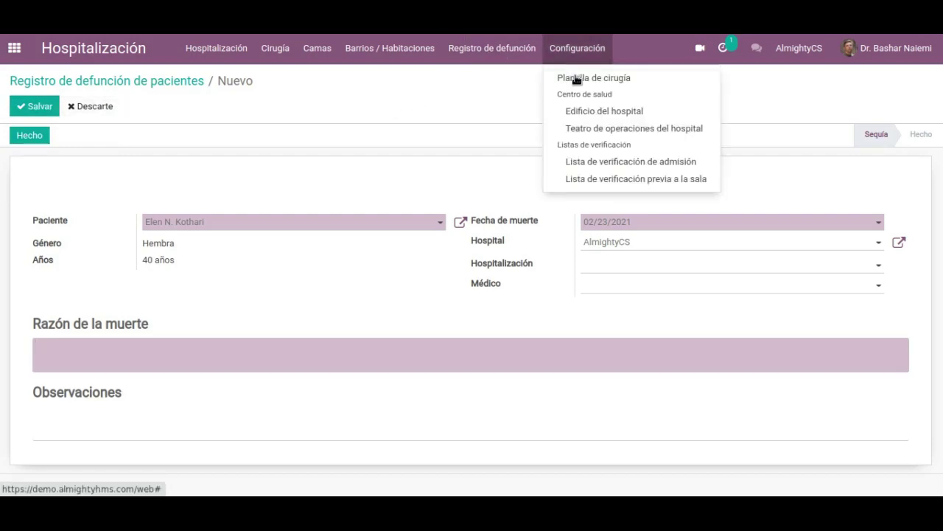
left_click(566, 77)
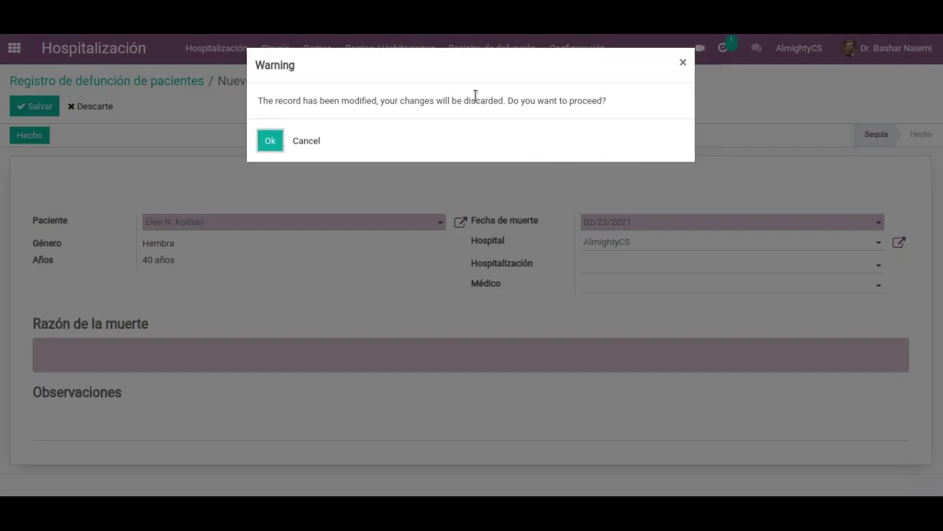
left_click(275, 141)
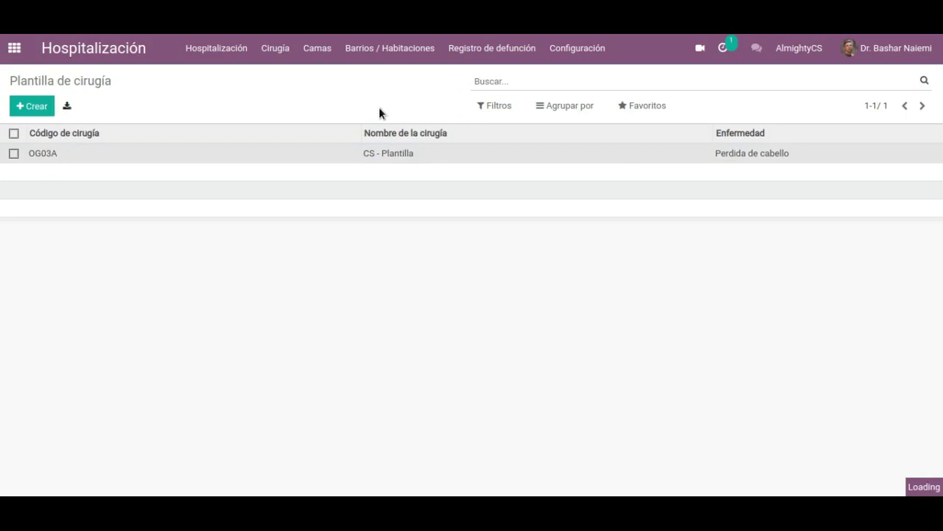
left_click(376, 151)
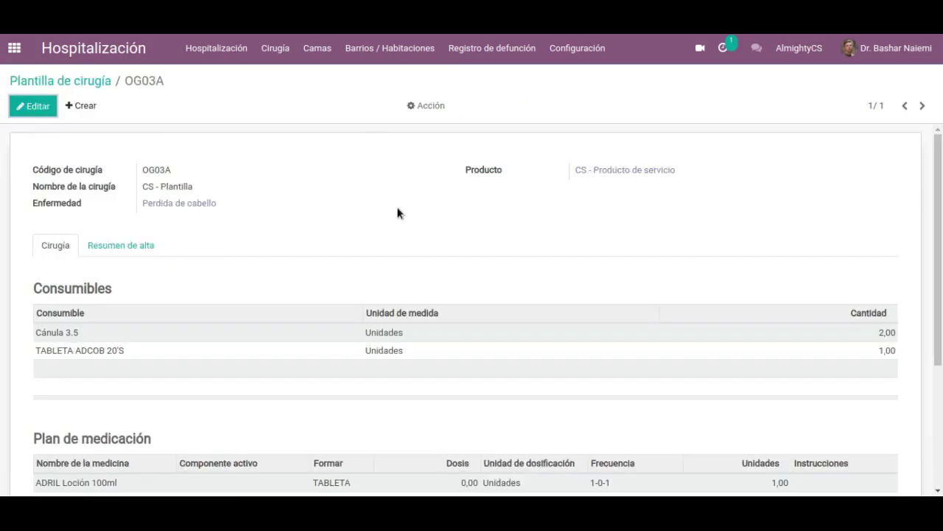
scroll(397, 205, "down", 3)
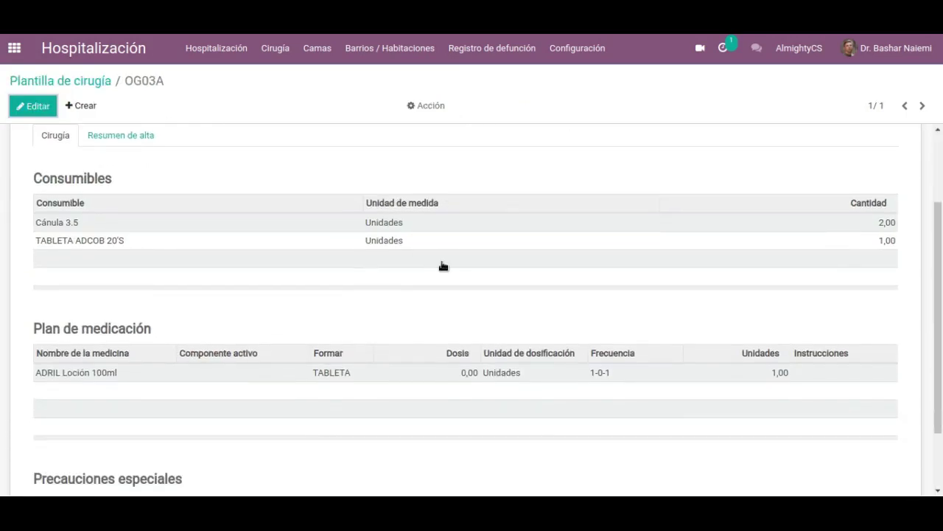
scroll(444, 266, "down", 2)
scroll(444, 268, "up", 5)
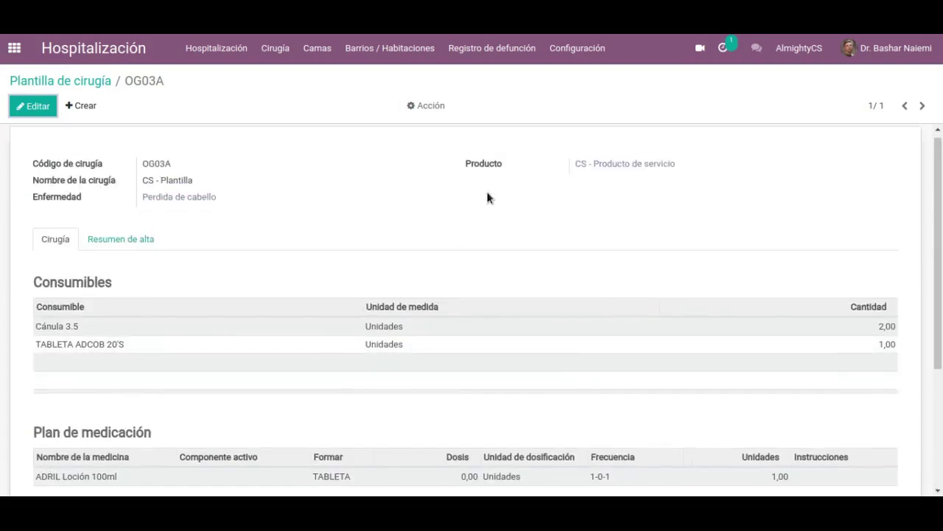
Review the Edificio Sur hospital building record and the OT-02 operating theatre record
left_click(582, 59)
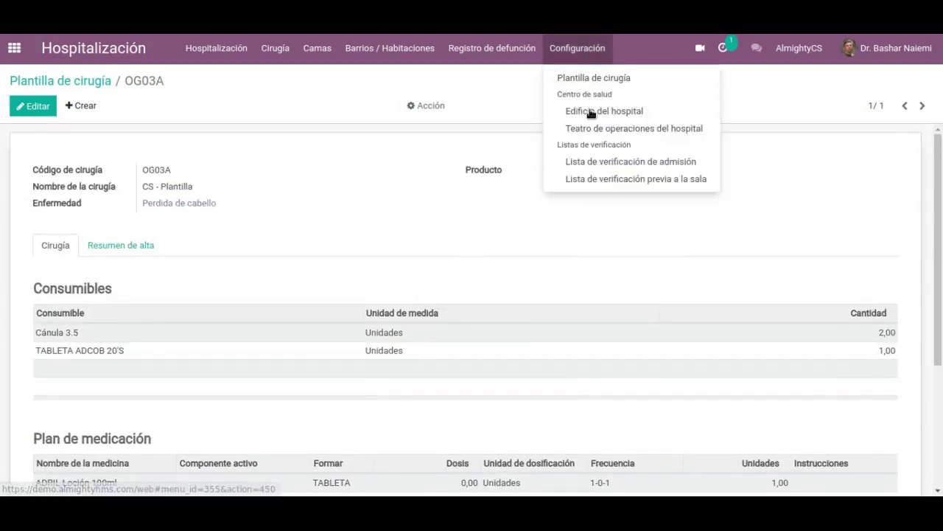
left_click(588, 112)
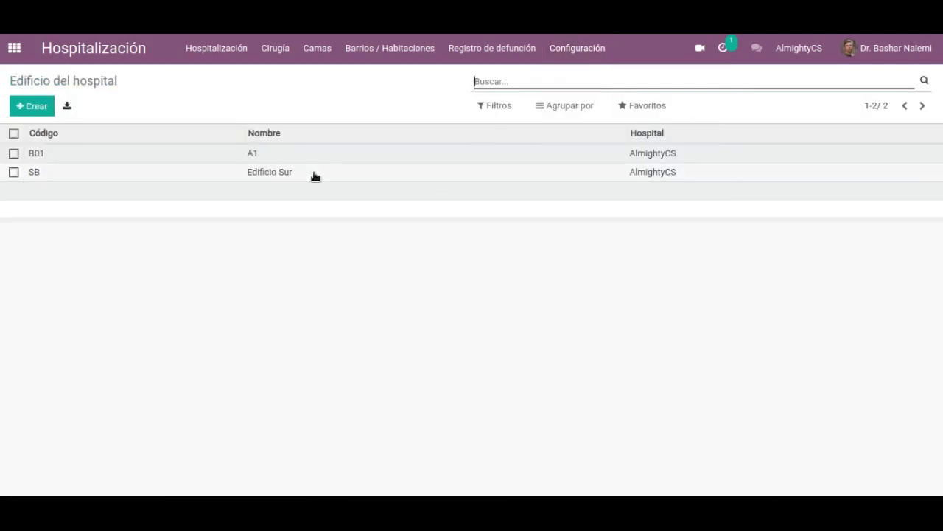
left_click(316, 174)
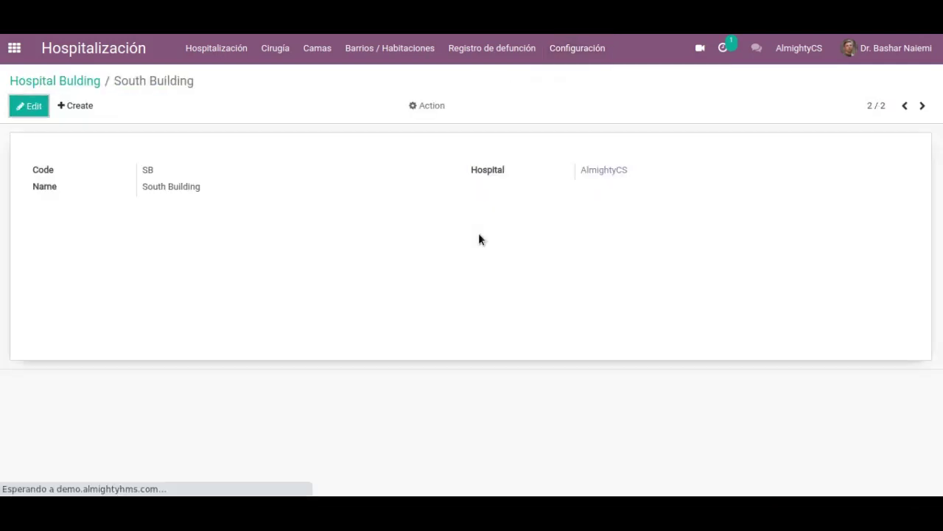
left_click(592, 53)
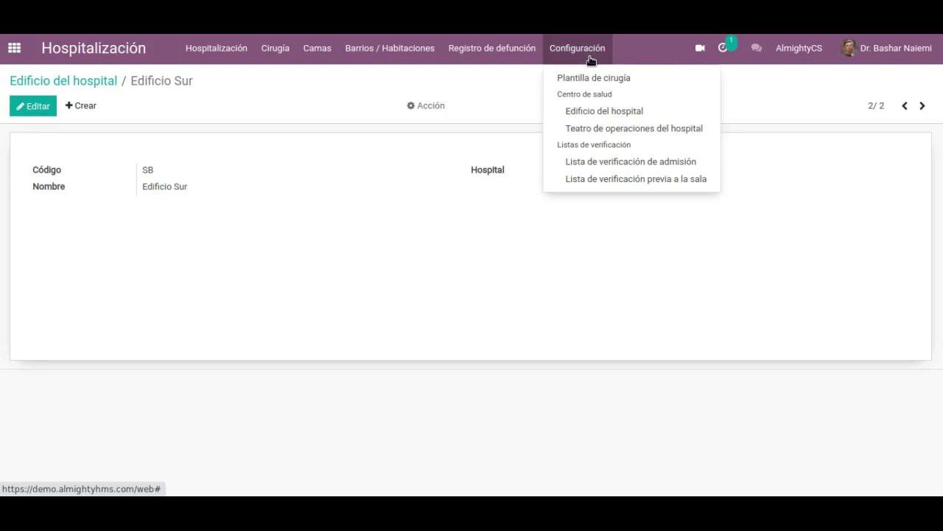
left_click(604, 131)
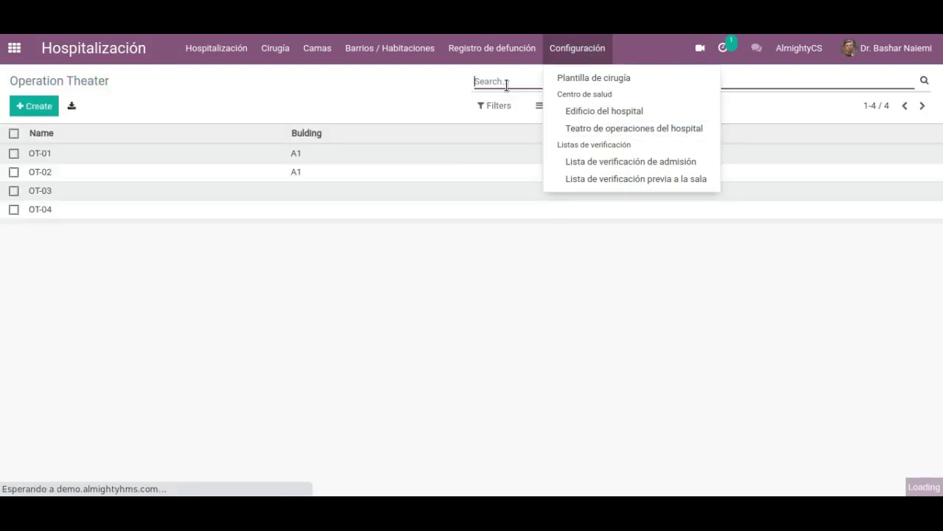
left_click(67, 173)
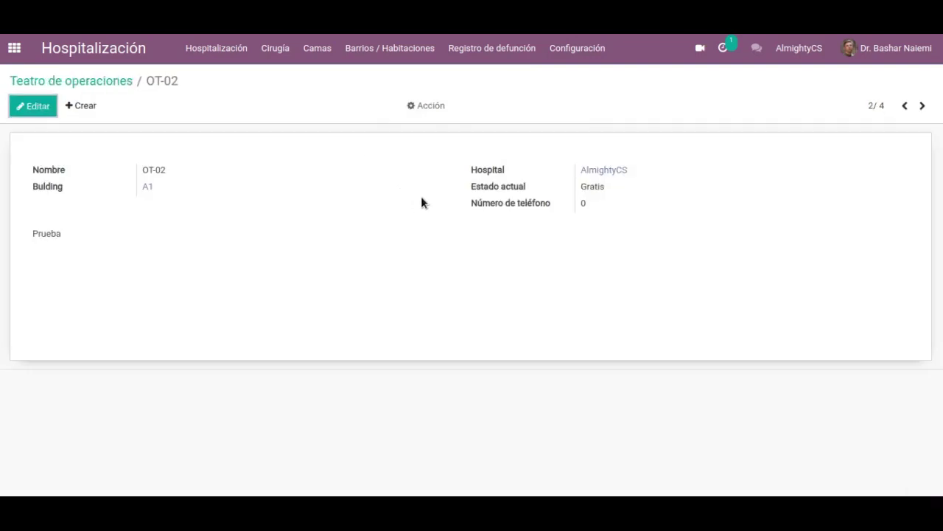
Review the admission checklist items and open a blank new item form in the pre-ward checklist
left_click(569, 54)
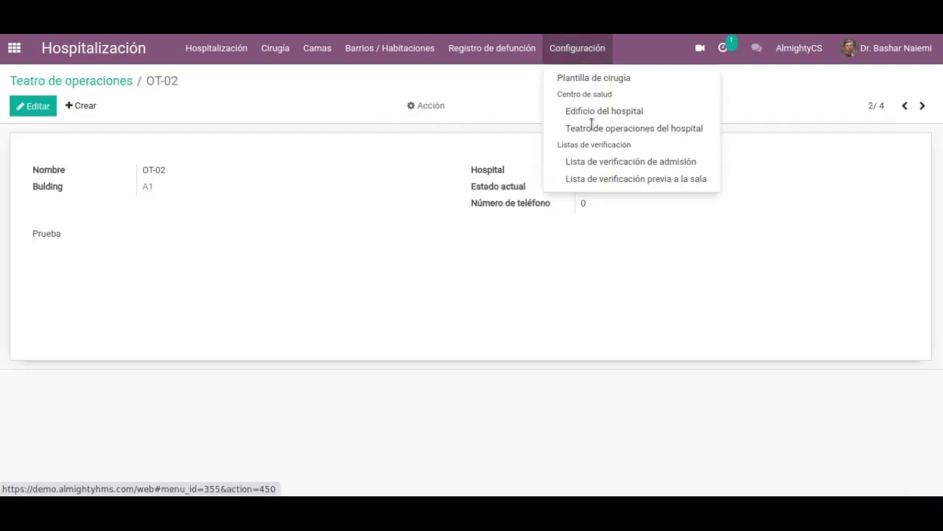
left_click(597, 163)
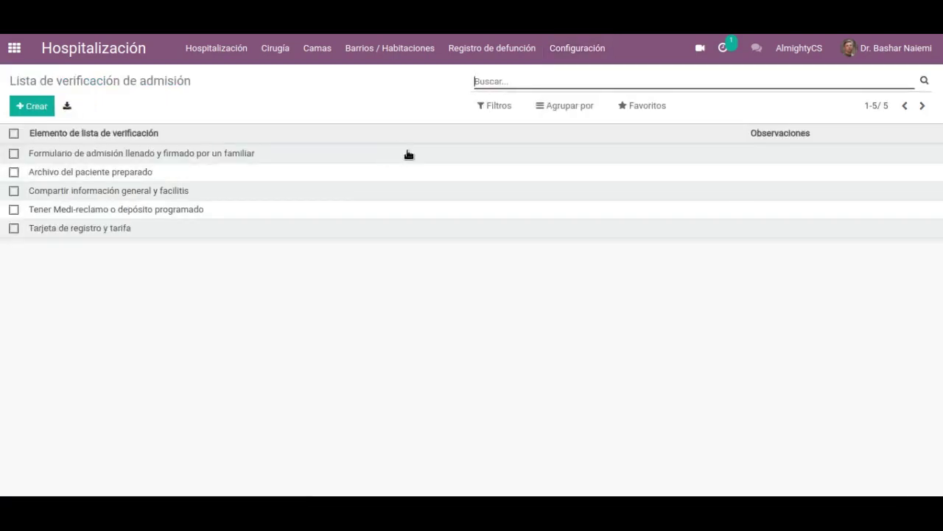
left_click(578, 54)
left_click(594, 178)
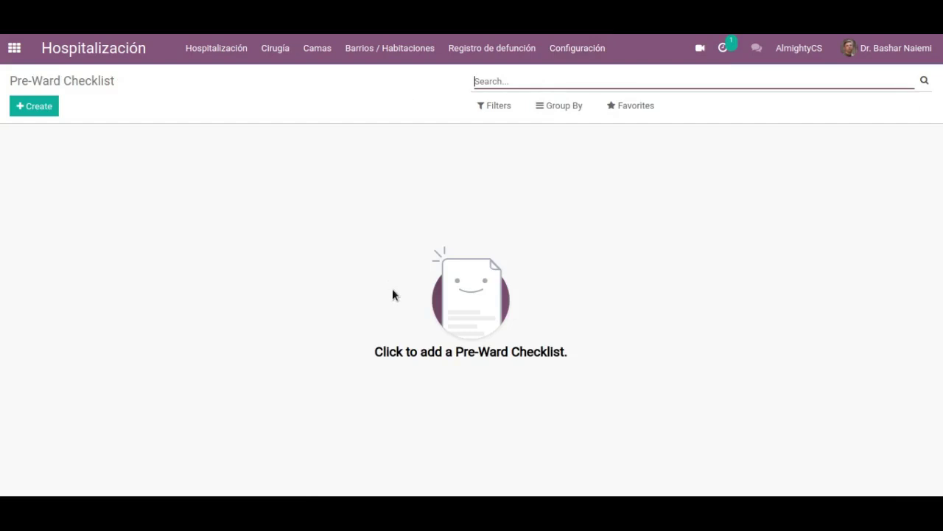
left_click(40, 109)
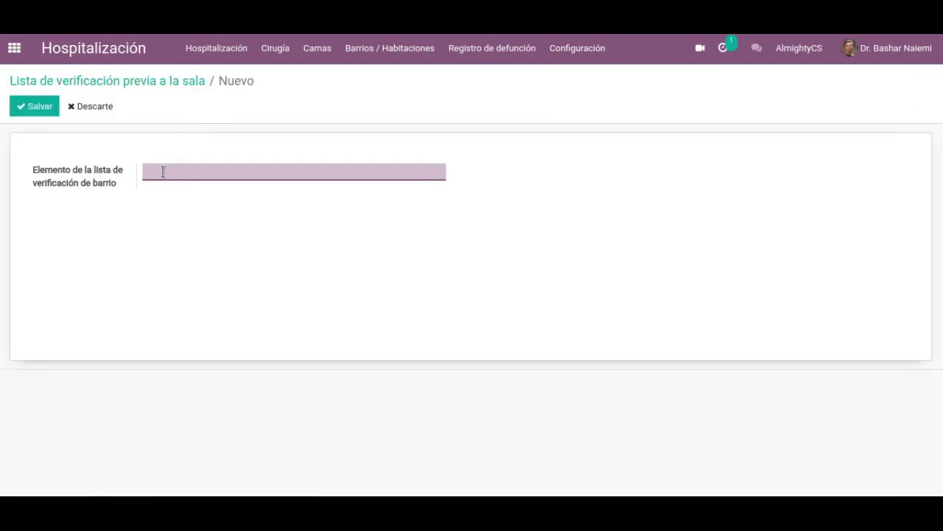
left_click(163, 171)
left_click(354, 125)
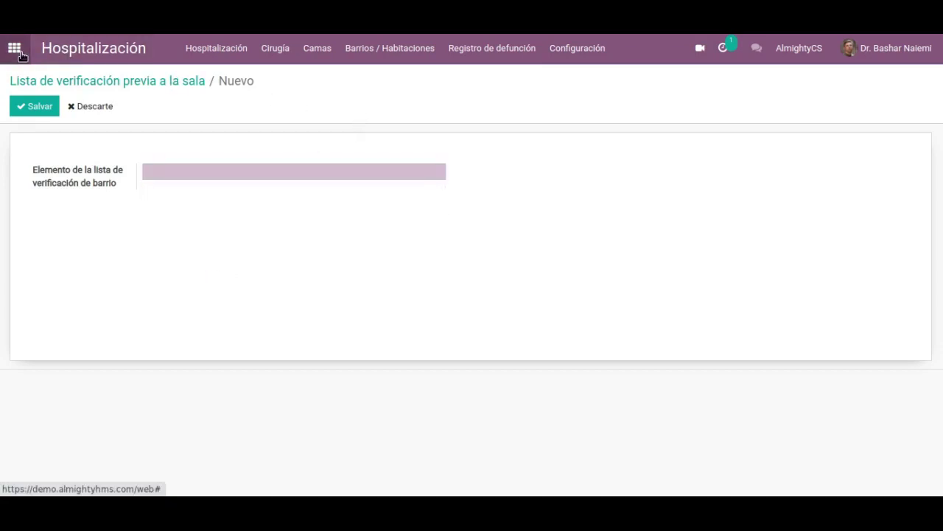
Switch to the laboratory module and create a new lab request with a patient selected
left_click(16, 51)
left_click(610, 271)
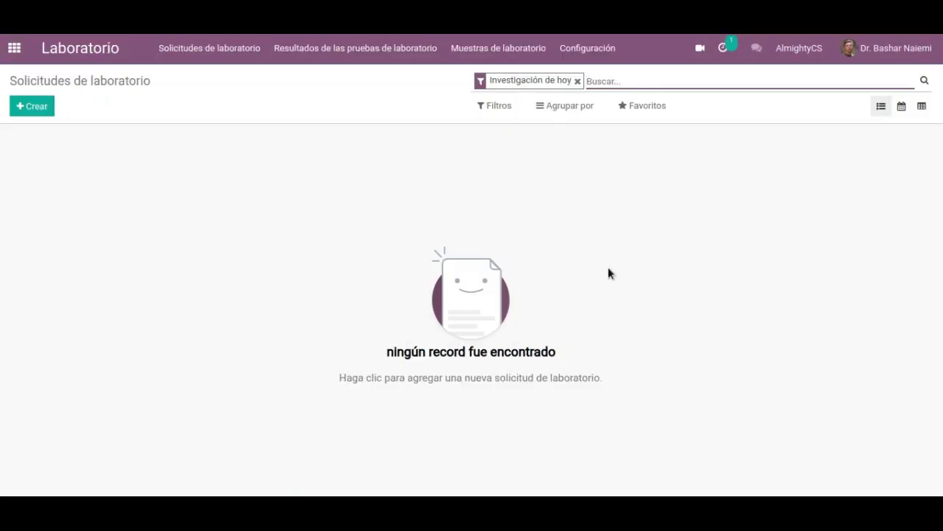
left_click(37, 108)
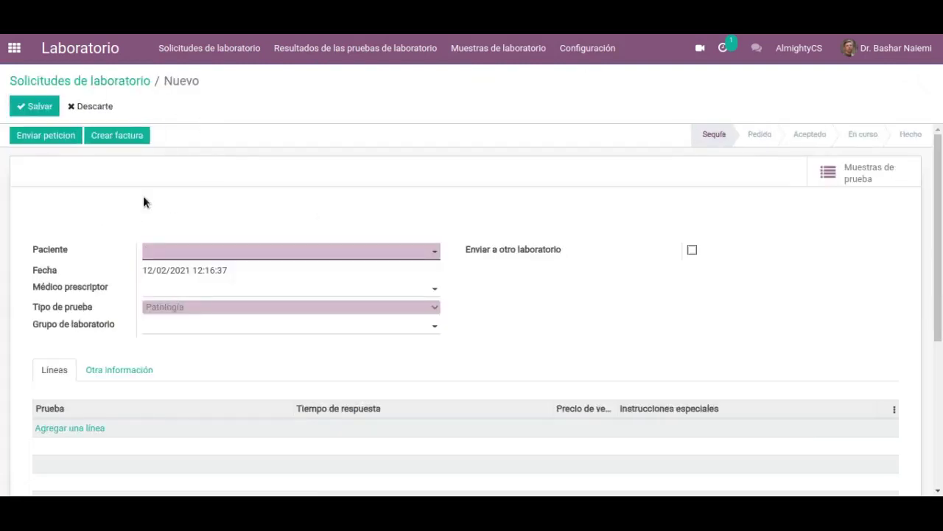
left_click(250, 253)
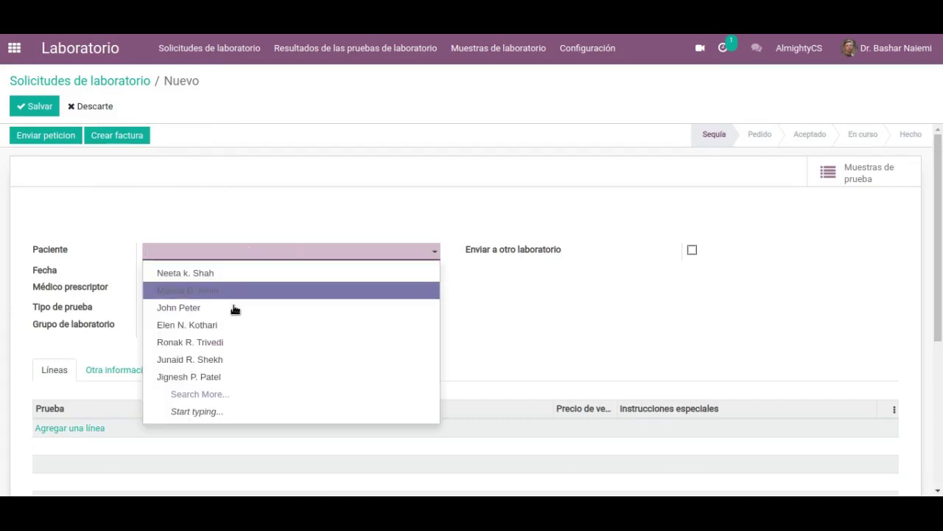
left_click(234, 296)
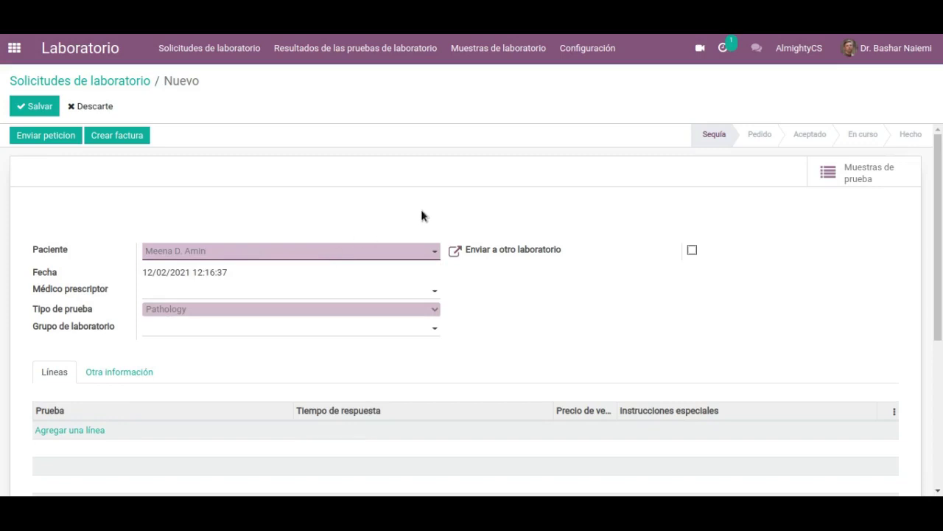
Add the PTT [85730] test as a line on the new lab request
scroll(500, 279, "down", 1)
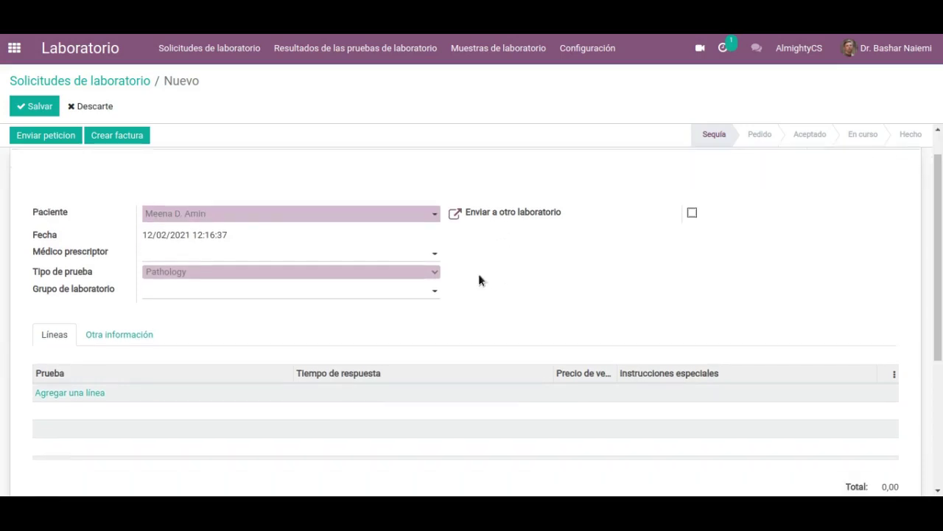
left_click(87, 359)
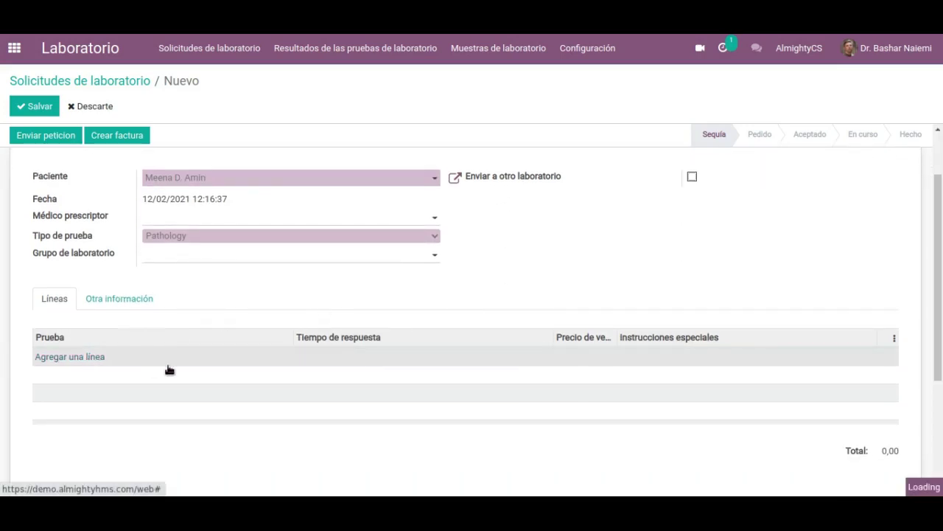
left_click(287, 358)
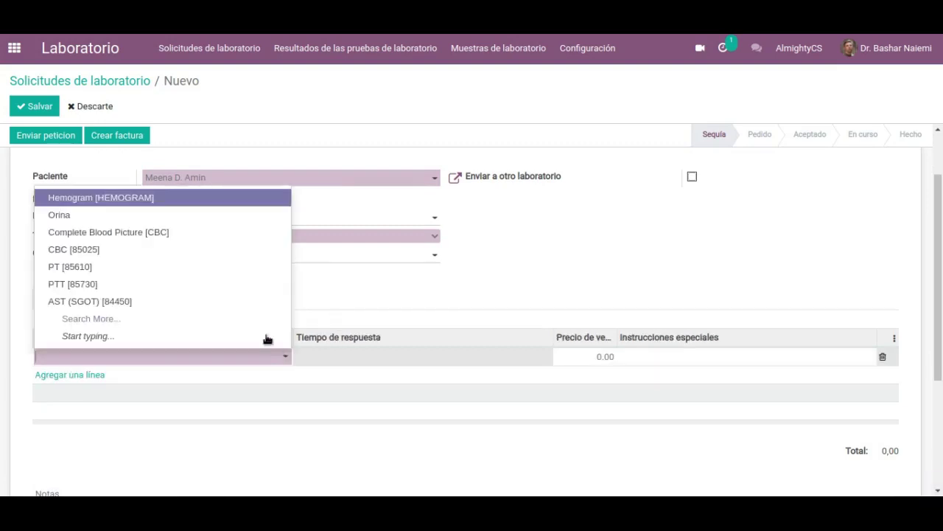
left_click(226, 281)
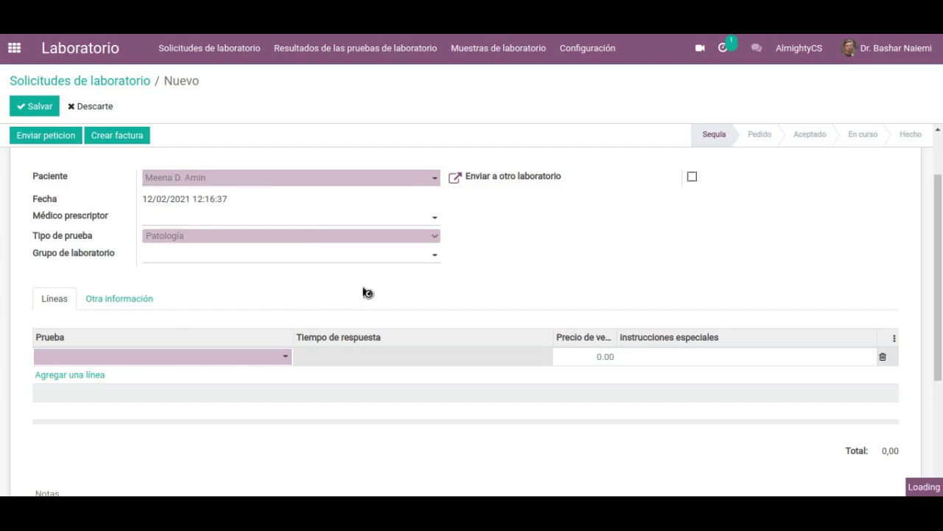
left_click(578, 306)
scroll(579, 306, "down", 3)
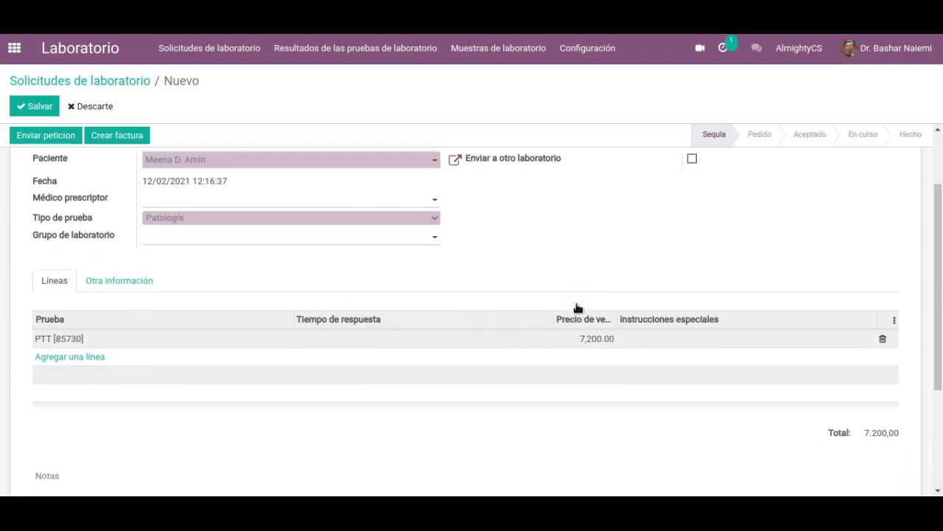
Open the new lab request's test samples and return to the lab requests list
scroll(565, 389, "up", 3)
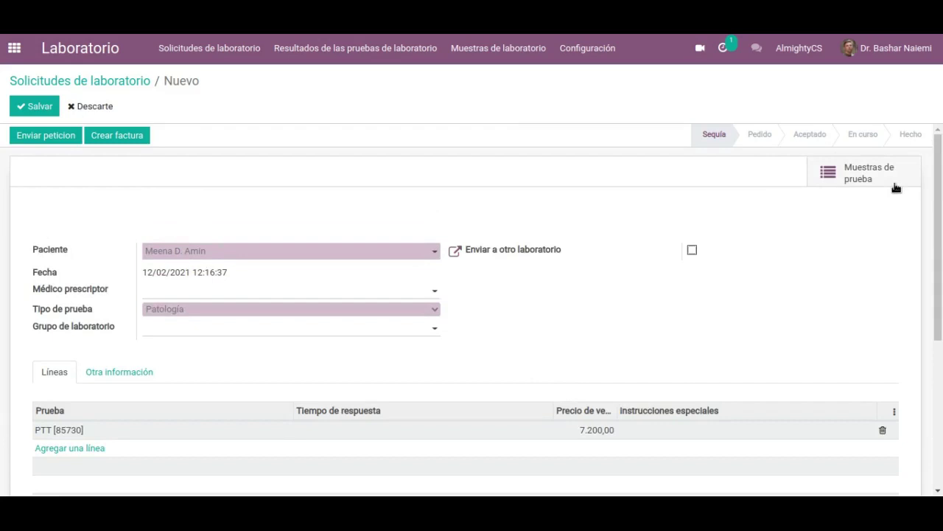
left_click(844, 182)
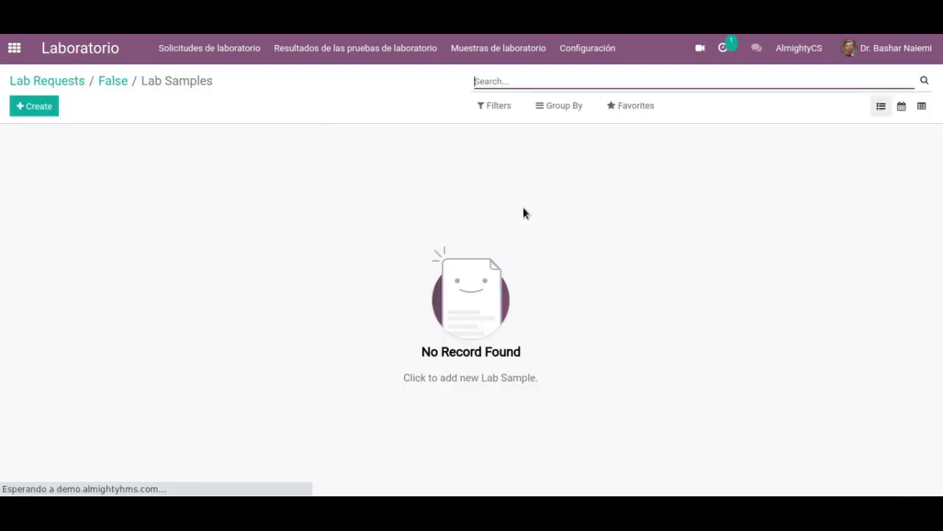
left_click(53, 84)
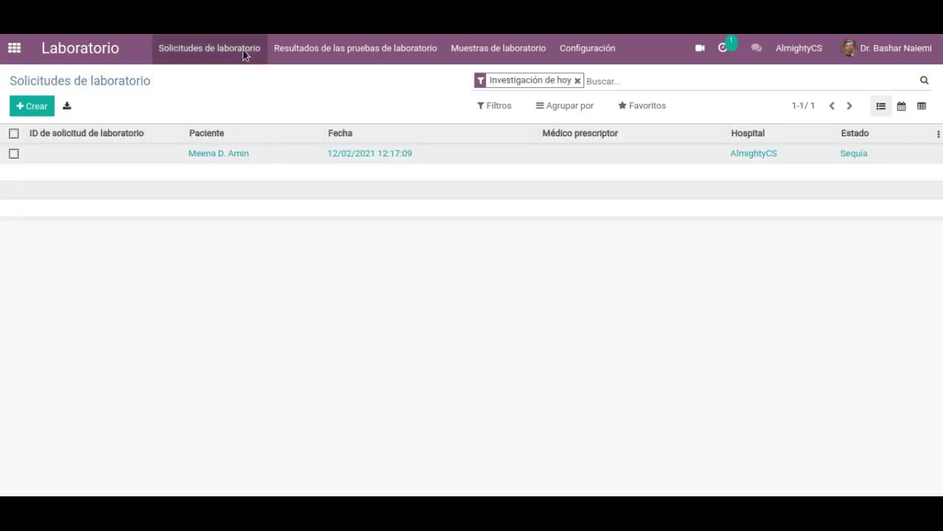
Open the Hemogram lab test result dated 02/05/2021 and review its details and diagnosis parameters
left_click(304, 54)
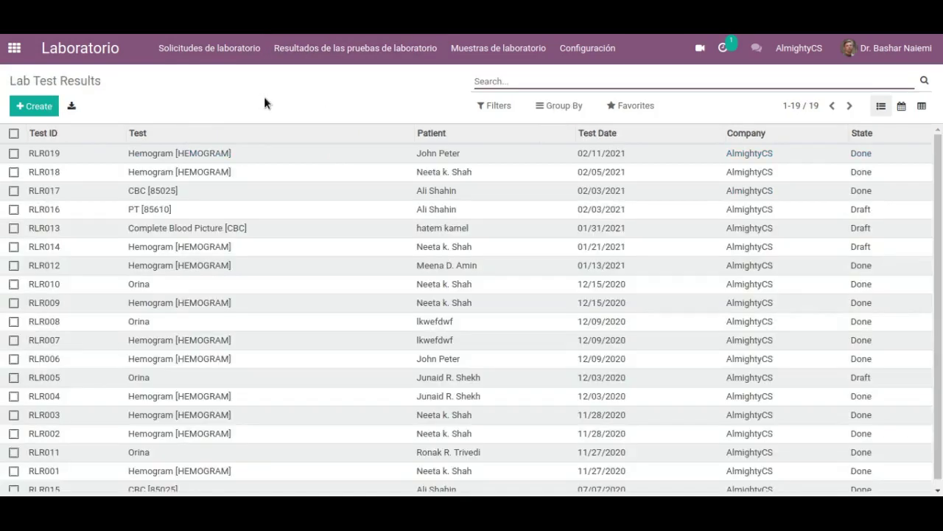
left_click(233, 173)
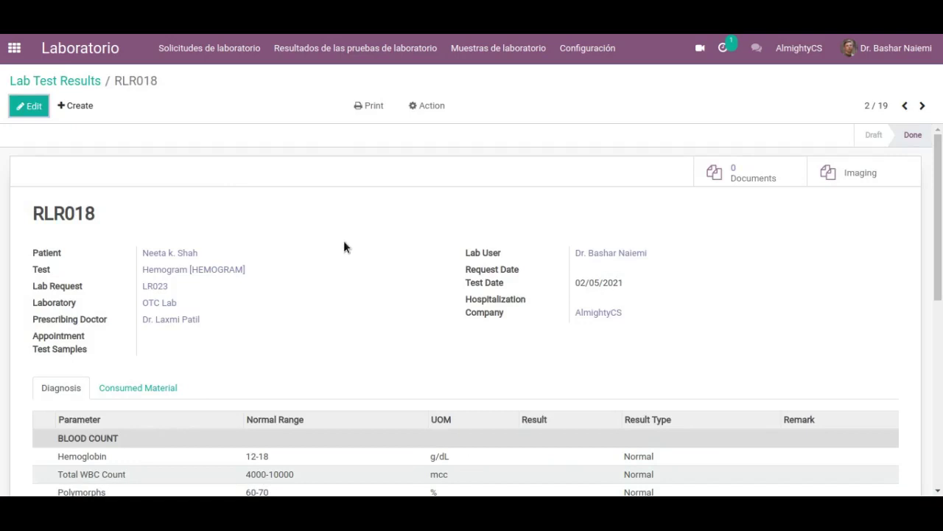
scroll(345, 240, "down", 2)
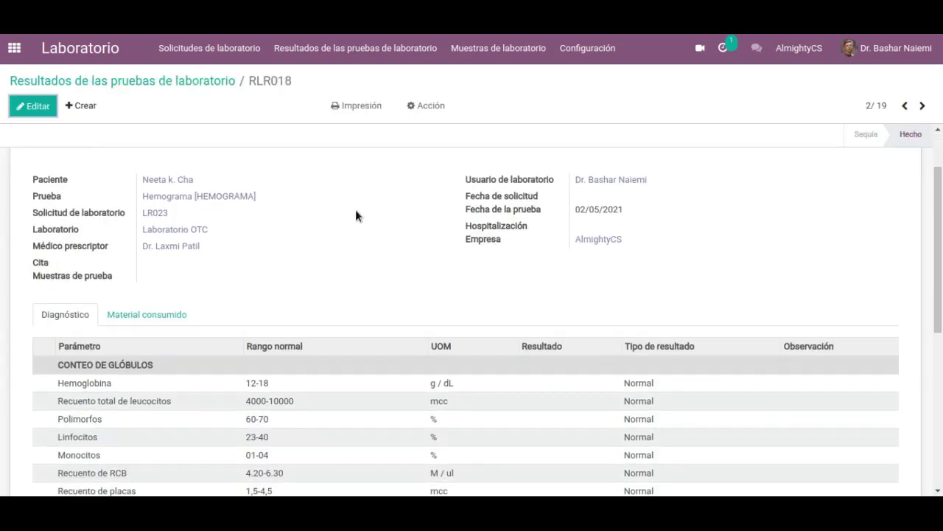
scroll(356, 211, "down", 3)
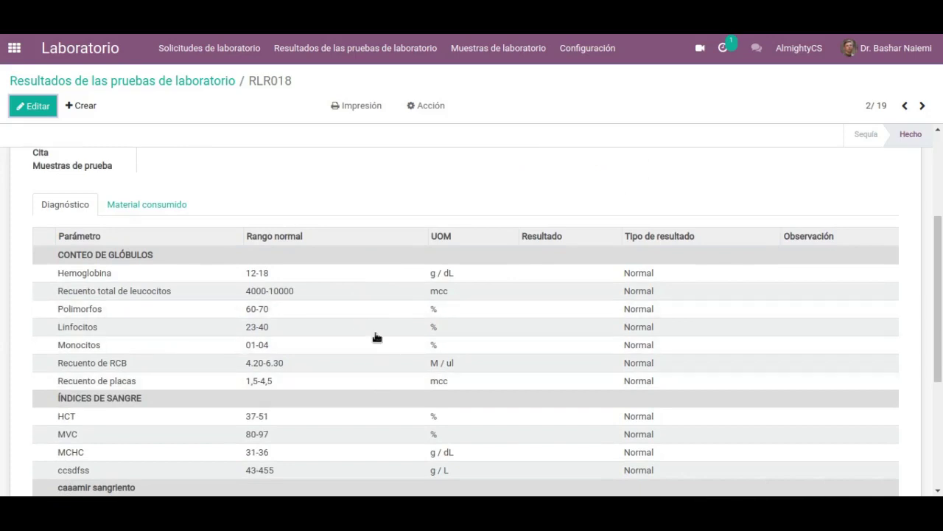
scroll(380, 322, "down", 2)
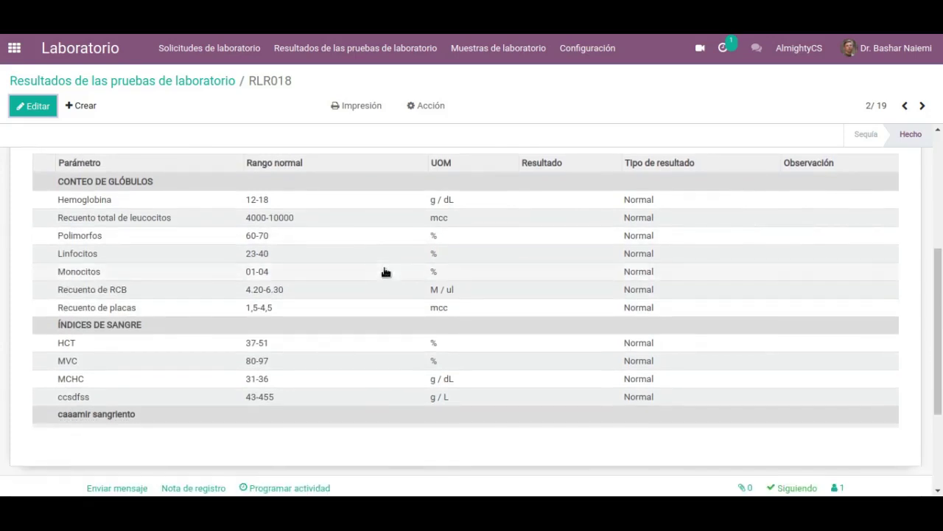
scroll(386, 272, "down", 3)
scroll(386, 272, "up", 3)
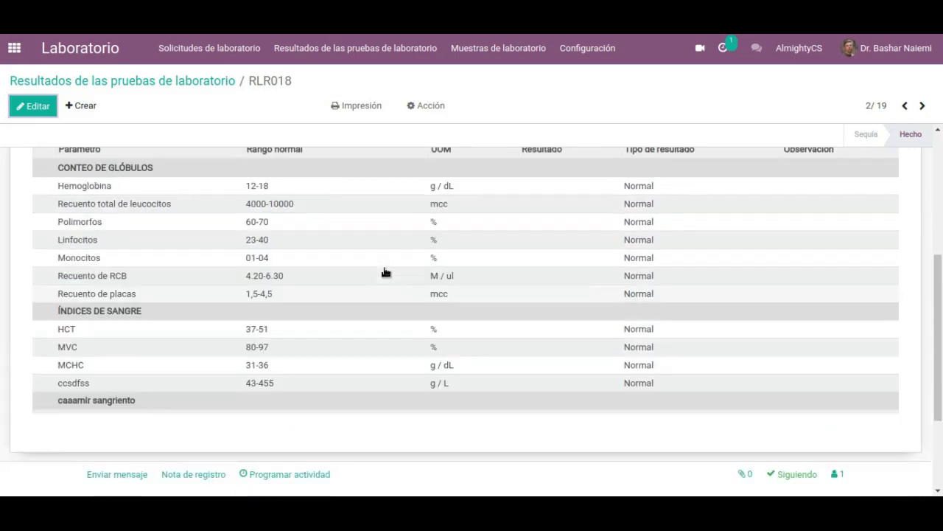
Review the consumed material and general details of the Hemogram lab test result
scroll(385, 272, "up", 4)
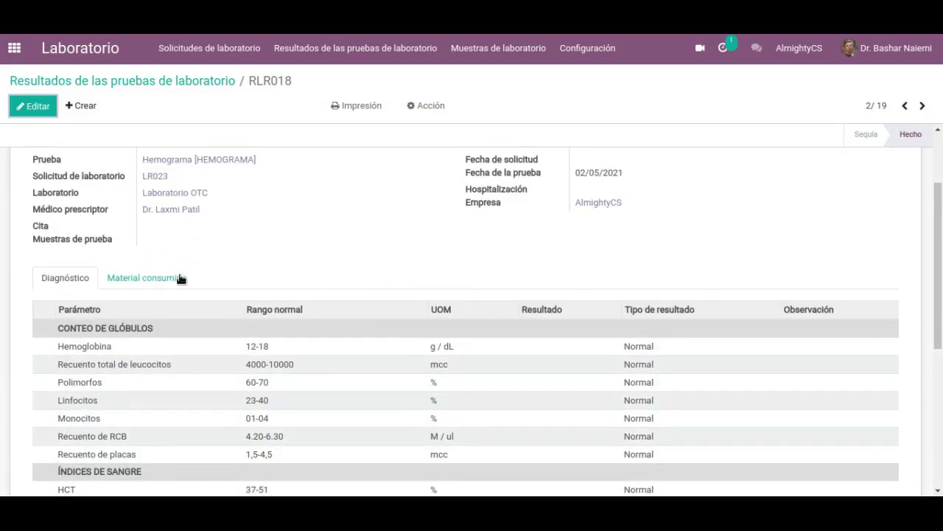
left_click(180, 279)
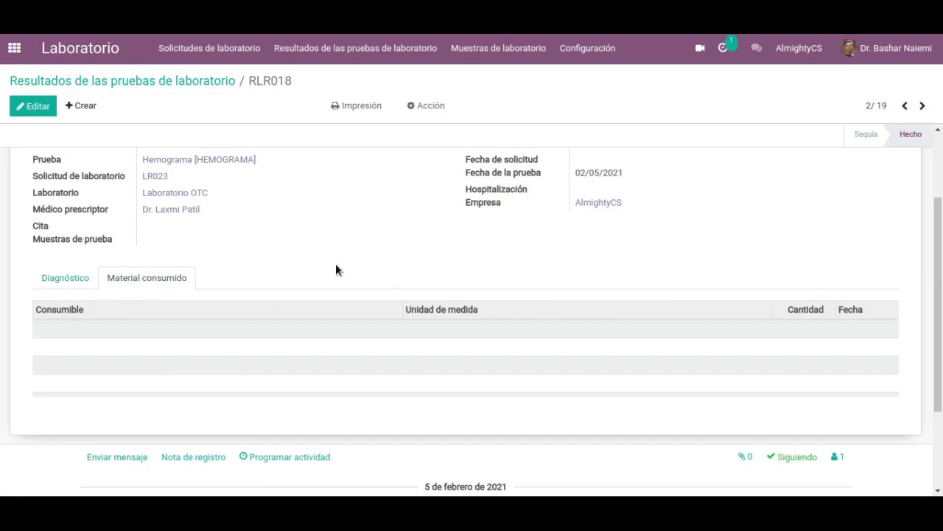
scroll(335, 265, "up", 2)
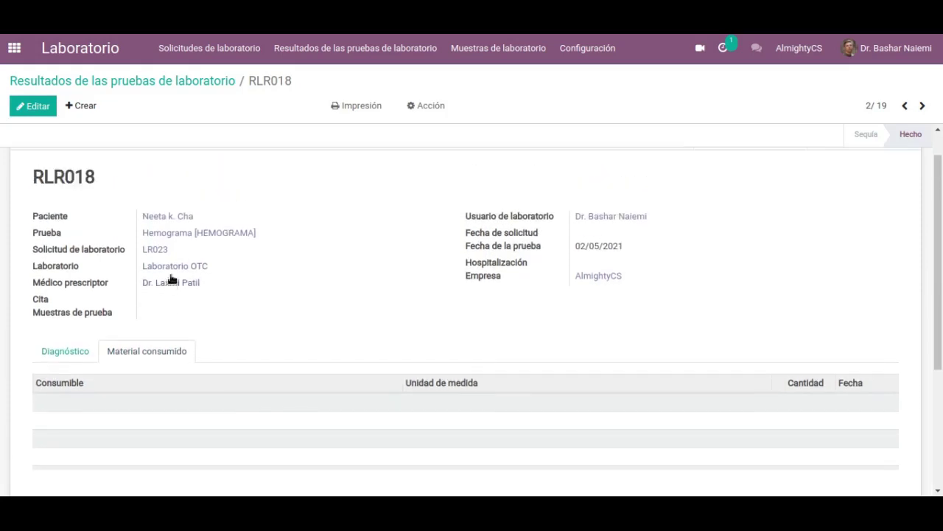
scroll(478, 244, "up", 1)
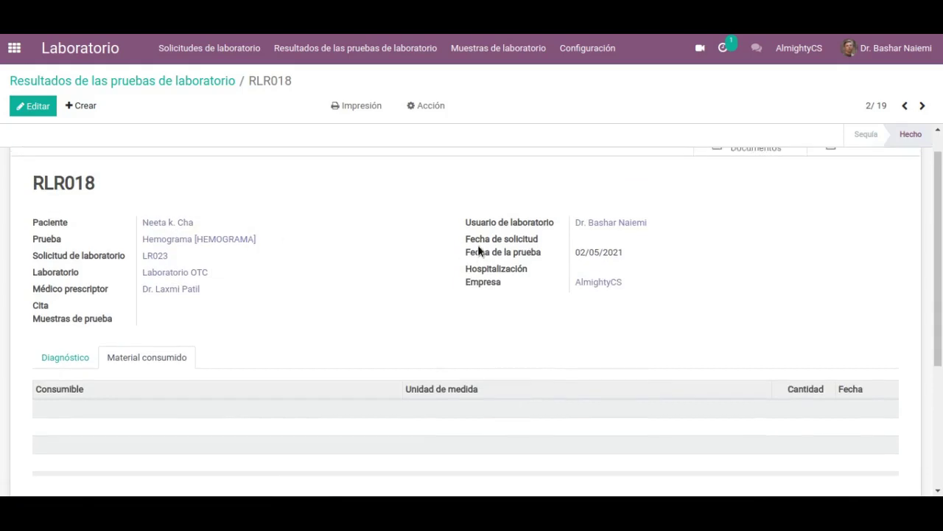
Open the Hemogram result's attached documents, then reopen the result and try to preview its imaging
left_click(745, 177)
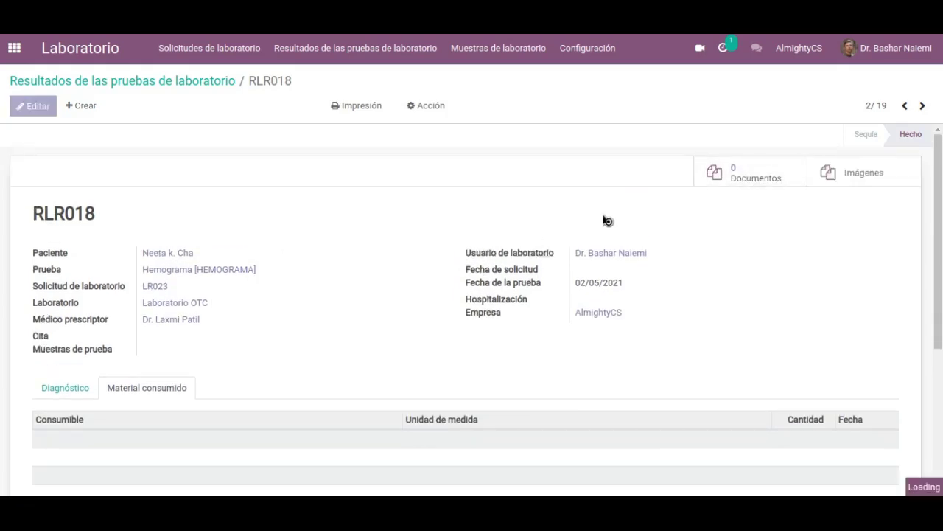
left_click(26, 47)
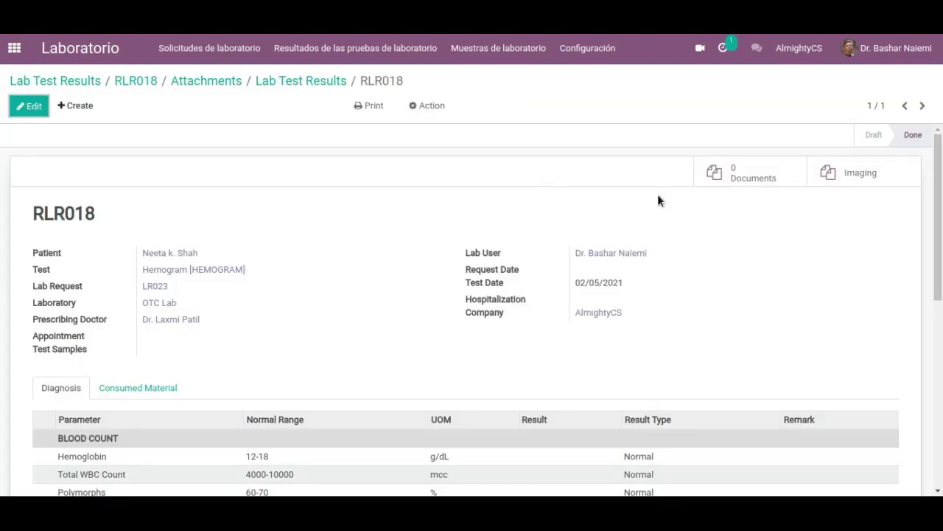
left_click(863, 177)
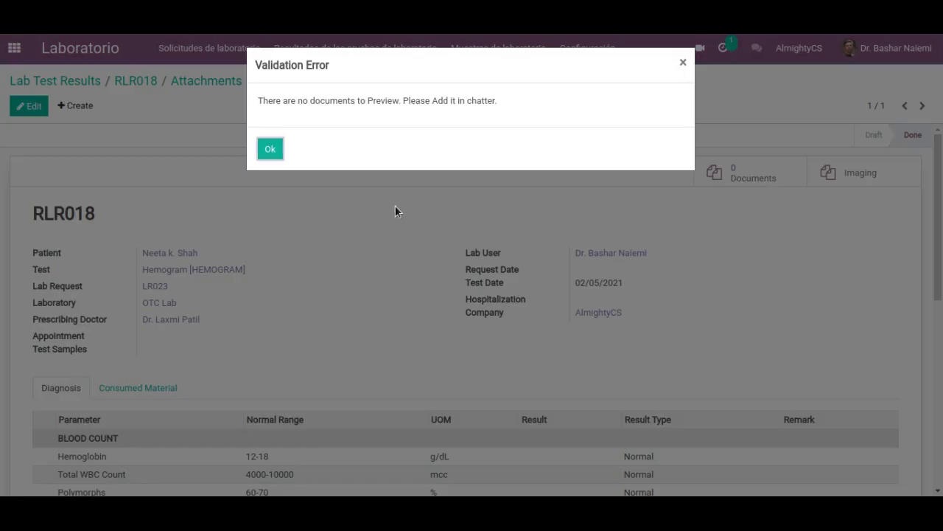
left_click(269, 151)
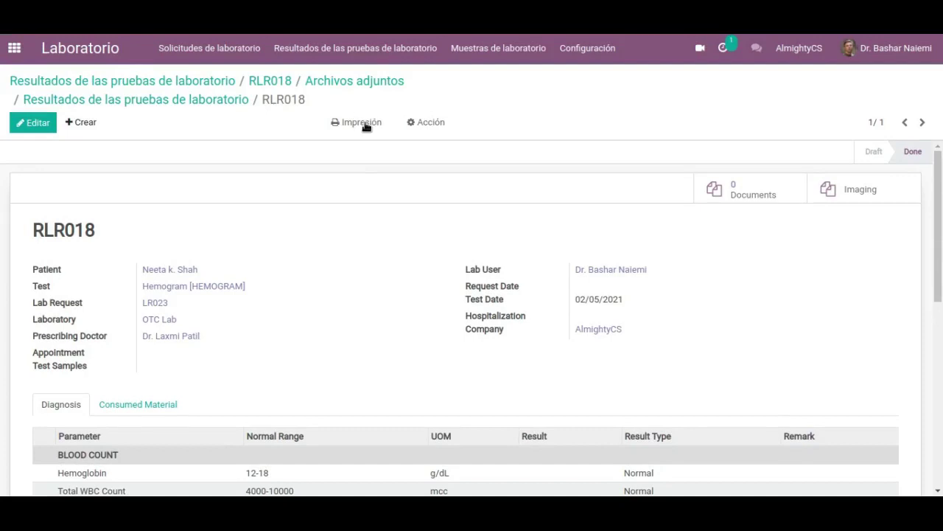
Check the print and action options available for the Hemogram lab test result
left_click(365, 124)
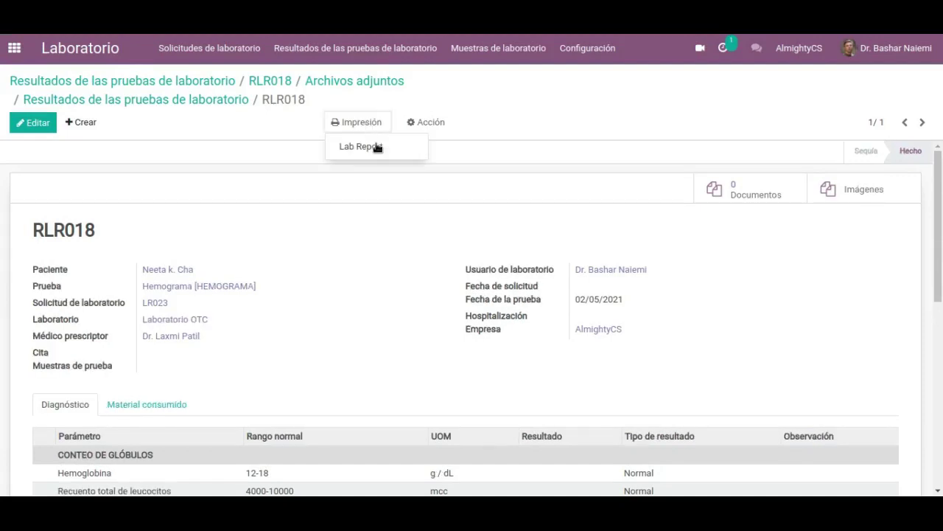
left_click(424, 120)
left_click(508, 97)
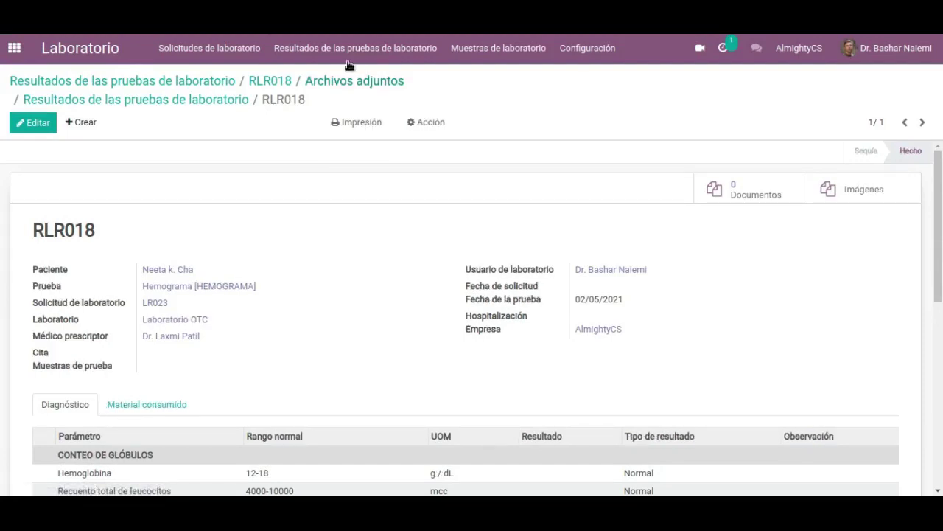
Start a new laboratory sample with an existing lab request selected
left_click(483, 50)
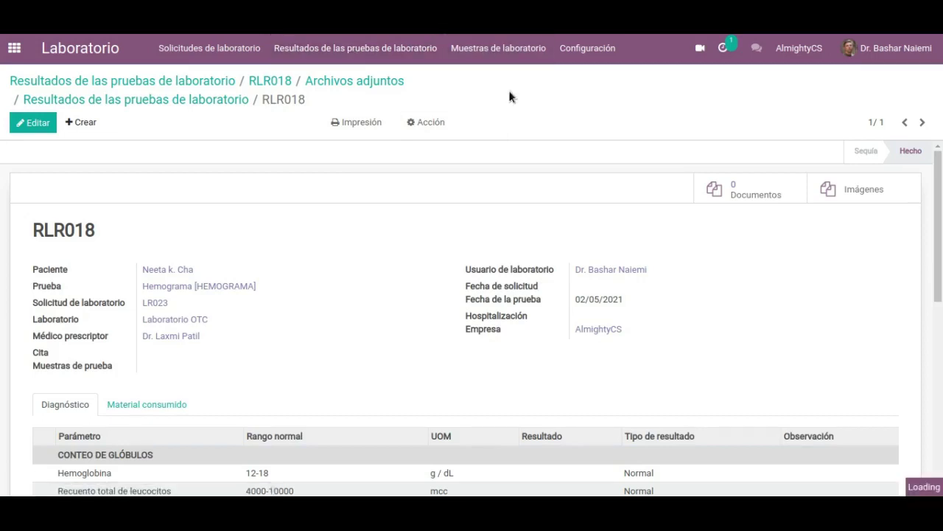
left_click(41, 106)
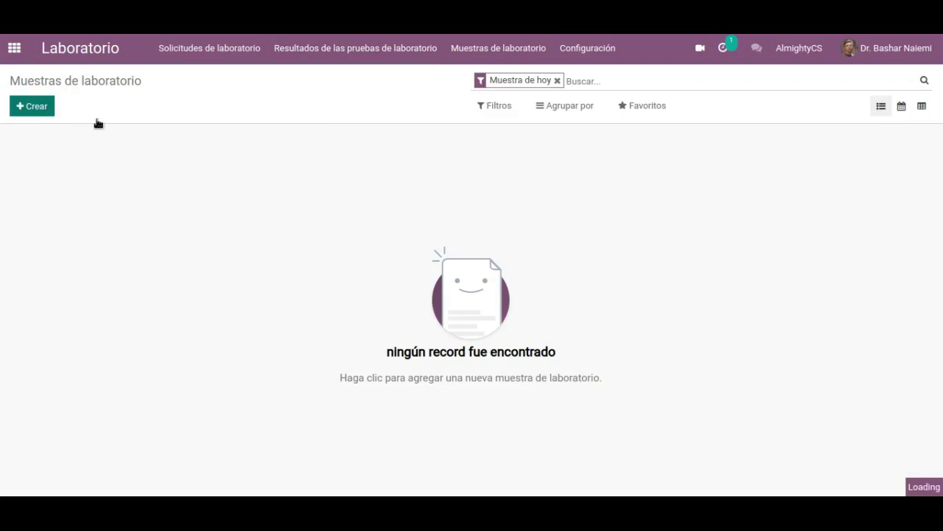
left_click(279, 218)
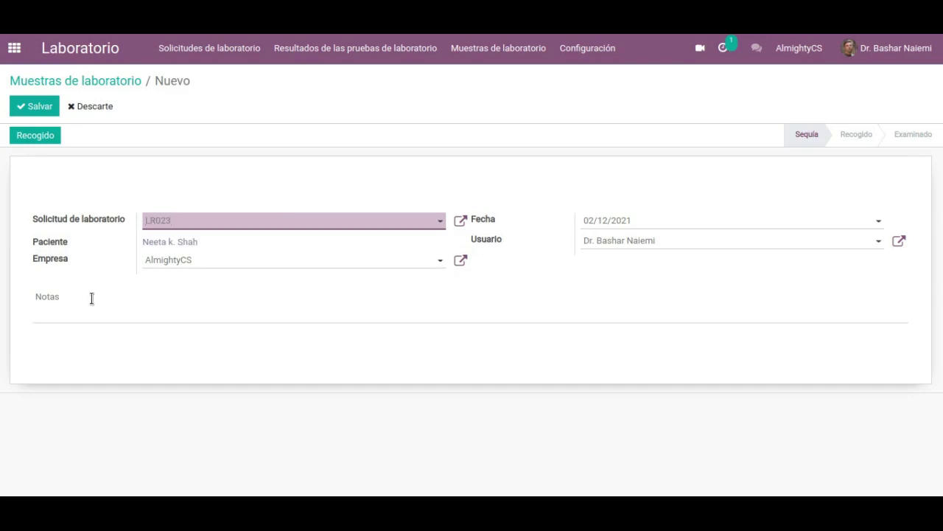
left_click(387, 311)
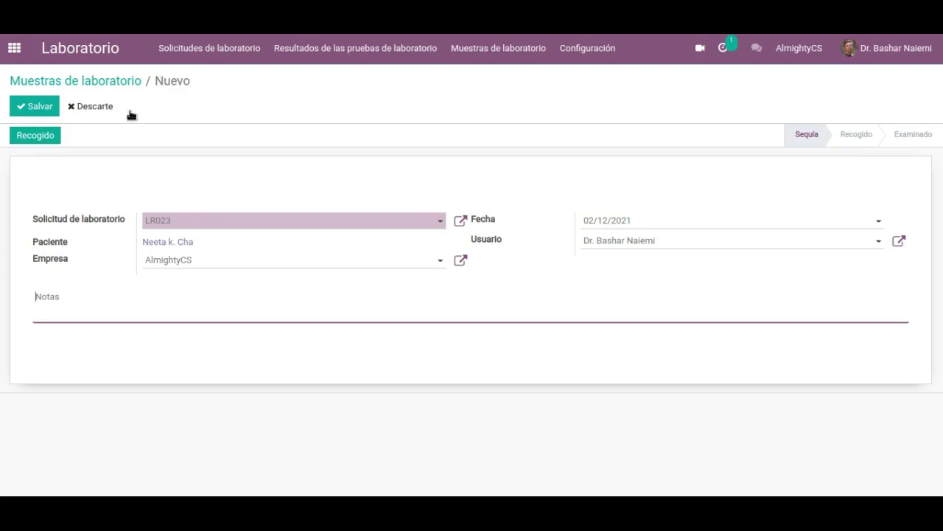
Discard the unsaved sample and review the ALT (SGPT) laboratory test's diagnosis parameters, consumed material and available actions
left_click(578, 58)
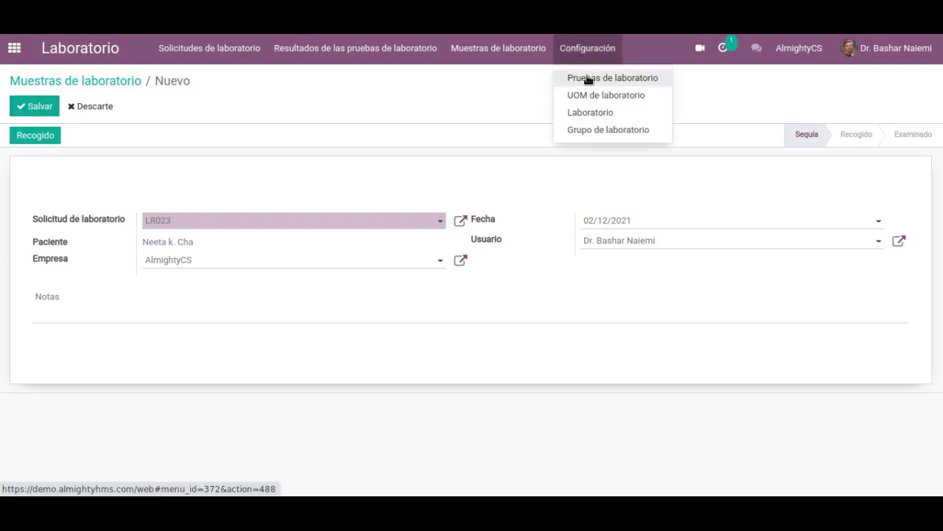
left_click(571, 78)
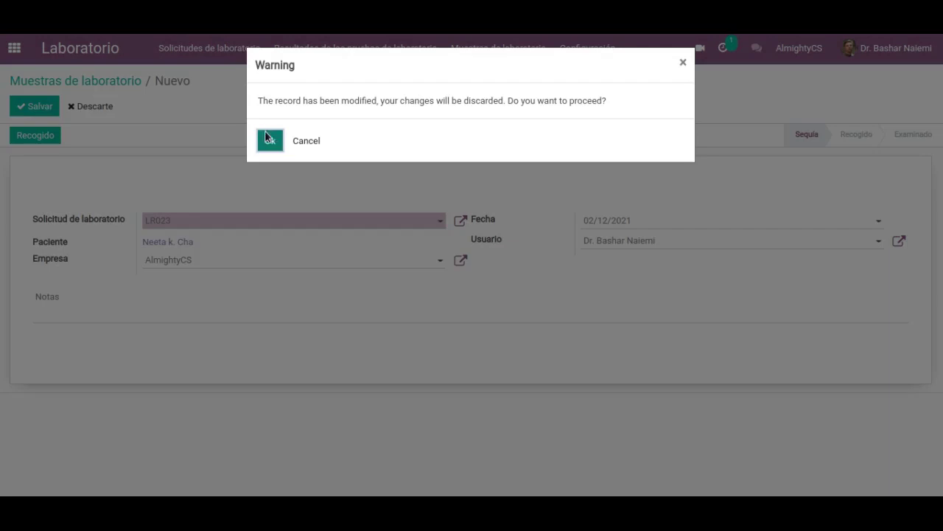
left_click(266, 133)
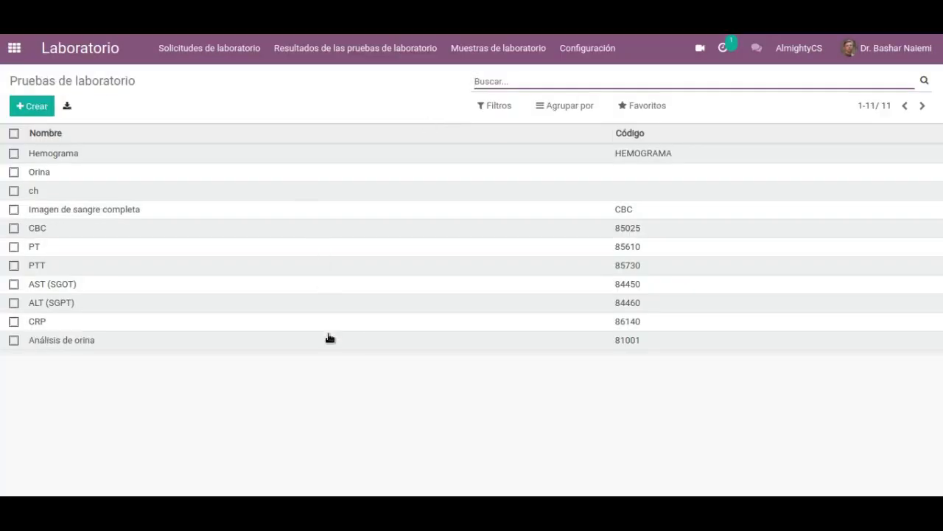
left_click(321, 303)
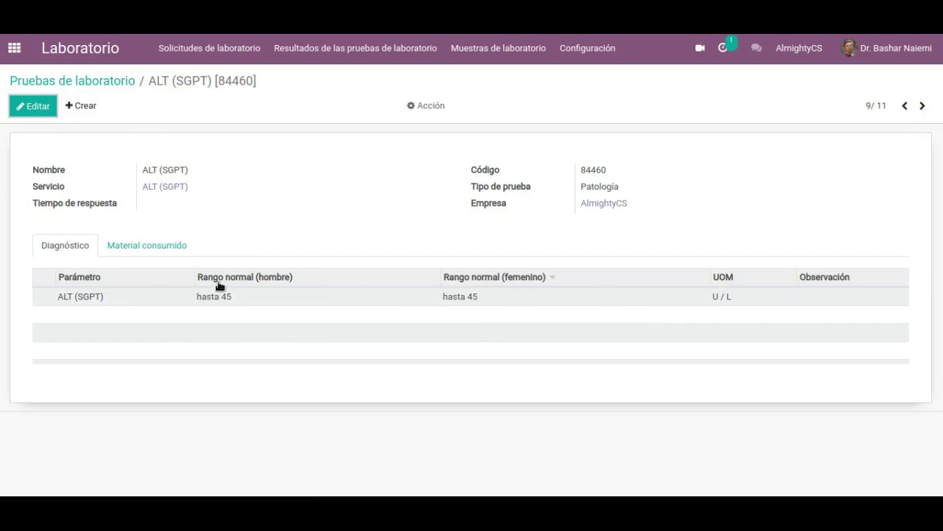
left_click(158, 247)
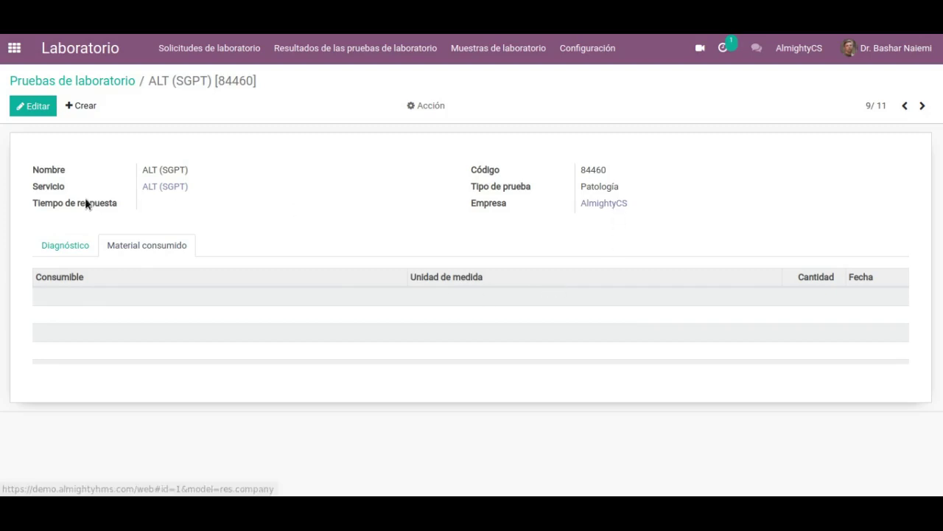
left_click(433, 105)
left_click(321, 155)
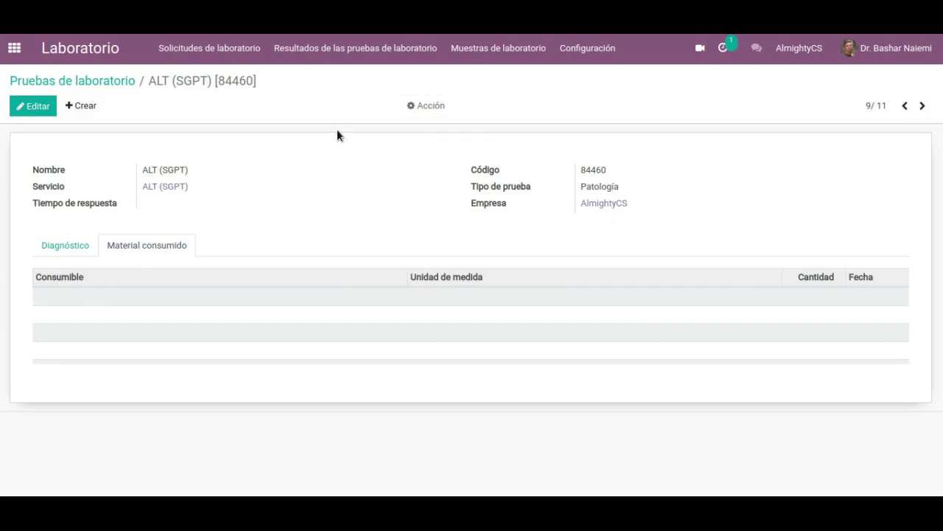
Show the laboratory units of measure and open the /Field unit for editing
left_click(580, 48)
left_click(574, 92)
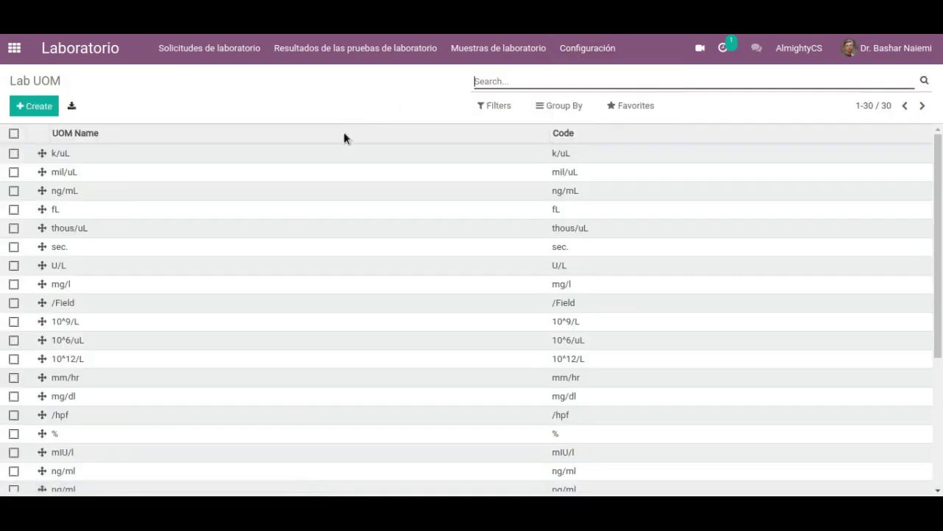
left_click(368, 302)
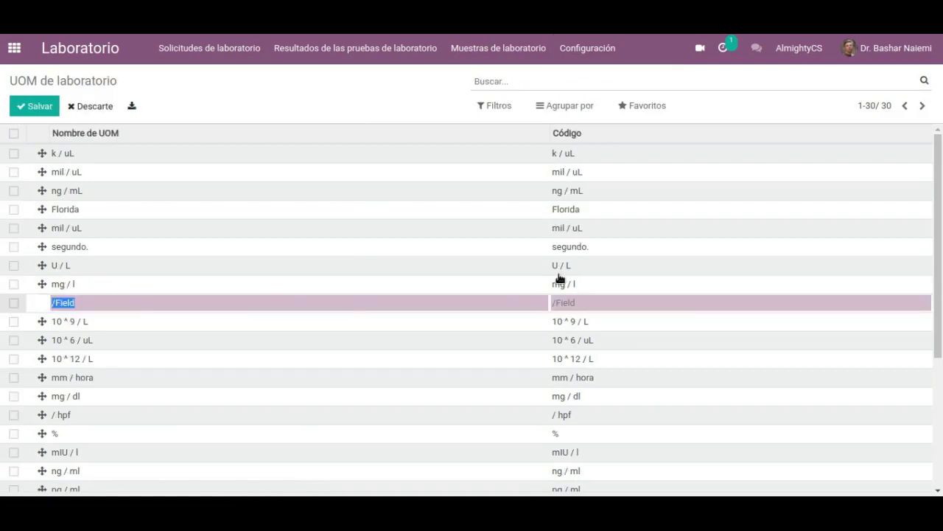
Show the configured laboratories and open the OTC Lab record
left_click(586, 49)
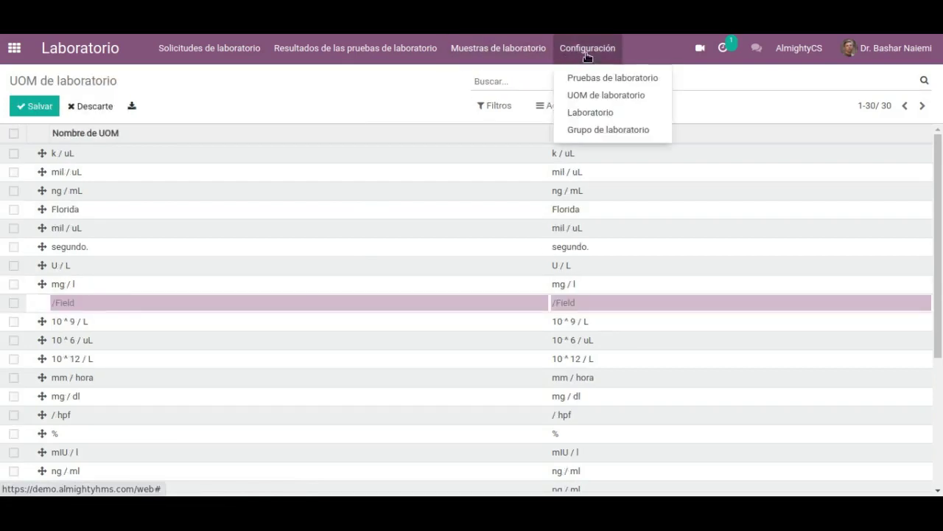
left_click(598, 113)
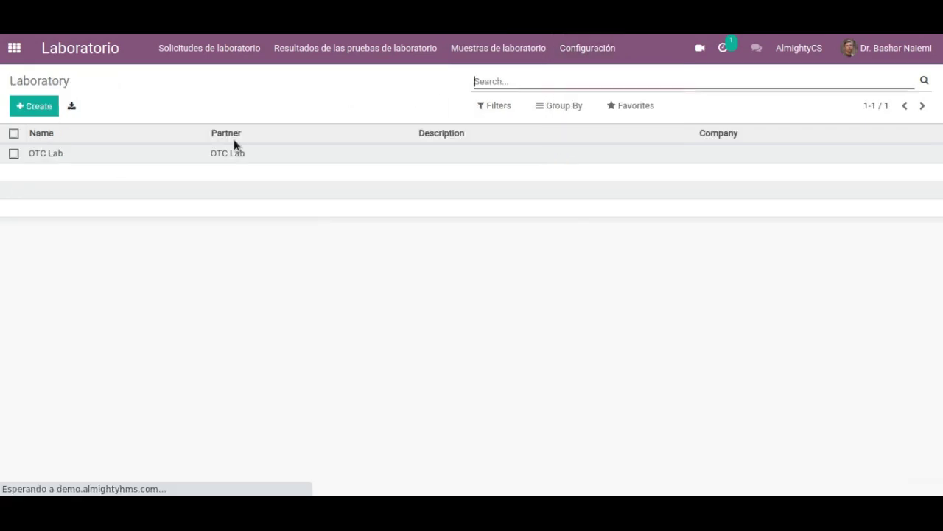
left_click(47, 155)
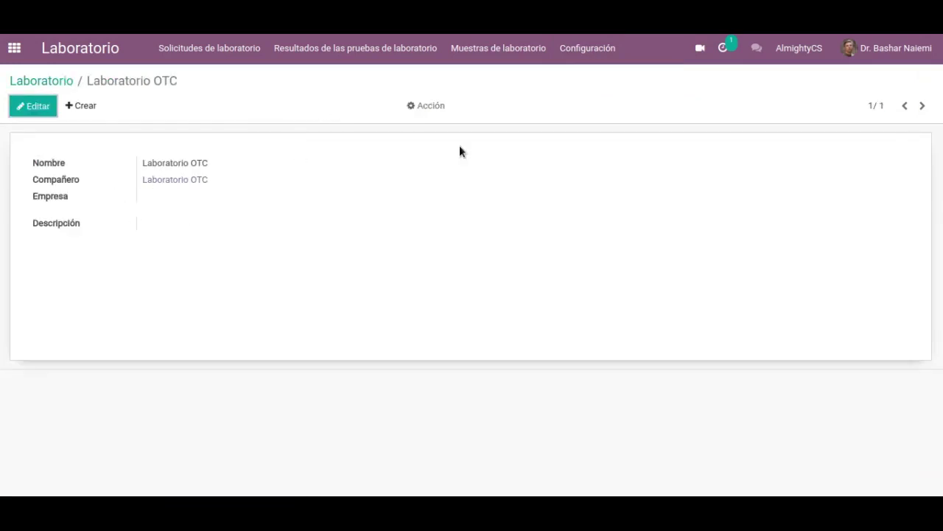
Open the aug_backup laboratory group and view the details of its Hemogram test line
left_click(591, 54)
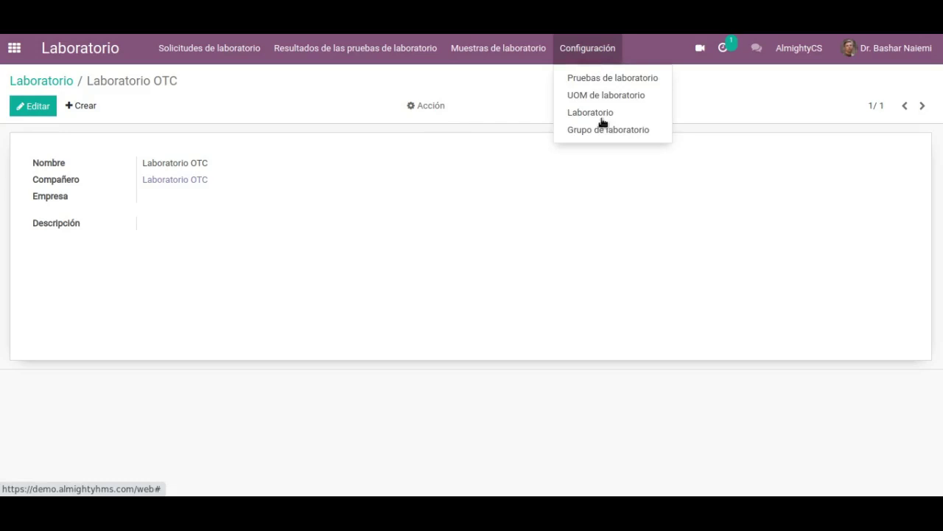
left_click(600, 130)
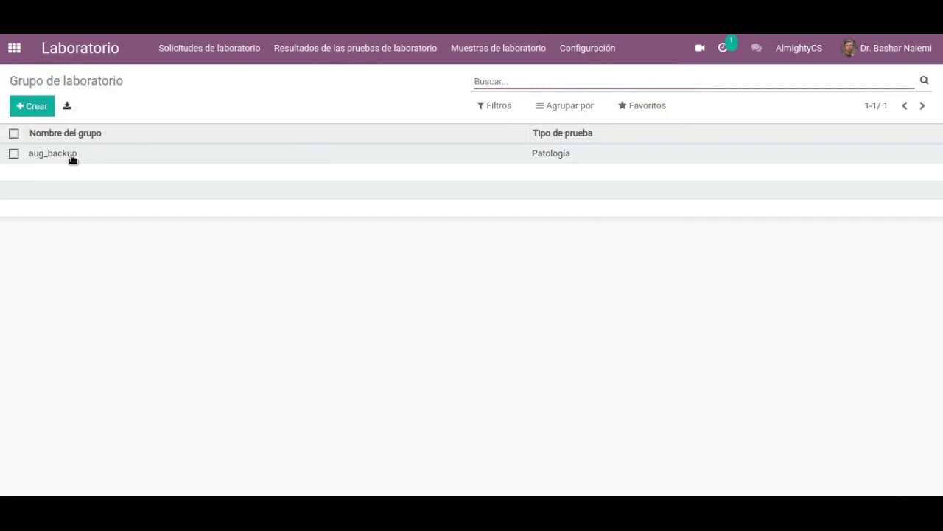
left_click(72, 158)
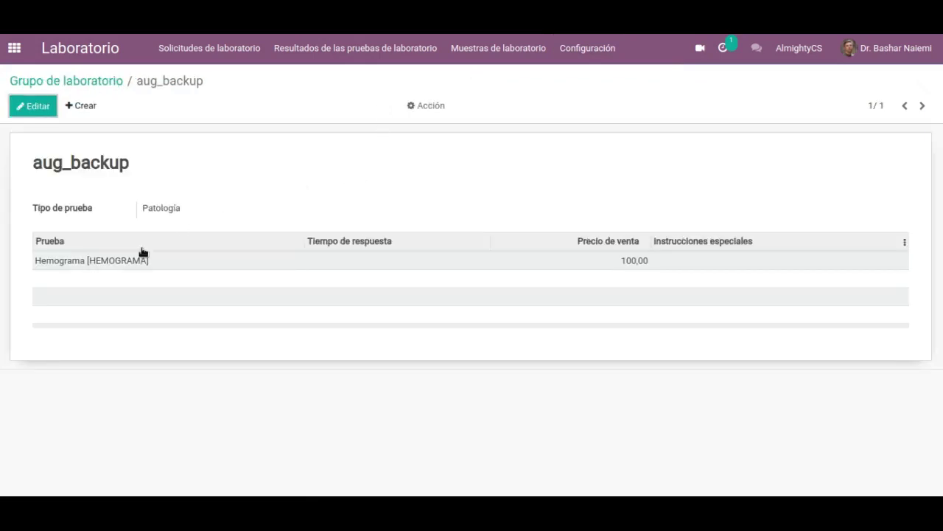
left_click(125, 264)
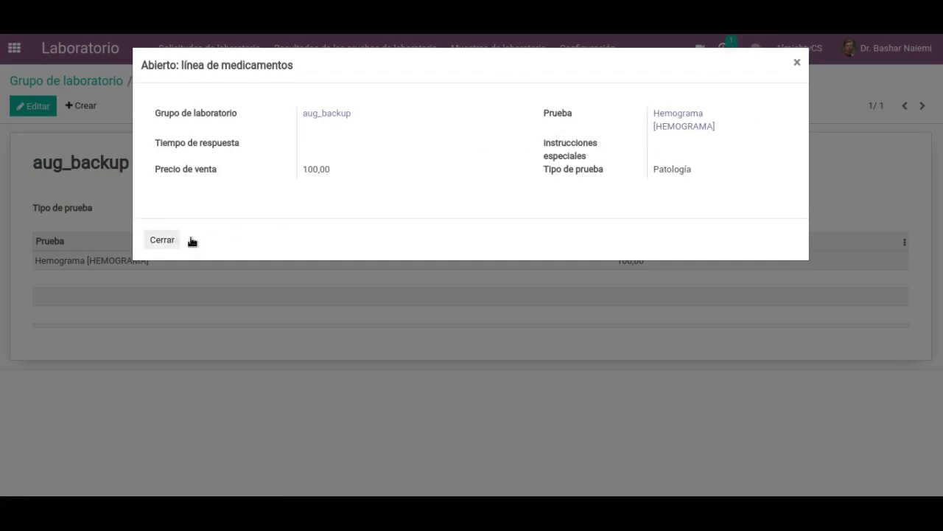
left_click(162, 239)
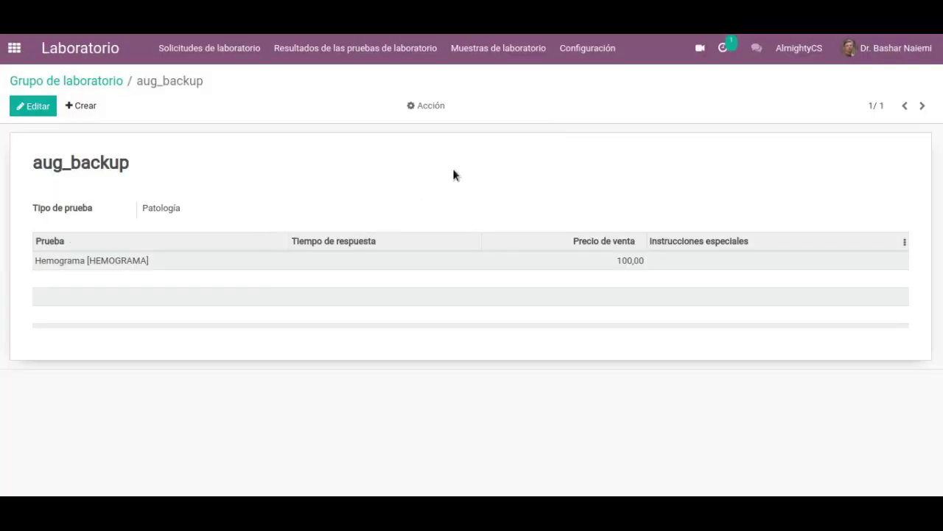
Switch to the physiotherapy module and create a new physiotherapy record with a patient selected
left_click(14, 48)
left_click(222, 350)
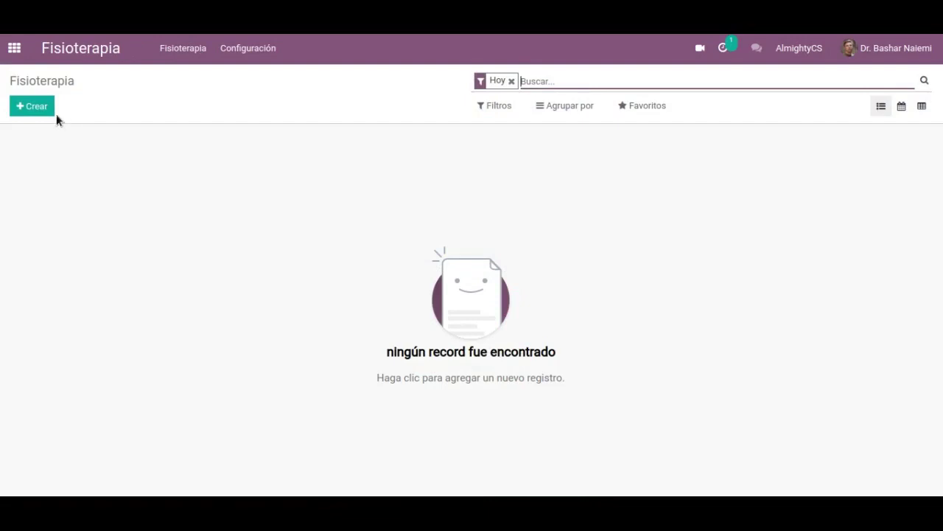
left_click(42, 109)
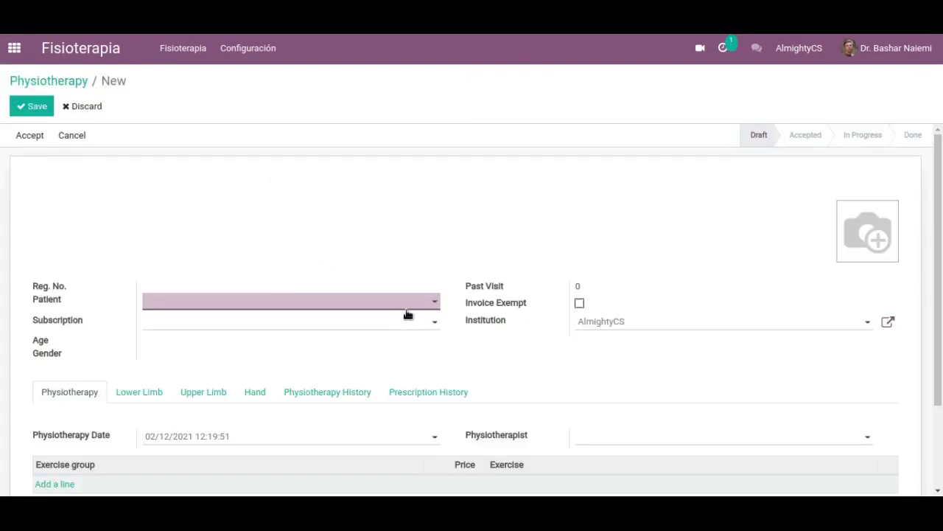
left_click(391, 302)
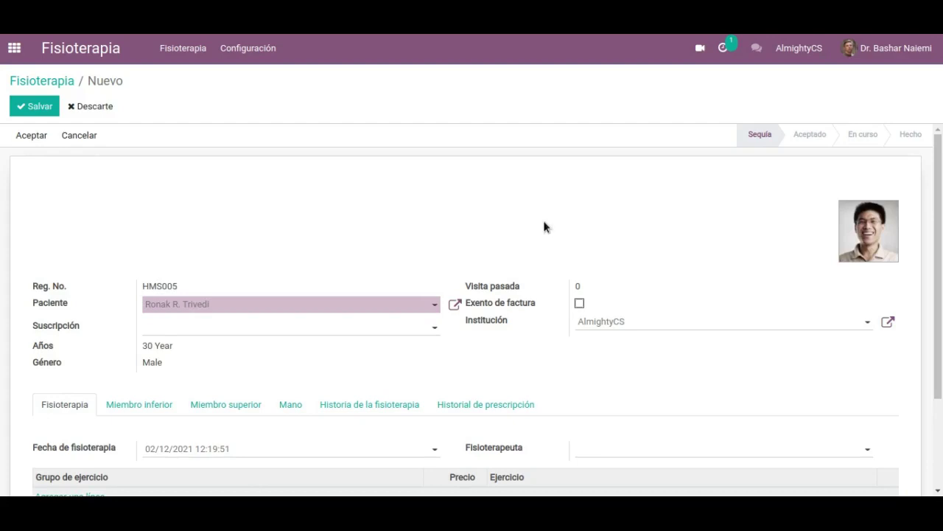
Add an empty exercise group line to the new physiotherapy record and show the exercise group choices
scroll(531, 218, "down", 2)
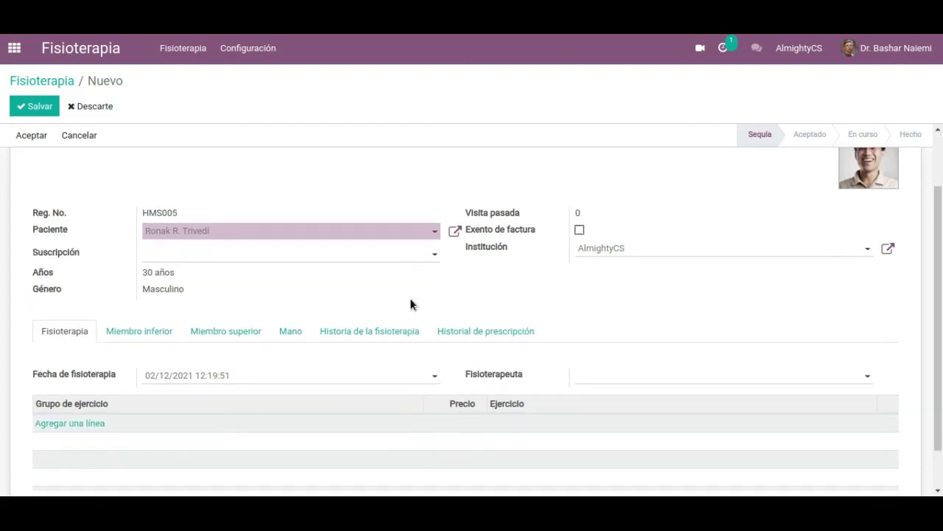
scroll(409, 303, "down", 1)
left_click(85, 380)
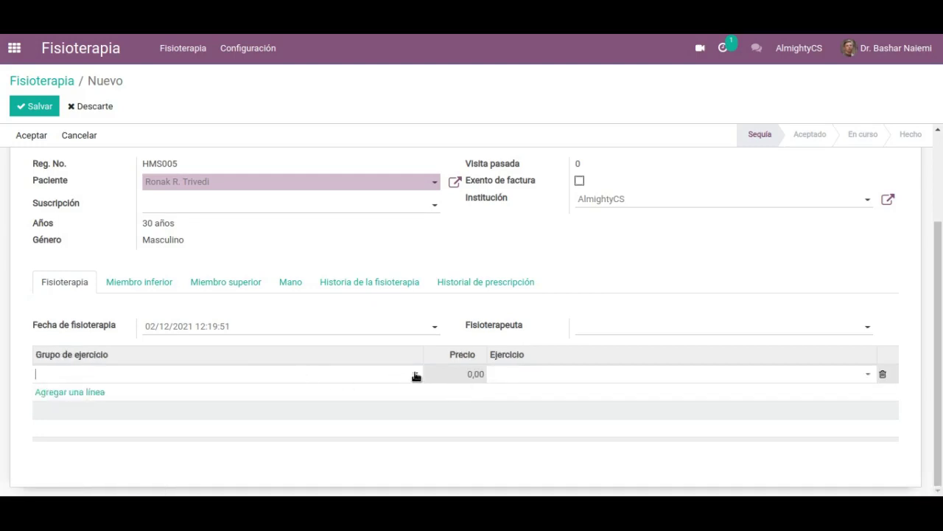
left_click(416, 375)
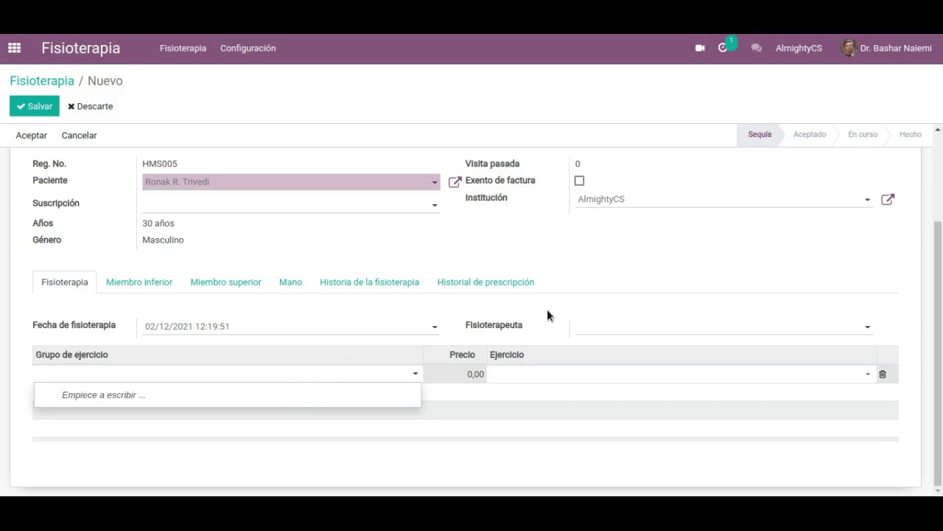
left_click(461, 309)
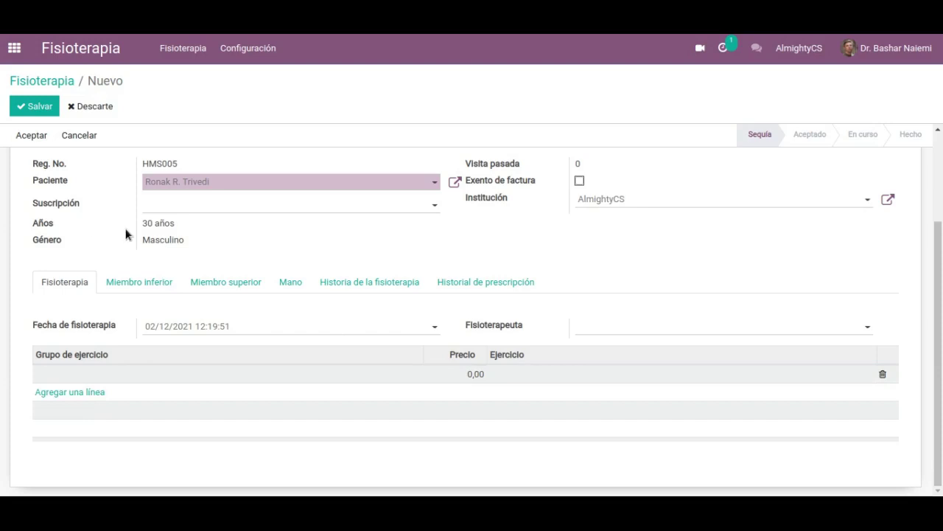
Review the lower limb and upper limb assessment tables of the new physiotherapy record
left_click(149, 278)
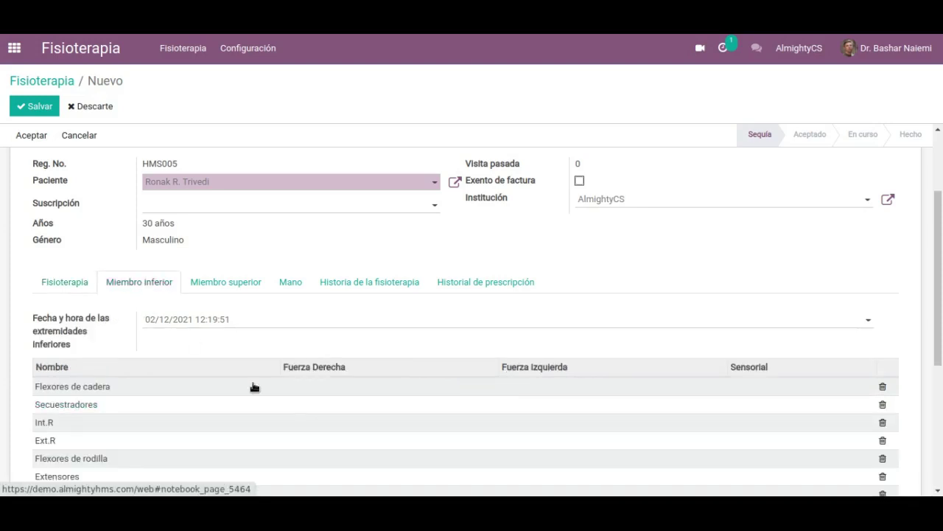
scroll(330, 413, "down", 2)
scroll(330, 413, "down", 1)
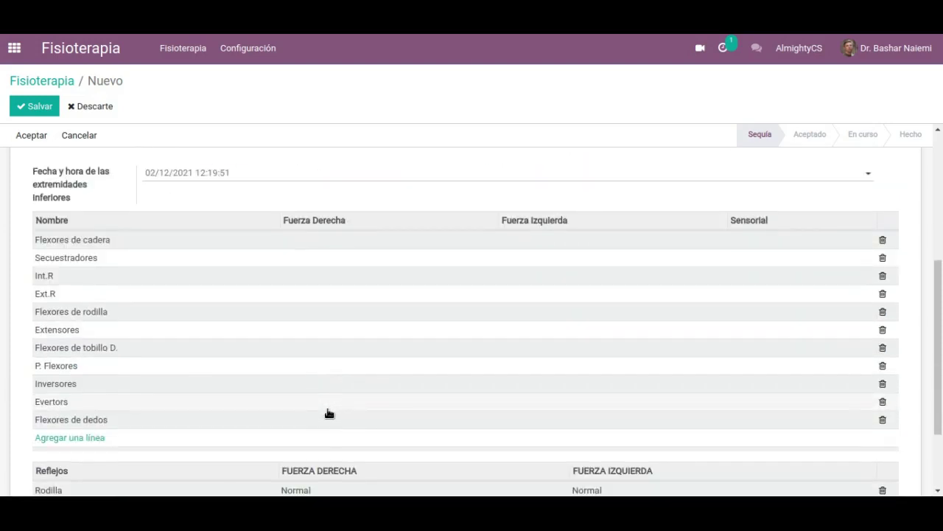
scroll(330, 413, "down", 3)
scroll(329, 413, "up", 6)
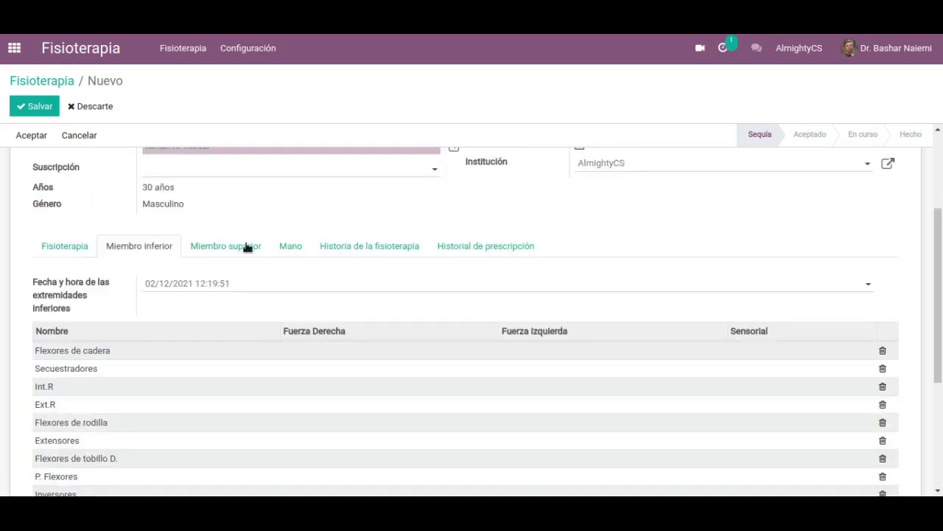
left_click(247, 248)
scroll(394, 360, "down", 4)
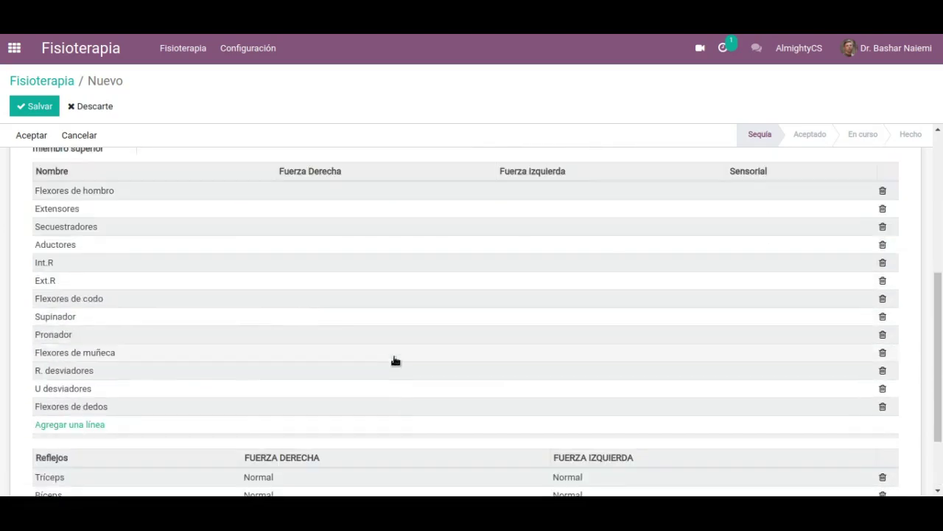
scroll(395, 361, "up", 5)
Review the hand assessment table, then the physiotherapy and prescription histories of the new physiotherapy record
left_click(288, 287)
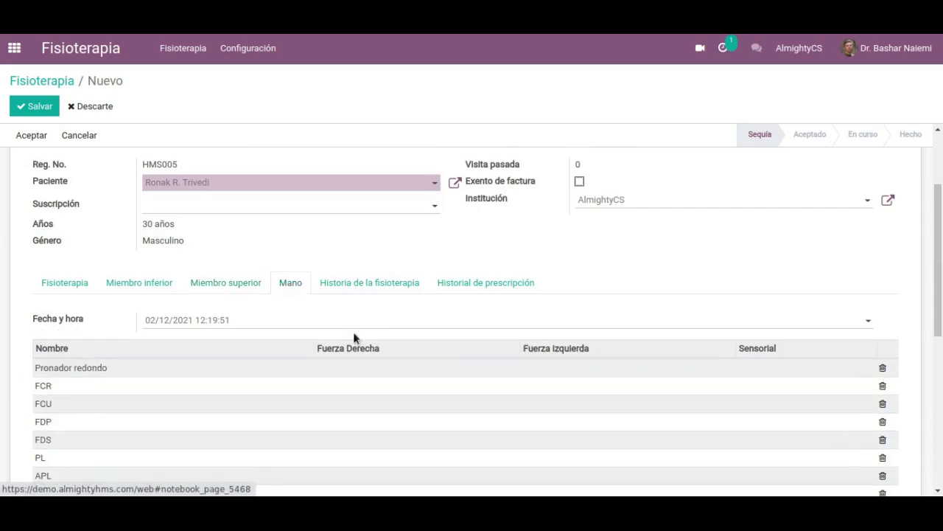
scroll(444, 370, "down", 5)
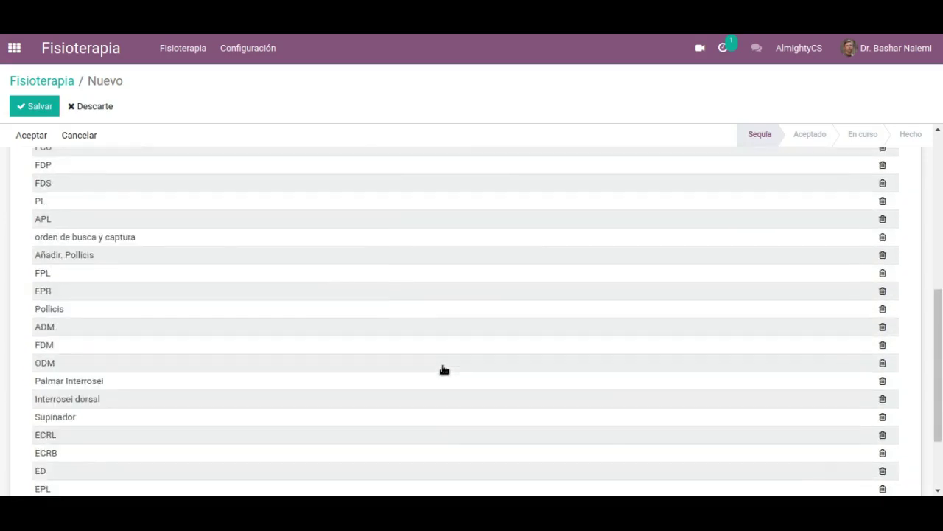
scroll(444, 370, "up", 4)
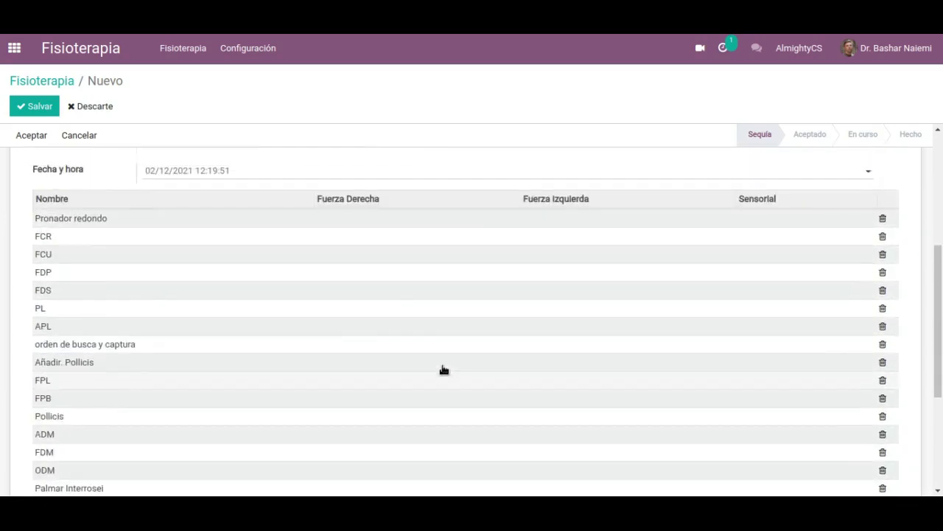
left_click(371, 247)
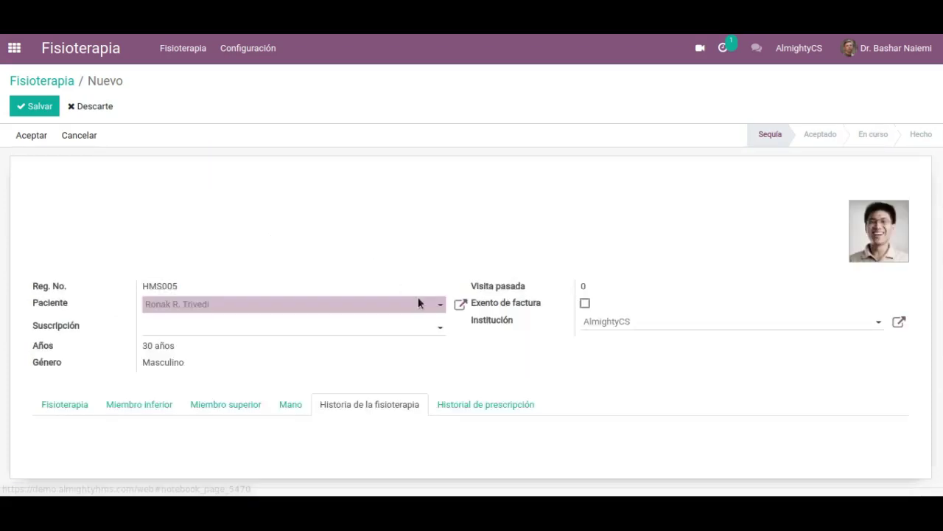
left_click(511, 409)
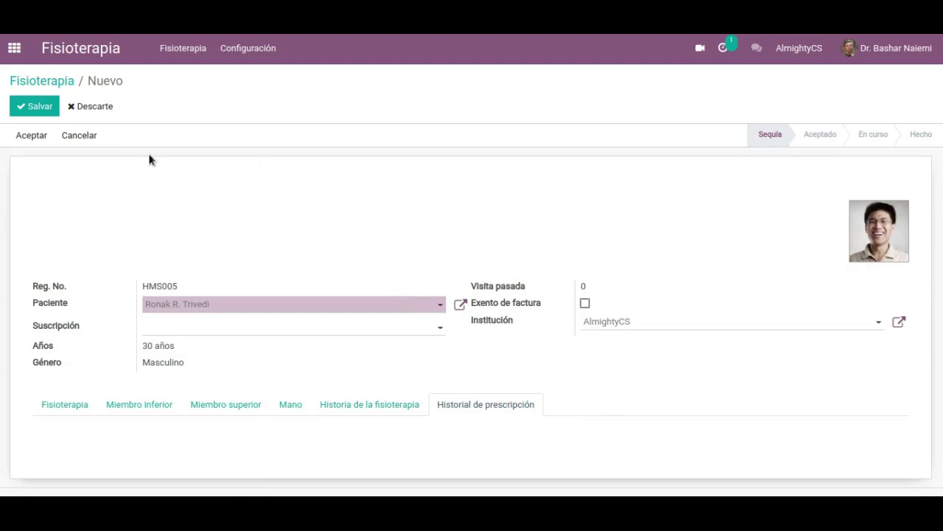
Discard the unsaved physiotherapy record and show a blank exercise group form from the exercise group master
left_click(251, 53)
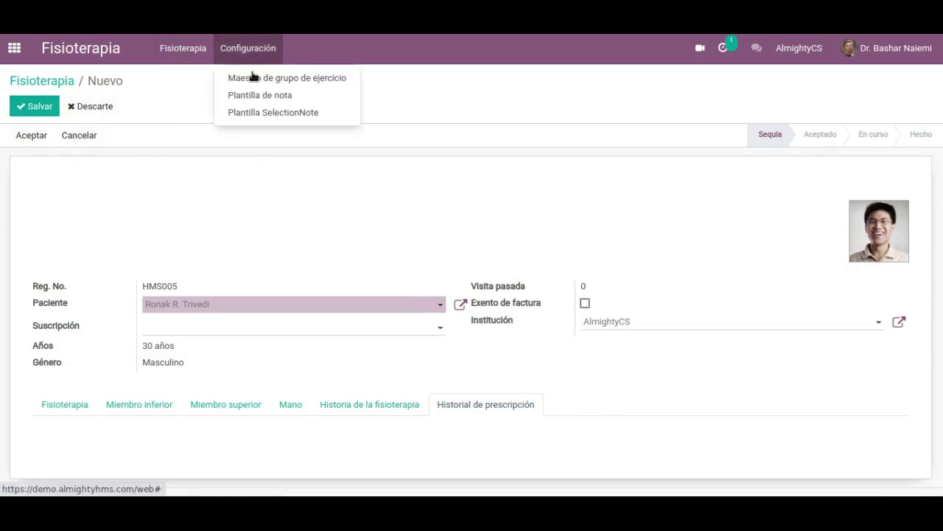
left_click(253, 78)
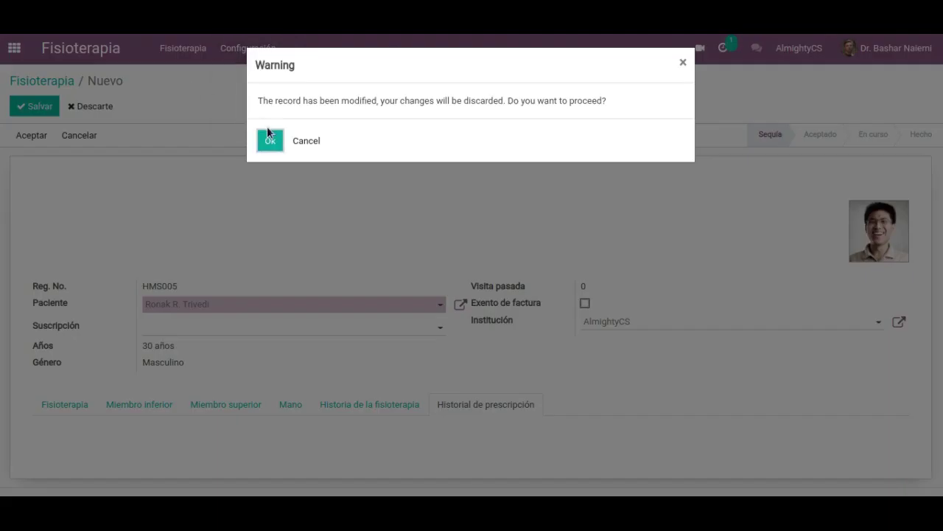
left_click(258, 137)
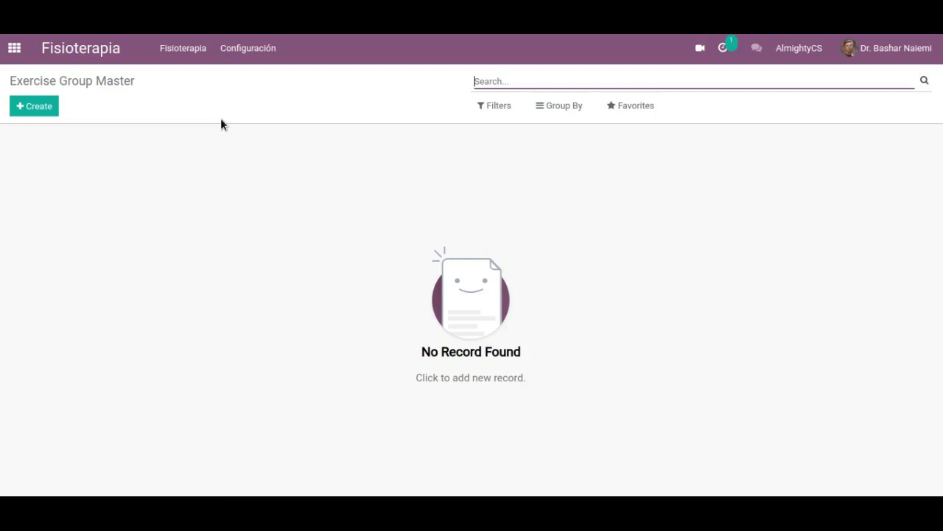
left_click(34, 108)
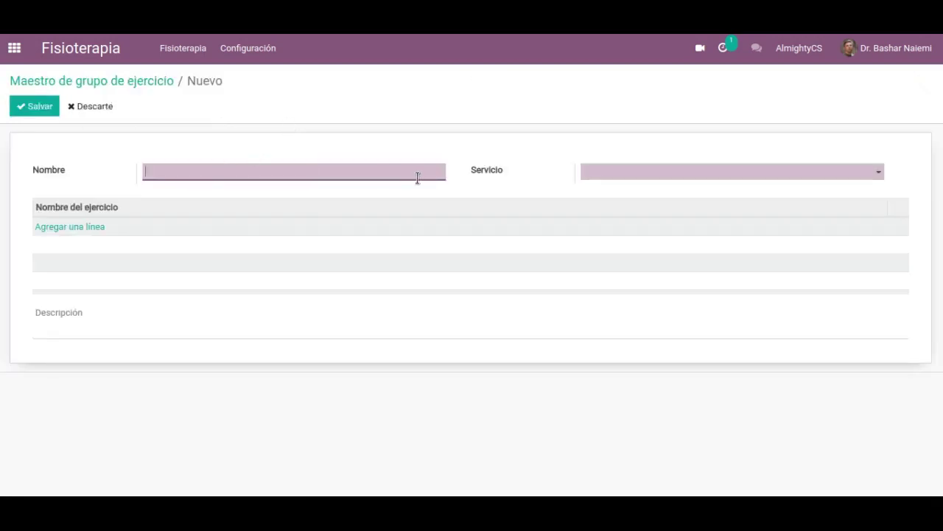
left_click(639, 175)
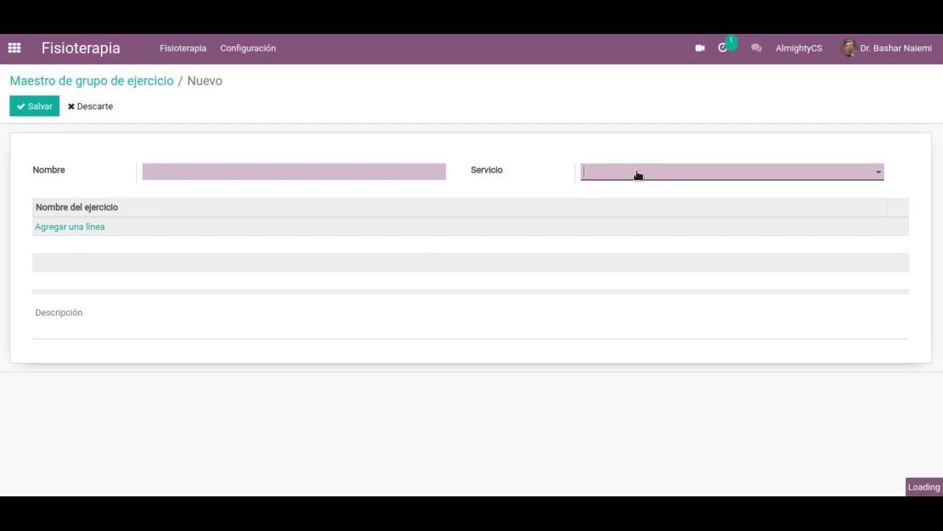
left_click(426, 169)
left_click(400, 134)
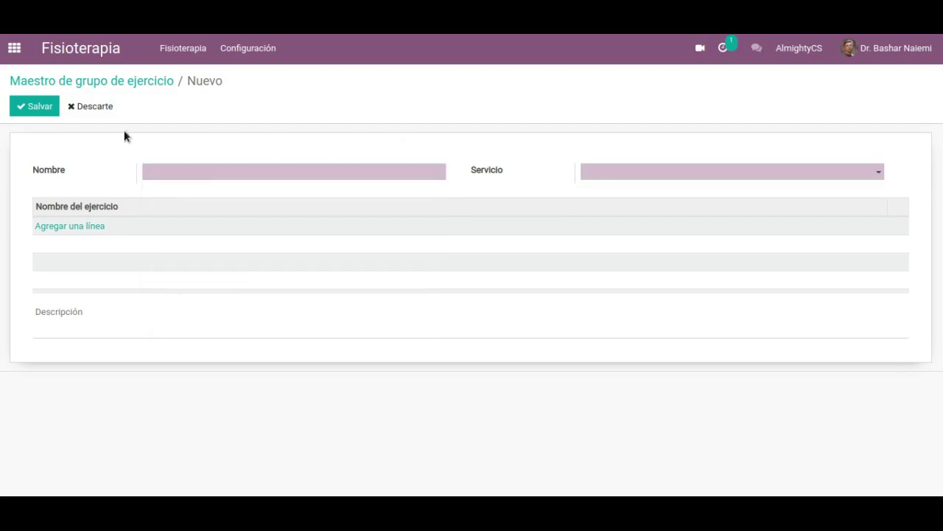
Show the physiotherapy note templates and open the FCU template
left_click(240, 57)
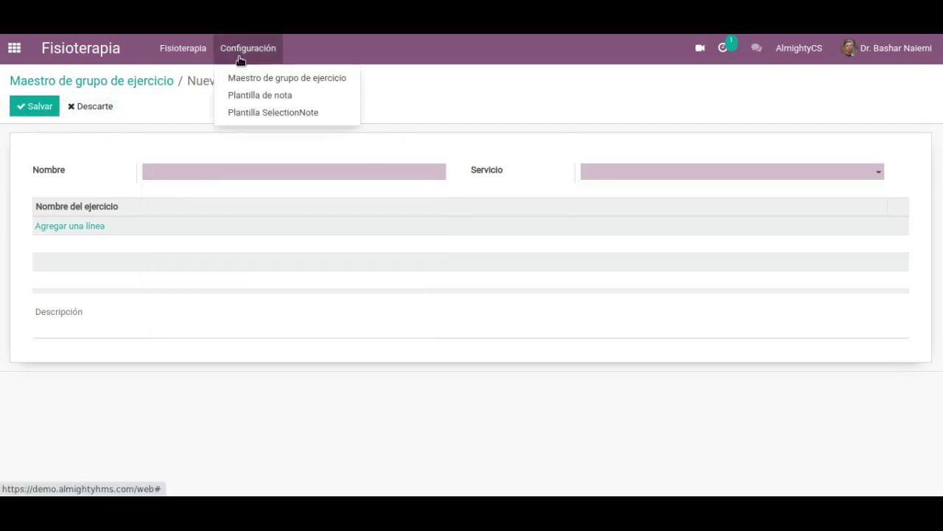
left_click(267, 96)
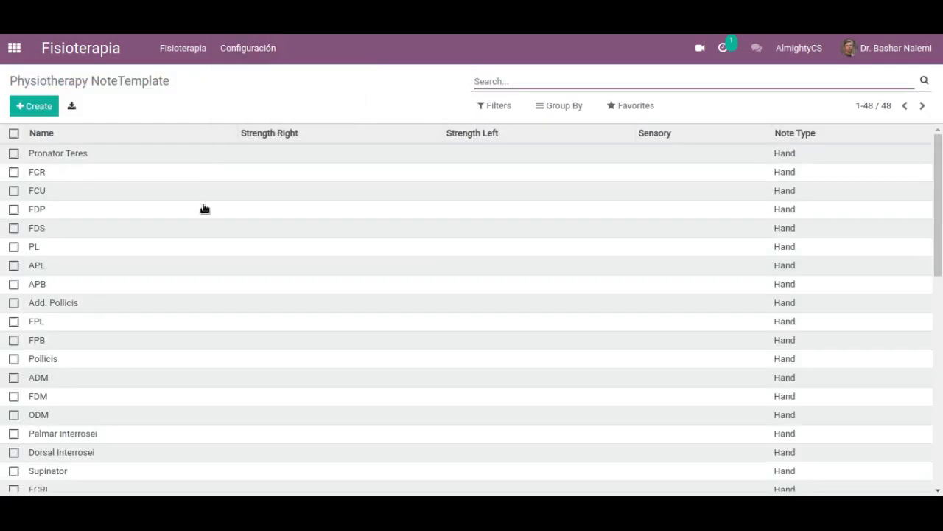
left_click(251, 195)
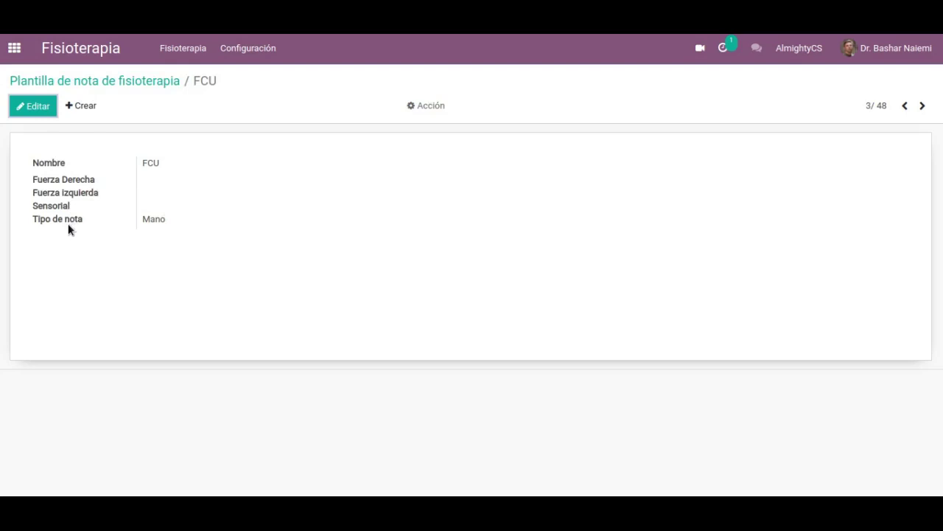
left_click(417, 106)
left_click(332, 101)
Show the physiotherapy selection note templates and open the Signo de Babinski template
left_click(272, 57)
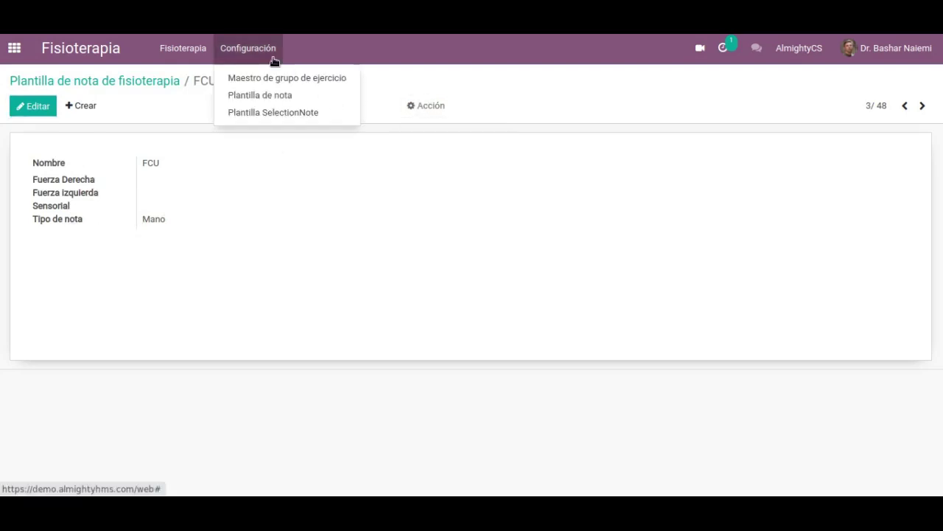
left_click(277, 115)
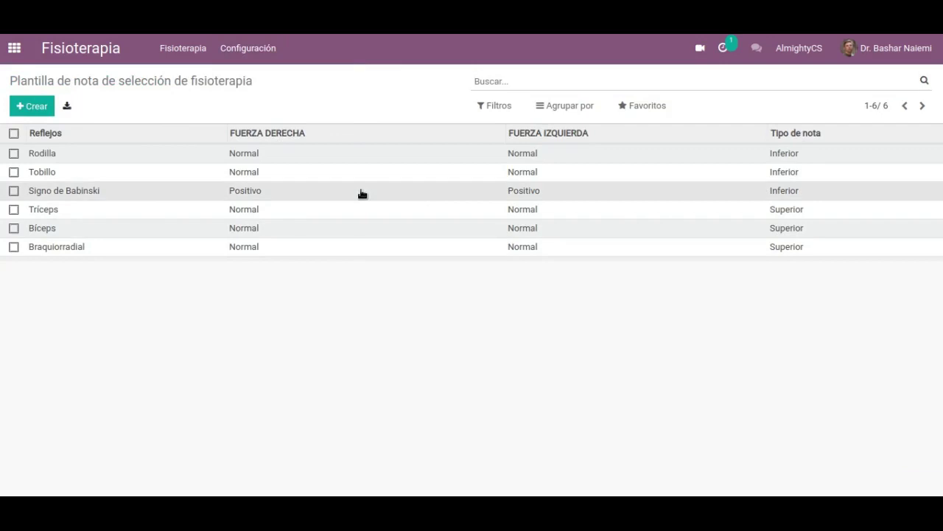
left_click(362, 194)
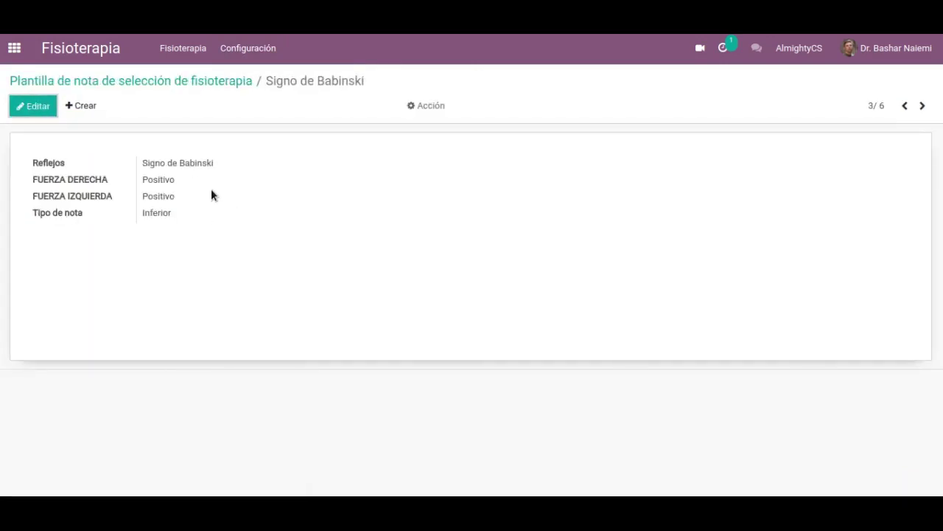
Switch to the certificate module, open the first fitness certificate and review its content and print options
left_click(14, 48)
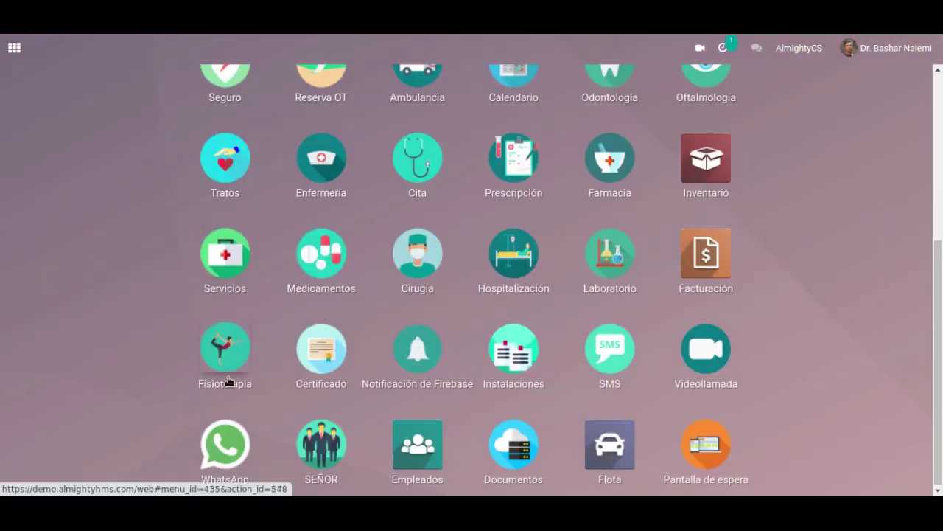
left_click(335, 359)
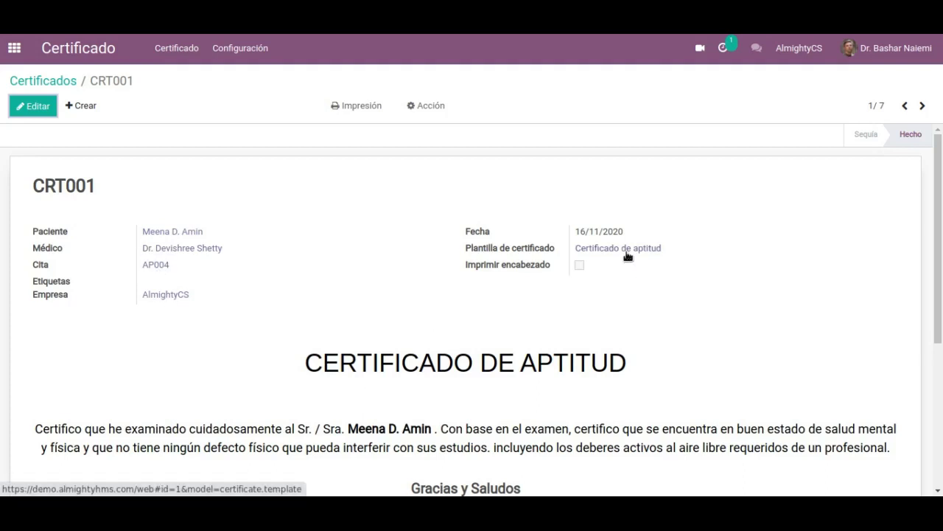
scroll(416, 253, "down", 3)
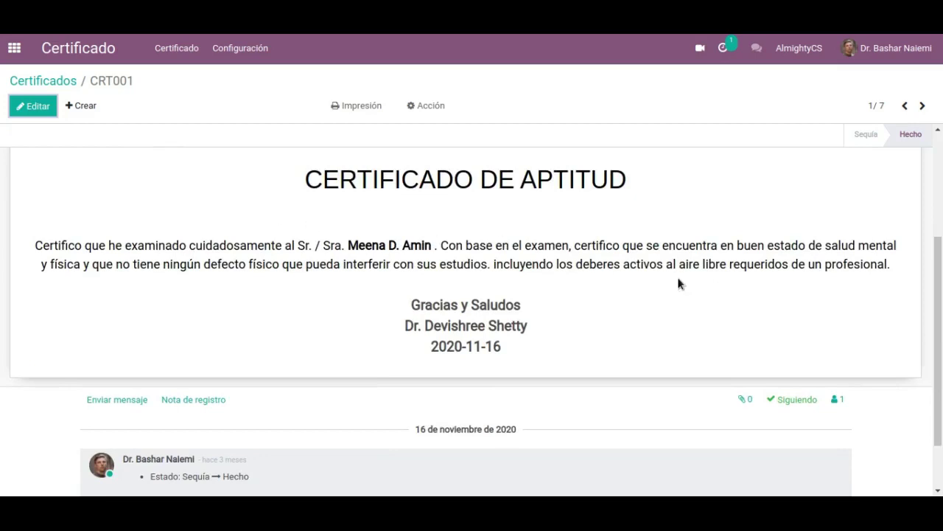
scroll(689, 279, "down", 1)
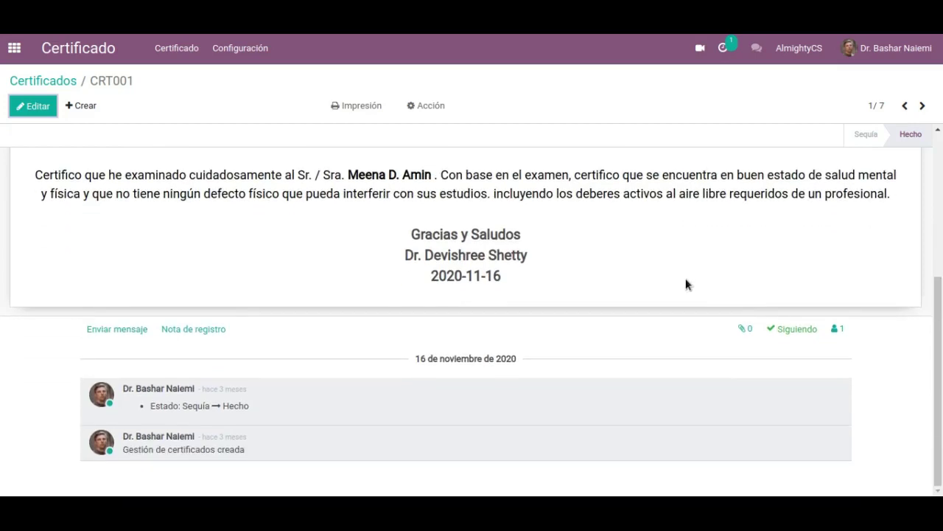
scroll(686, 284, "up", 4)
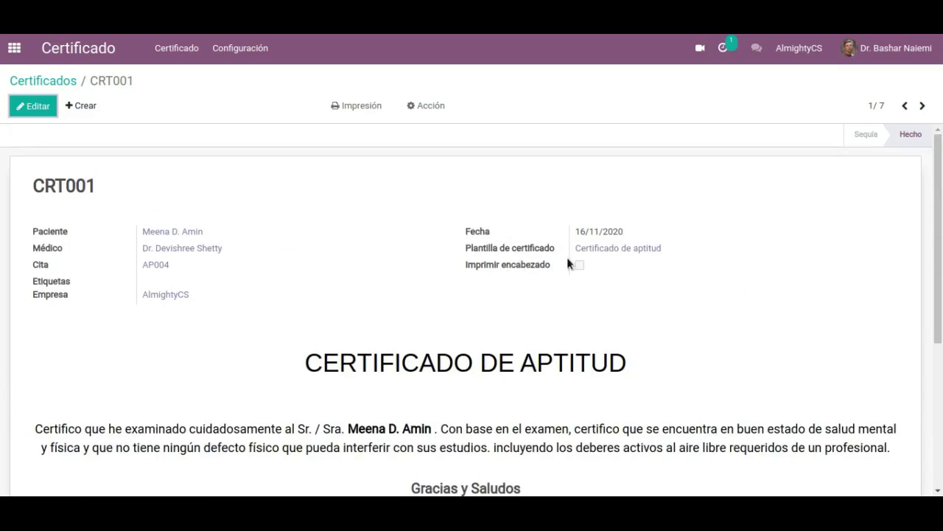
left_click(365, 105)
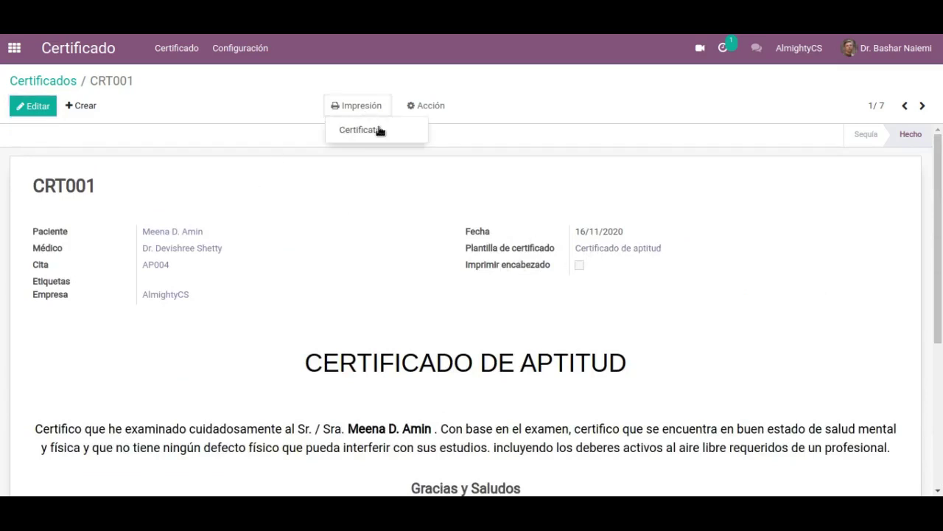
left_click(216, 123)
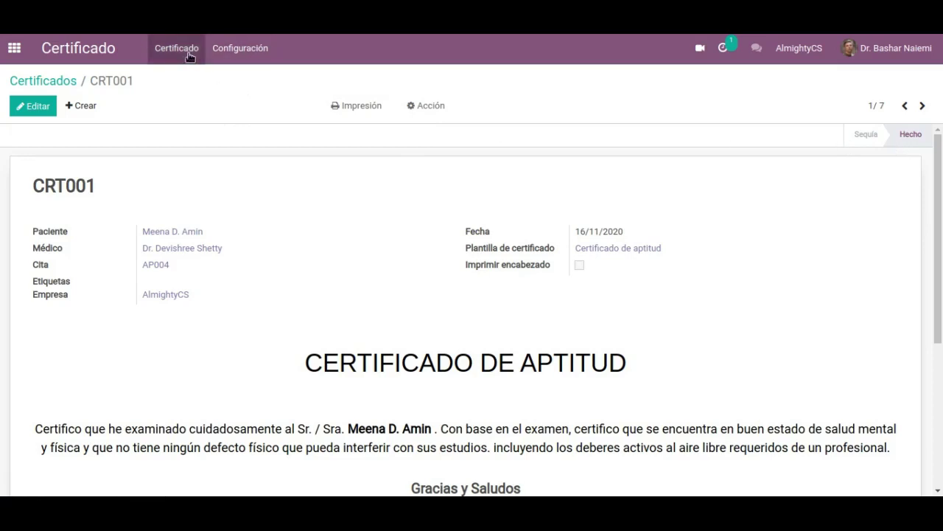
Show the Fitness Certificate template from the certificate configuration and open it for editing
left_click(244, 53)
left_click(249, 81)
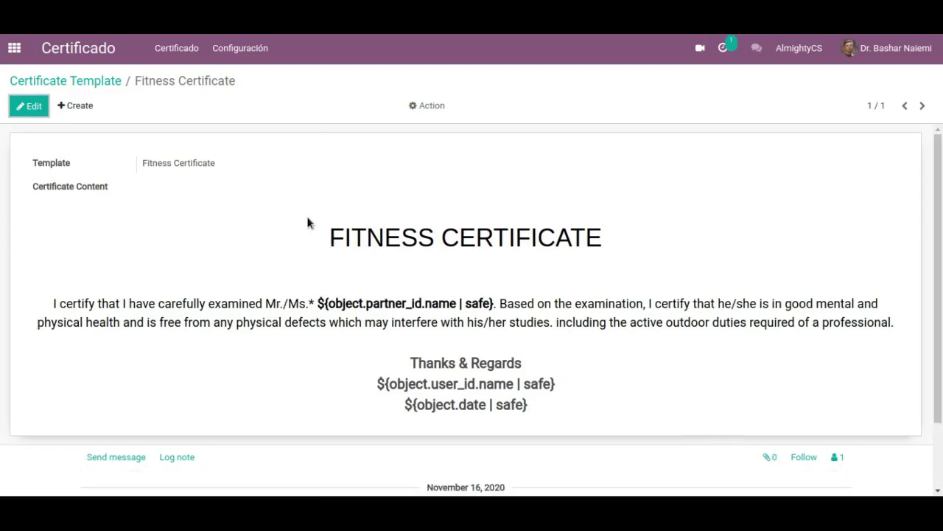
scroll(307, 215, "down", 3)
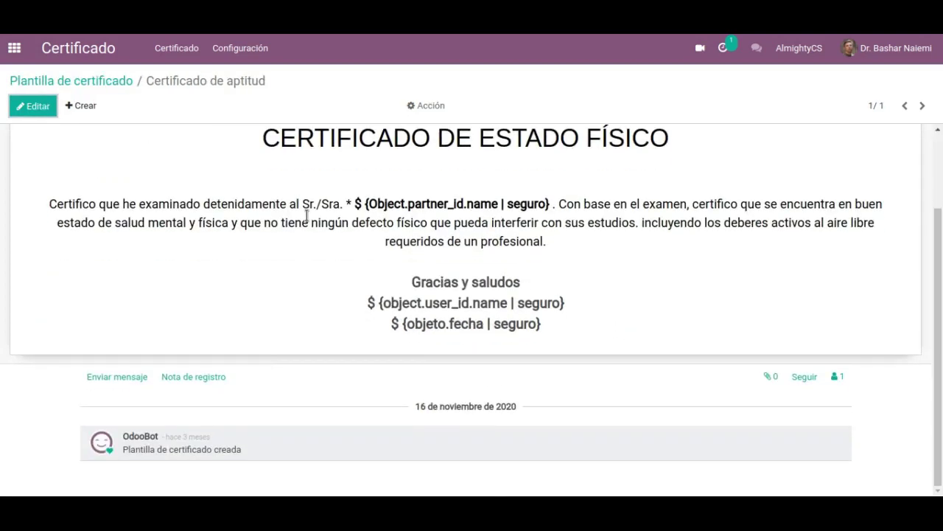
scroll(306, 216, "up", 3)
left_click(38, 106)
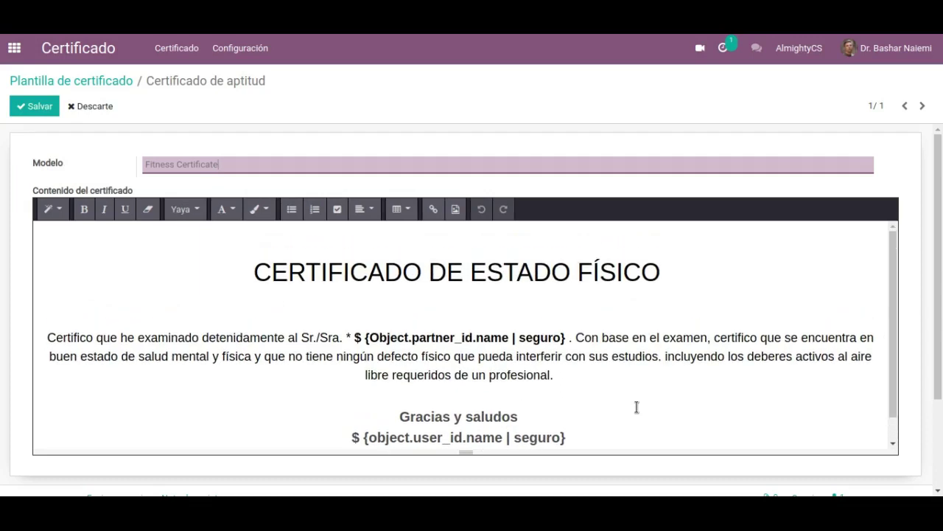
Switch to the Firebase notification module, open the first notification, FBN015, and check its available actions
left_click(14, 49)
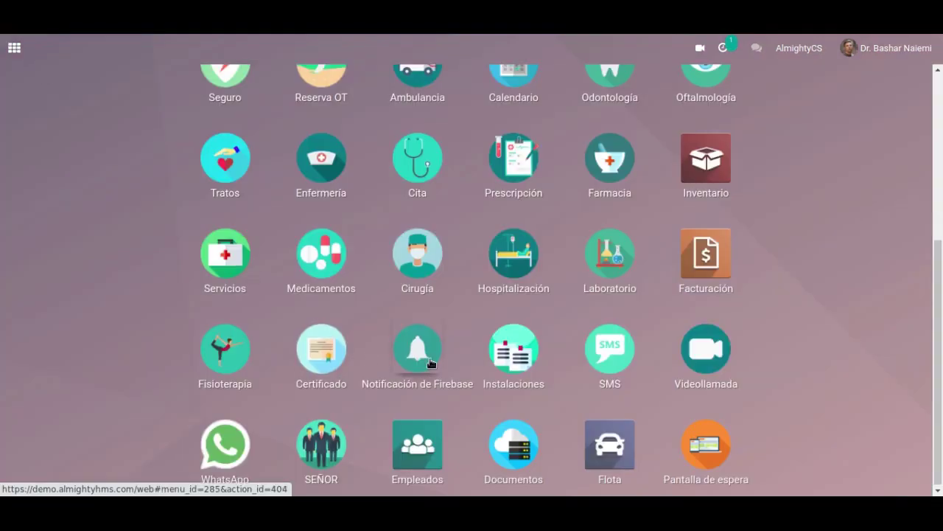
left_click(431, 363)
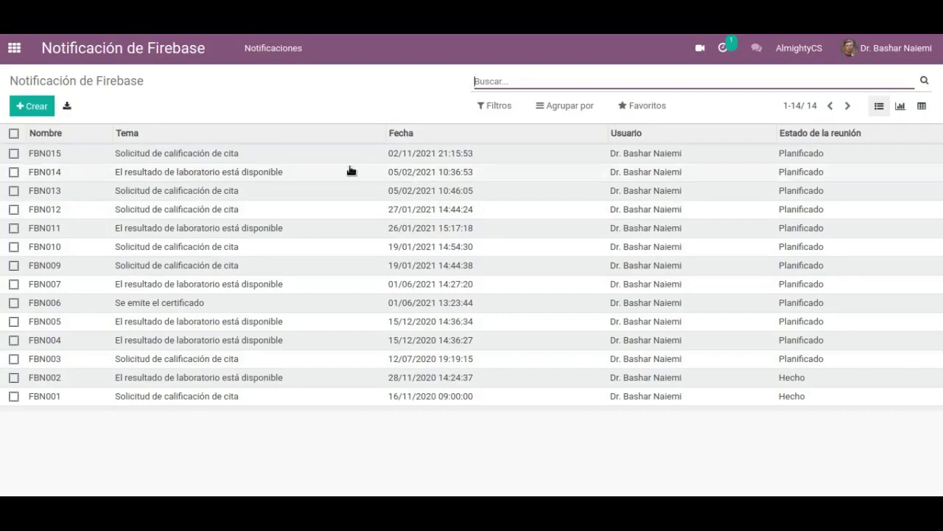
left_click(306, 156)
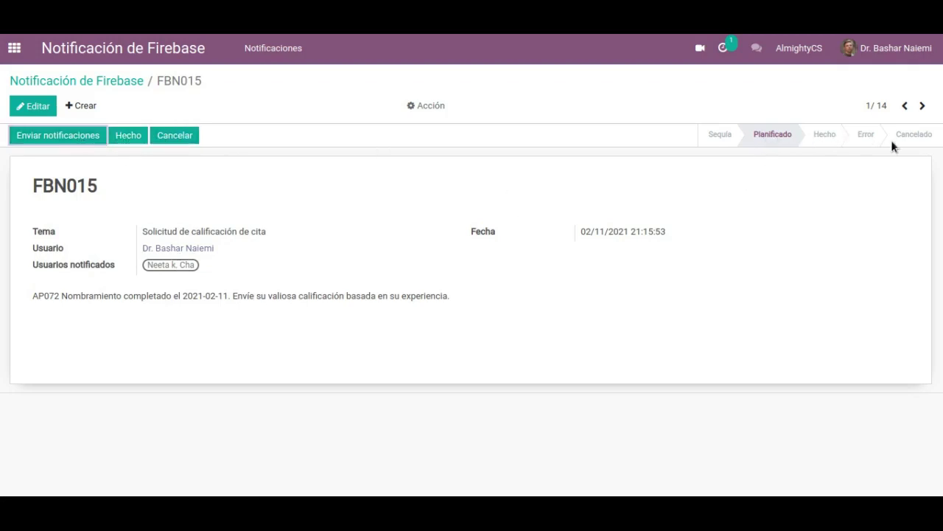
left_click(420, 109)
left_click(313, 107)
left_click(284, 60)
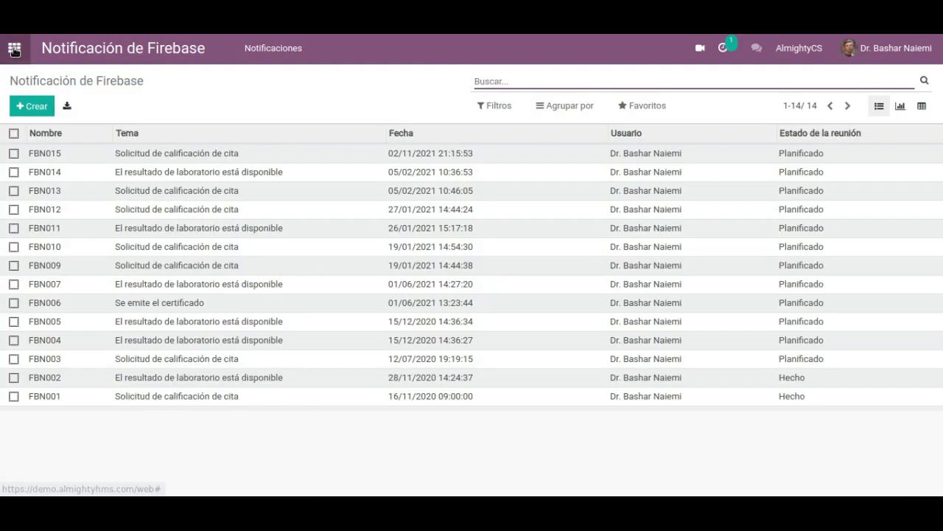
Switch to the facilities module and open a blank form for a new facility activity
left_click(14, 47)
scroll(233, 212, "down", 5)
left_click(522, 362)
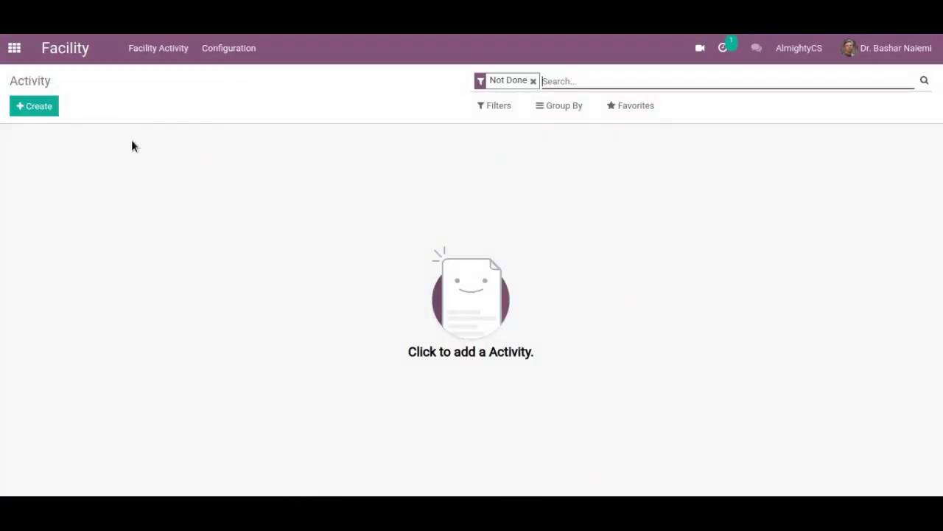
left_click(44, 106)
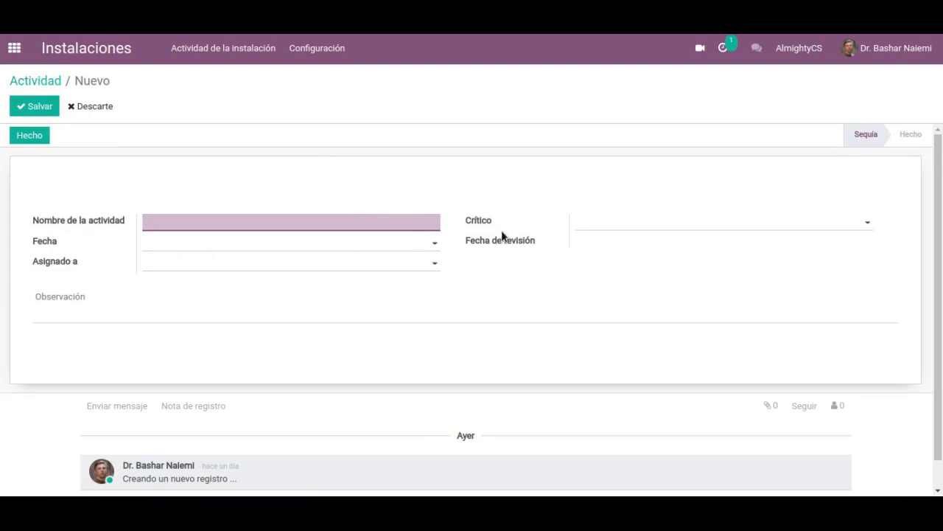
Choose a doctor as the reviewer of the new facility activity
left_click(582, 224)
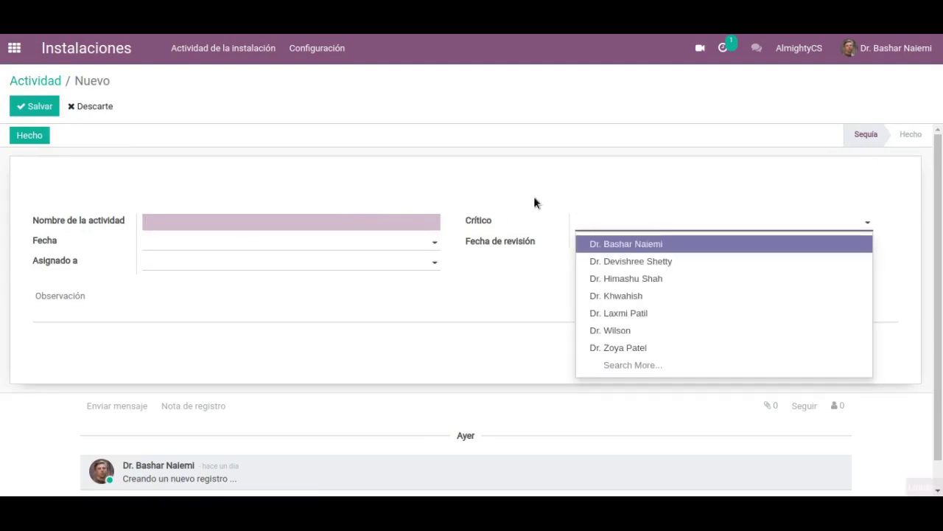
left_click(614, 280)
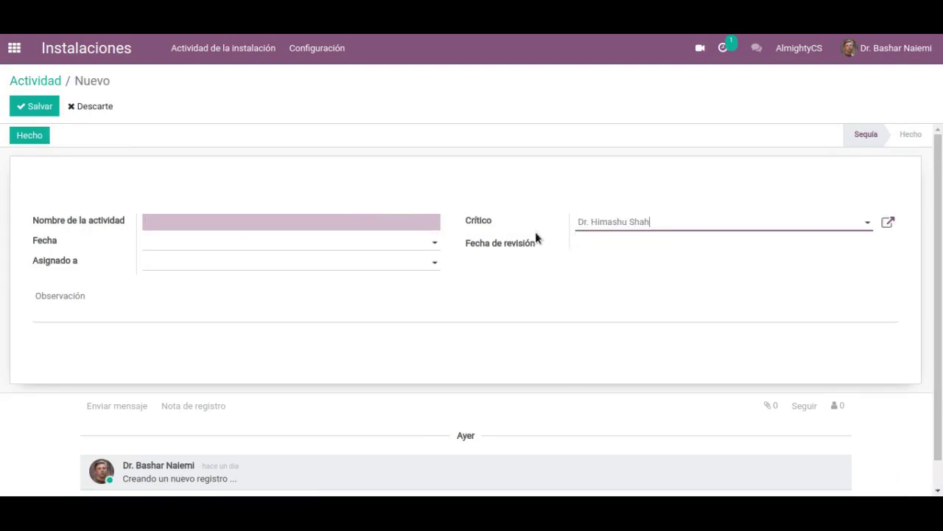
left_click(508, 200)
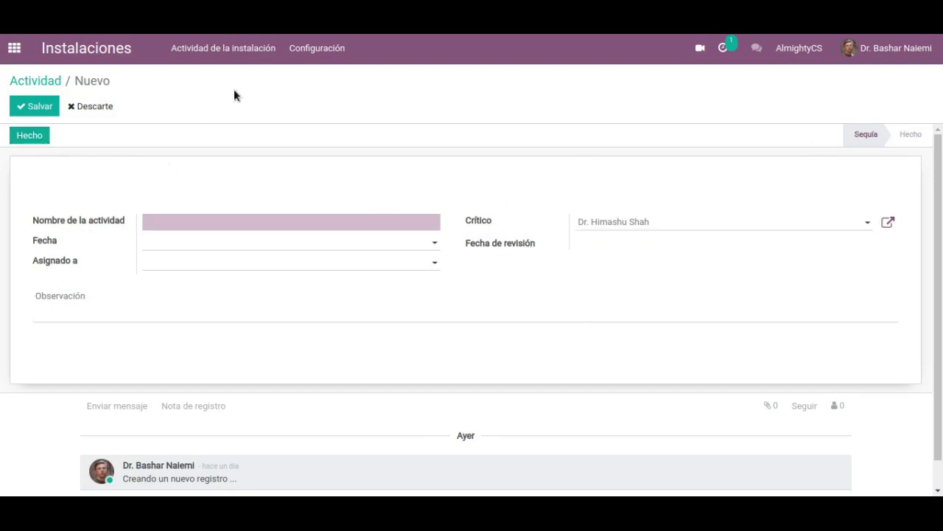
Discard the unsaved facility activity, show the facilities master data and open a blank master data form
left_click(332, 55)
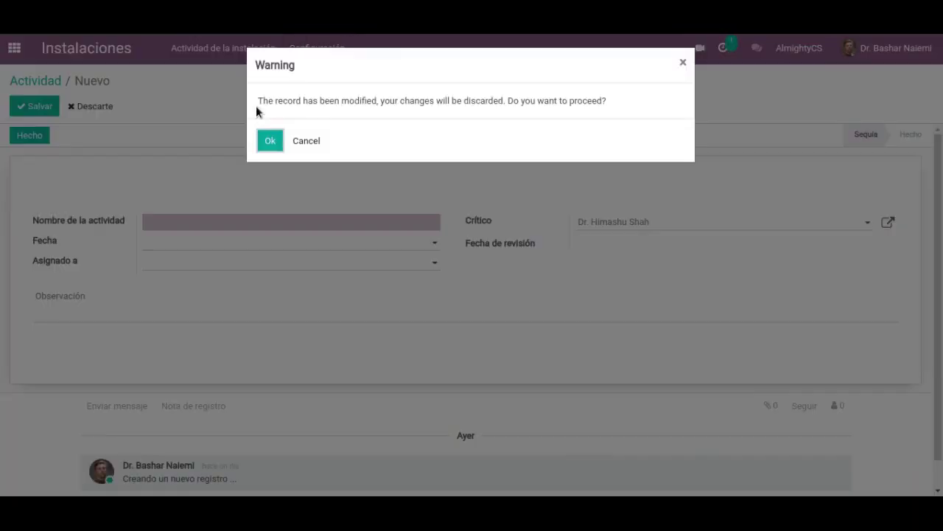
key("Return")
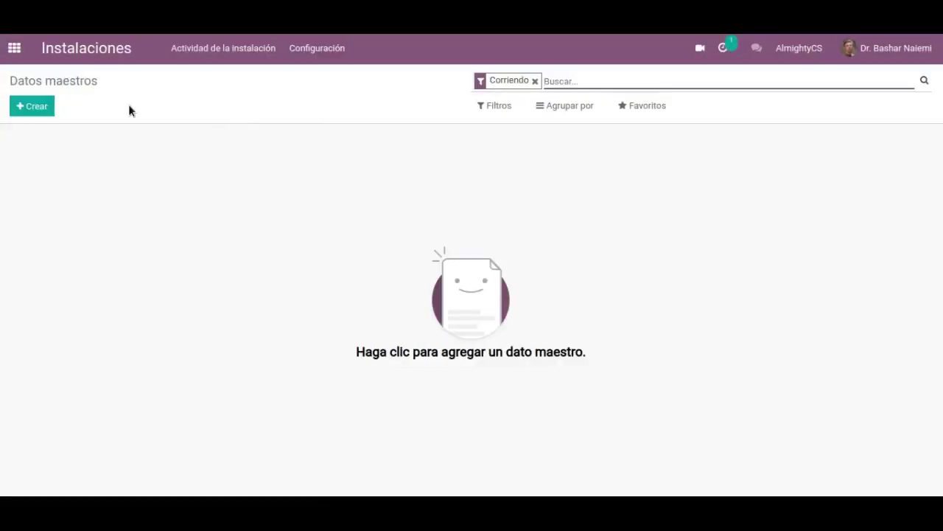
left_click(33, 110)
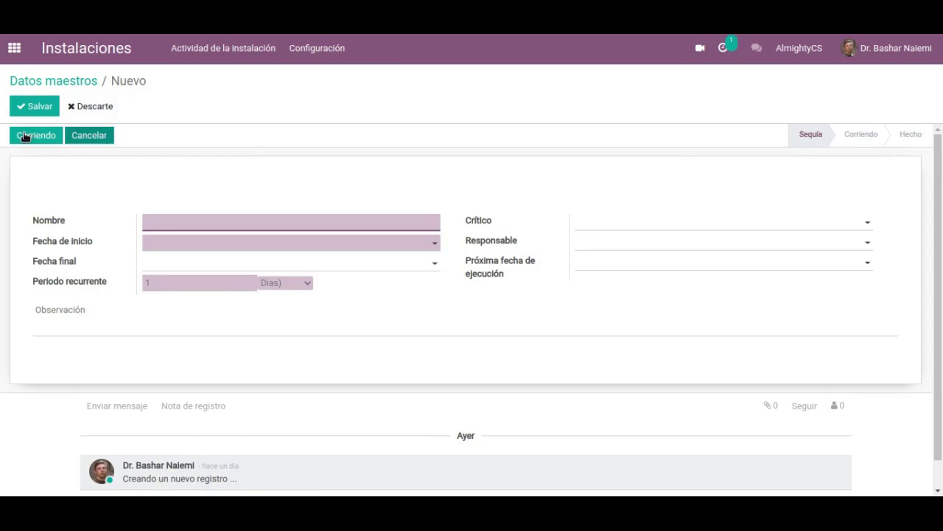
Switch to the SMS module, open the first appointment confirmation message and check its available actions
left_click(20, 55)
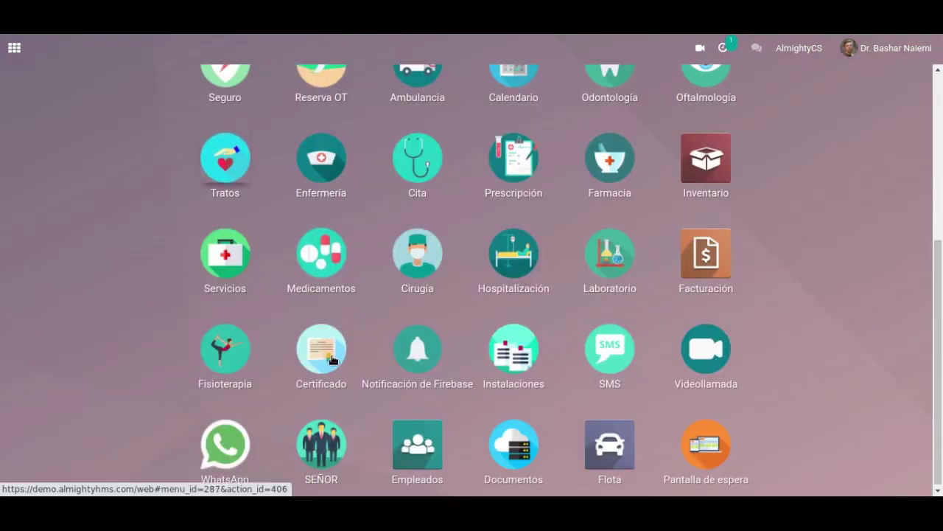
left_click(606, 357)
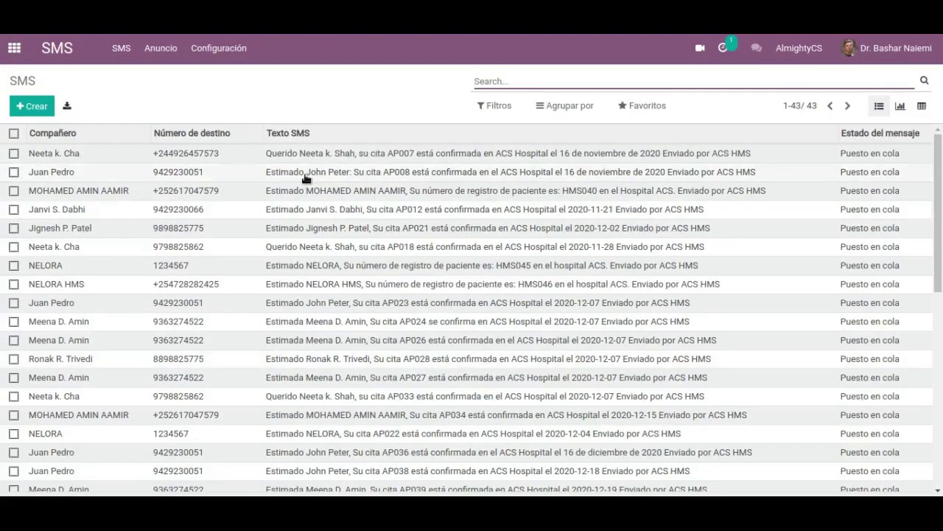
left_click(346, 154)
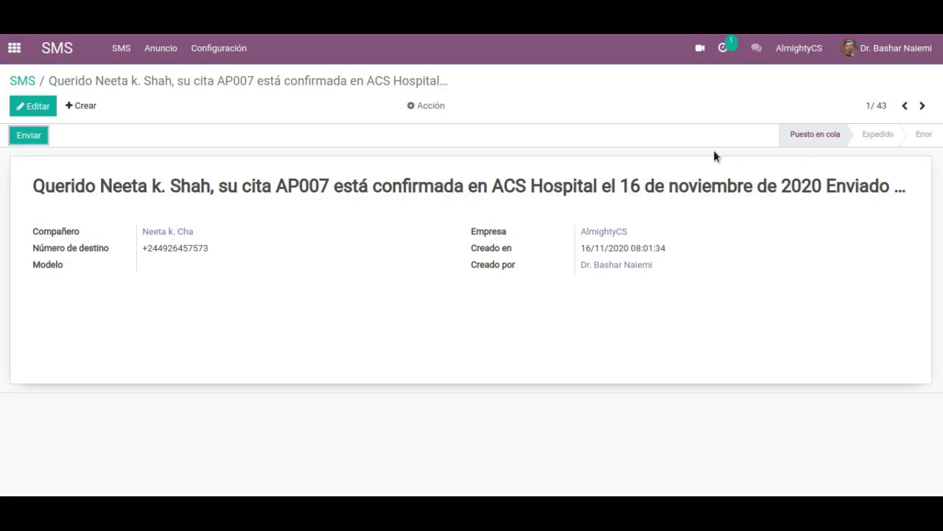
left_click(442, 107)
left_click(346, 105)
Show the SMS announcements, open a blank announcement form and review its announcement type and template options
left_click(122, 55)
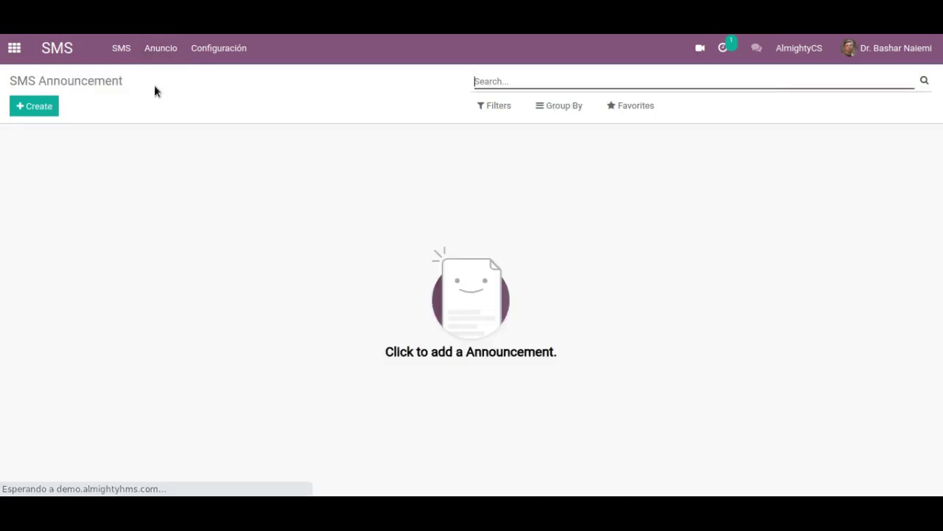
left_click(44, 112)
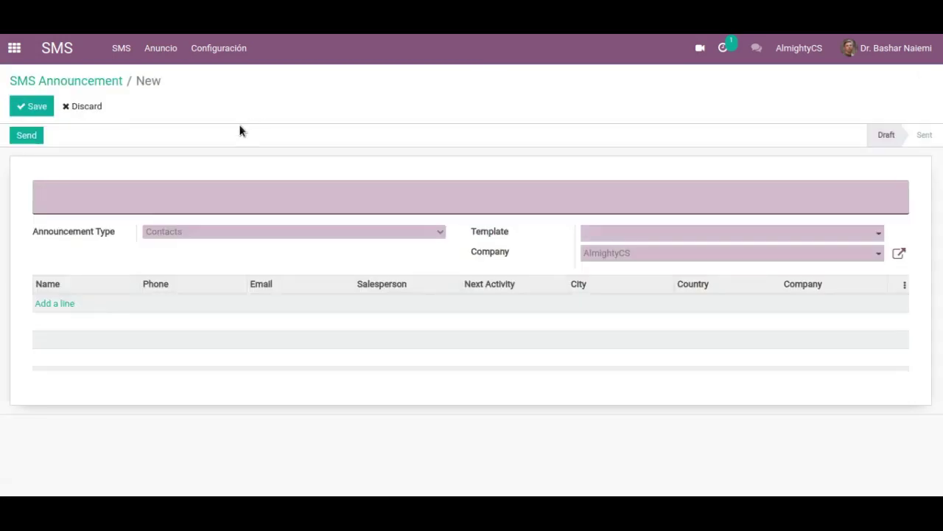
left_click(109, 200)
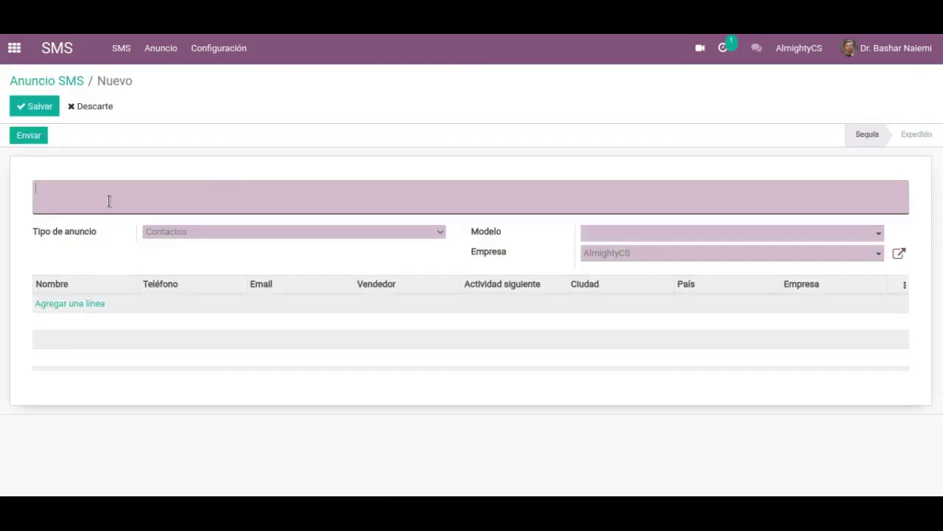
left_click(347, 234)
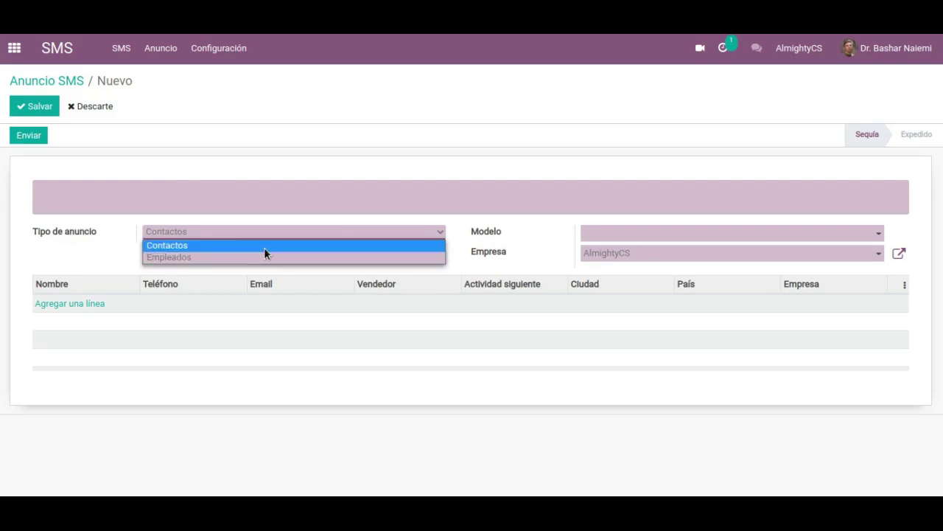
left_click(122, 256)
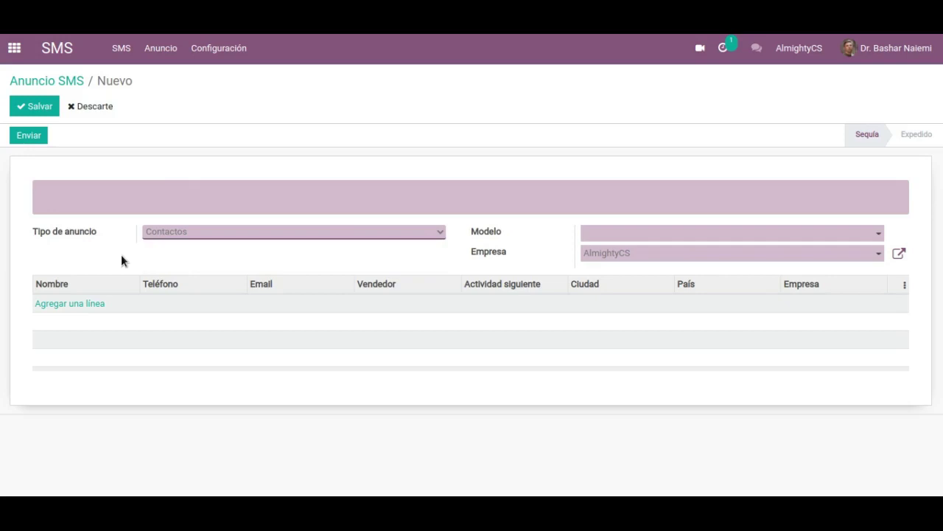
left_click(600, 236)
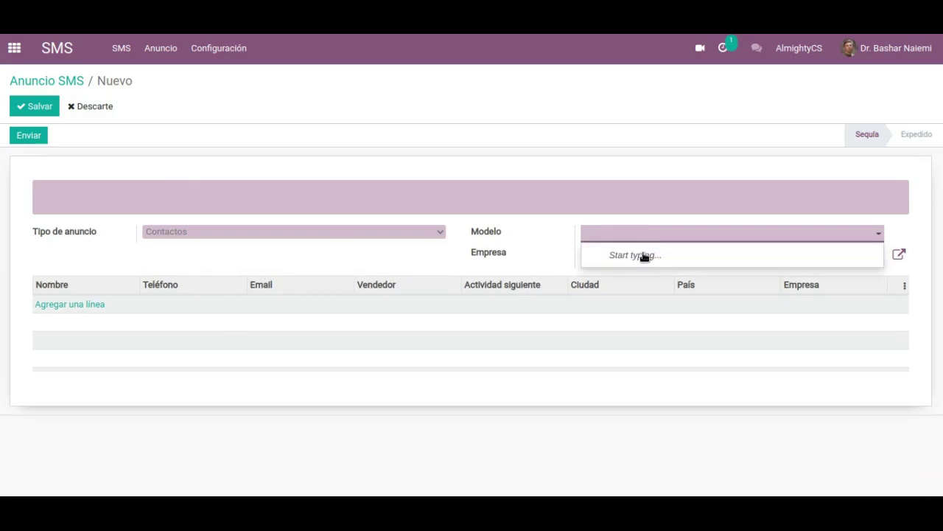
left_click(551, 245)
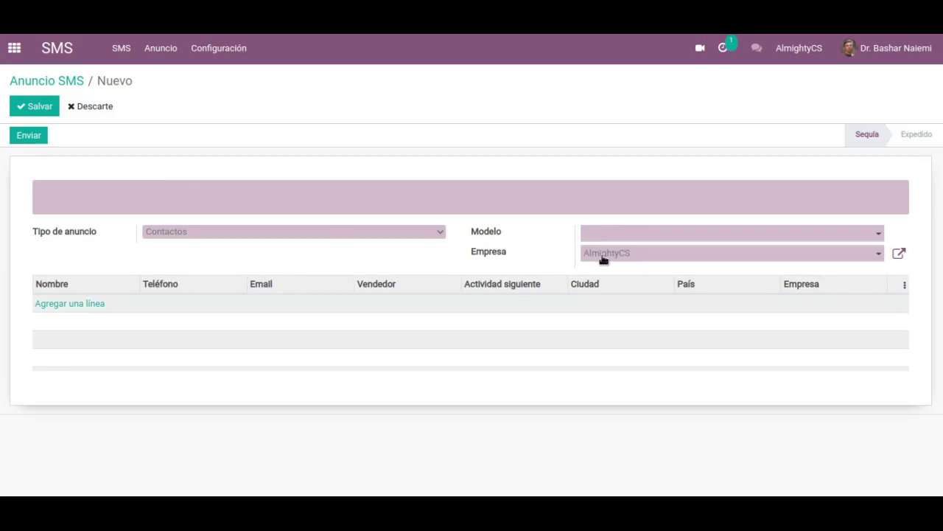
Add AlmightyCS's Chief Operations Officer to the SMS announcement's contacts, then review the contact's details without changing them
left_click(74, 306)
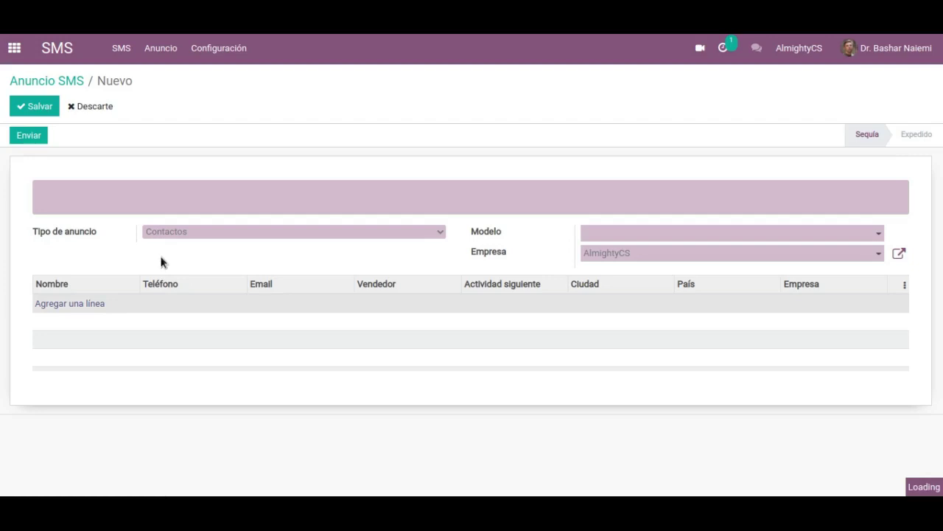
left_click(90, 304)
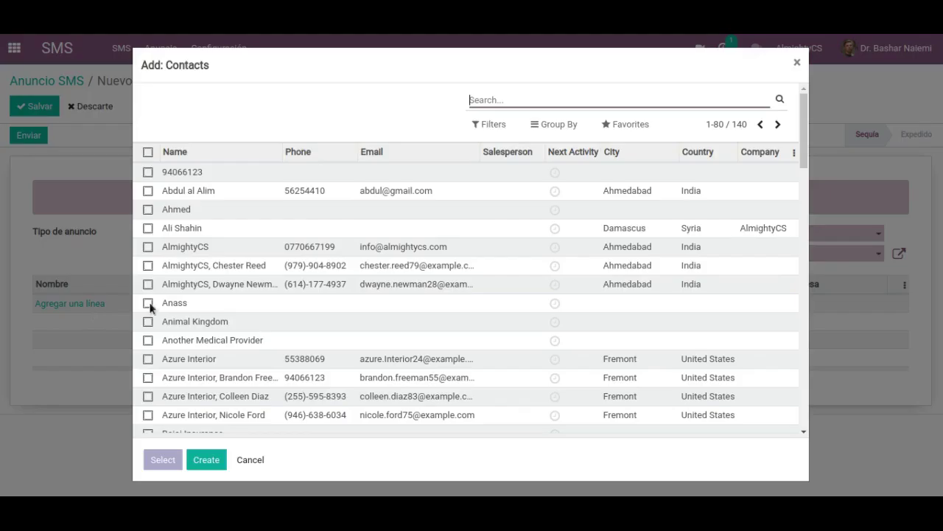
left_click(325, 290)
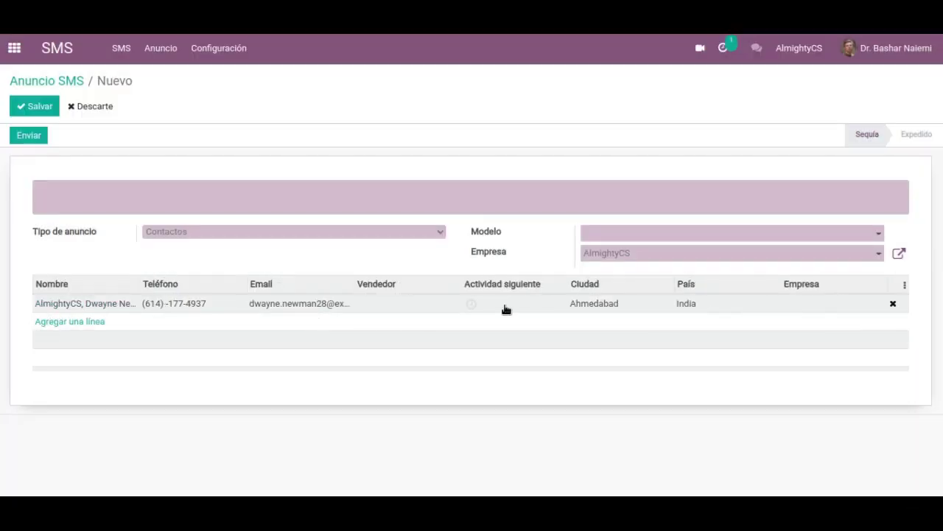
left_click(122, 303)
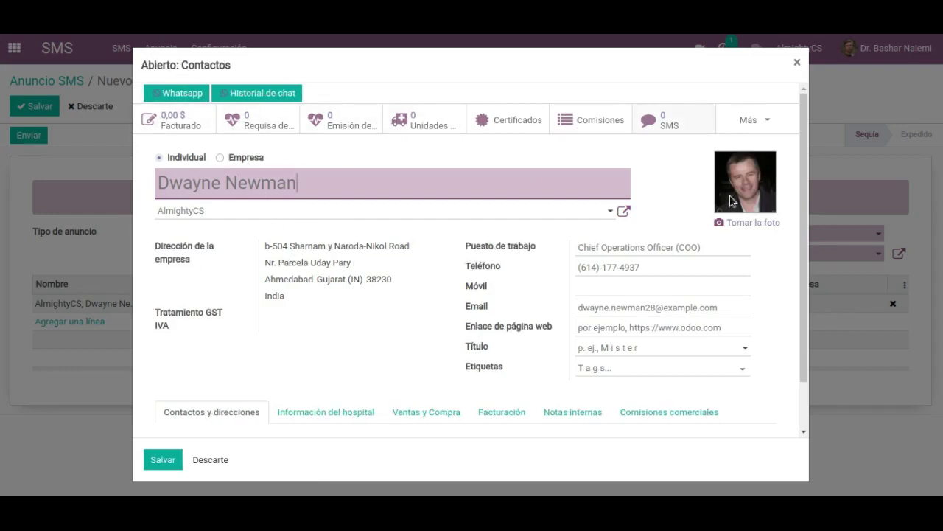
left_click(209, 460)
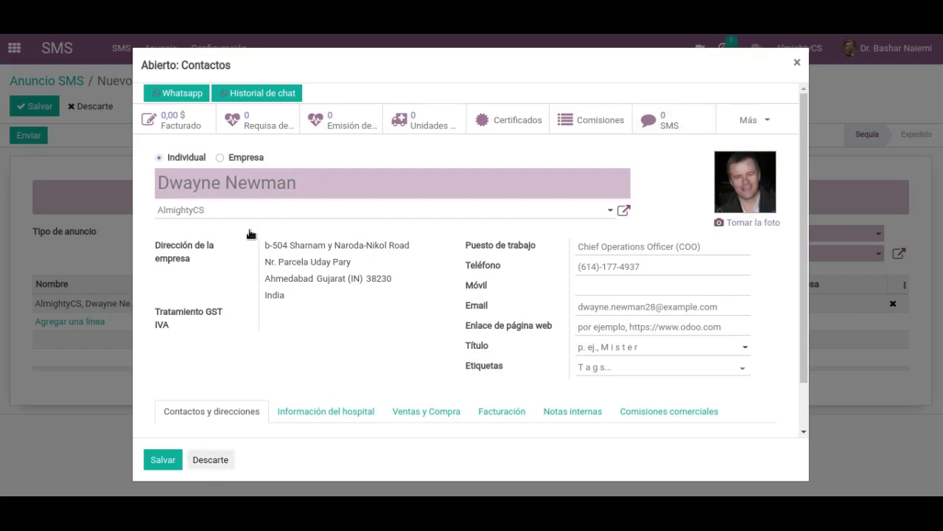
key("Escape")
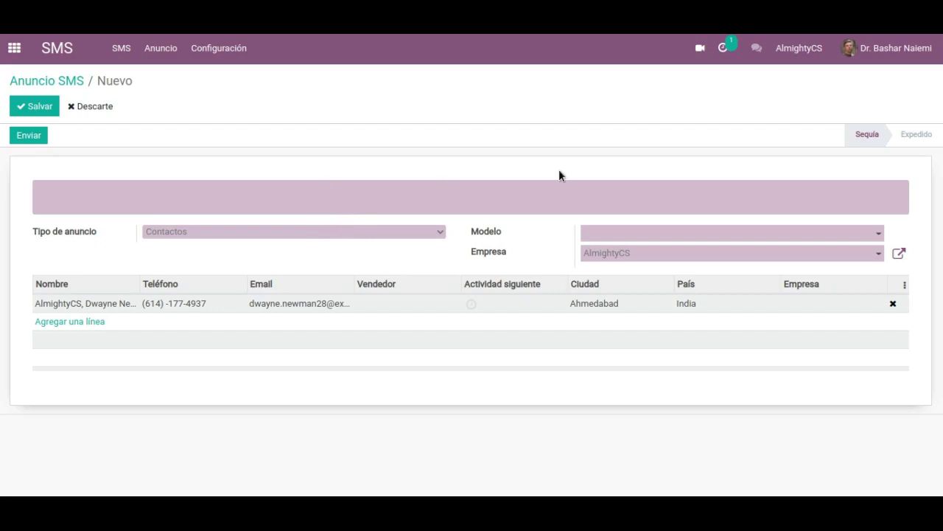
Discard the unsaved SMS announcement, show the SMS templates and open a blank template form to review its fields
left_click(228, 54)
left_click(229, 78)
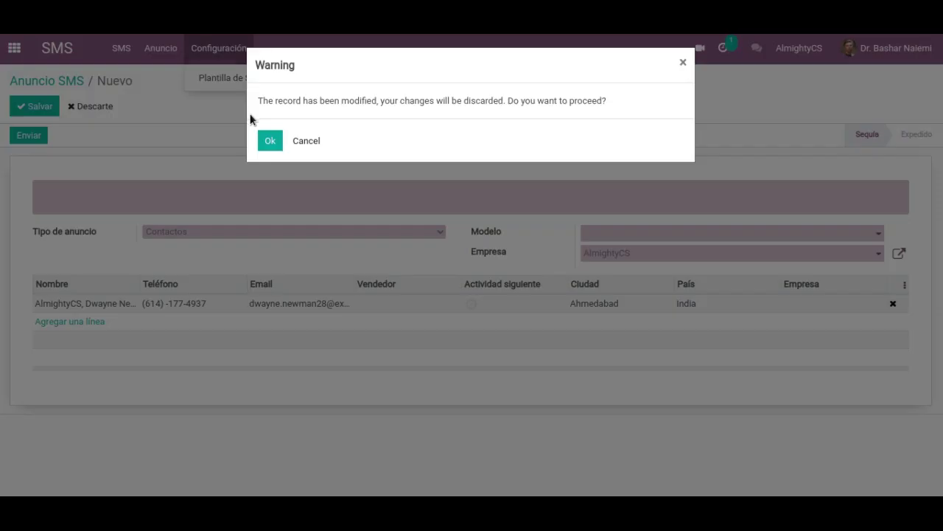
key("Return")
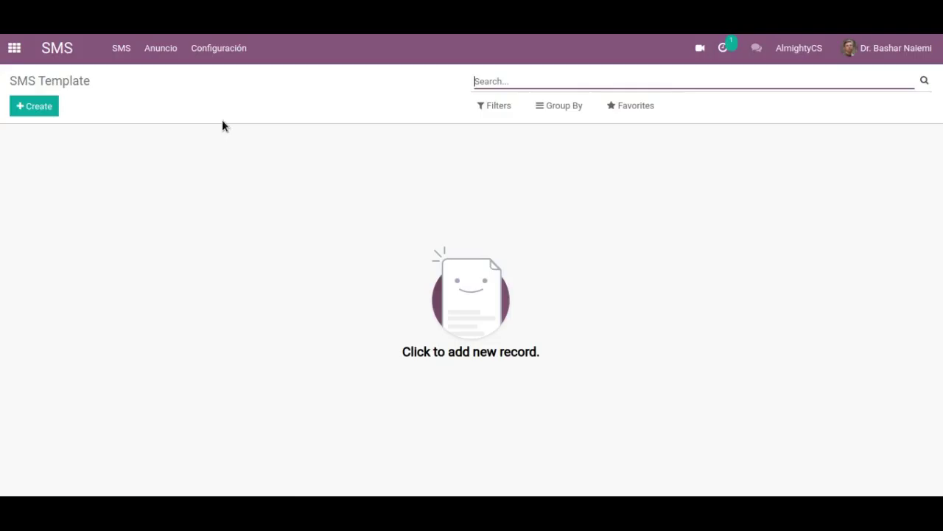
left_click(42, 112)
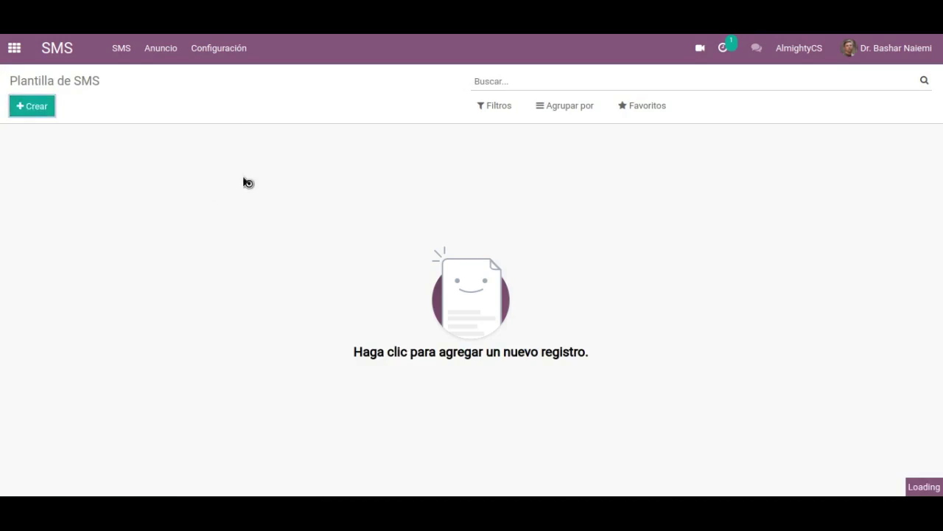
left_click(183, 231)
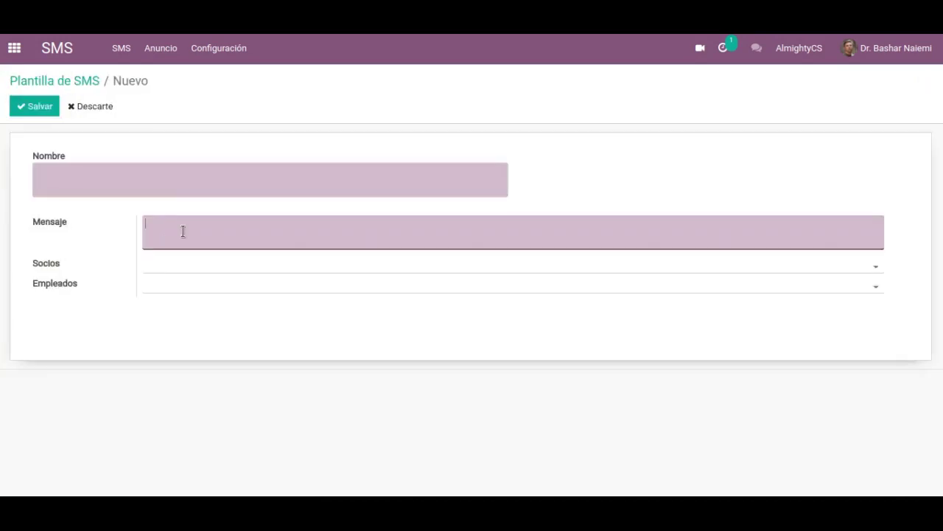
left_click(165, 172)
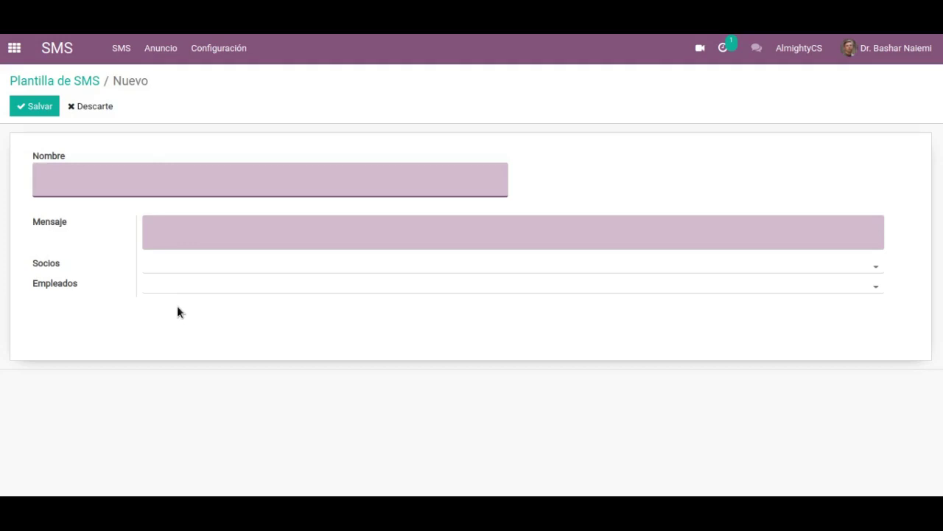
Switch to the video call module and show its list of calls
left_click(14, 48)
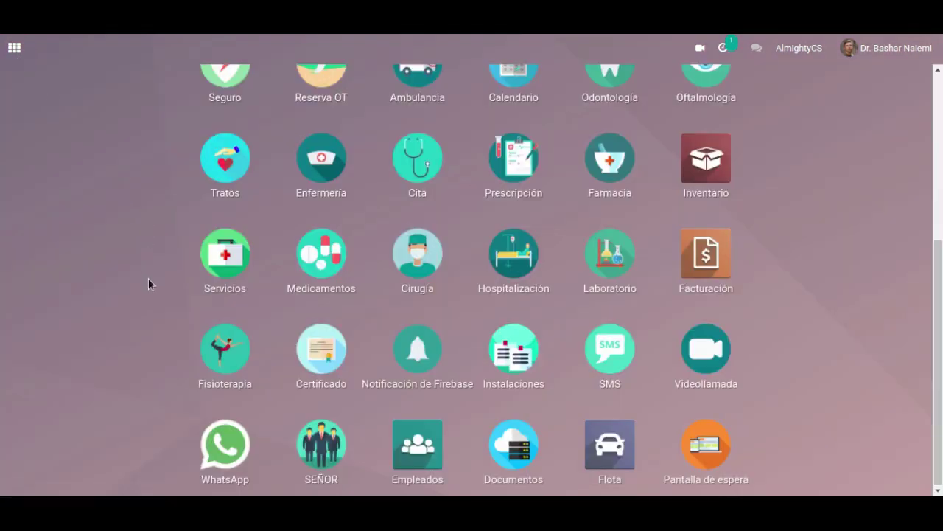
left_click(674, 351)
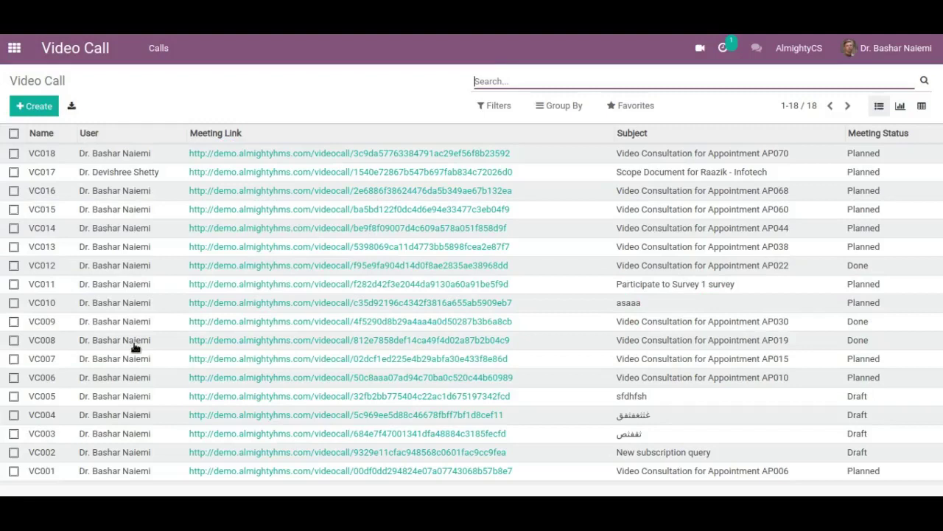
Open the video call VC018 to review its details
left_click(124, 159)
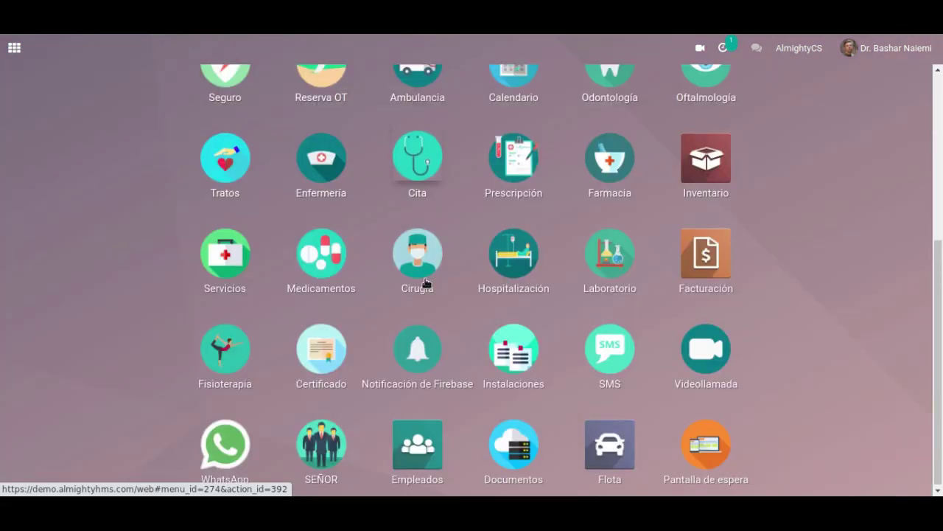
Switch to the WhatsApp module and open the message confirming appointment AP072 to review its details
left_click(227, 444)
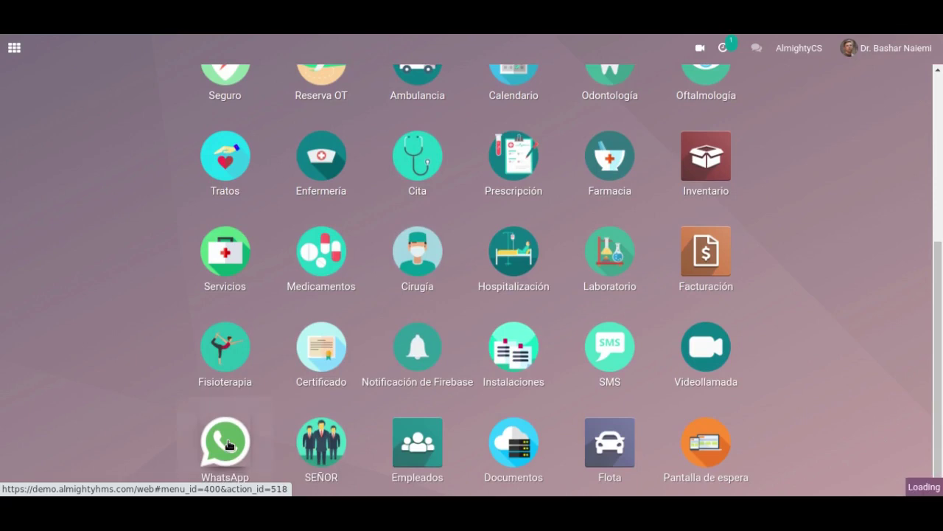
left_click(181, 336)
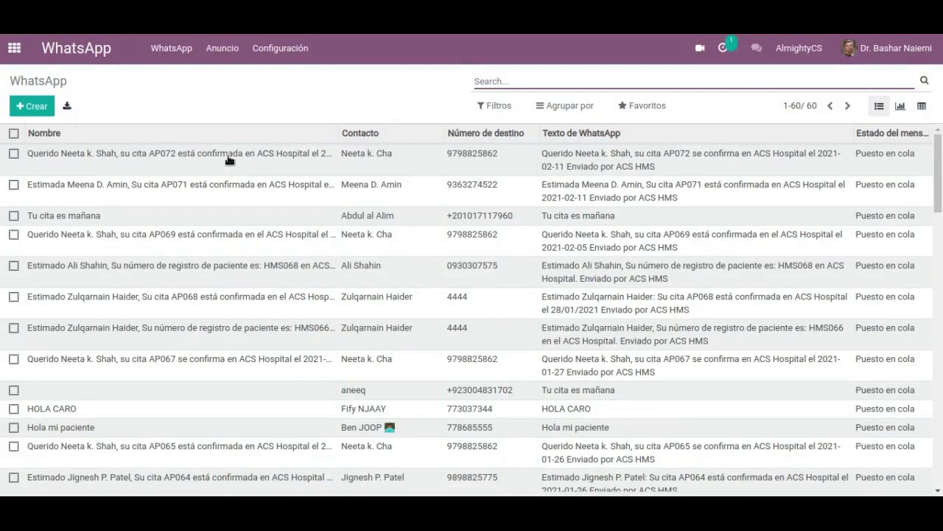
left_click(248, 133)
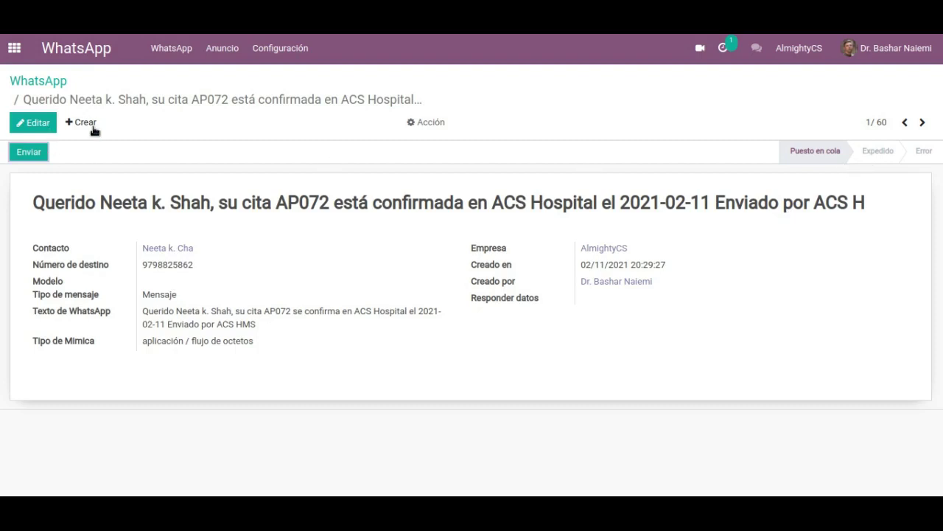
Show the WhatsApp announcements and open a blank announcement form
left_click(222, 48)
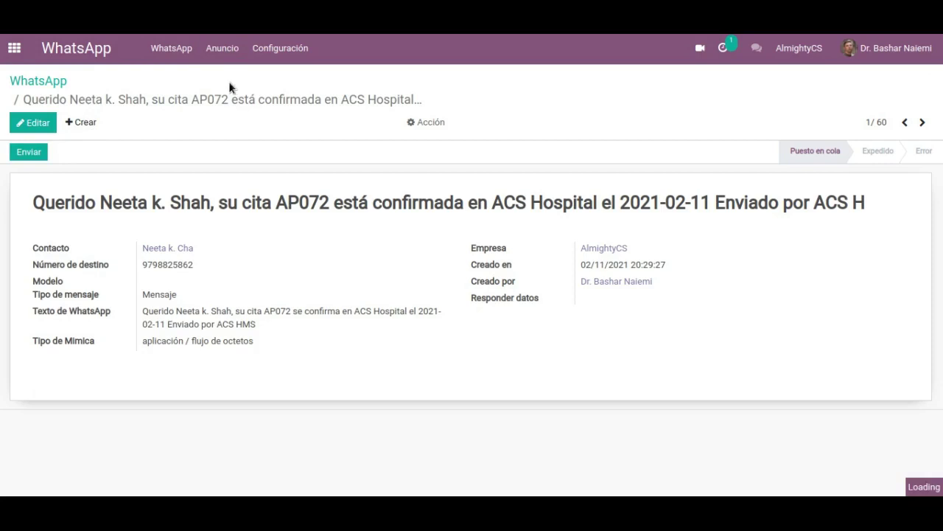
left_click(32, 110)
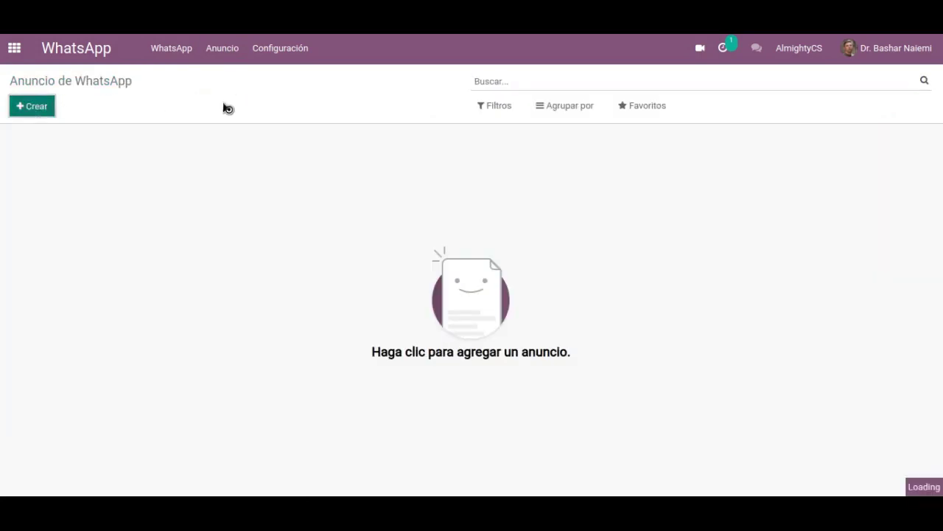